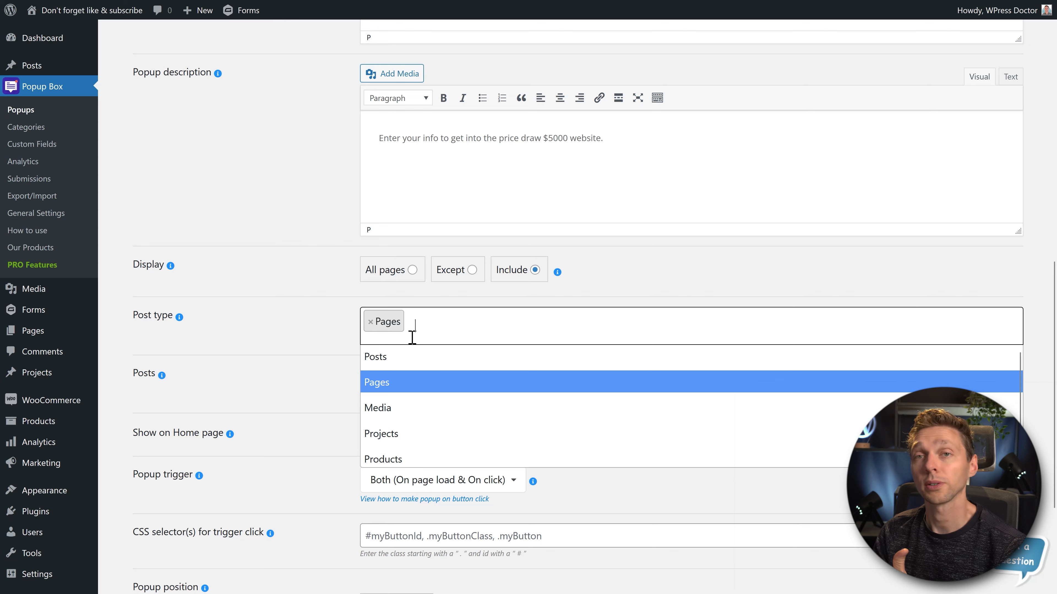
- Set the popup to display on all pages
{"action": "left_click", "coordinate": [391, 302]}
{"action": "left_click", "coordinate": [402, 279]}
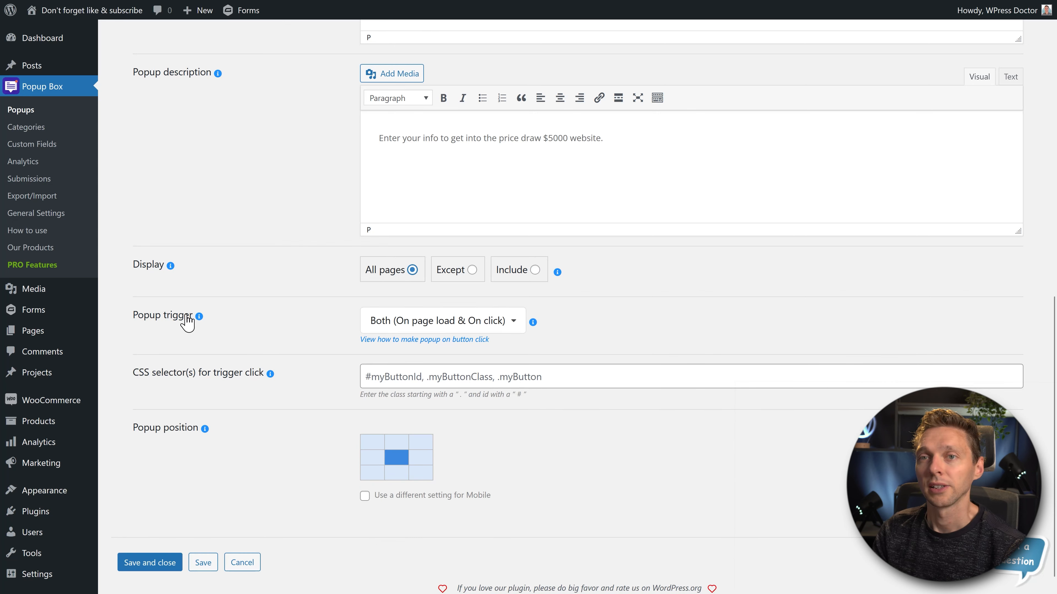
{"action": "scroll", "coordinate": [579, 362], "scroll_direction": "up", "scroll_amount": 1}
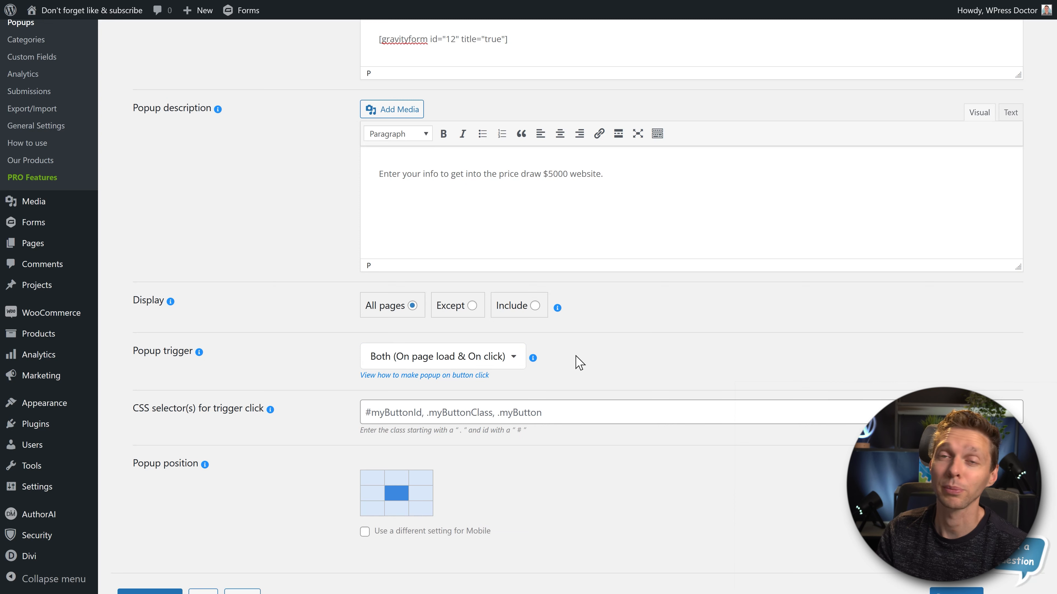
- Review the available popup trigger options and set the trigger to Onload
{"action": "left_click", "coordinate": [494, 359]}
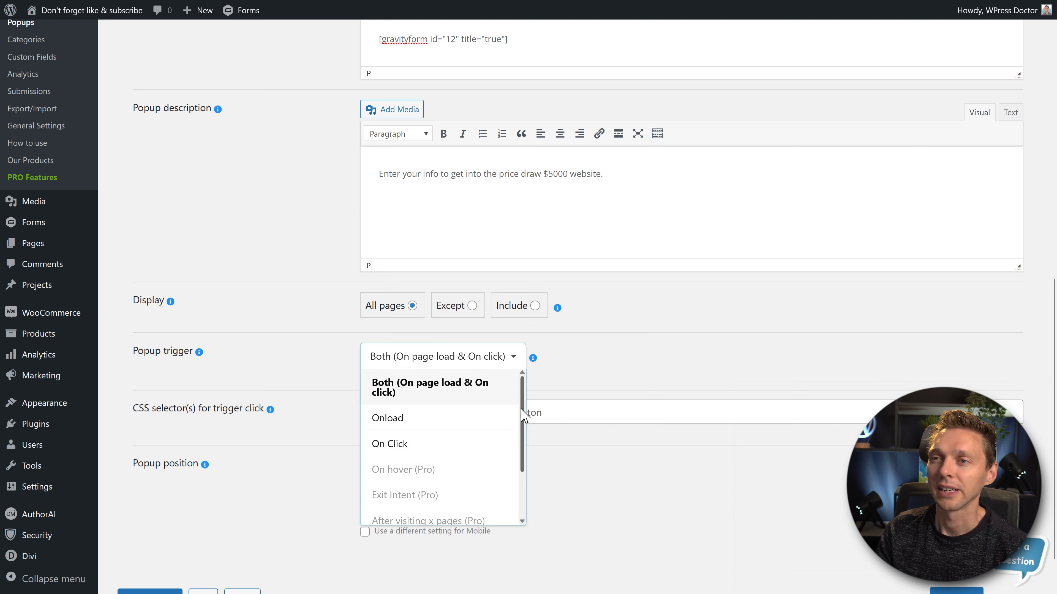
{"action": "scroll", "coordinate": [523, 433], "scroll_direction": "down", "scroll_amount": 1}
{"action": "scroll", "coordinate": [523, 433], "scroll_direction": "down", "scroll_amount": 3}
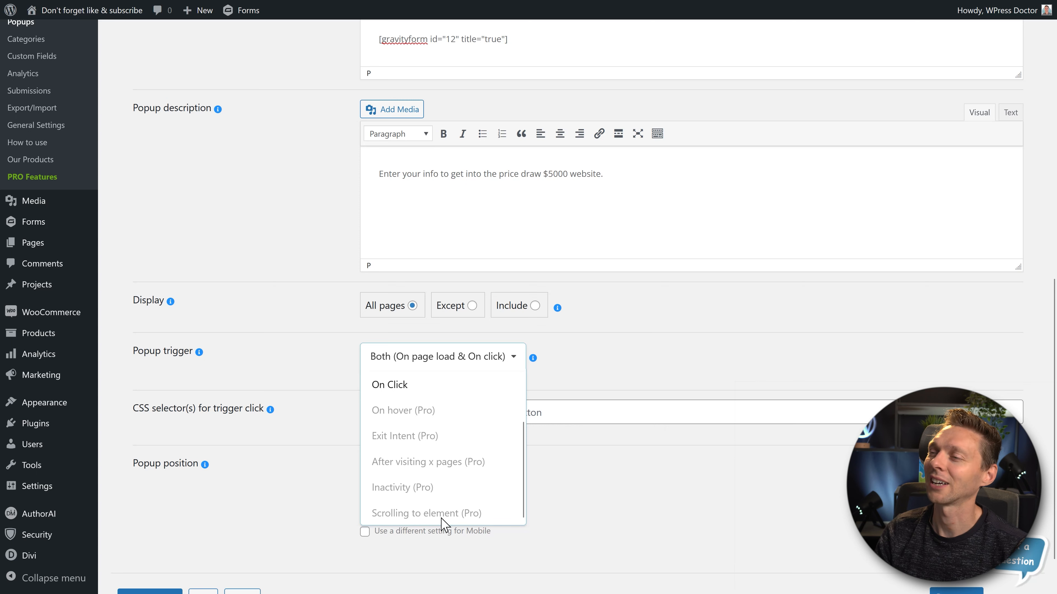
{"action": "left_click", "coordinate": [496, 365]}
{"action": "left_click", "coordinate": [499, 363]}
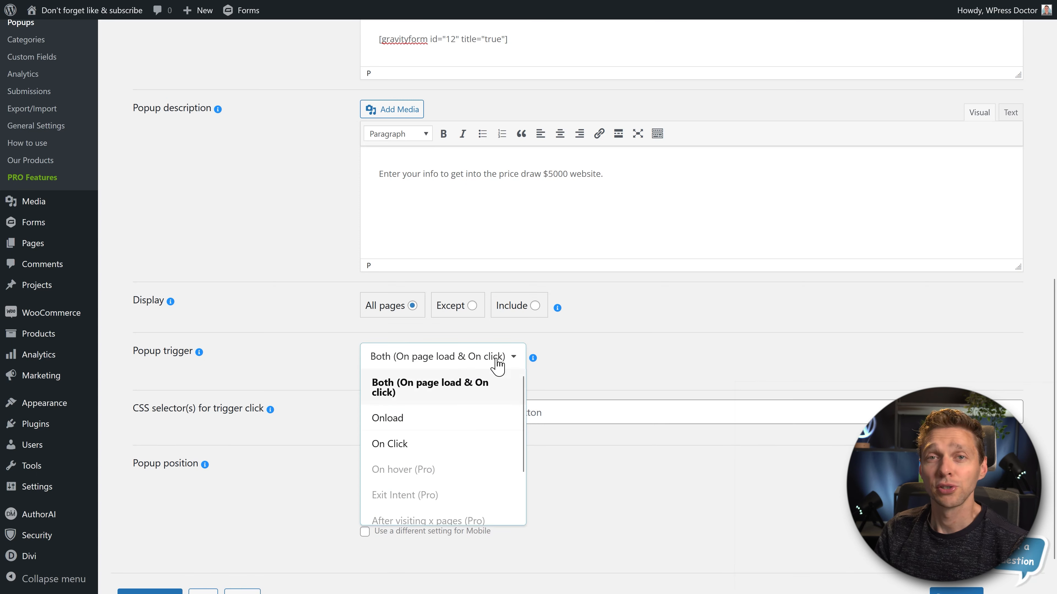
{"action": "left_click", "coordinate": [427, 423]}
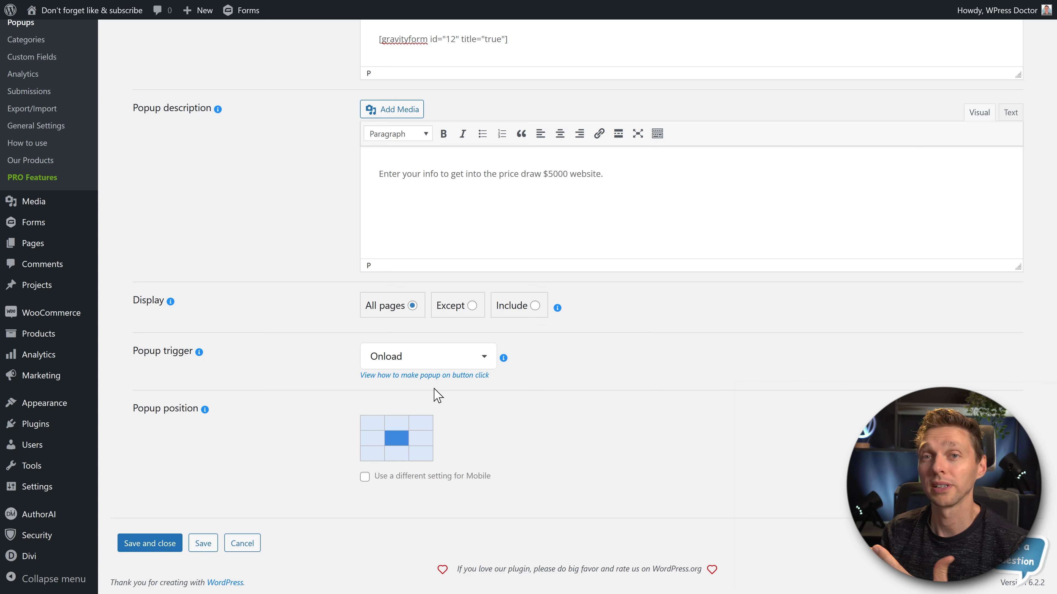
- Change the popup trigger to On Click and focus its CSS selector field without entering a value
{"action": "left_click", "coordinate": [486, 363]}
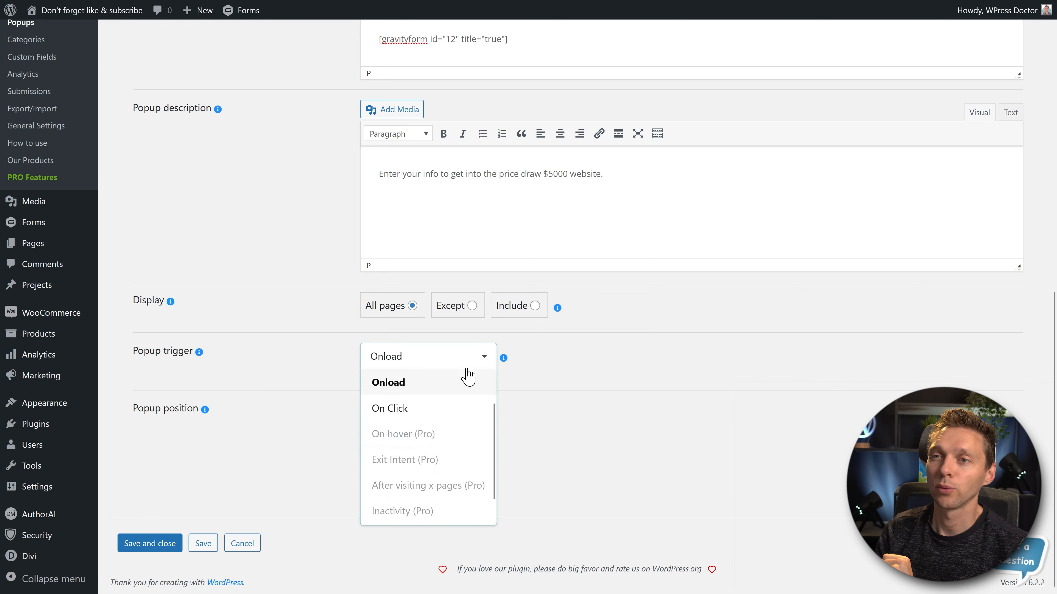
{"action": "left_click", "coordinate": [425, 420]}
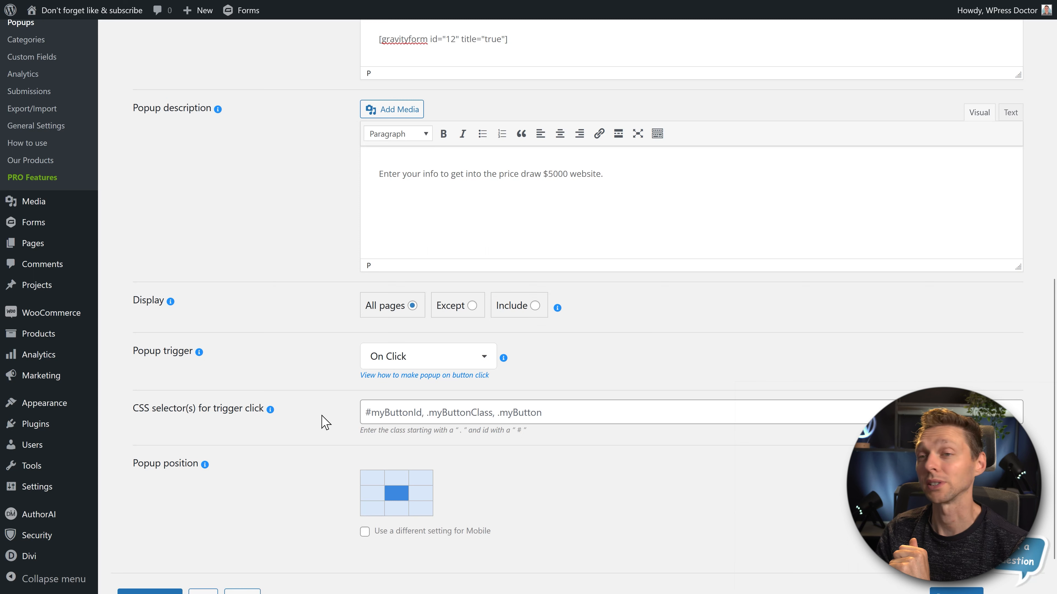
{"action": "left_click", "coordinate": [443, 413]}
{"action": "left_click", "coordinate": [546, 452]}
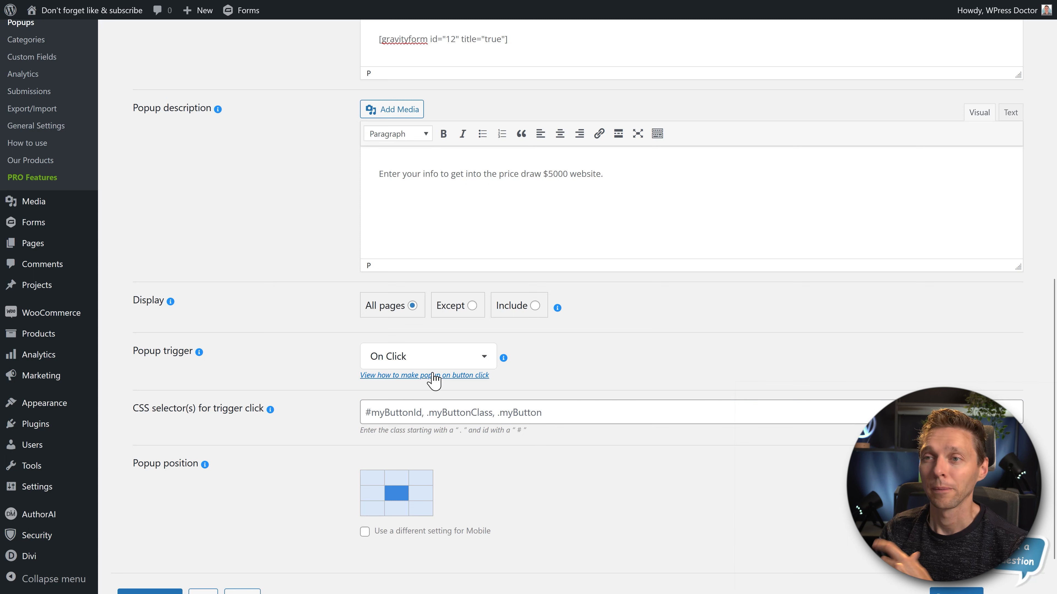
- Set the popup trigger to Both (On page load & On click) with #popup as the trigger click's CSS selector
{"action": "left_click", "coordinate": [465, 361]}
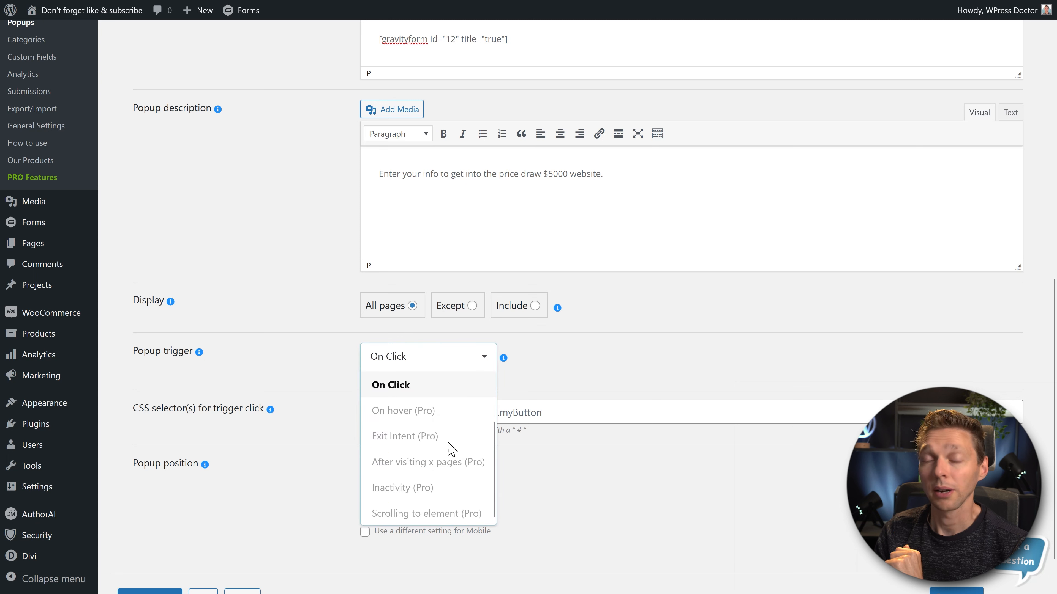
{"action": "scroll", "coordinate": [452, 445], "scroll_direction": "up", "scroll_amount": 1}
{"action": "scroll", "coordinate": [454, 448], "scroll_direction": "up", "scroll_amount": 1}
{"action": "left_click", "coordinate": [406, 395]}
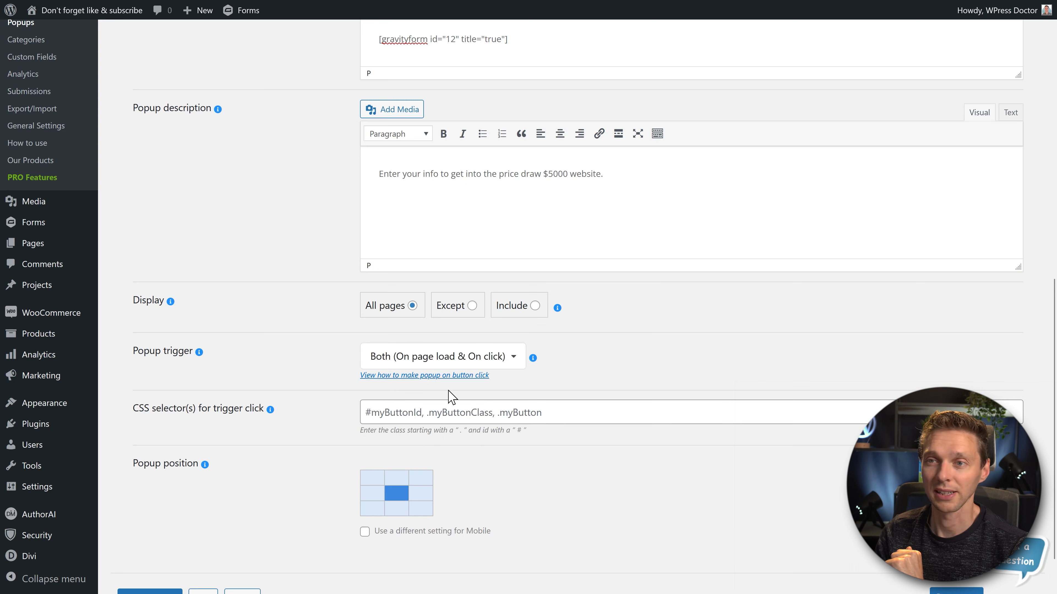
{"action": "left_click", "coordinate": [412, 415]}
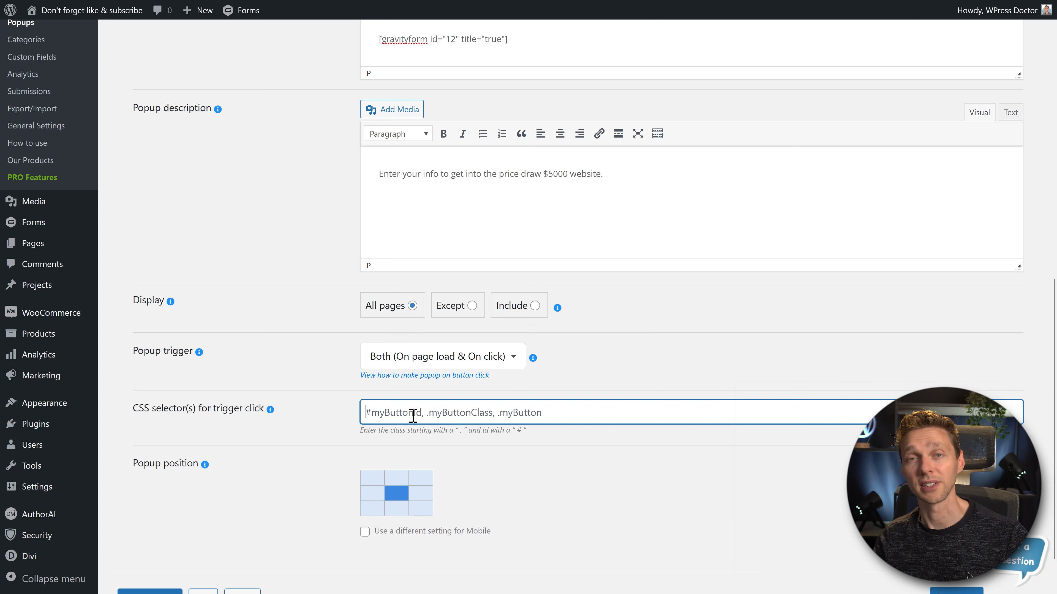
{"action": "type", "text": "#popup"}
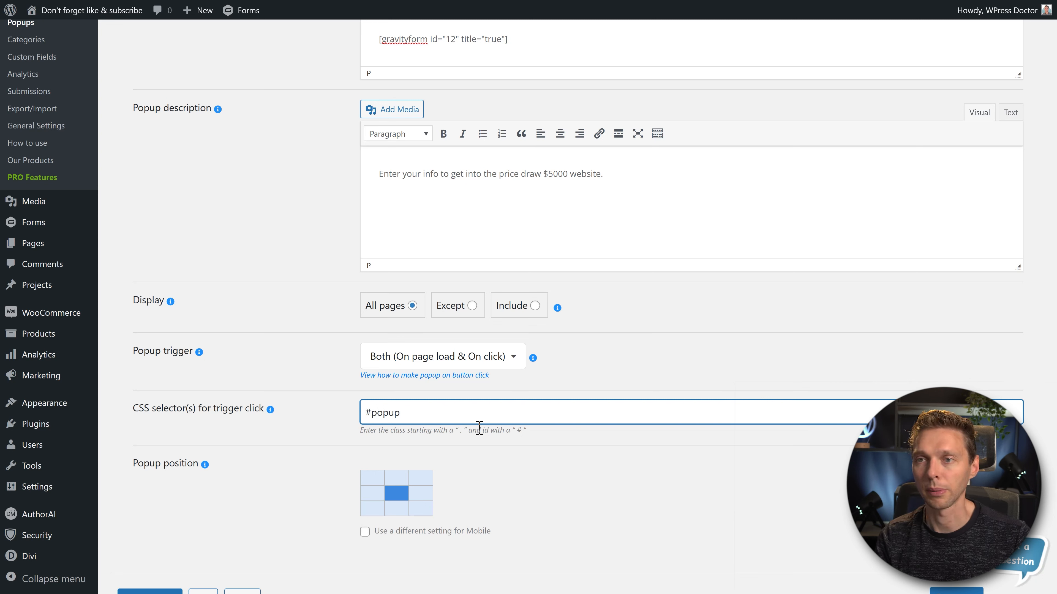
{"action": "left_click", "coordinate": [490, 460]}
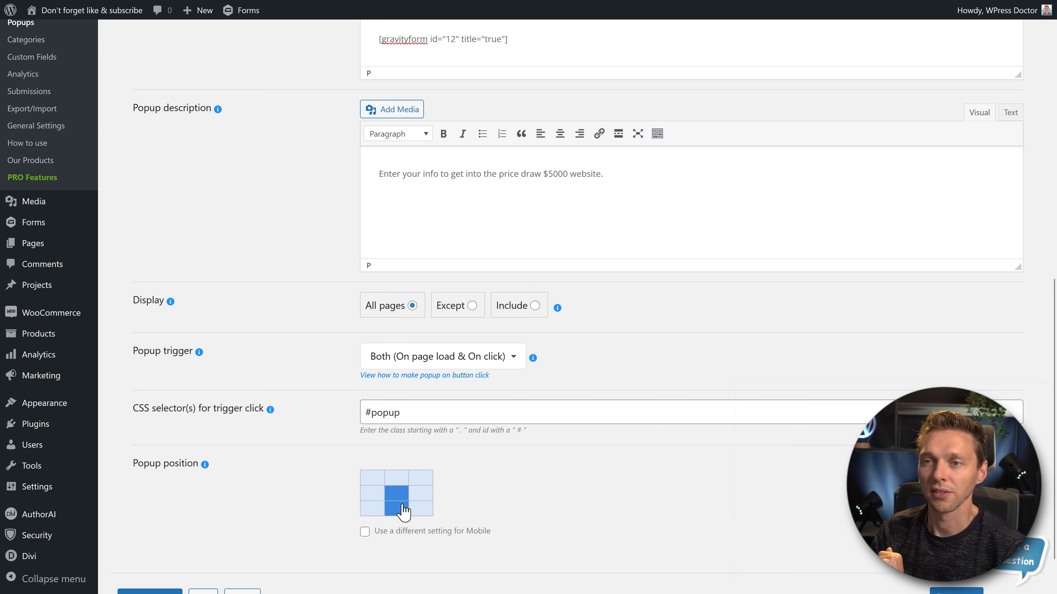
- Try several cells of the popup position grid and settle on the top-right one
{"action": "scroll", "coordinate": [792, 503], "scroll_direction": "down", "scroll_amount": 2}
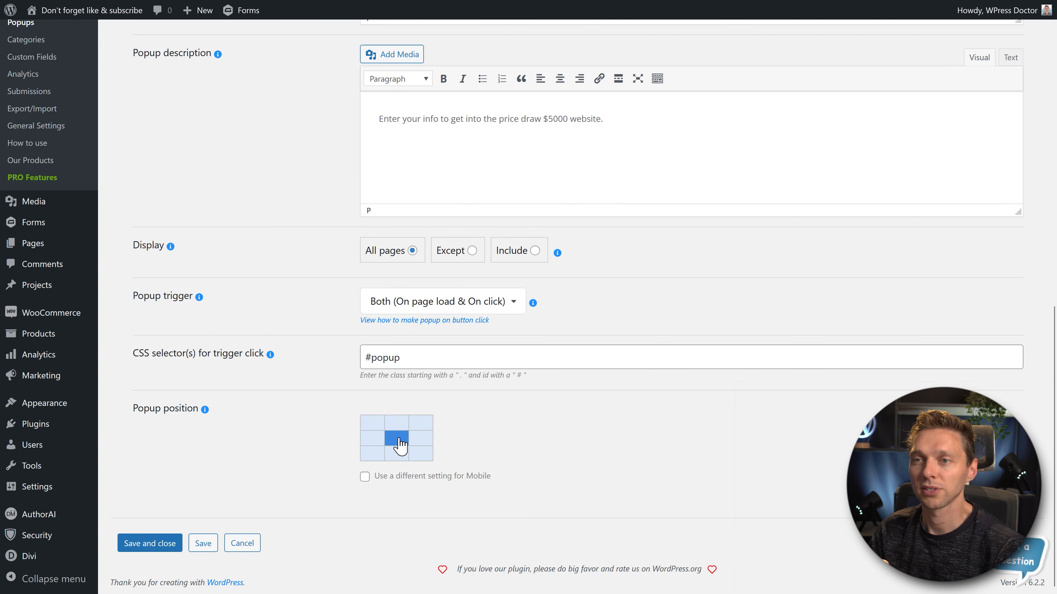
{"action": "left_click", "coordinate": [402, 445]}
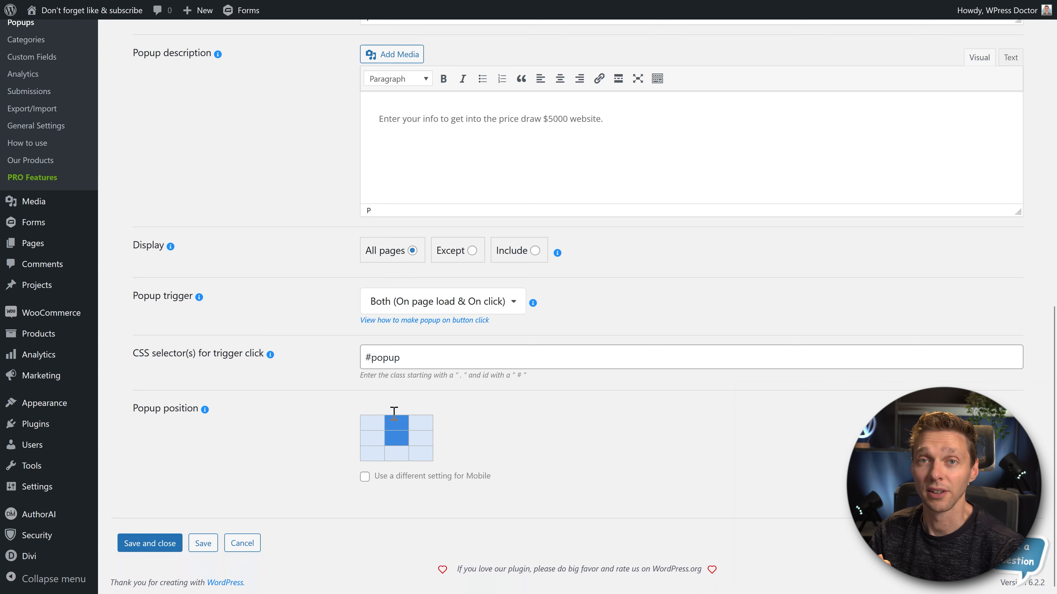
{"action": "left_click", "coordinate": [375, 427]}
{"action": "left_click", "coordinate": [418, 427]}
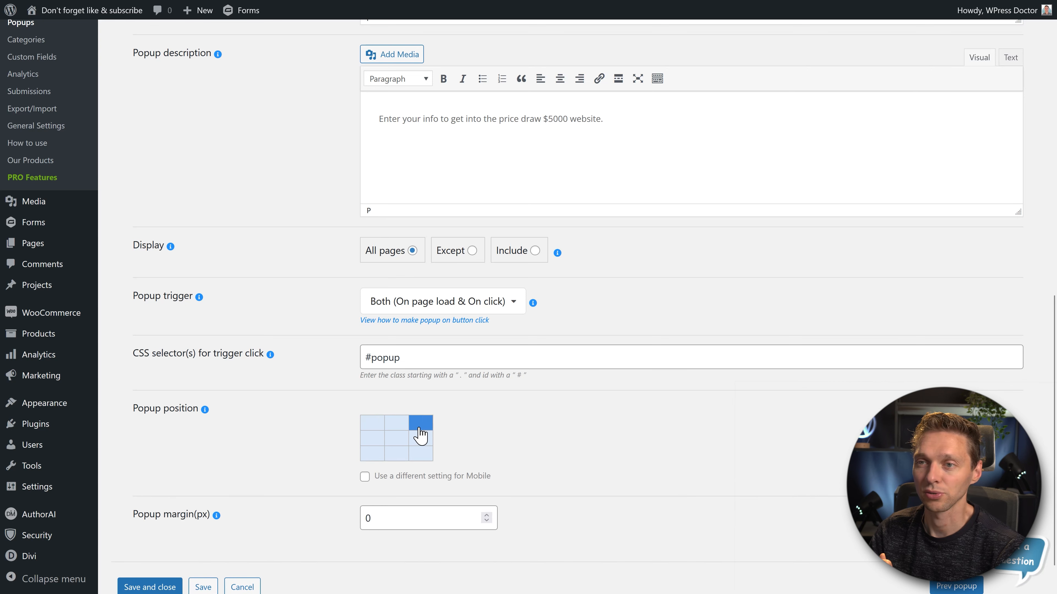
- Set the popup margin to 100 px
{"action": "left_click", "coordinate": [403, 521]}
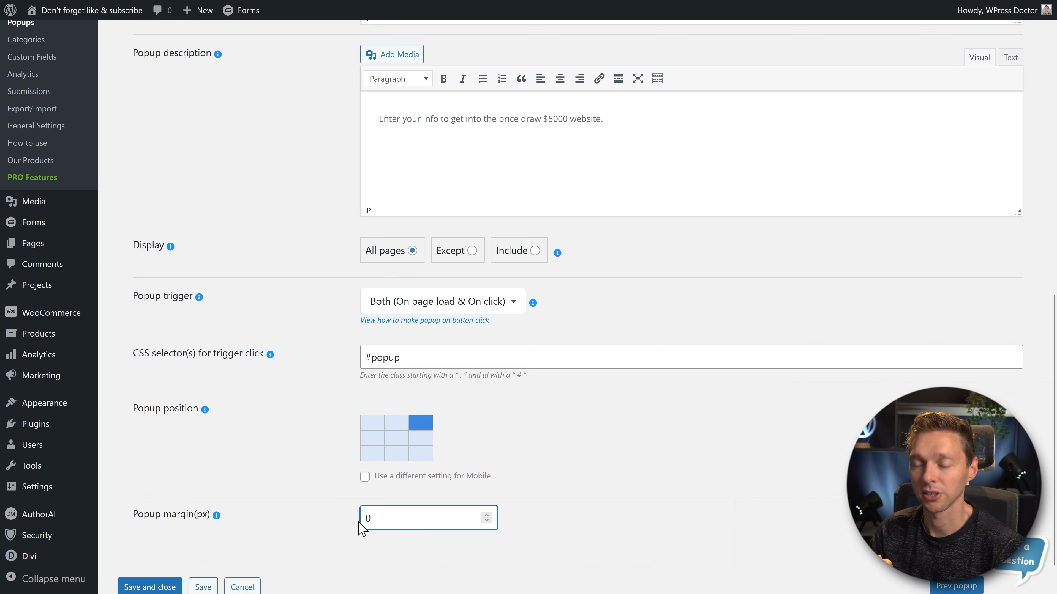
{"action": "left_click_drag", "start_coordinate": [374, 521], "coordinate": [332, 526]}
{"action": "type", "text": "100"}
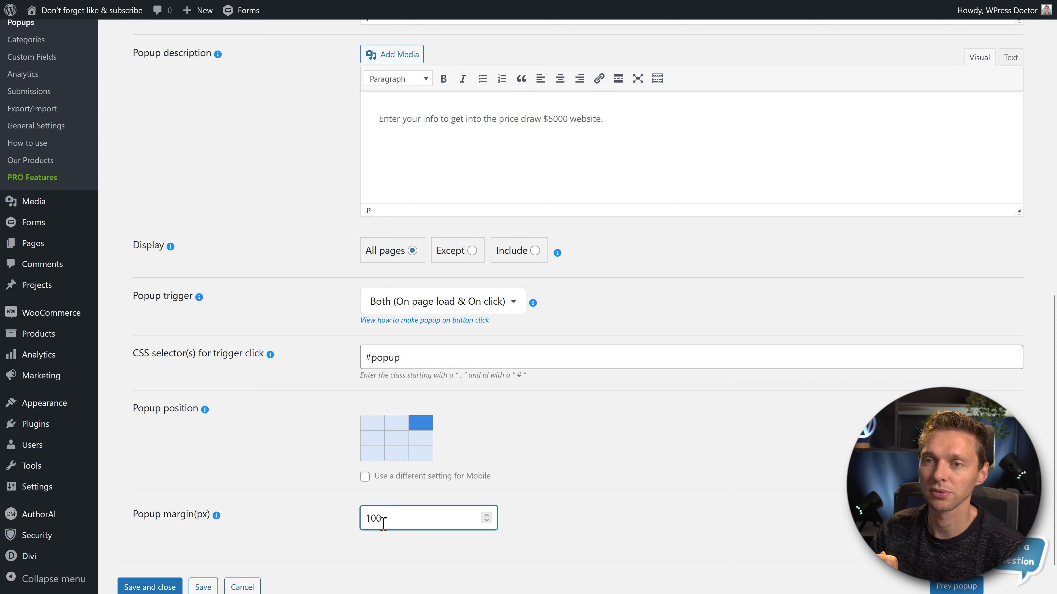
{"action": "left_click", "coordinate": [325, 500]}
- In the popup's Settings section, enable a different open delay for mobile and set it to 2000 ms
{"action": "middle_click", "coordinate": [610, 298]}
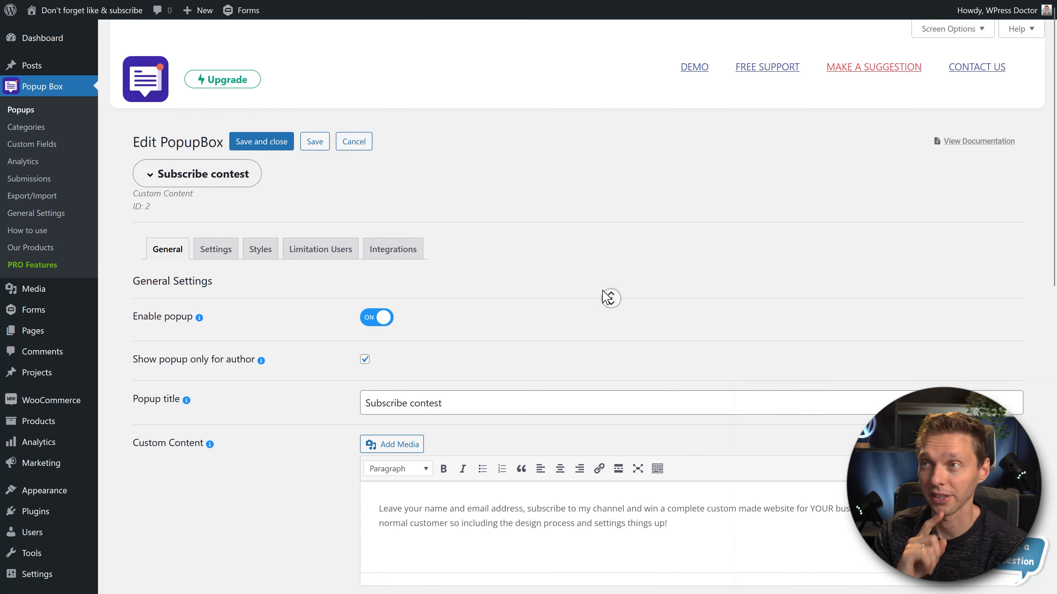
{"action": "middle_click", "coordinate": [603, 286]}
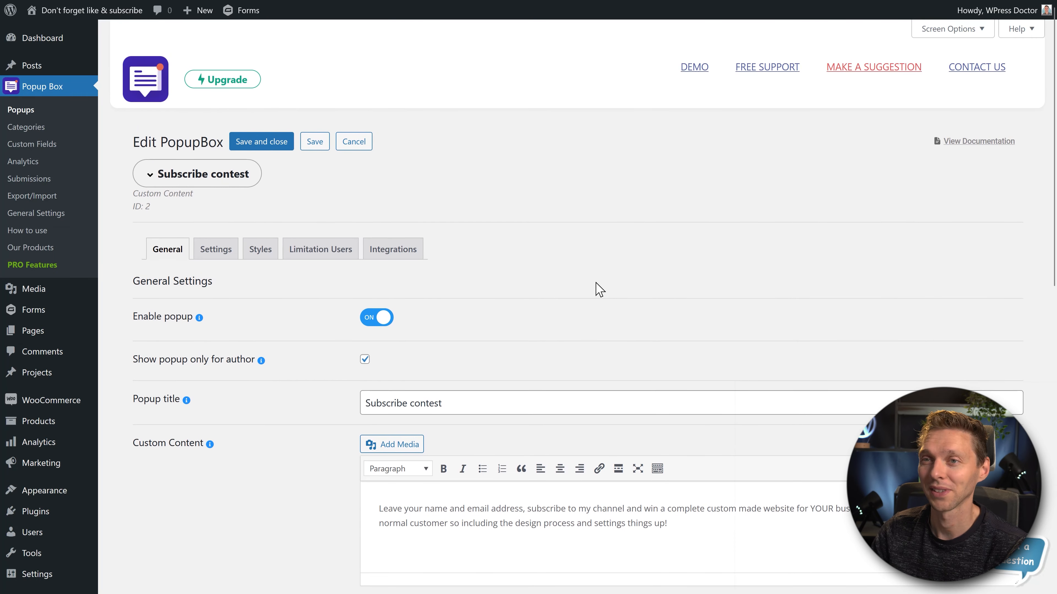
{"action": "left_click", "coordinate": [210, 256]}
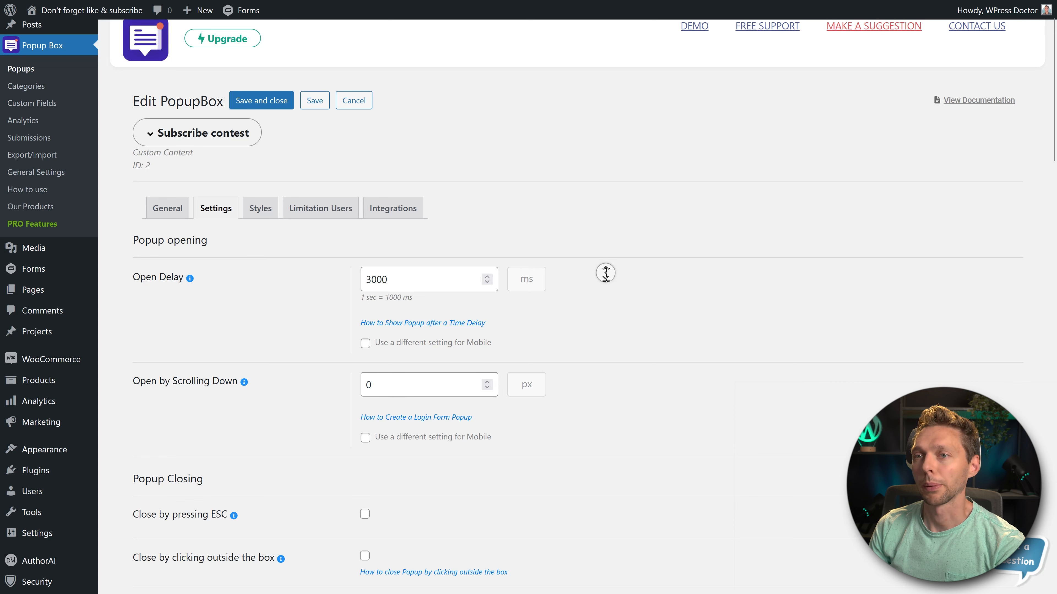
{"action": "middle_click", "coordinate": [606, 274]}
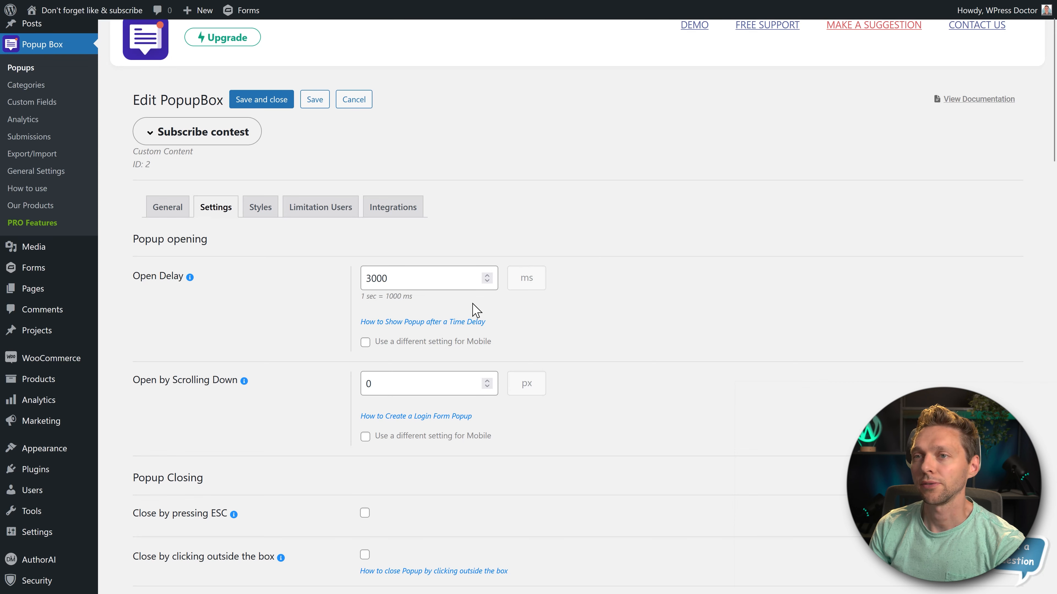
{"action": "left_click", "coordinate": [366, 342]}
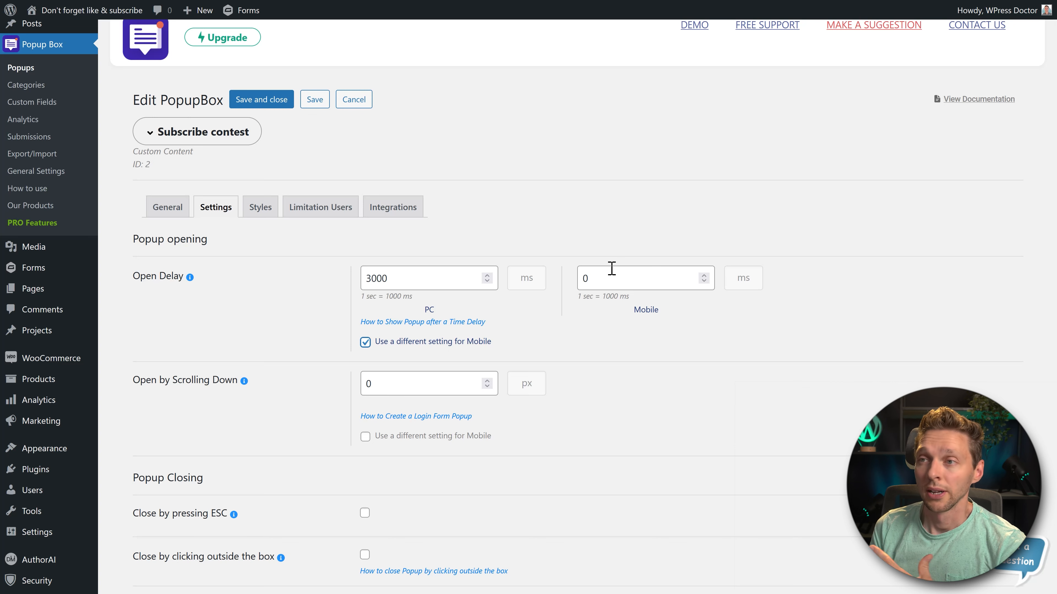
{"action": "left_click", "coordinate": [586, 277]}
{"action": "double_click", "coordinate": [586, 278]}
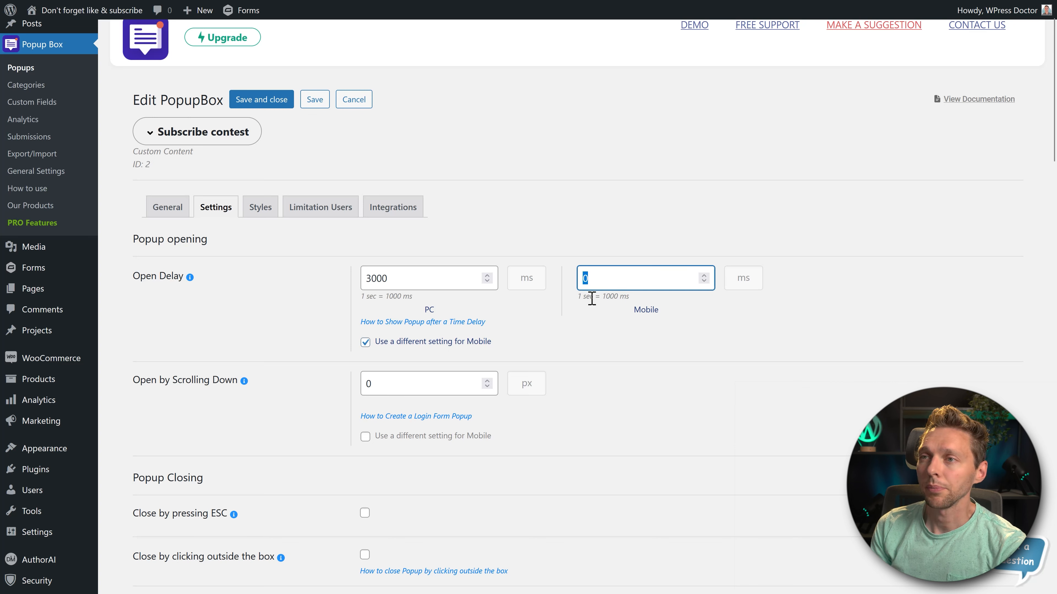
{"action": "type", "text": "2000"}
{"action": "left_click", "coordinate": [614, 342]}
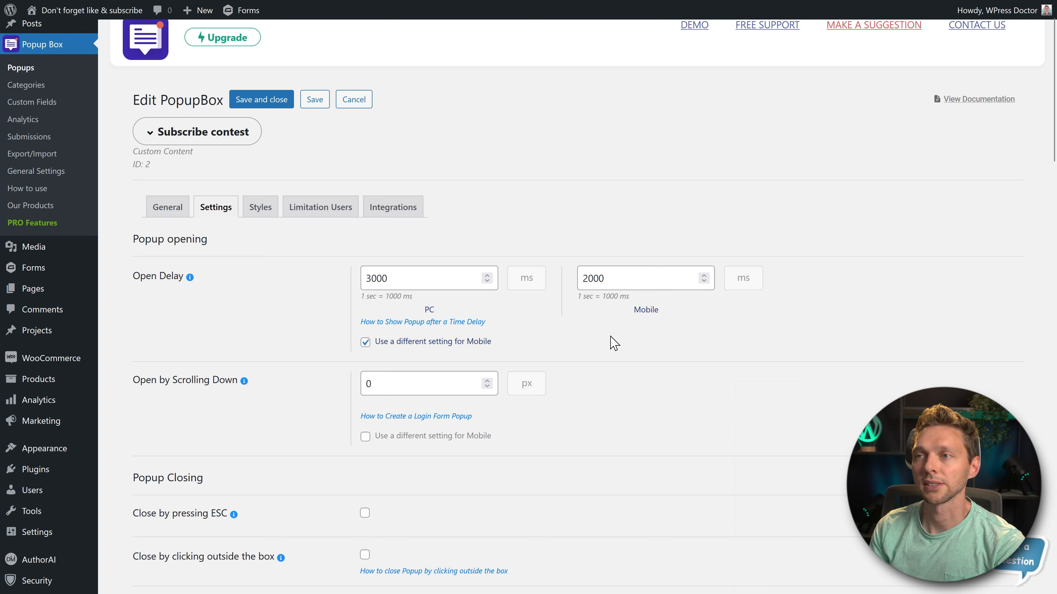
- Set the Open by Scrolling Down distance to 500 px
{"action": "middle_click", "coordinate": [608, 326]}
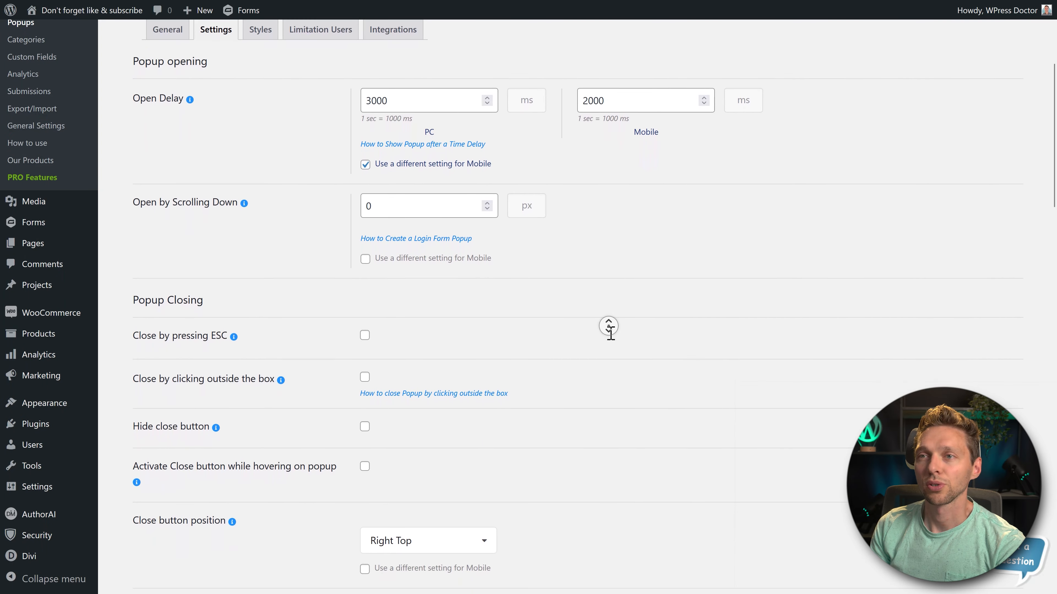
{"action": "middle_click", "coordinate": [610, 333]}
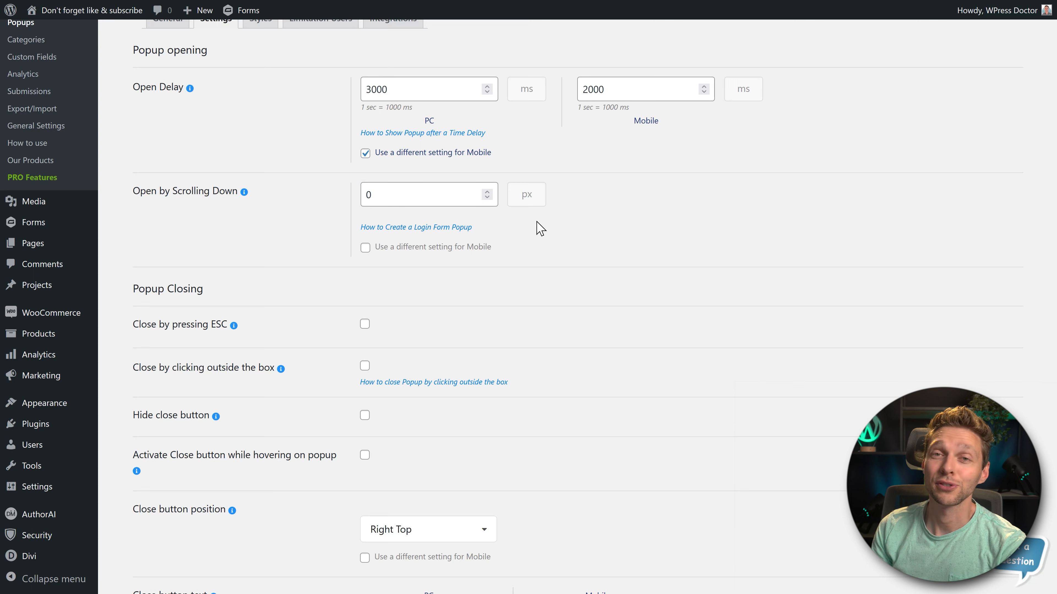
{"action": "double_click", "coordinate": [405, 201]}
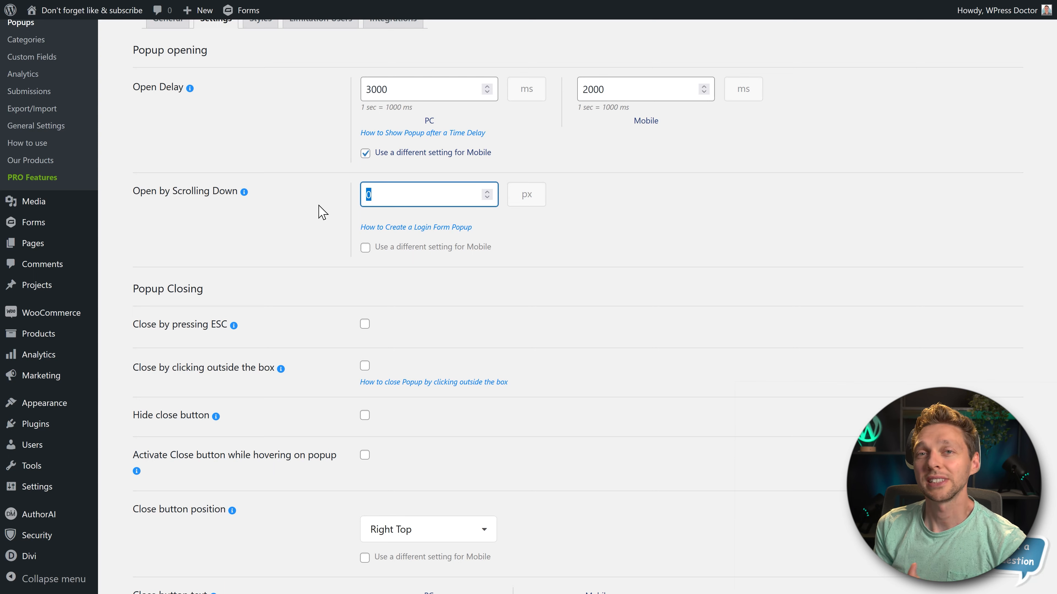
{"action": "left_click", "coordinate": [637, 236]}
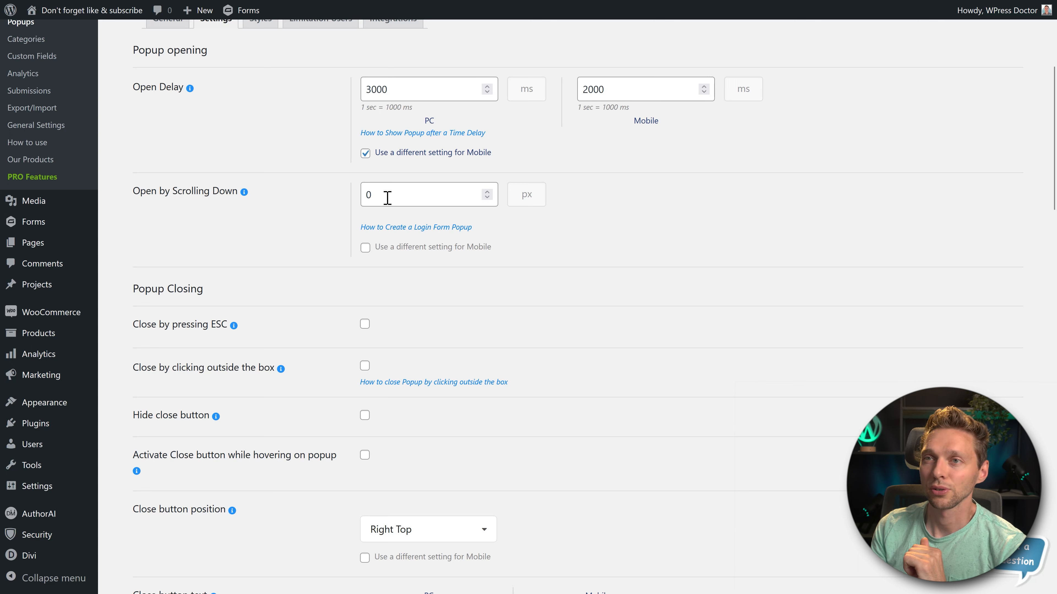
{"action": "left_click_drag", "start_coordinate": [387, 195], "coordinate": [339, 195]}
{"action": "type", "text": "1080"}
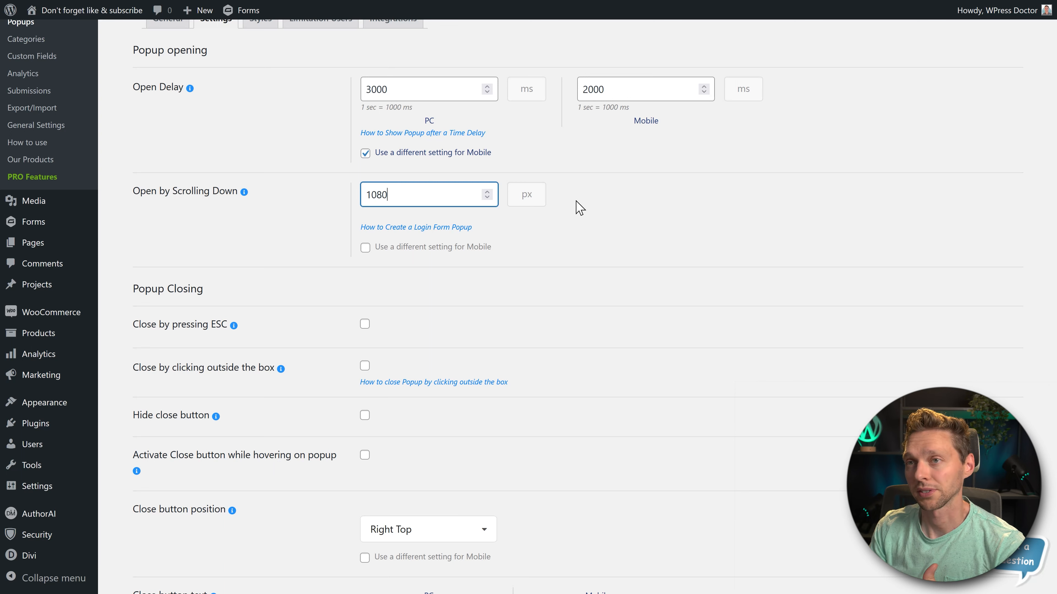
{"action": "key", "text": "ctrl+a"}
{"action": "type", "text": "500"}
{"action": "left_click", "coordinate": [547, 239]}
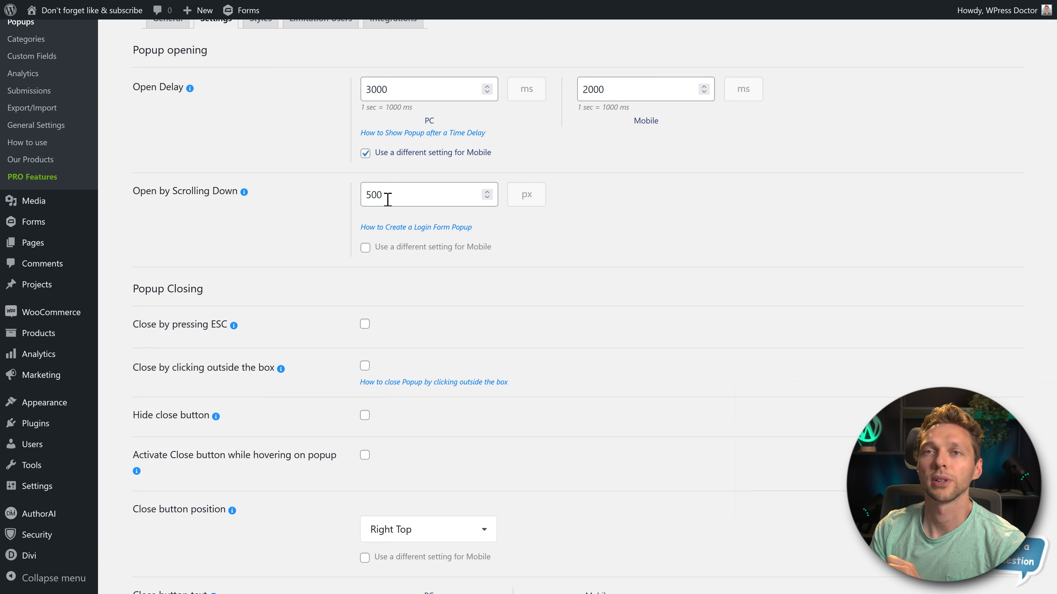
- Enable a different Open by Scrolling Down setting for mobile and set it to 640 px
{"action": "left_click", "coordinate": [366, 248]}
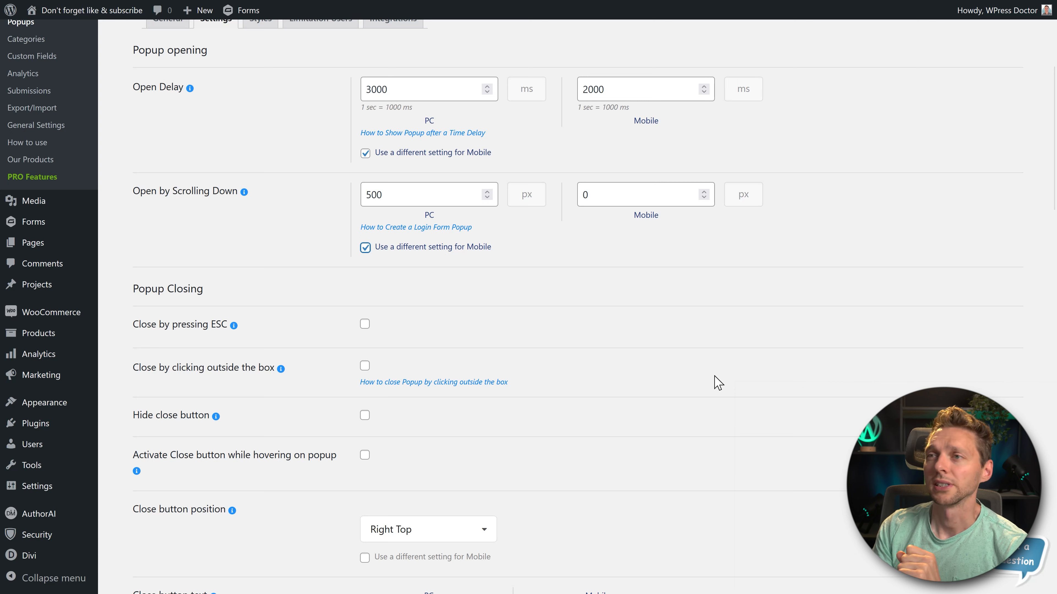
{"action": "double_click", "coordinate": [609, 195]}
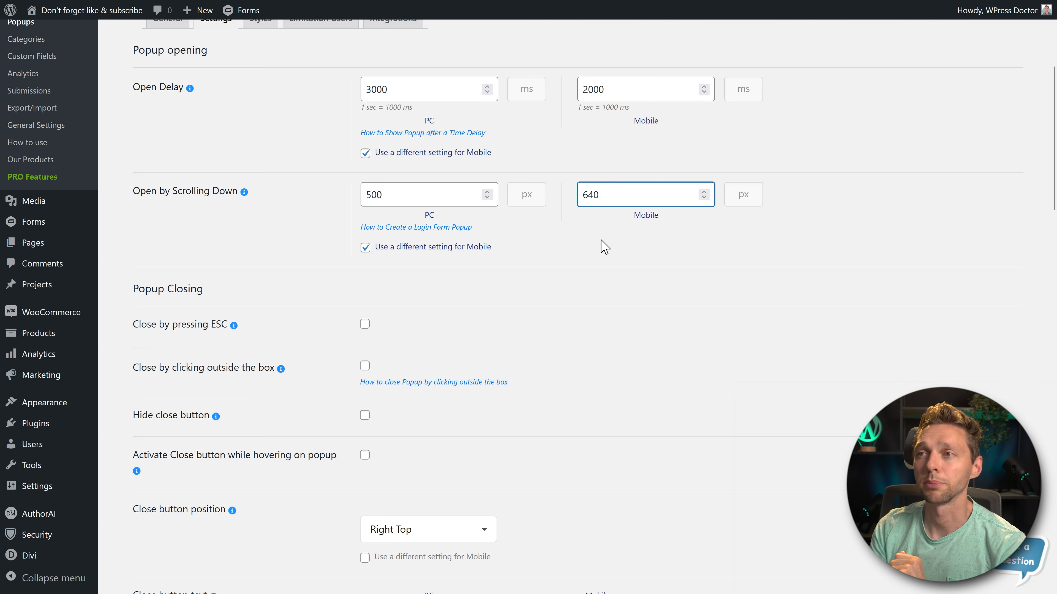
{"action": "left_click", "coordinate": [607, 245]}
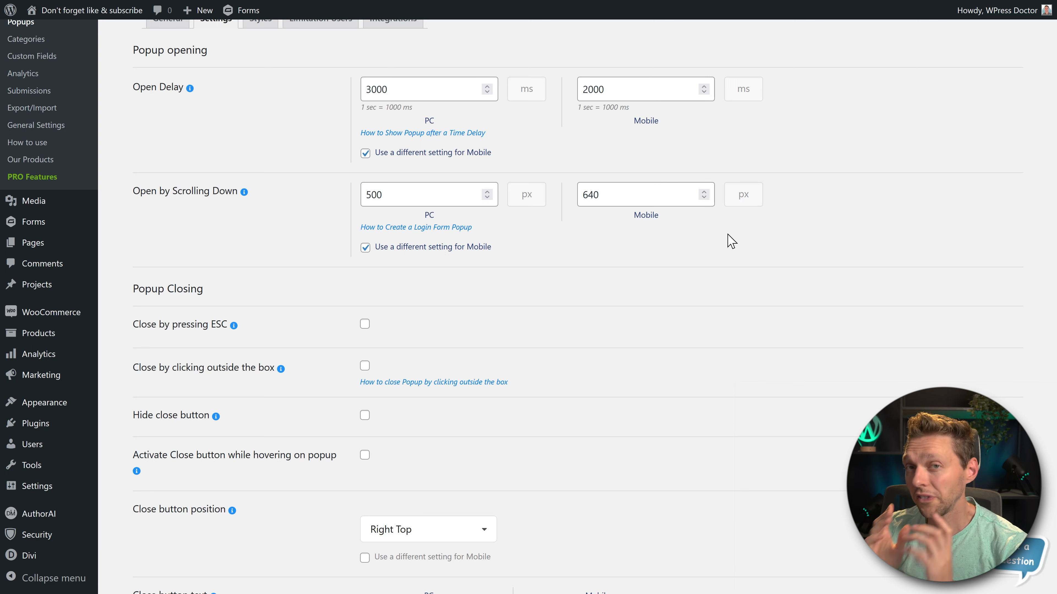
- Set the mobile Open by Scrolling Down distance to 3000 px
{"action": "double_click", "coordinate": [595, 195]}
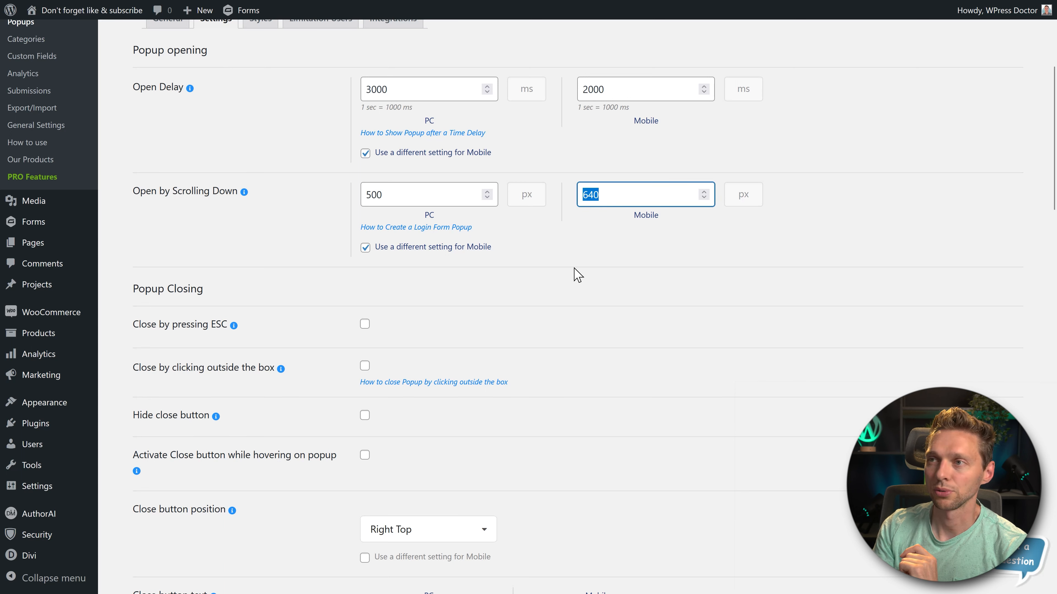
{"action": "type", "text": "3000"}
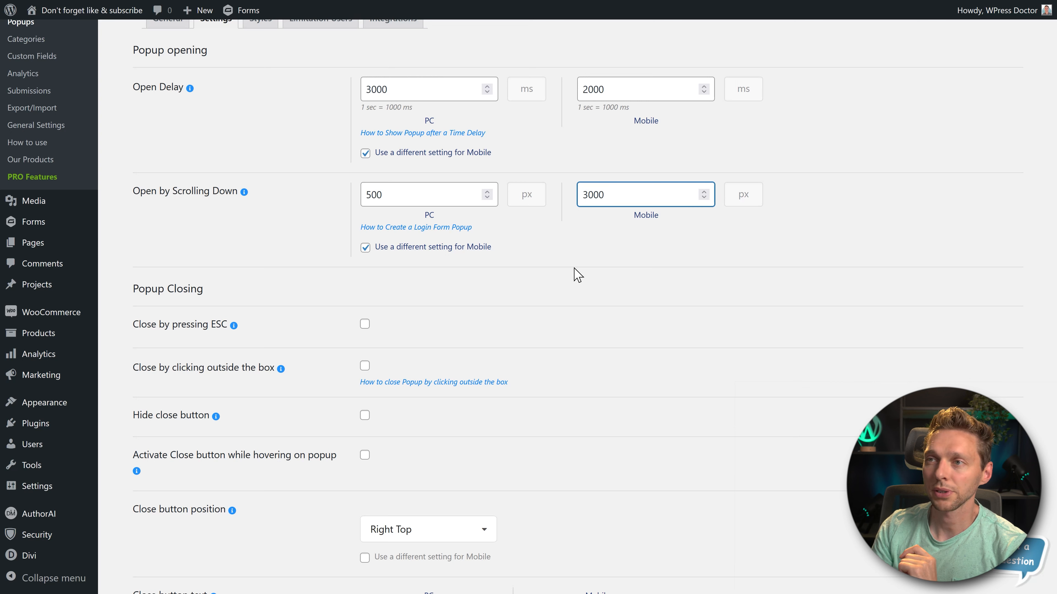
{"action": "left_click", "coordinate": [657, 267]}
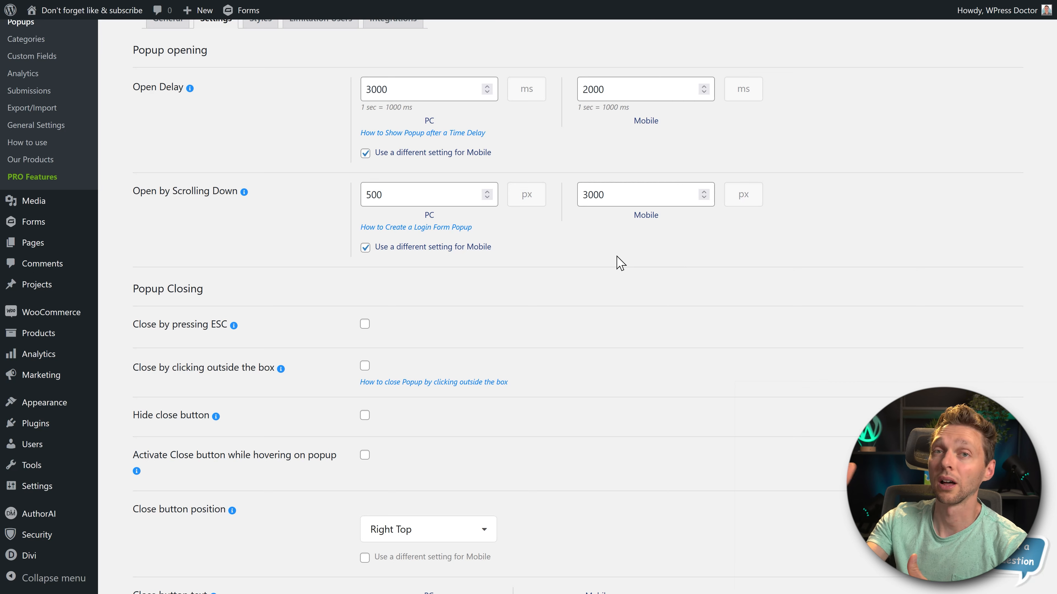
- Enable closing the popup by pressing ESC and by clicking outside the box on both PC and mobile
{"action": "scroll", "coordinate": [651, 258], "scroll_direction": "down", "scroll_amount": 5}
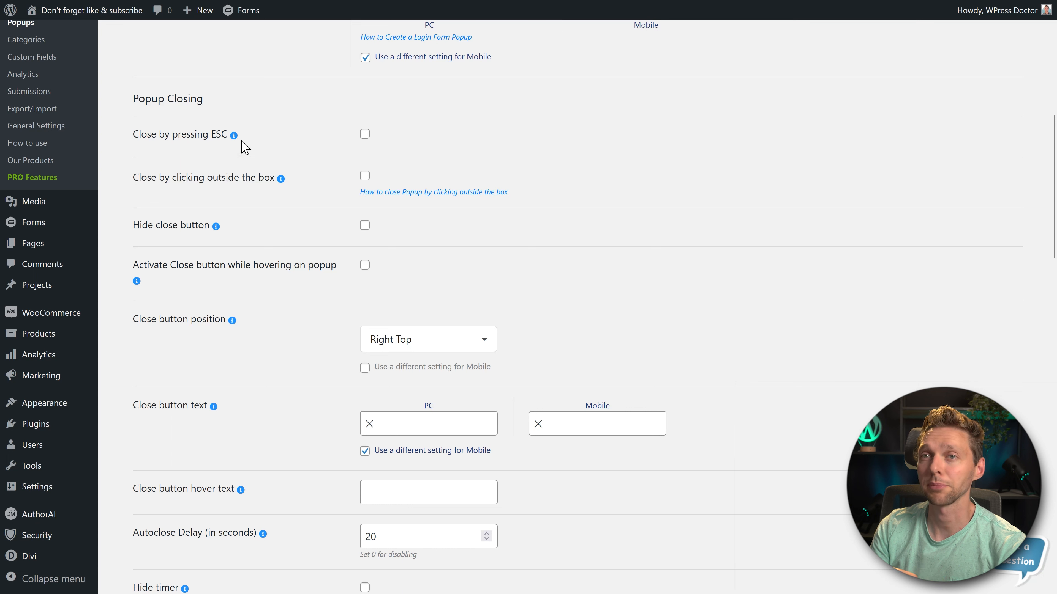
{"action": "left_click", "coordinate": [364, 134]}
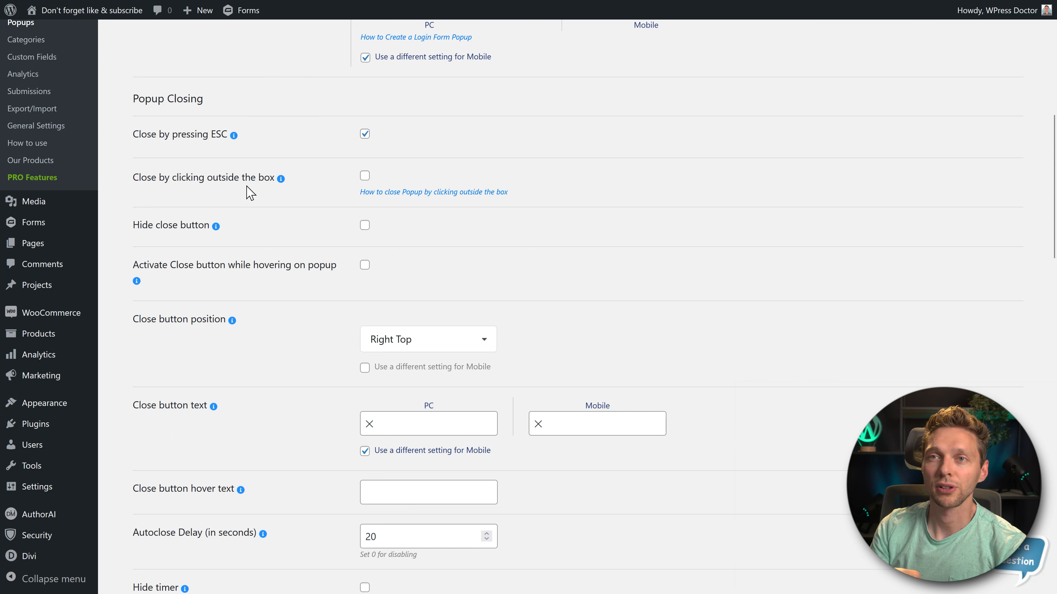
{"action": "left_click", "coordinate": [365, 176]}
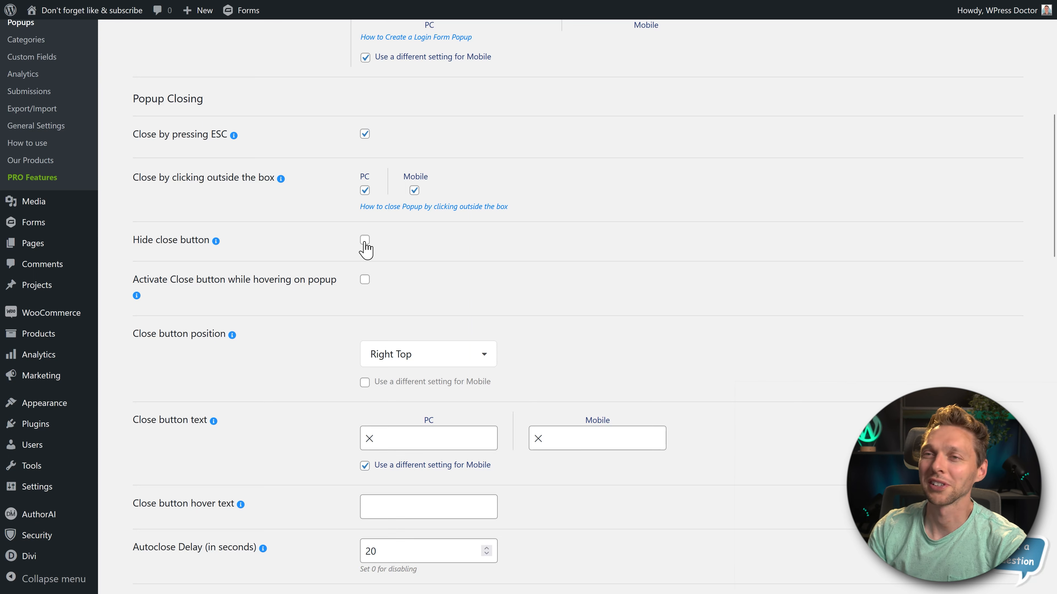
- Try the Left Bottom close button position and return it to Right Top
{"action": "scroll", "coordinate": [412, 189], "scroll_direction": "down", "scroll_amount": 2}
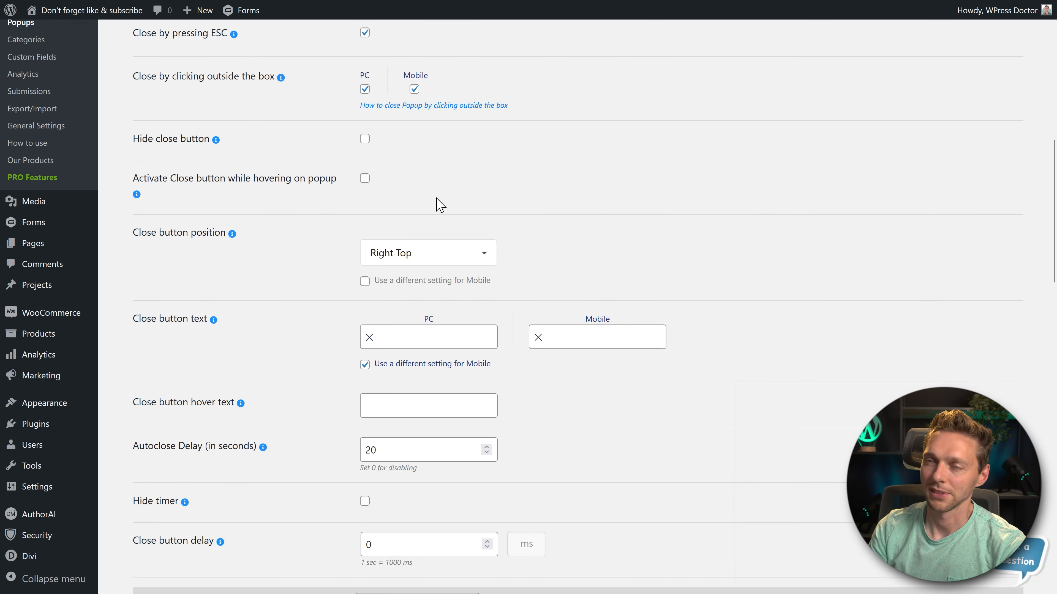
{"action": "middle_click", "coordinate": [625, 211]}
{"action": "scroll", "coordinate": [625, 220], "scroll_direction": "down", "scroll_amount": 1}
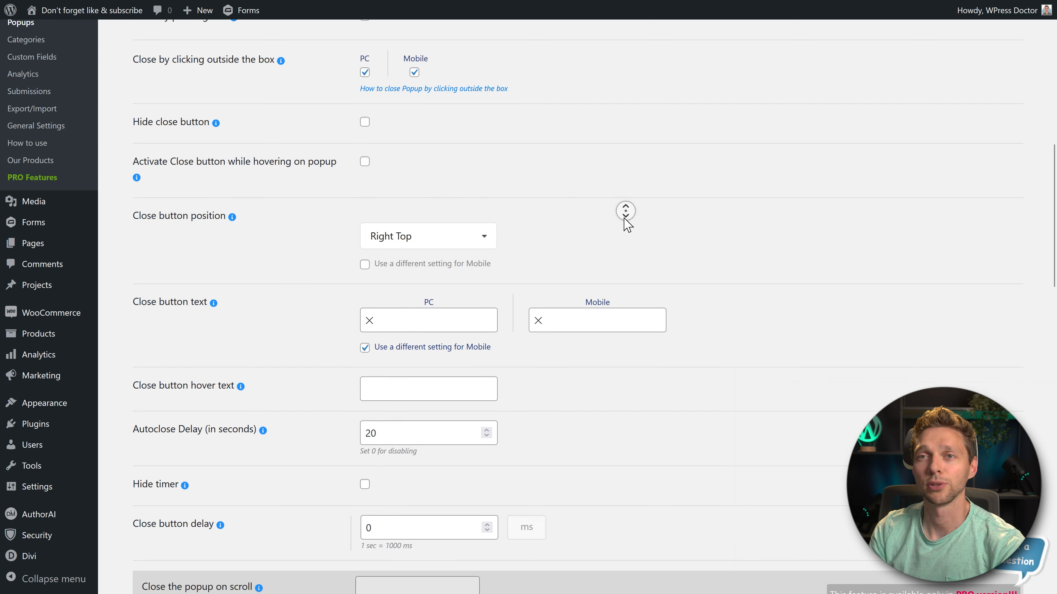
{"action": "middle_click", "coordinate": [625, 213]}
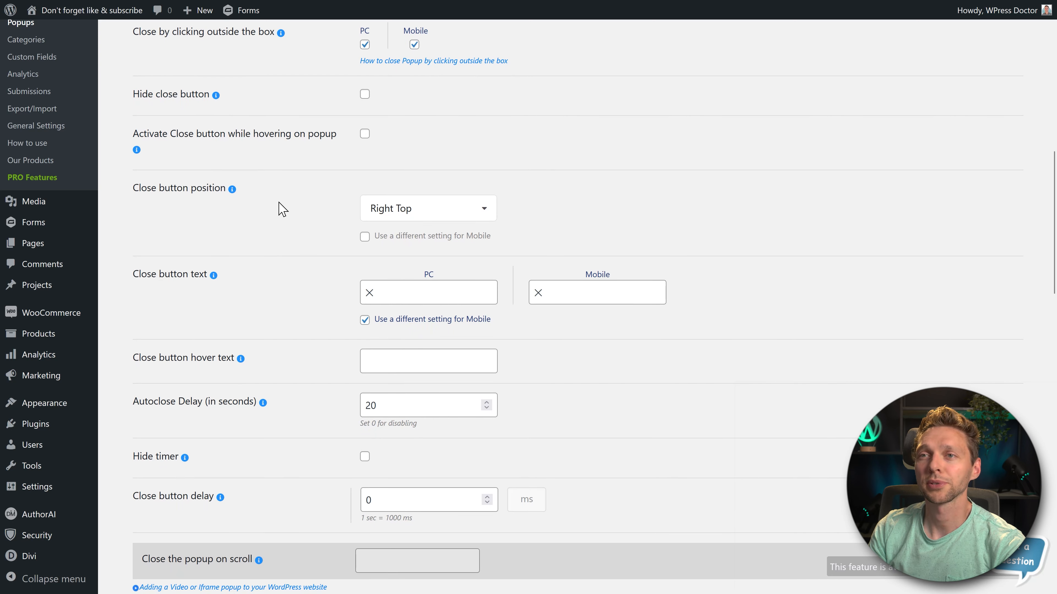
{"action": "left_click", "coordinate": [411, 209]}
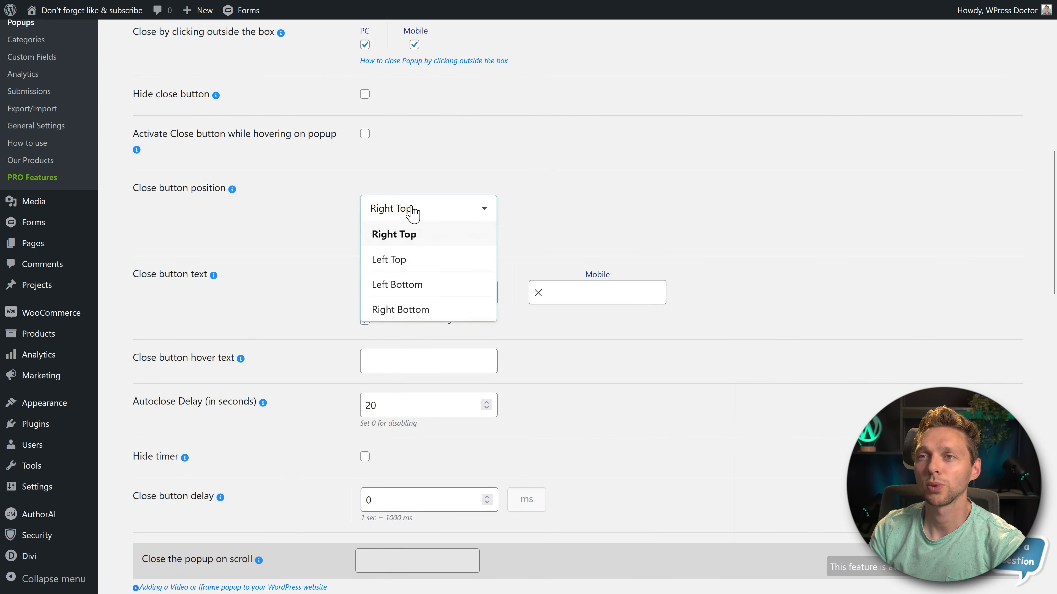
{"action": "left_click", "coordinate": [412, 245]}
{"action": "left_click", "coordinate": [467, 224]}
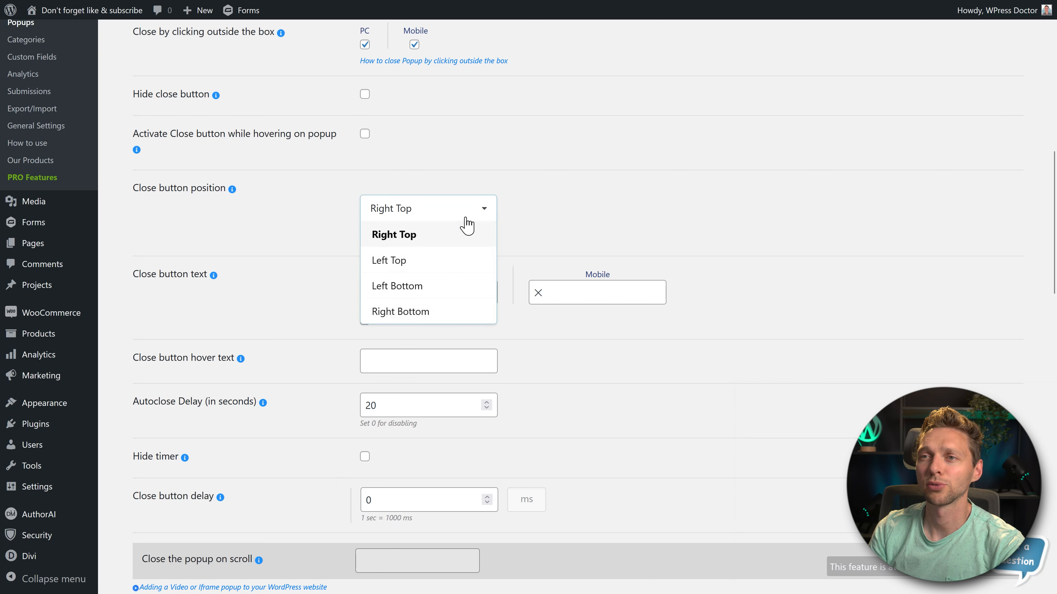
{"action": "left_click", "coordinate": [423, 287]}
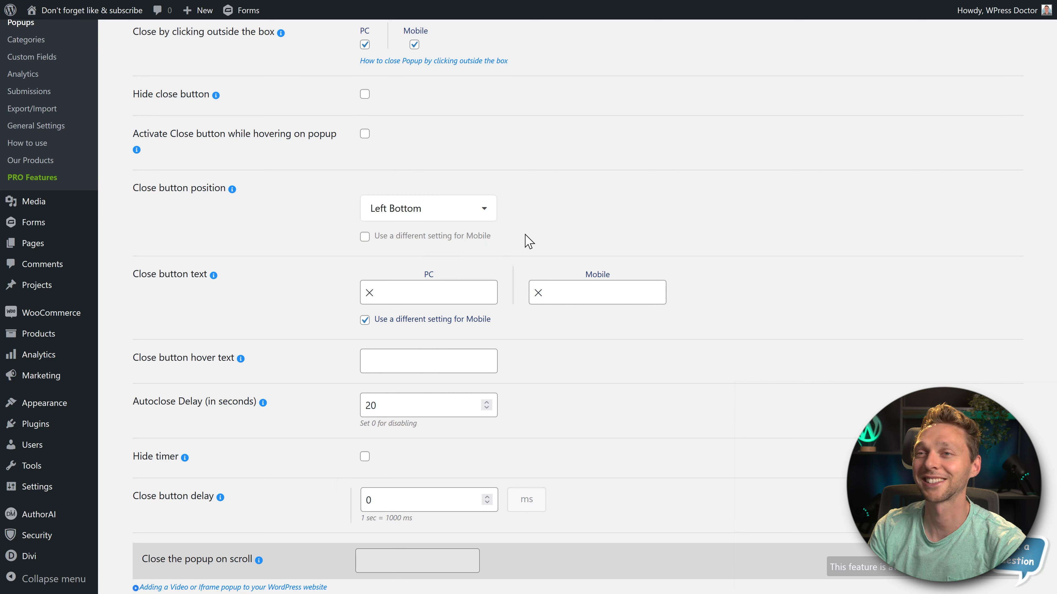
{"action": "left_click", "coordinate": [459, 215]}
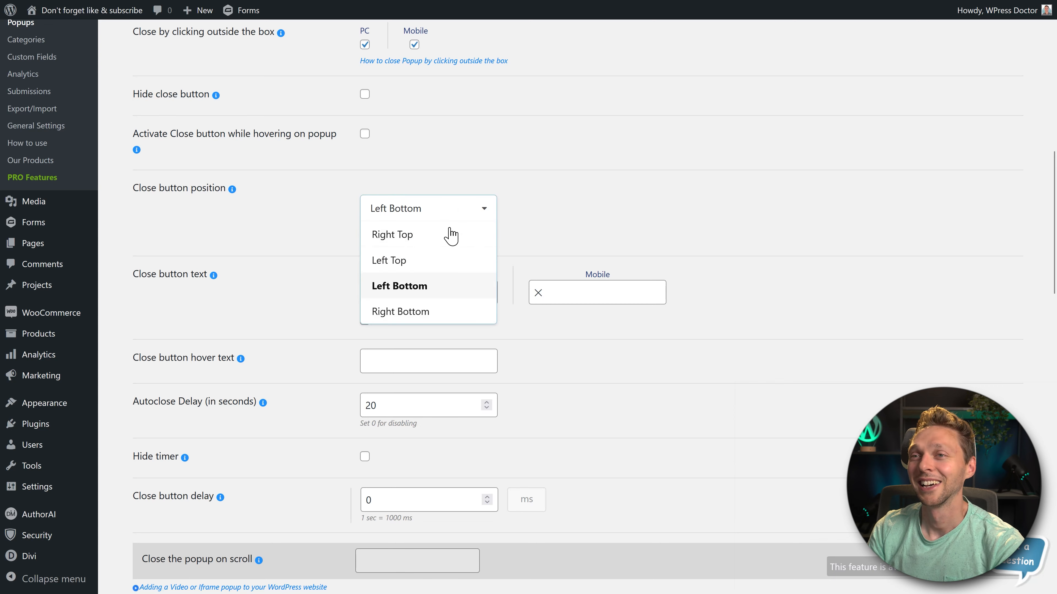
{"action": "left_click", "coordinate": [450, 234]}
- Add a red ❌ emoji to the close button text for both PC and mobile
{"action": "middle_click", "coordinate": [632, 203]}
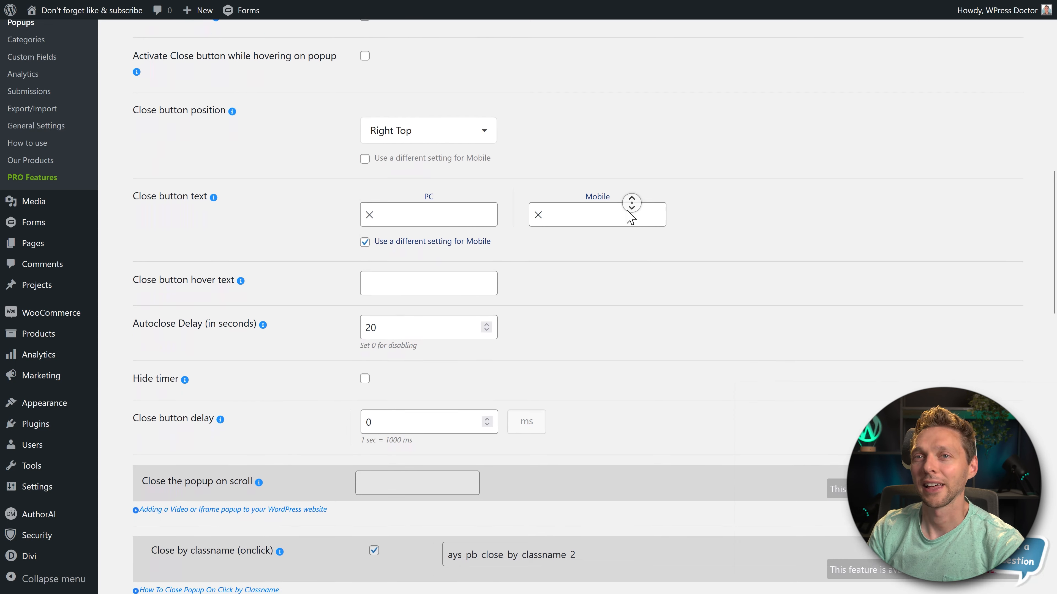
{"action": "left_click", "coordinate": [393, 157]}
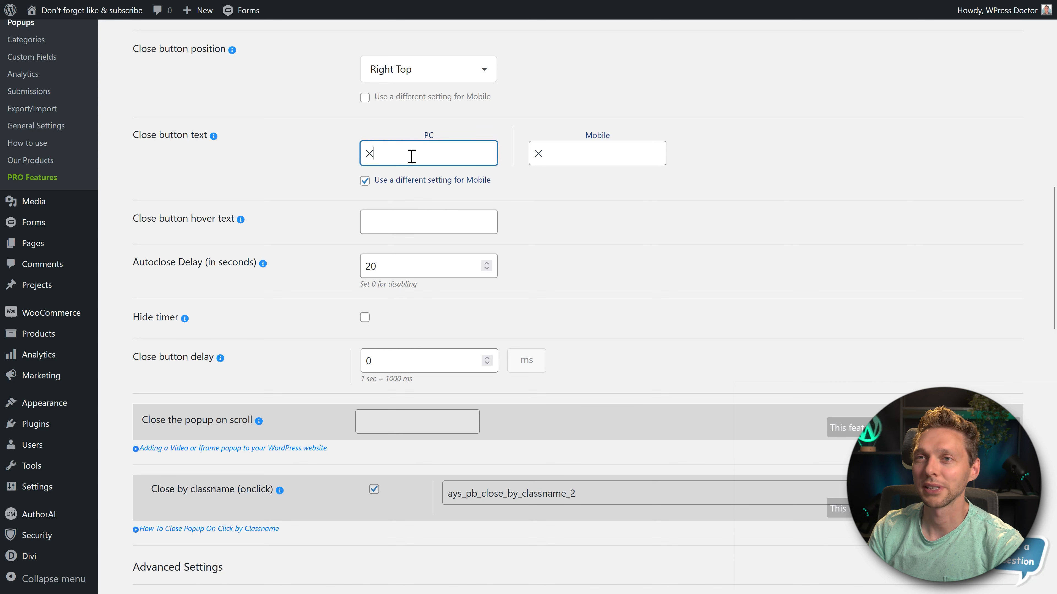
{"action": "left_click_drag", "start_coordinate": [412, 156], "coordinate": [354, 156]}
{"action": "left_click", "coordinate": [522, 187]}
{"action": "left_click", "coordinate": [581, 162]}
{"action": "left_click", "coordinate": [600, 193]}
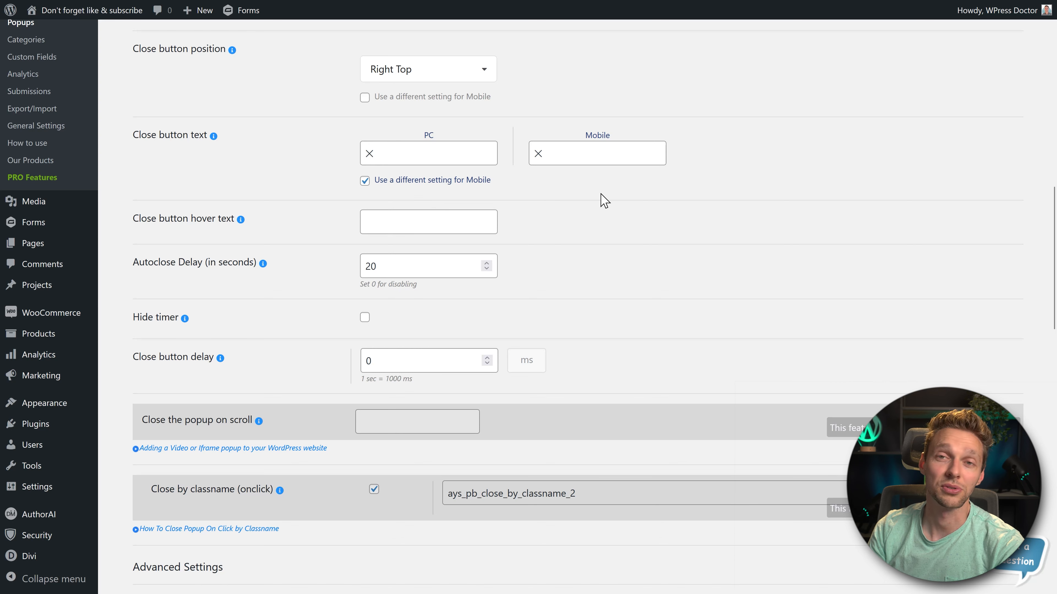
{"action": "left_click", "coordinate": [426, 158]}
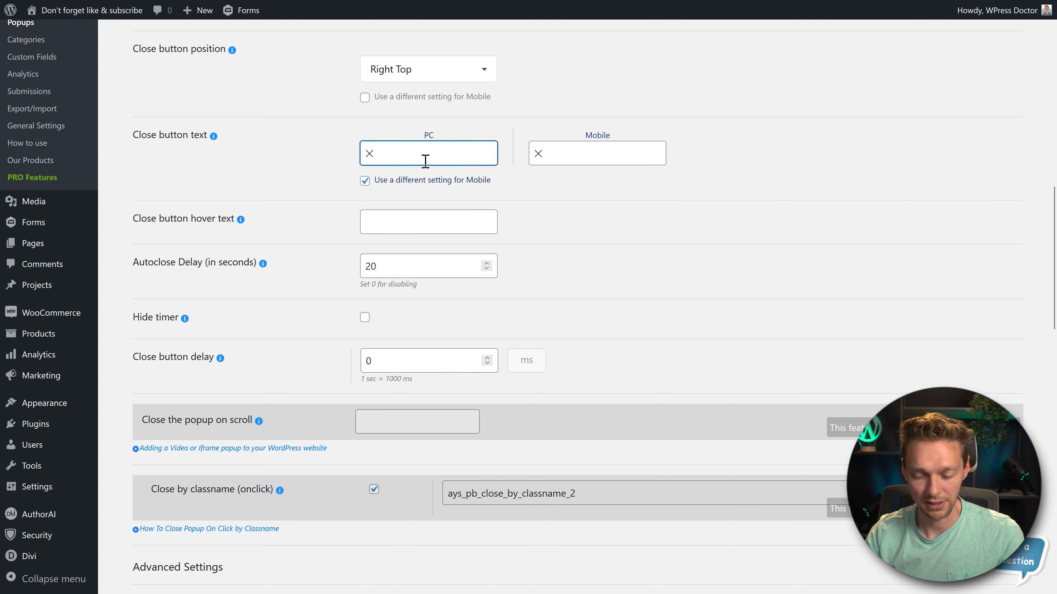
{"action": "key", "text": "super+period"}
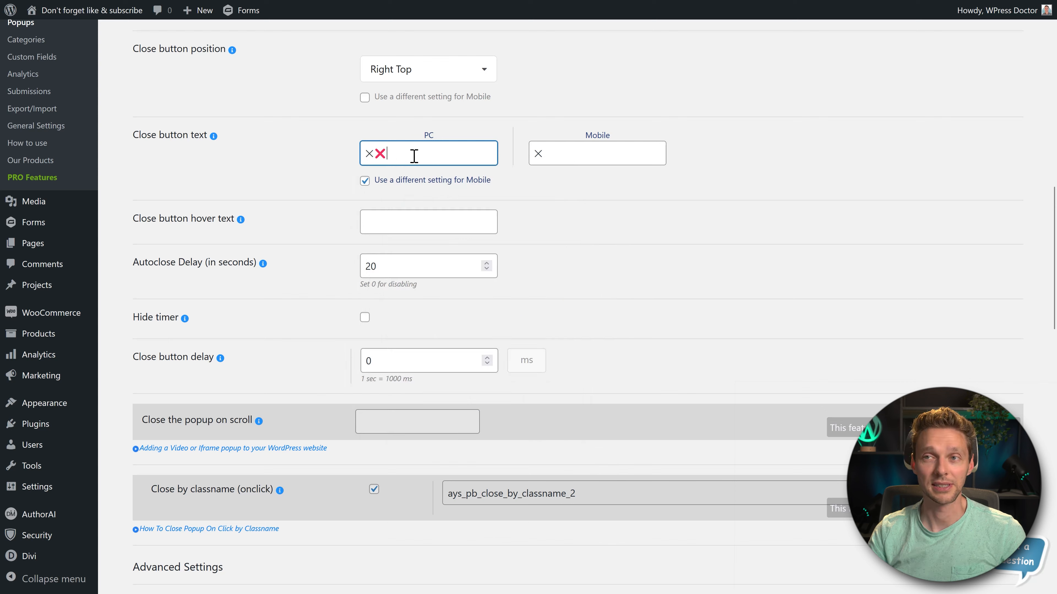
{"action": "left_click_drag", "start_coordinate": [410, 156], "coordinate": [380, 160]}
{"action": "key", "text": "ctrl+x"}
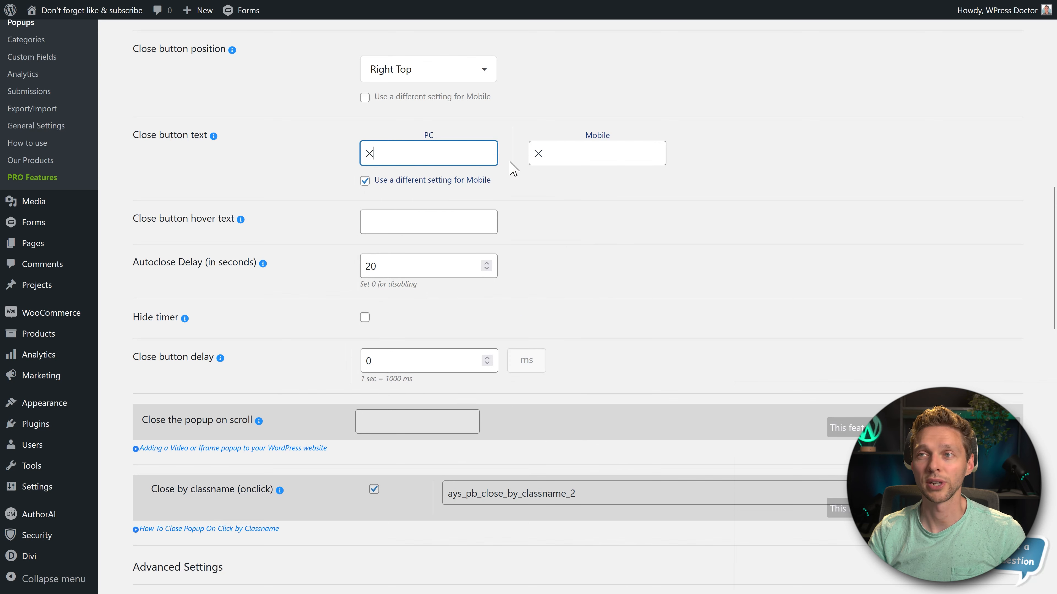
{"action": "left_click", "coordinate": [564, 156]}
{"action": "key", "text": "ctrl+v"}
{"action": "left_click", "coordinate": [447, 160]}
{"action": "key", "text": "ctrl+v"}
- Remove the original thin × character from the mobile and PC close button texts, keeping only the ❌ emoji
{"action": "left_click", "coordinate": [537, 157]}
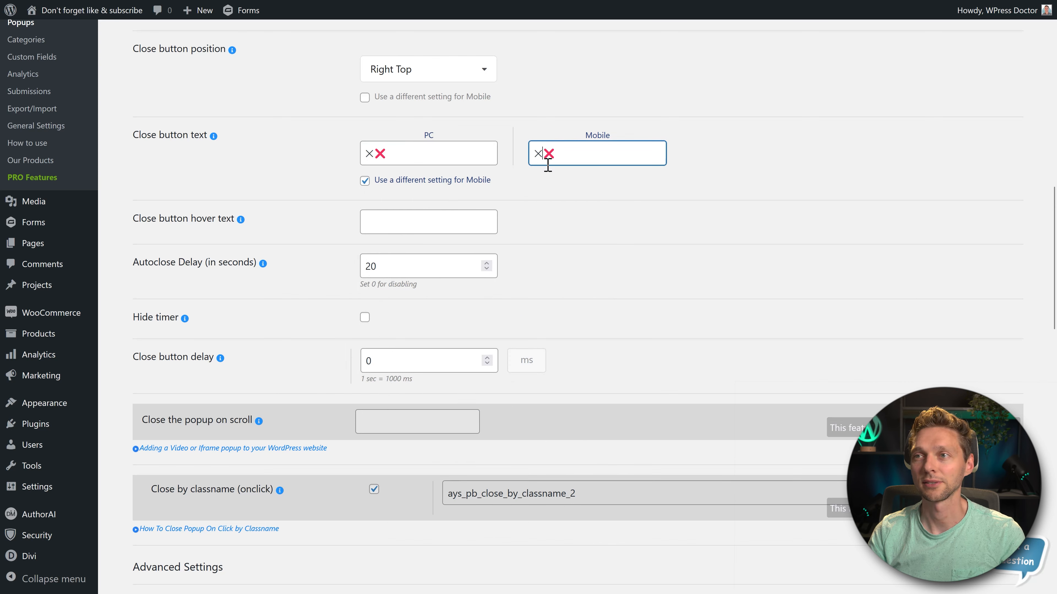
{"action": "key", "text": "BackSpace"}
{"action": "left_click", "coordinate": [372, 158]}
{"action": "key", "text": "BackSpace"}
{"action": "left_click", "coordinate": [131, 223]}
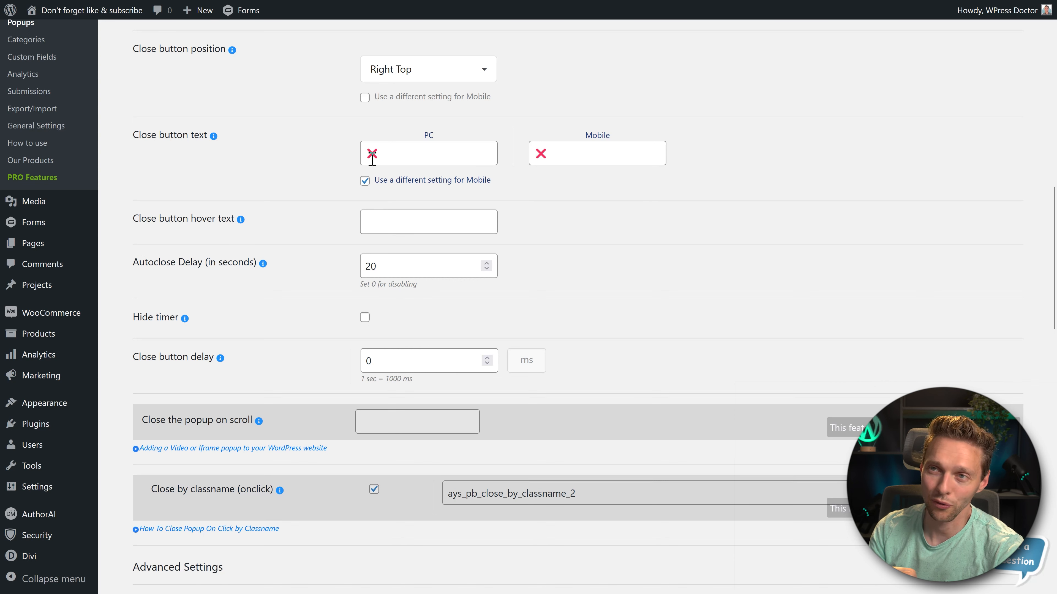
- Enter a close button hover text ending in "discount will NEVER RETURN!" and set the autoclose delay to 0 seconds
{"action": "left_click", "coordinate": [389, 224]}
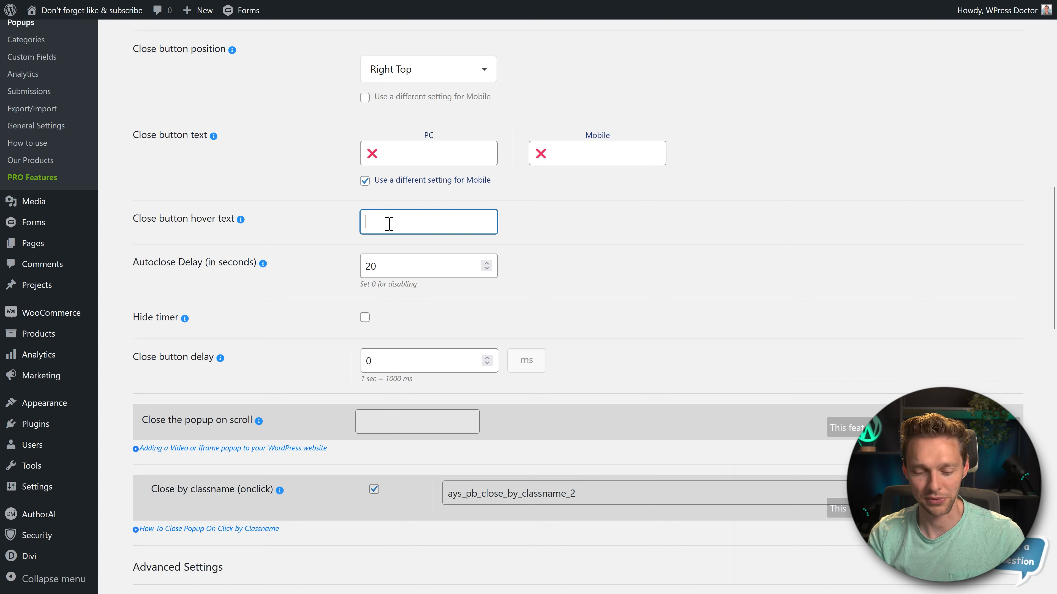
{"action": "type", "text": "WAIT! This discount will NEVE"}
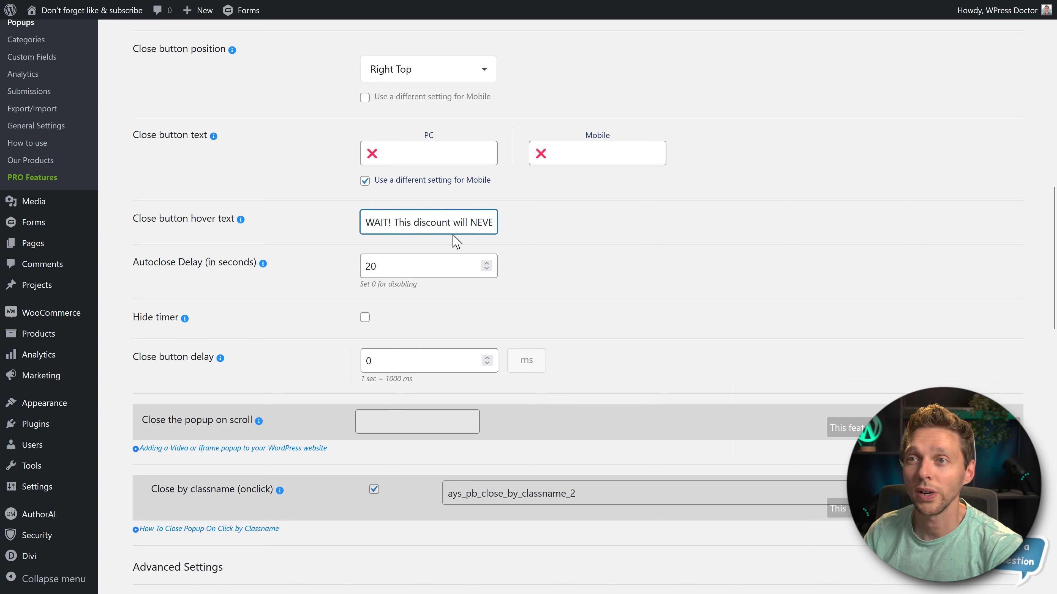
{"action": "left_click", "coordinate": [523, 229]}
{"action": "left_click_drag", "start_coordinate": [477, 227], "coordinate": [553, 235]}
{"action": "left_click", "coordinate": [554, 236]}
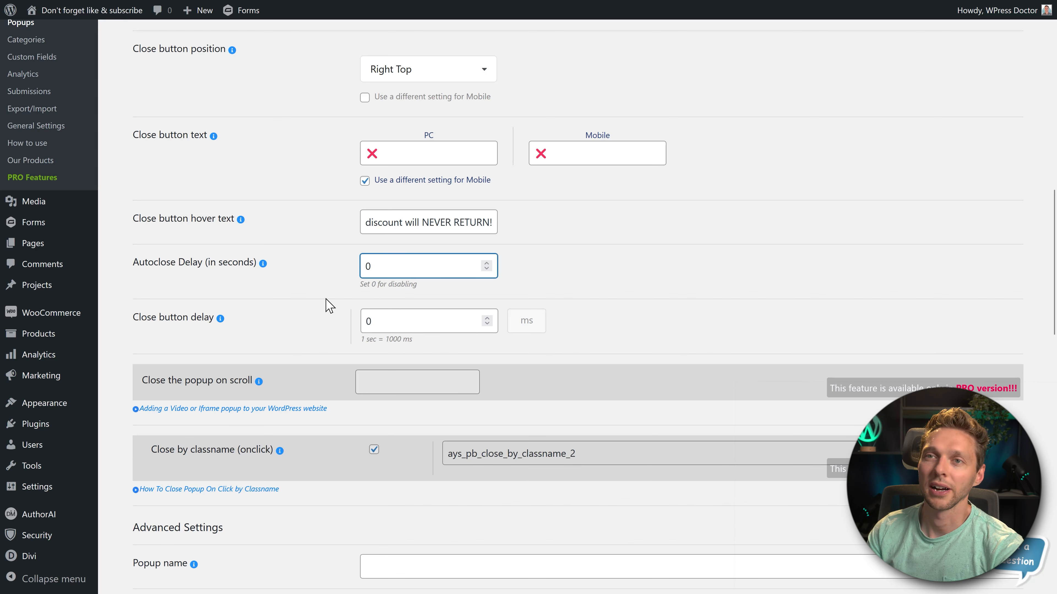
{"action": "left_click", "coordinate": [571, 283]}
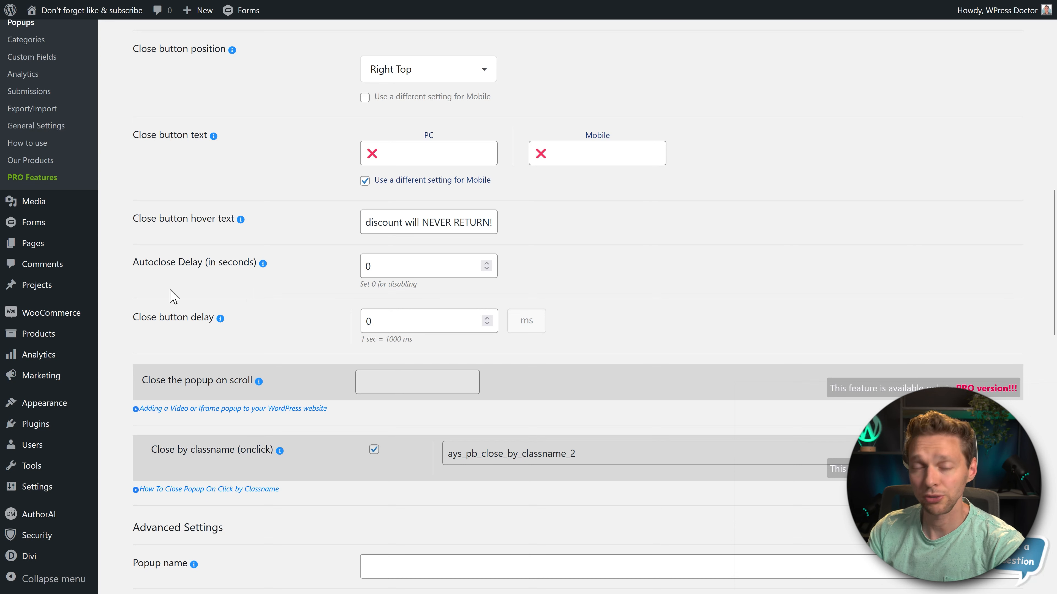
- Set the close button delay to 2000 ms
{"action": "middle_click", "coordinate": [193, 272]}
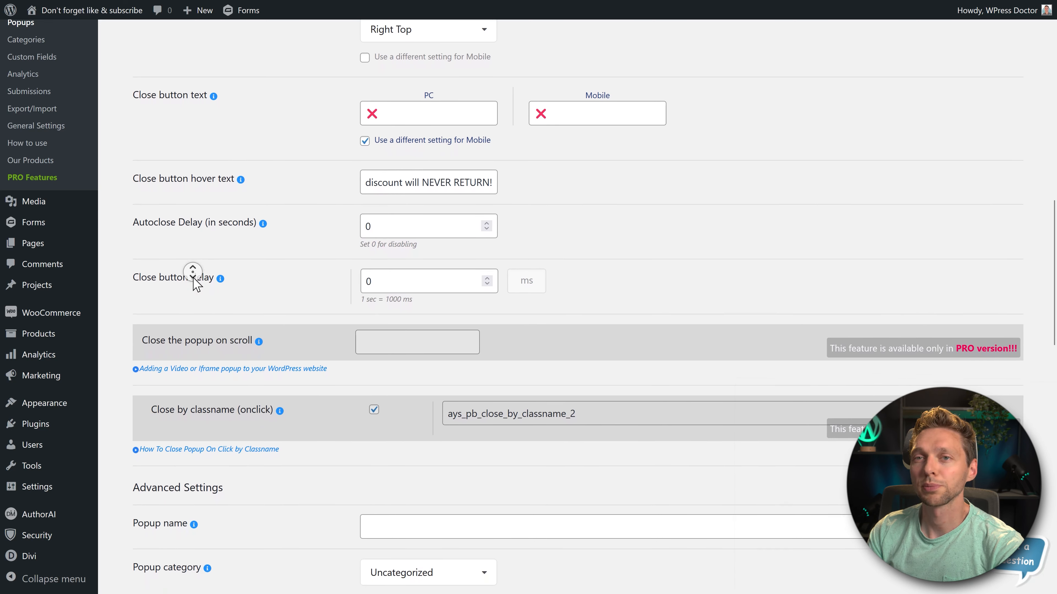
{"action": "left_click", "coordinate": [283, 267]}
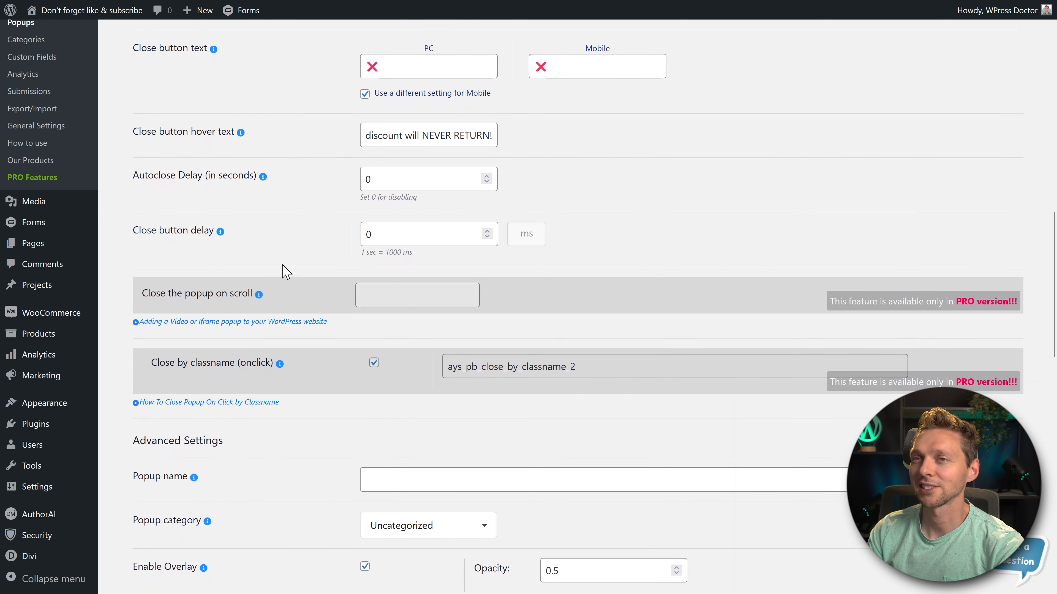
{"action": "double_click", "coordinate": [369, 234]}
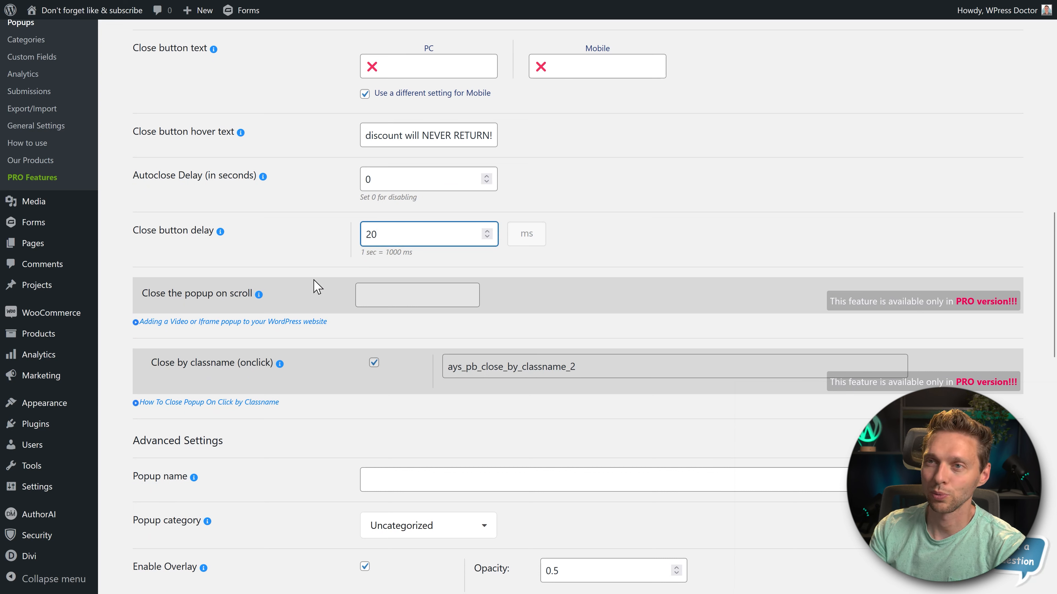
{"action": "left_click", "coordinate": [255, 250]}
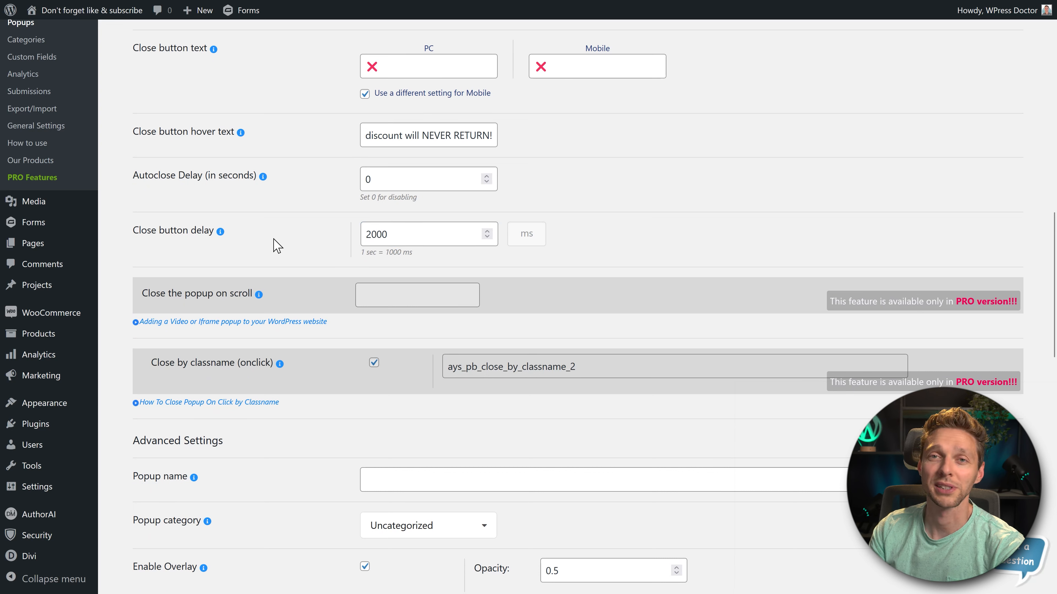
- Enter "Contest" as the popup name in the Advanced Settings section
{"action": "middle_click", "coordinate": [296, 225]}
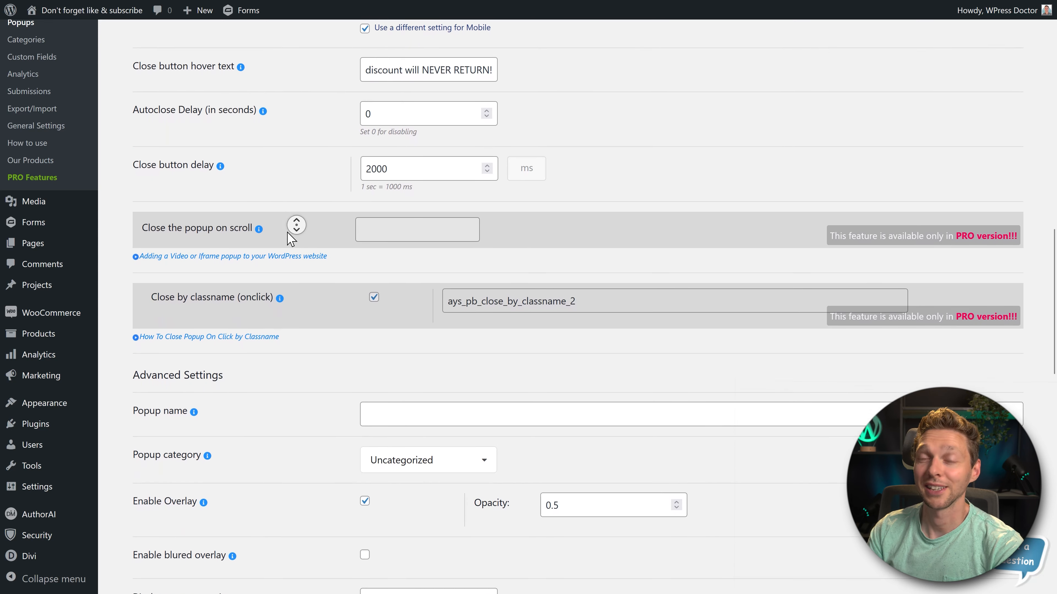
{"action": "middle_click", "coordinate": [287, 232]}
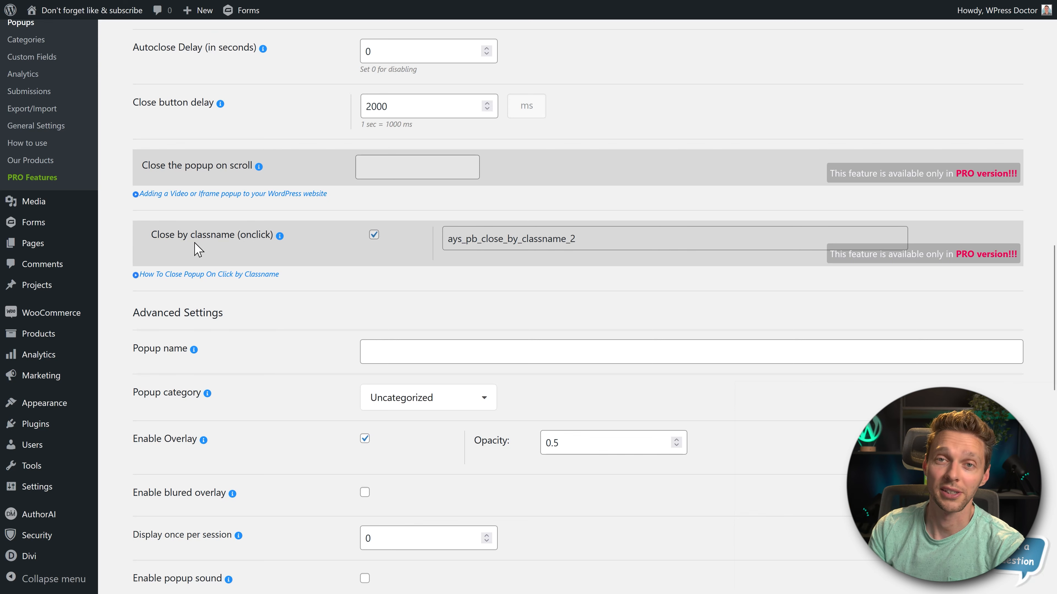
{"action": "scroll", "coordinate": [192, 250], "scroll_direction": "down", "scroll_amount": 5}
{"action": "left_click", "coordinate": [396, 144]}
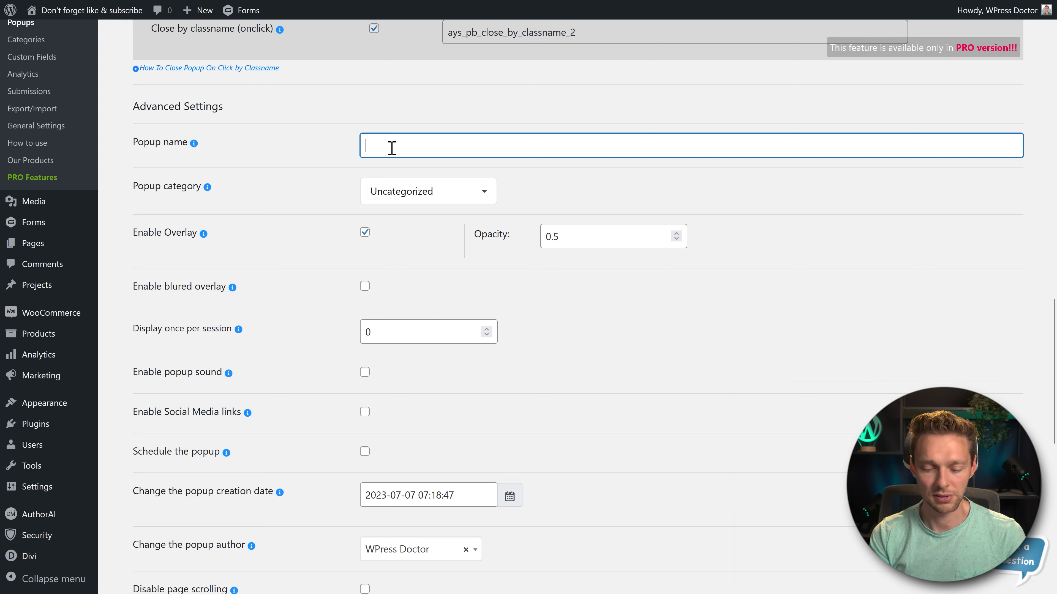
{"action": "type", "text": "Contest"}
{"action": "left_click", "coordinate": [248, 208]}
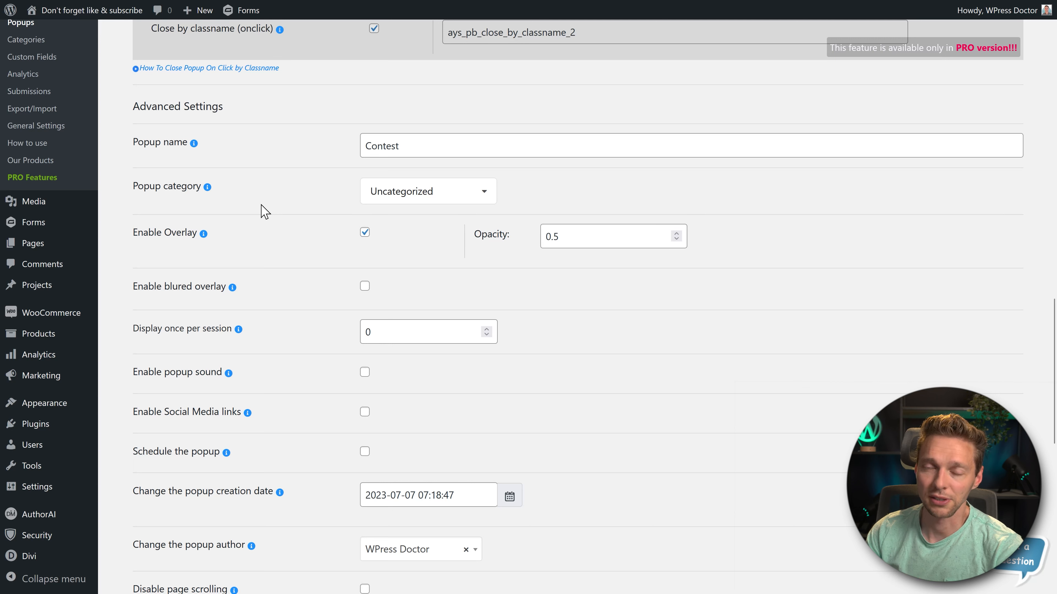
- Keep the popup in the Uncategorized category and save the popup
{"action": "left_click", "coordinate": [410, 201]}
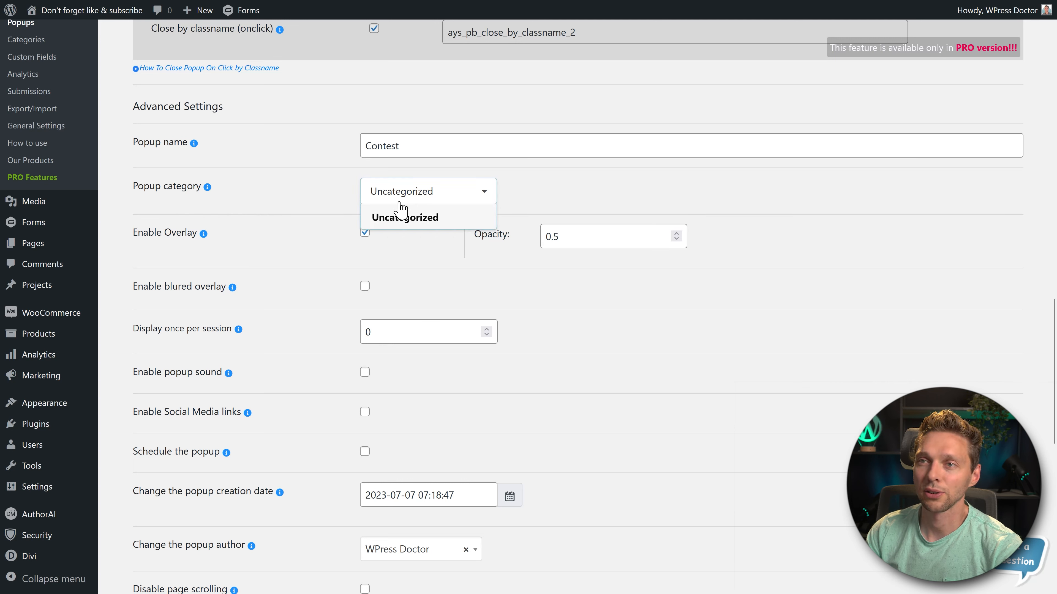
{"action": "left_click", "coordinate": [400, 207]}
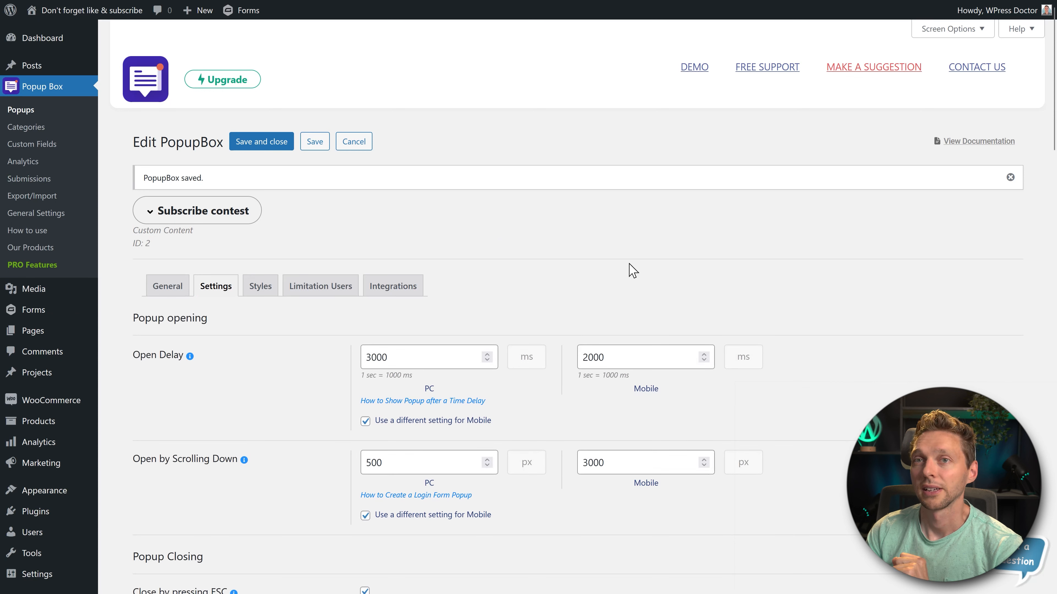
- Open the plugin's popup Categories page
{"action": "left_click_drag", "start_coordinate": [217, 182], "coordinate": [147, 179]}
{"action": "left_click", "coordinate": [231, 175]}
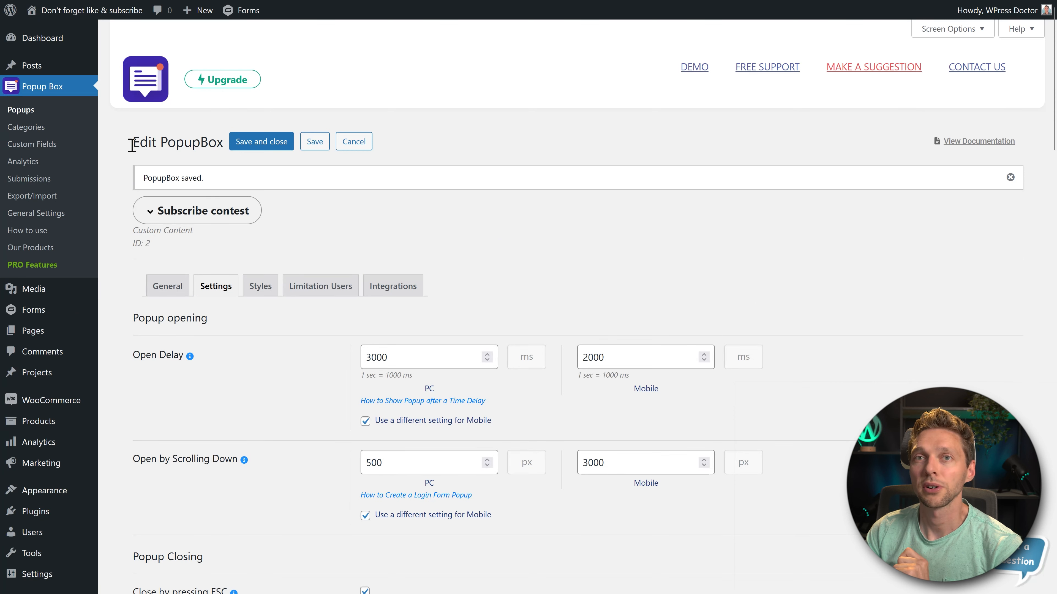
{"action": "left_click", "coordinate": [26, 126]}
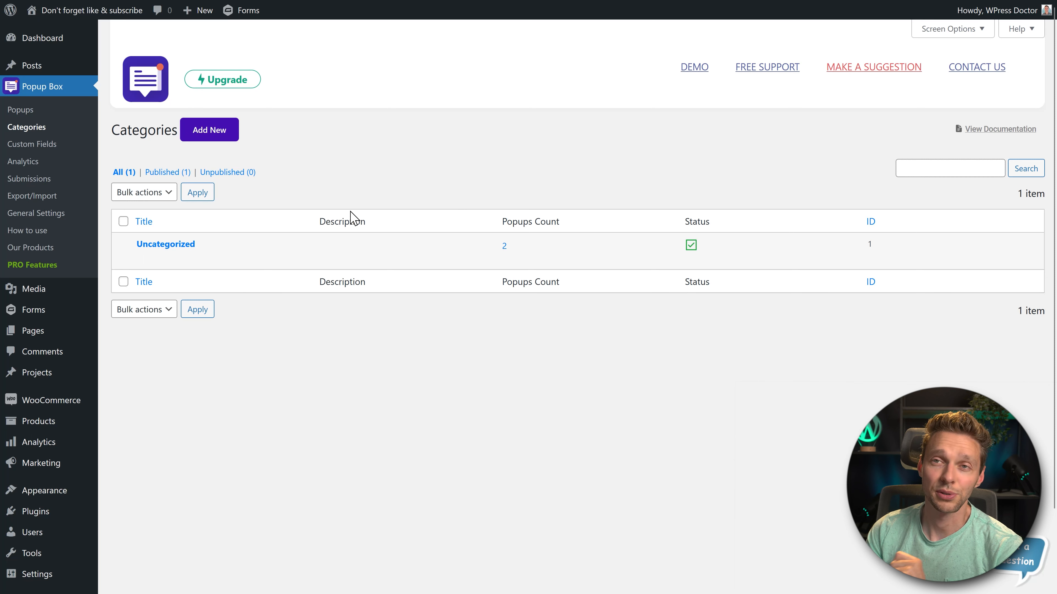
- Create a published popup category named "Contest" and save it
{"action": "left_click", "coordinate": [220, 130]}
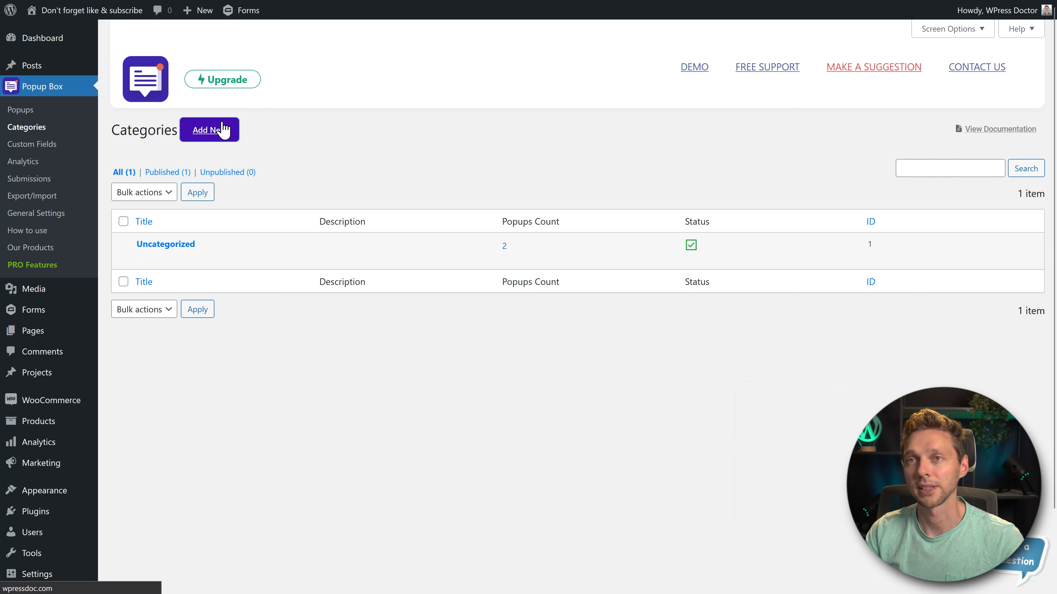
{"action": "left_click", "coordinate": [339, 176]}
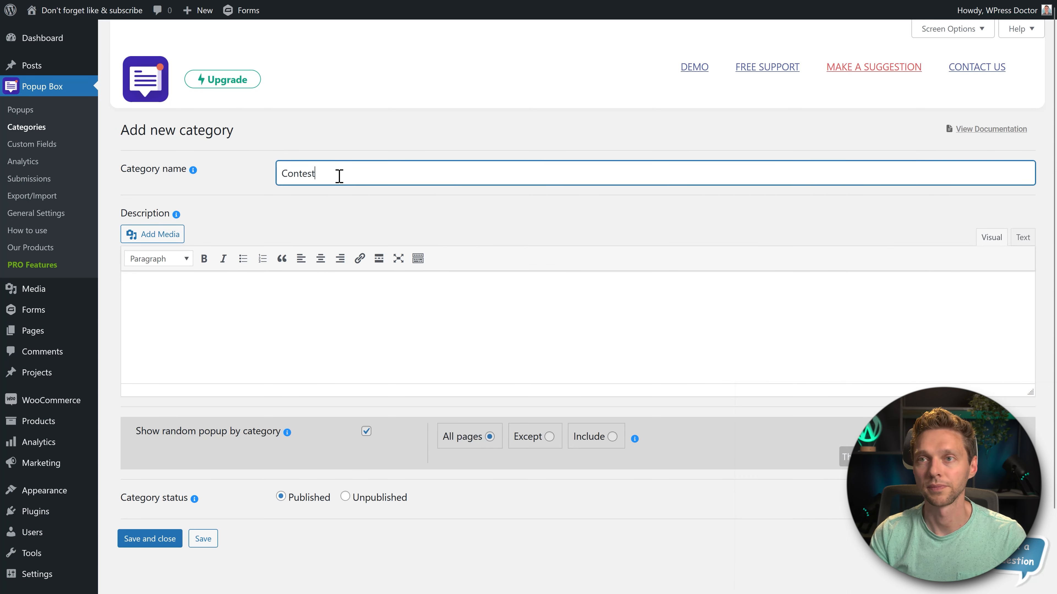
{"action": "left_click", "coordinate": [161, 538]}
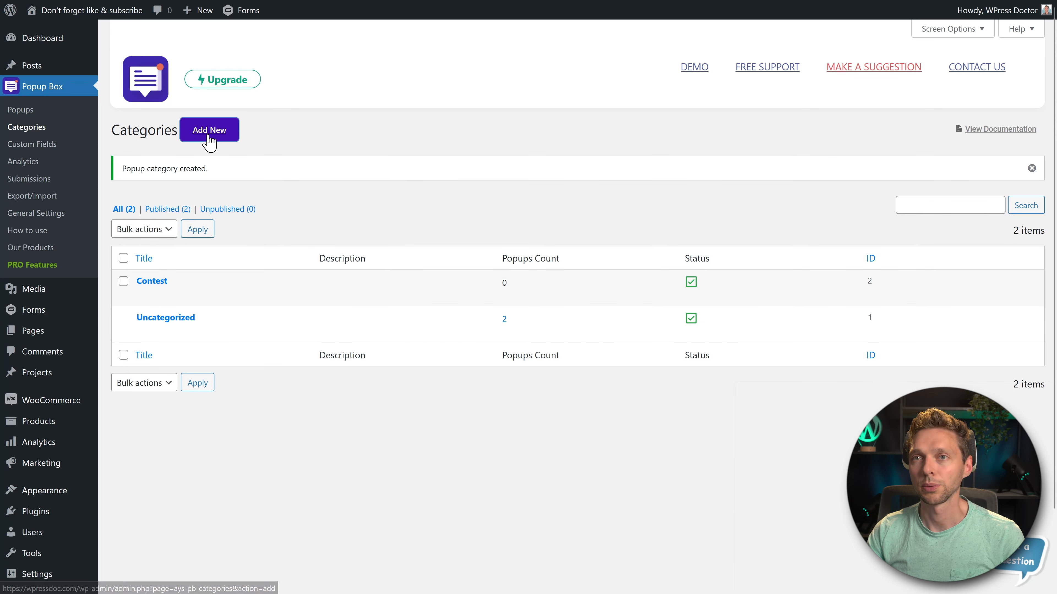
- Create two more popup categories named "Subscribe newsletter" and "Social media", saving each one
{"action": "left_click", "coordinate": [208, 134]}
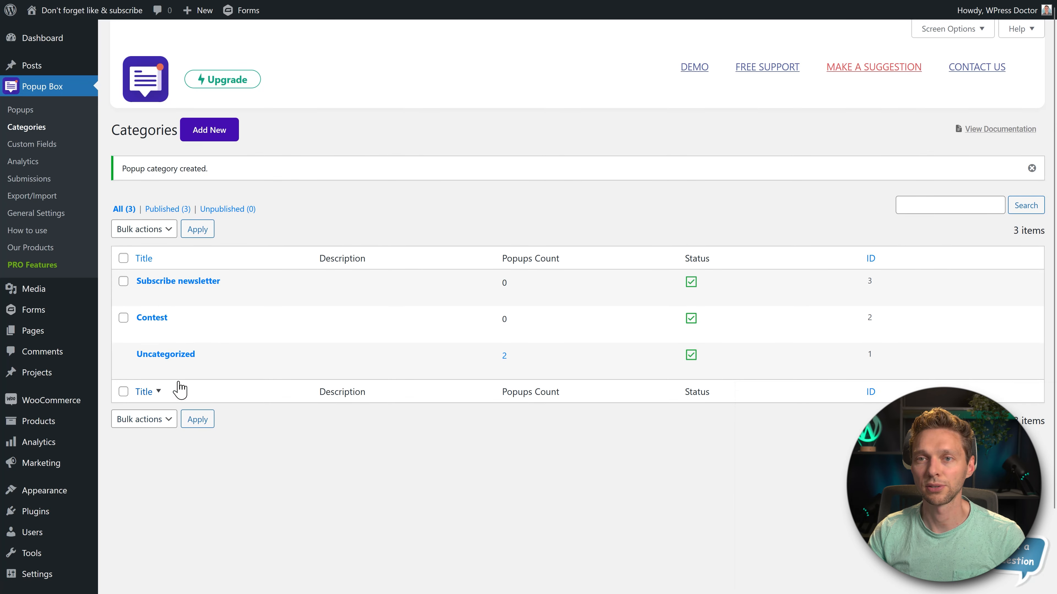
{"action": "left_click", "coordinate": [216, 132]}
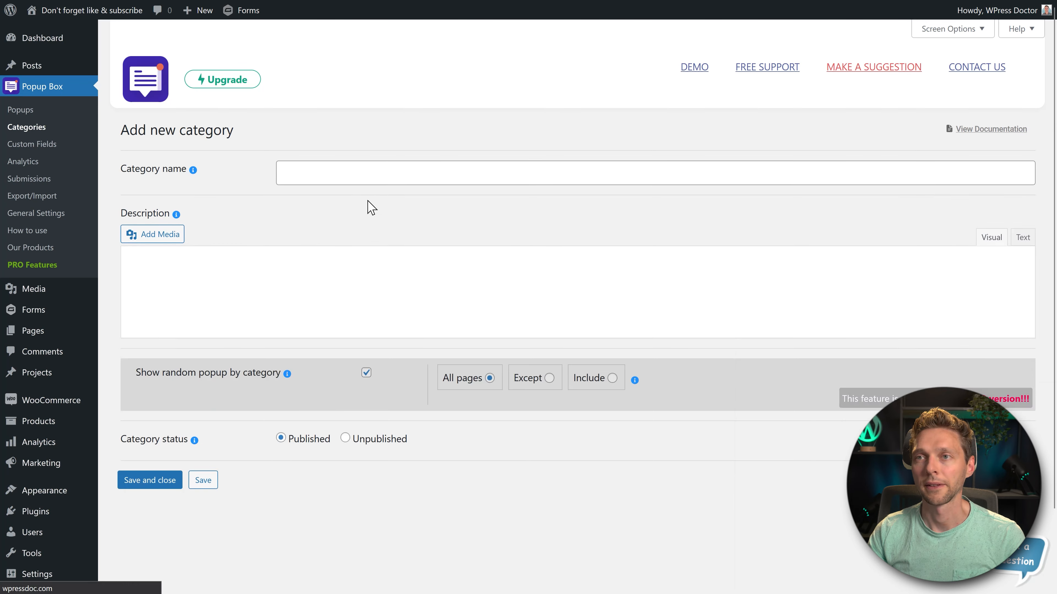
{"action": "left_click", "coordinate": [361, 178]}
{"action": "type", "text": "Social m"}
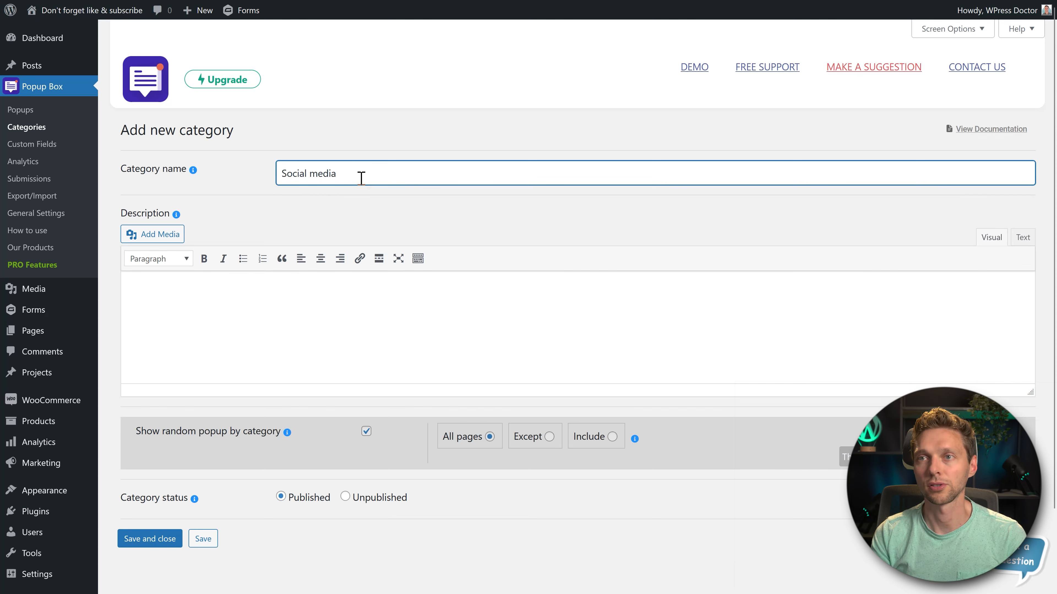
{"action": "type", "text": "edia"}
{"action": "left_click", "coordinate": [154, 538]}
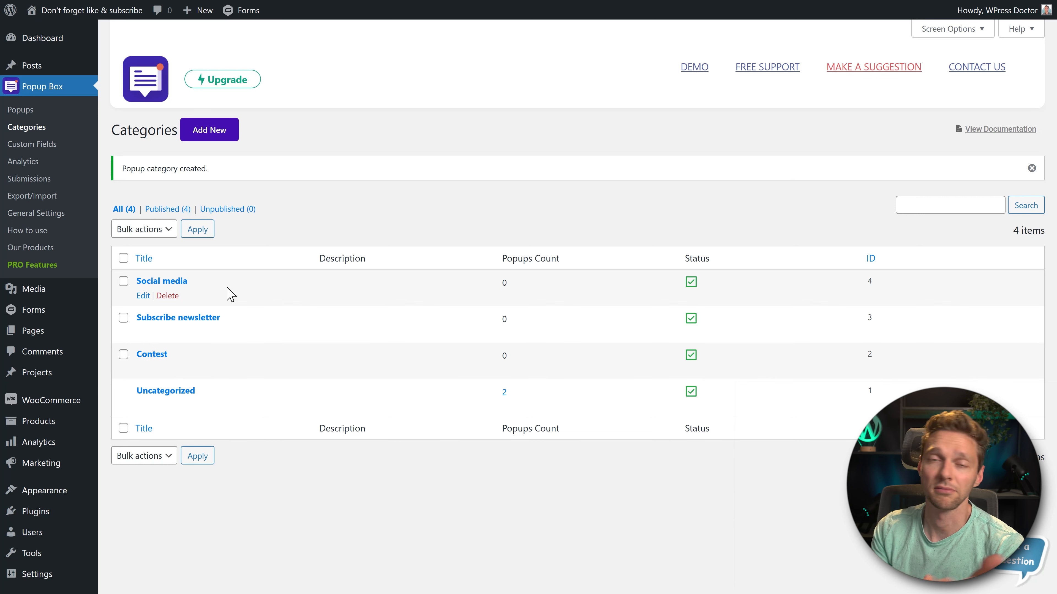
- Assign the "Contest" popup to the Contest category in its Advanced Settings and rename it "Prize draw contest"
{"action": "left_click", "coordinate": [27, 113]}
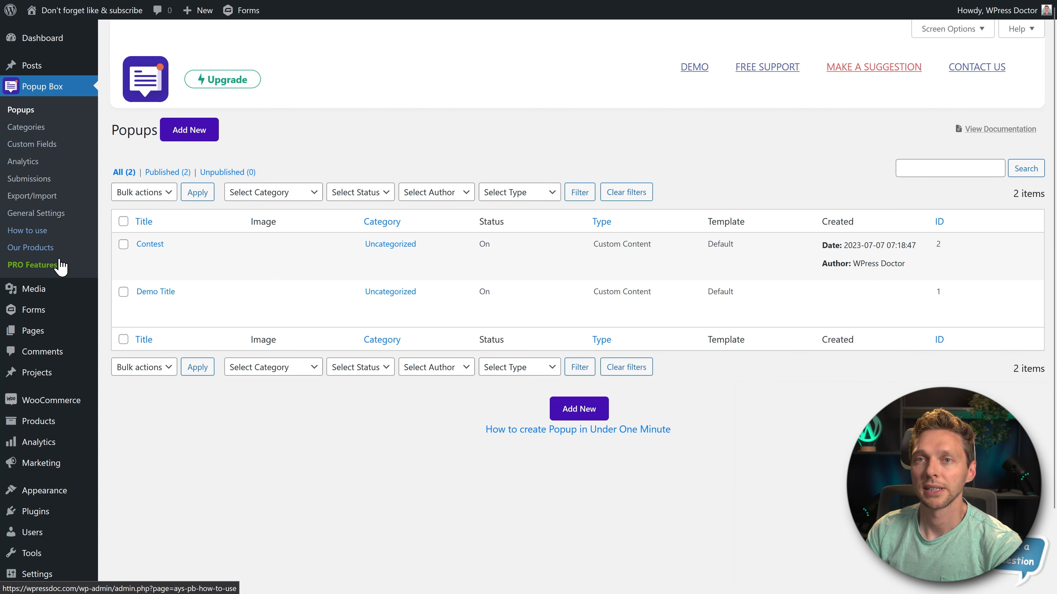
{"action": "left_click", "coordinate": [144, 258]}
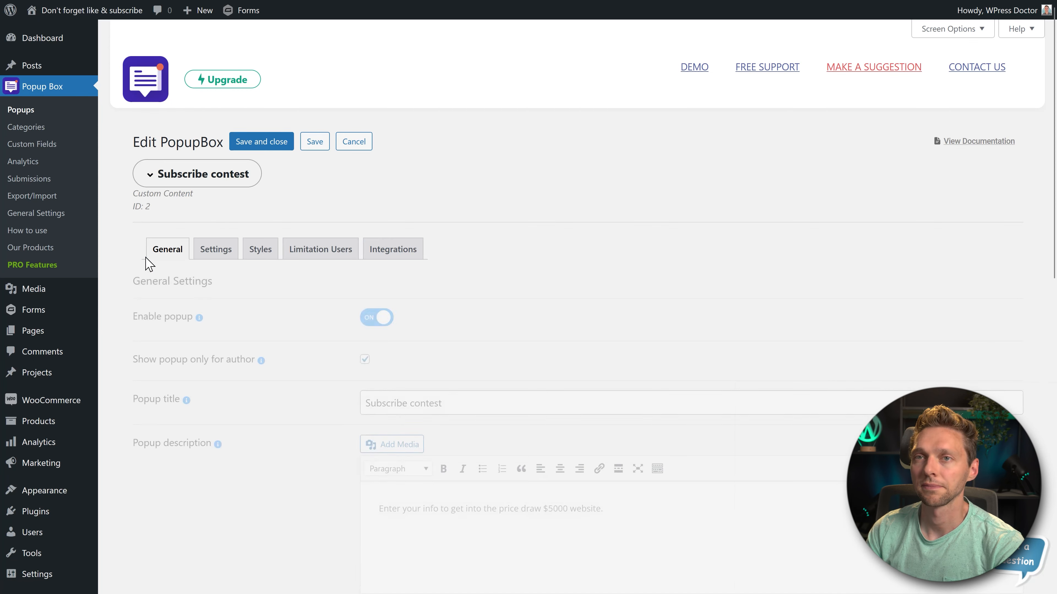
{"action": "left_click", "coordinate": [216, 251]}
{"action": "middle_click", "coordinate": [615, 244]}
{"action": "scroll", "coordinate": [604, 292], "scroll_direction": "down", "scroll_amount": 20}
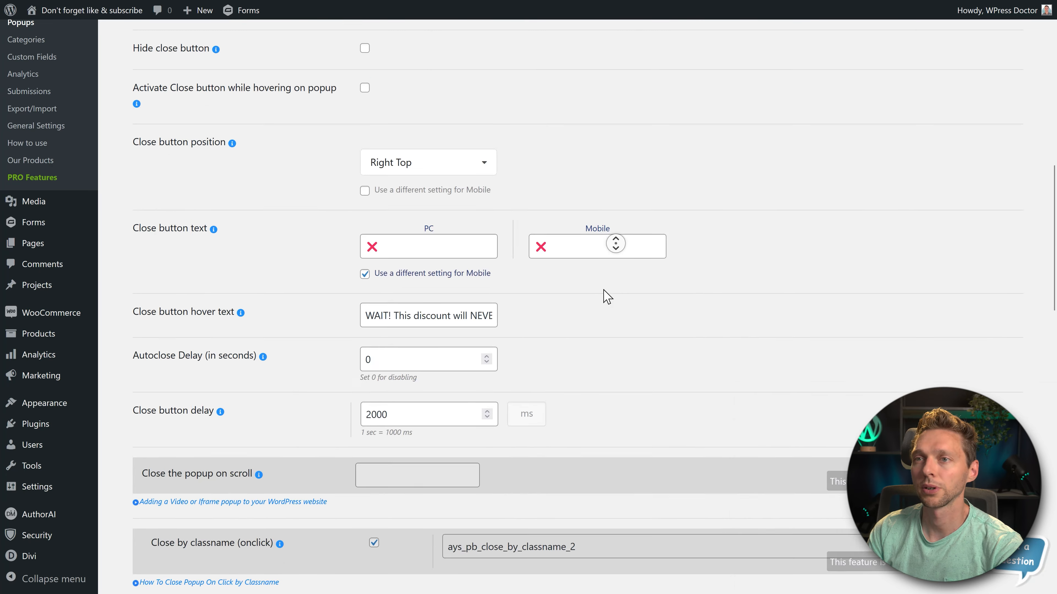
{"action": "middle_click", "coordinate": [591, 245]}
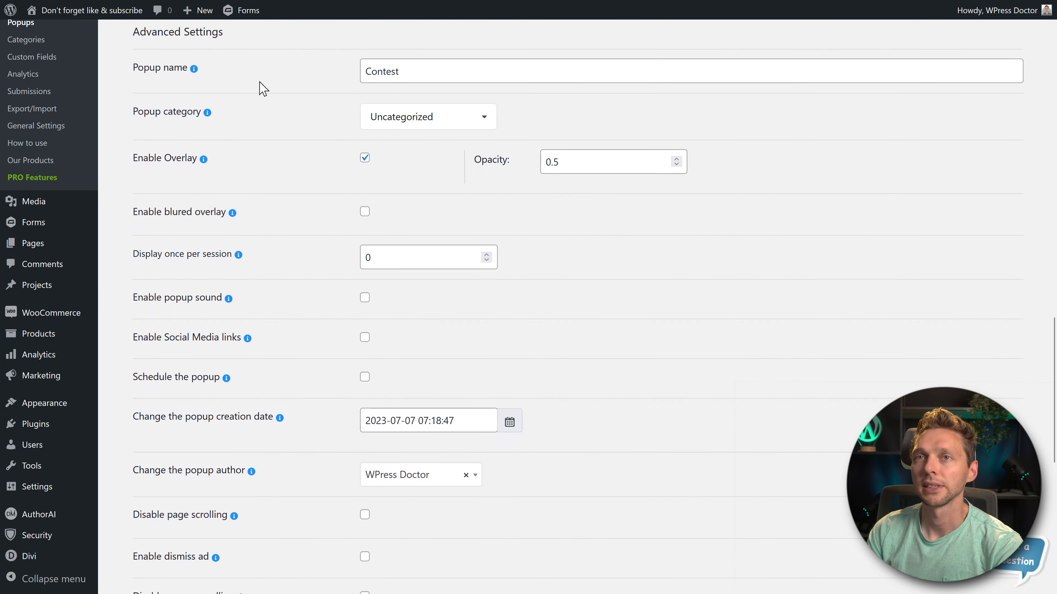
{"action": "left_click", "coordinate": [433, 125]}
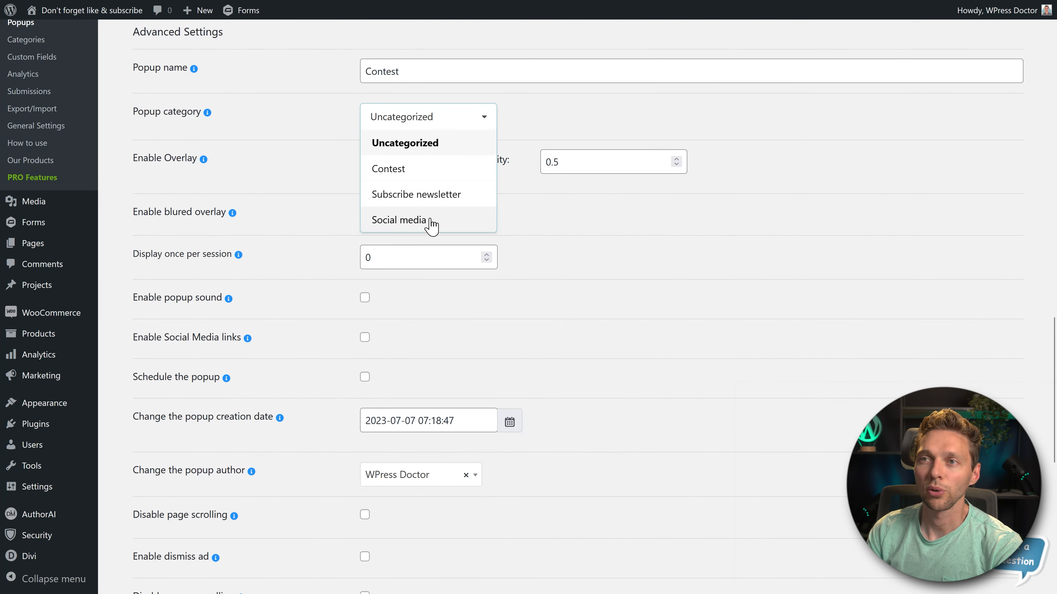
{"action": "left_click", "coordinate": [407, 169]}
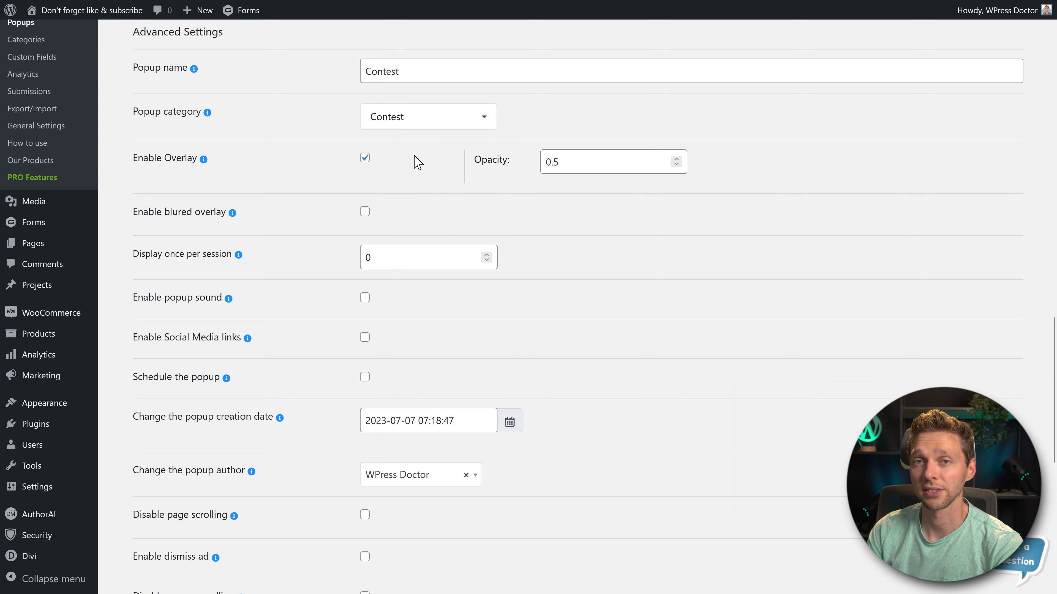
{"action": "left_click", "coordinate": [428, 82]}
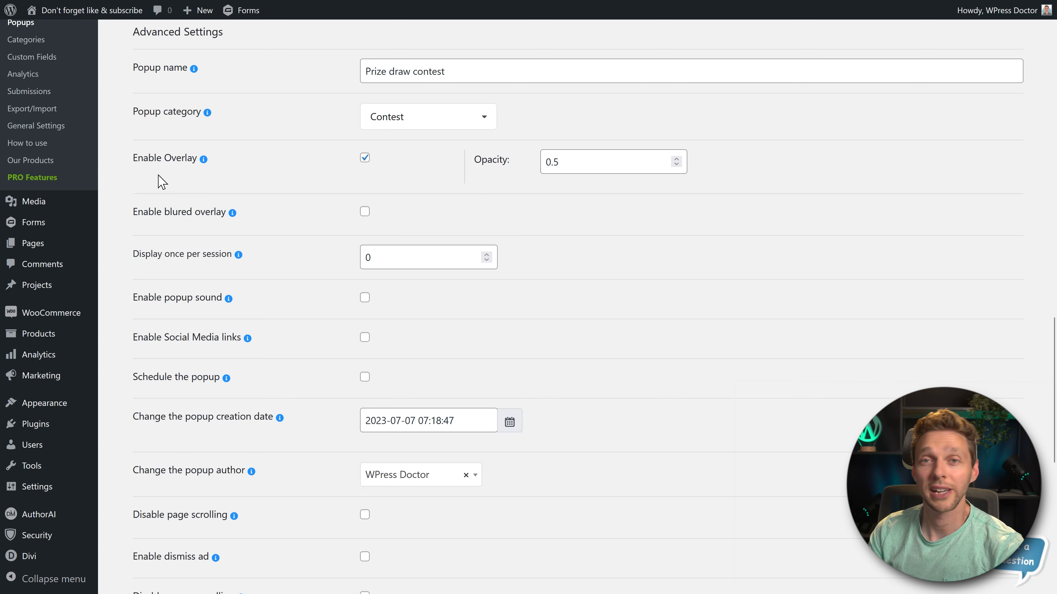
- Keep the overlay opacity at 0.5 and enable the blurred overlay for the popup
{"action": "left_click", "coordinate": [569, 164]}
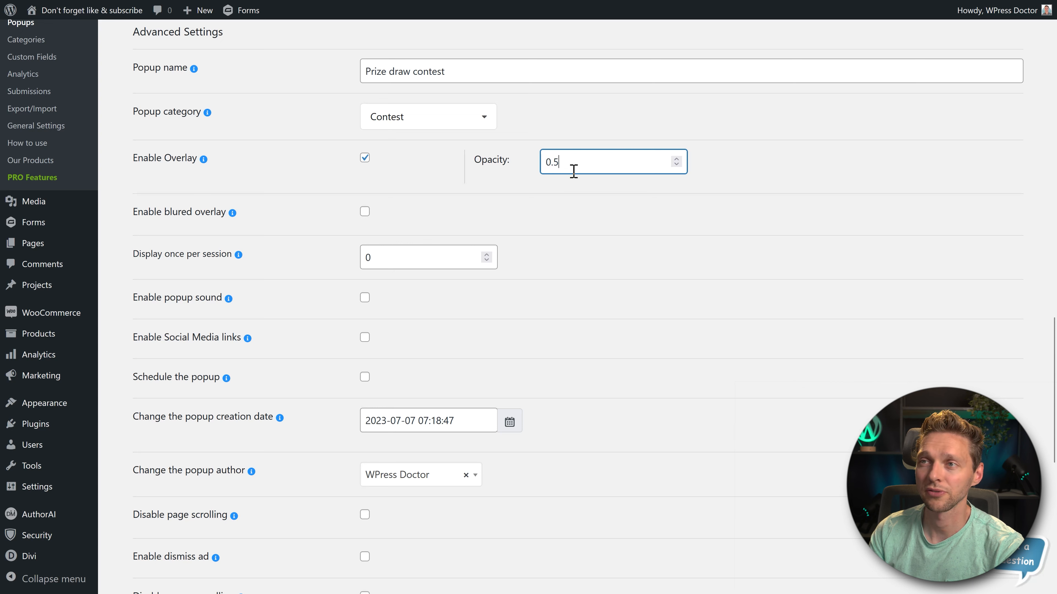
{"action": "left_click", "coordinate": [587, 201]}
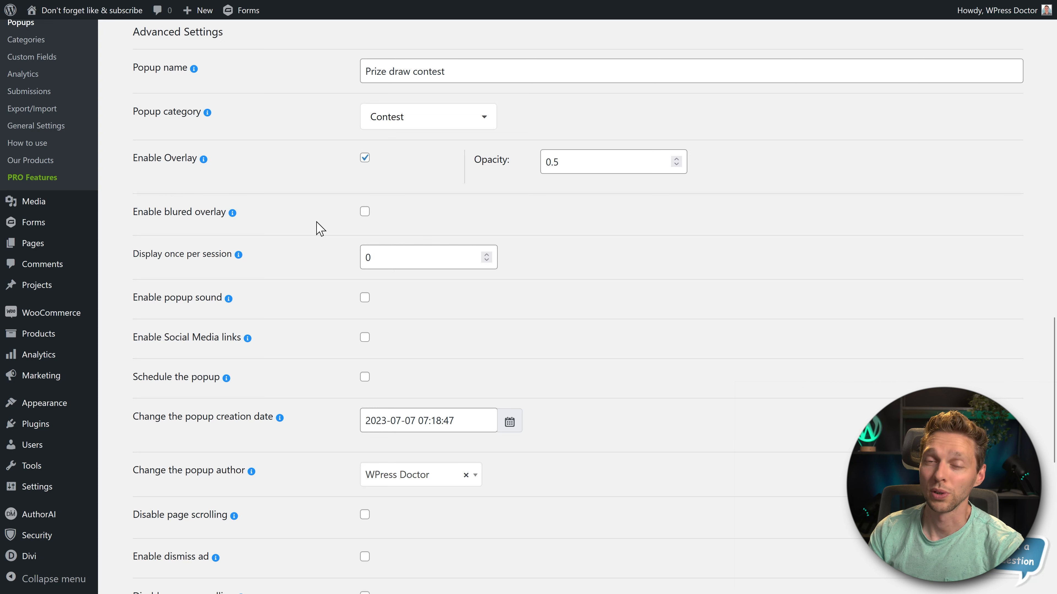
{"action": "left_click", "coordinate": [365, 212]}
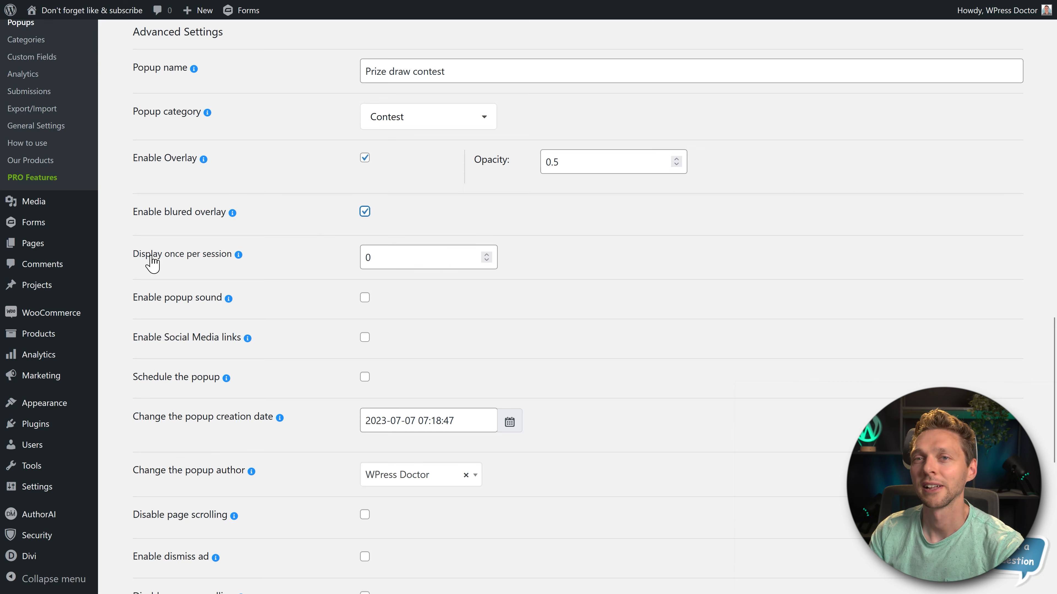
- Try a display once per session value of 30, and reset it to 0
{"action": "scroll", "coordinate": [154, 259], "scroll_direction": "down", "scroll_amount": 1}
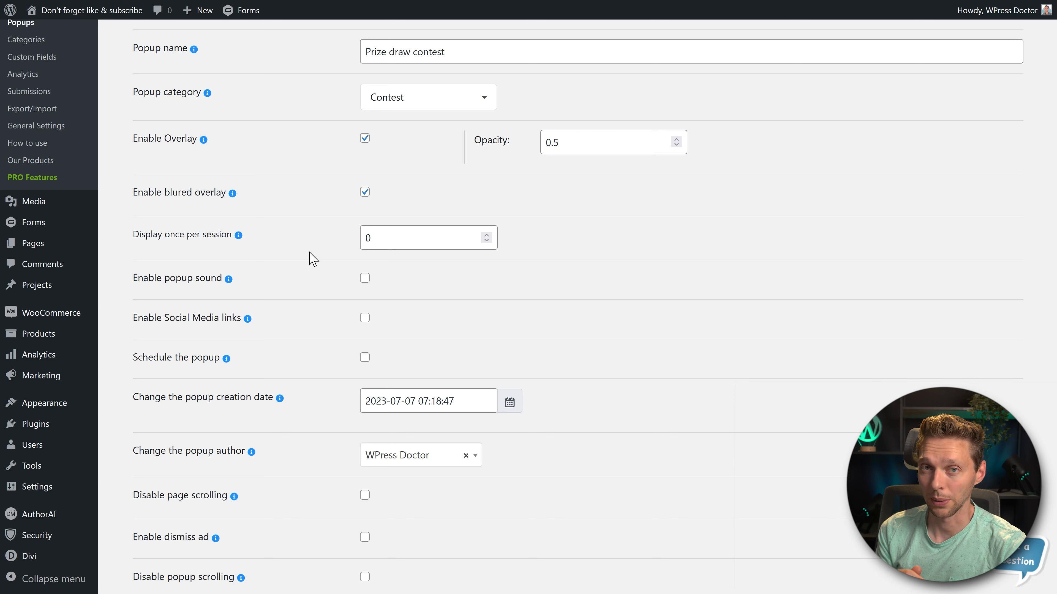
{"action": "left_click_drag", "start_coordinate": [375, 239], "coordinate": [348, 241]}
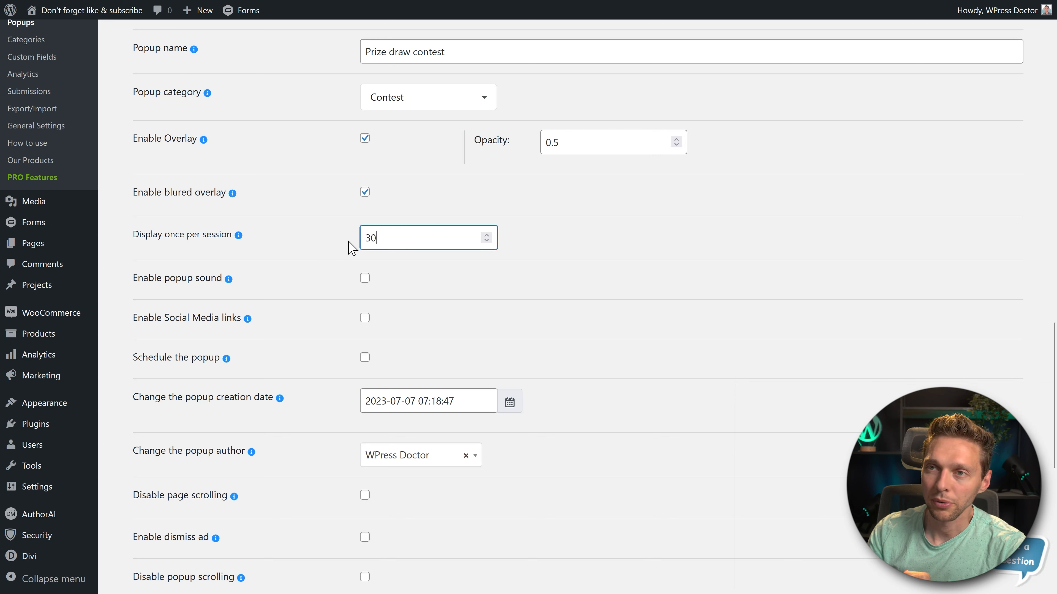
{"action": "left_click", "coordinate": [321, 227]}
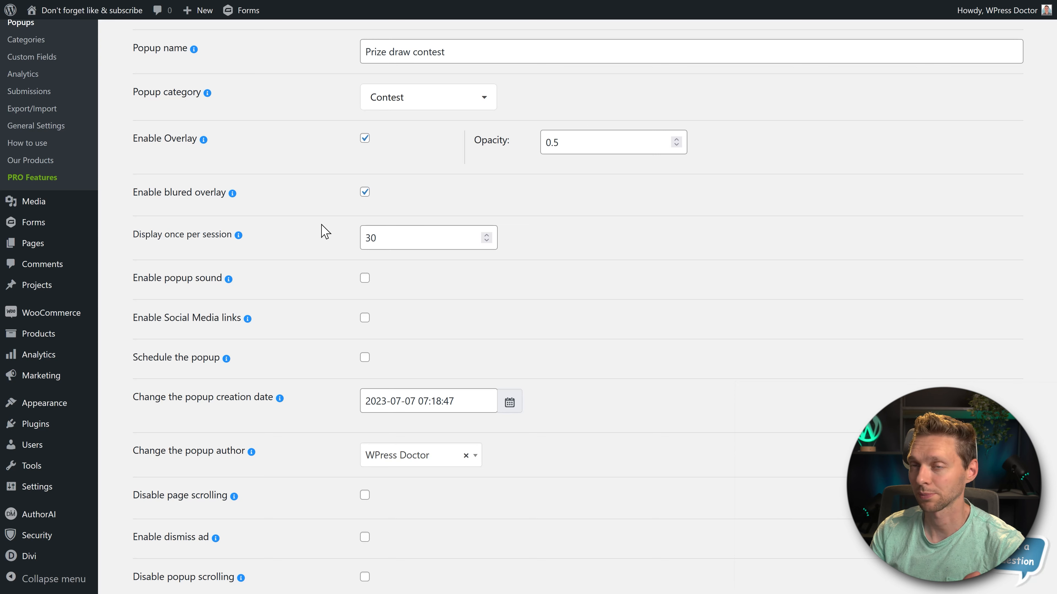
{"action": "left_click_drag", "start_coordinate": [376, 238], "coordinate": [334, 249]}
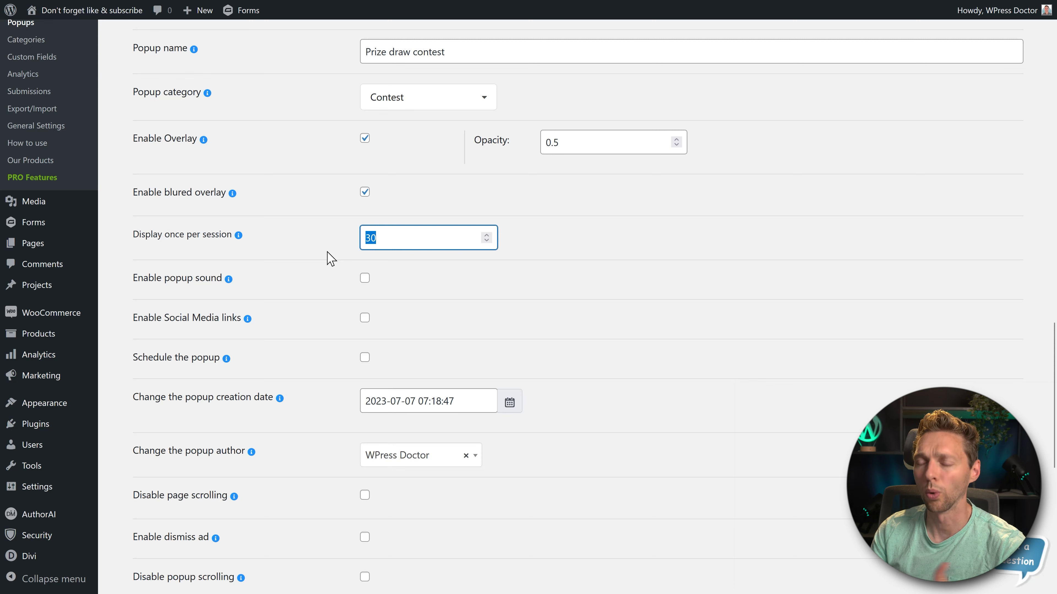
{"action": "left_click", "coordinate": [346, 262]}
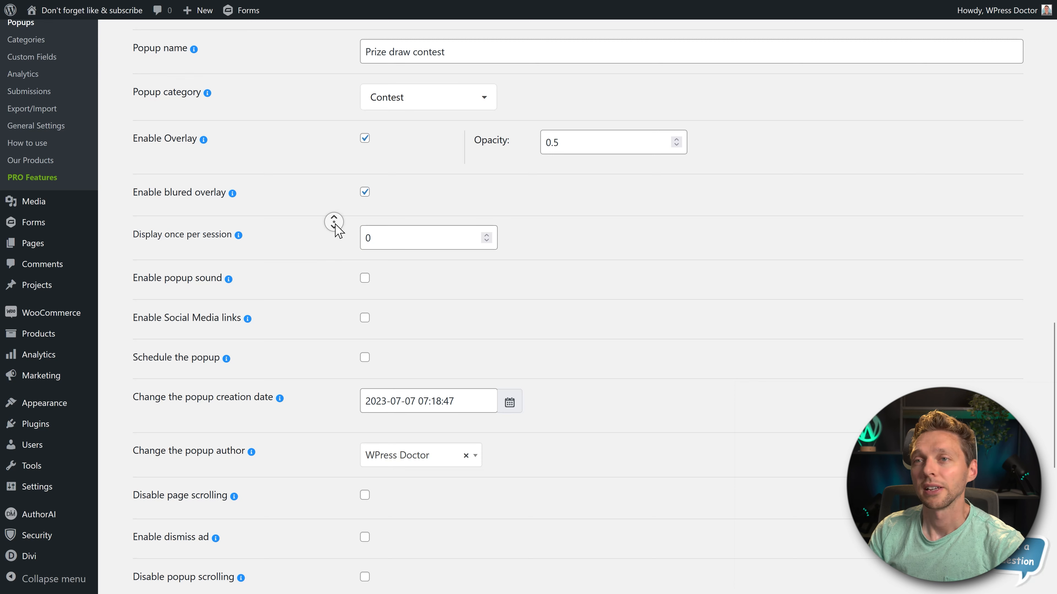
- Enable the popup sound and the Social Media links in the popup's Advanced Settings
{"action": "scroll", "coordinate": [335, 226], "scroll_direction": "down", "scroll_amount": 2}
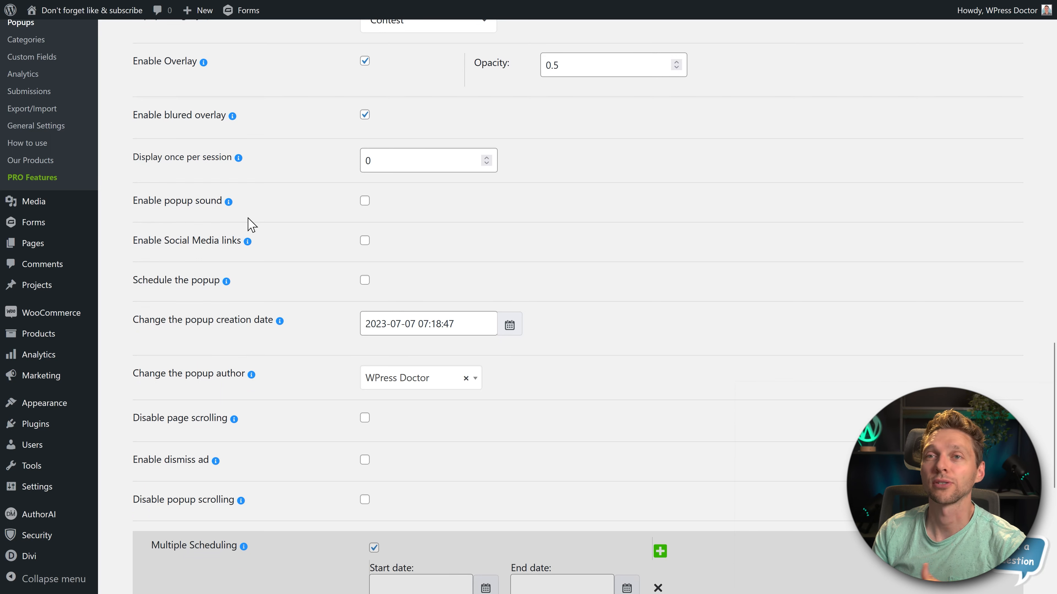
{"action": "left_click", "coordinate": [365, 202]}
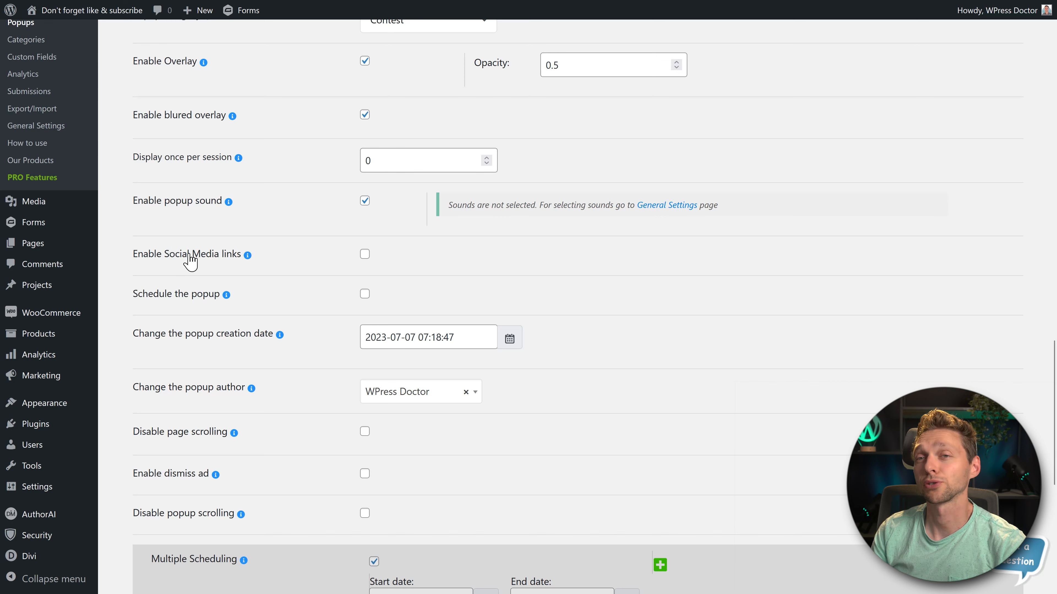
{"action": "left_click", "coordinate": [365, 254]}
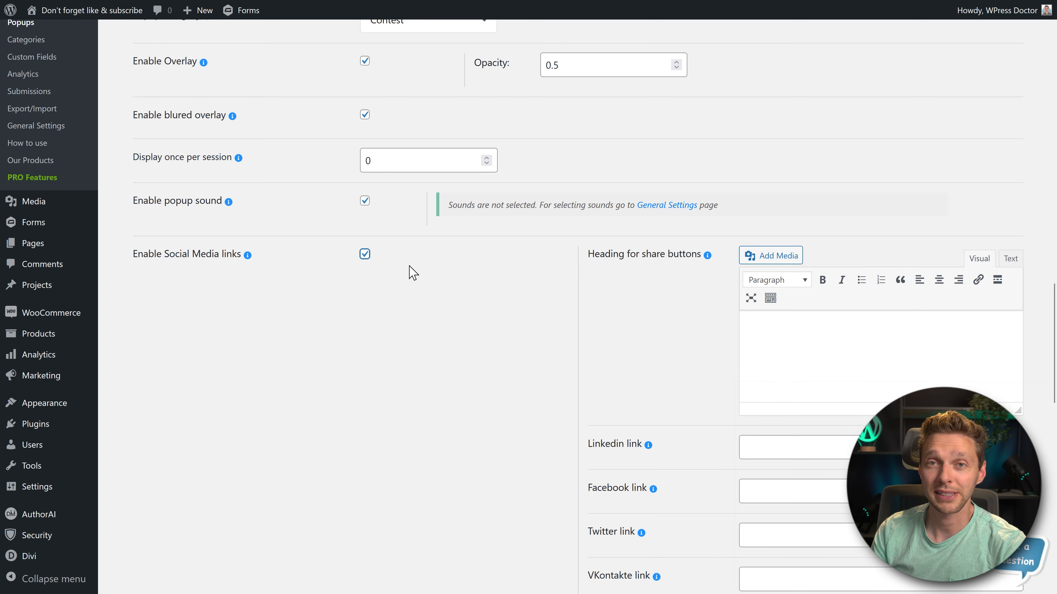
{"action": "middle_click", "coordinate": [821, 200]}
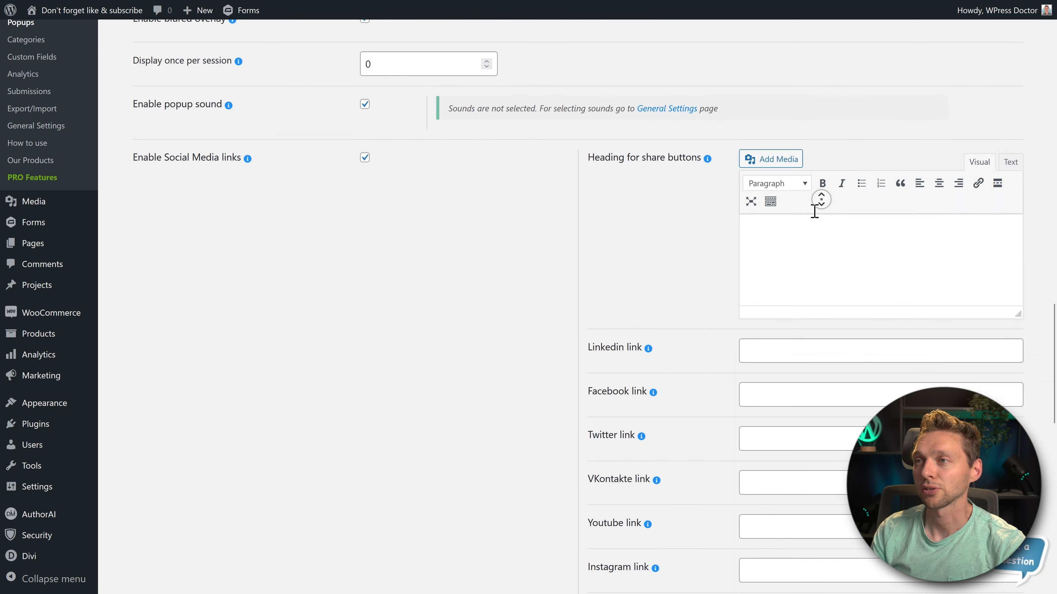
{"action": "left_click", "coordinate": [797, 247]}
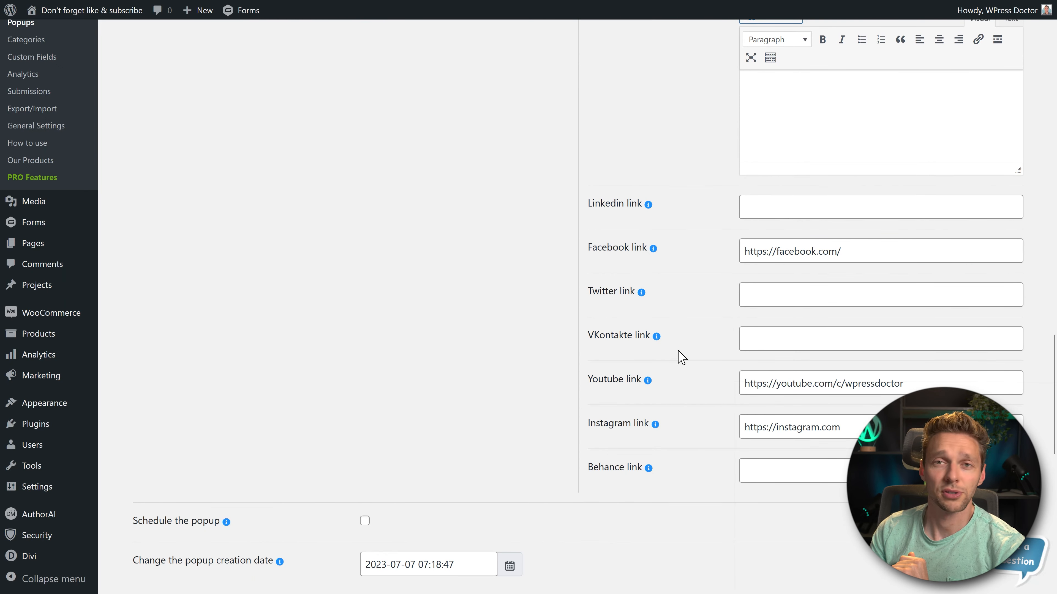
{"action": "left_click", "coordinate": [801, 132]}
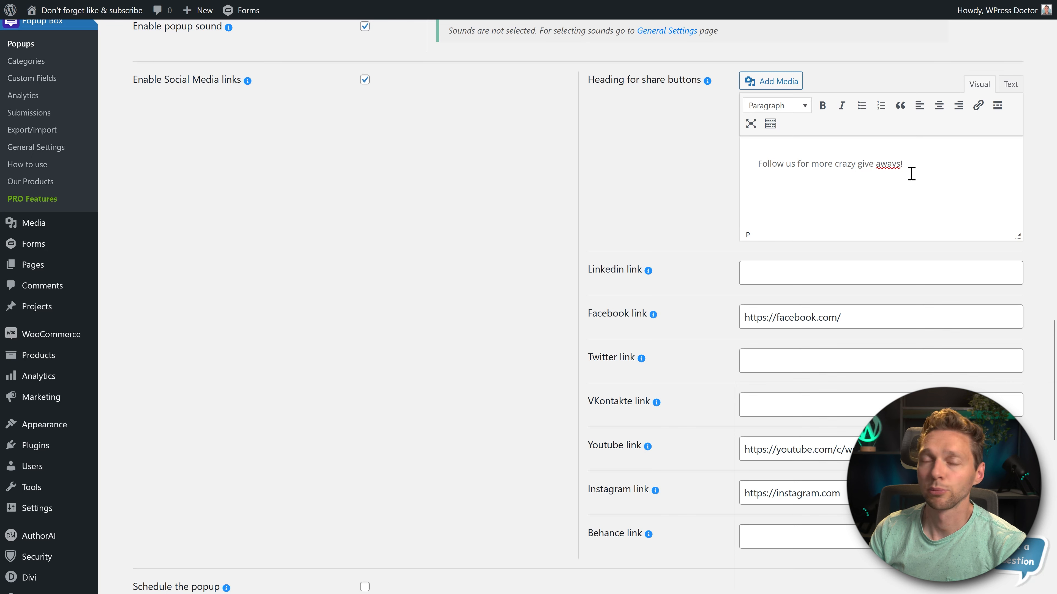
- Try enabling the popup schedule with its start and end dates, and turn it back off
{"action": "middle_click", "coordinate": [715, 220]}
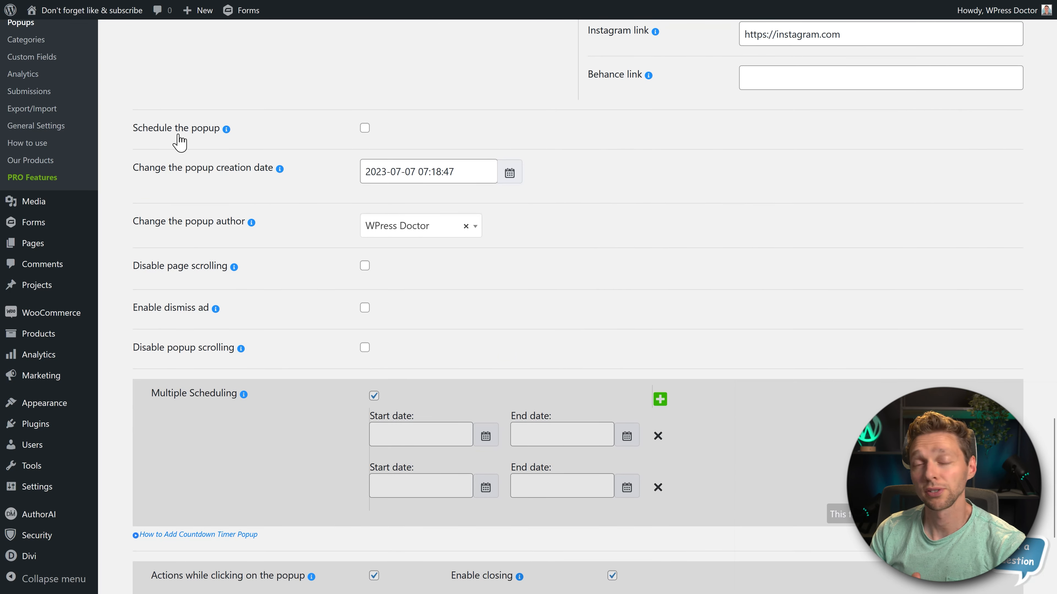
{"action": "left_click", "coordinate": [365, 128]}
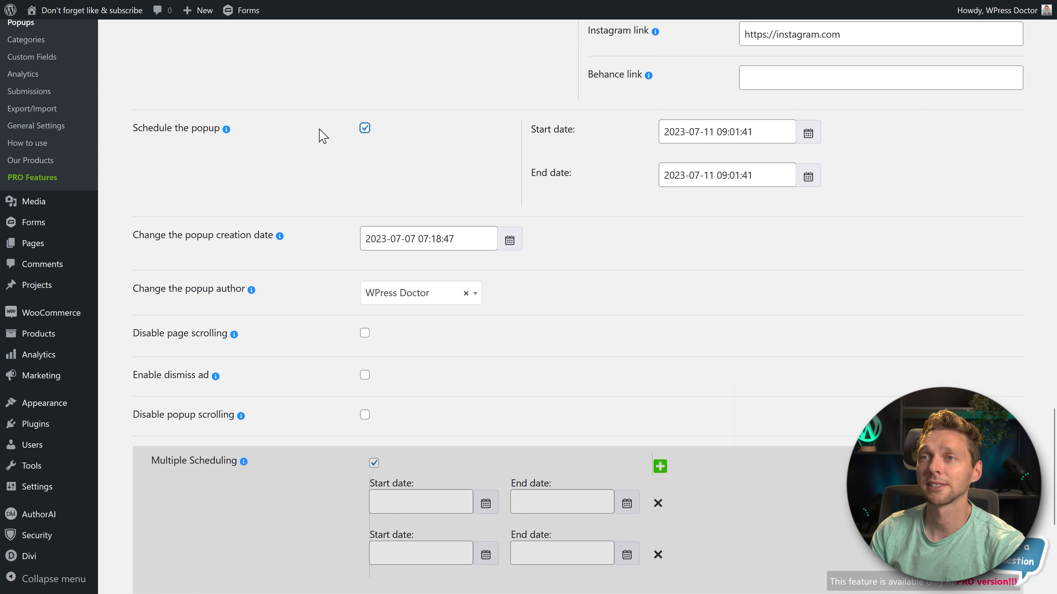
{"action": "left_click", "coordinate": [364, 128]}
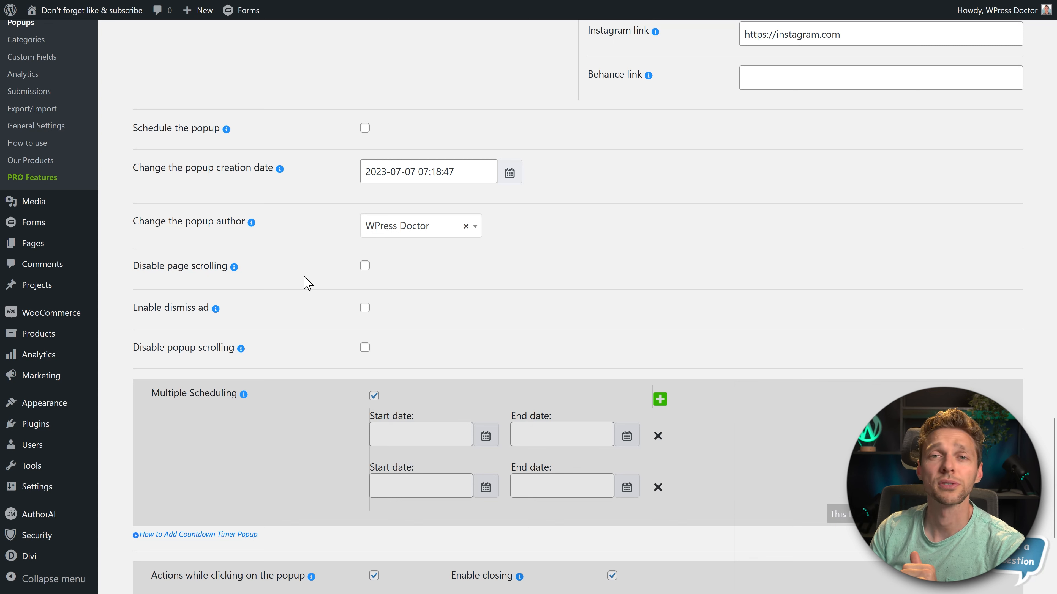
- Try the dismiss ad option and its text field, and disable the option again
{"action": "scroll", "coordinate": [177, 318], "scroll_direction": "down", "scroll_amount": 1}
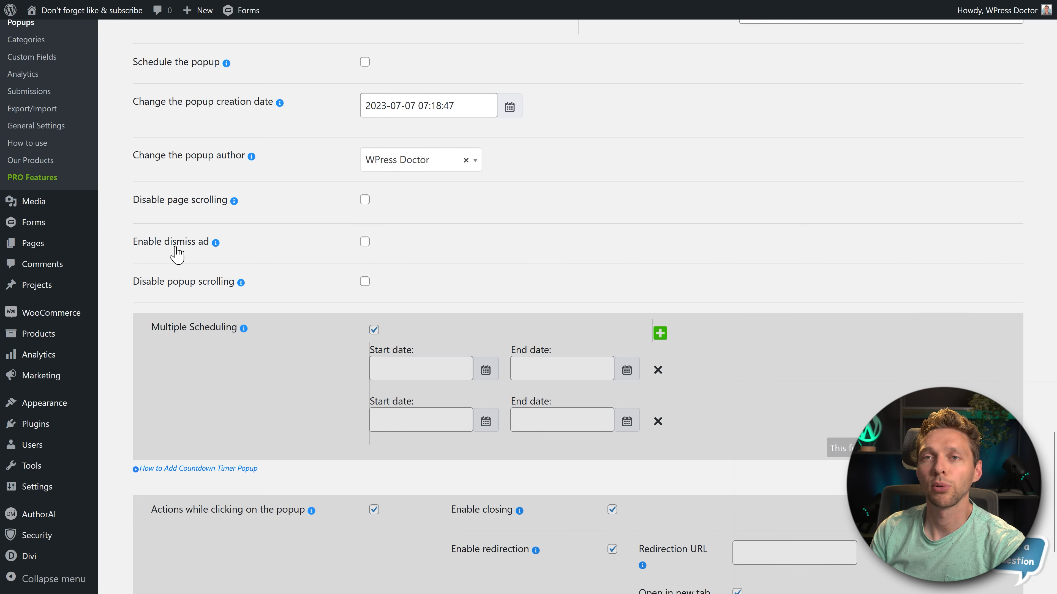
{"action": "left_click", "coordinate": [362, 243]}
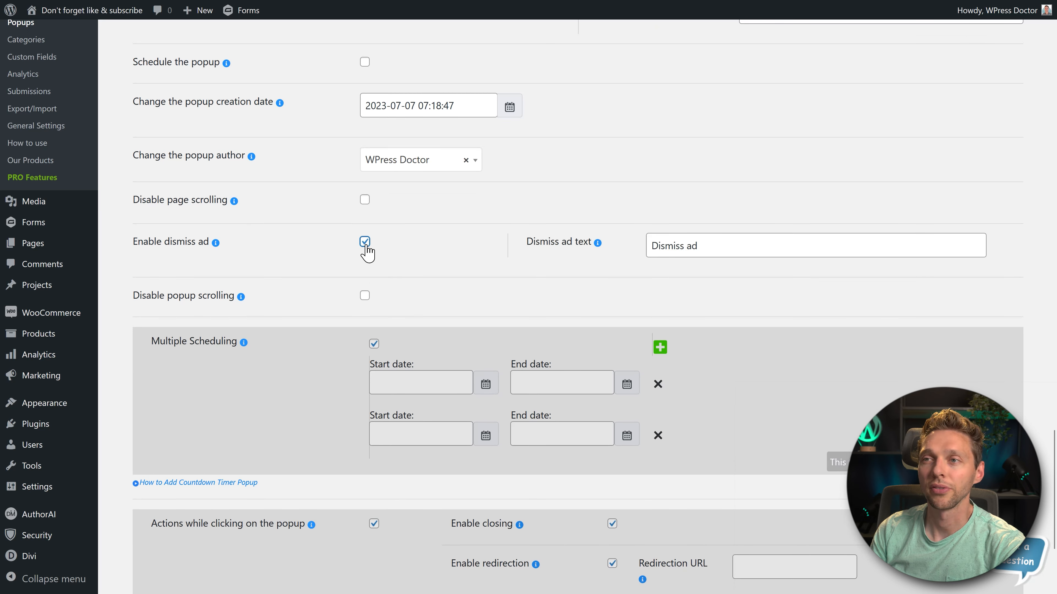
{"action": "triple_click", "coordinate": [670, 258]}
{"action": "left_click", "coordinate": [631, 258]}
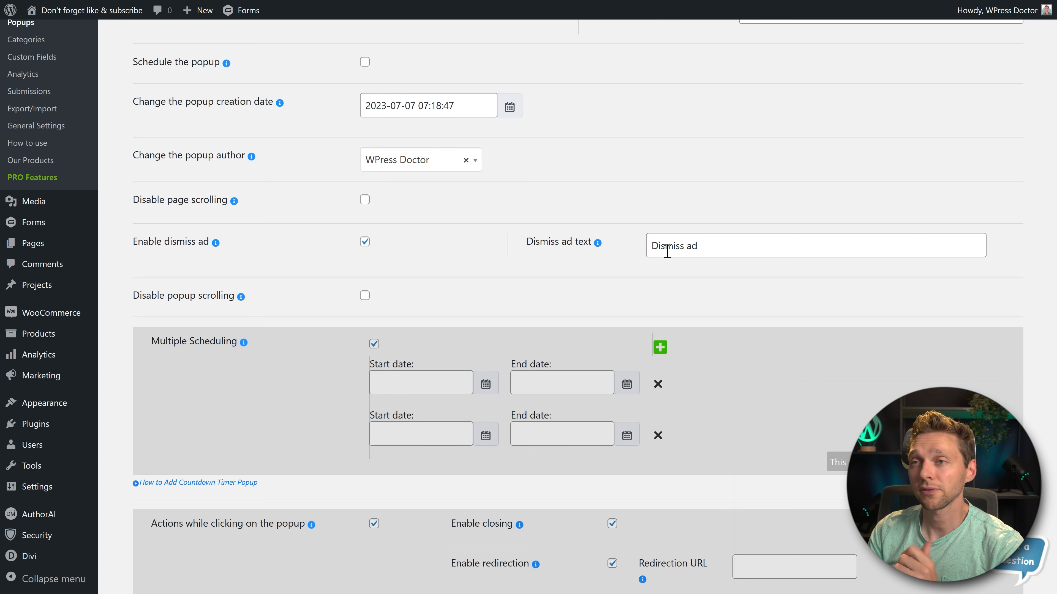
{"action": "left_click", "coordinate": [365, 243]}
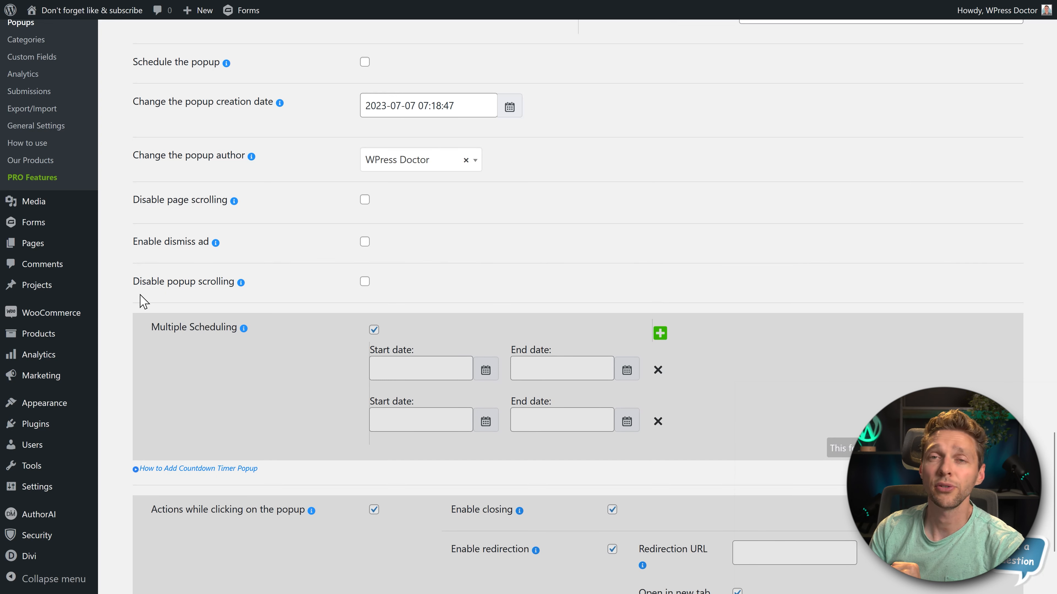
- Try the option that disables popup scrolling, and turn it back off
{"action": "left_click", "coordinate": [365, 282]}
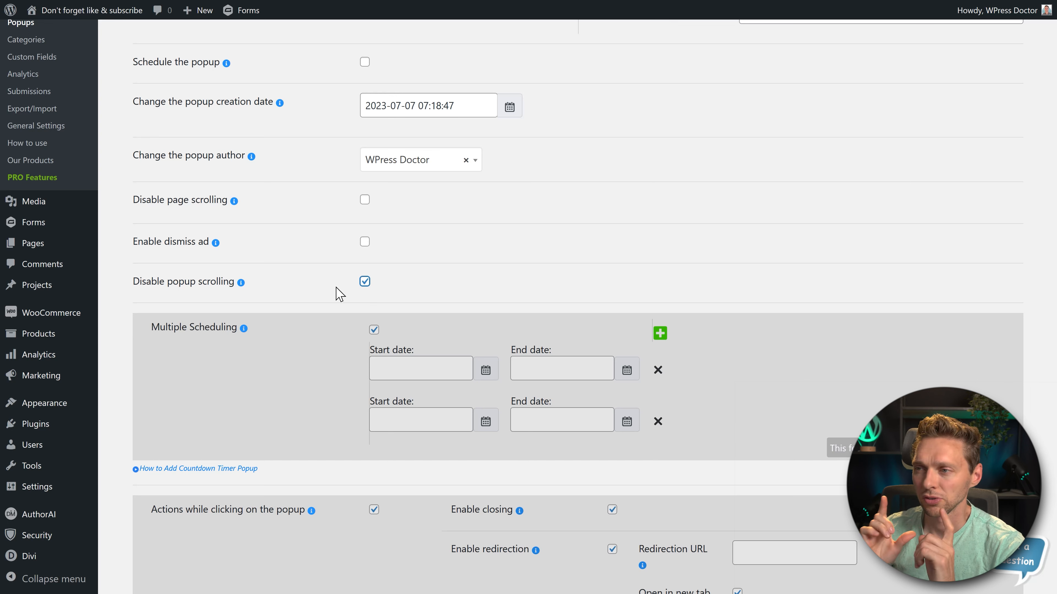
{"action": "left_click", "coordinate": [365, 284]}
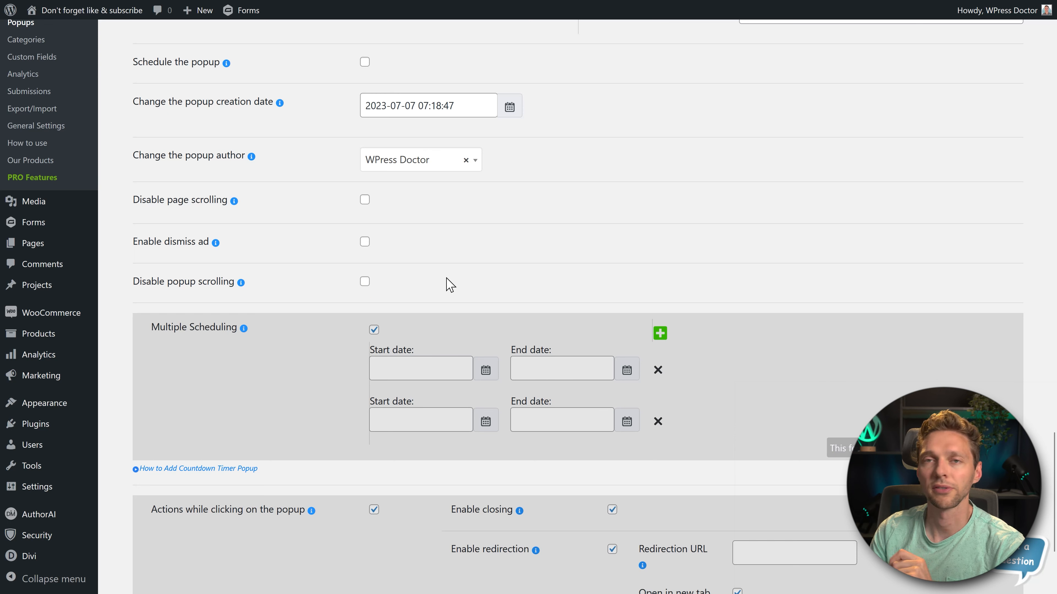
- Save the popup's settings and open its Styles section
{"action": "middle_click", "coordinate": [474, 263]}
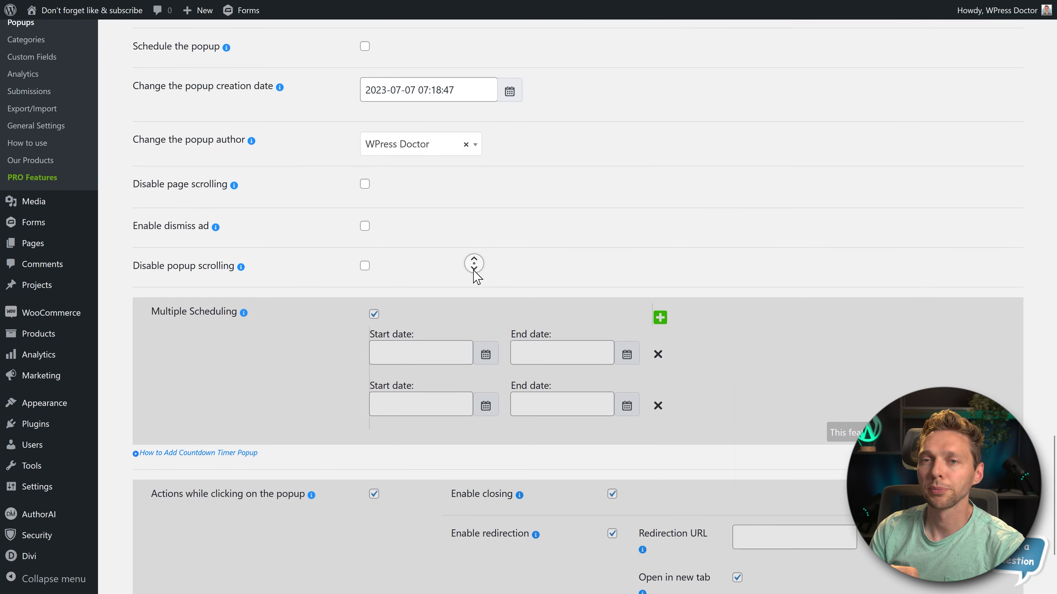
{"action": "middle_click", "coordinate": [474, 271]}
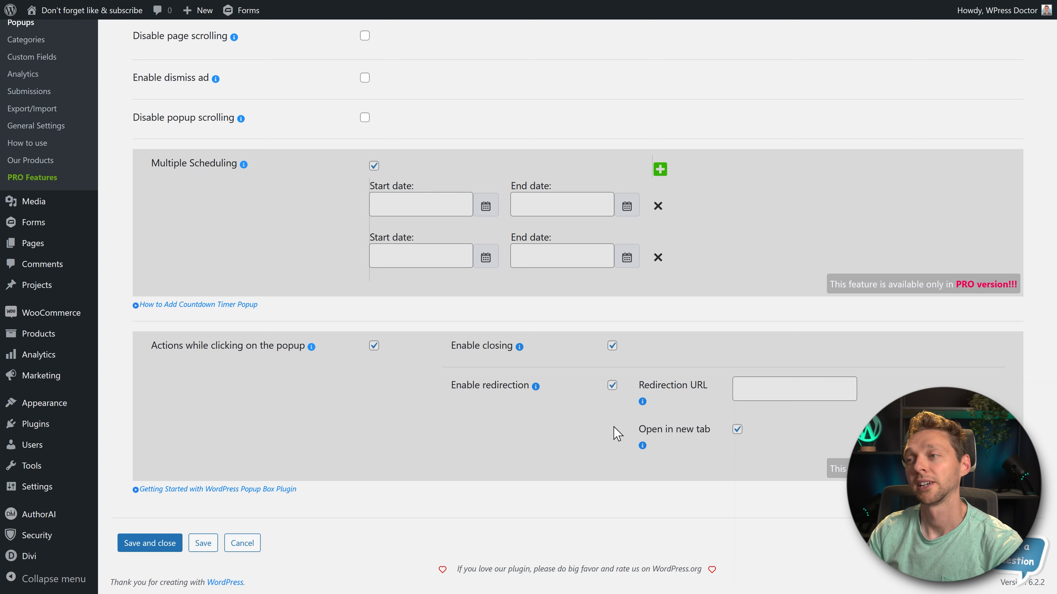
{"action": "left_click", "coordinate": [204, 543]}
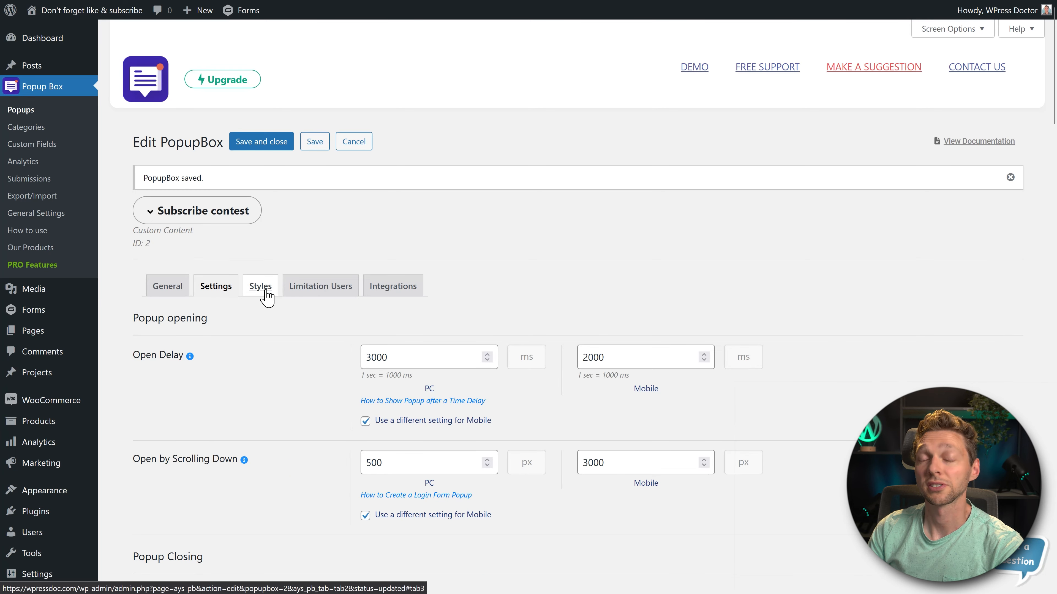
{"action": "left_click", "coordinate": [265, 291]}
- Try the Modern template, check it in the live preview, and switch back to the Default template
{"action": "middle_click", "coordinate": [524, 213]}
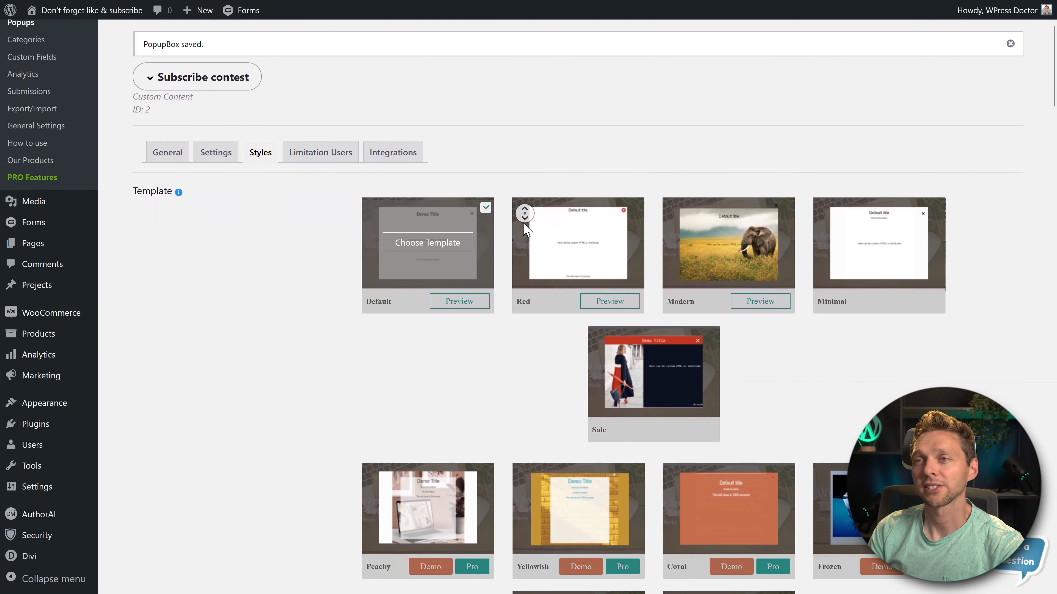
{"action": "middle_click", "coordinate": [523, 222]}
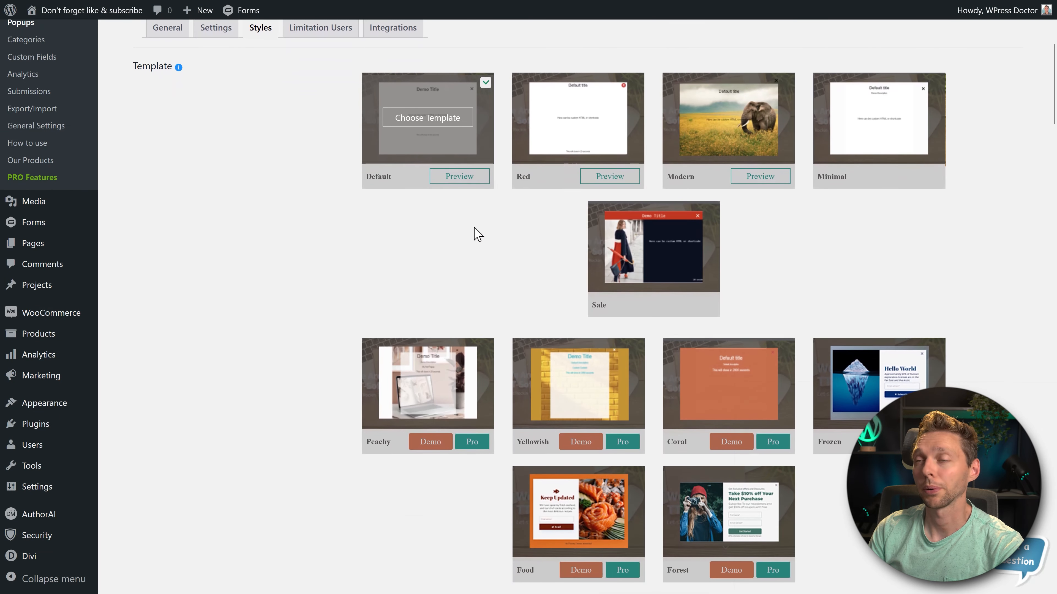
{"action": "scroll", "coordinate": [630, 139], "scroll_direction": "up", "scroll_amount": 3}
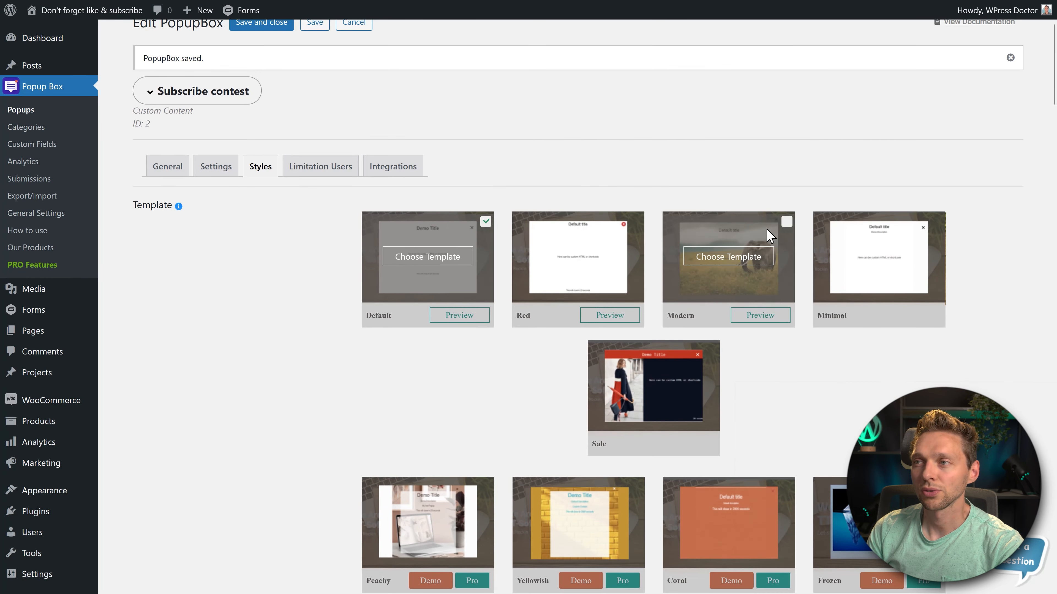
{"action": "left_click", "coordinate": [786, 221]}
{"action": "middle_click", "coordinate": [983, 216]}
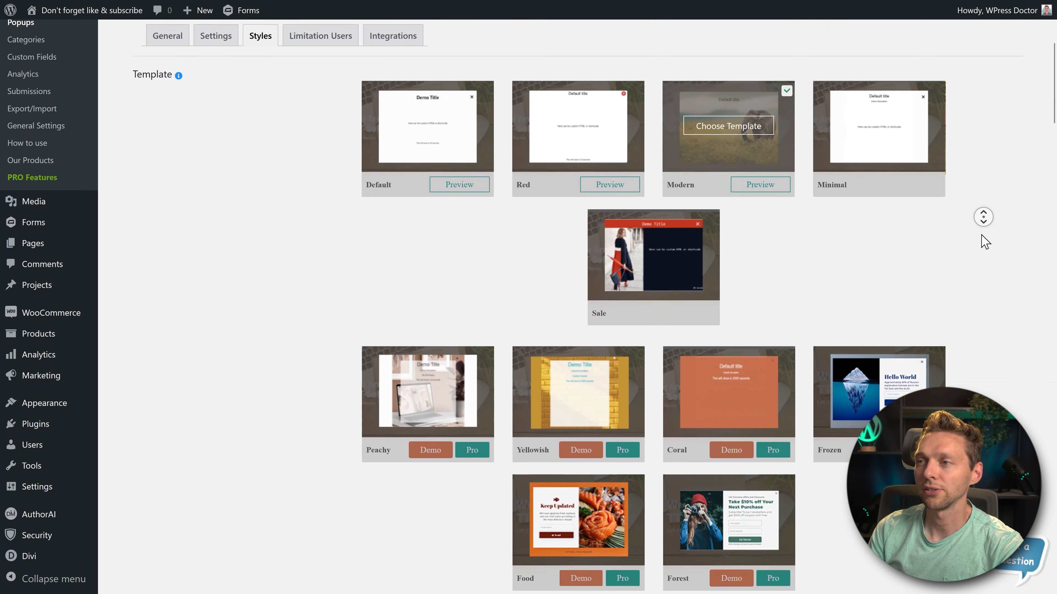
{"action": "middle_click", "coordinate": [981, 227]}
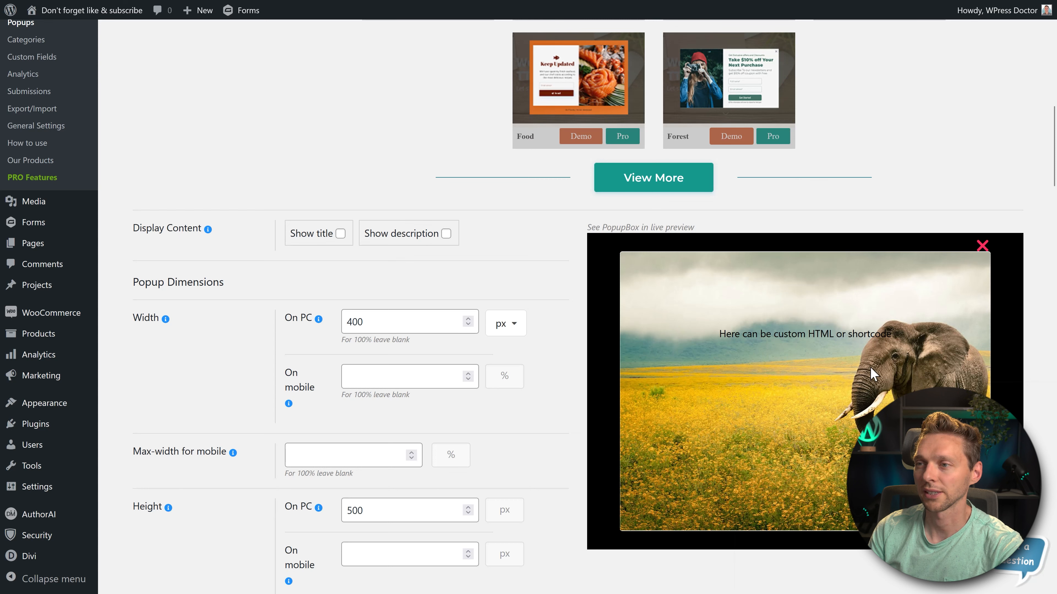
{"action": "middle_click", "coordinate": [911, 160]}
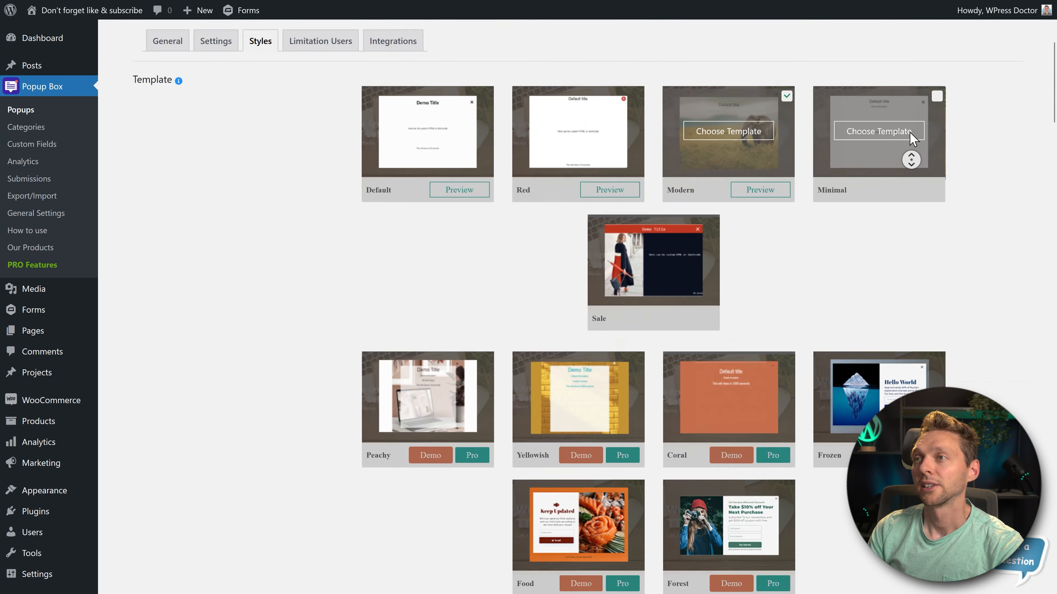
{"action": "left_click", "coordinate": [485, 170]}
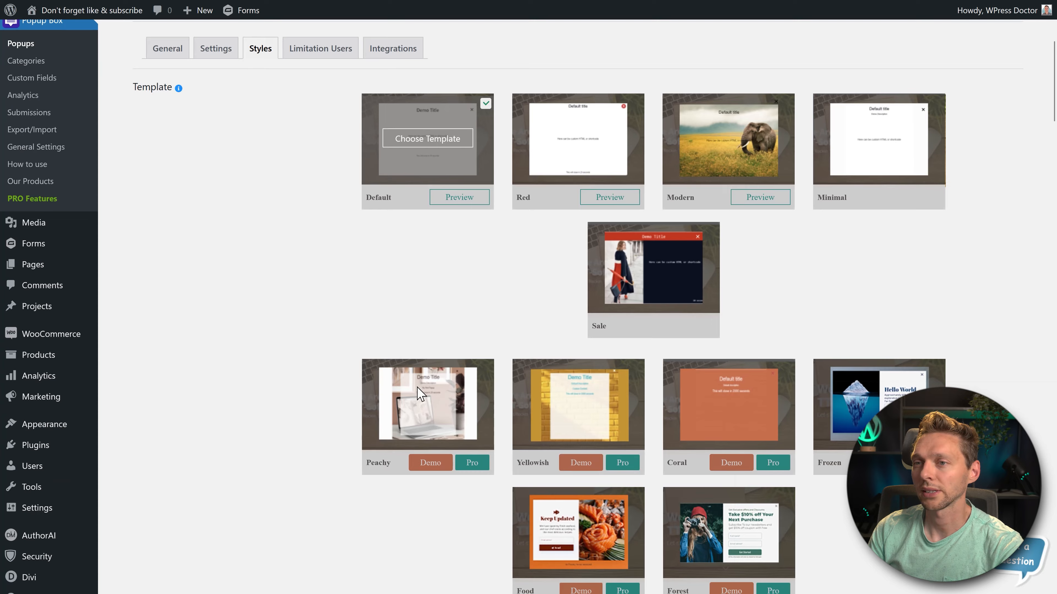
- Expand the template gallery and look through the additional popup templates
{"action": "middle_click", "coordinate": [449, 274]}
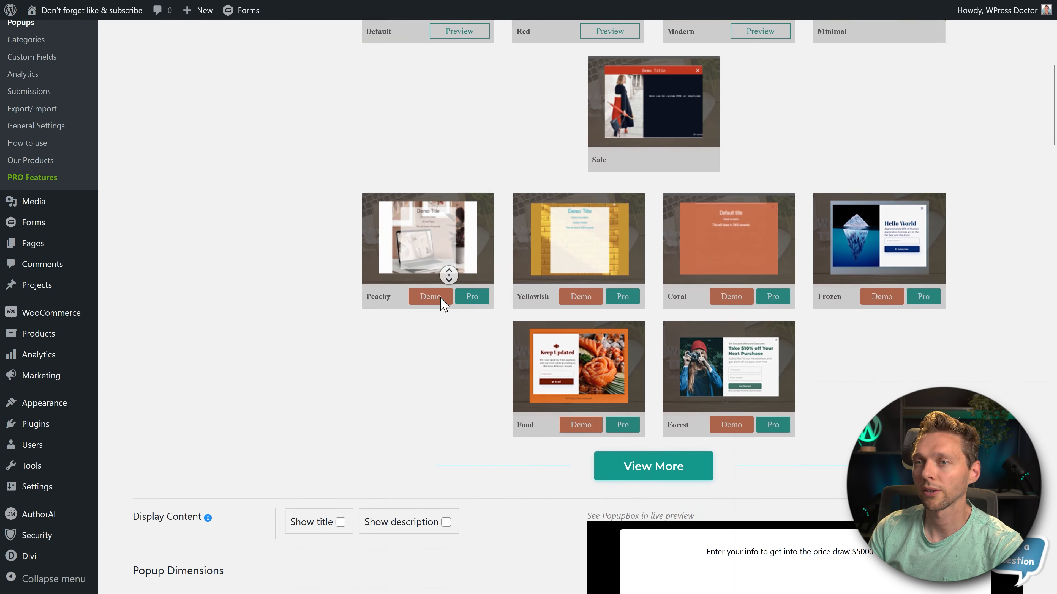
{"action": "middle_click", "coordinate": [441, 298]}
{"action": "middle_click", "coordinate": [432, 282]}
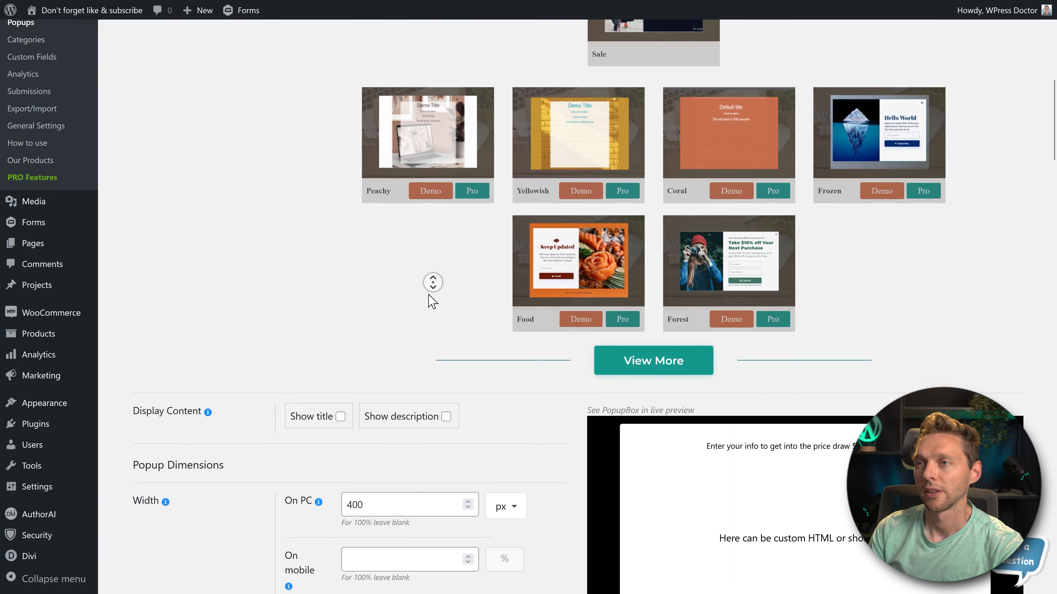
{"action": "left_click", "coordinate": [642, 352]}
{"action": "middle_click", "coordinate": [448, 297]}
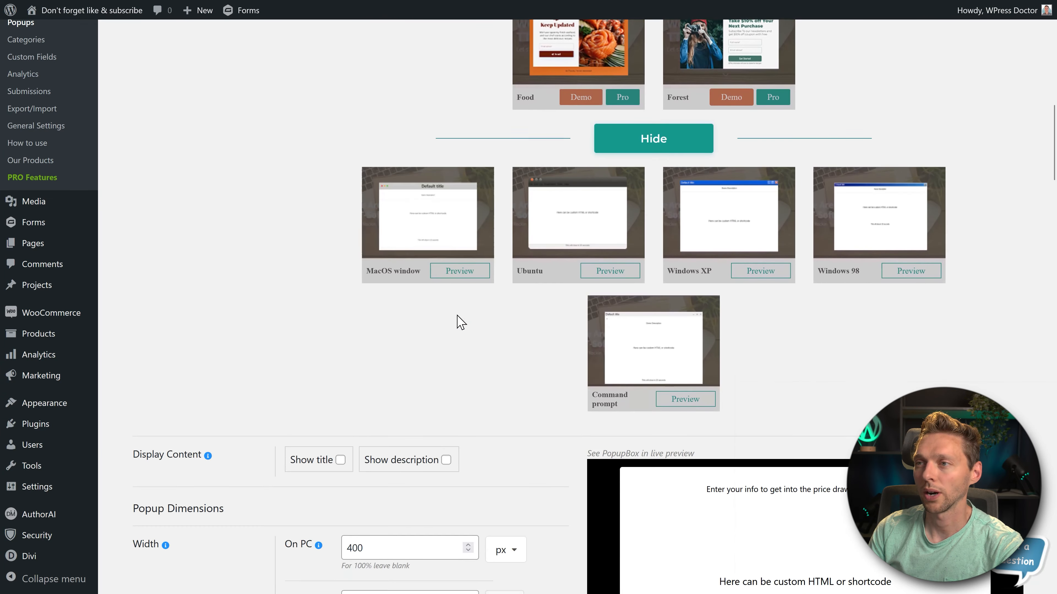
{"action": "scroll", "coordinate": [384, 385], "scroll_direction": "up", "scroll_amount": 2}
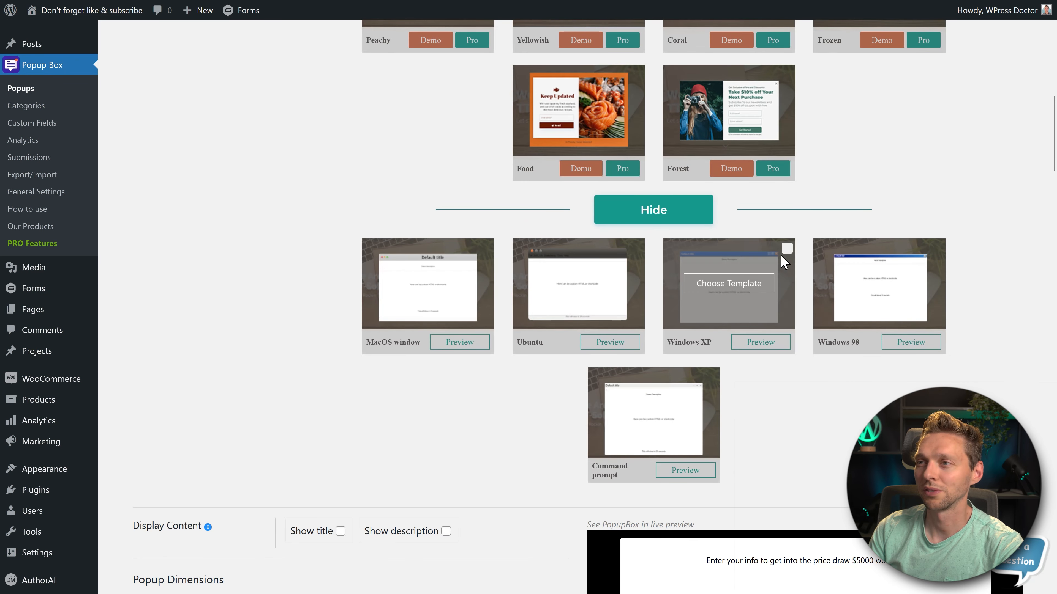
- Try the Windows XP and Windows 98 templates and check each one in the live preview
{"action": "left_click", "coordinate": [786, 249]}
{"action": "middle_click", "coordinate": [1001, 178]}
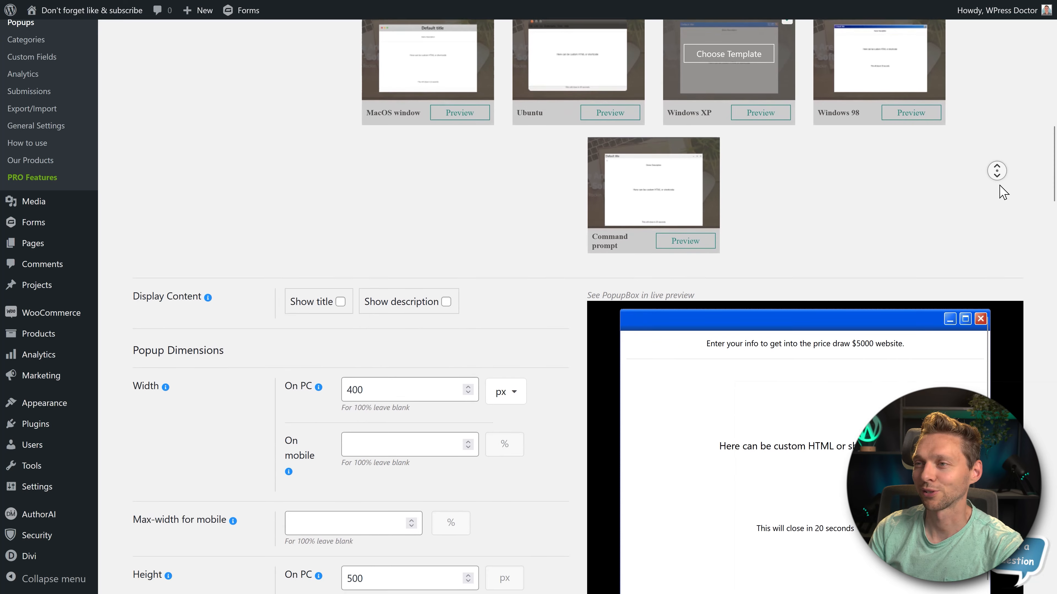
{"action": "left_click", "coordinate": [943, 332]}
{"action": "scroll", "coordinate": [894, 137], "scroll_direction": "up", "scroll_amount": 2}
{"action": "left_click", "coordinate": [938, 94]}
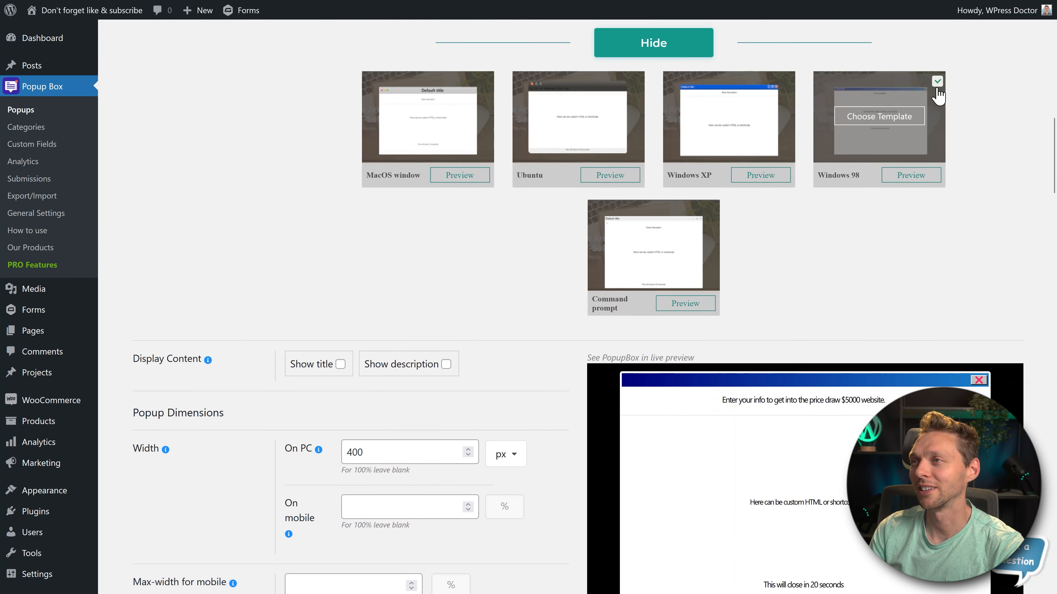
{"action": "middle_click", "coordinate": [992, 219]}
{"action": "middle_click", "coordinate": [993, 231]}
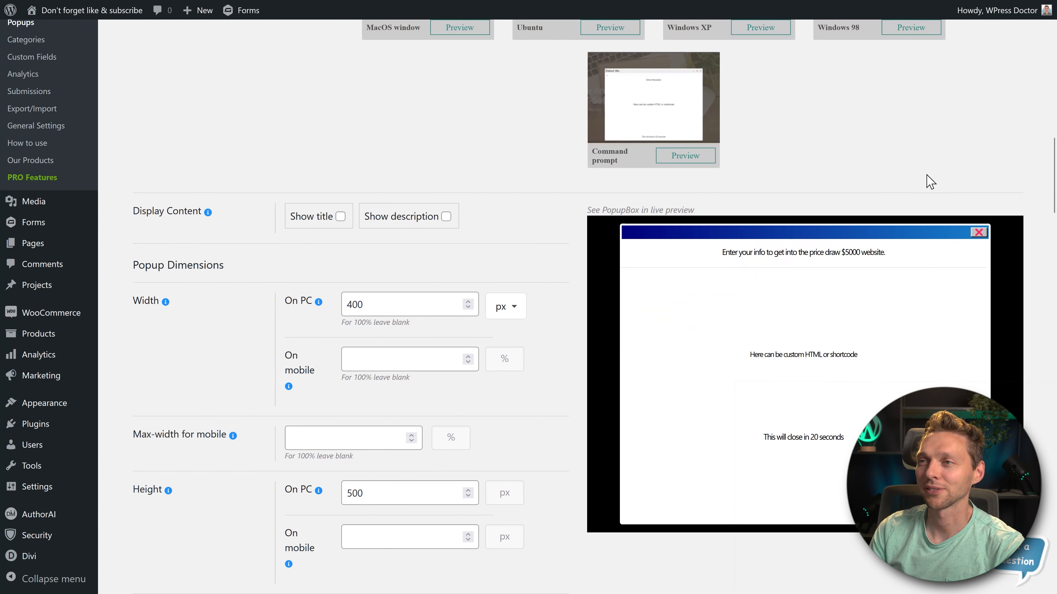
- Try displaying the title in the popup content, and hide it again
{"action": "middle_click", "coordinate": [495, 260]}
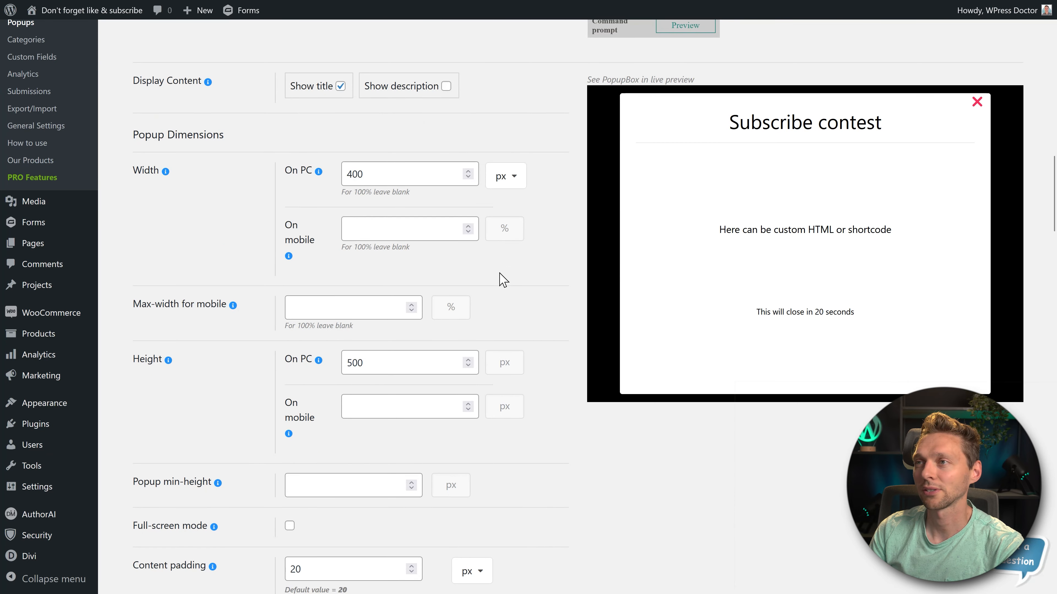
{"action": "middle_click", "coordinate": [498, 278]}
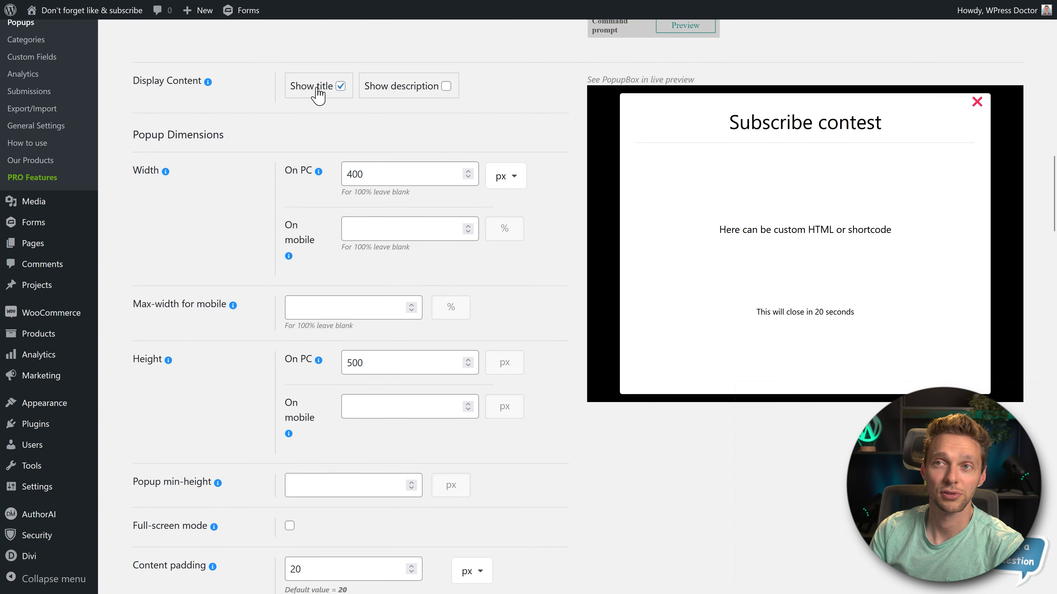
{"action": "left_click", "coordinate": [340, 86]}
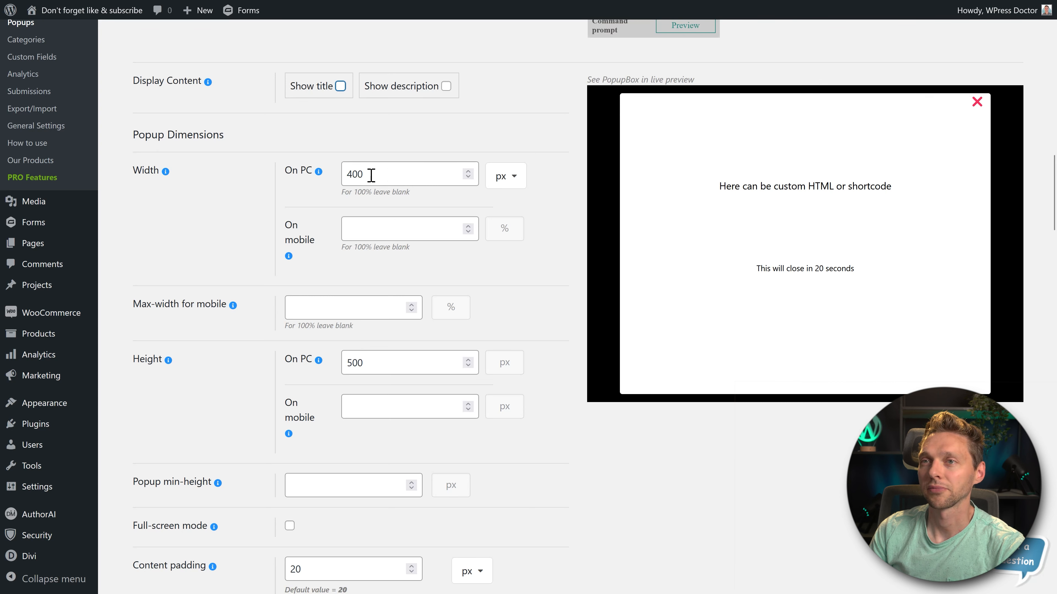
- Try a popup width of 500 px on PC, and set it back to 400 px
{"action": "left_click_drag", "start_coordinate": [404, 174], "coordinate": [335, 173]}
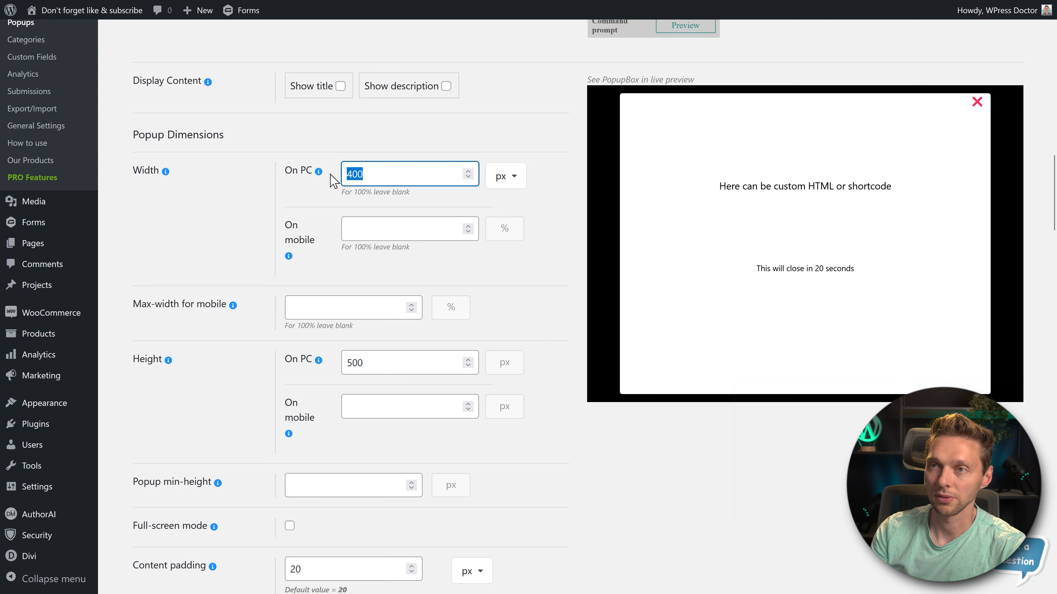
{"action": "left_click", "coordinate": [432, 197]}
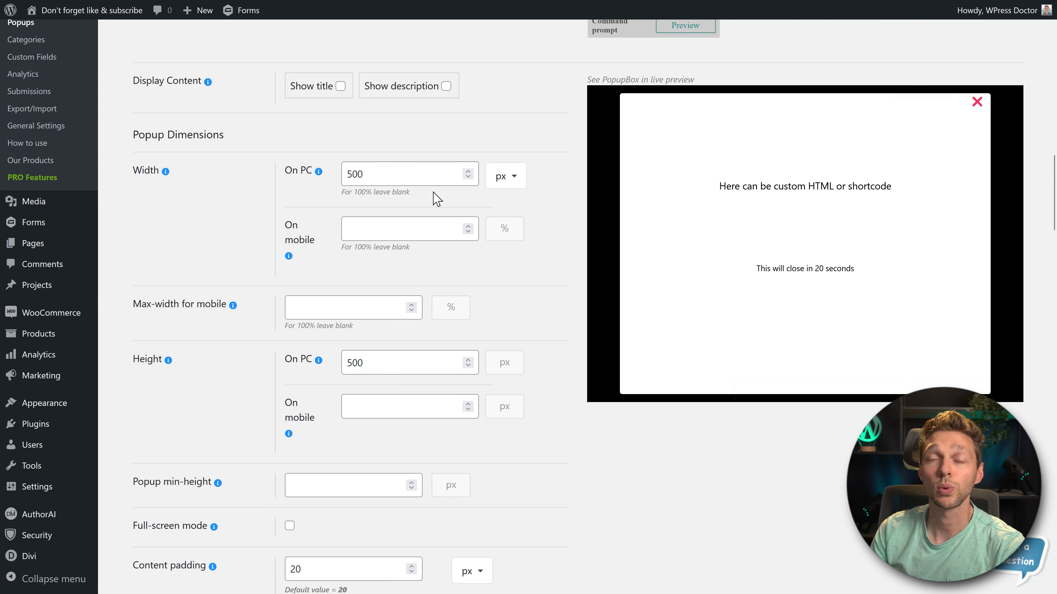
{"action": "left_click_drag", "start_coordinate": [389, 176], "coordinate": [338, 183]}
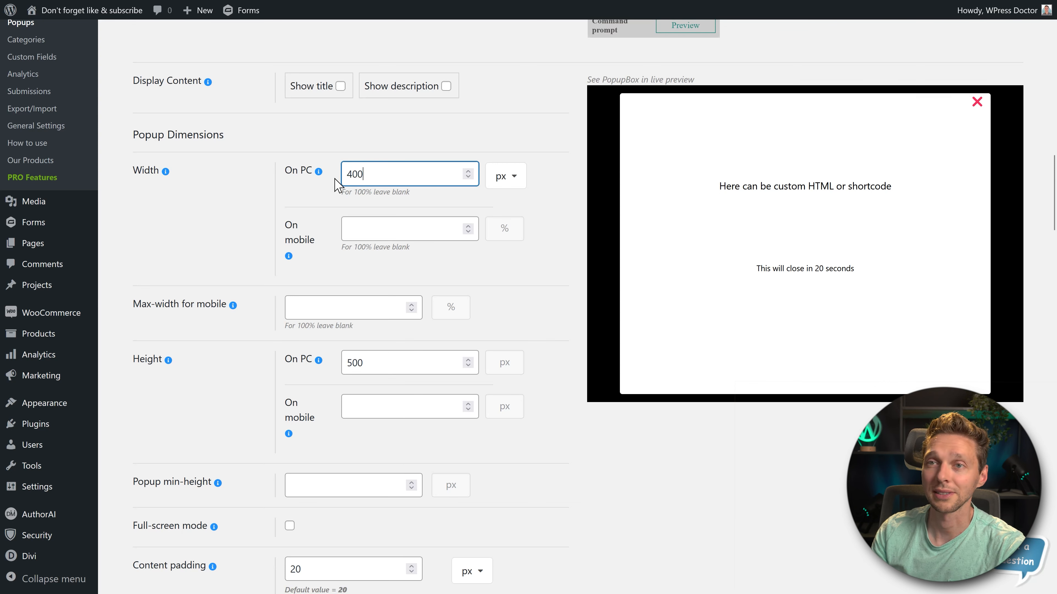
{"action": "left_click", "coordinate": [328, 192]}
- Set the popup's maximum width for mobile to 95%
{"action": "scroll", "coordinate": [349, 243], "scroll_direction": "up", "scroll_amount": 1}
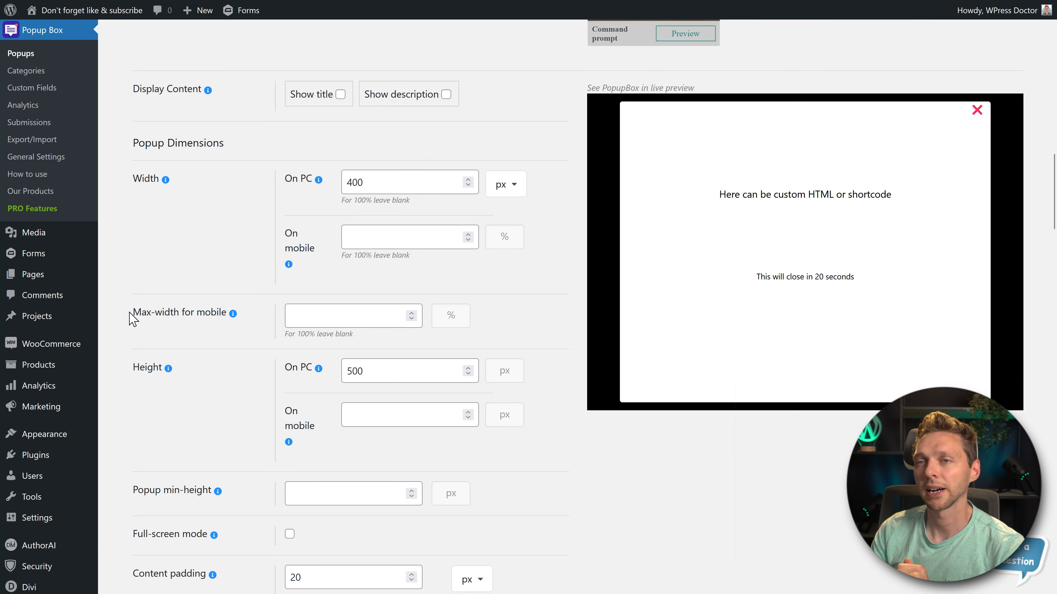
{"action": "left_click", "coordinate": [322, 314]}
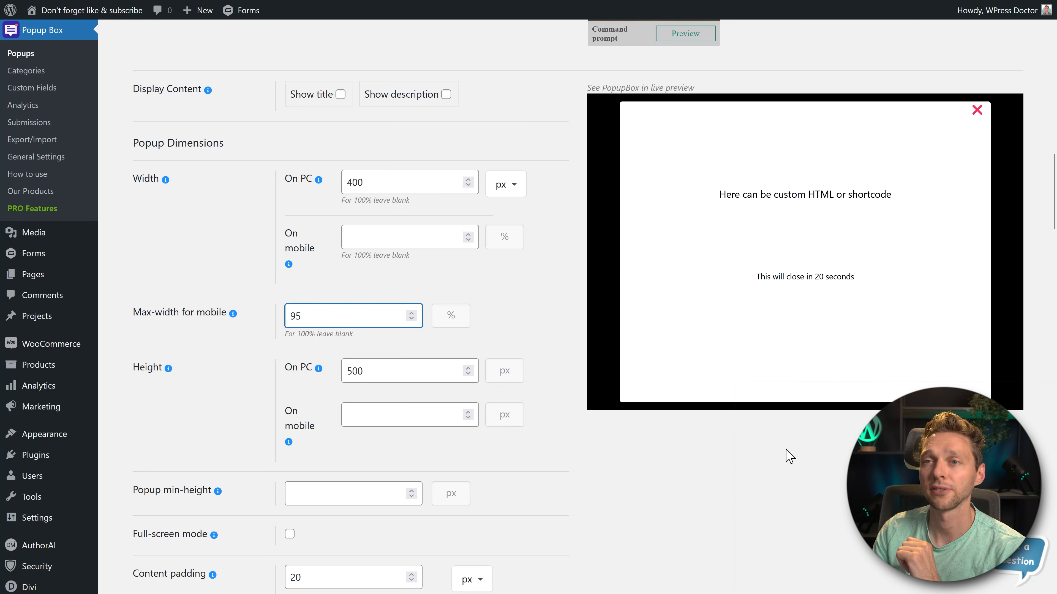
{"action": "left_click", "coordinate": [557, 311]}
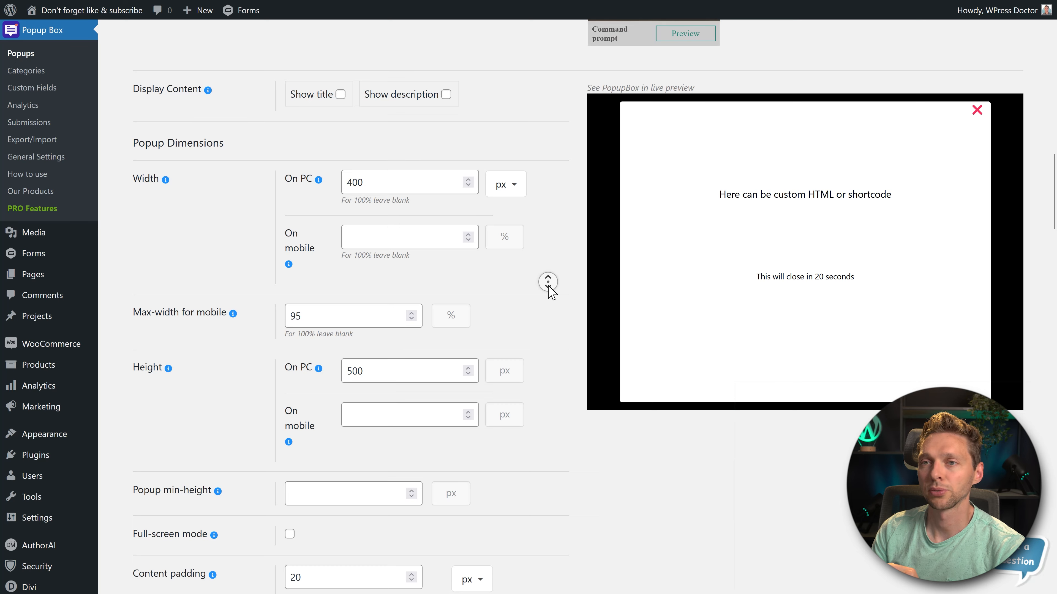
{"action": "scroll", "coordinate": [548, 282], "scroll_direction": "down", "scroll_amount": 4}
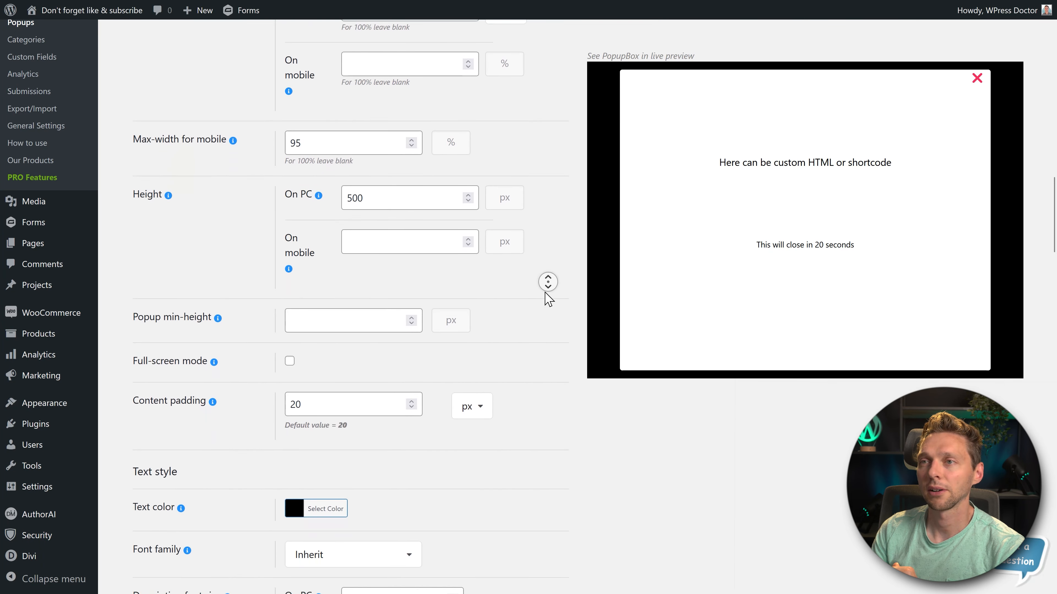
{"action": "scroll", "coordinate": [545, 292], "scroll_direction": "down", "scroll_amount": 1}
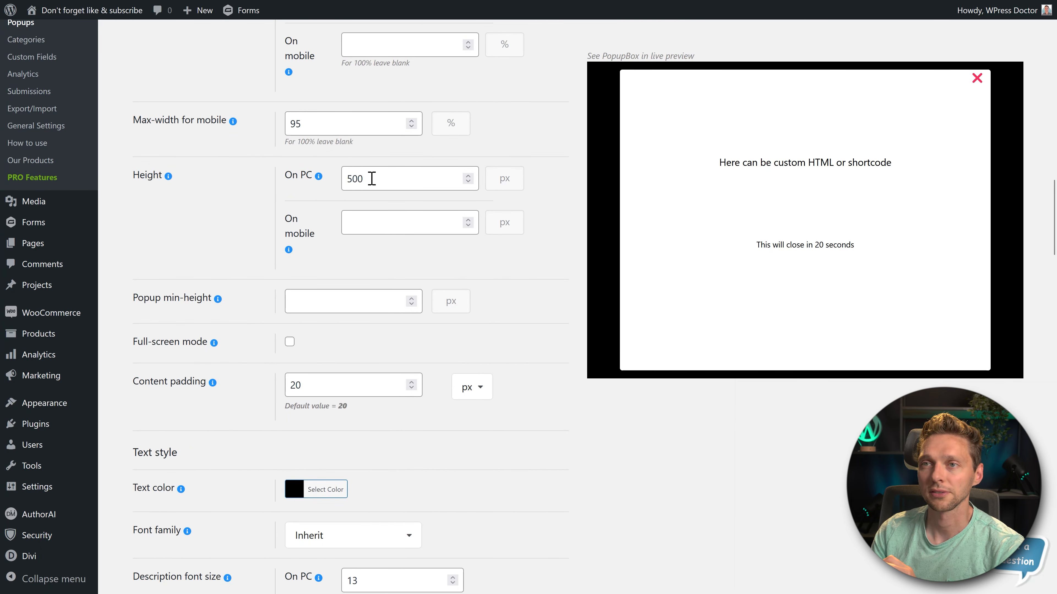
{"action": "left_click", "coordinate": [349, 234]}
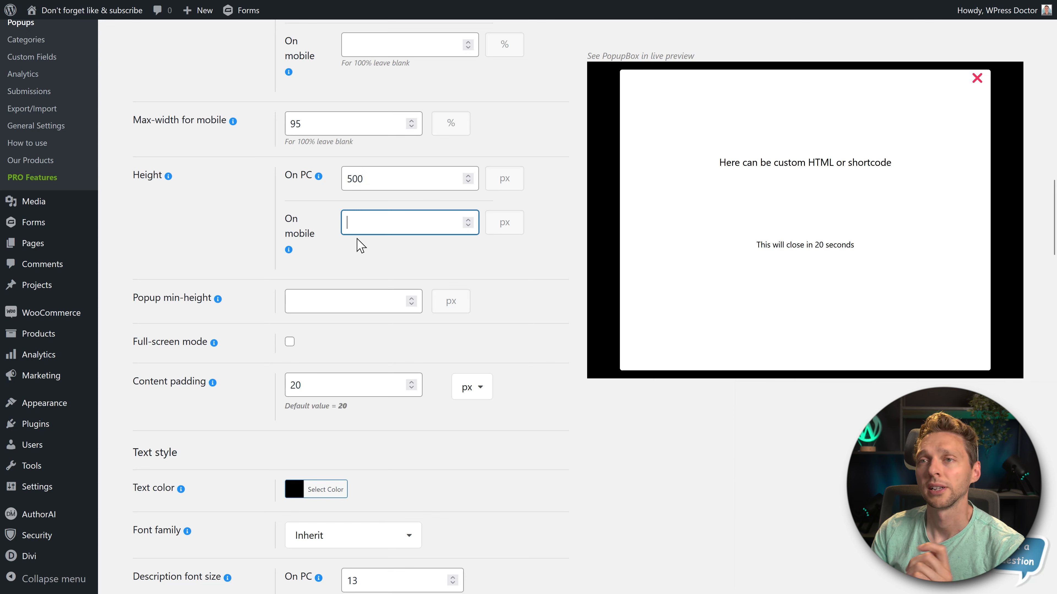
{"action": "left_click", "coordinate": [367, 248]}
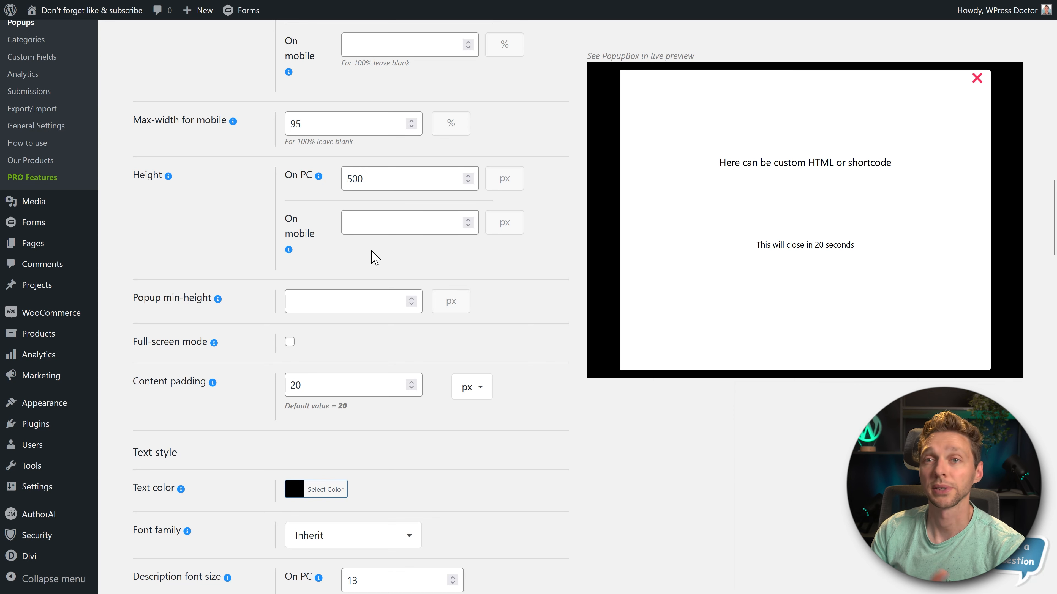
- Try full-screen mode for the popup, and turn it off again
{"action": "scroll", "coordinate": [528, 259], "scroll_direction": "down", "scroll_amount": 2}
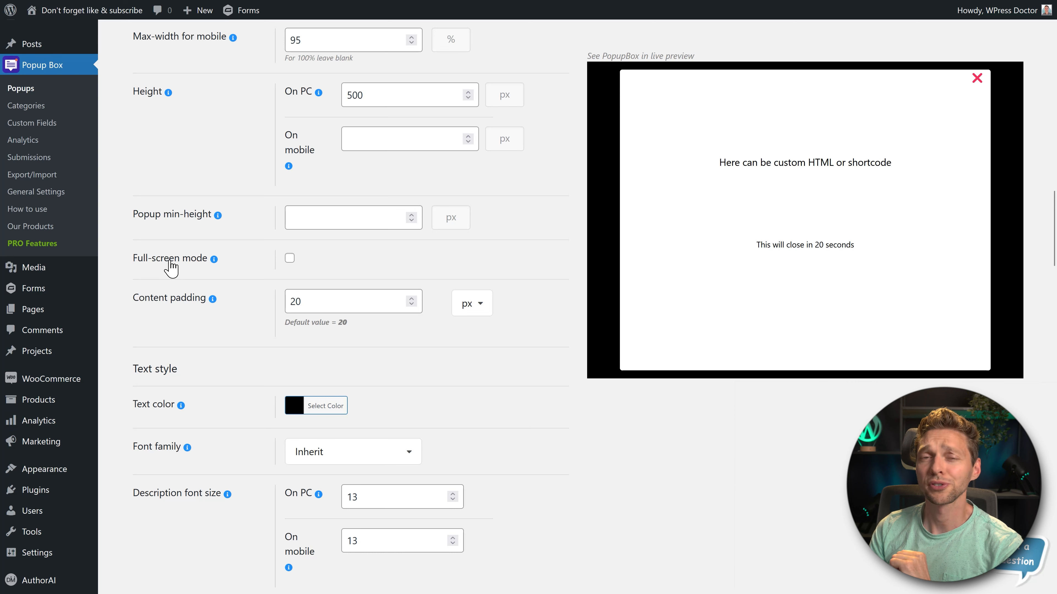
{"action": "left_click", "coordinate": [290, 258]}
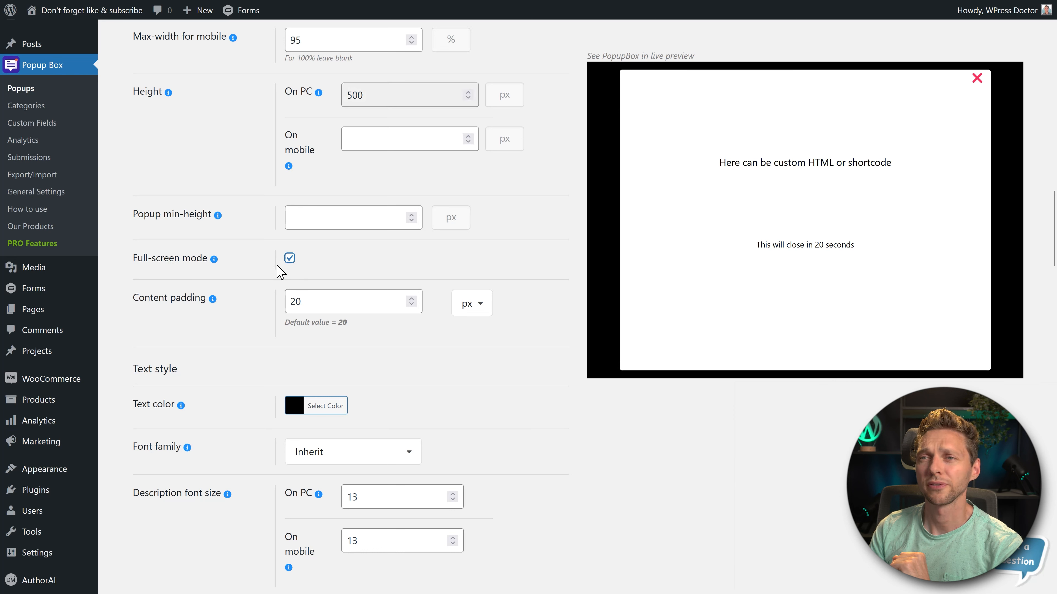
{"action": "left_click", "coordinate": [290, 259]}
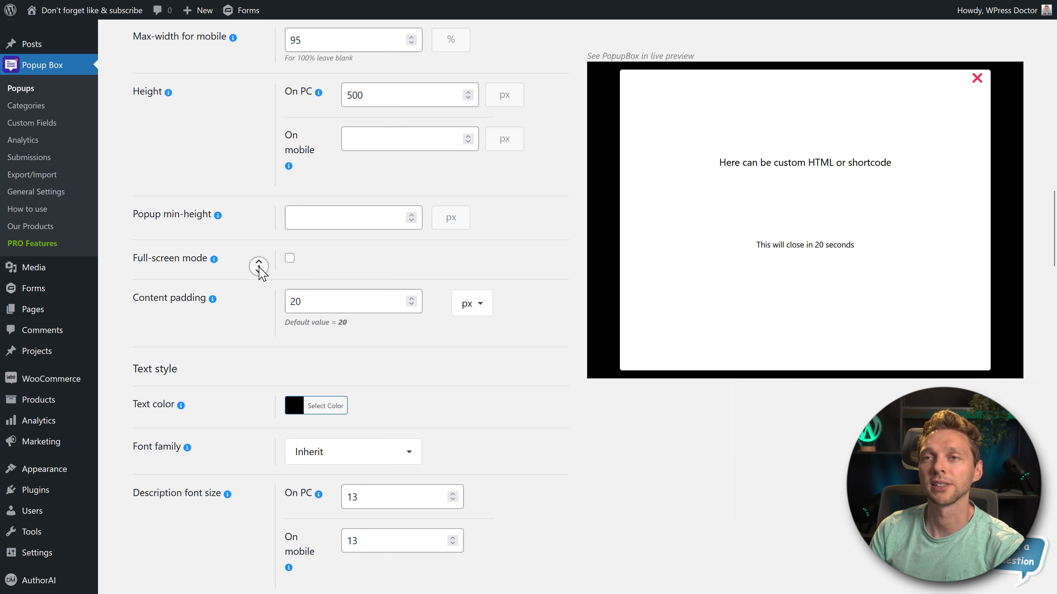
{"action": "scroll", "coordinate": [258, 269], "scroll_direction": "down", "scroll_amount": 3}
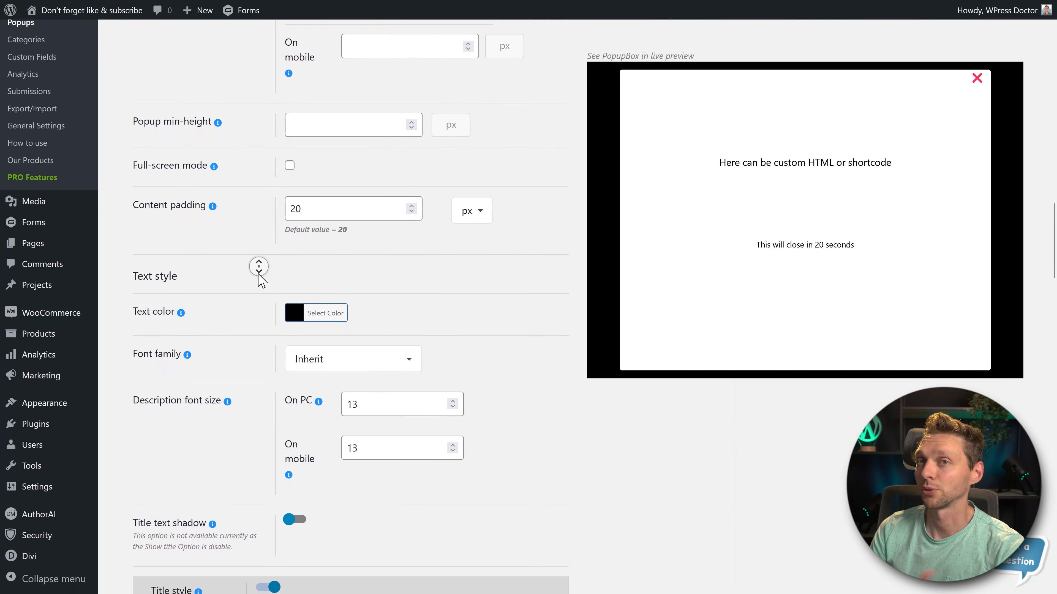
- Examine the popup's font family choices and description font size for PC in the text style settings
{"action": "scroll", "coordinate": [258, 269], "scroll_direction": "down", "scroll_amount": 1}
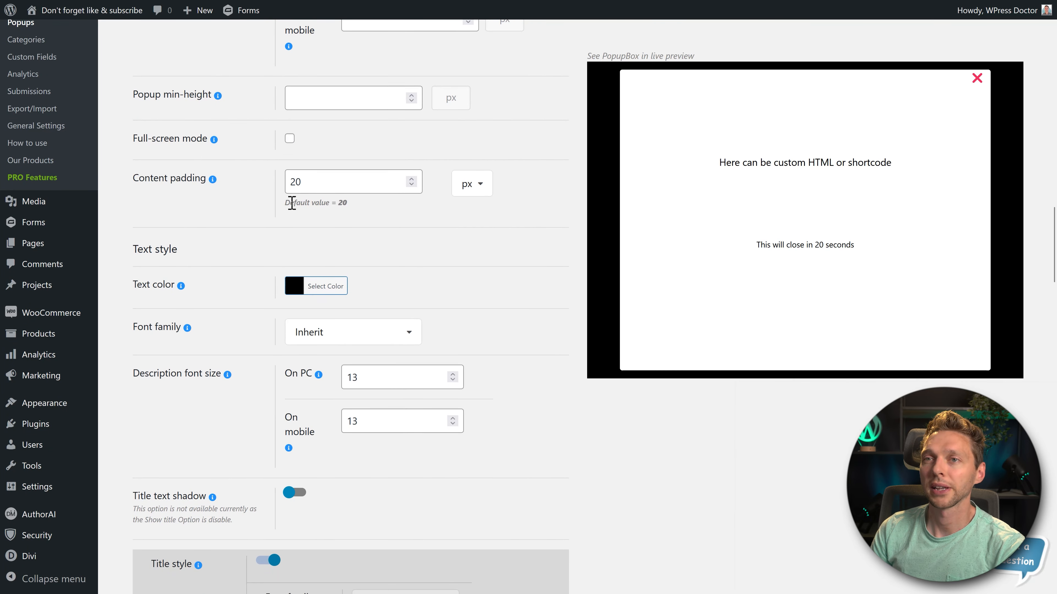
{"action": "scroll", "coordinate": [493, 242], "scroll_direction": "down", "scroll_amount": 4}
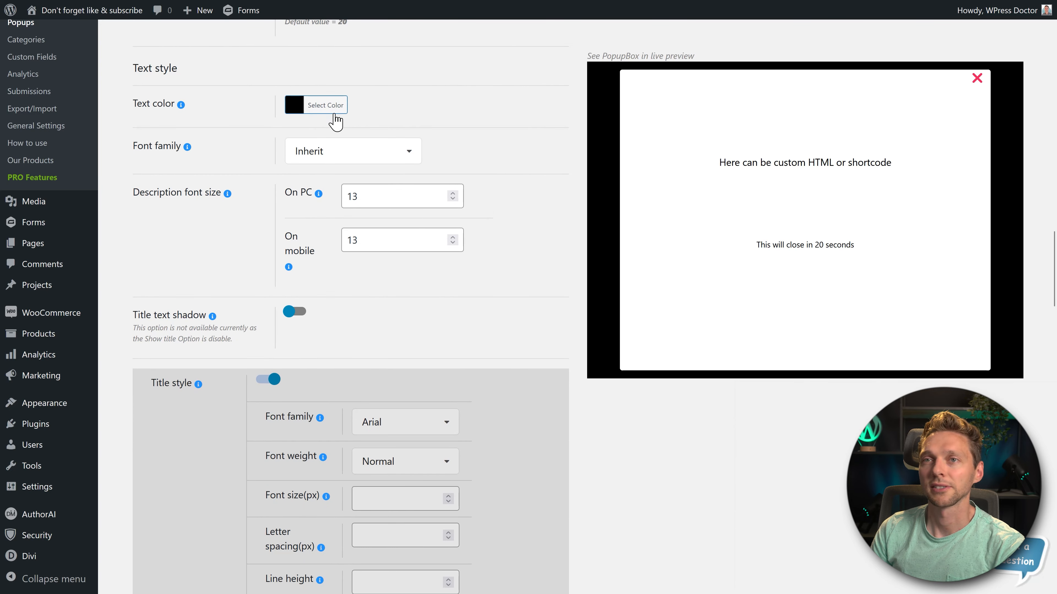
{"action": "left_click", "coordinate": [339, 163]}
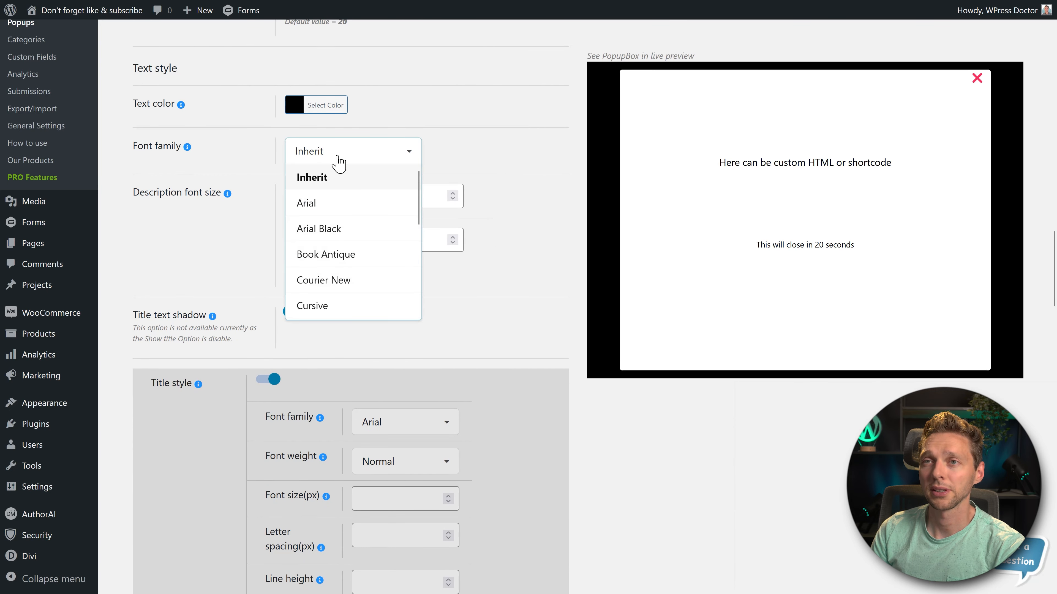
{"action": "left_click", "coordinate": [333, 180]}
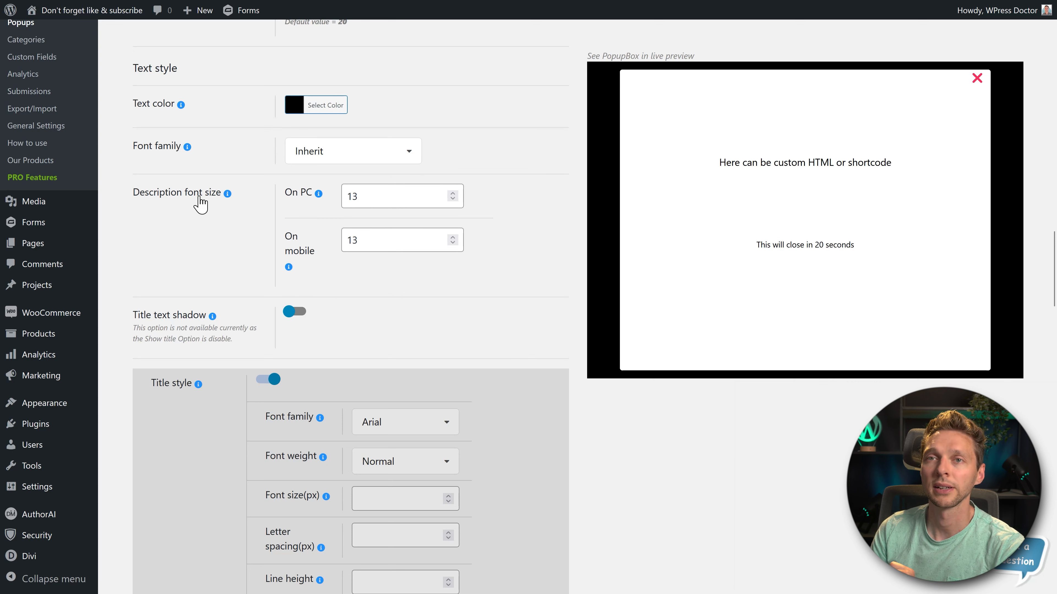
{"action": "left_click", "coordinate": [365, 199]}
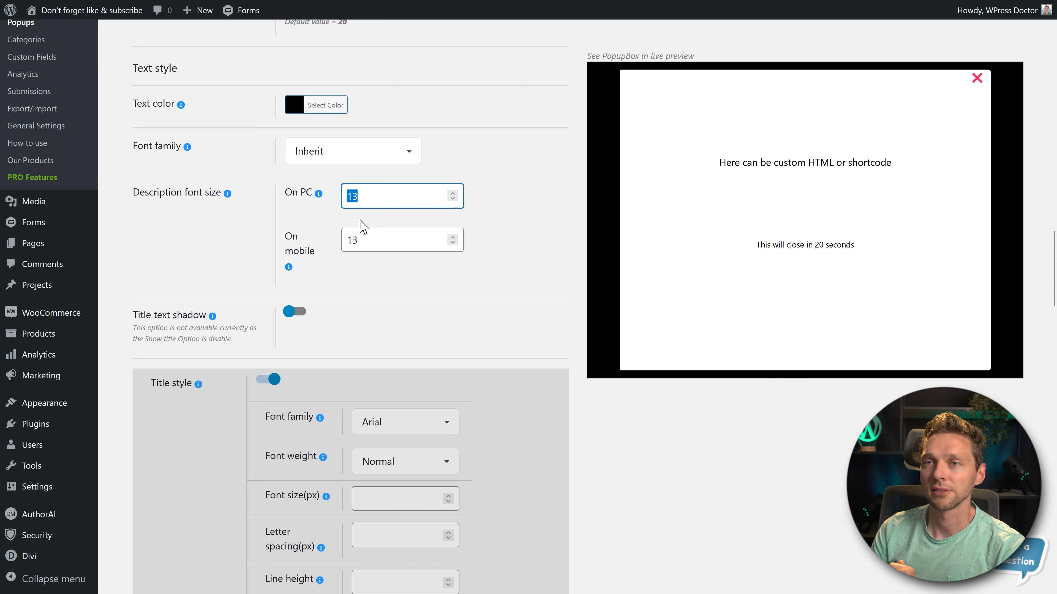
{"action": "left_click", "coordinate": [238, 238]}
- Try the title text shadow, and turn it off again
{"action": "scroll", "coordinate": [250, 221], "scroll_direction": "down", "scroll_amount": 2}
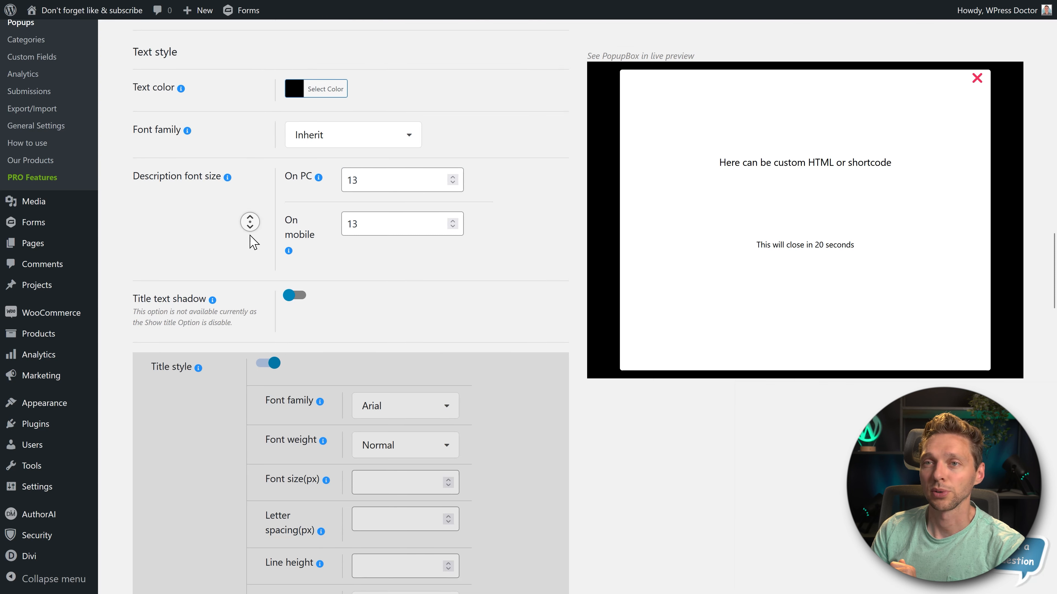
{"action": "left_click", "coordinate": [293, 245]}
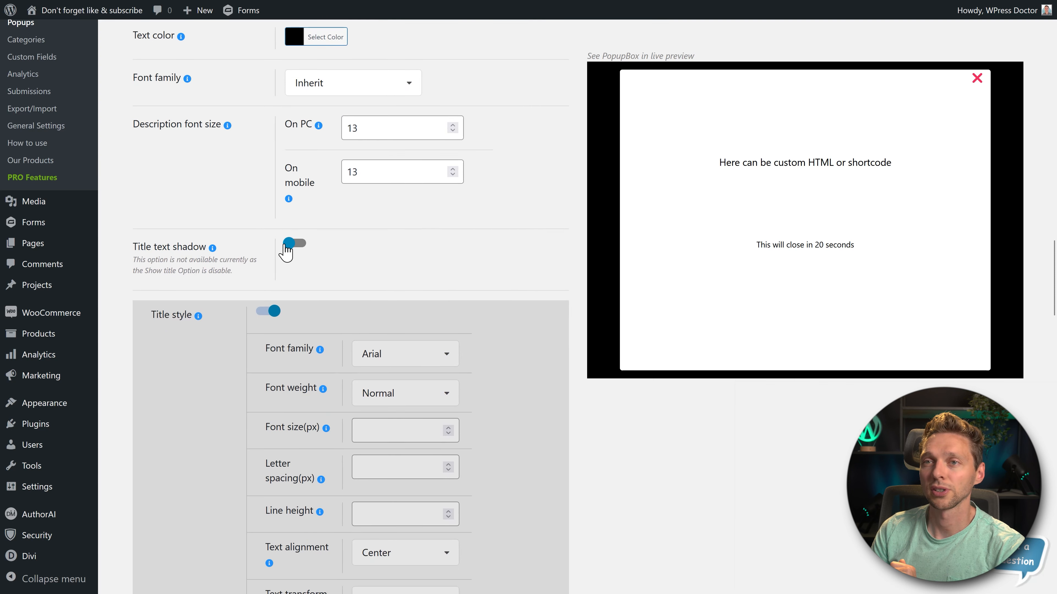
{"action": "left_click", "coordinate": [297, 245]}
{"action": "scroll", "coordinate": [541, 246], "scroll_direction": "down", "scroll_amount": 2}
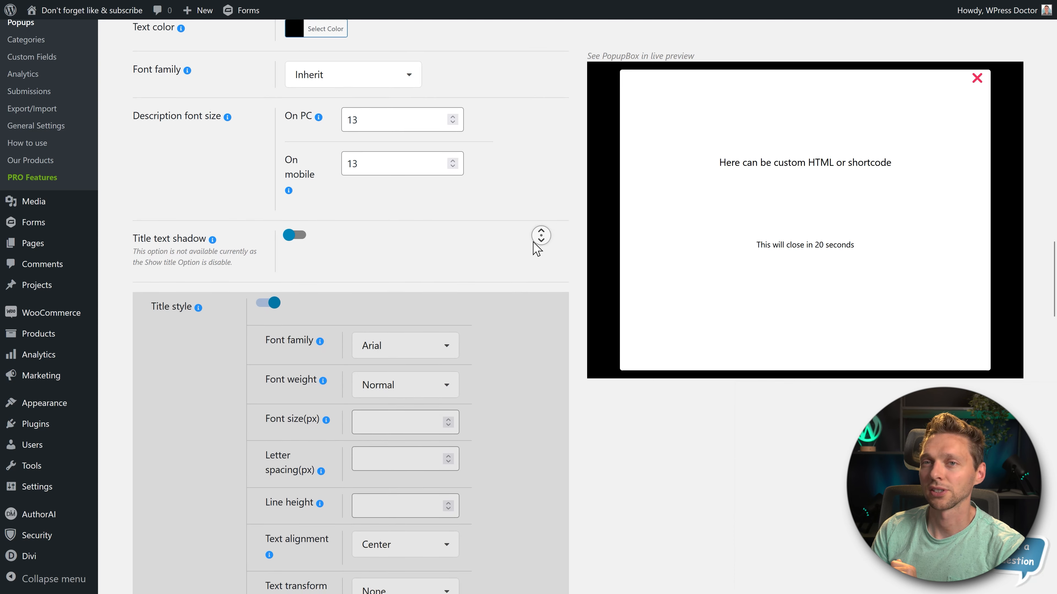
- Try an opening animation speed of 5 in the opening and closing effects
{"action": "scroll", "coordinate": [541, 235], "scroll_direction": "down", "scroll_amount": 2}
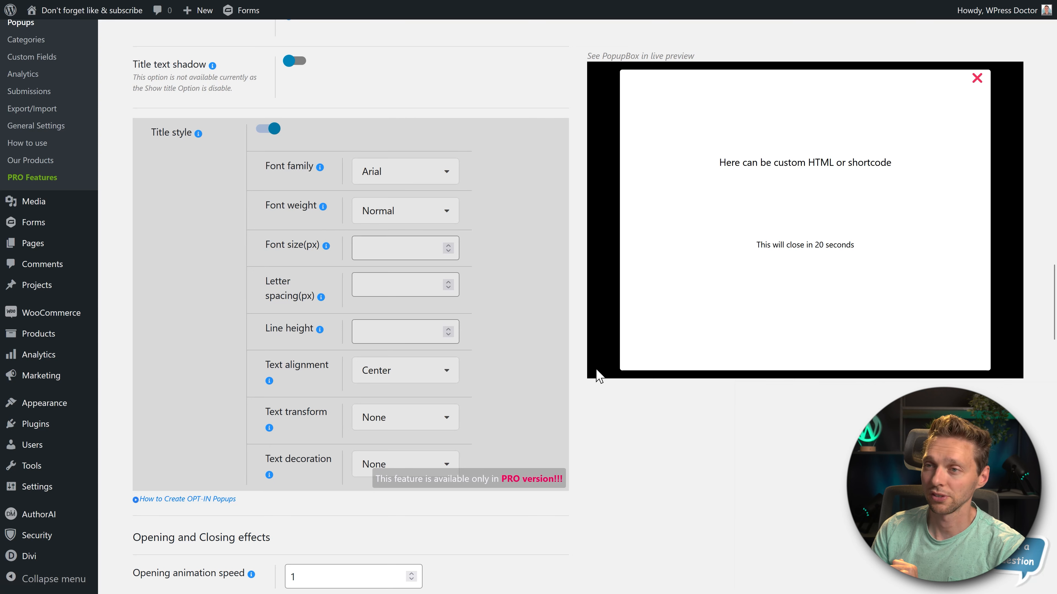
{"action": "scroll", "coordinate": [503, 215], "scroll_direction": "down", "scroll_amount": 8}
{"action": "middle_click", "coordinate": [502, 205]}
{"action": "scroll", "coordinate": [502, 216], "scroll_direction": "down", "scroll_amount": 2}
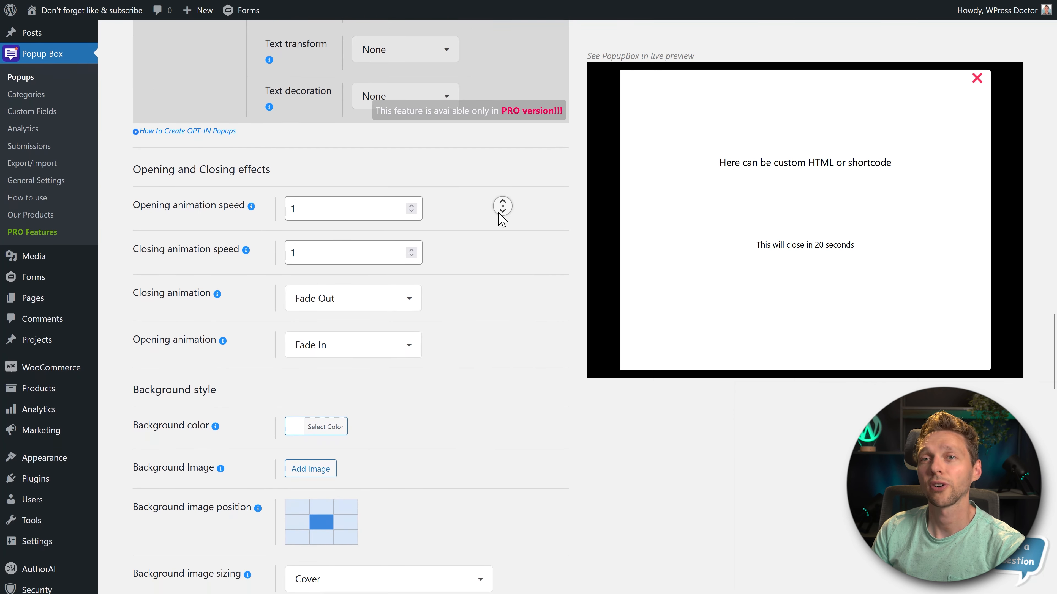
{"action": "scroll", "coordinate": [502, 219], "scroll_direction": "down", "scroll_amount": 1}
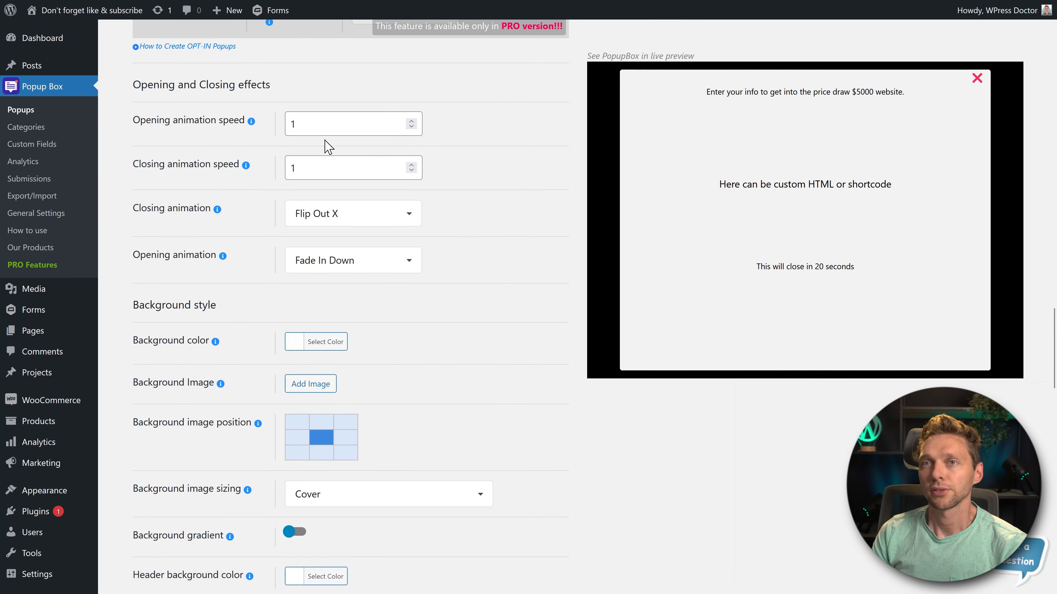
{"action": "left_click", "coordinate": [291, 124]}
{"action": "type", "text": "1"}
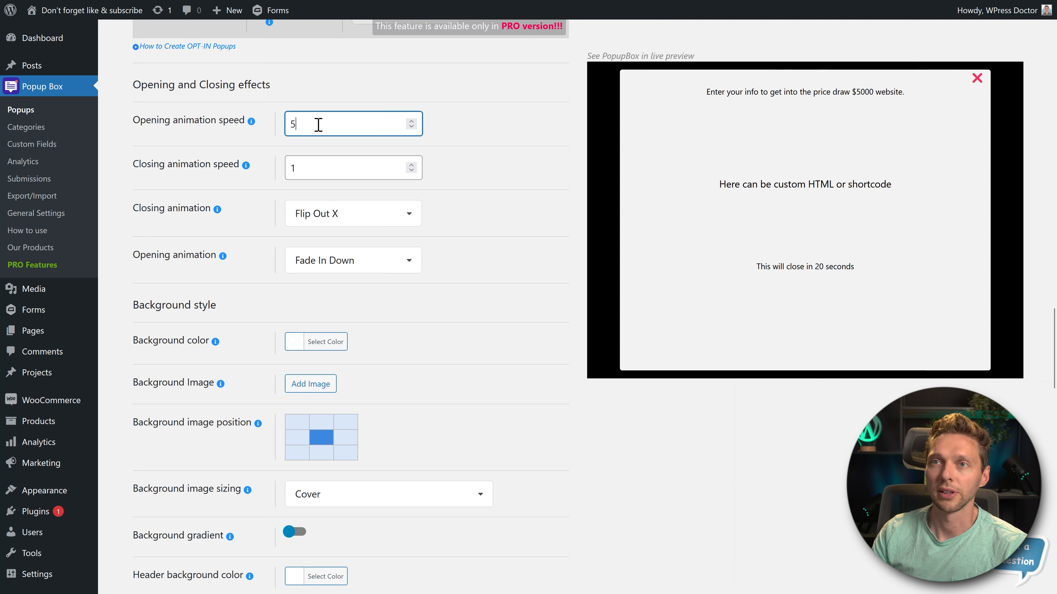
{"action": "left_click", "coordinate": [508, 97]}
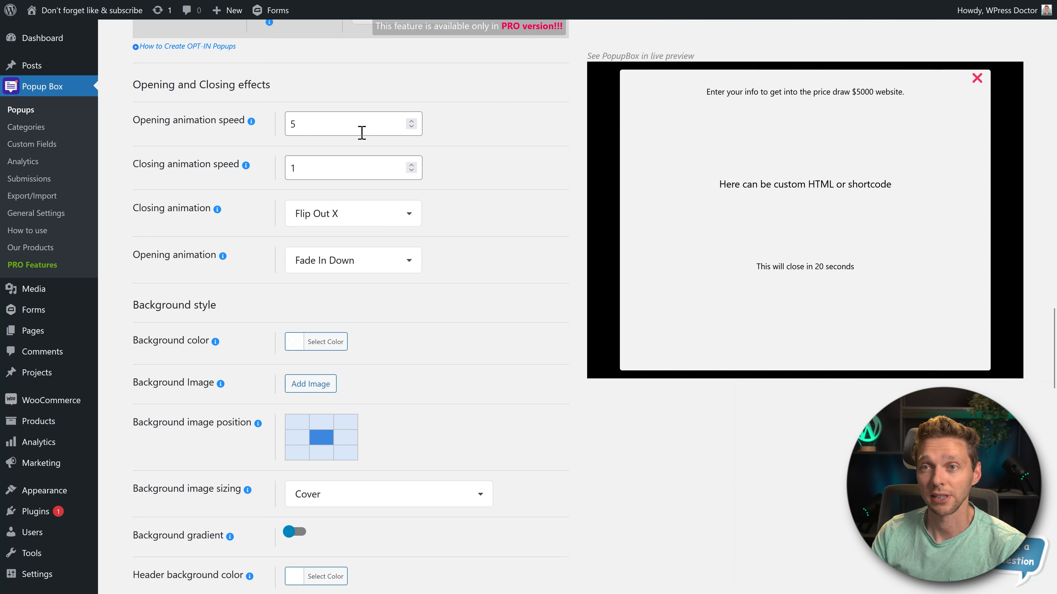
- Keep Flip Out X as the closing animation and try Fade In Down Big as the opening animation
{"action": "left_click", "coordinate": [340, 221]}
{"action": "left_click", "coordinate": [350, 344]}
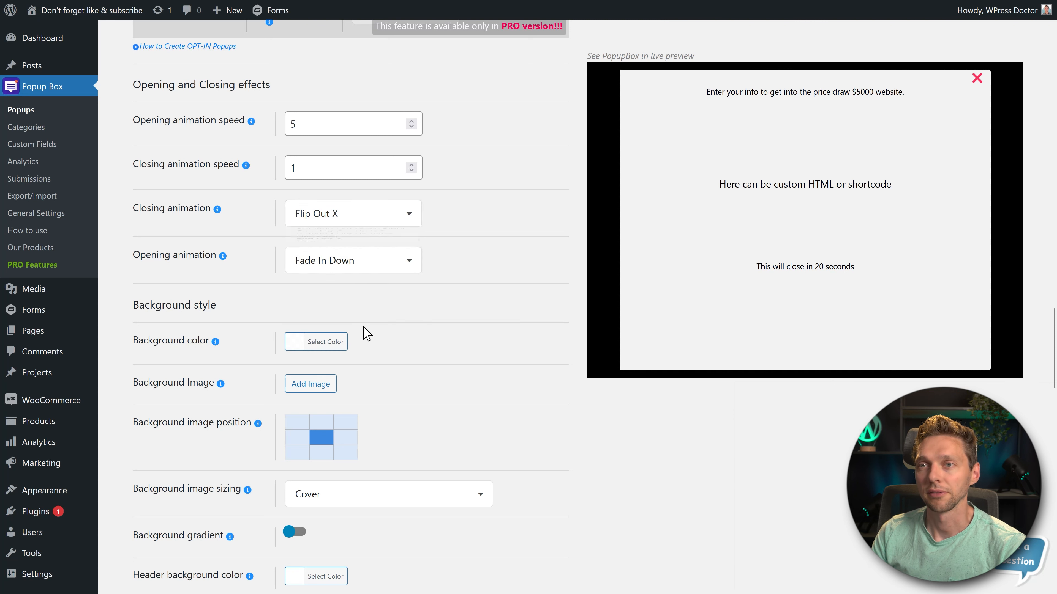
{"action": "left_click", "coordinate": [351, 263]}
{"action": "left_click", "coordinate": [353, 308]}
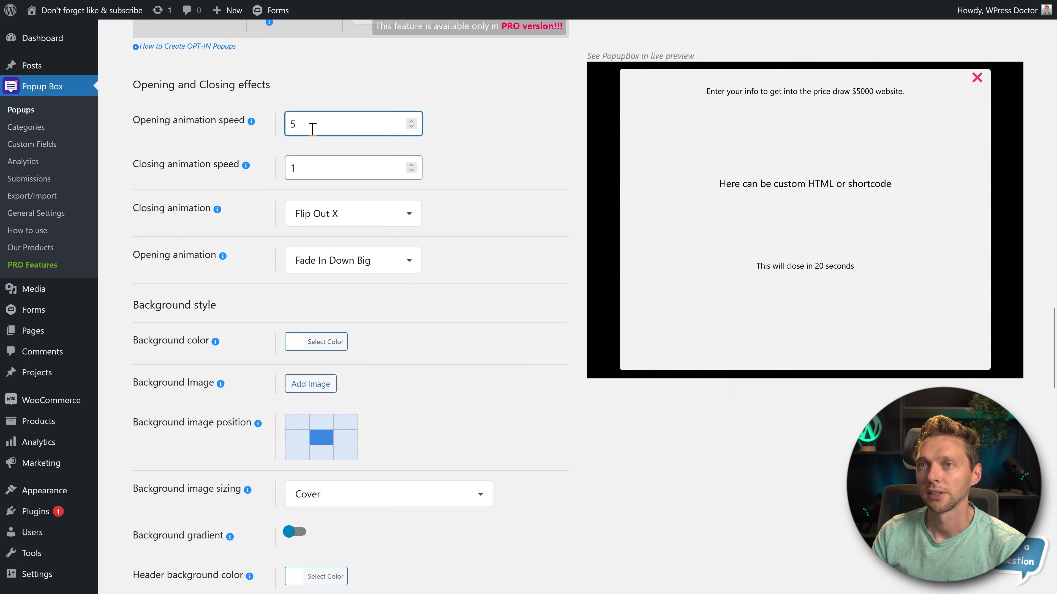
- Try an opening animation speed of 0.1 with the Fade In Left and Fade In Right Big opening animations
{"action": "left_click_drag", "start_coordinate": [306, 132], "coordinate": [285, 136]}
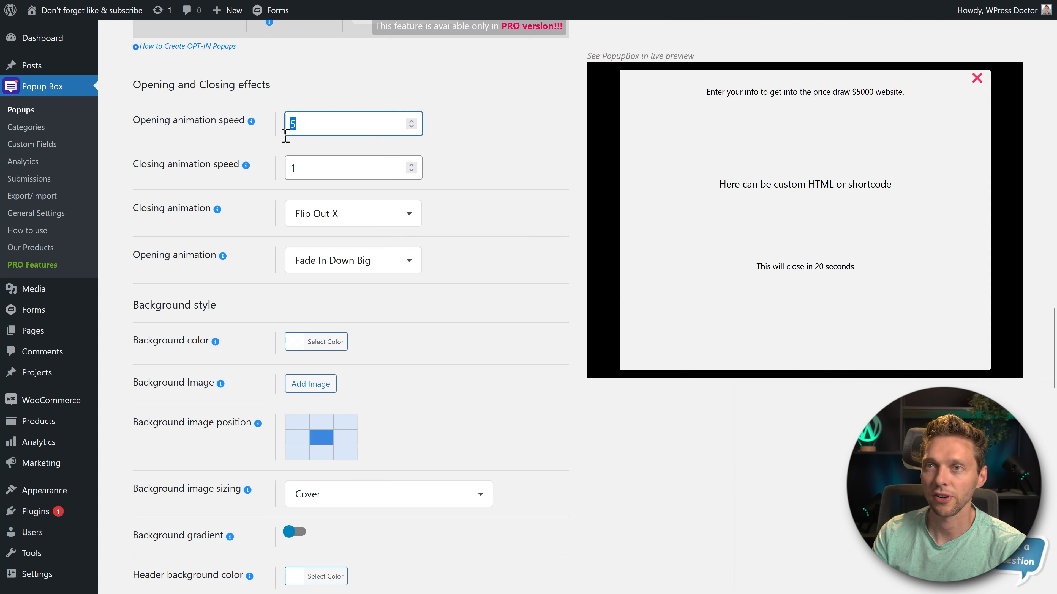
{"action": "type", "text": "0.1"}
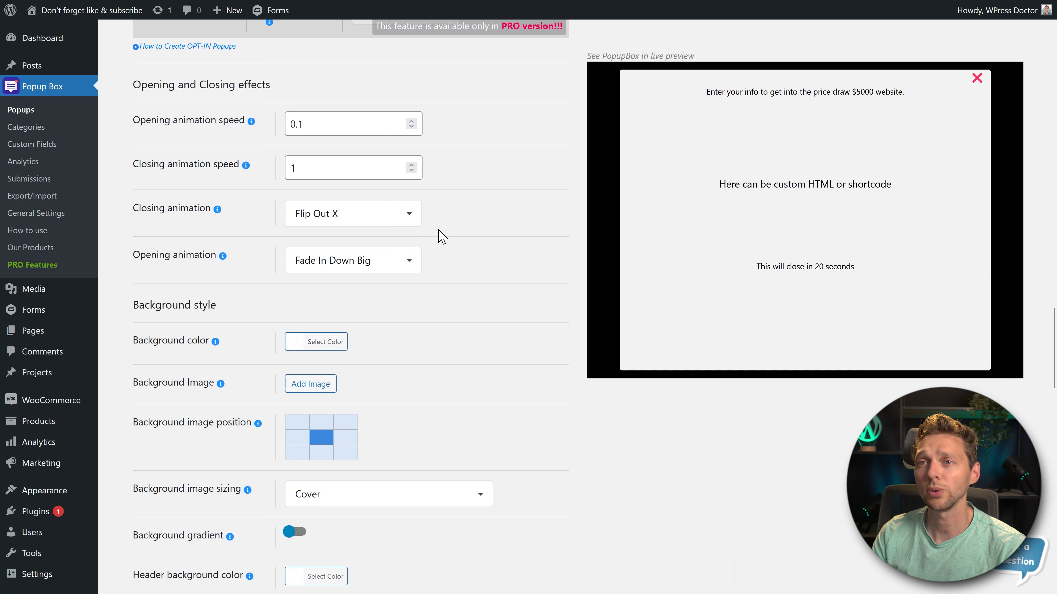
{"action": "left_click", "coordinate": [395, 261]}
{"action": "left_click", "coordinate": [334, 326]}
{"action": "left_click", "coordinate": [347, 260]}
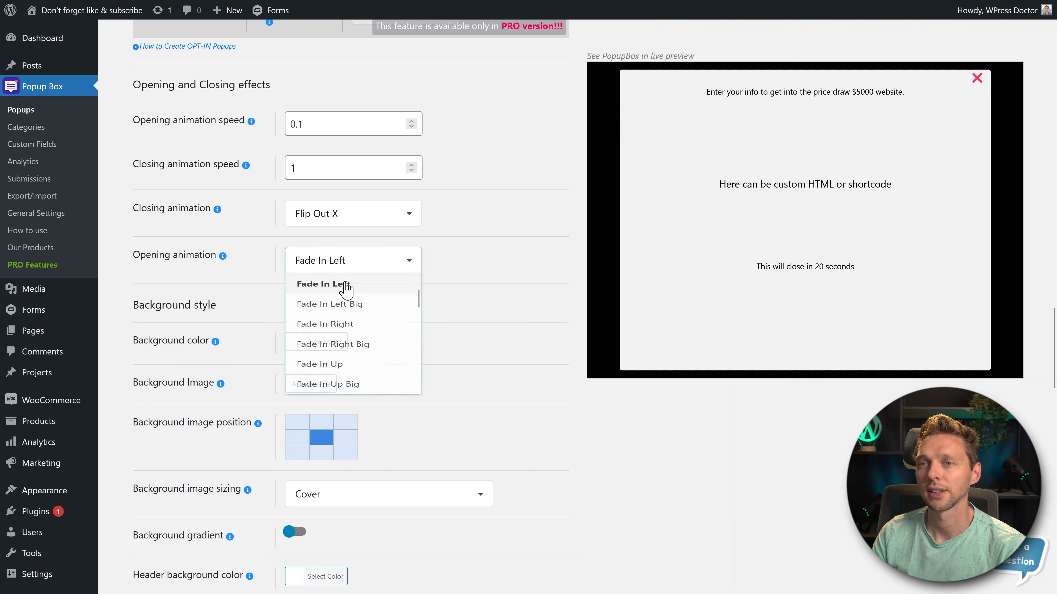
{"action": "left_click", "coordinate": [348, 365]}
- Set the opening animation speed back to 1 and try the Fade In Up opening animation
{"action": "left_click", "coordinate": [322, 128]}
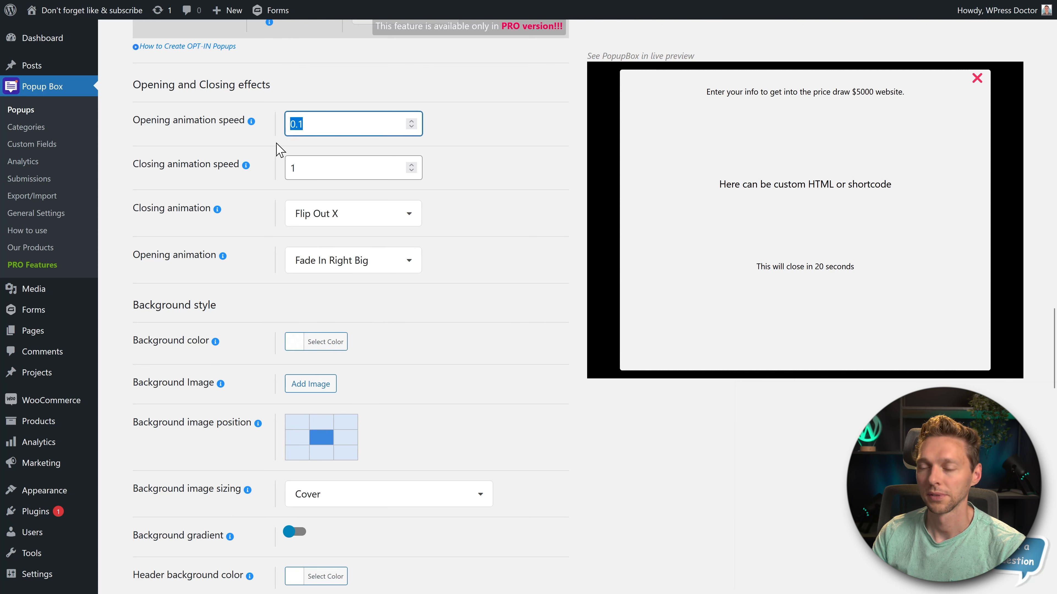
{"action": "type", "text": "1"}
{"action": "left_click", "coordinate": [324, 260]}
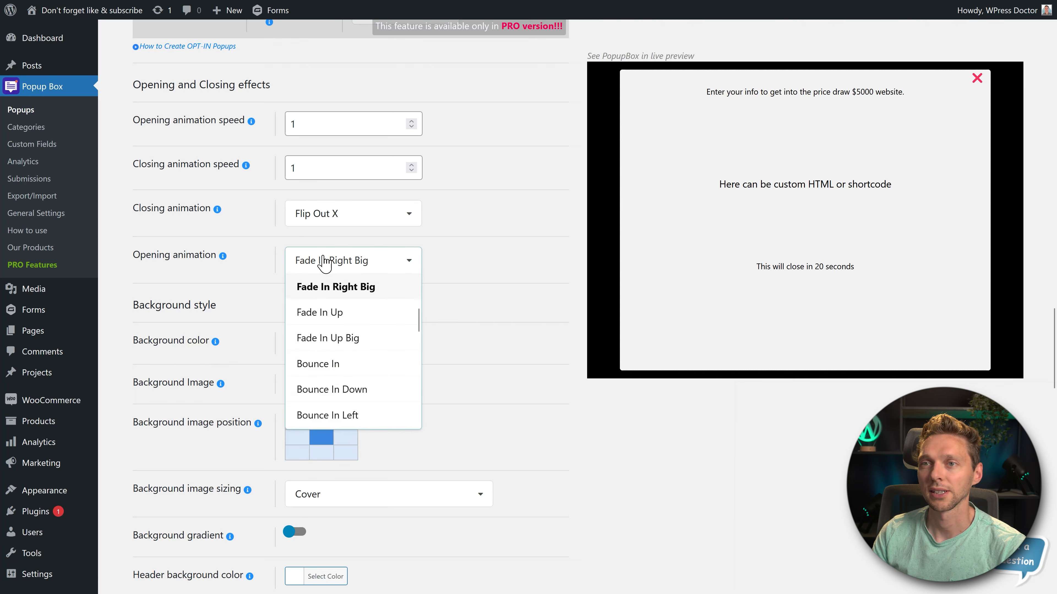
{"action": "left_click", "coordinate": [301, 312]}
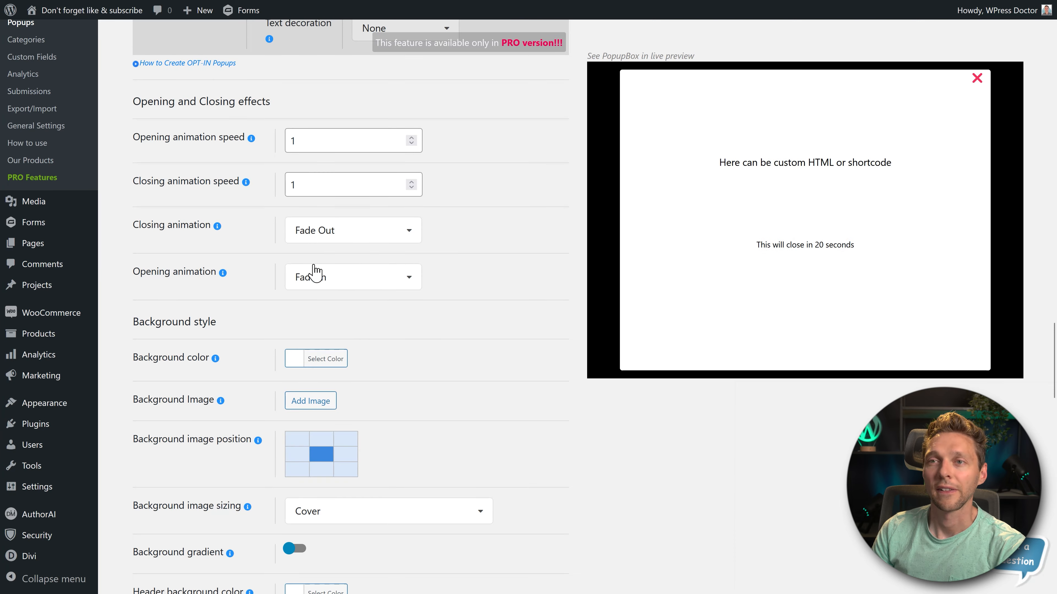
- Try the Fade Out Down and Fade Out Down Big closing animations, and set it back to Fade Out
{"action": "left_click", "coordinate": [405, 231]}
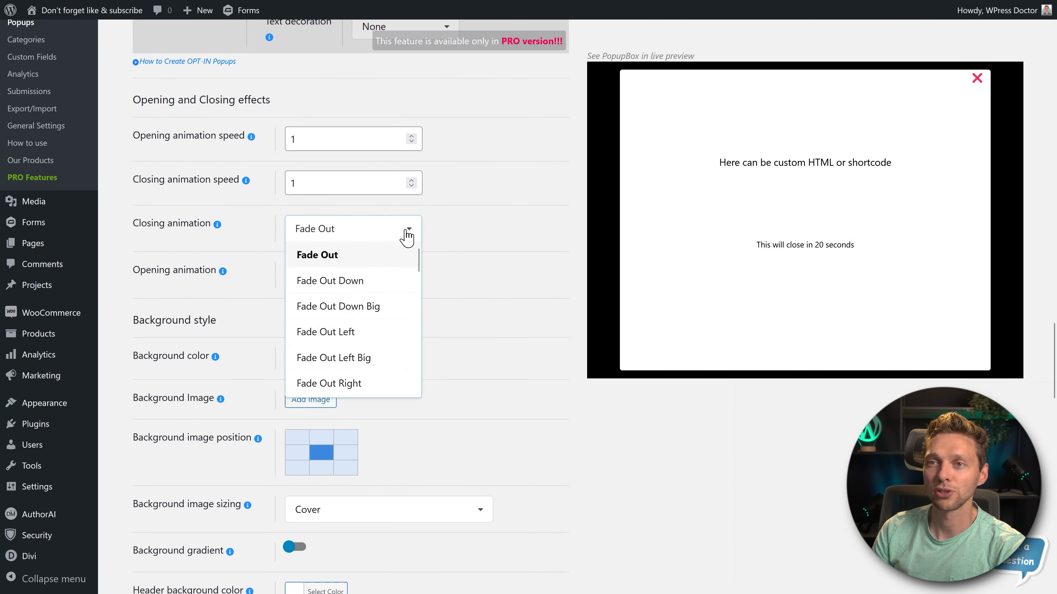
{"action": "left_click", "coordinate": [387, 284]}
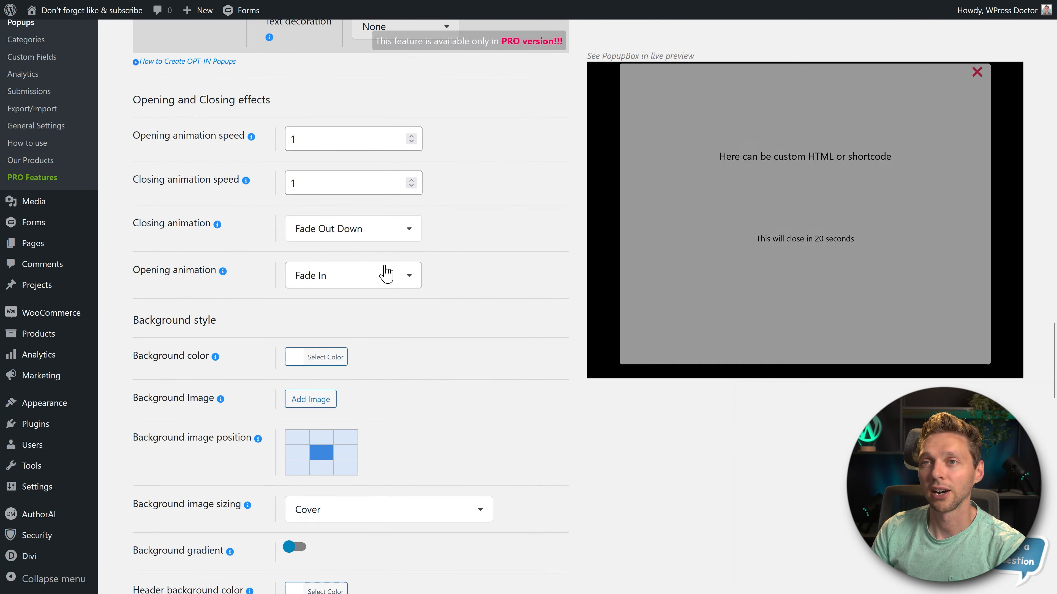
{"action": "left_click", "coordinate": [389, 239]}
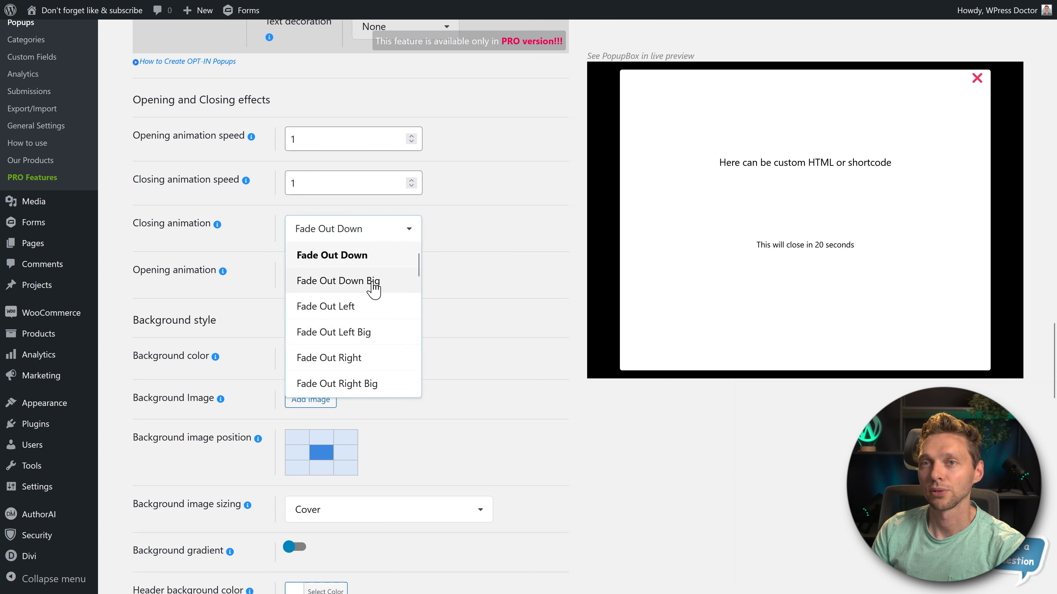
{"action": "left_click", "coordinate": [373, 289]}
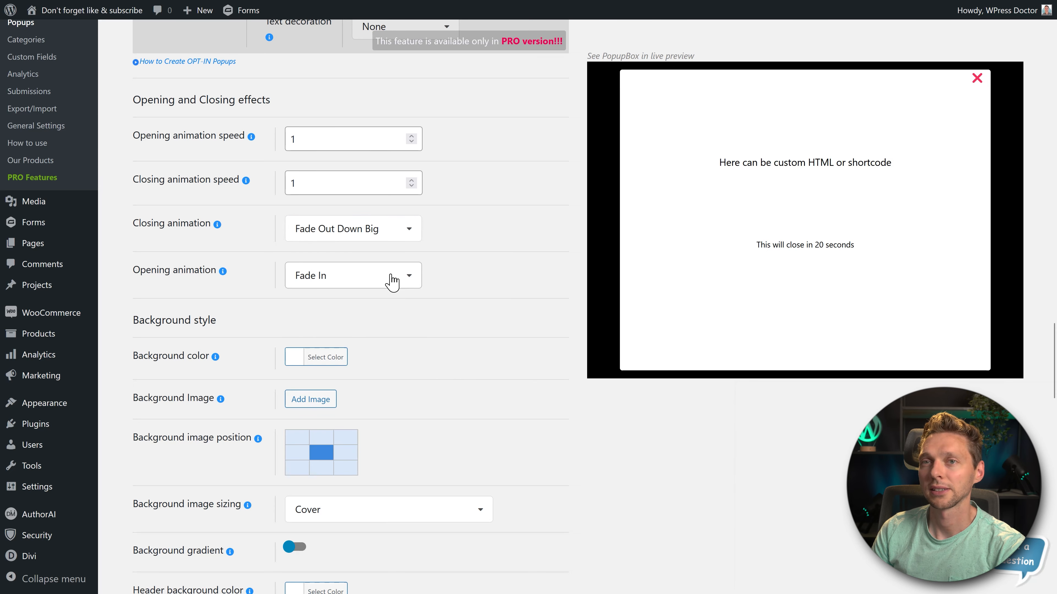
{"action": "left_click", "coordinate": [400, 229]}
{"action": "scroll", "coordinate": [366, 267], "scroll_direction": "up", "scroll_amount": 2}
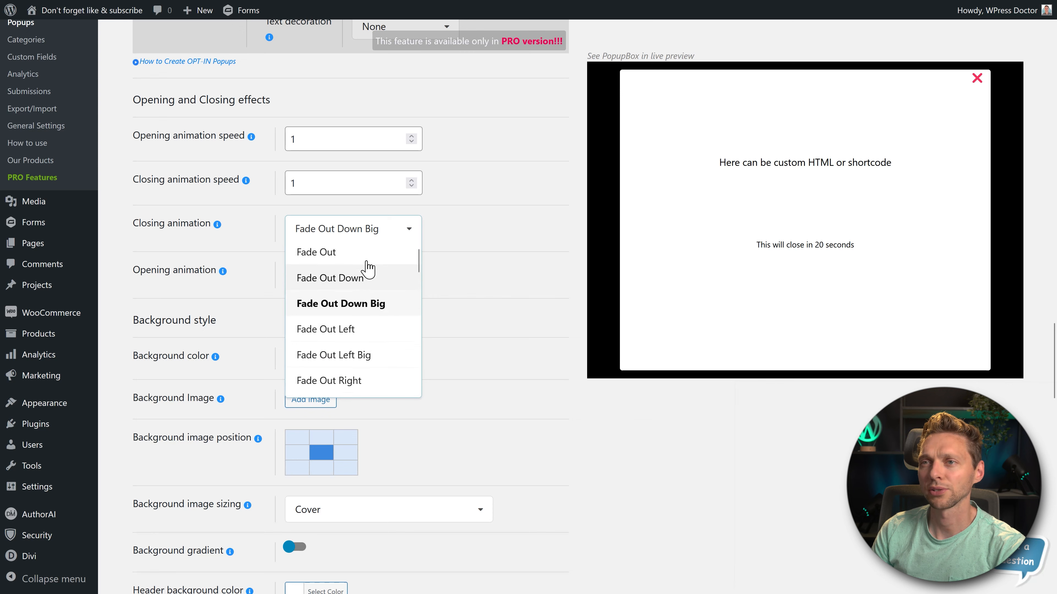
{"action": "left_click", "coordinate": [347, 264]}
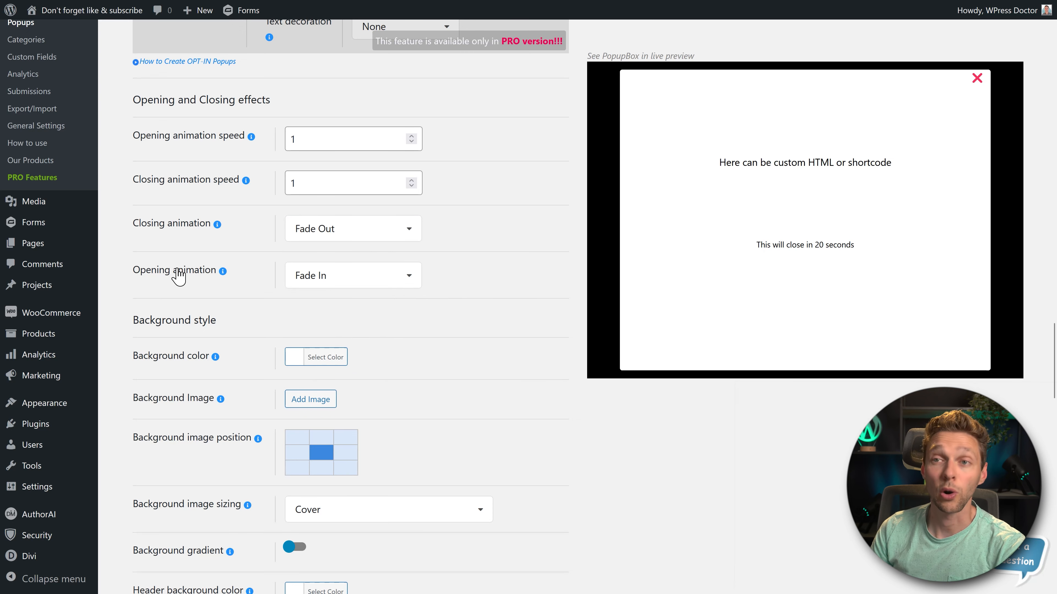
- Try the Fade In Down, Fade In Down Big and Fade In Left Big opening animations
{"action": "left_click", "coordinate": [303, 275]}
{"action": "left_click", "coordinate": [312, 277]}
{"action": "left_click", "coordinate": [333, 284]}
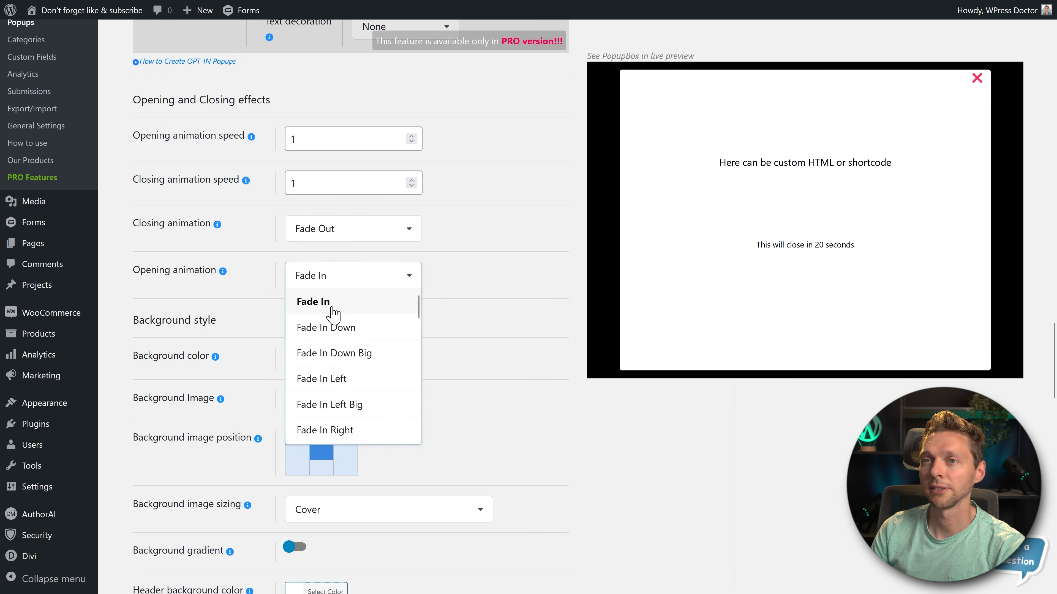
{"action": "left_click", "coordinate": [331, 326]}
{"action": "left_click", "coordinate": [330, 287]}
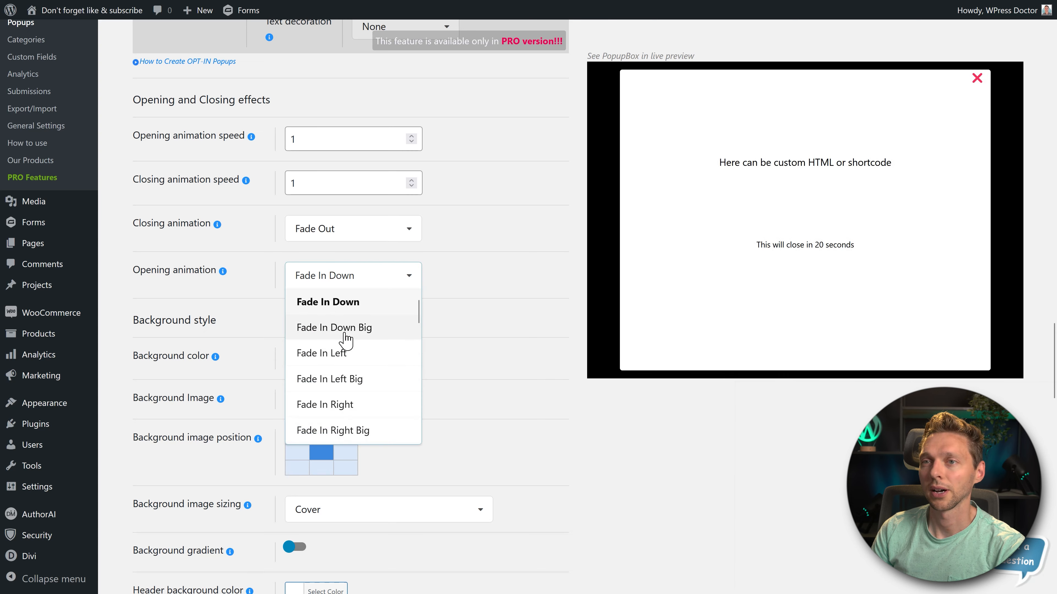
{"action": "left_click", "coordinate": [342, 336]}
{"action": "left_click", "coordinate": [366, 284]}
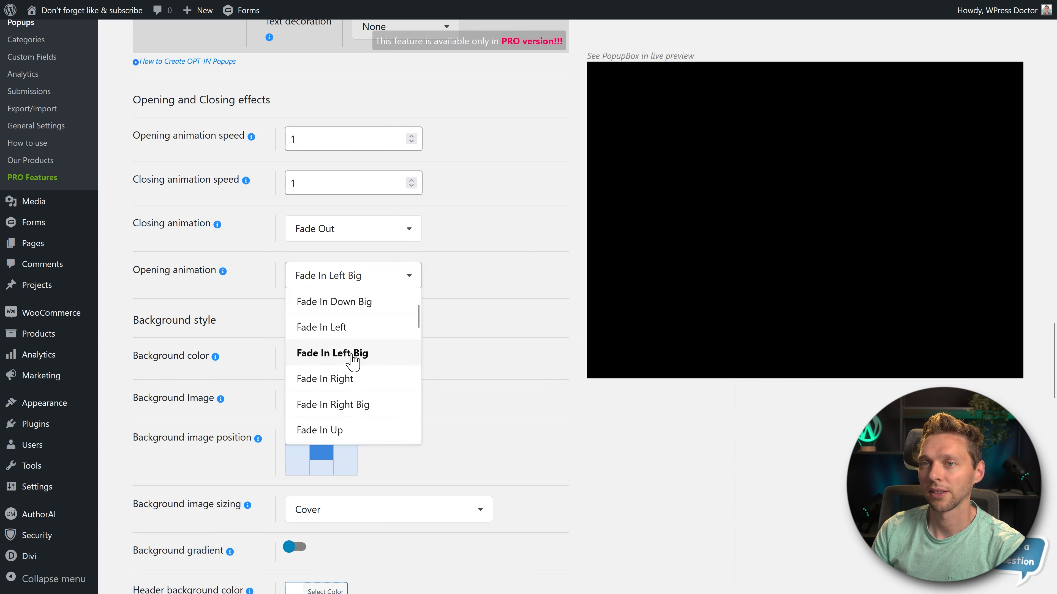
{"action": "left_click", "coordinate": [354, 353]}
- Try the Bounce In and Bounce In Left opening animations
{"action": "left_click", "coordinate": [354, 283]}
{"action": "scroll", "coordinate": [354, 375], "scroll_direction": "down", "scroll_amount": 3}
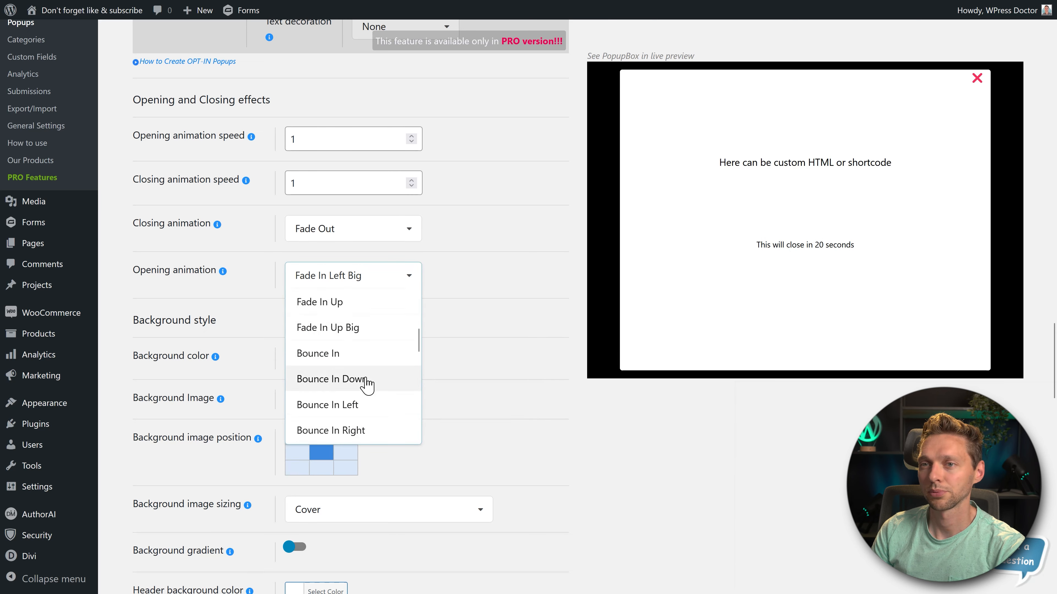
{"action": "left_click", "coordinate": [348, 356]}
{"action": "left_click", "coordinate": [370, 279]}
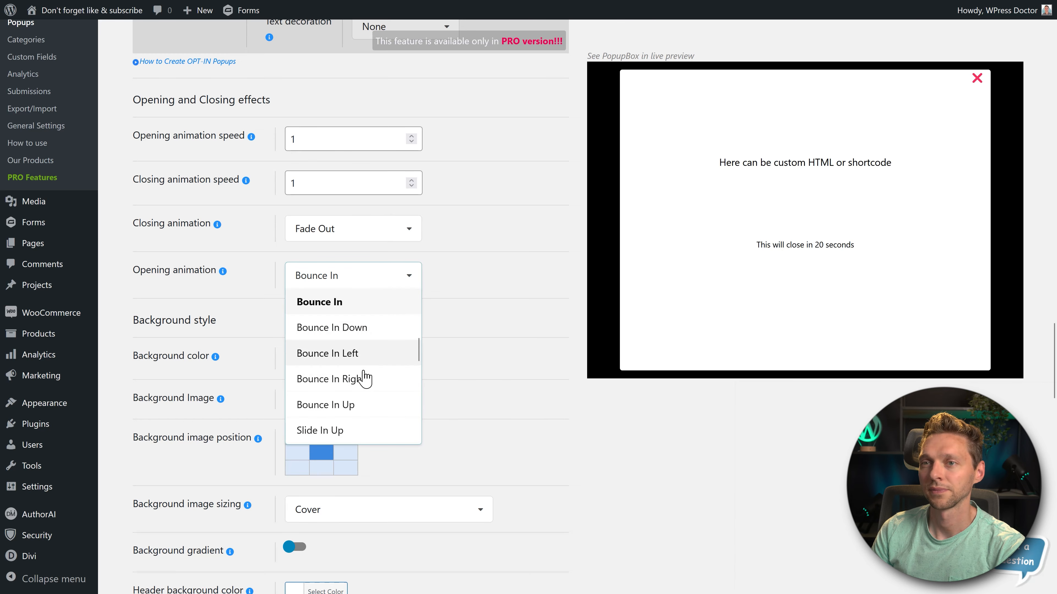
{"action": "left_click", "coordinate": [369, 360]}
- Try the Zoom In Left opening animation, and change it to Slide In Right
{"action": "left_click", "coordinate": [354, 280]}
{"action": "scroll", "coordinate": [387, 383], "scroll_direction": "down", "scroll_amount": 5}
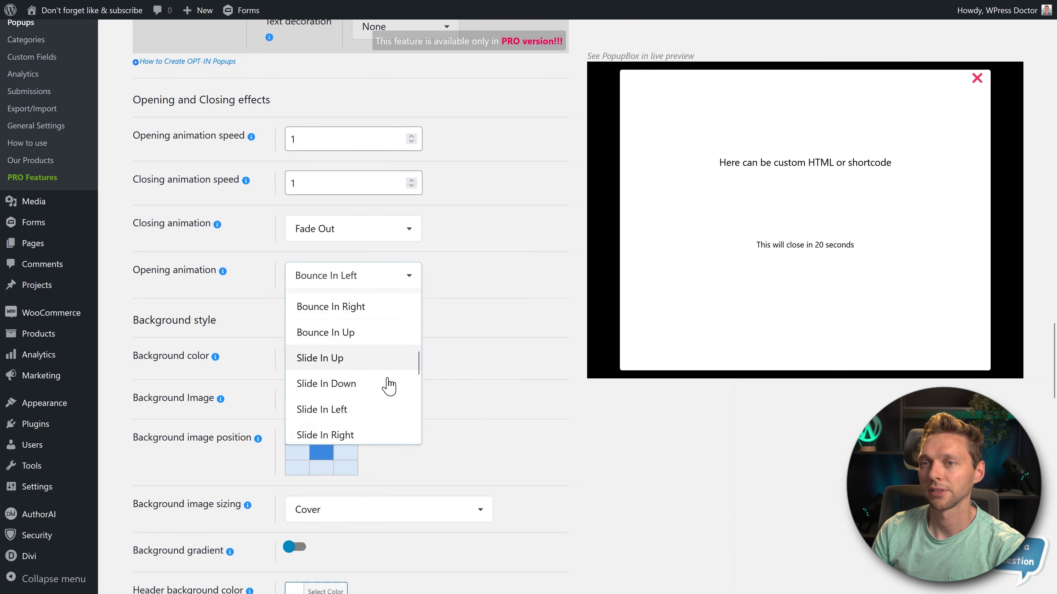
{"action": "left_click", "coordinate": [353, 300]}
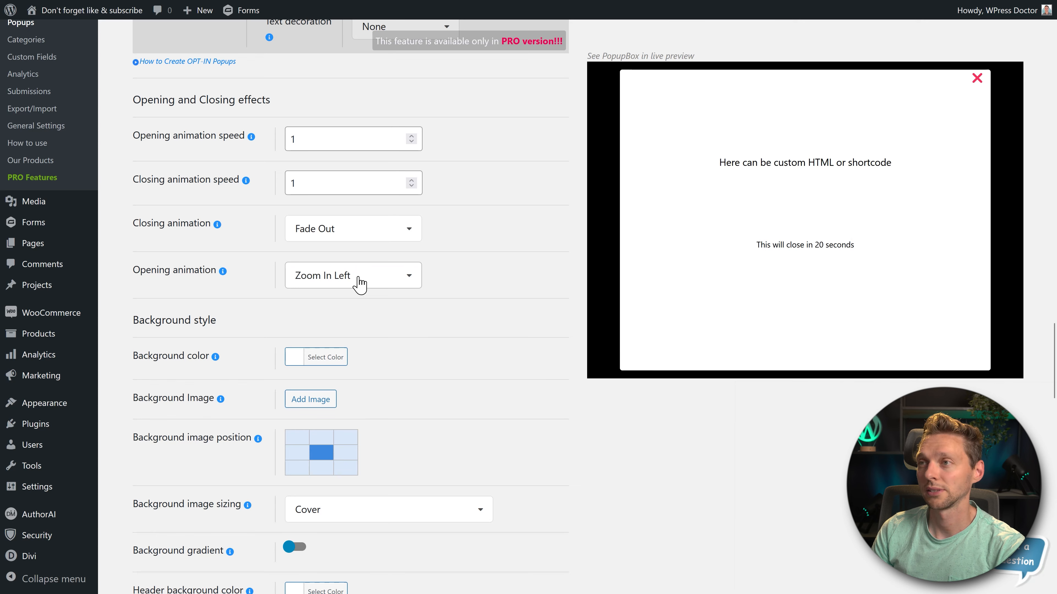
{"action": "left_click", "coordinate": [360, 283]}
{"action": "scroll", "coordinate": [347, 326], "scroll_direction": "up", "scroll_amount": 2}
{"action": "left_click", "coordinate": [341, 310]}
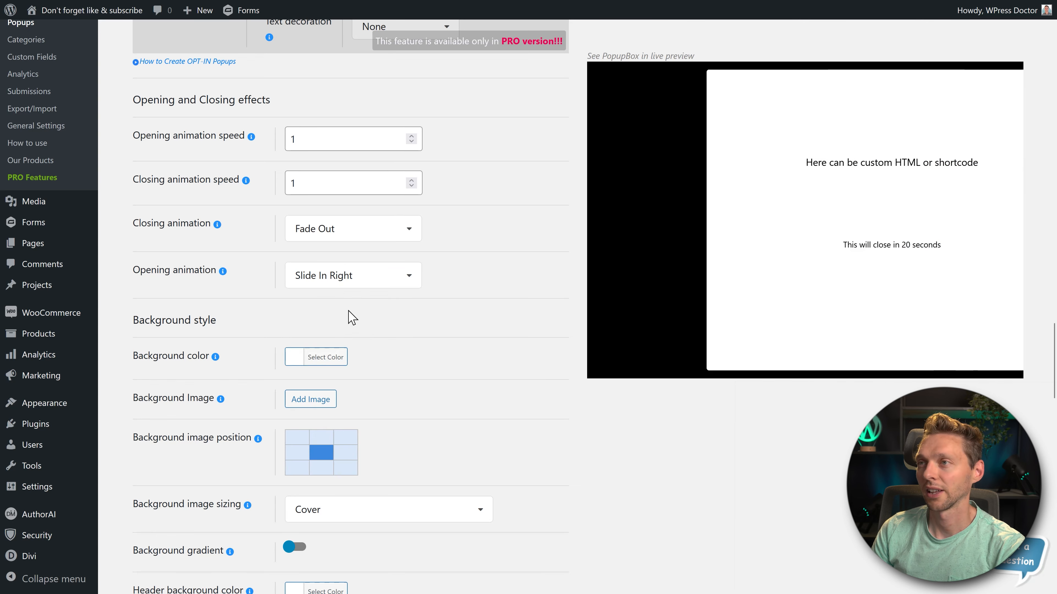
- Try the Rotating In Down Right, Flip In Y and None opening animations
{"action": "left_click", "coordinate": [361, 283]}
{"action": "scroll", "coordinate": [366, 374], "scroll_direction": "down", "scroll_amount": 4}
{"action": "left_click", "coordinate": [354, 358]}
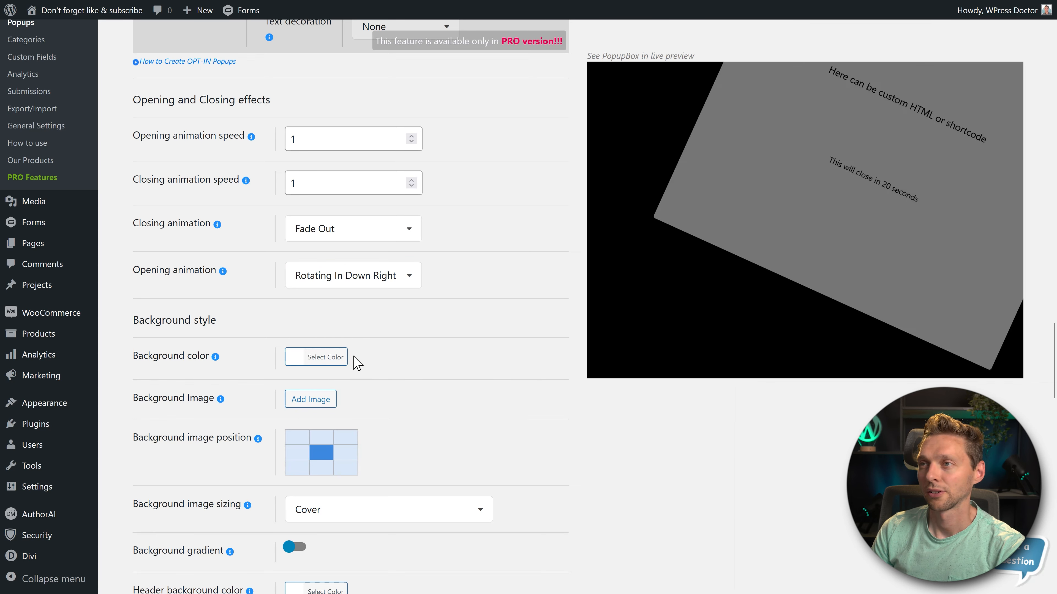
{"action": "left_click", "coordinate": [358, 283]}
{"action": "left_click", "coordinate": [331, 385]}
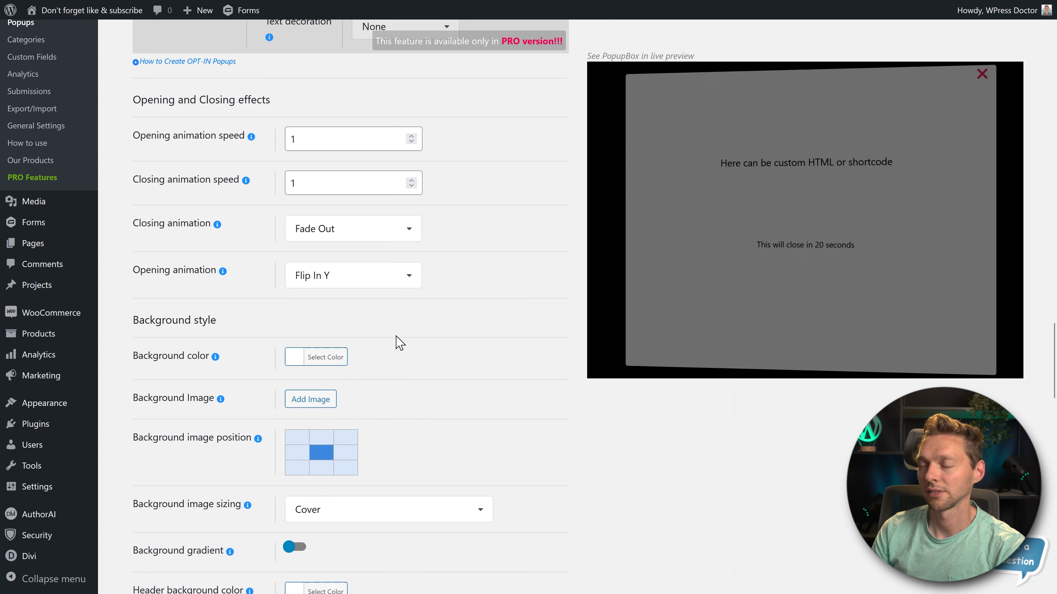
{"action": "left_click", "coordinate": [358, 276]}
{"action": "left_click", "coordinate": [338, 432]}
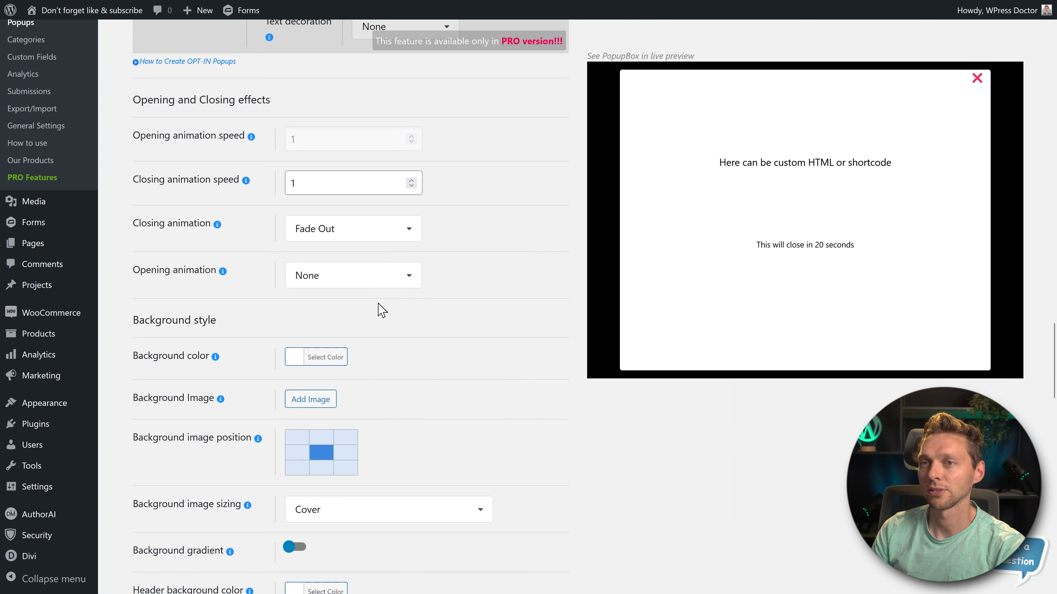
- Try the Slide In Up, Fade In Up and Bounce In Down opening animations
{"action": "left_click", "coordinate": [378, 283]}
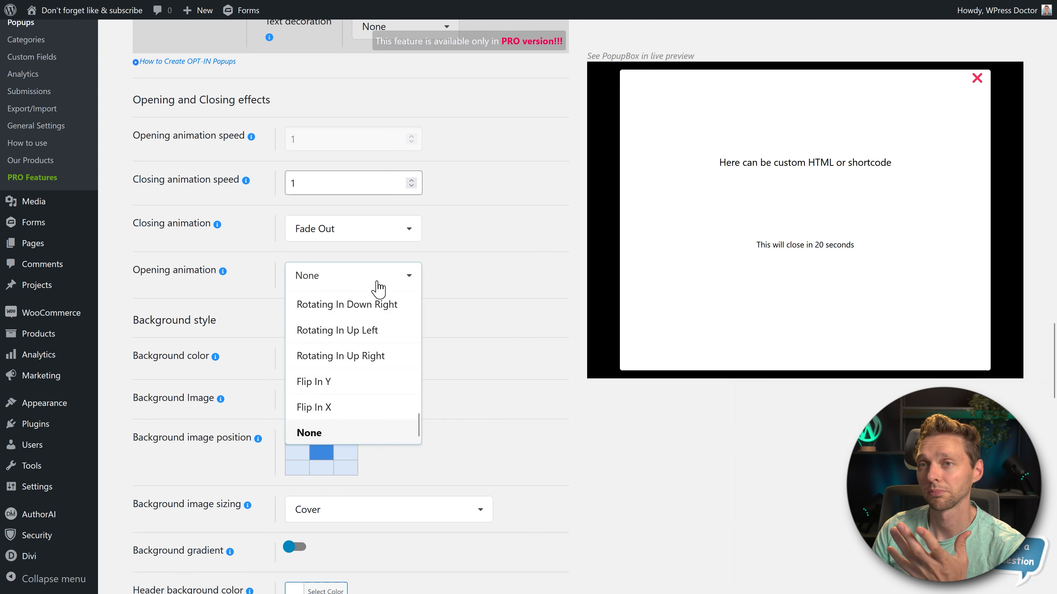
{"action": "scroll", "coordinate": [353, 370], "scroll_direction": "up", "scroll_amount": 10}
{"action": "left_click", "coordinate": [339, 332]}
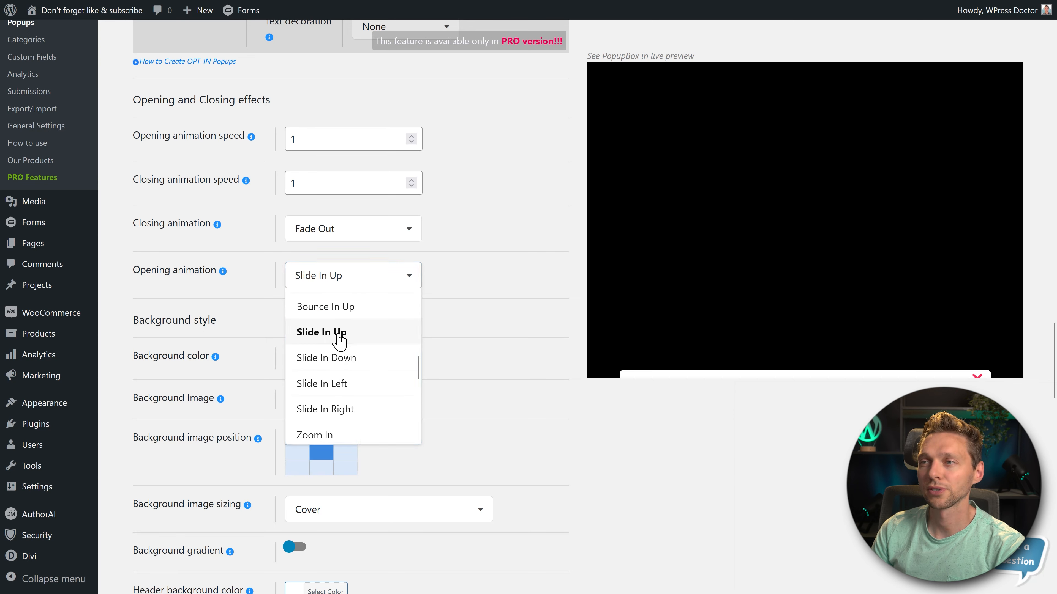
{"action": "left_click", "coordinate": [353, 277]}
{"action": "scroll", "coordinate": [349, 333], "scroll_direction": "up", "scroll_amount": 3}
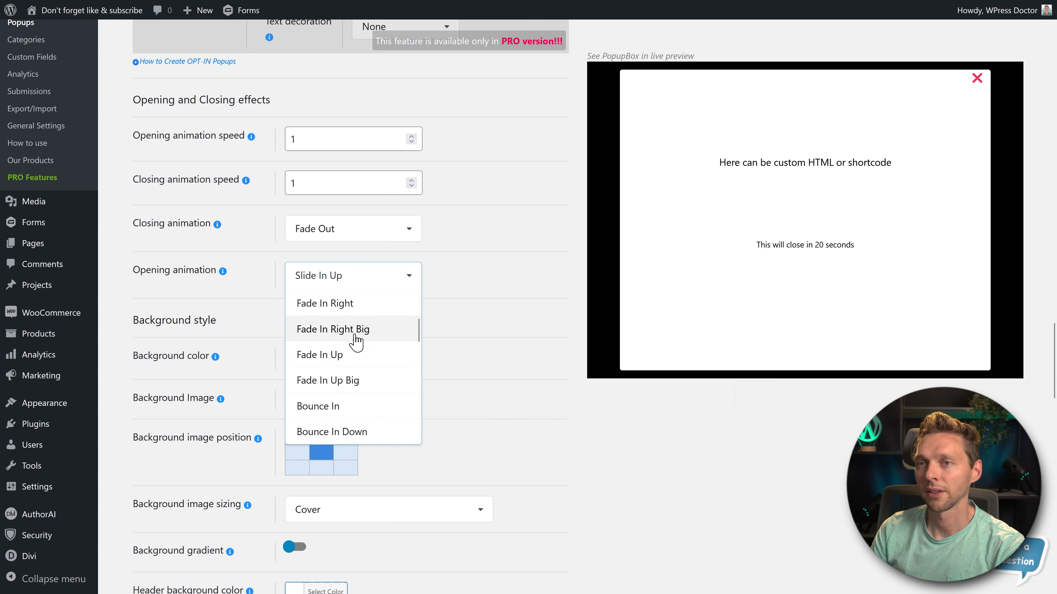
{"action": "left_click", "coordinate": [349, 356]}
{"action": "left_click", "coordinate": [349, 277]}
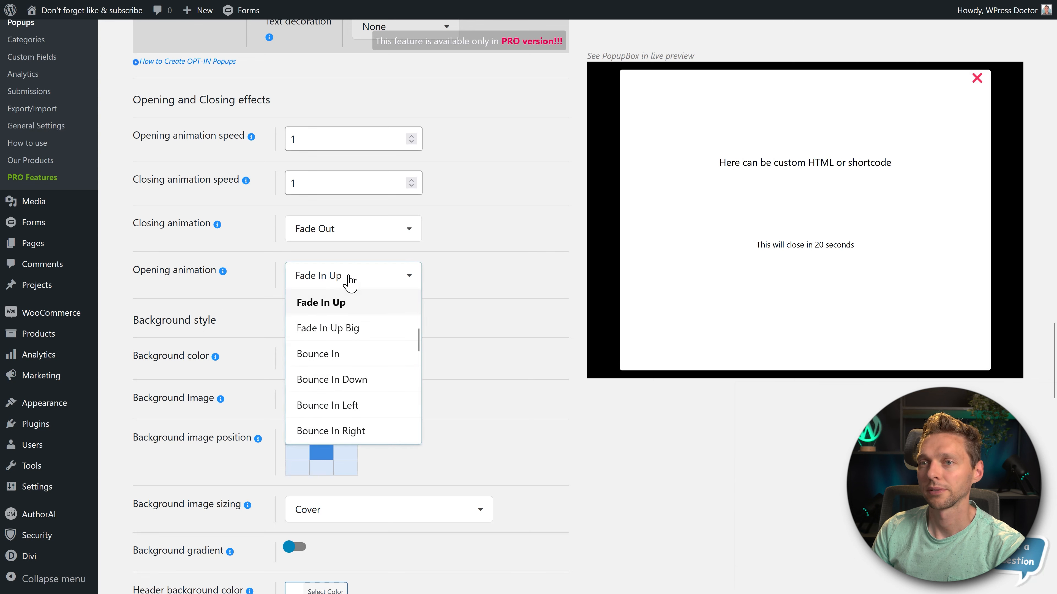
{"action": "scroll", "coordinate": [362, 328], "scroll_direction": "up", "scroll_amount": 3}
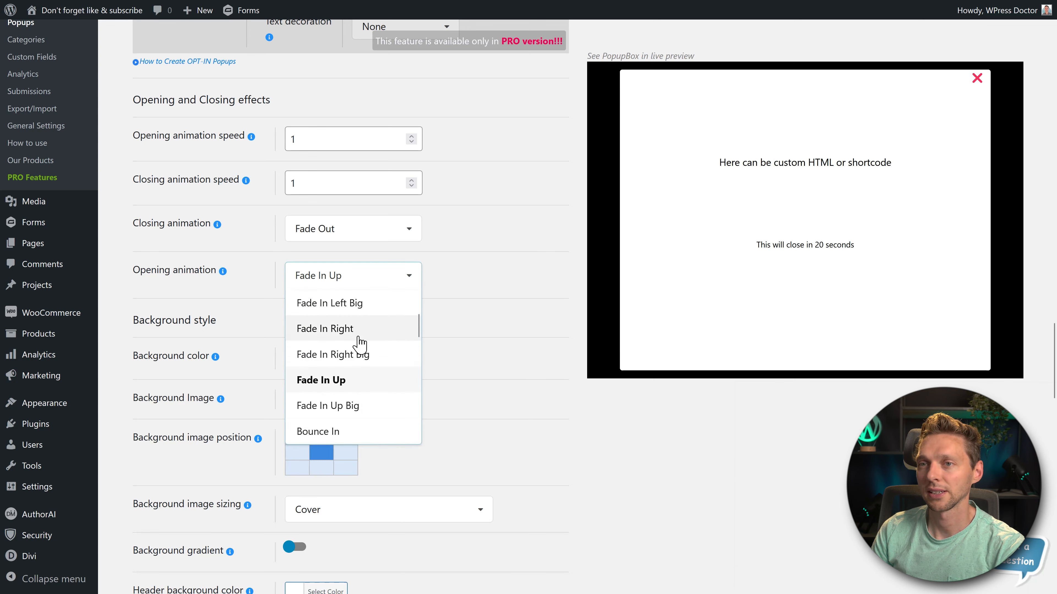
{"action": "scroll", "coordinate": [359, 366], "scroll_direction": "down", "scroll_amount": 6}
{"action": "left_click", "coordinate": [373, 310]}
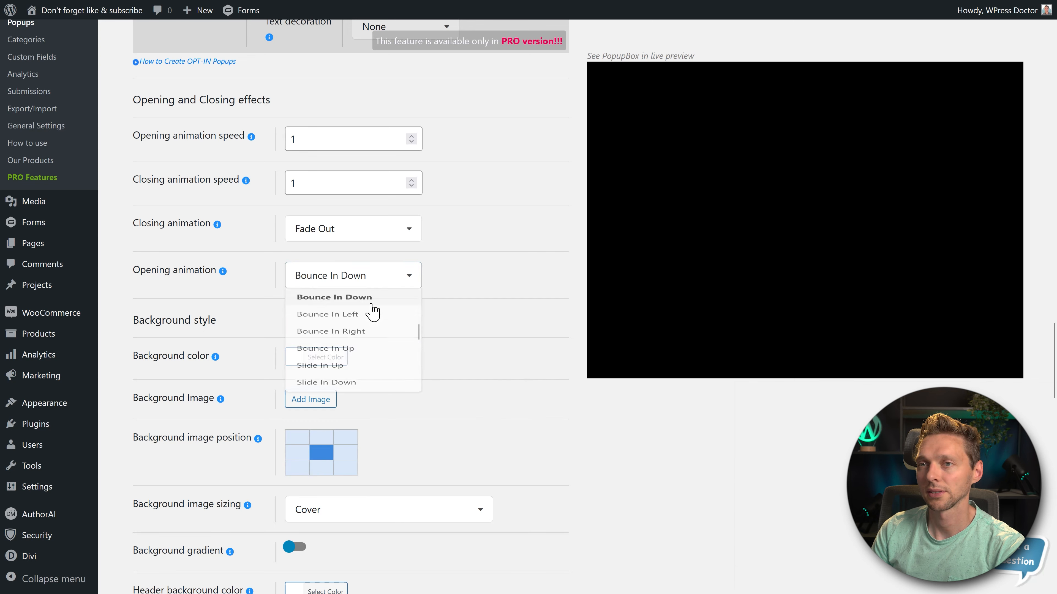
- Set the popup's opening animation to Fade In Down
{"action": "left_click", "coordinate": [384, 276]}
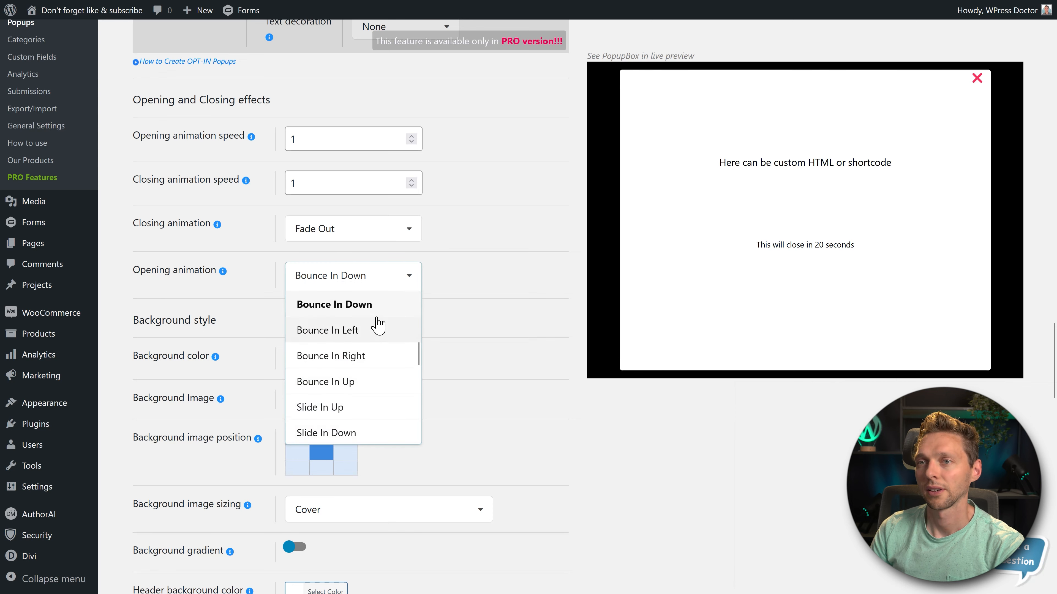
{"action": "scroll", "coordinate": [378, 325], "scroll_direction": "up", "scroll_amount": 9}
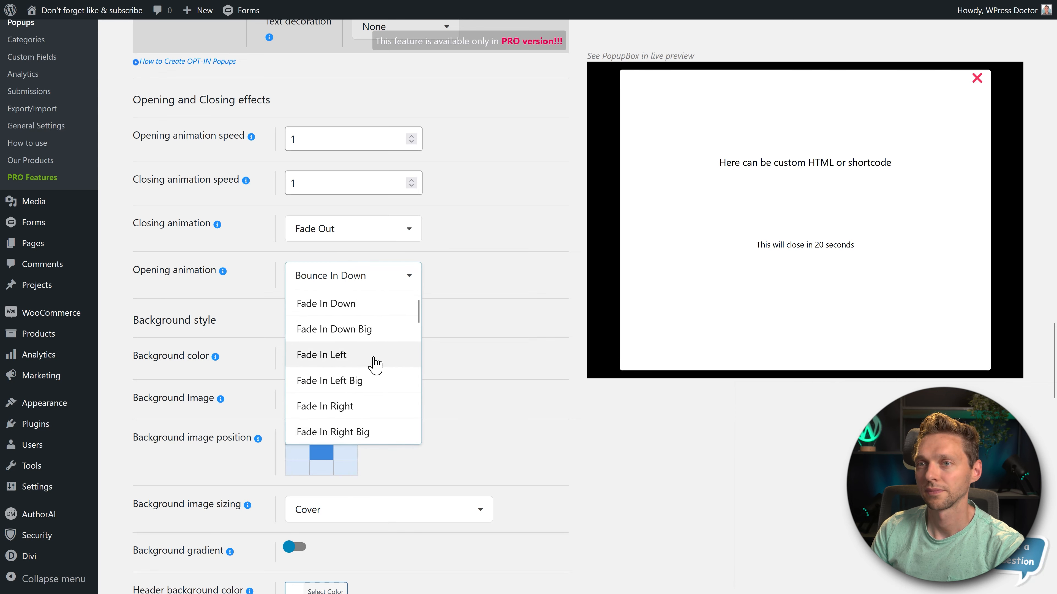
{"action": "left_click", "coordinate": [399, 305]}
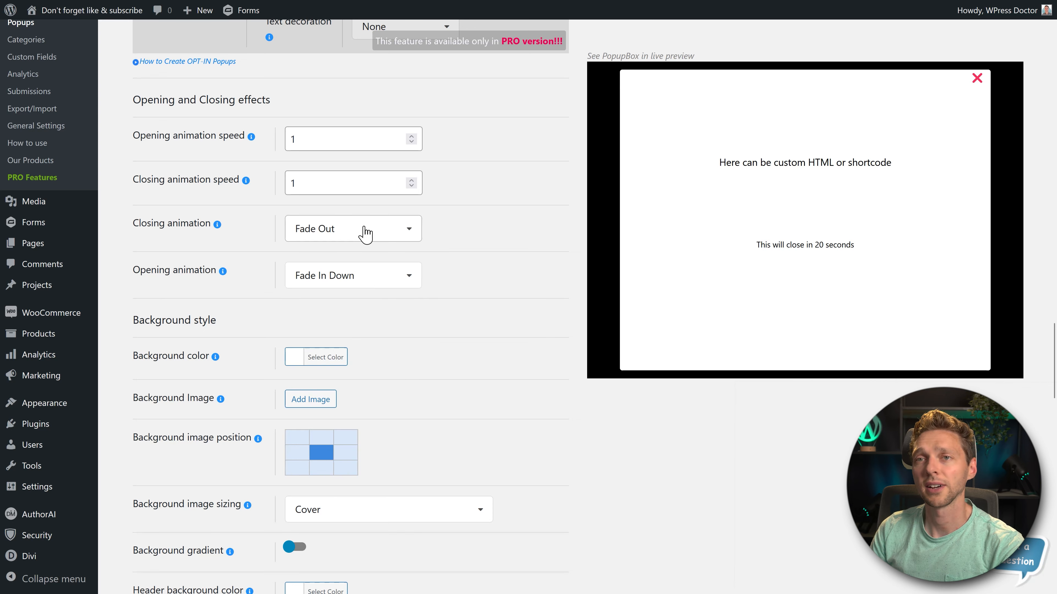
- Try the Bounce Out Down, Bounce Out Up and Zoom Out closing animations
{"action": "left_click", "coordinate": [358, 233]}
{"action": "scroll", "coordinate": [362, 284], "scroll_direction": "down", "scroll_amount": 1}
{"action": "scroll", "coordinate": [361, 287], "scroll_direction": "down", "scroll_amount": 3}
{"action": "left_click", "coordinate": [360, 283]}
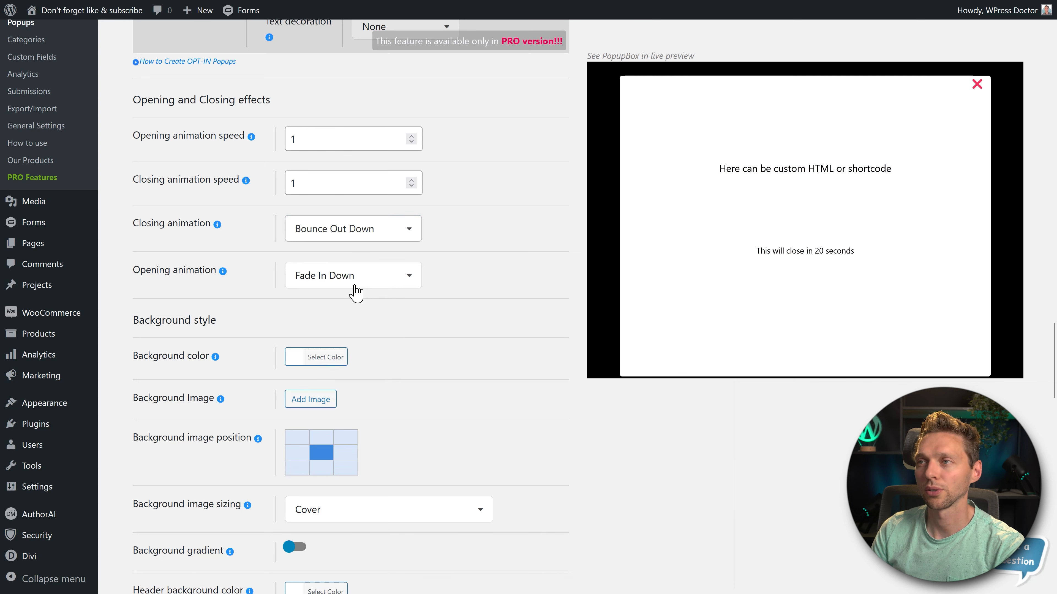
{"action": "left_click", "coordinate": [349, 241]}
{"action": "left_click", "coordinate": [345, 332]}
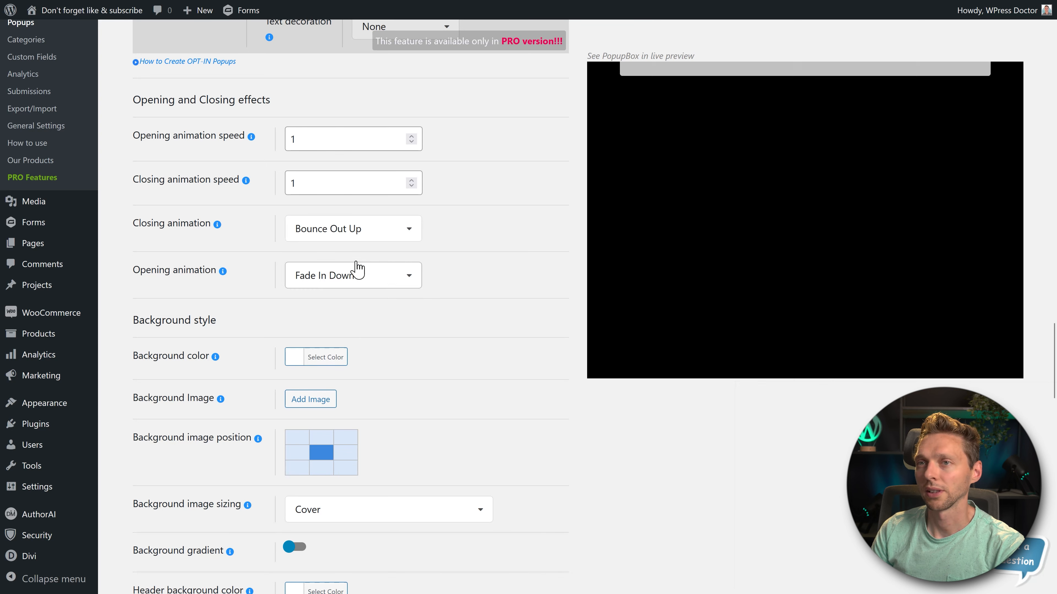
{"action": "left_click", "coordinate": [354, 231]}
{"action": "left_click", "coordinate": [331, 384]}
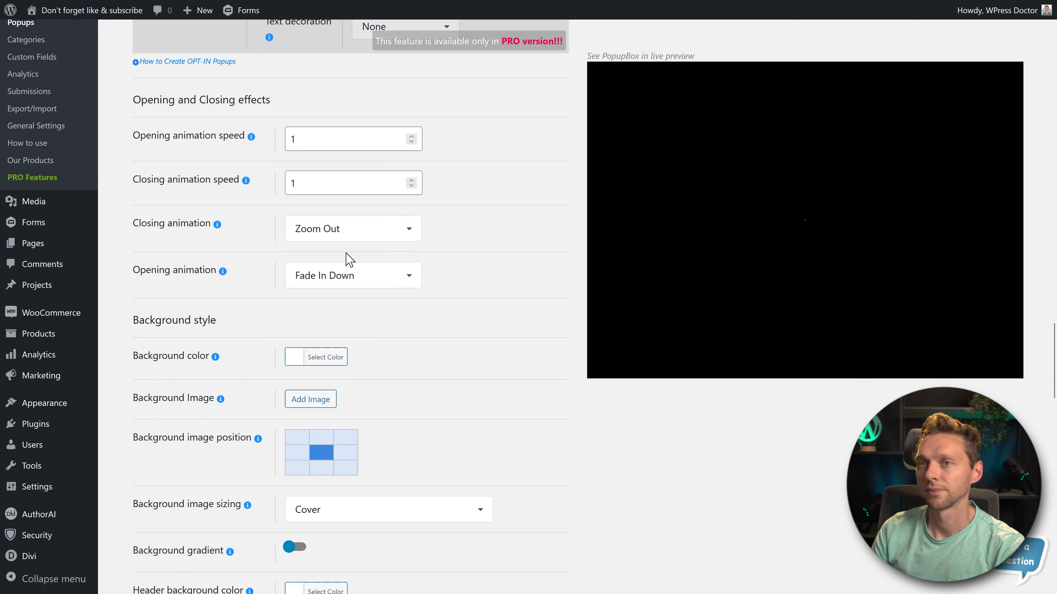
- Set the popup's closing animation to Flip Out X
{"action": "left_click", "coordinate": [349, 231]}
{"action": "scroll", "coordinate": [349, 316], "scroll_direction": "down", "scroll_amount": 3}
{"action": "left_click", "coordinate": [349, 366]}
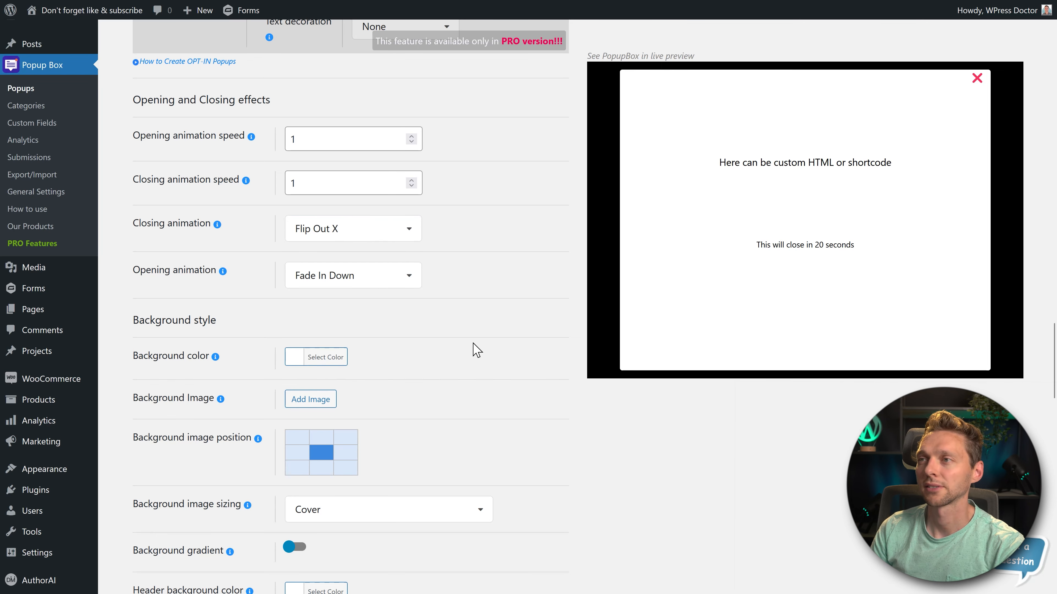
- Try a more transparent white and an orange popup background color, and set it to white with slightly reduced opacity
{"action": "scroll", "coordinate": [527, 245], "scroll_direction": "down", "scroll_amount": 3}
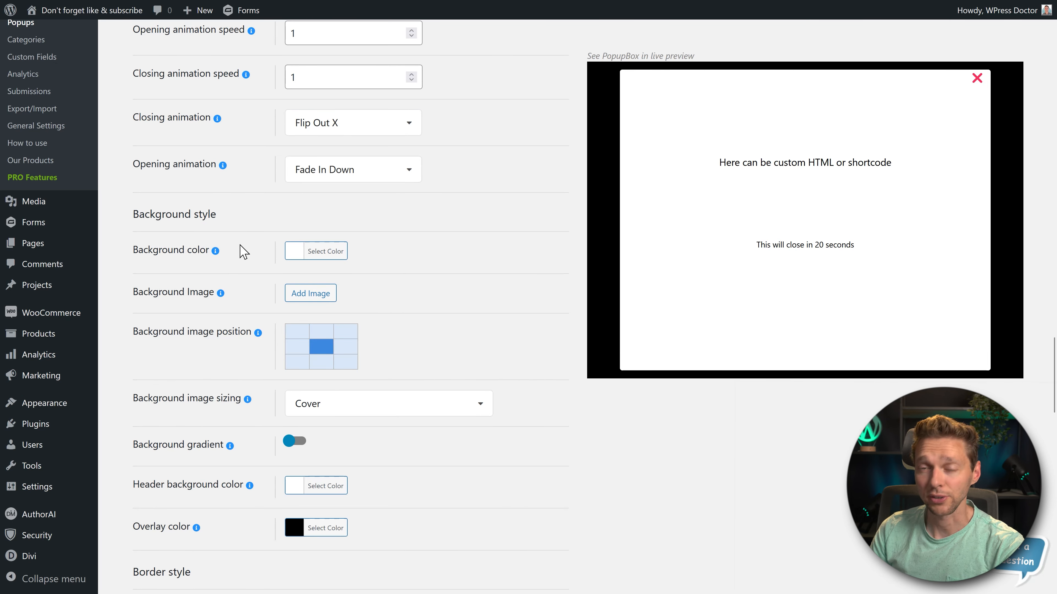
{"action": "left_click", "coordinate": [321, 263]}
{"action": "left_click_drag", "start_coordinate": [308, 303], "coordinate": [290, 285]}
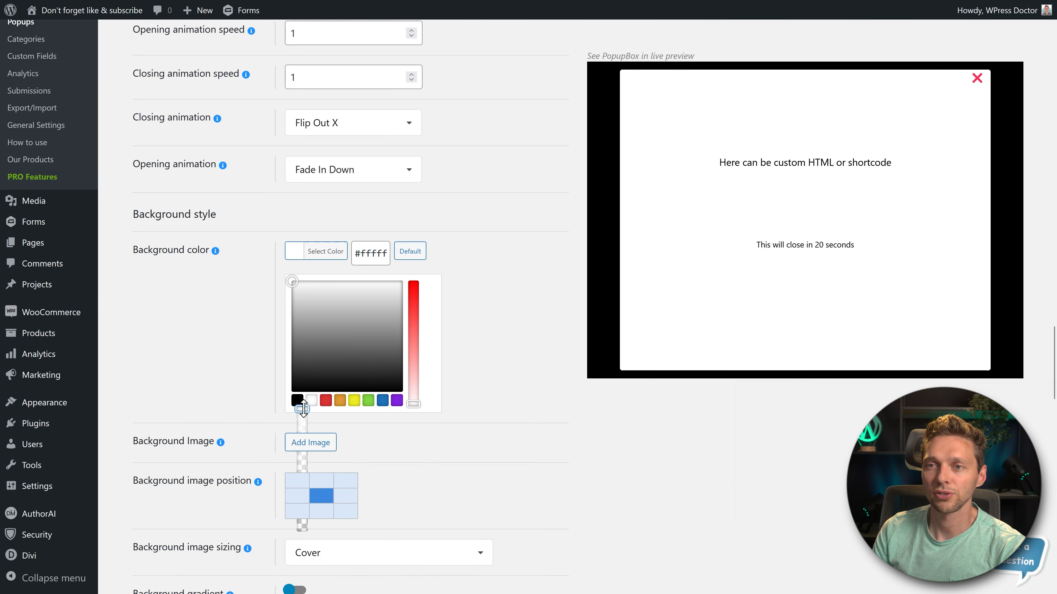
{"action": "mouse_move", "coordinate": [302, 409]}
{"action": "left_mouse_down"}
{"action": "mouse_move", "coordinate": [302, 460]}
{"action": "mouse_move", "coordinate": [302, 422]}
{"action": "left_mouse_up"}
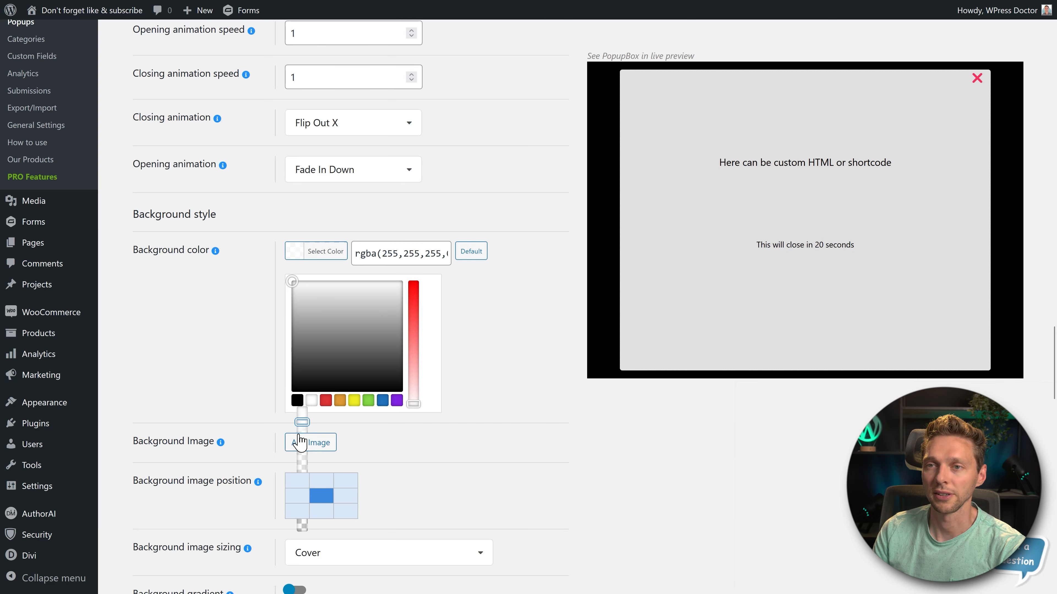
{"action": "left_click", "coordinate": [383, 401]}
{"action": "left_click_drag", "start_coordinate": [361, 275], "coordinate": [301, 249]}
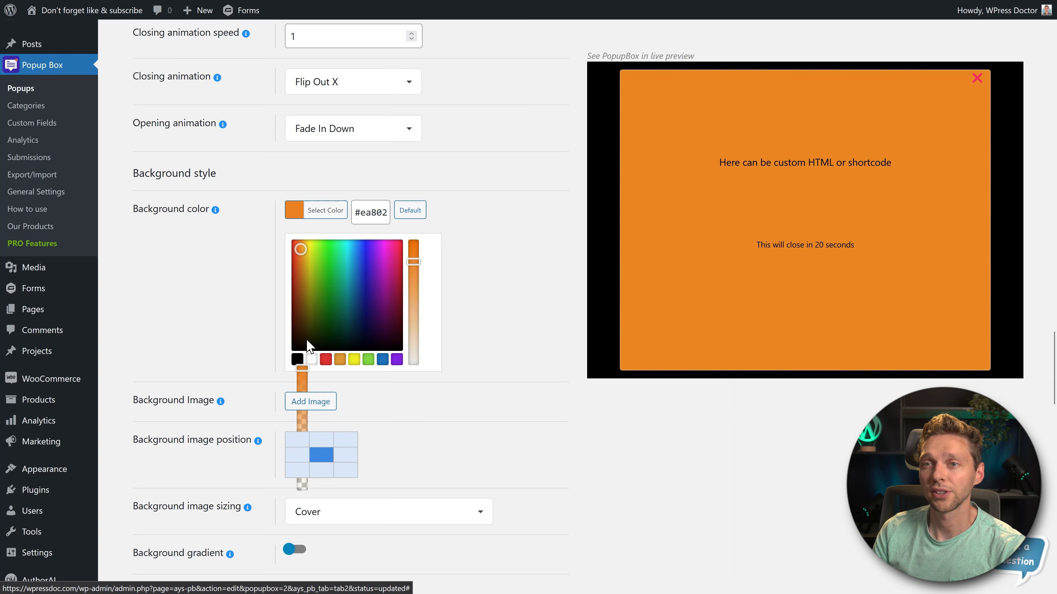
{"action": "left_click", "coordinate": [312, 361]}
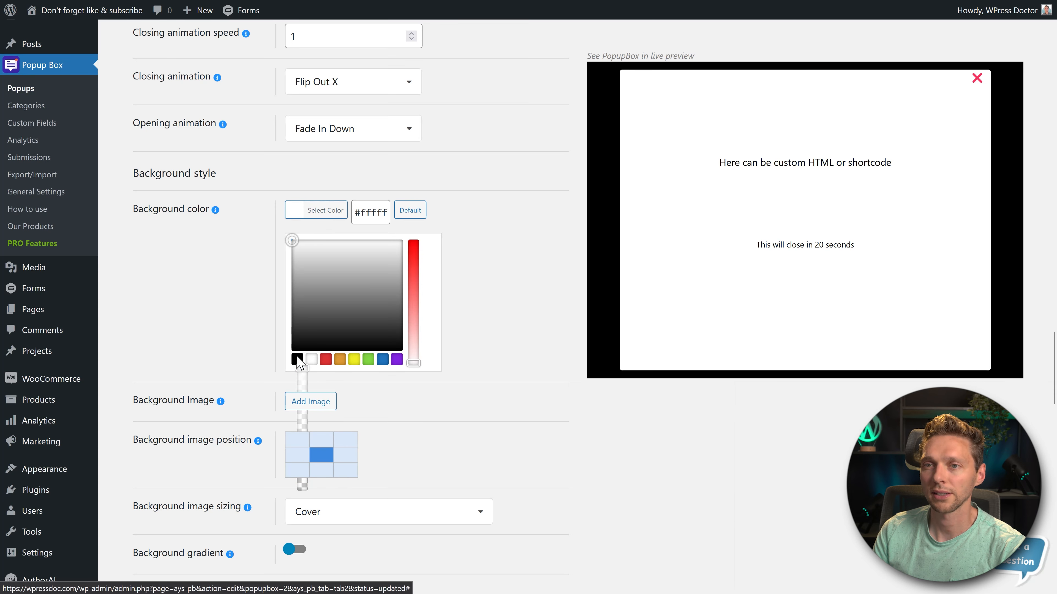
{"action": "left_click_drag", "start_coordinate": [302, 368], "coordinate": [303, 373]}
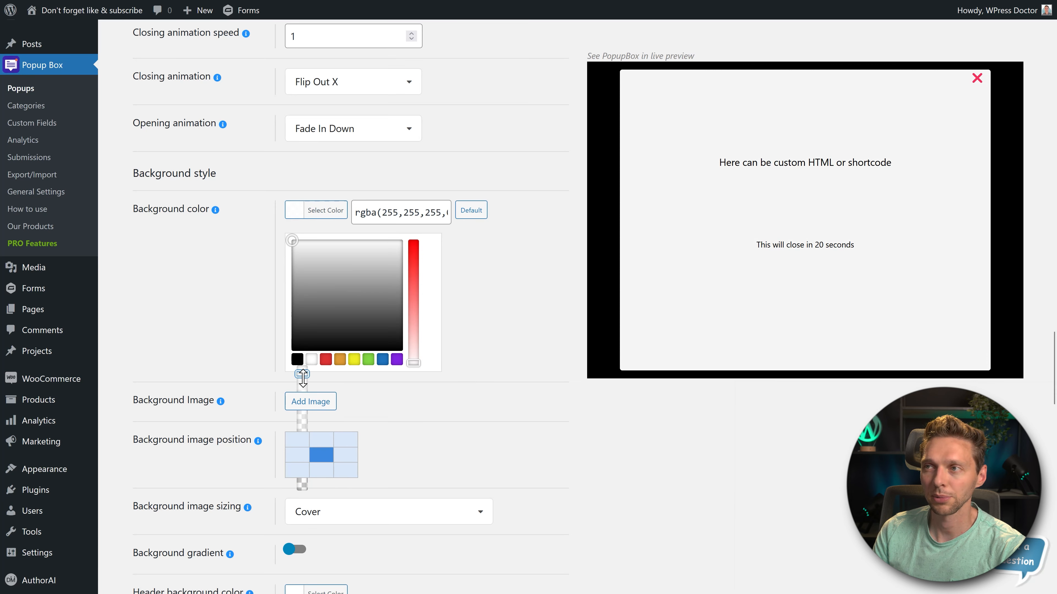
{"action": "left_click", "coordinate": [517, 317]}
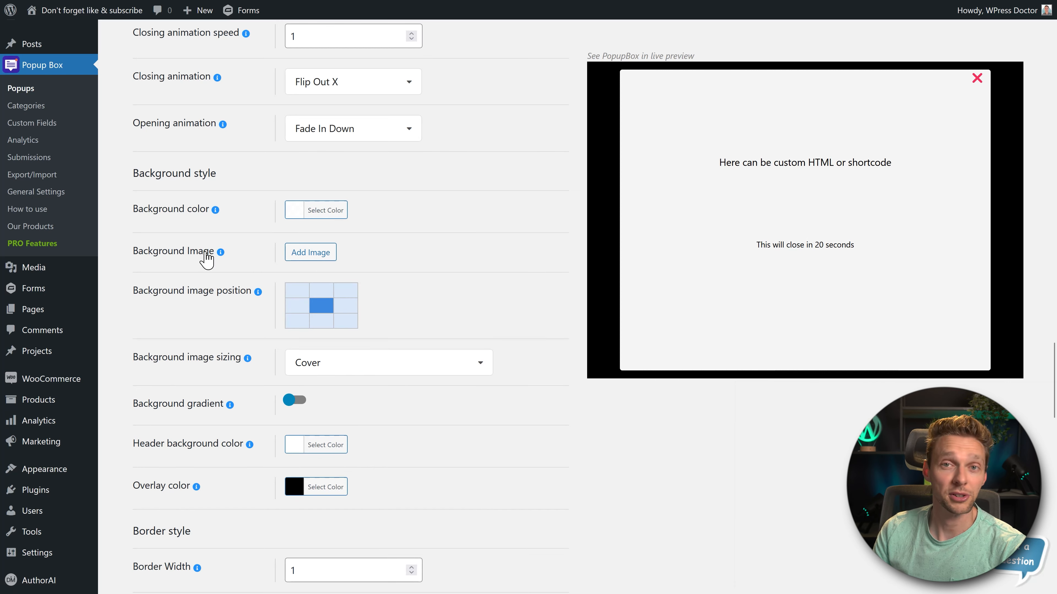
- Try the blue Active Water product photo as the popup's background image in several background image positions
{"action": "left_click", "coordinate": [314, 255]}
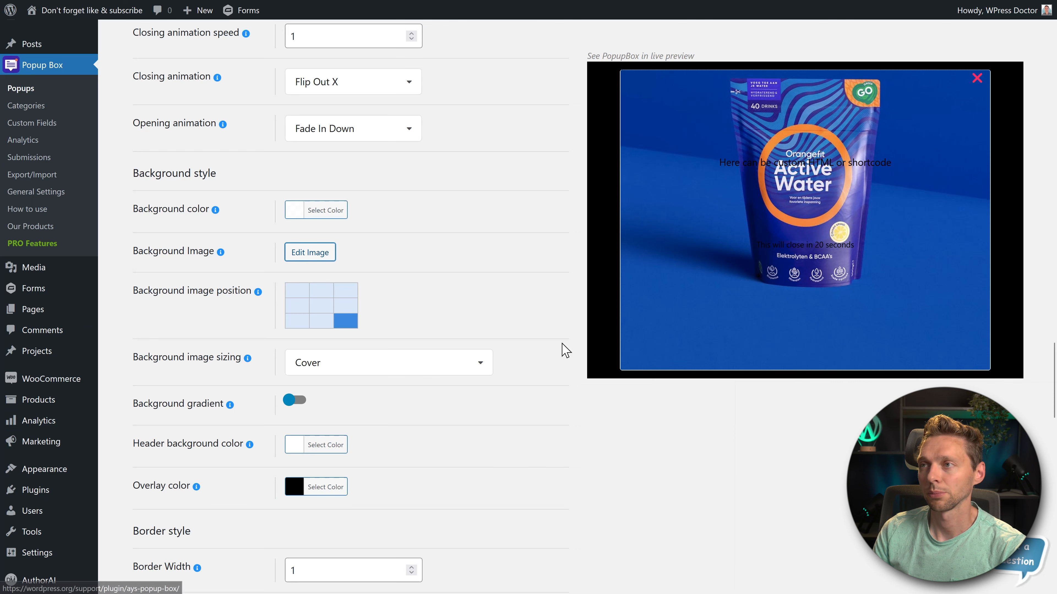
{"action": "left_click", "coordinate": [321, 291]}
{"action": "left_click", "coordinate": [296, 291]}
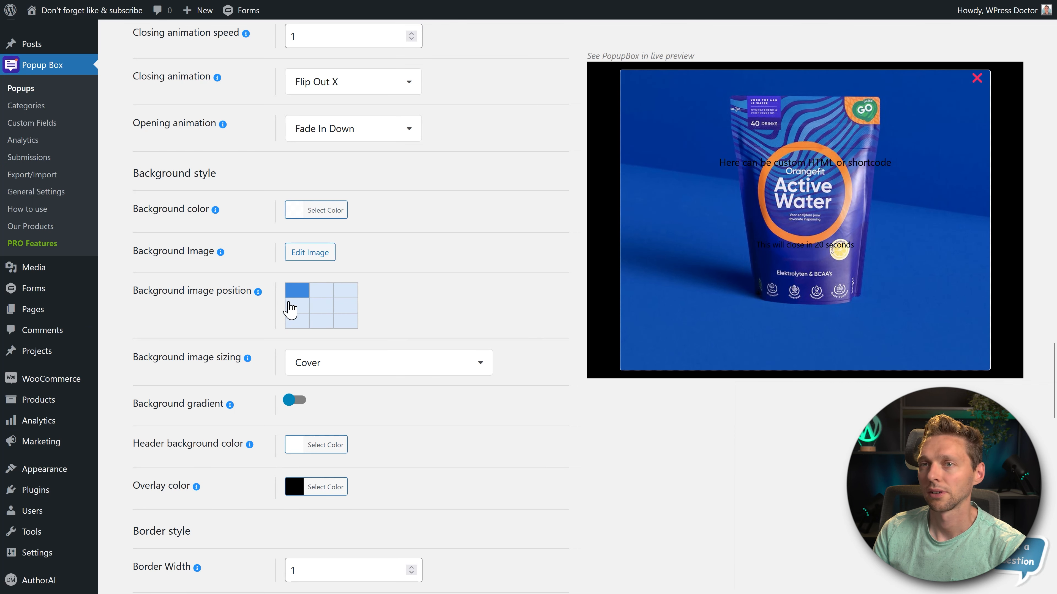
{"action": "left_click", "coordinate": [300, 320]}
{"action": "left_click", "coordinate": [347, 306]}
{"action": "left_click", "coordinate": [297, 306]}
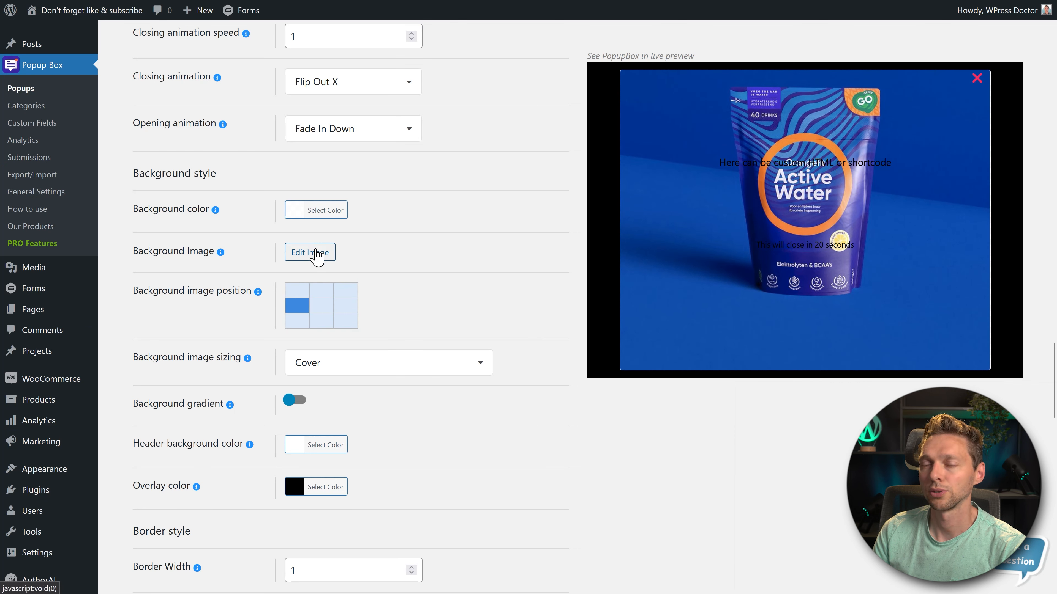
{"action": "left_click", "coordinate": [313, 252]}
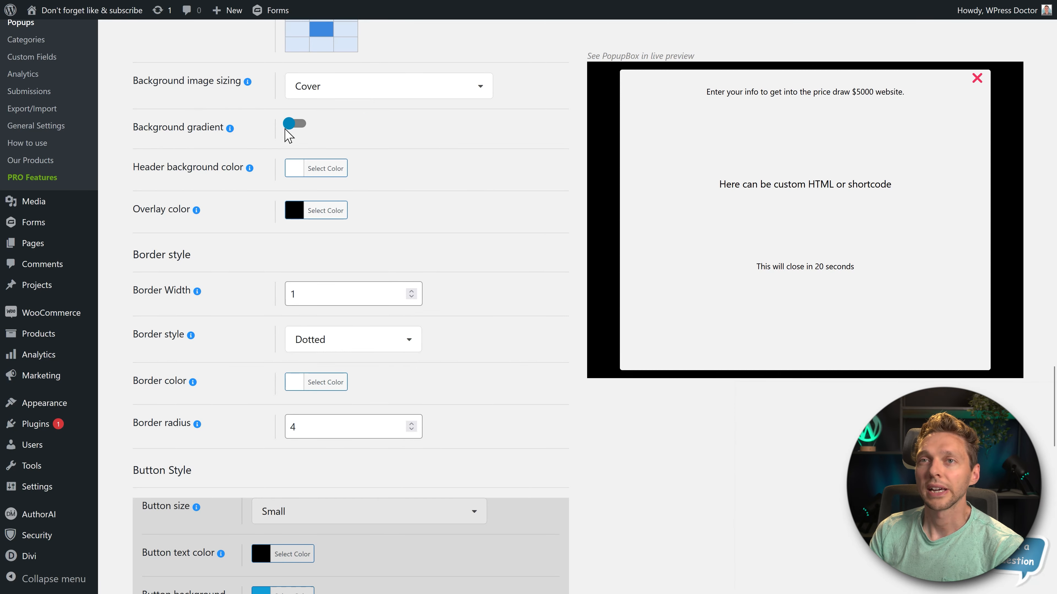
- Try the background gradient in the Horizontal, Diagonal left to right and Diagonal right to left directions, and turn the gradient off
{"action": "left_click", "coordinate": [294, 125]}
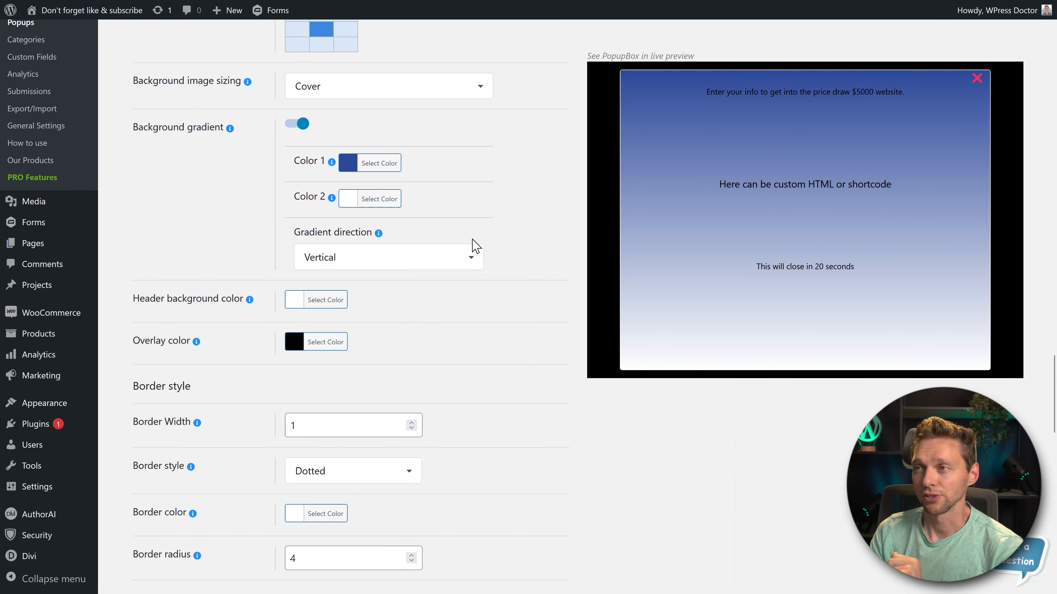
{"action": "left_click", "coordinate": [406, 262]}
{"action": "left_click", "coordinate": [406, 309]}
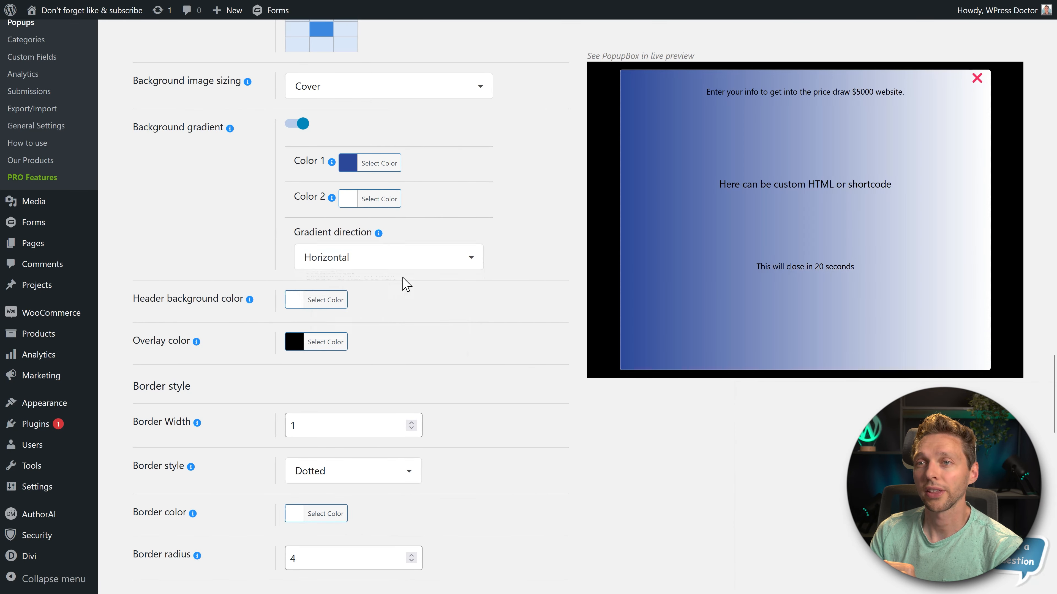
{"action": "left_click", "coordinate": [400, 260]}
{"action": "left_click", "coordinate": [391, 334]}
{"action": "left_click", "coordinate": [405, 260]}
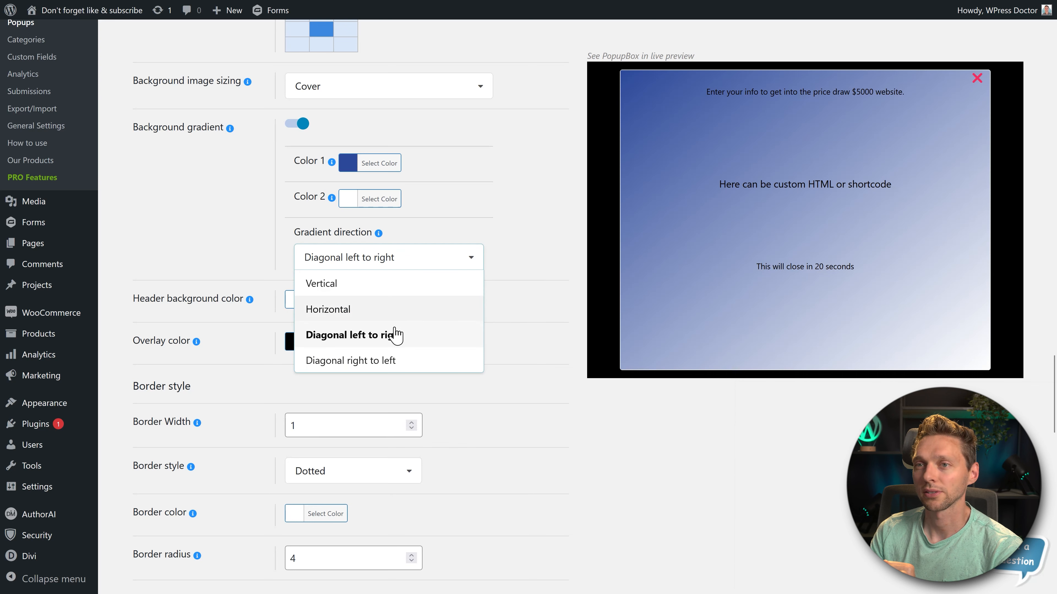
{"action": "left_click", "coordinate": [393, 360]}
{"action": "left_click", "coordinate": [298, 124]}
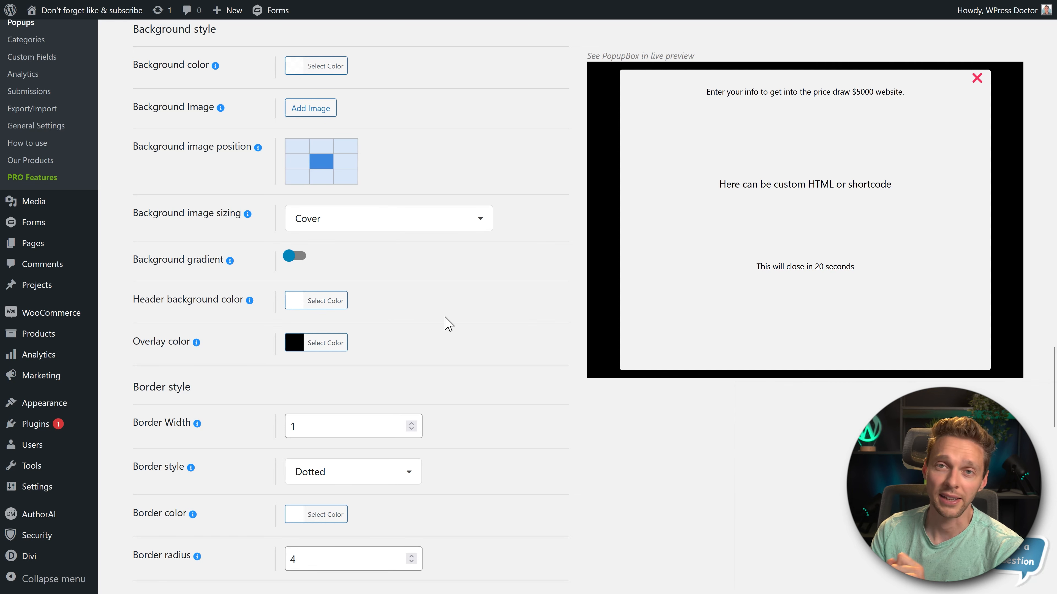
- Reduce the opacity of the black overlay color so the overlay is semi-transparent
{"action": "middle_click", "coordinate": [494, 325]}
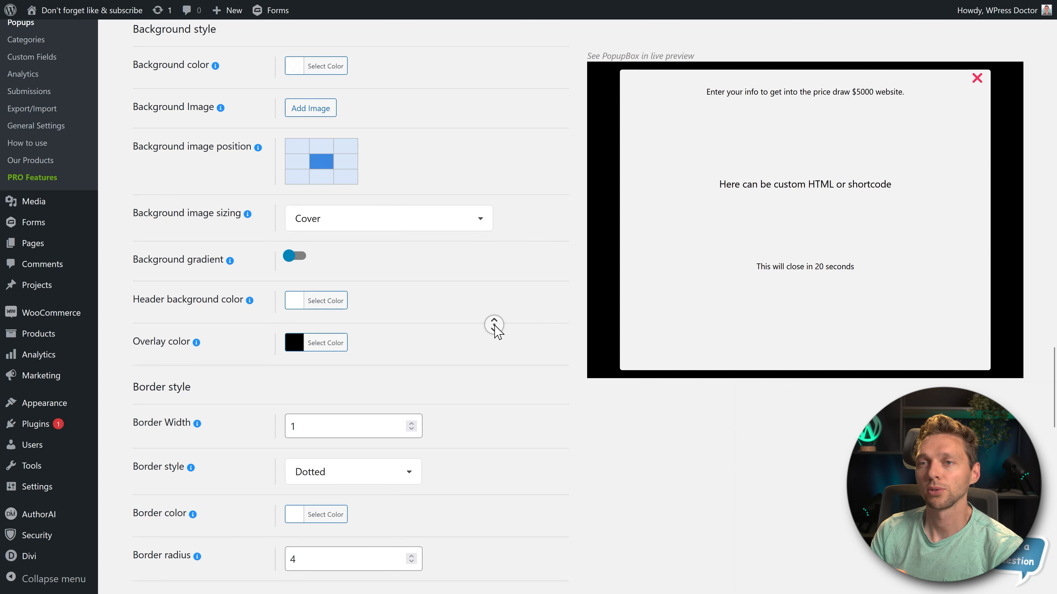
{"action": "scroll", "coordinate": [494, 325], "scroll_direction": "down", "scroll_amount": 1}
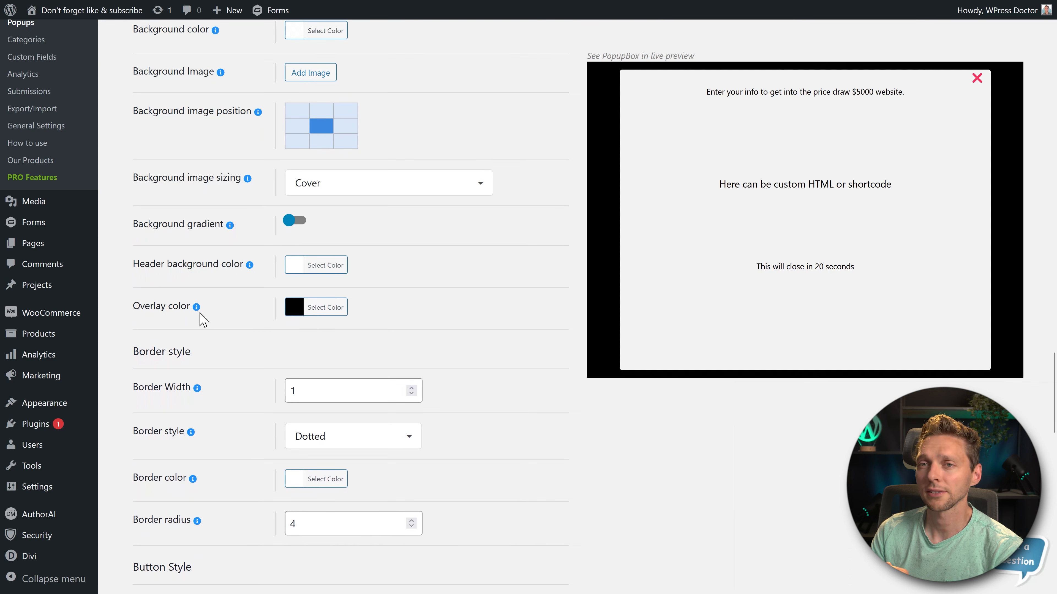
{"action": "left_click", "coordinate": [314, 308]}
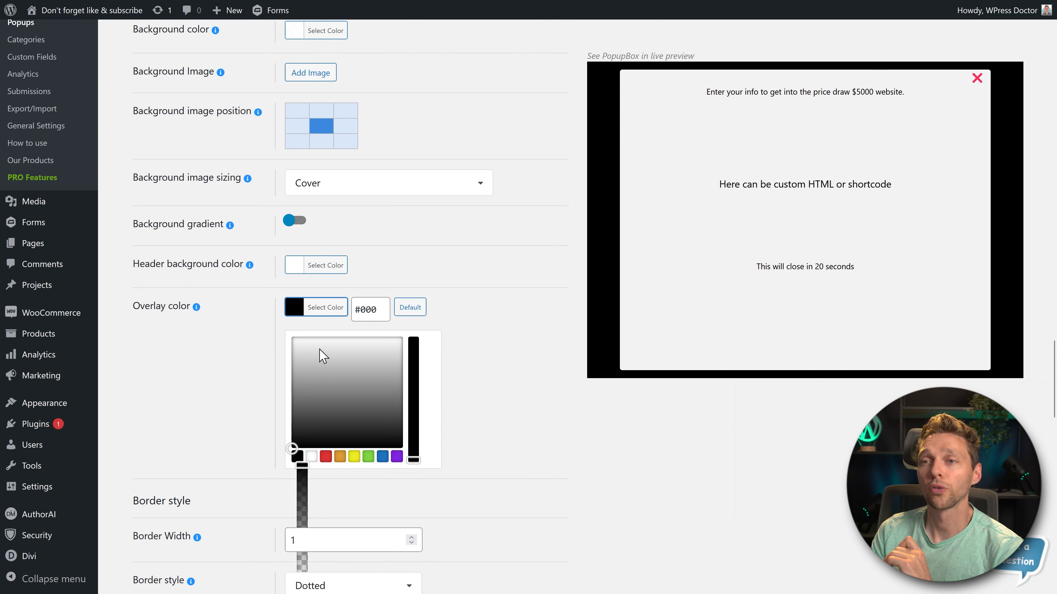
{"action": "left_click_drag", "start_coordinate": [302, 465], "coordinate": [303, 501]}
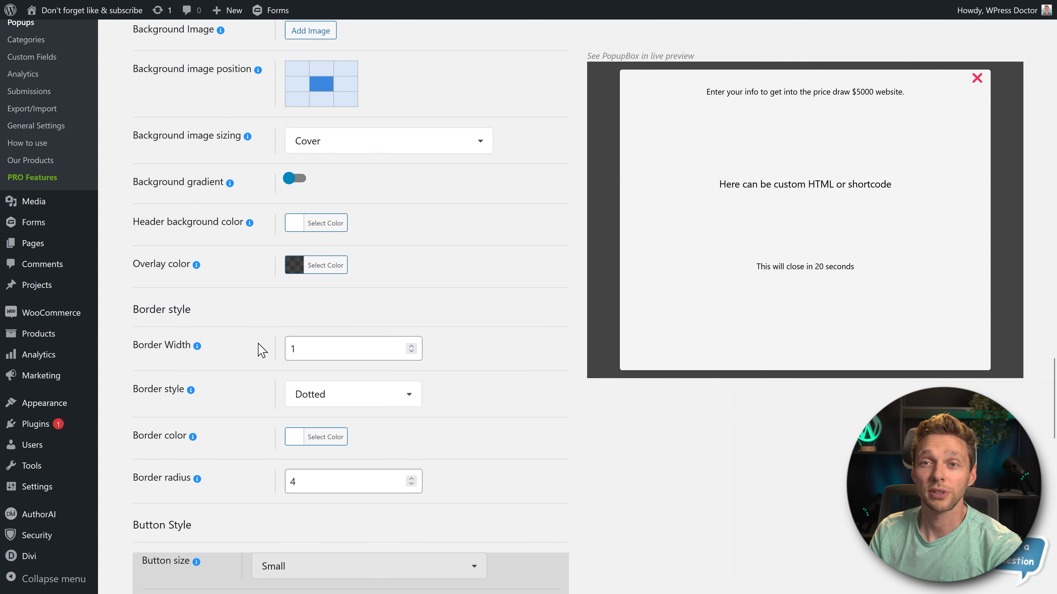
- Try a popup border width of 50 with the Dashed border style
{"action": "left_click_drag", "start_coordinate": [317, 355], "coordinate": [269, 357]}
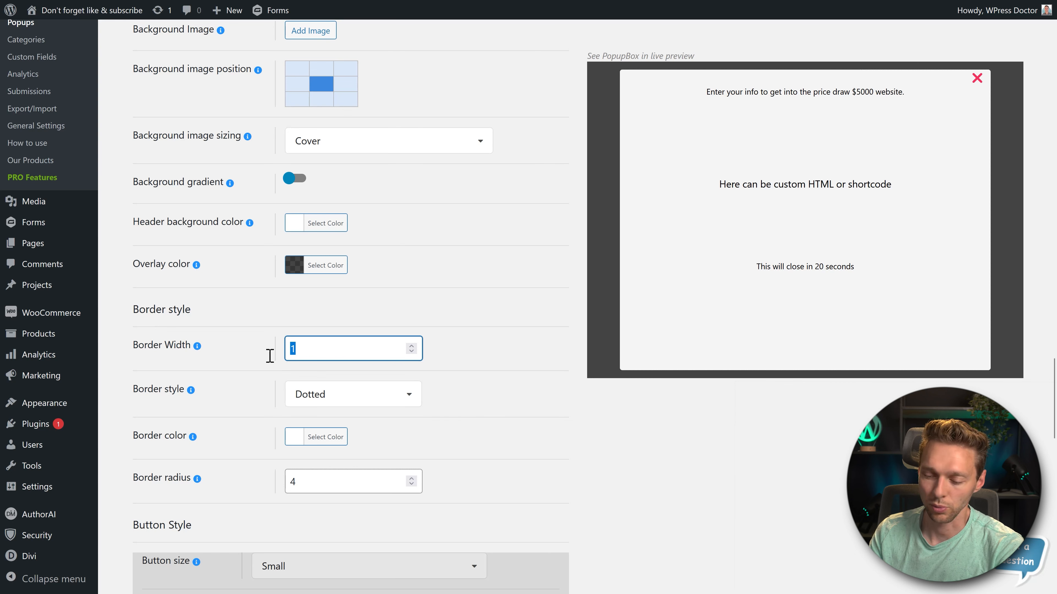
{"action": "type", "text": "50"}
{"action": "left_click", "coordinate": [270, 356]}
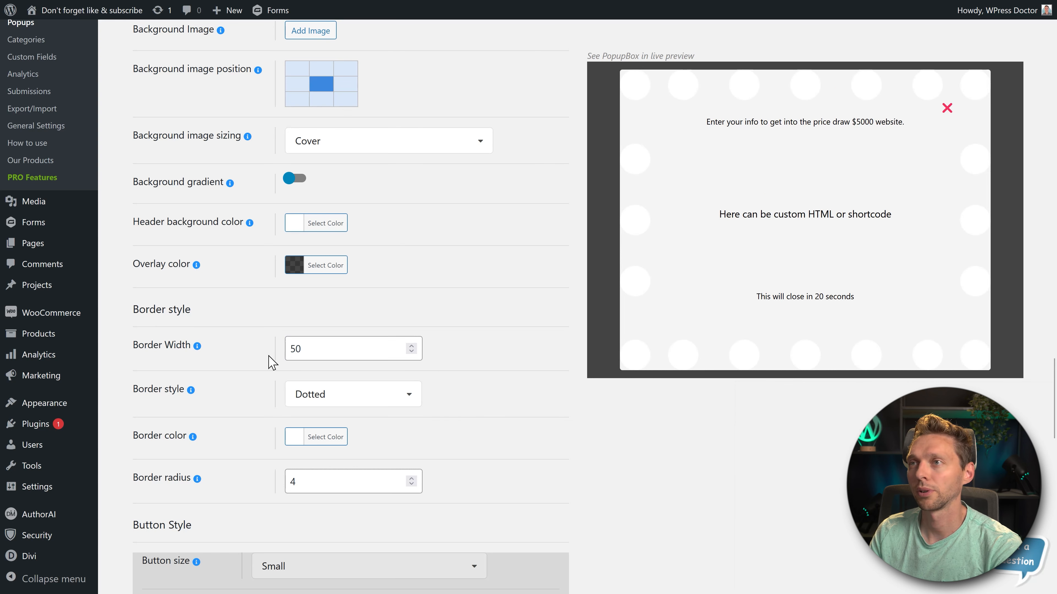
{"action": "left_click", "coordinate": [331, 400]}
{"action": "left_click", "coordinate": [324, 442]}
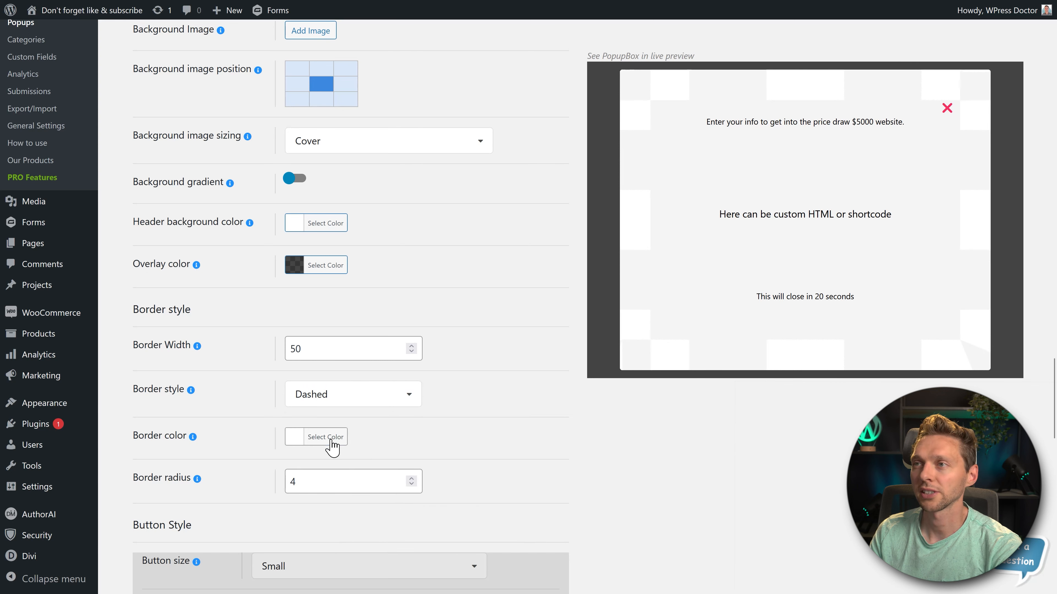
- Set the popup's border color to the red preset color
{"action": "left_click", "coordinate": [331, 440]}
{"action": "left_click", "coordinate": [326, 587]}
{"action": "left_click", "coordinate": [479, 413]}
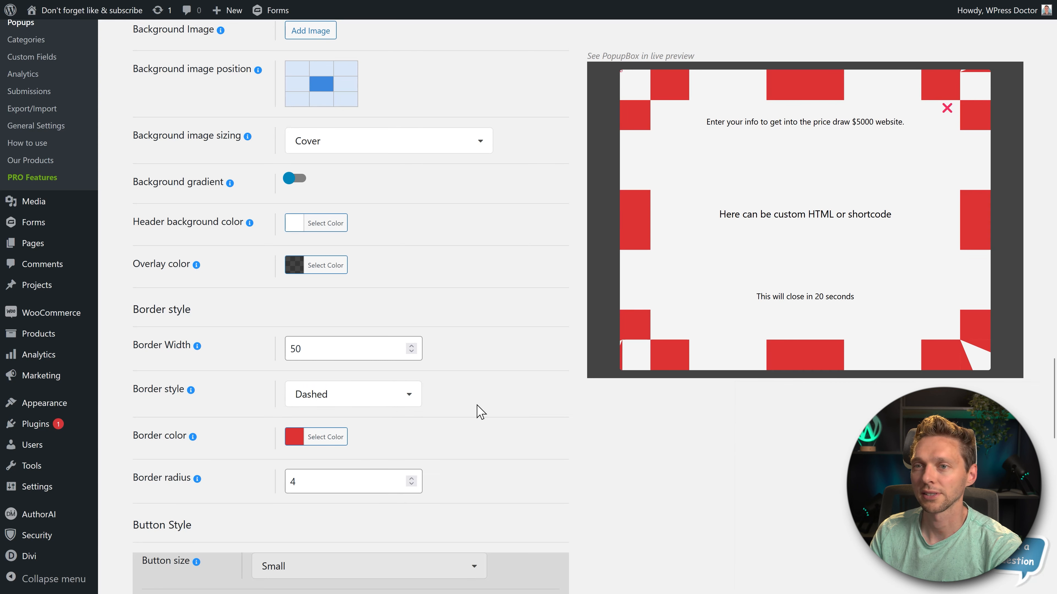
- Try the Double border style and set the popup's border width to 25
{"action": "left_click", "coordinate": [410, 402]}
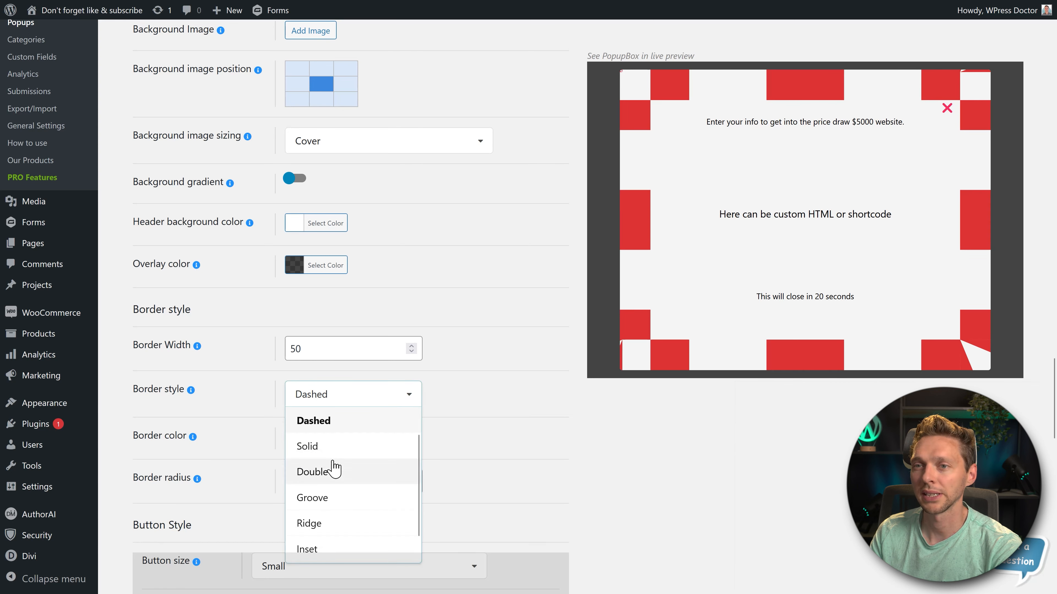
{"action": "left_click", "coordinate": [335, 470]}
{"action": "left_click_drag", "start_coordinate": [330, 348], "coordinate": [281, 366]}
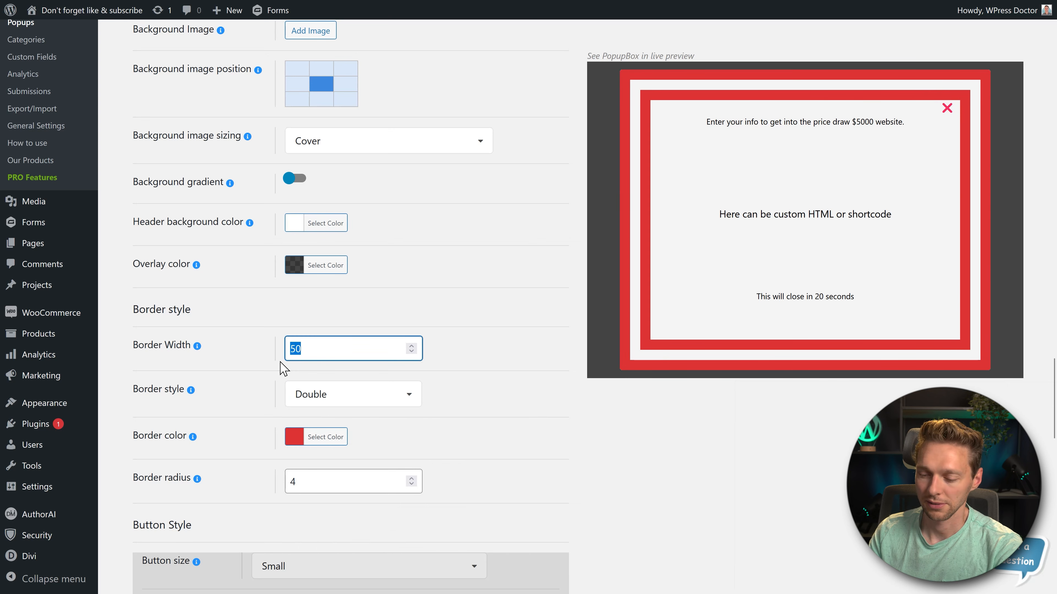
{"action": "type", "text": "25"}
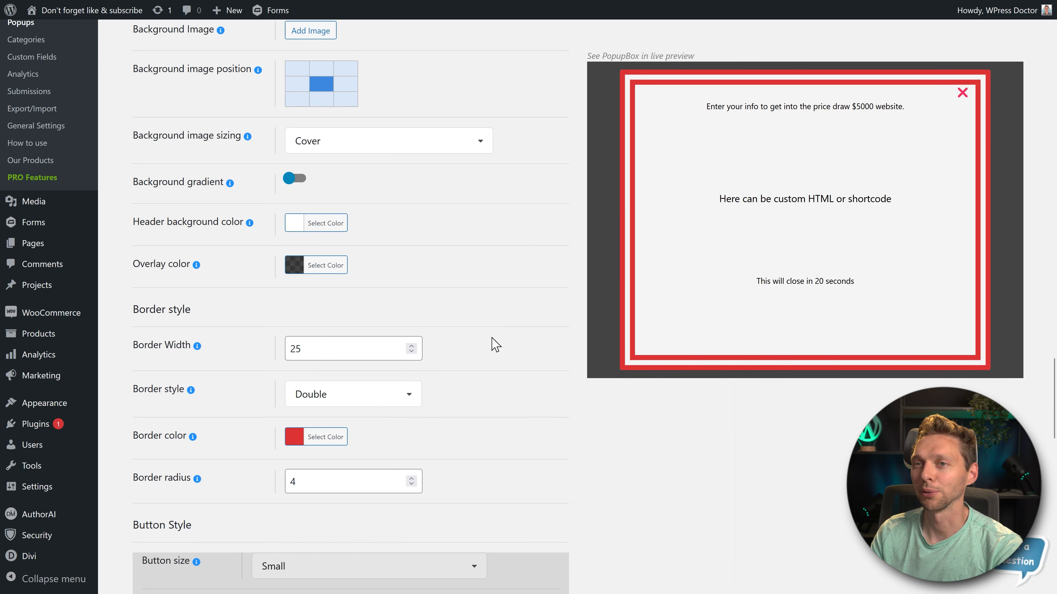
- Try the Outset, Ridge and Double border styles on the popup, and set the border style to Inset
{"action": "left_click", "coordinate": [355, 406]}
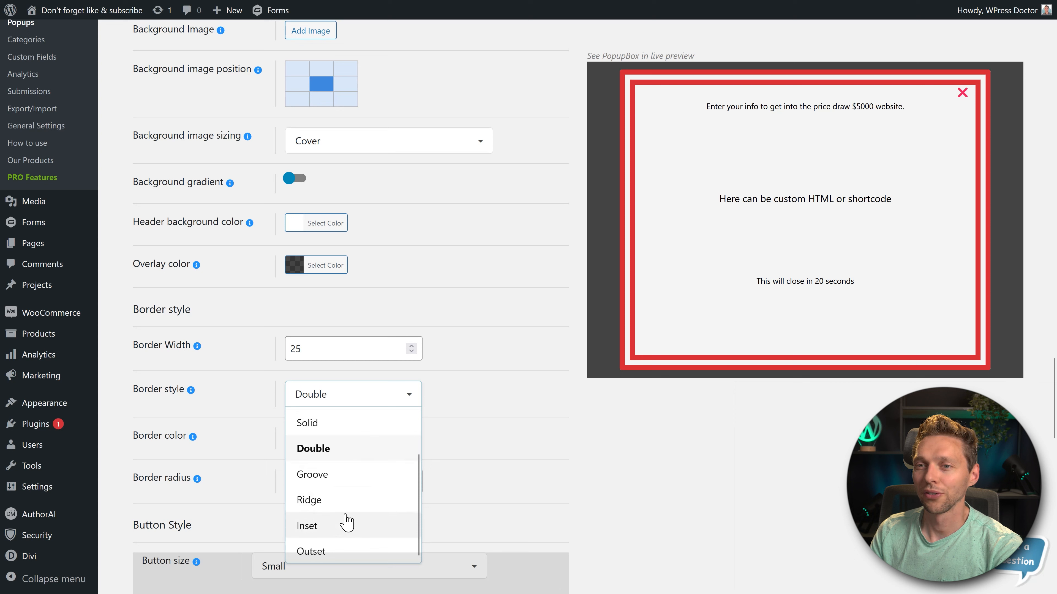
{"action": "middle_click", "coordinate": [346, 506]}
{"action": "left_click", "coordinate": [337, 550]}
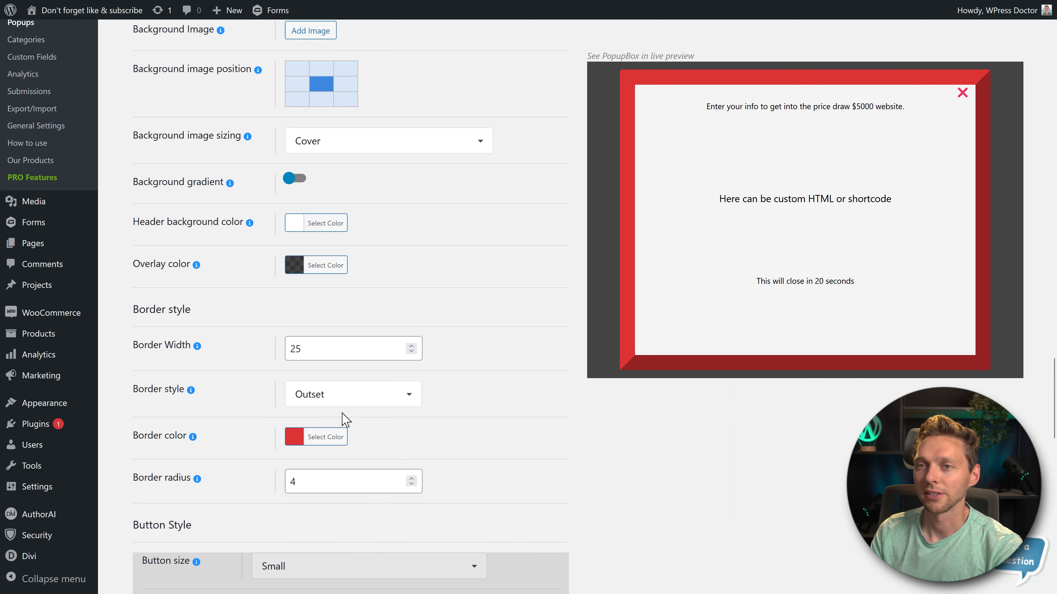
{"action": "left_click", "coordinate": [401, 401]}
{"action": "left_click", "coordinate": [327, 526]}
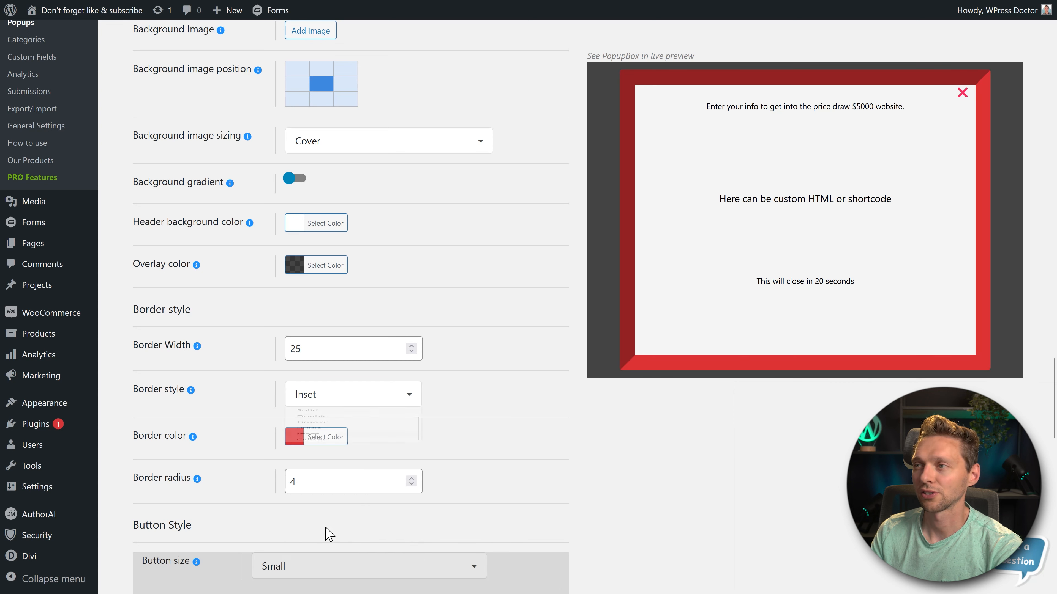
{"action": "left_click", "coordinate": [335, 402]}
{"action": "left_click", "coordinate": [325, 501]}
{"action": "left_click", "coordinate": [335, 397]}
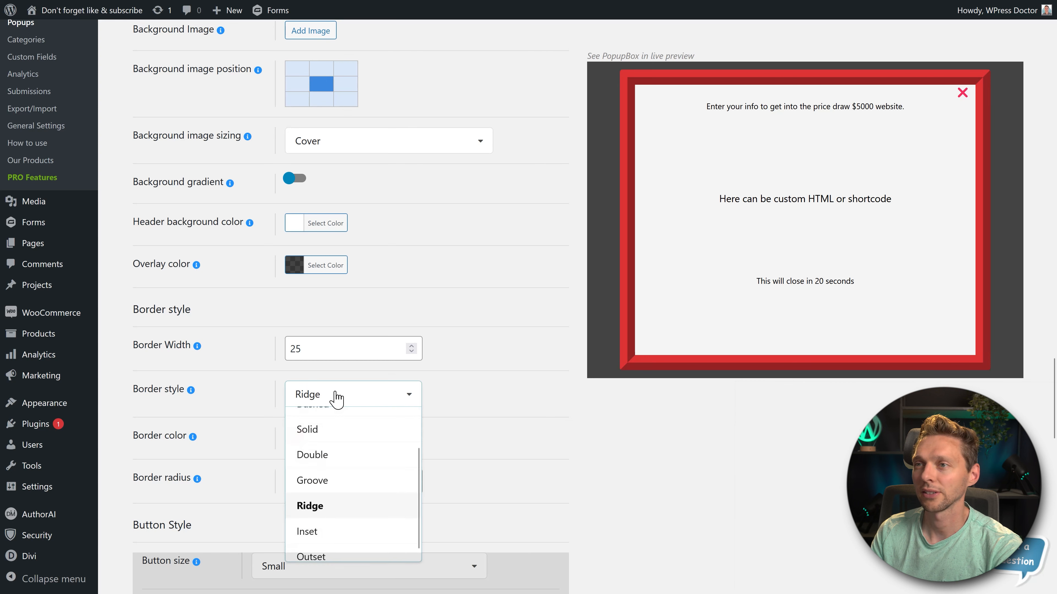
{"action": "left_click", "coordinate": [329, 454]}
{"action": "left_click", "coordinate": [327, 401]}
{"action": "left_click", "coordinate": [327, 526]}
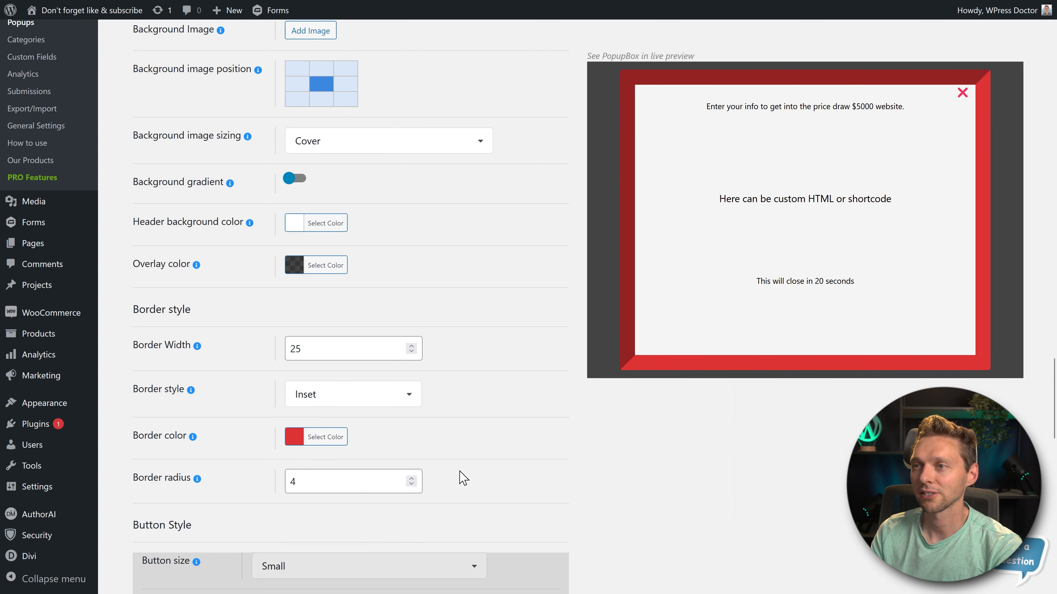
- Set the popup's border radius to 10
{"action": "middle_click", "coordinate": [513, 312]}
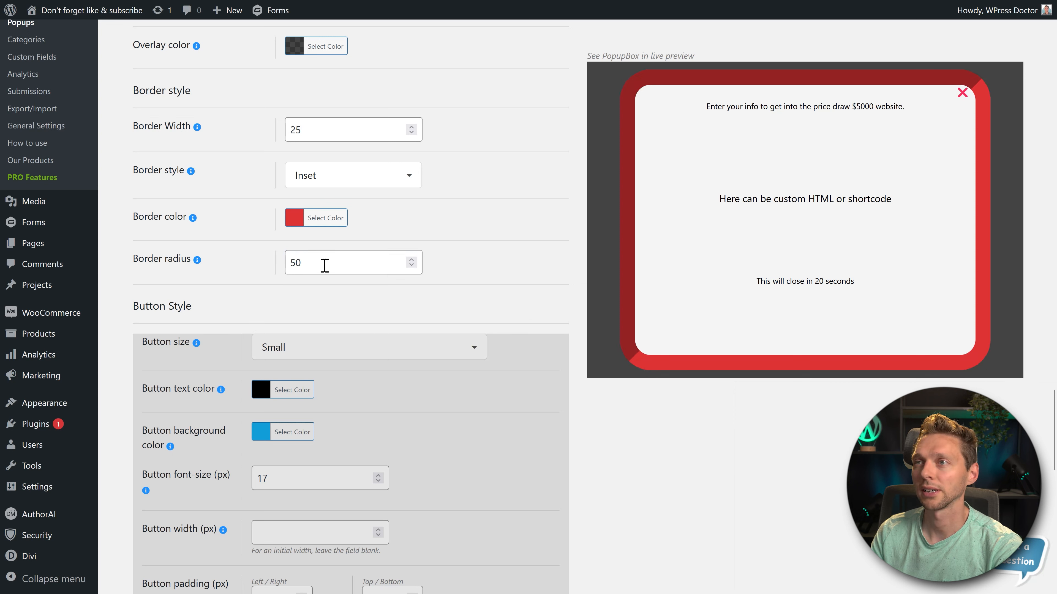
{"action": "left_click_drag", "start_coordinate": [322, 265], "coordinate": [278, 278]}
{"action": "type", "text": "10"}
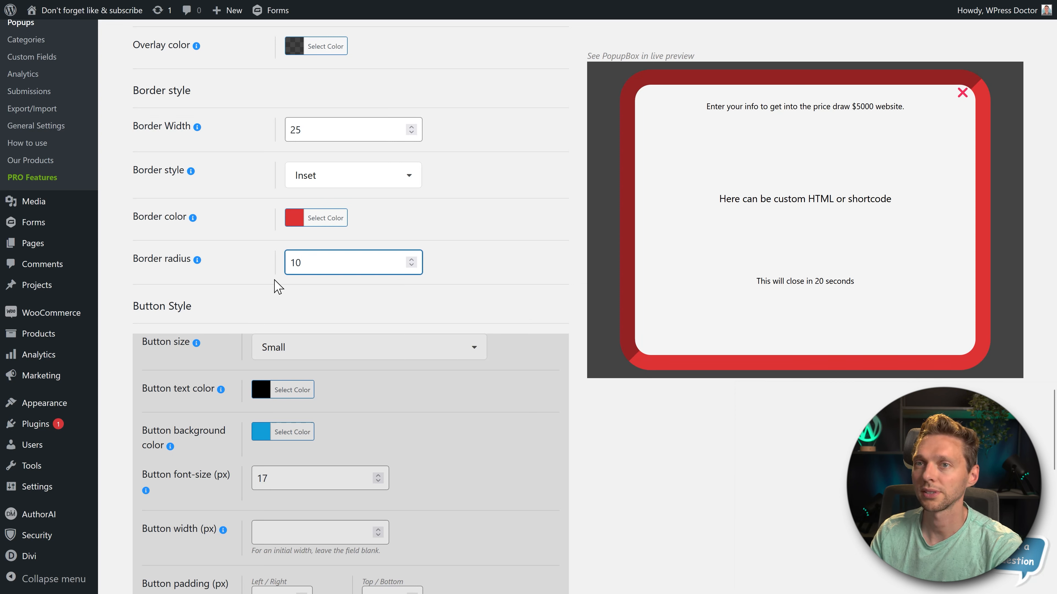
{"action": "left_click", "coordinate": [256, 249]}
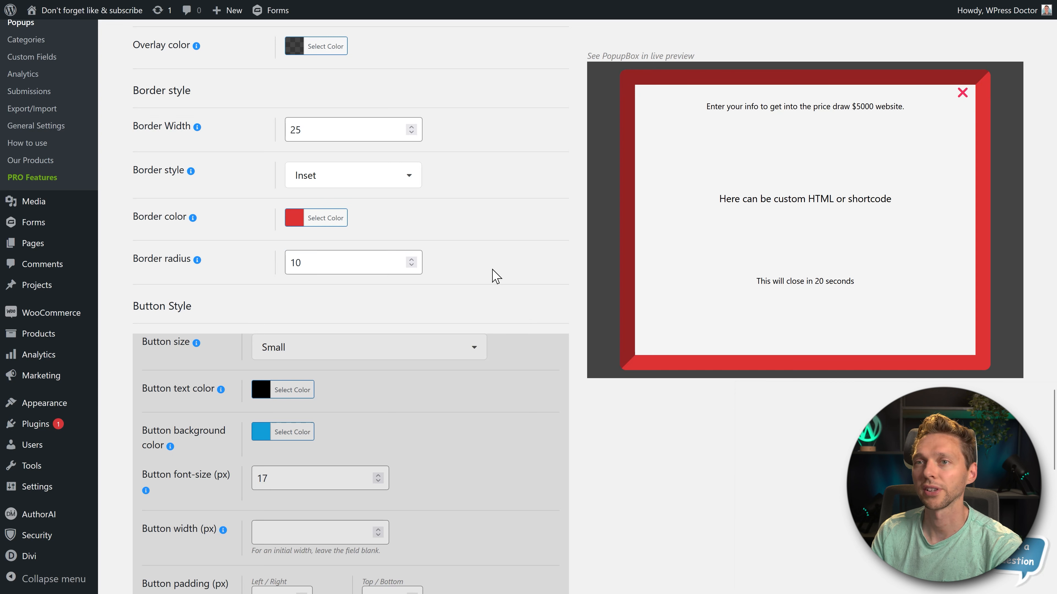
- Examine the Button Style options and the close button's image, color, hover color and size settings
{"action": "scroll", "coordinate": [531, 275], "scroll_direction": "down", "scroll_amount": 3}
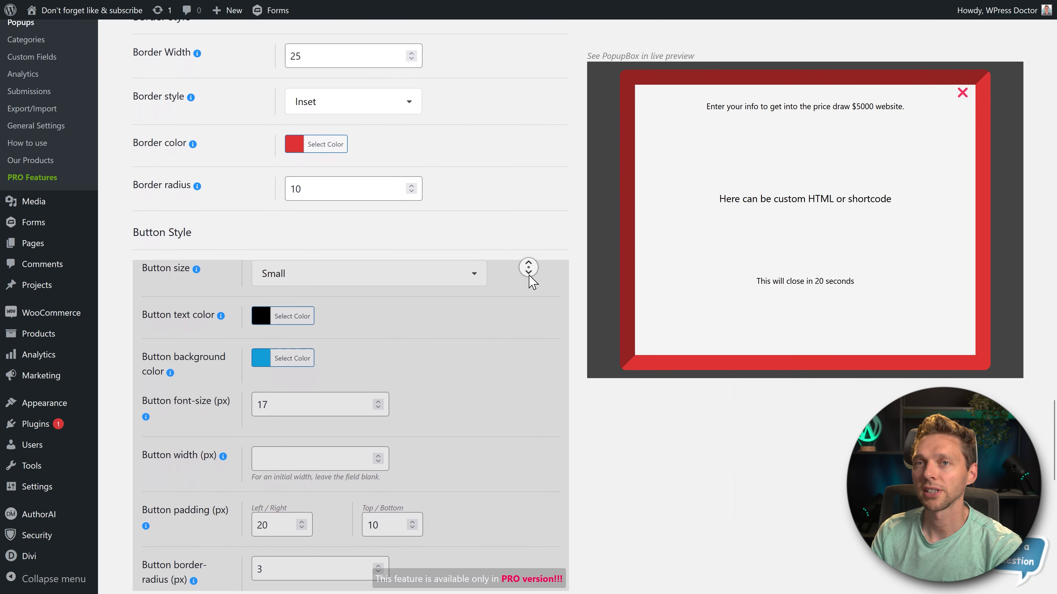
{"action": "middle_click", "coordinate": [533, 285]}
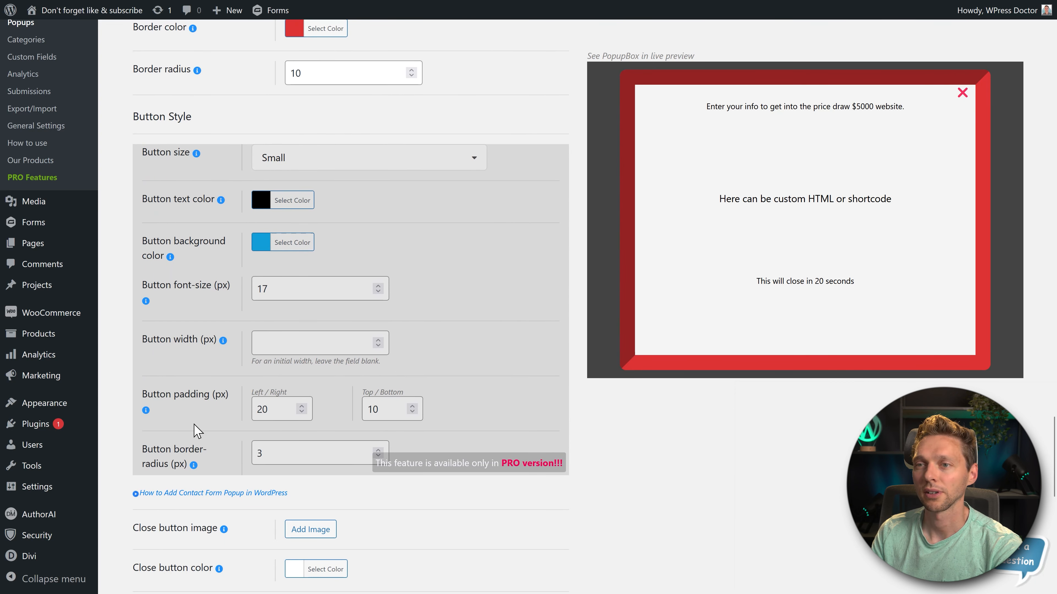
{"action": "middle_click", "coordinate": [611, 398]}
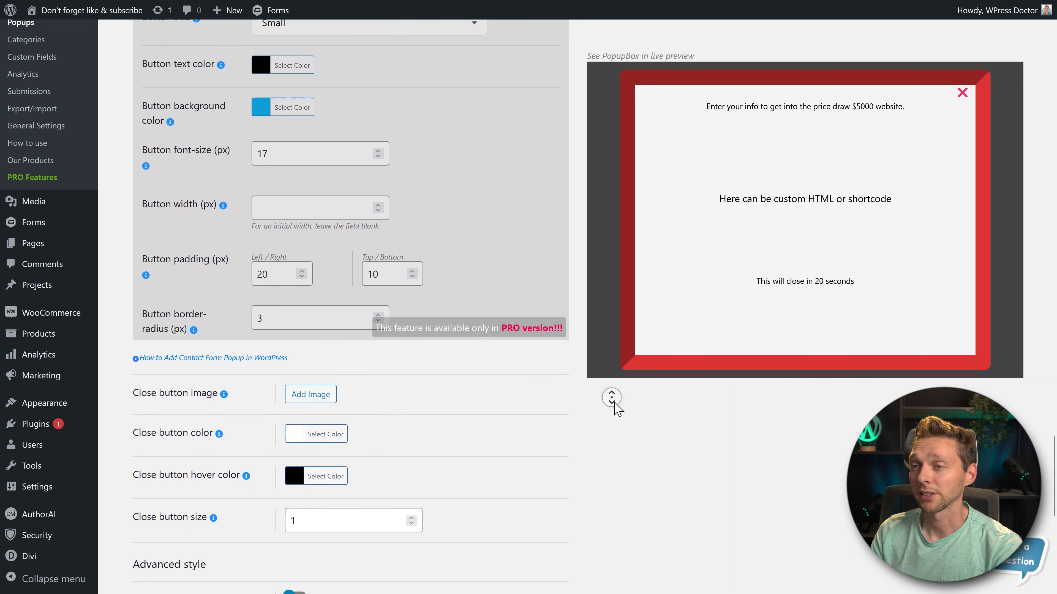
{"action": "middle_click", "coordinate": [613, 410]}
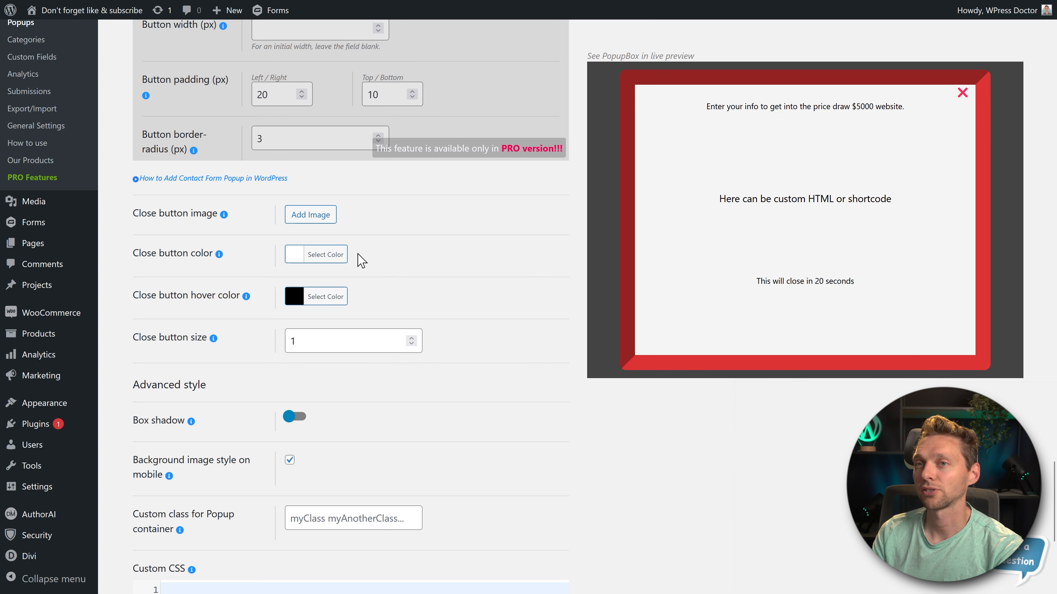
{"action": "middle_click", "coordinate": [460, 233]}
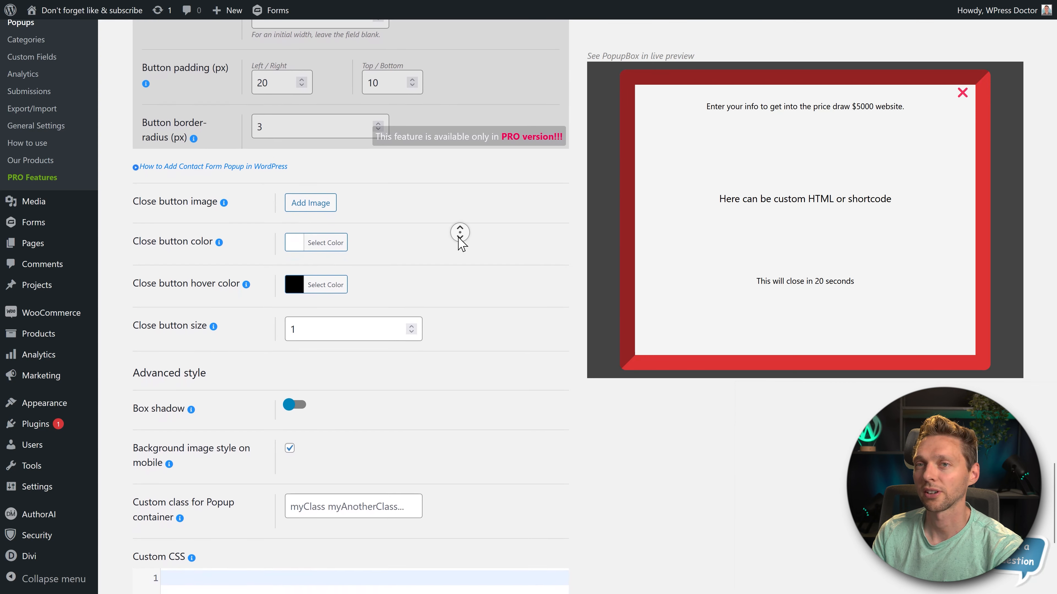
{"action": "middle_click", "coordinate": [458, 238]}
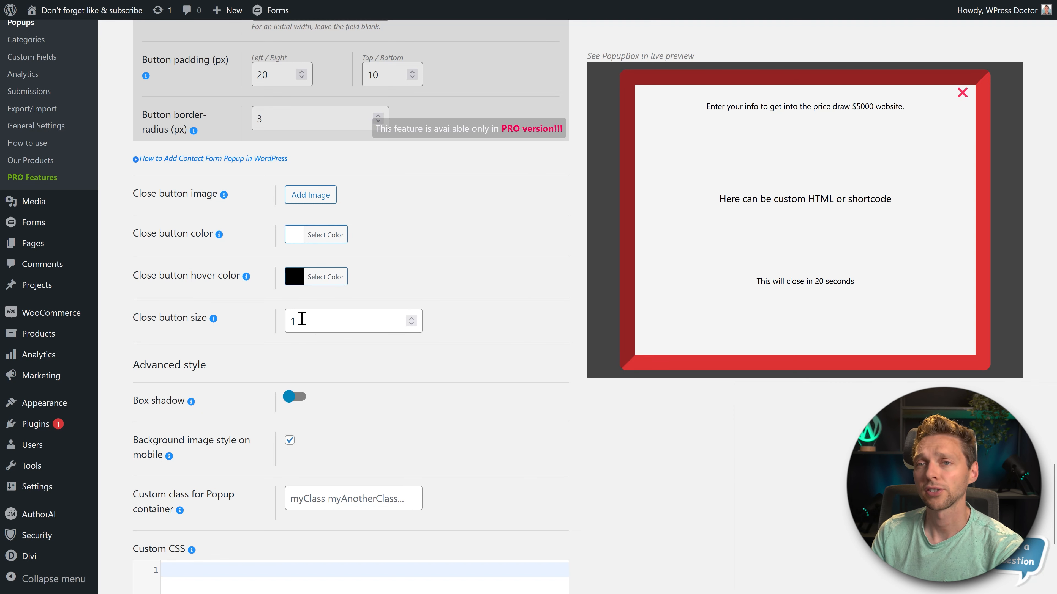
{"action": "scroll", "coordinate": [408, 354], "scroll_direction": "down", "scroll_amount": 3}
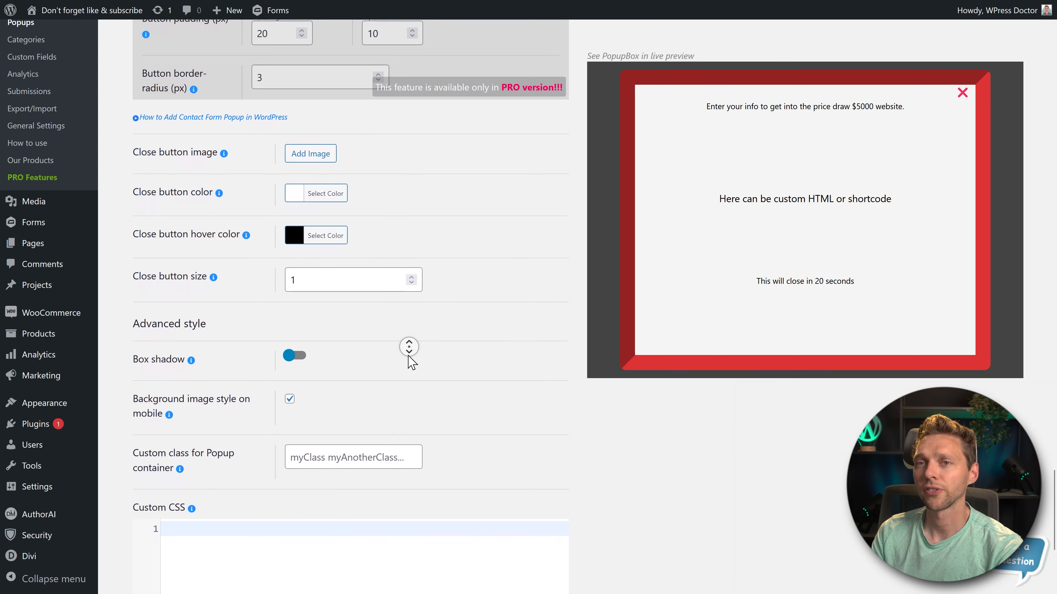
- Try a white box shadow around the popup, and turn the box shadow off
{"action": "left_click", "coordinate": [295, 277]}
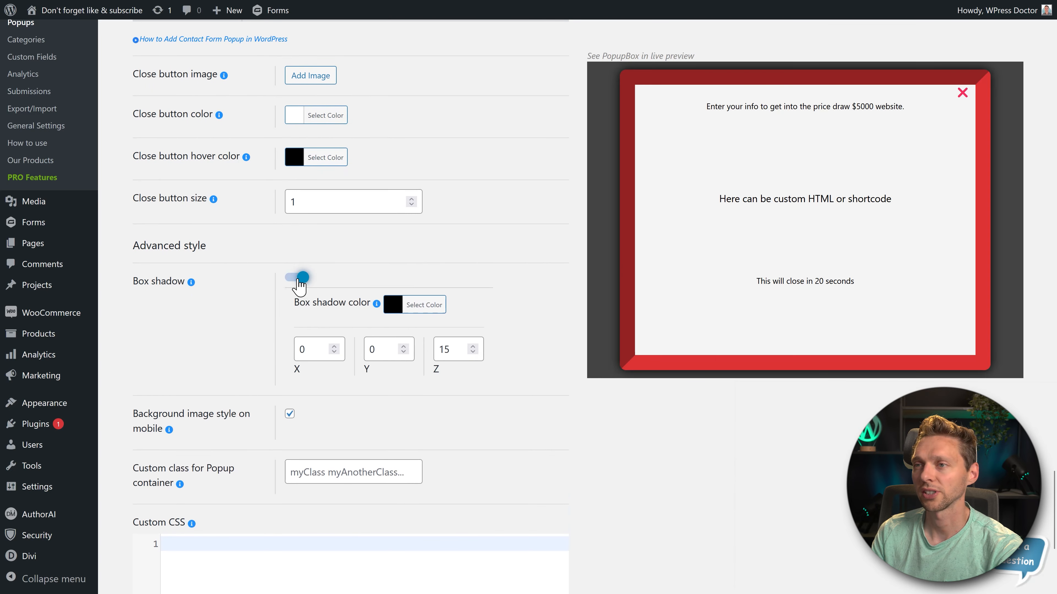
{"action": "scroll", "coordinate": [428, 243], "scroll_direction": "down", "scroll_amount": 2}
{"action": "left_click", "coordinate": [331, 296]}
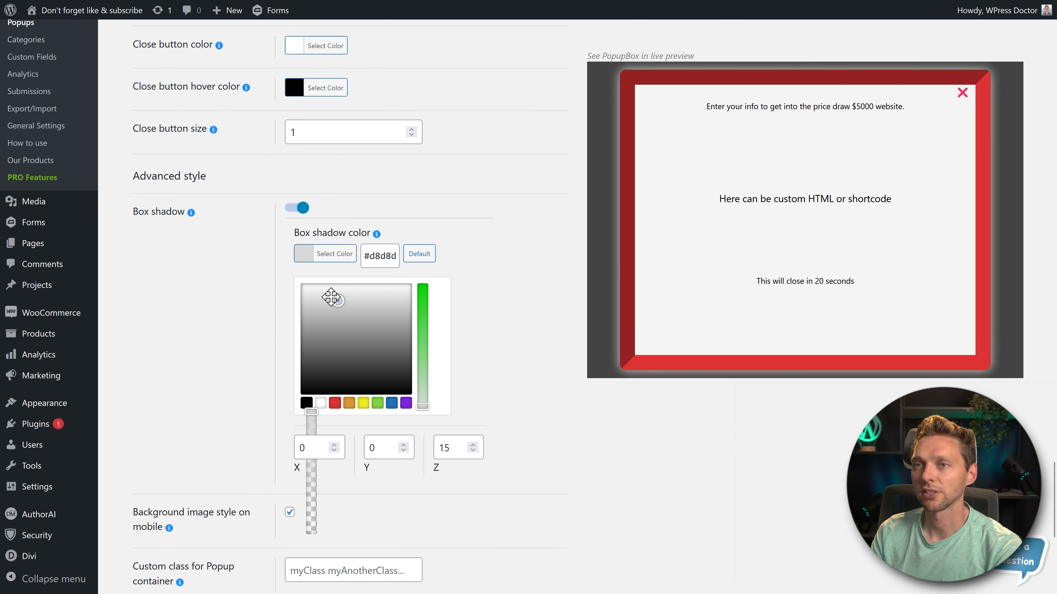
{"action": "left_click", "coordinate": [291, 277]}
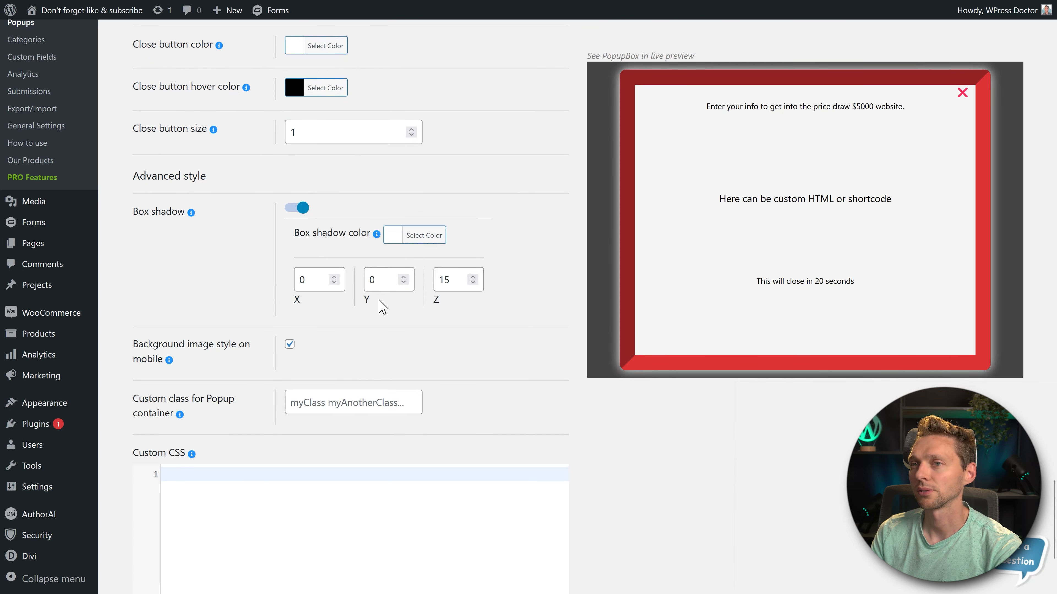
{"action": "left_click", "coordinate": [302, 211]}
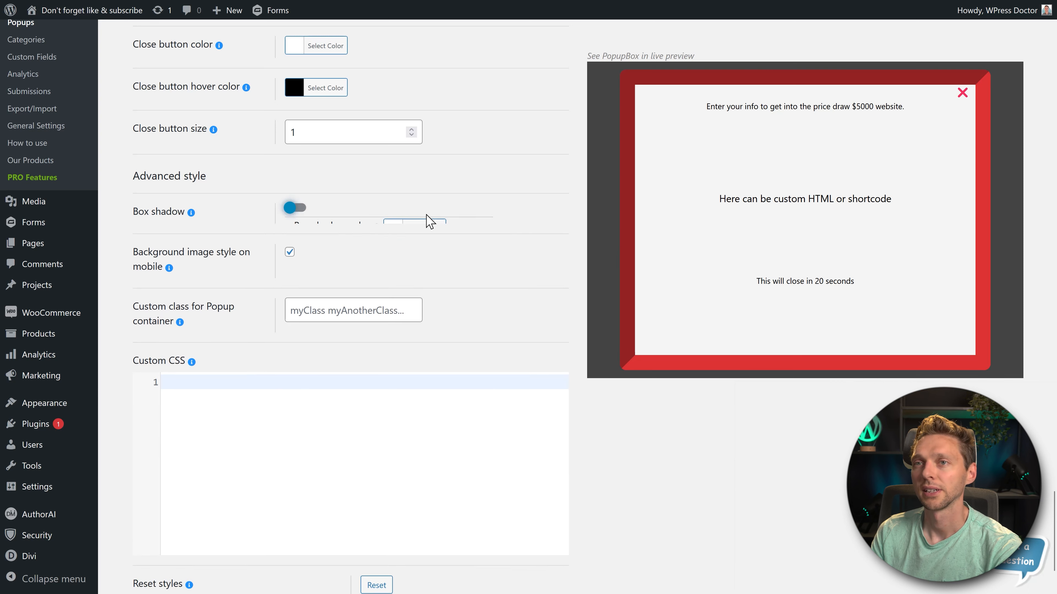
- Examine the Advanced style options for the mobile background image, the popup container's custom class and the custom CSS
{"action": "middle_click", "coordinate": [536, 227]}
{"action": "scroll", "coordinate": [534, 234], "scroll_direction": "down", "scroll_amount": 2}
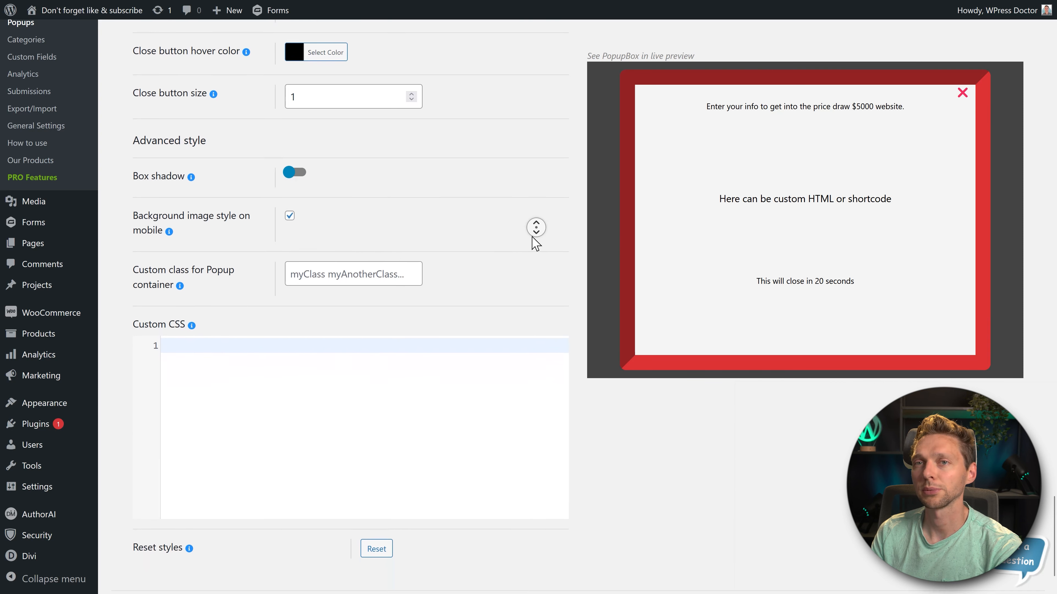
{"action": "middle_click", "coordinate": [532, 239]}
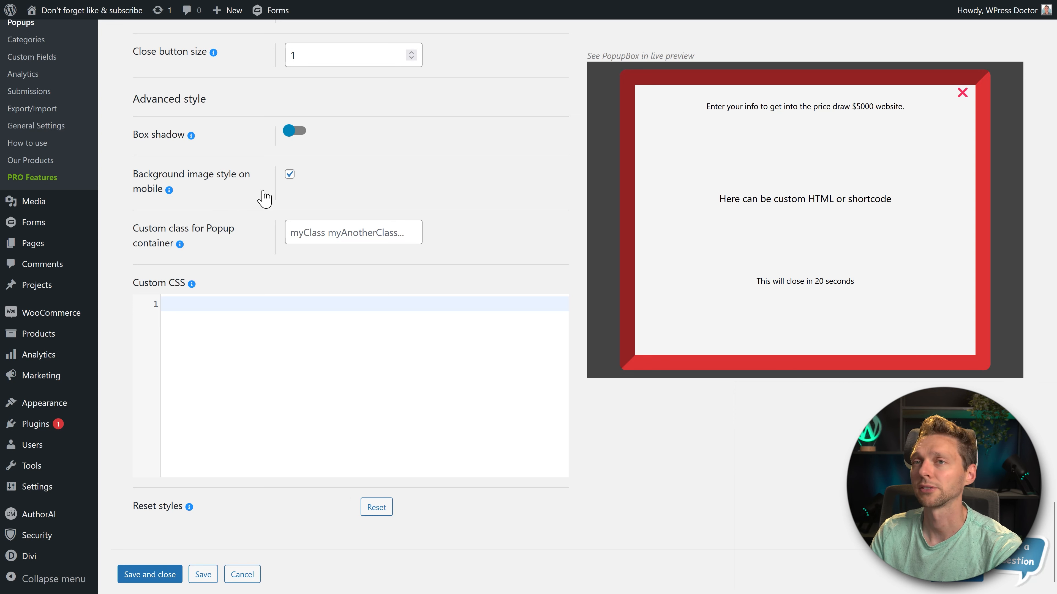
{"action": "middle_click", "coordinate": [534, 170]}
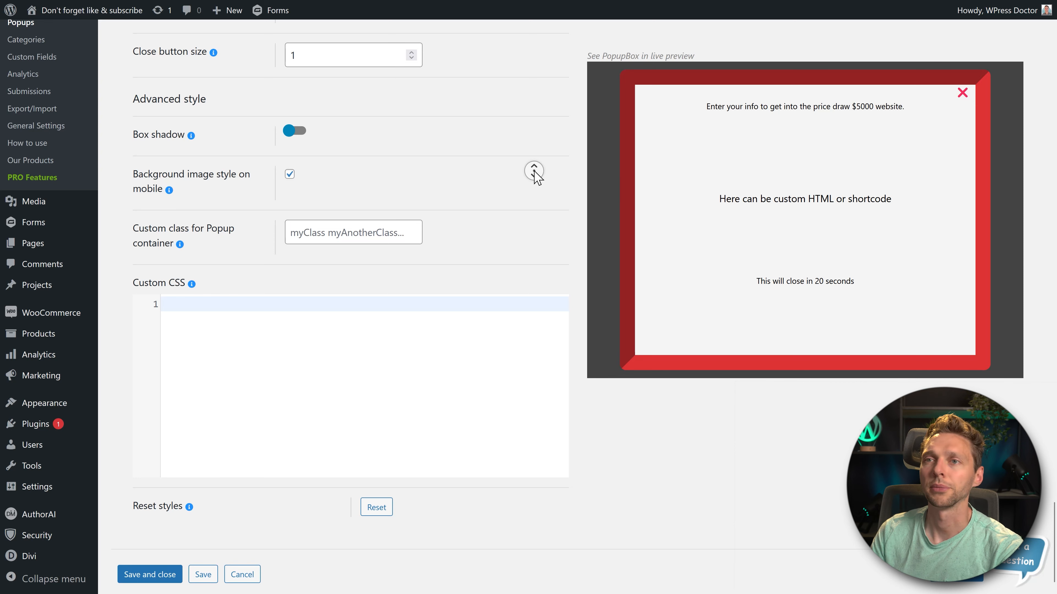
{"action": "scroll", "coordinate": [536, 181], "scroll_direction": "down", "scroll_amount": 1}
{"action": "middle_click", "coordinate": [535, 183]}
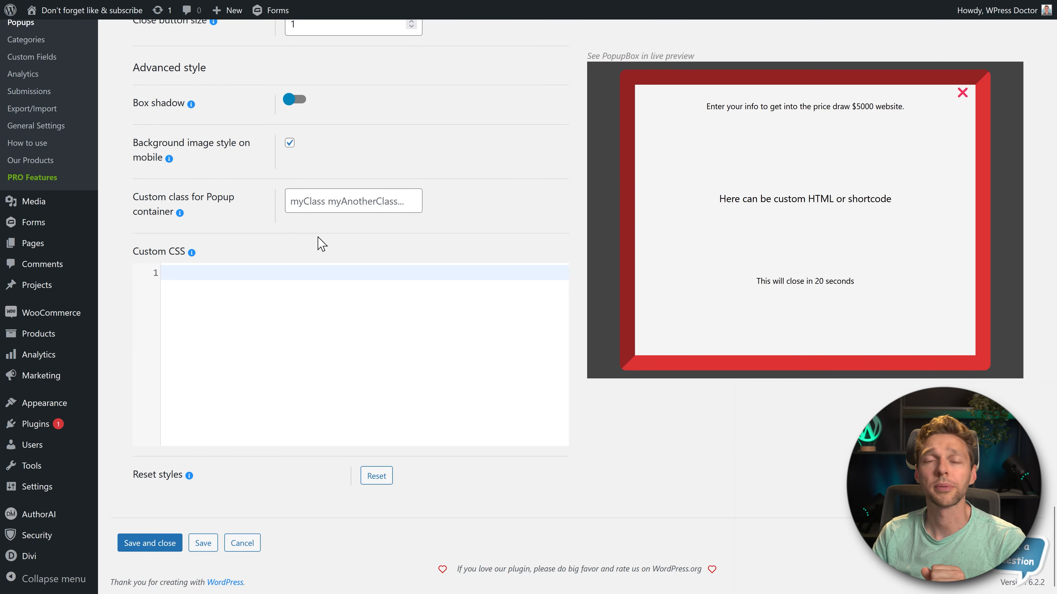
{"action": "left_click", "coordinate": [318, 211]}
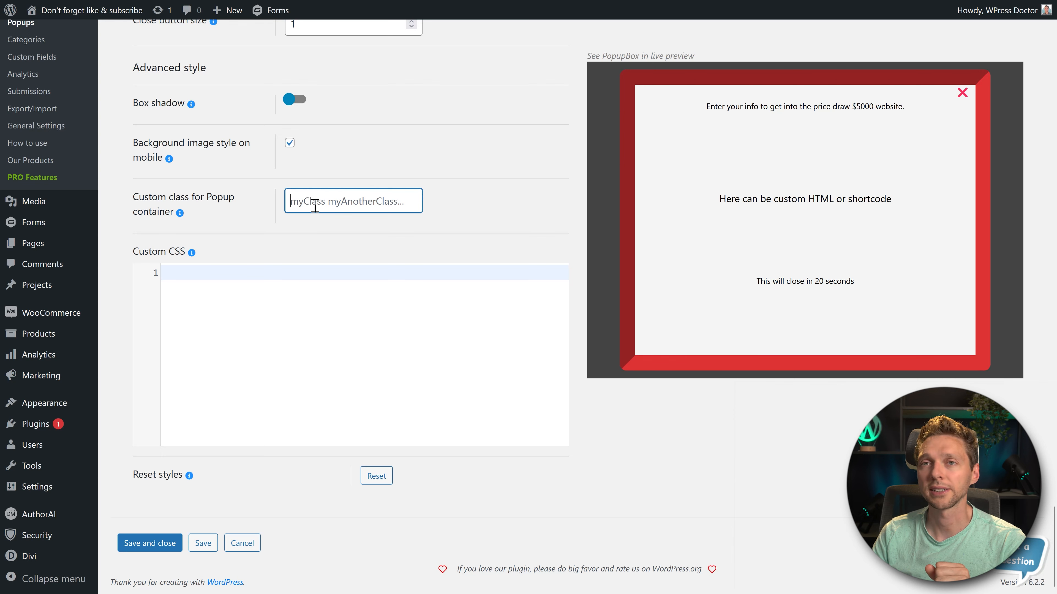
{"action": "left_click", "coordinate": [204, 314]}
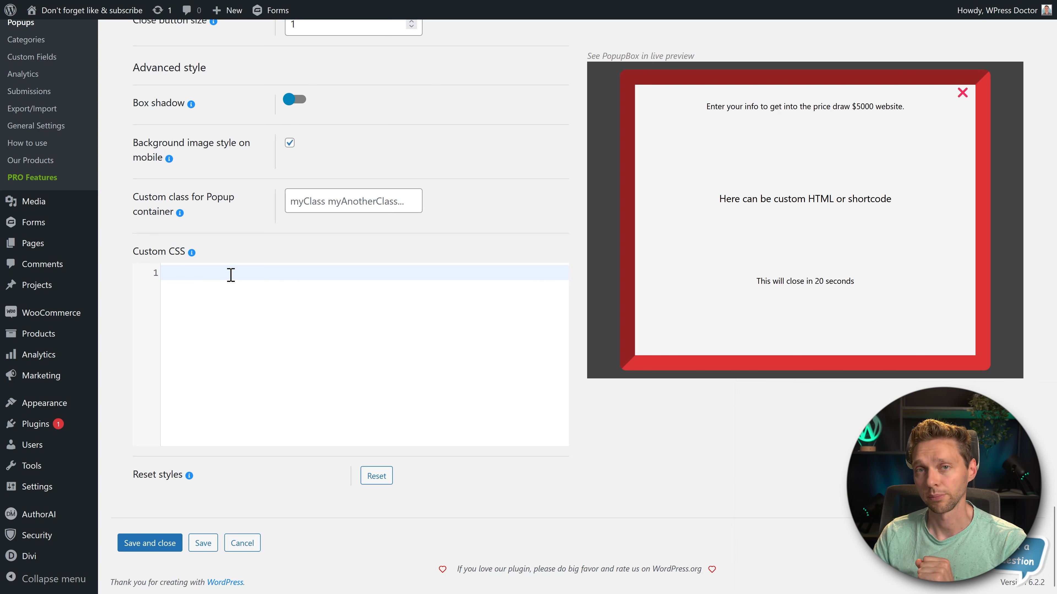
- Save the popup's style changes and examine the Limitation Users options for users, devices, roles, systems, browsers and countries
{"action": "left_click", "coordinate": [203, 543]}
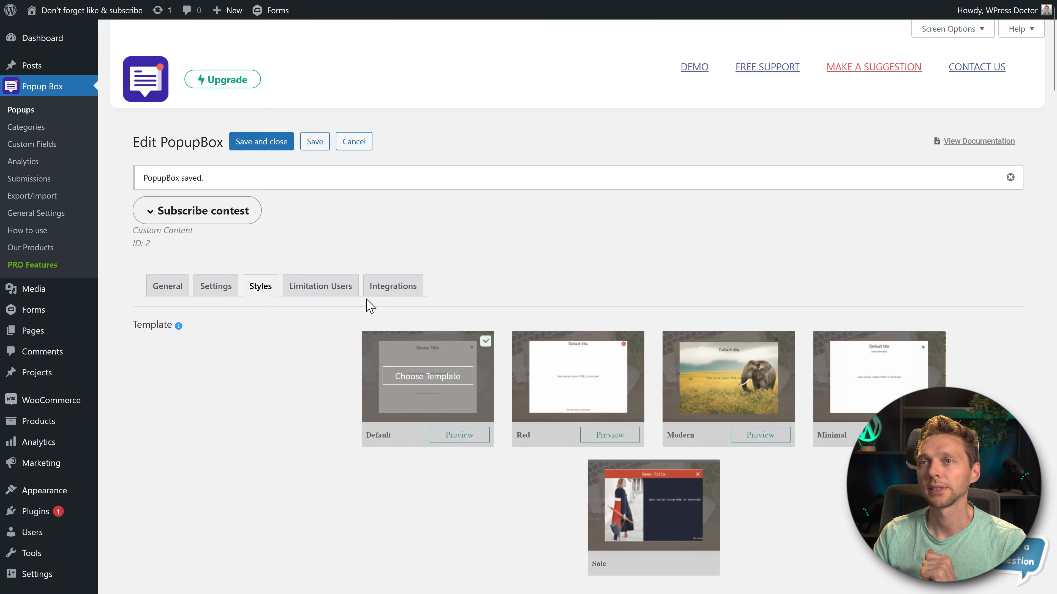
{"action": "left_click", "coordinate": [314, 291]}
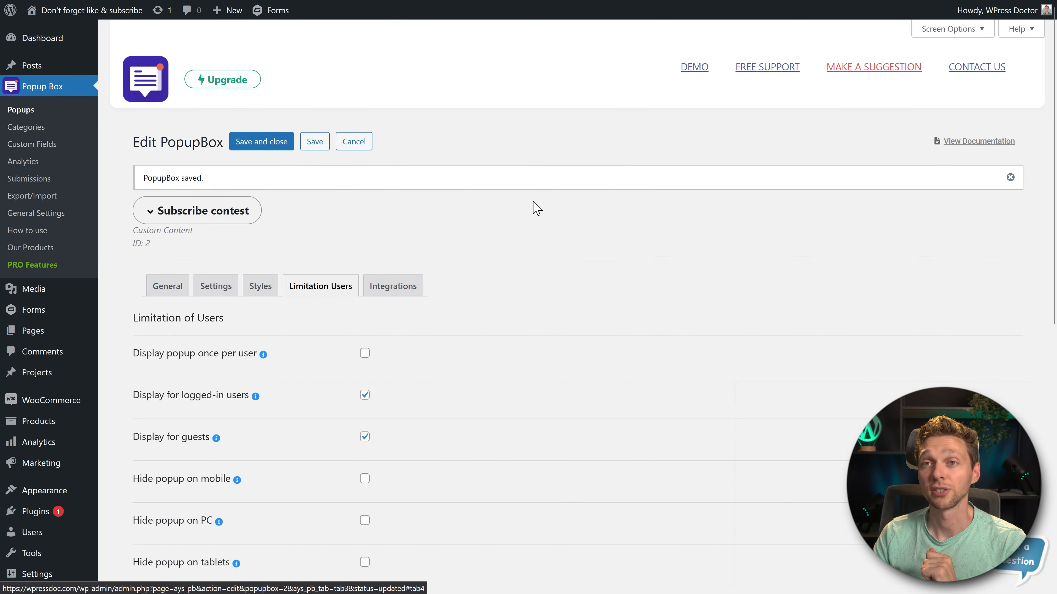
{"action": "middle_click", "coordinate": [582, 194]}
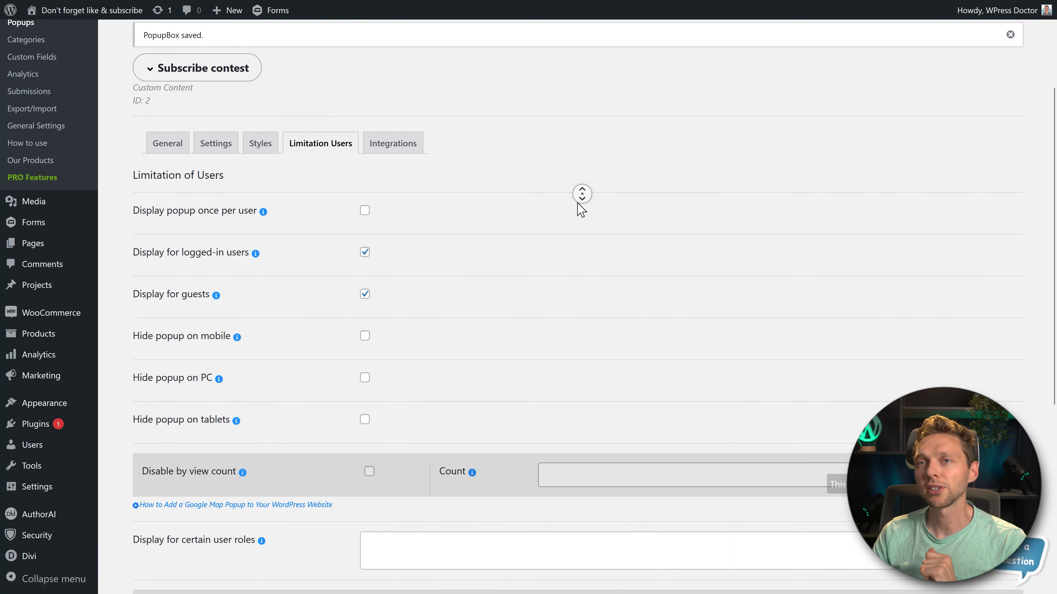
{"action": "middle_click", "coordinate": [578, 202]}
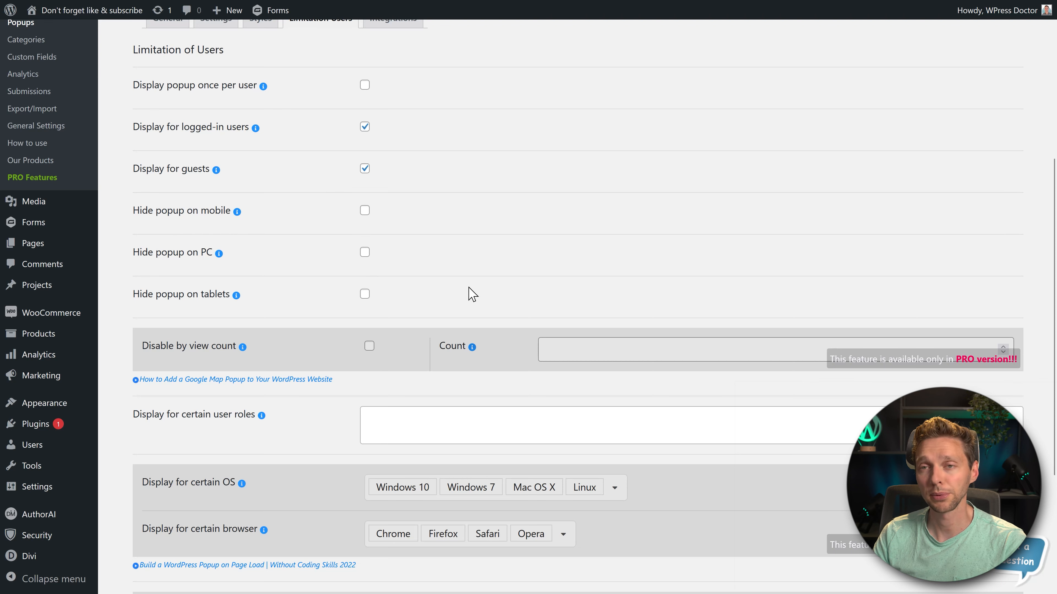
{"action": "scroll", "coordinate": [512, 266], "scroll_direction": "down", "scroll_amount": 2}
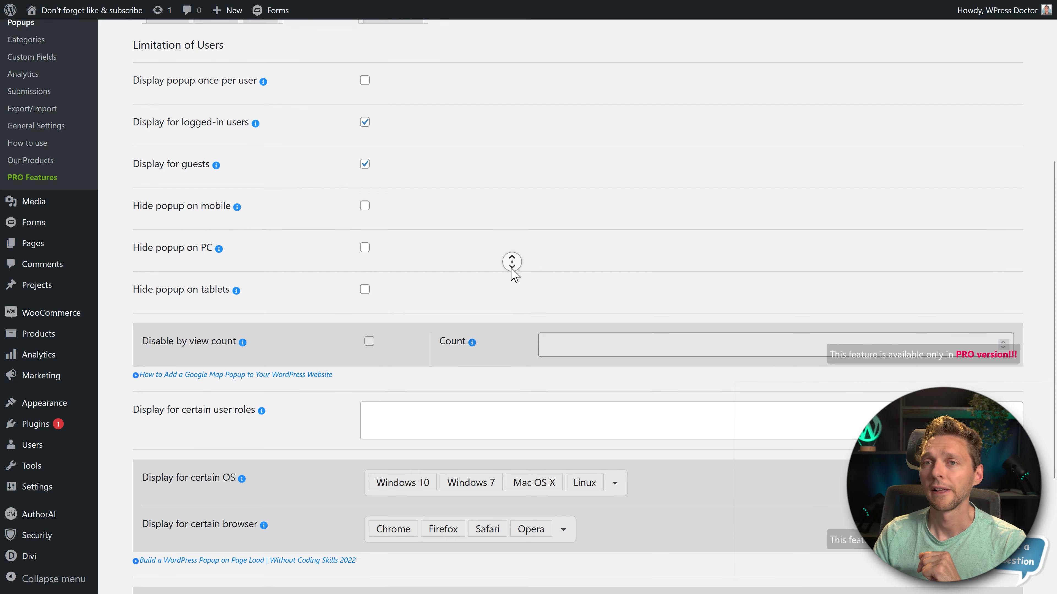
{"action": "scroll", "coordinate": [512, 266], "scroll_direction": "down", "scroll_amount": 3}
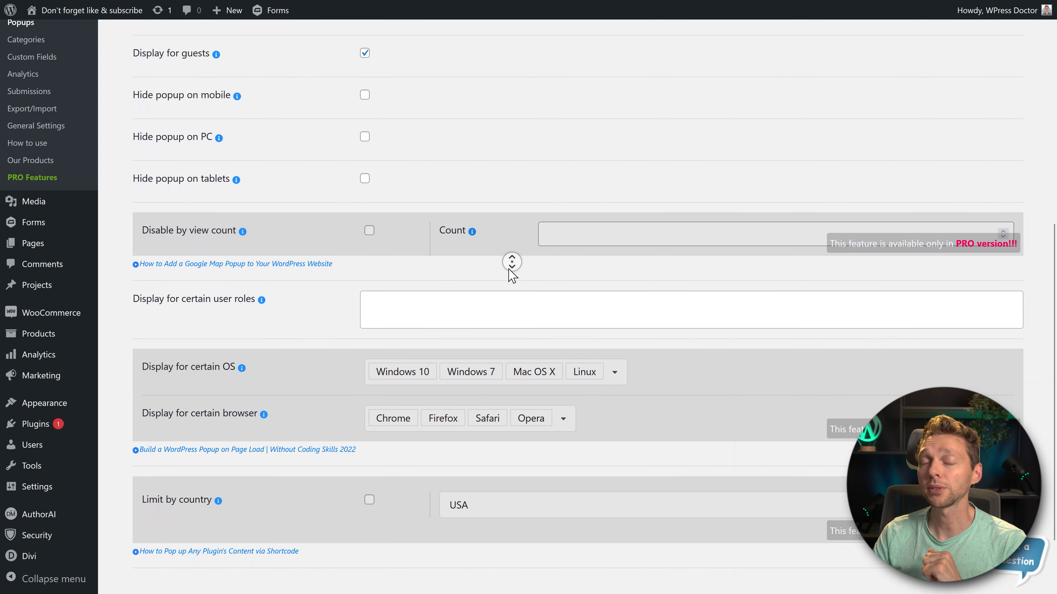
{"action": "middle_click", "coordinate": [509, 269]}
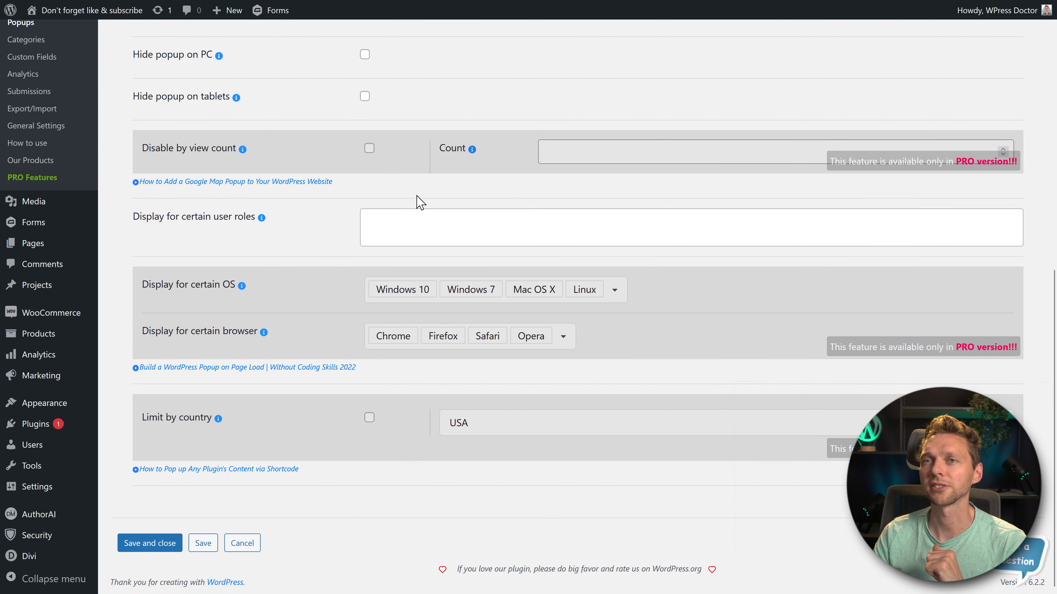
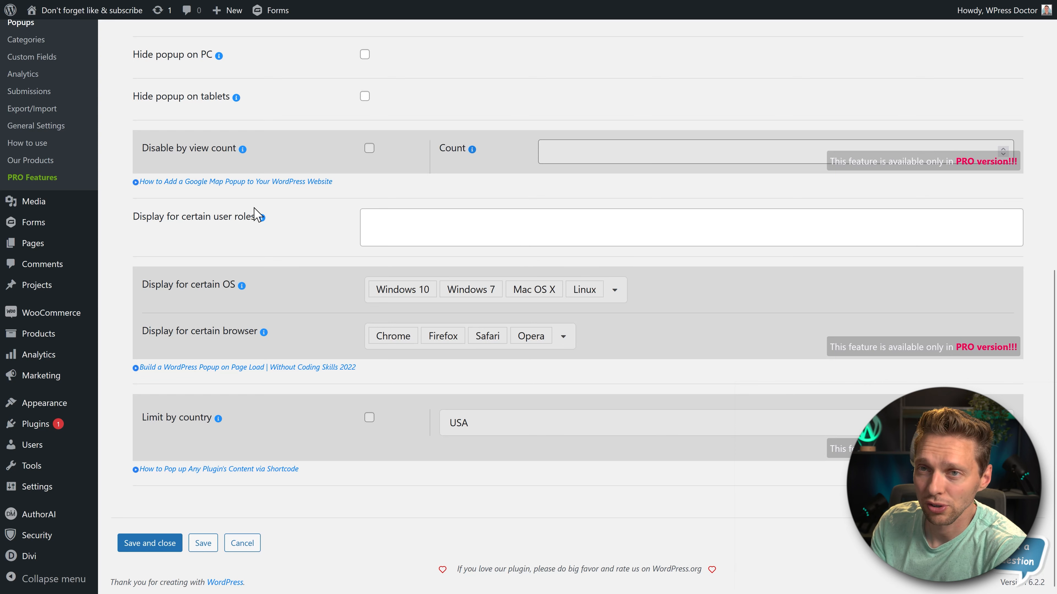
- Try restricting the popup's display to the Subscriber user role, and remove that role
{"action": "left_click", "coordinate": [391, 233]}
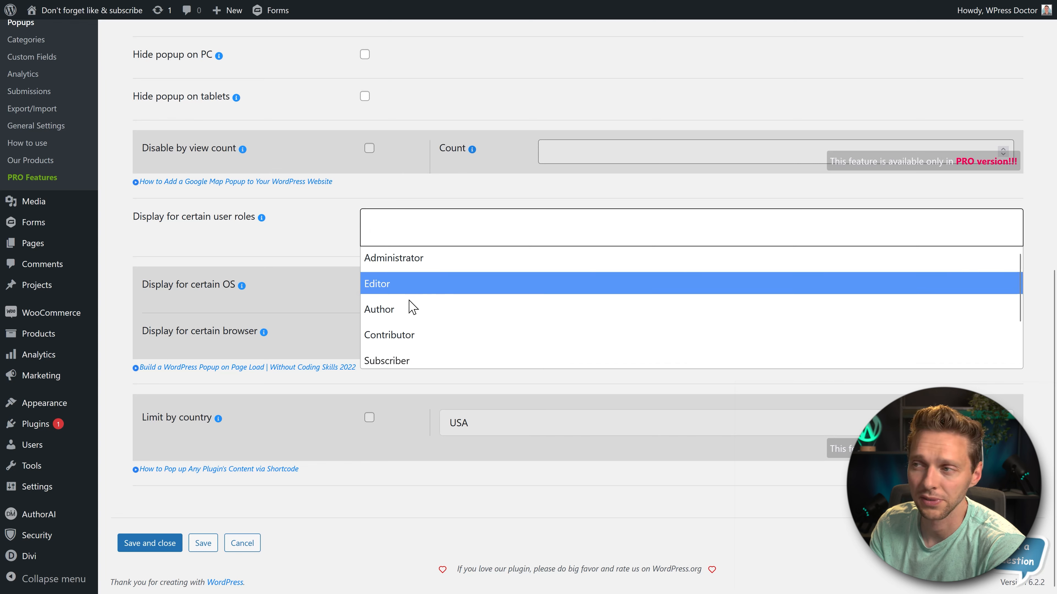
{"action": "scroll", "coordinate": [424, 328], "scroll_direction": "down", "scroll_amount": 1}
{"action": "left_click", "coordinate": [391, 227]}
{"action": "left_click", "coordinate": [388, 234]}
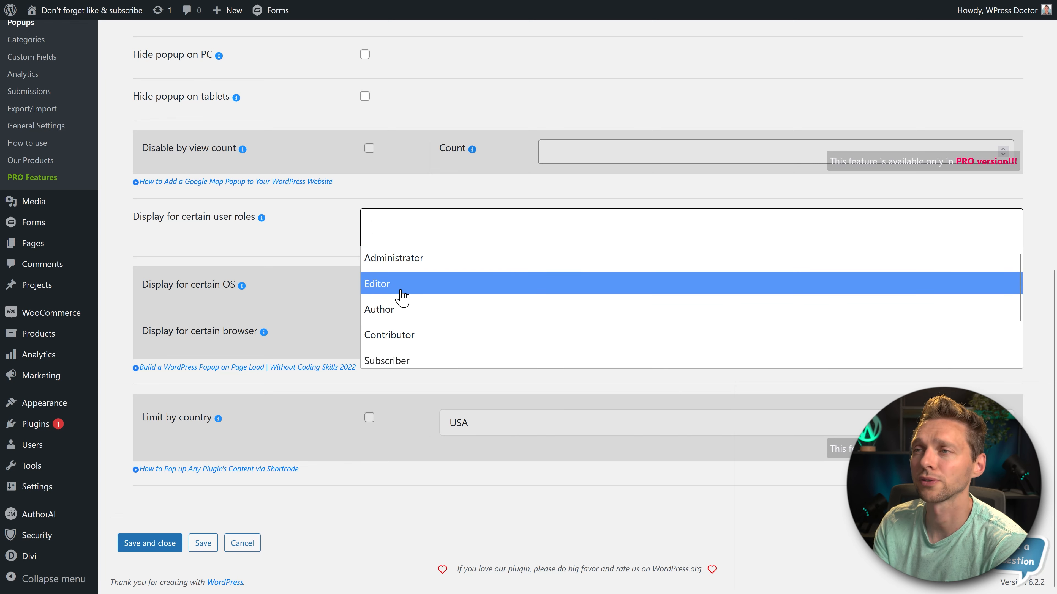
{"action": "scroll", "coordinate": [400, 339], "scroll_direction": "down", "scroll_amount": 1}
{"action": "left_click", "coordinate": [397, 312]}
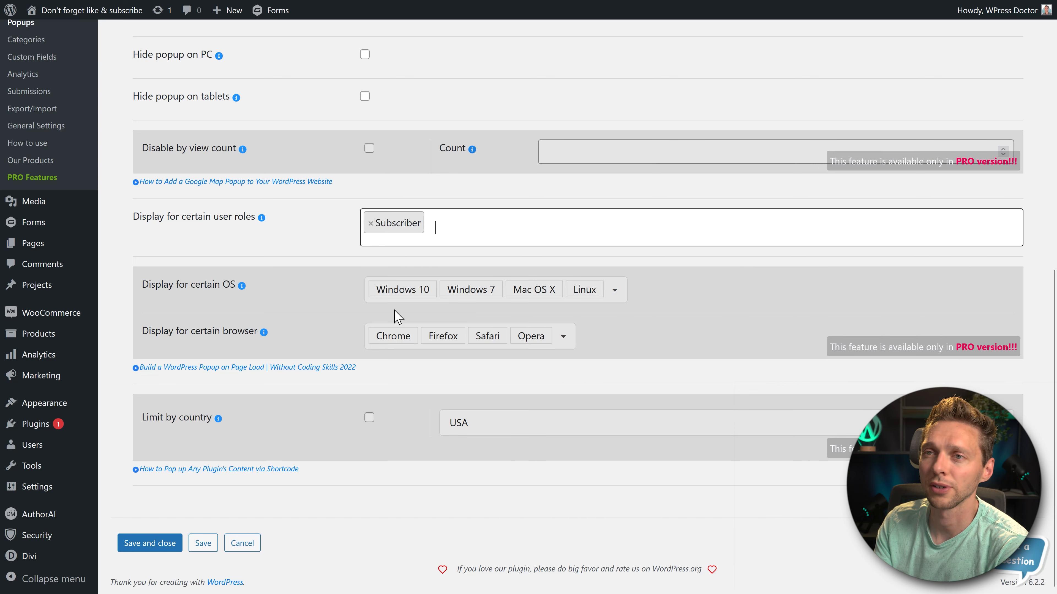
{"action": "left_click", "coordinate": [370, 223]}
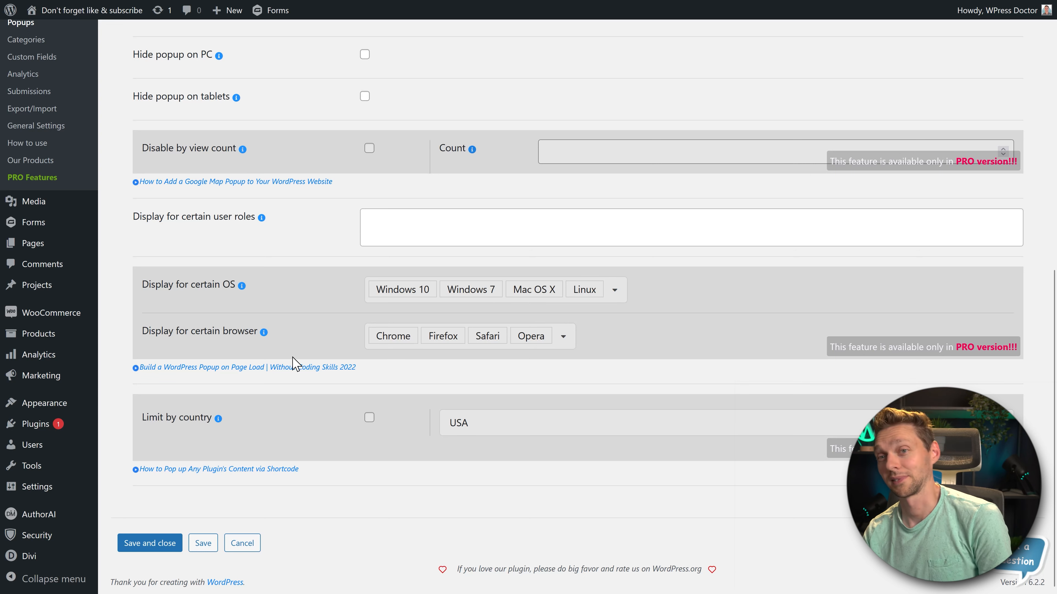
- Save the popup and examine its Integrations settings for MailChimp, Campaign Monitor, ActiveCampaign, GetResponse and ConvertKit
{"action": "left_click", "coordinate": [203, 543]}
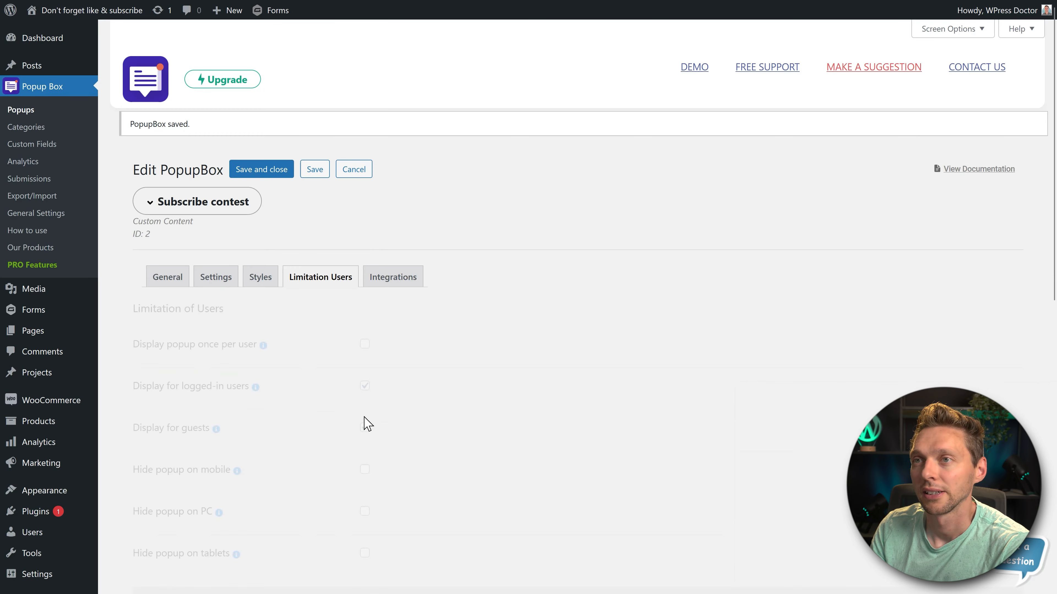
{"action": "middle_click", "coordinate": [571, 225]}
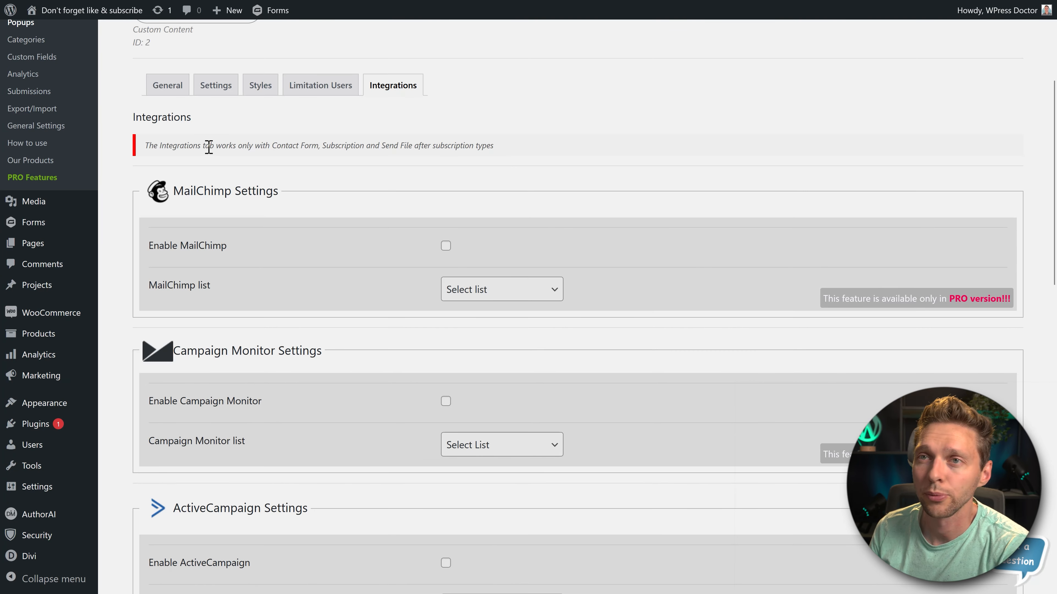
{"action": "left_click_drag", "start_coordinate": [208, 146], "coordinate": [500, 151]}
{"action": "left_click", "coordinate": [526, 158]}
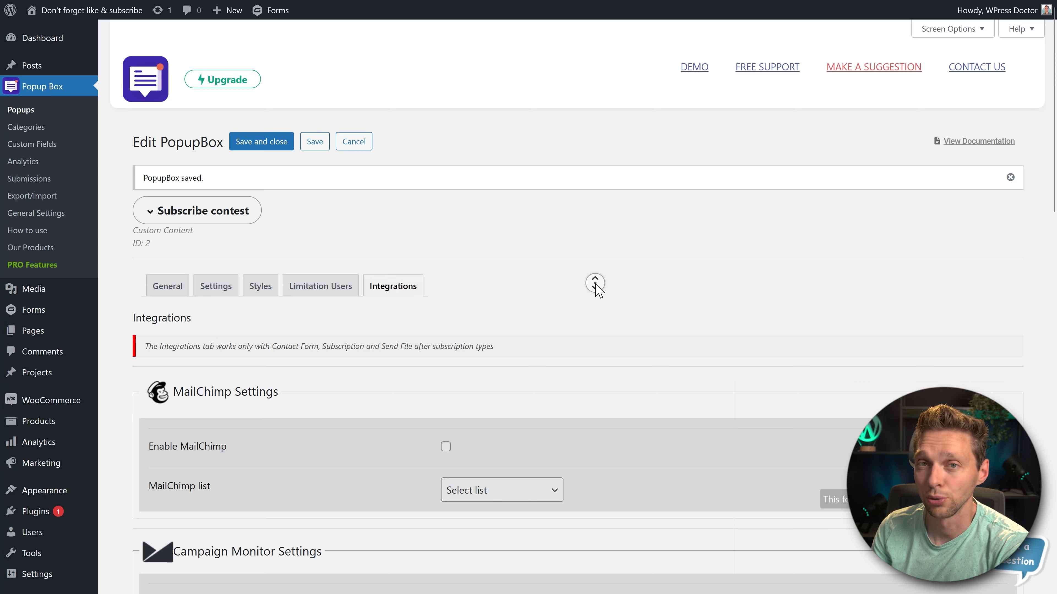
{"action": "scroll", "coordinate": [595, 283], "scroll_direction": "down", "scroll_amount": 4}
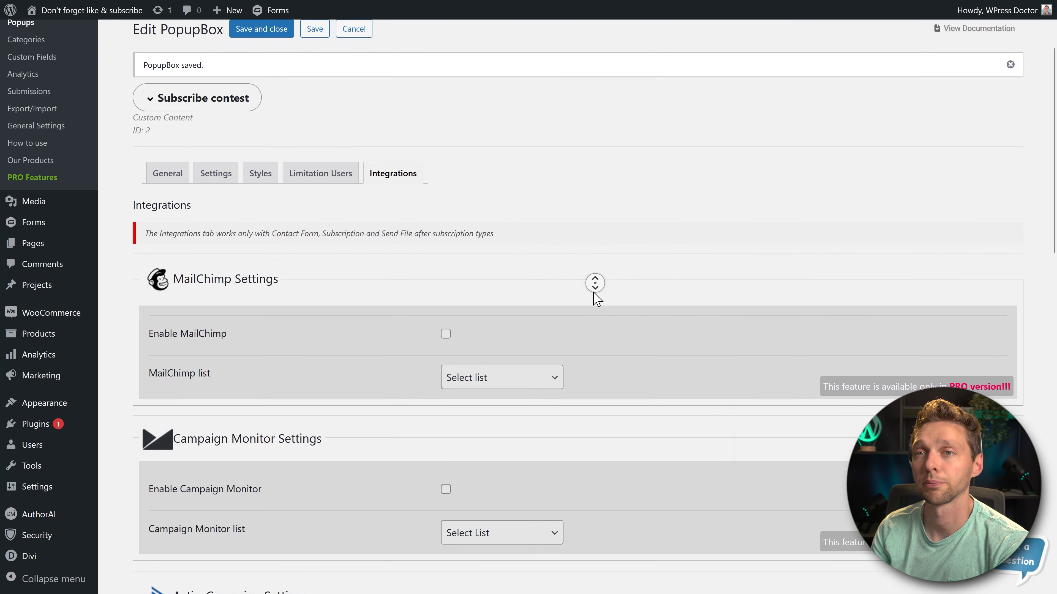
{"action": "scroll", "coordinate": [595, 283], "scroll_direction": "down", "scroll_amount": 10}
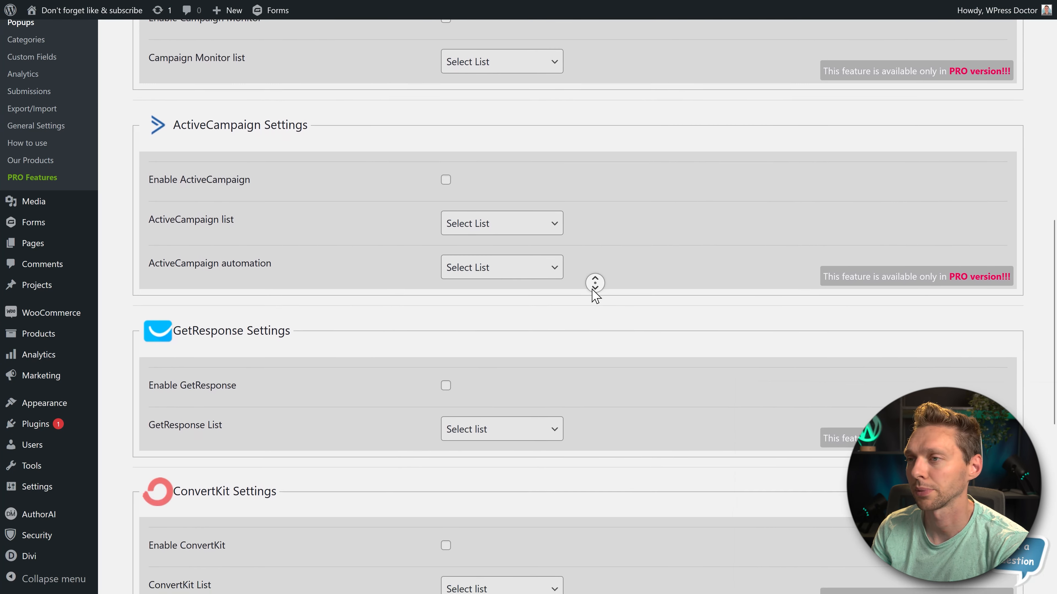
{"action": "scroll", "coordinate": [595, 283], "scroll_direction": "up", "scroll_amount": 14}
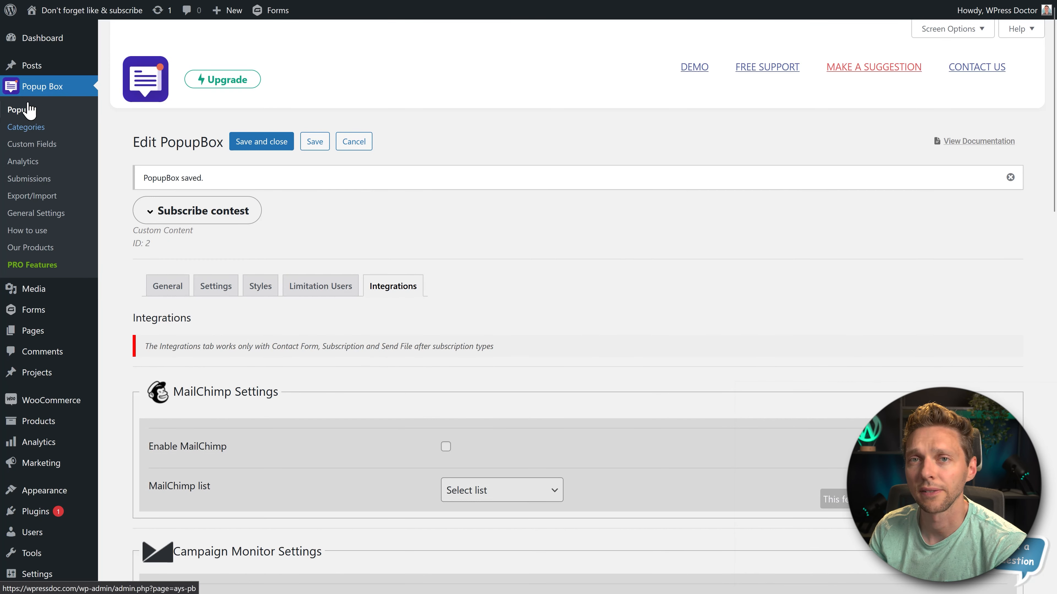
- Review the plugin's popup categories list and its Custom Fields page
{"action": "left_click", "coordinate": [30, 126]}
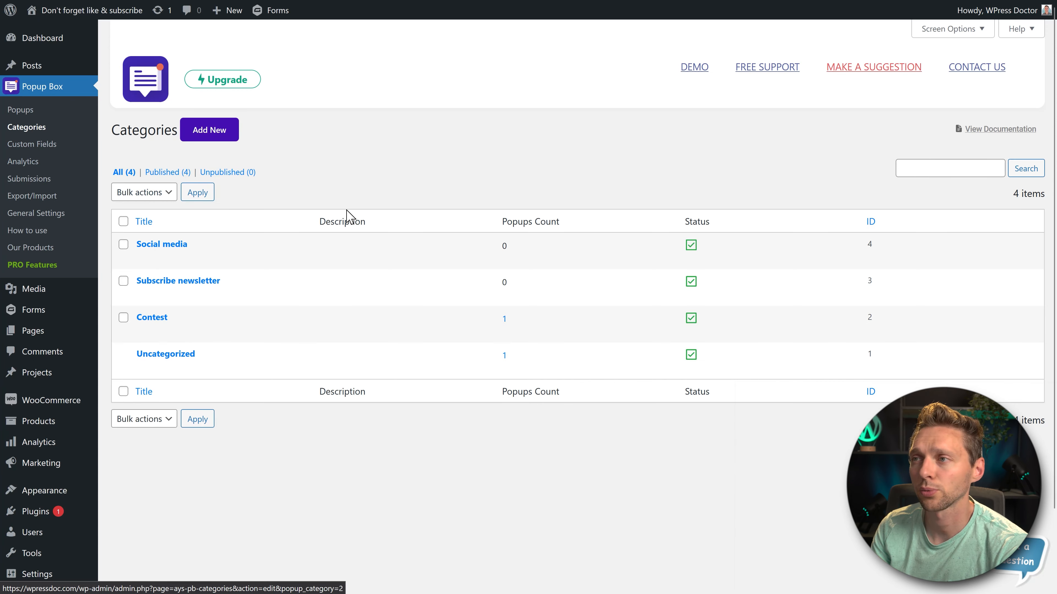
{"action": "left_click", "coordinate": [44, 145]}
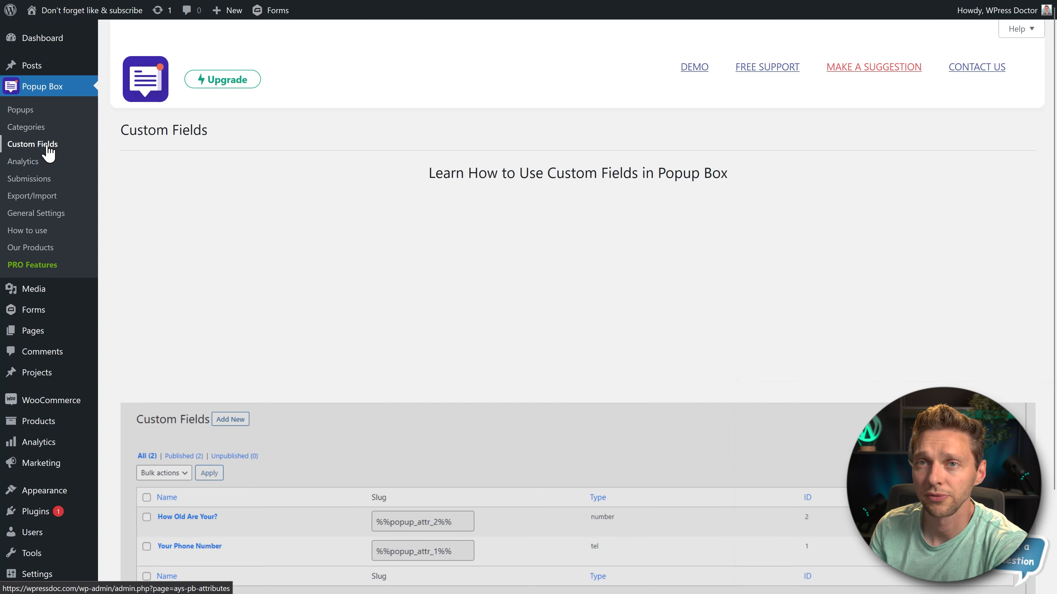
{"action": "scroll", "coordinate": [281, 207], "scroll_direction": "down", "scroll_amount": 3}
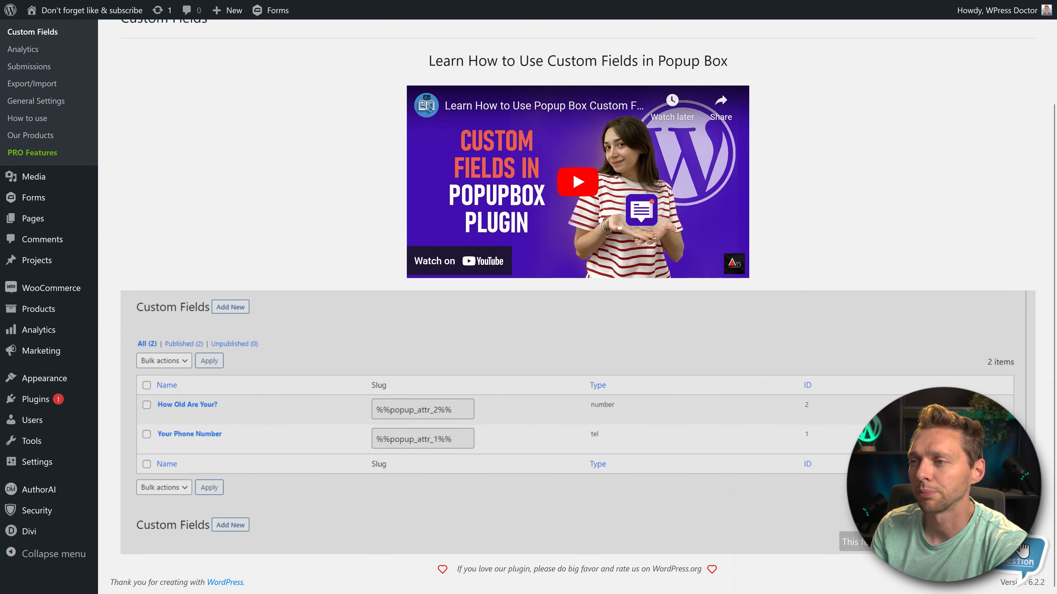
{"action": "scroll", "coordinate": [495, 406], "scroll_direction": "up", "scroll_amount": 3}
- Examine the plugin's Analytics reports and popup statistics, and the subscribers listed under Submissions
{"action": "left_click", "coordinate": [23, 161]}
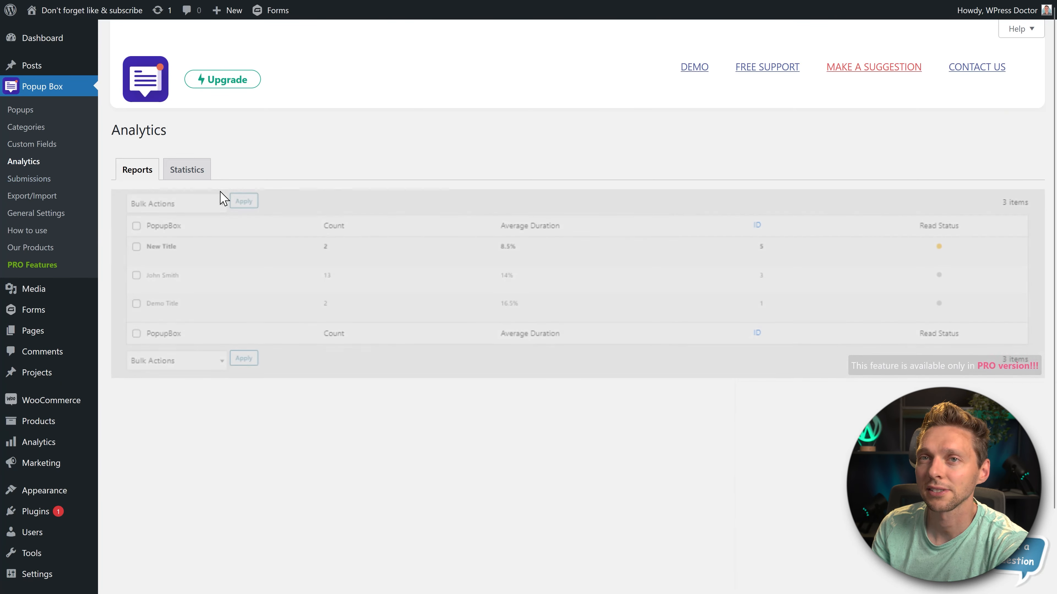
{"action": "left_click", "coordinate": [192, 169]}
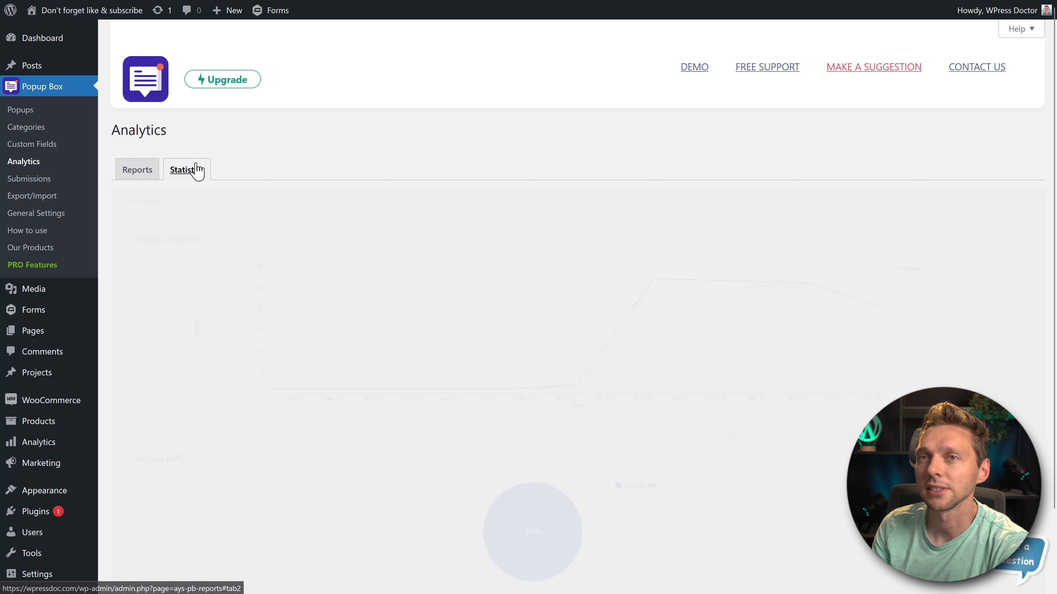
{"action": "scroll", "coordinate": [351, 193], "scroll_direction": "down", "scroll_amount": 1}
{"action": "scroll", "coordinate": [351, 192], "scroll_direction": "up", "scroll_amount": 1}
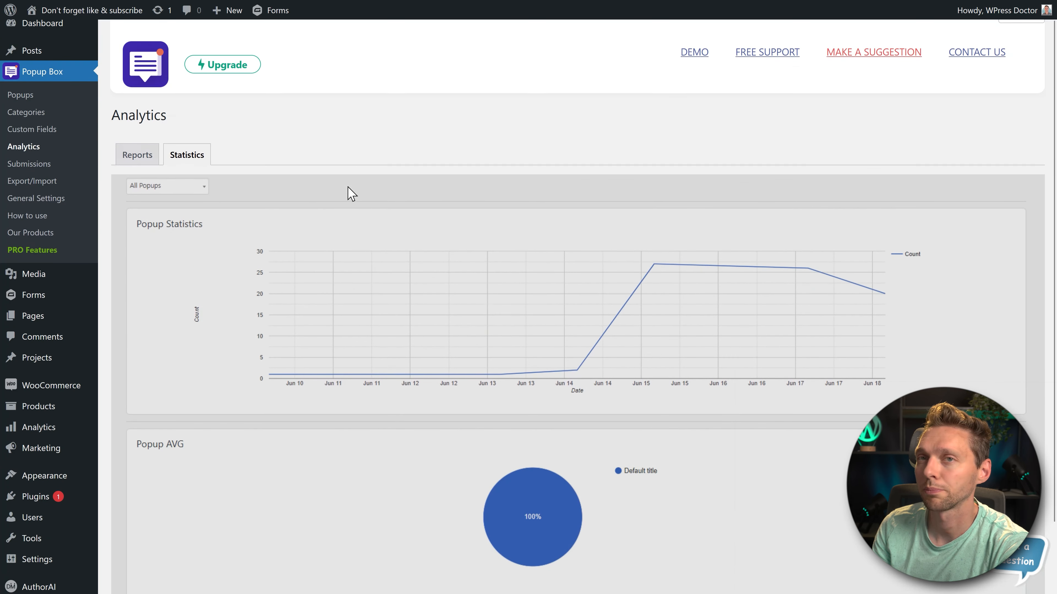
{"action": "left_click", "coordinate": [138, 172]}
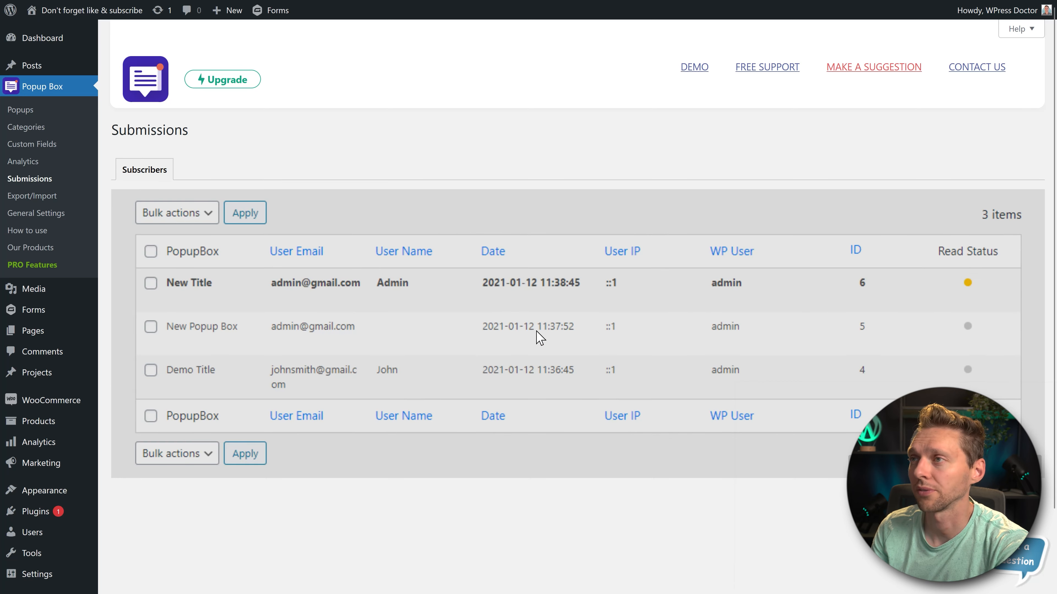
- Examine the options for exporting popups to JSON and importing popups from a .json file
{"action": "left_click", "coordinate": [32, 196]}
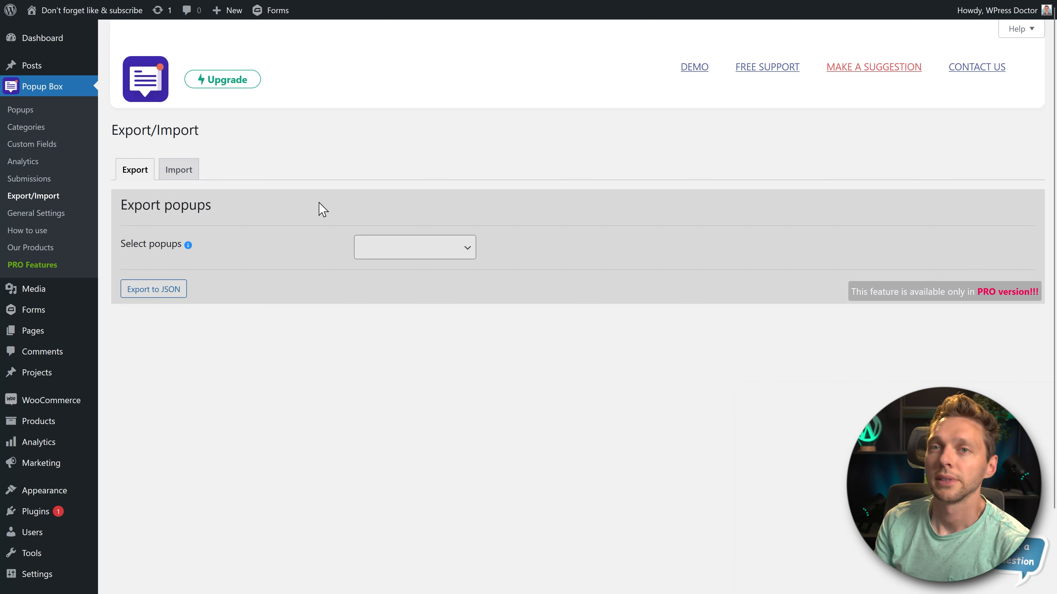
{"action": "left_click", "coordinate": [179, 174]}
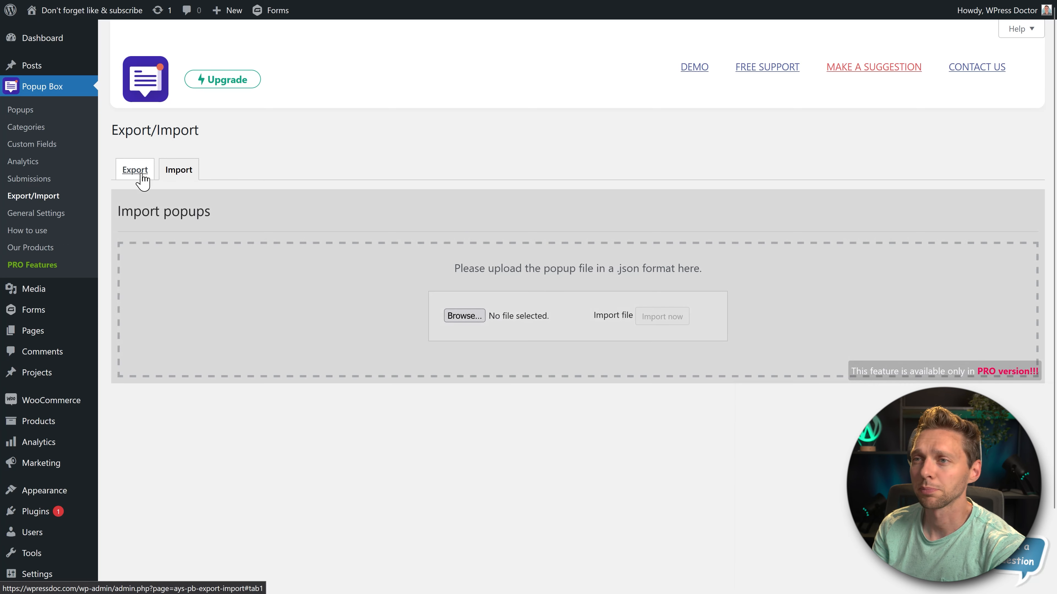
{"action": "left_click", "coordinate": [140, 176]}
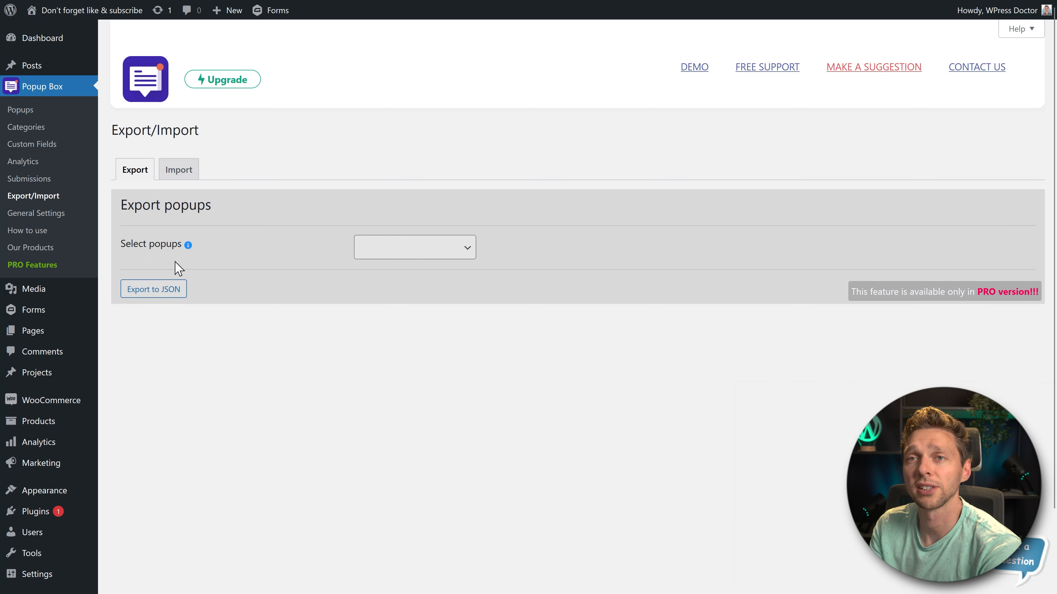
{"action": "left_click", "coordinate": [179, 170]}
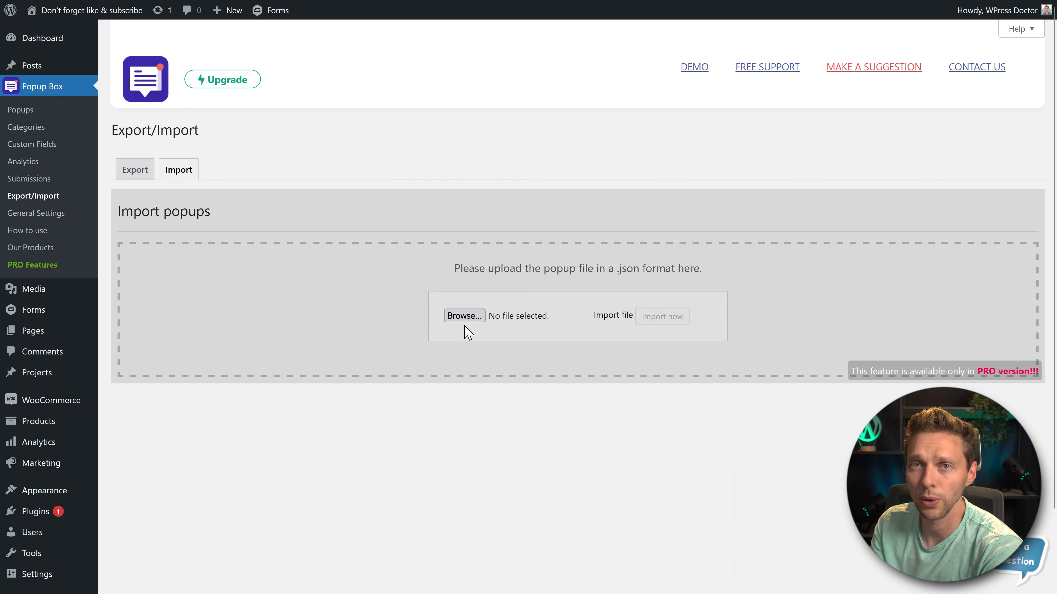
- Upload an audio file and set it as the popup opening sound in the plugin's general settings
{"action": "left_click", "coordinate": [36, 214]}
{"action": "scroll", "coordinate": [373, 250], "scroll_direction": "down", "scroll_amount": 1}
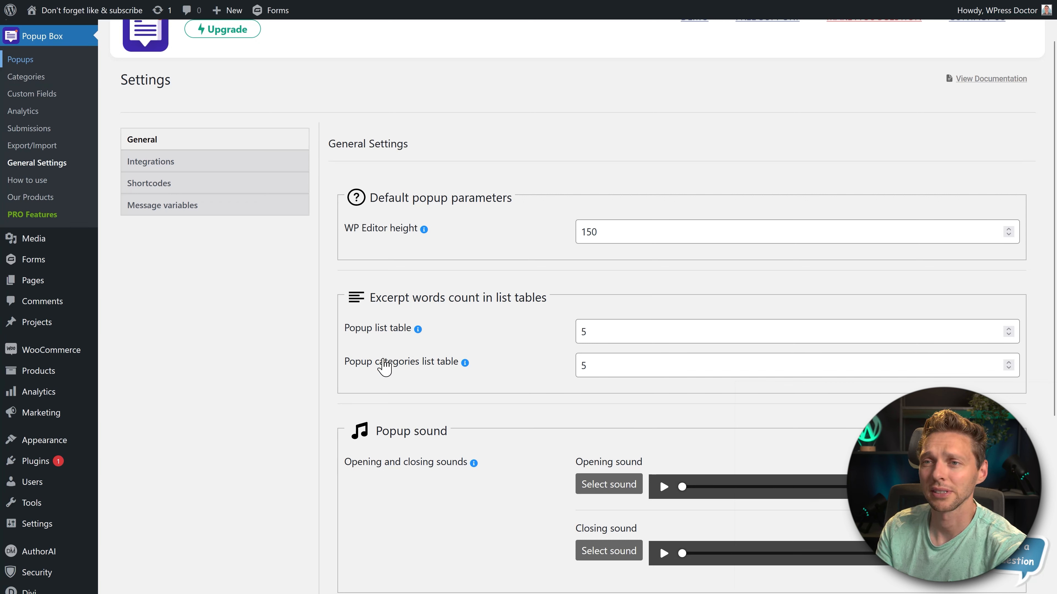
{"action": "middle_click", "coordinate": [300, 311]}
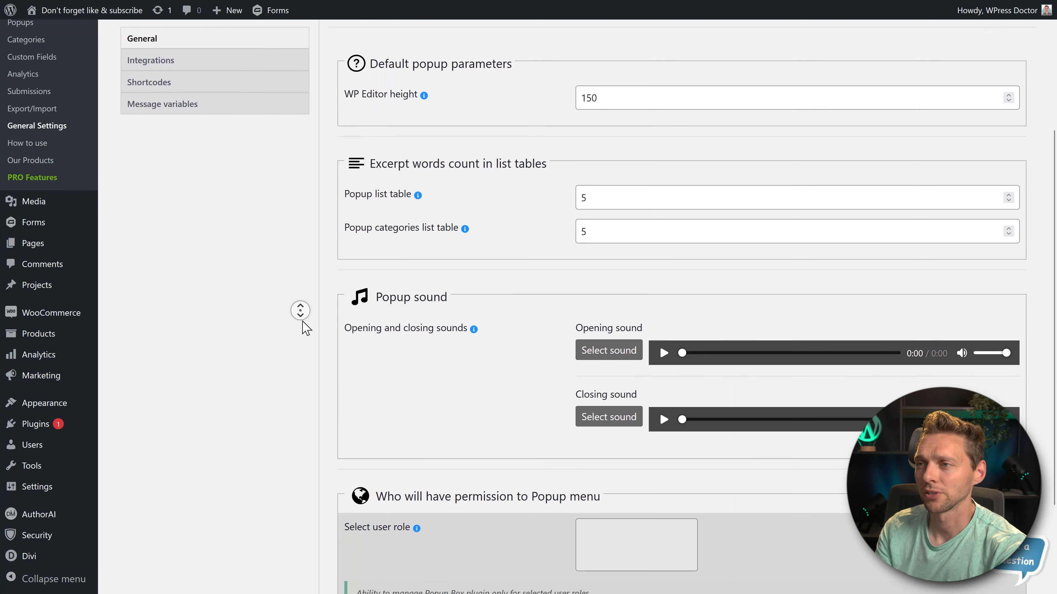
{"action": "middle_click", "coordinate": [302, 321]}
{"action": "left_click", "coordinate": [622, 265]}
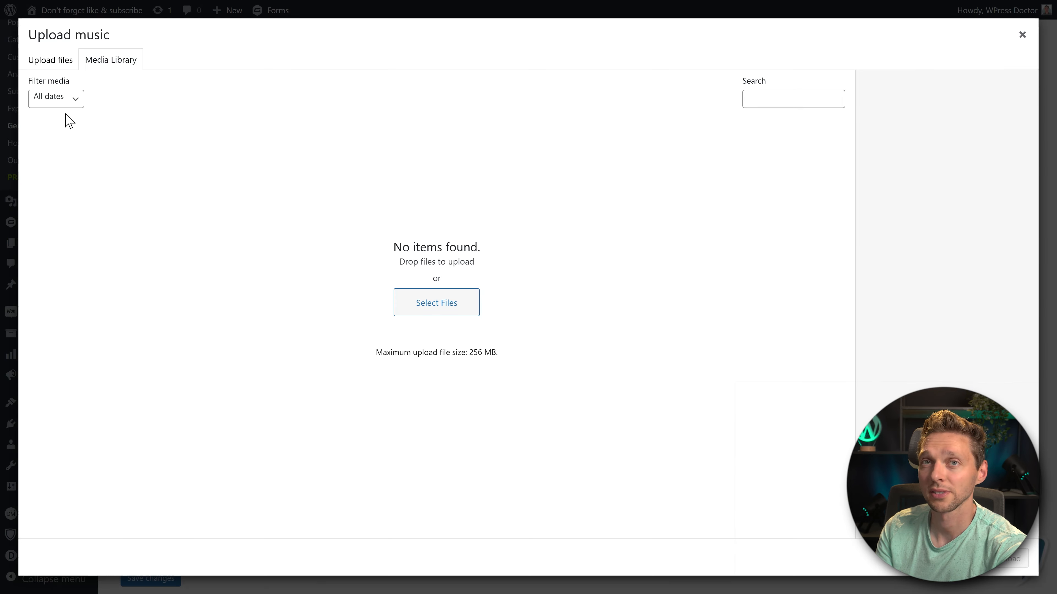
{"action": "left_click", "coordinate": [59, 61]}
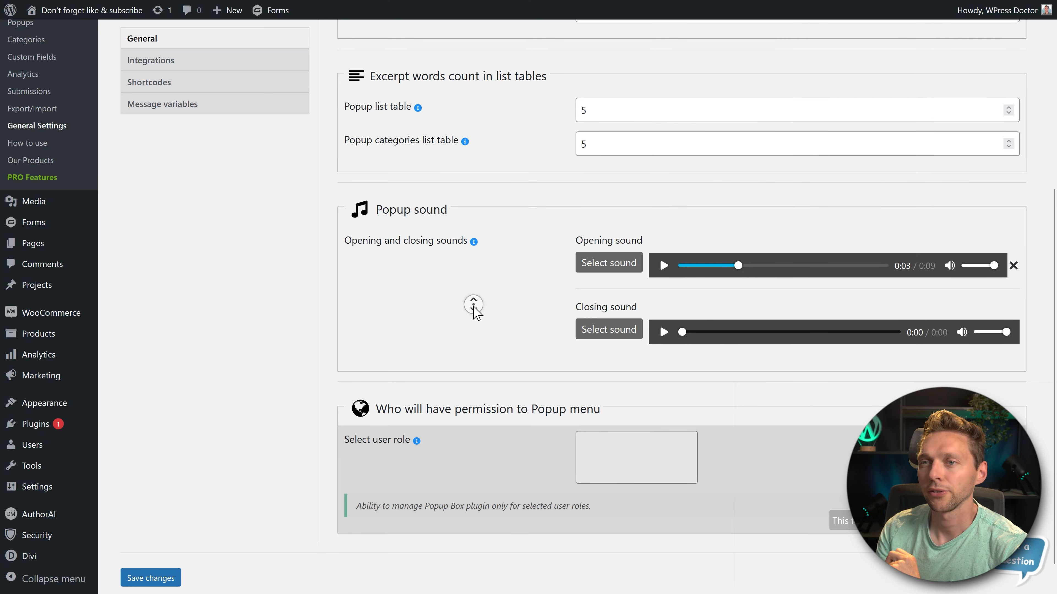
- Examine the general settings for popup menu permissions and the API key settings for integrations such as ConvertKit, Sendinblue and MailerLite
{"action": "scroll", "coordinate": [473, 314], "scroll_direction": "down", "scroll_amount": 1}
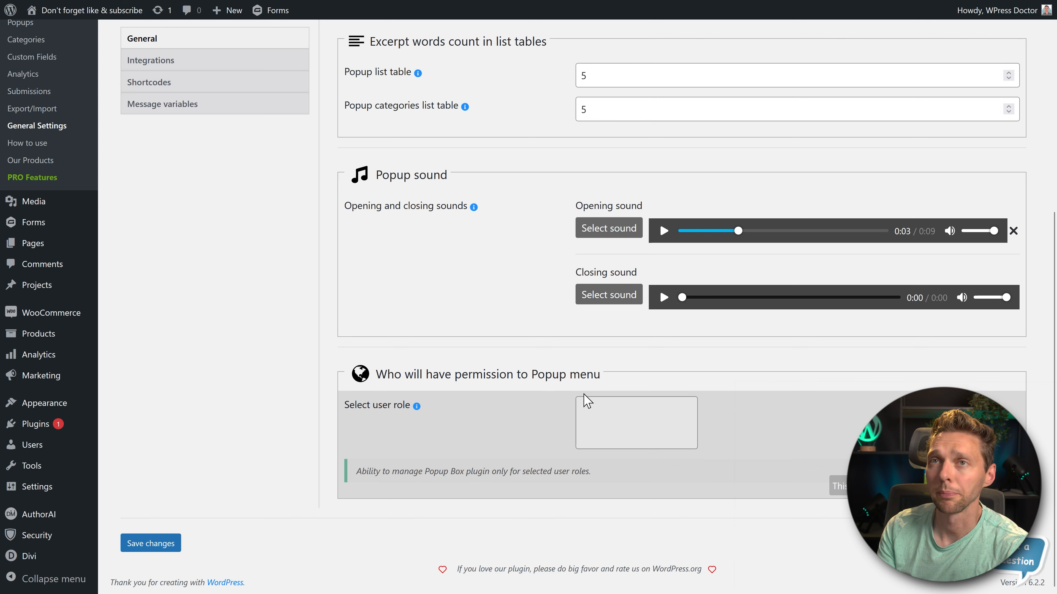
{"action": "scroll", "coordinate": [258, 287], "scroll_direction": "up", "scroll_amount": 3}
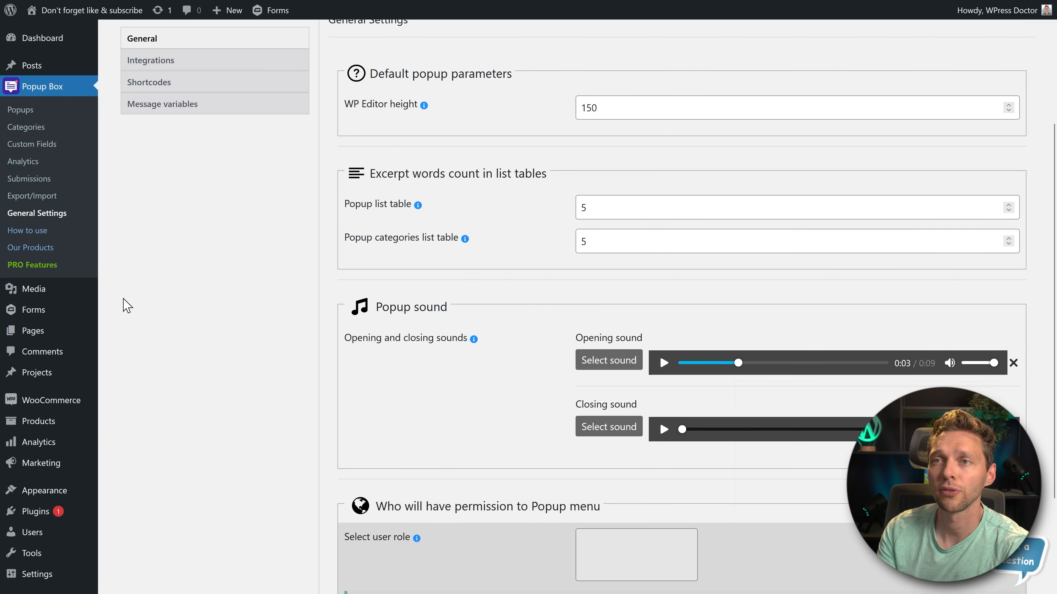
{"action": "scroll", "coordinate": [123, 302], "scroll_direction": "down", "scroll_amount": 3}
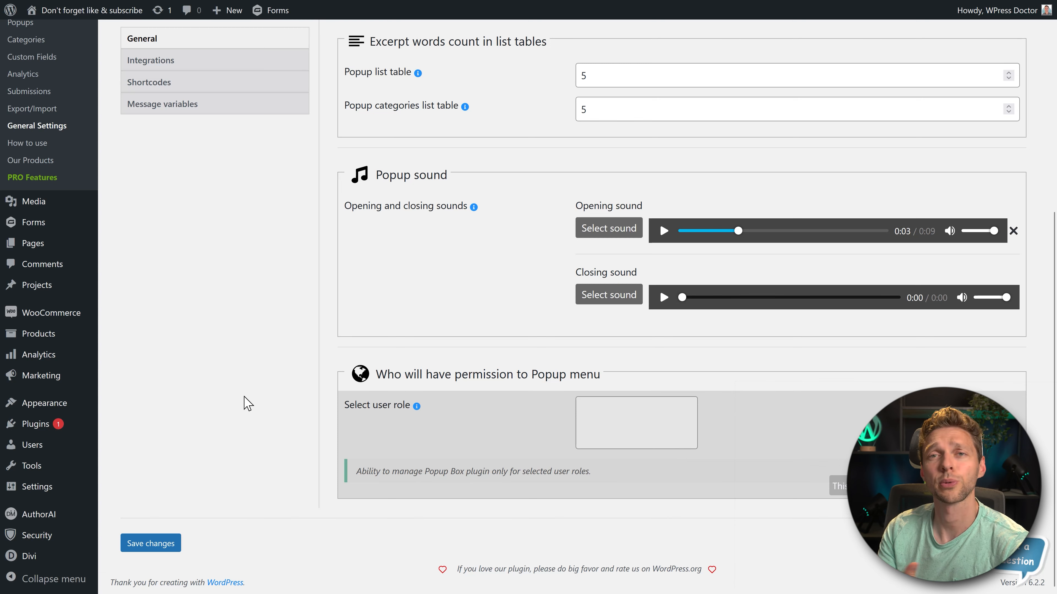
{"action": "scroll", "coordinate": [258, 358], "scroll_direction": "up", "scroll_amount": 3}
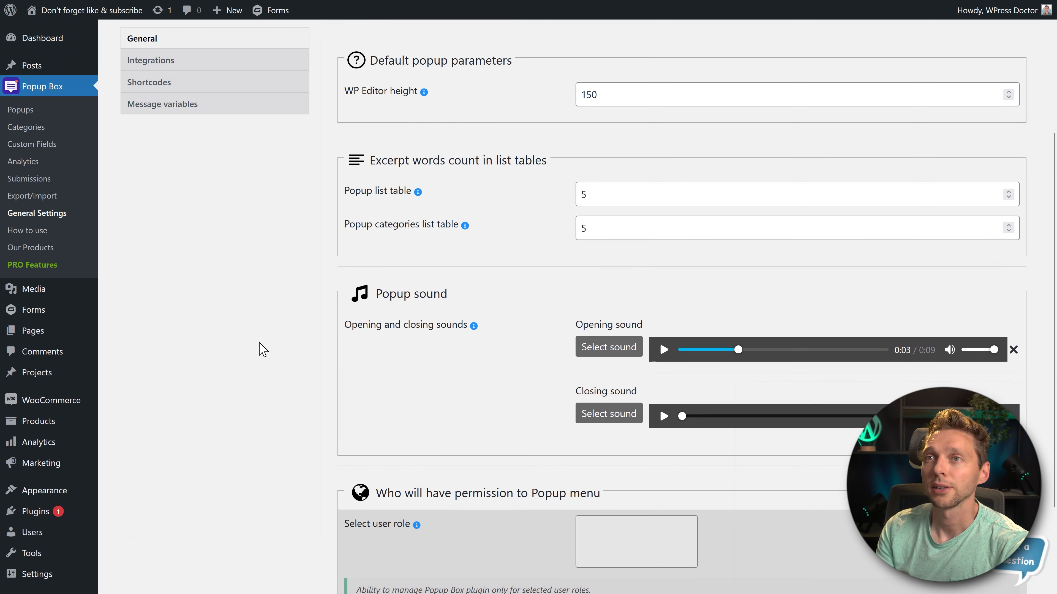
{"action": "left_click", "coordinate": [162, 64]}
{"action": "middle_click", "coordinate": [514, 133]}
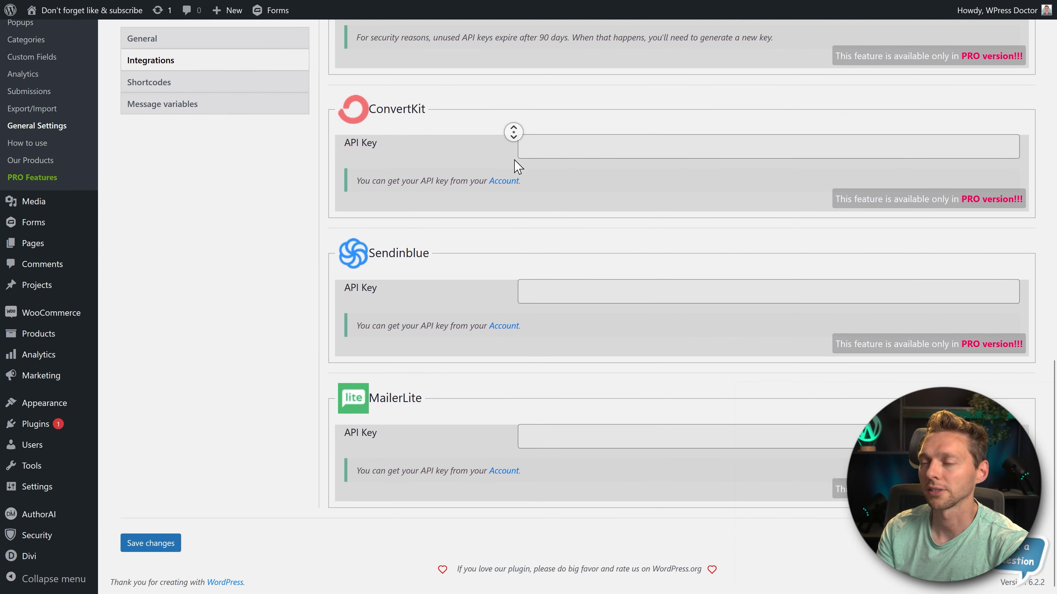
{"action": "left_click", "coordinate": [514, 88]}
- Examine the User Information shortcodes, highlighting those for the user's first name and last name
{"action": "left_click", "coordinate": [174, 237]}
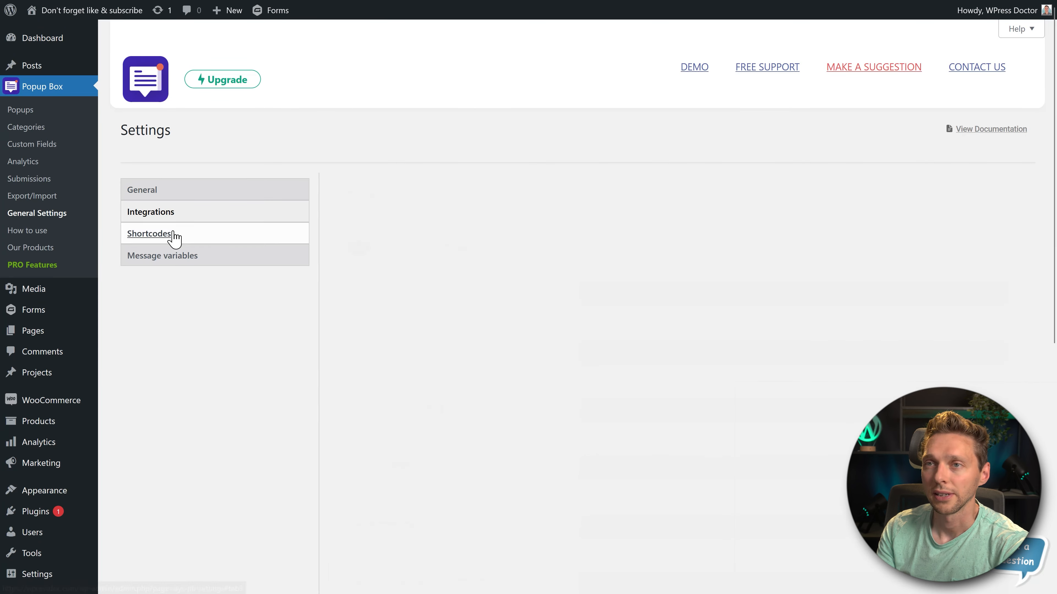
{"action": "middle_click", "coordinate": [534, 199]}
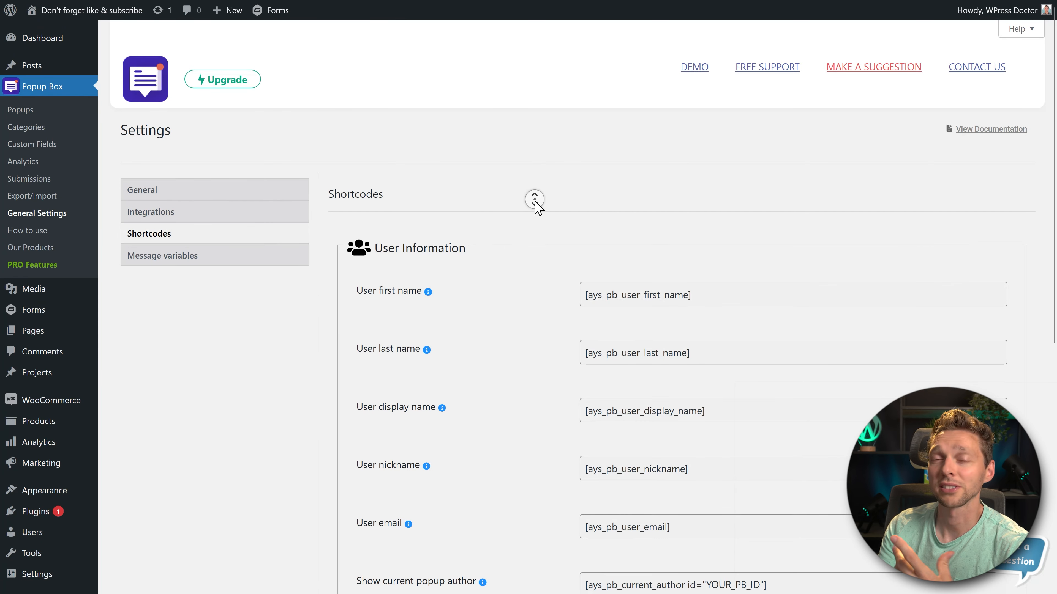
{"action": "left_click", "coordinate": [536, 211]}
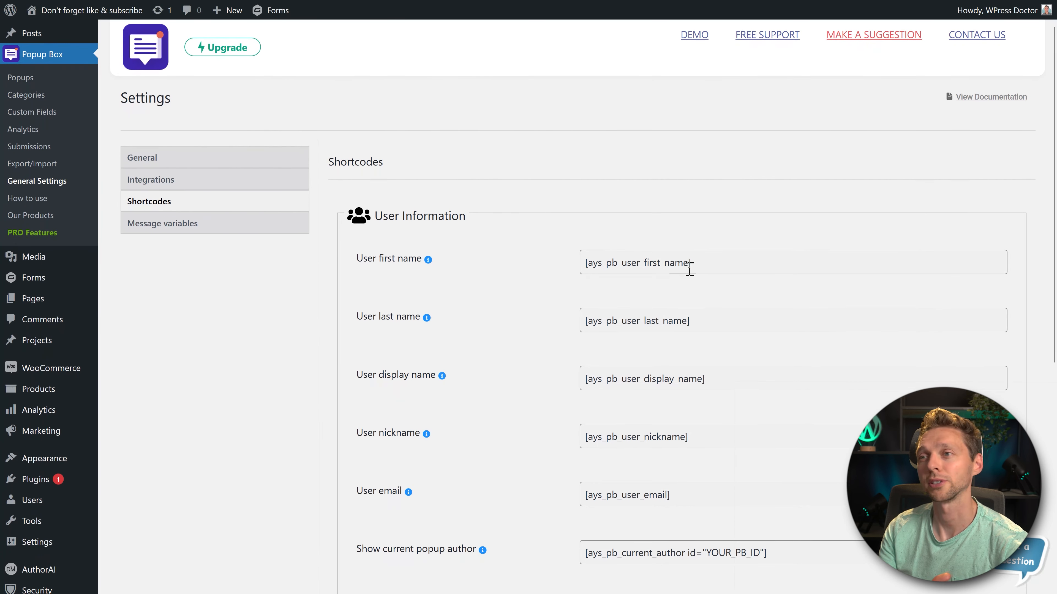
{"action": "left_click_drag", "start_coordinate": [689, 263], "coordinate": [583, 277]}
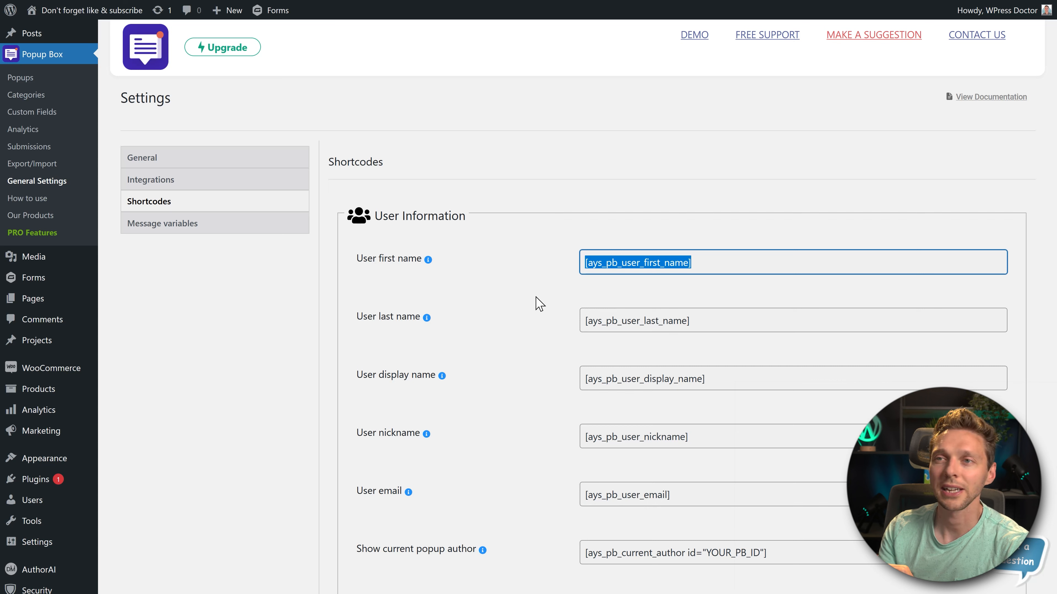
{"action": "left_click_drag", "start_coordinate": [704, 315], "coordinate": [537, 335]}
{"action": "left_click", "coordinate": [558, 351]}
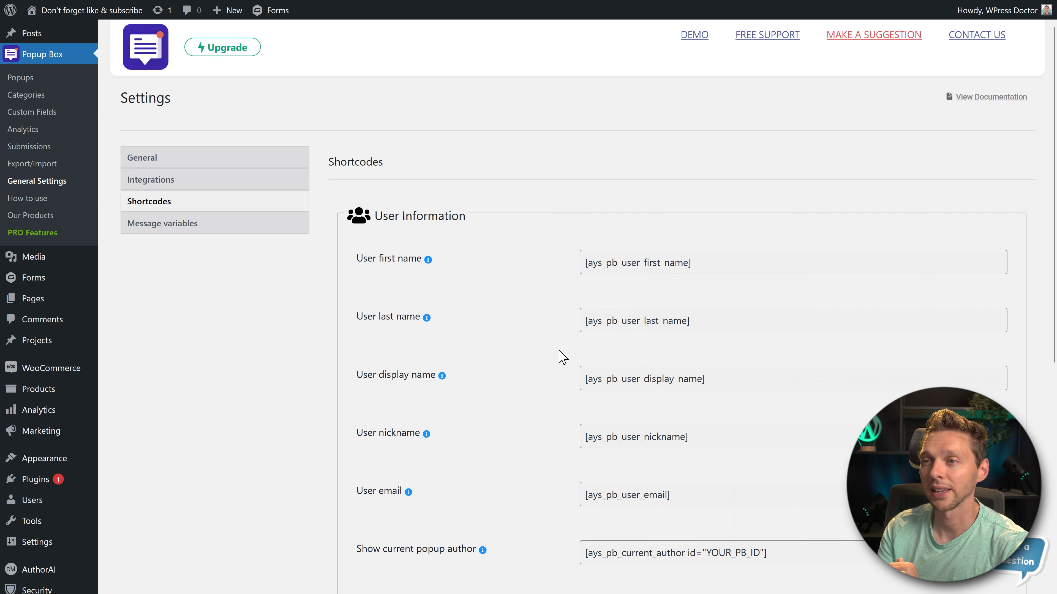
- Examine the User Information shortcodes for the user's display name, the current popup author and the user roles
{"action": "left_click_drag", "start_coordinate": [708, 379], "coordinate": [559, 387]}
{"action": "left_click", "coordinate": [554, 387]}
{"action": "middle_click", "coordinate": [557, 336]}
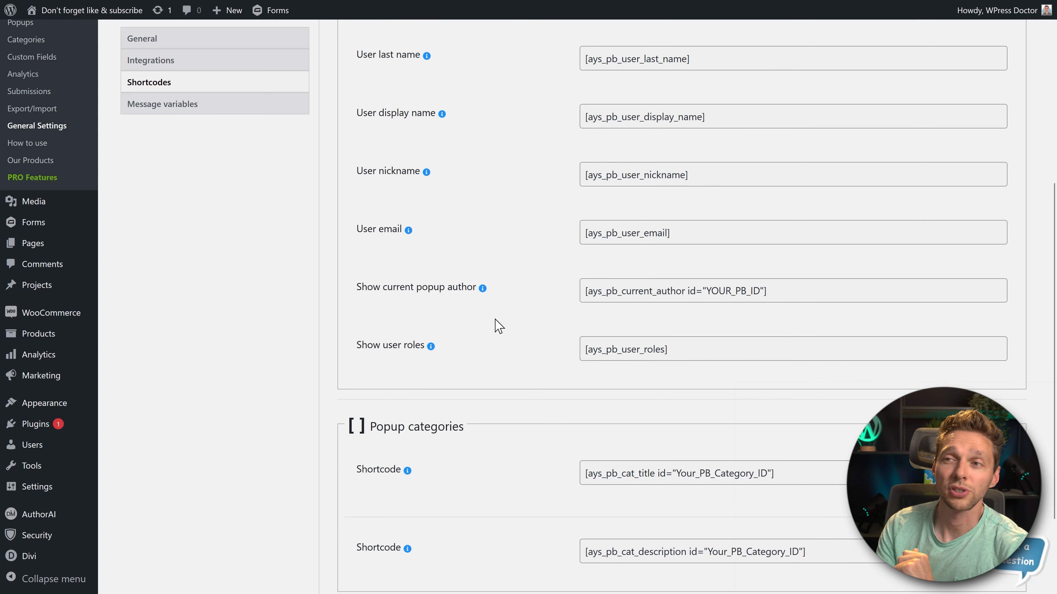
{"action": "left_click_drag", "start_coordinate": [793, 296], "coordinate": [568, 296]}
{"action": "left_click", "coordinate": [559, 301]}
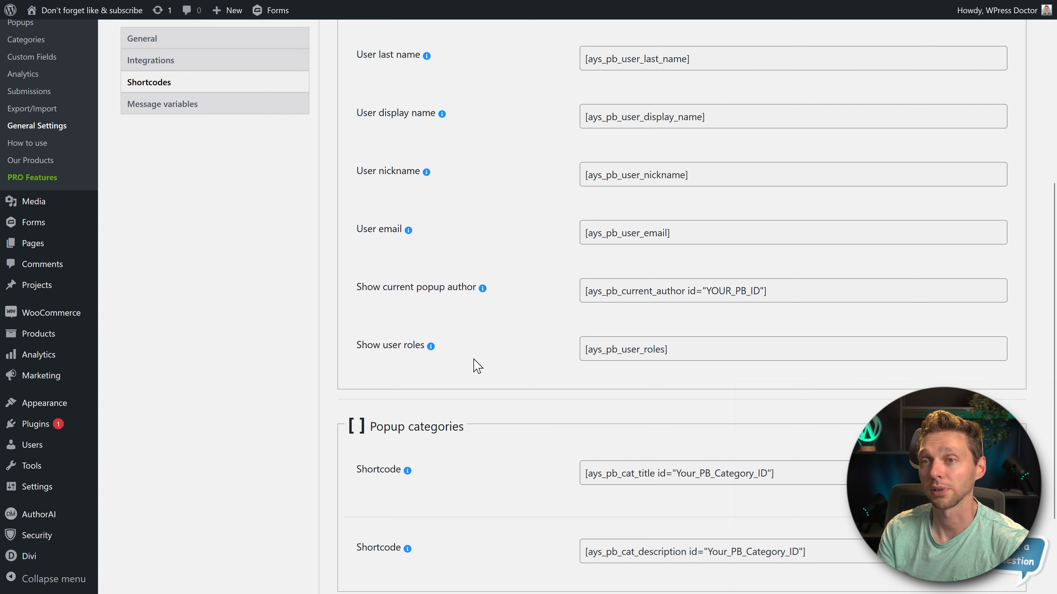
- Examine the Popup categories title and description shortcodes, and look up the ID values in the popups list
{"action": "scroll", "coordinate": [477, 362], "scroll_direction": "down", "scroll_amount": 3}
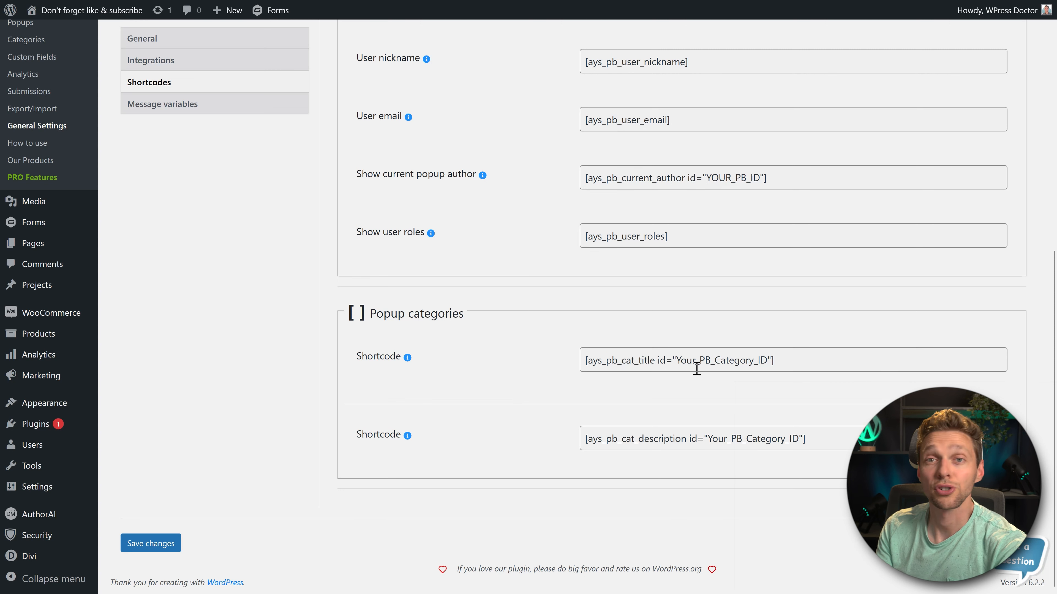
{"action": "left_click", "coordinate": [629, 361]}
{"action": "left_click", "coordinate": [664, 440]}
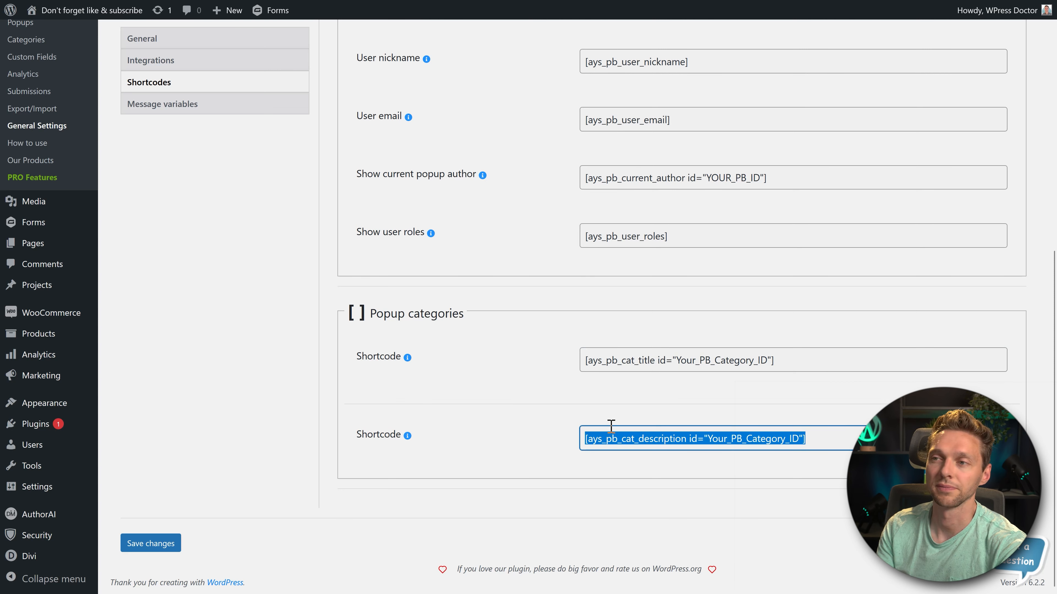
{"action": "left_click", "coordinate": [533, 402]}
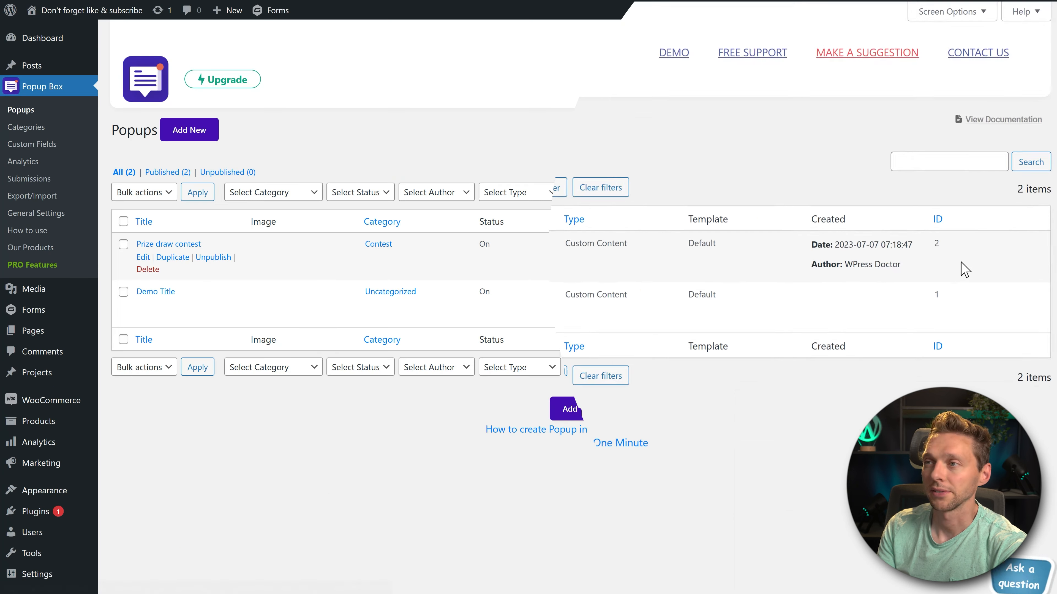
{"action": "double_click", "coordinate": [916, 237]}
{"action": "double_click", "coordinate": [915, 329]}
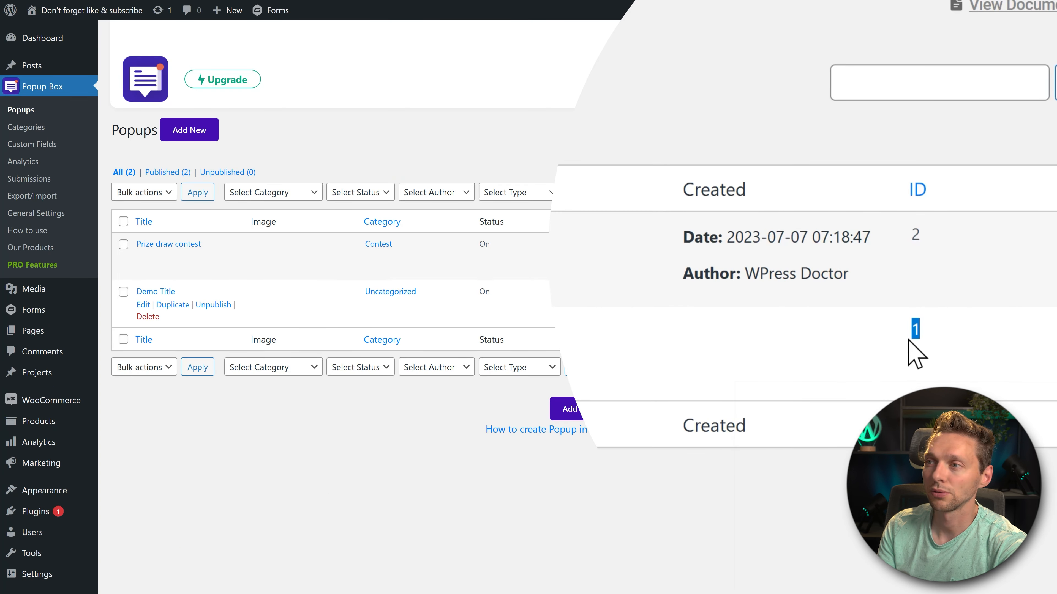
{"action": "left_click", "coordinate": [860, 362]}
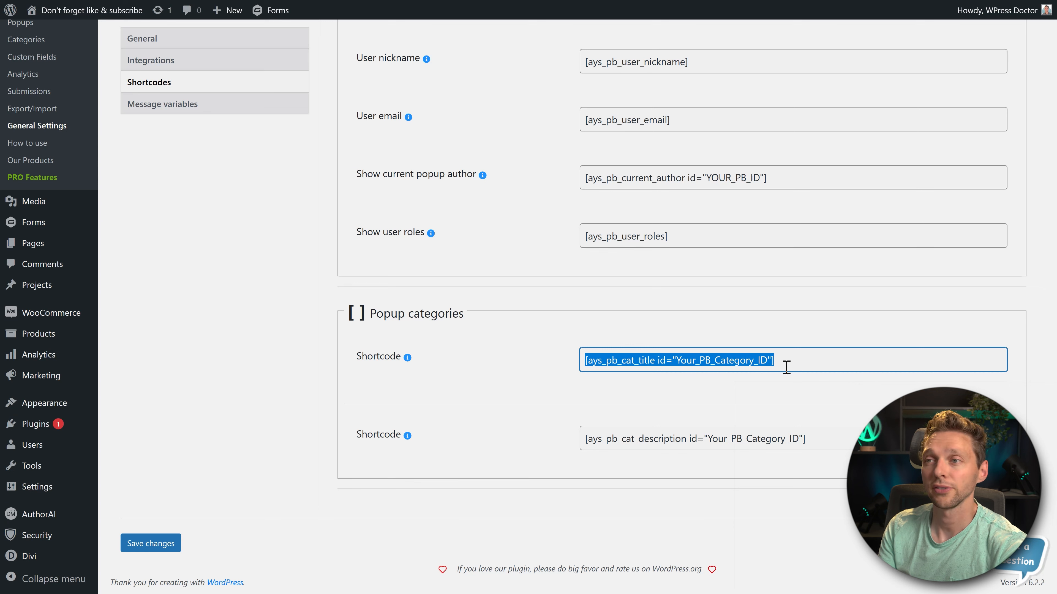
{"action": "left_click", "coordinate": [793, 366]}
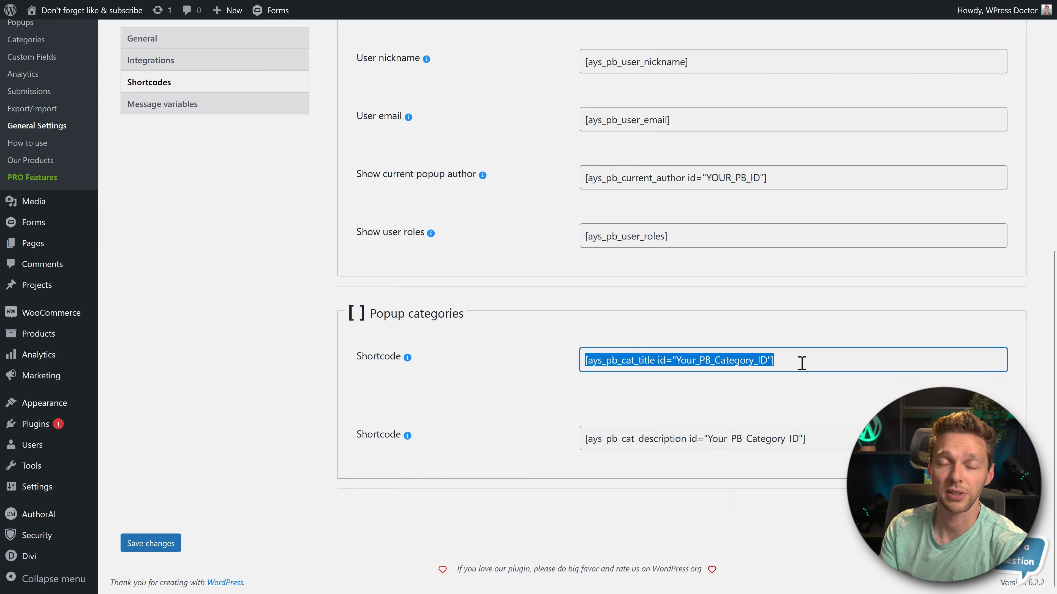
- Examine the message variables in the general settings and where in the popup settings they can be pasted
{"action": "left_click", "coordinate": [189, 105]}
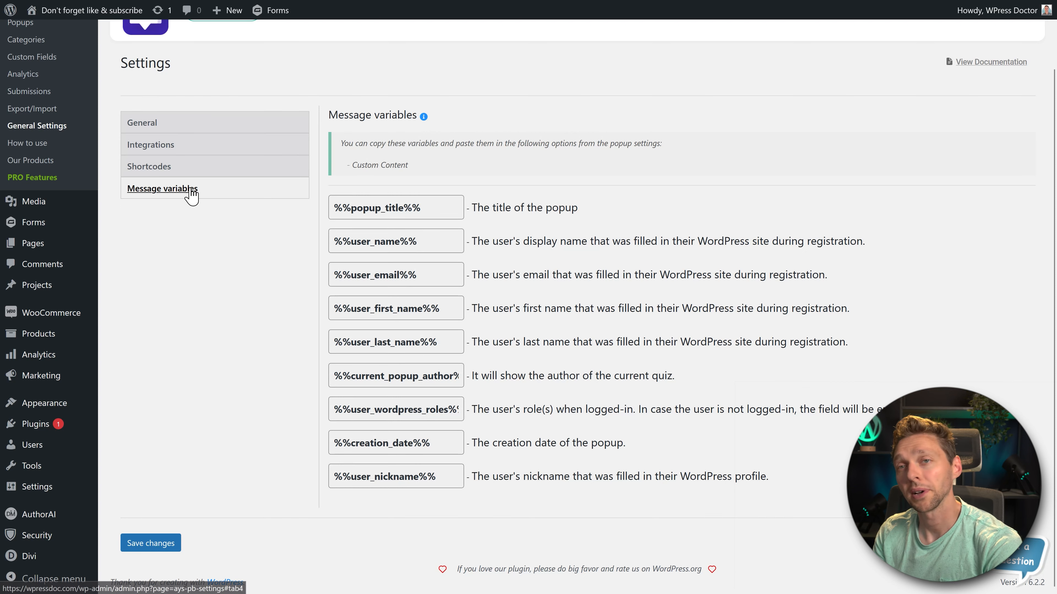
{"action": "left_click_drag", "start_coordinate": [404, 179], "coordinate": [350, 177]}
{"action": "left_click", "coordinate": [437, 179]}
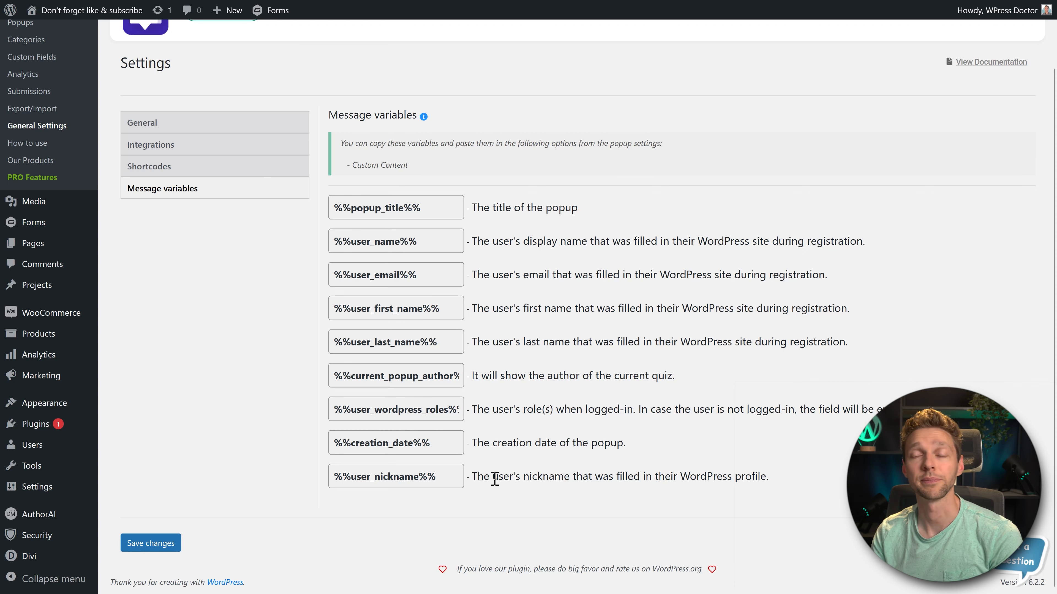
- Review the plugin's How to use instructions and the other plugins offered under Our Products
{"action": "left_click", "coordinate": [19, 144]}
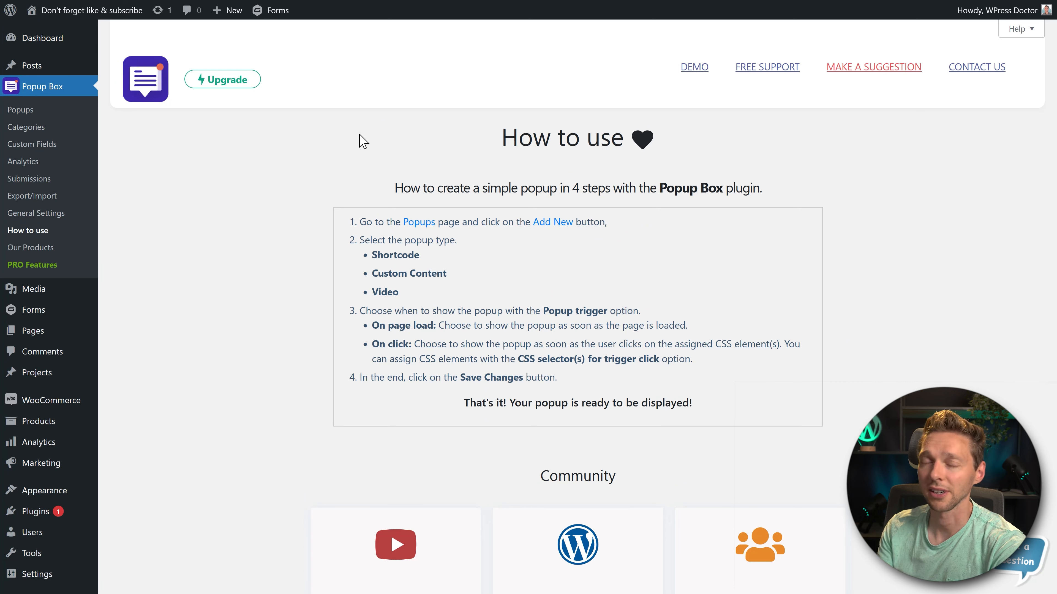
{"action": "left_click", "coordinate": [30, 247]}
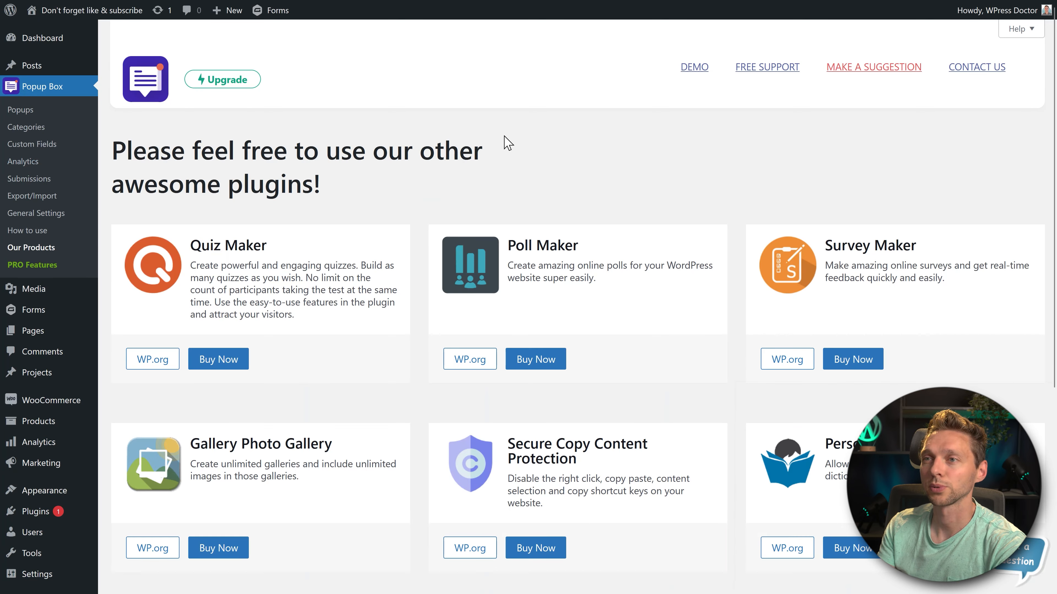
{"action": "scroll", "coordinate": [504, 136], "scroll_direction": "down", "scroll_amount": 7}
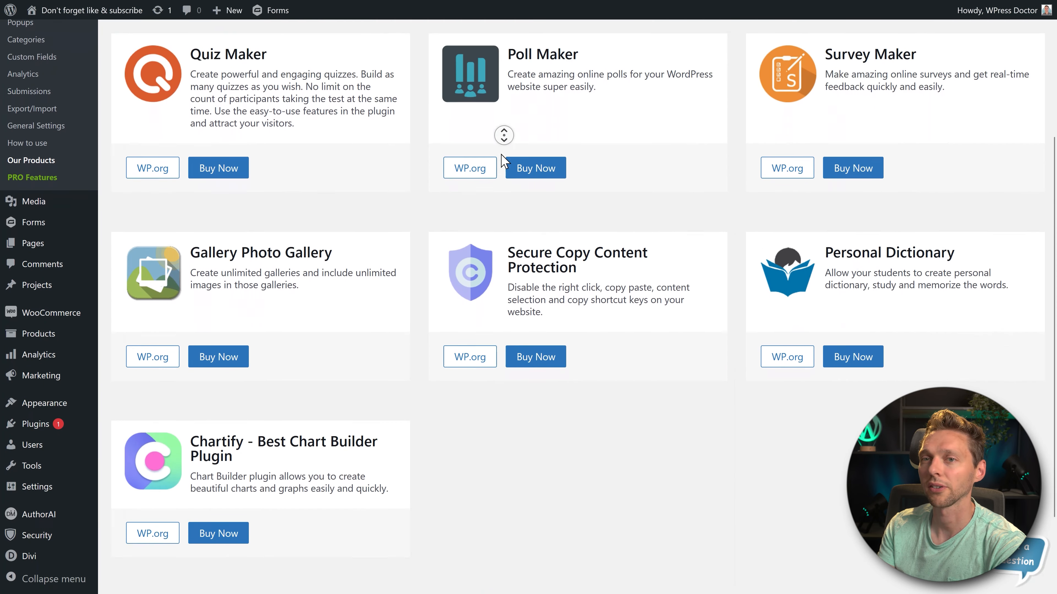
{"action": "scroll", "coordinate": [503, 135], "scroll_direction": "up", "scroll_amount": 7}
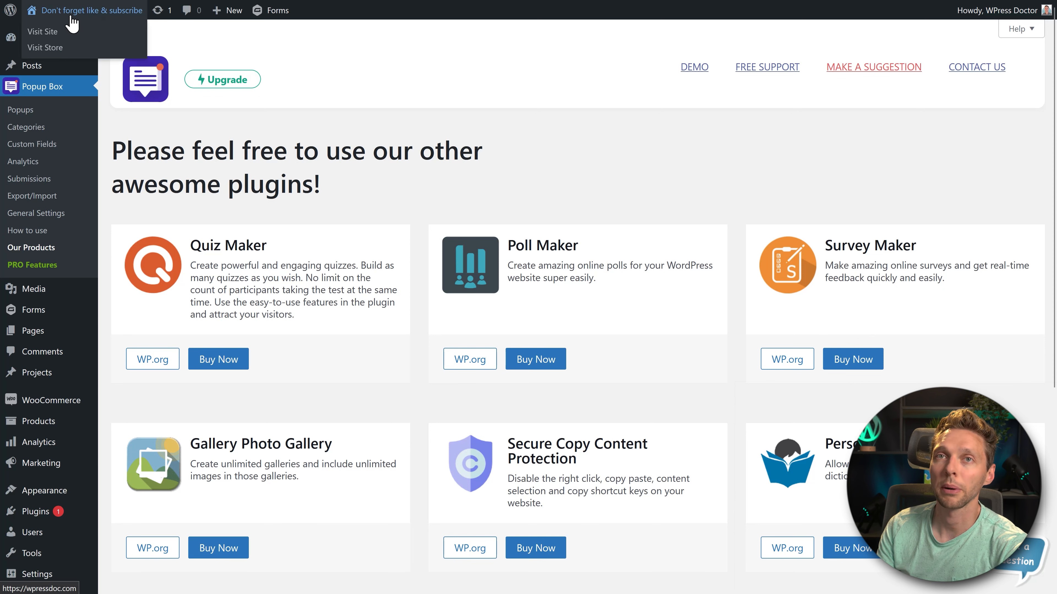
- Trigger the Subscribe contest popup on the live homepage, follow its Subscribe link and confirm the YouTube channel subscription
{"action": "left_click", "coordinate": [133, 10]}
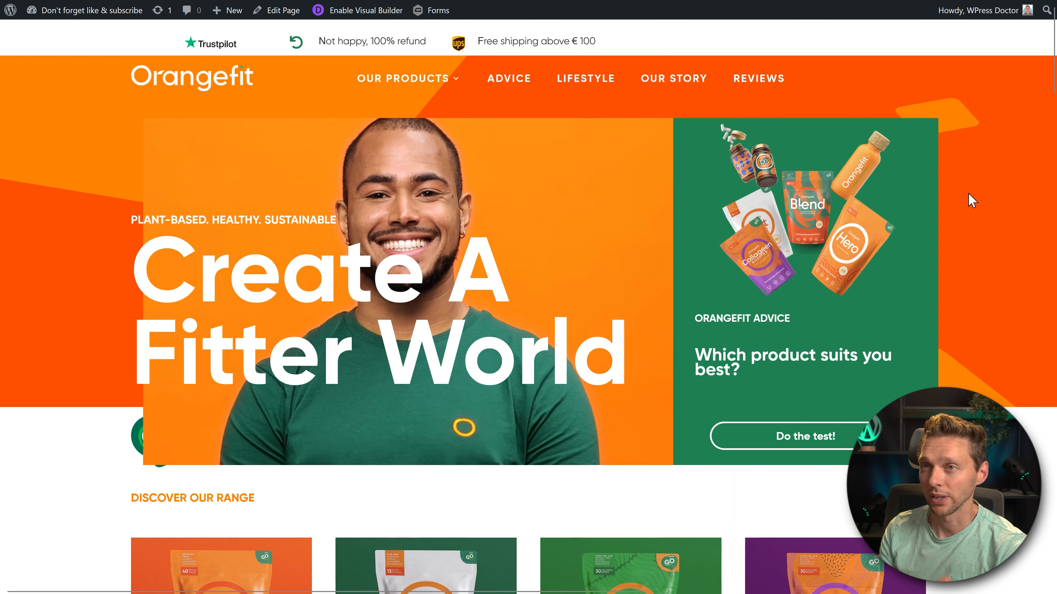
{"action": "scroll", "coordinate": [103, 136], "scroll_direction": "down", "scroll_amount": 10}
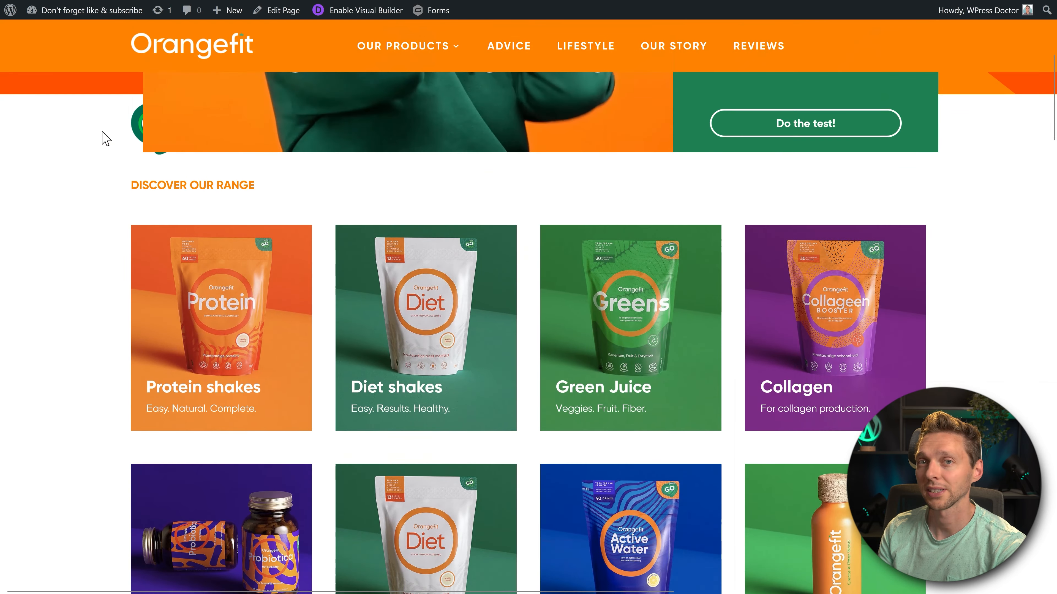
{"action": "scroll", "coordinate": [103, 141], "scroll_direction": "down", "scroll_amount": 9}
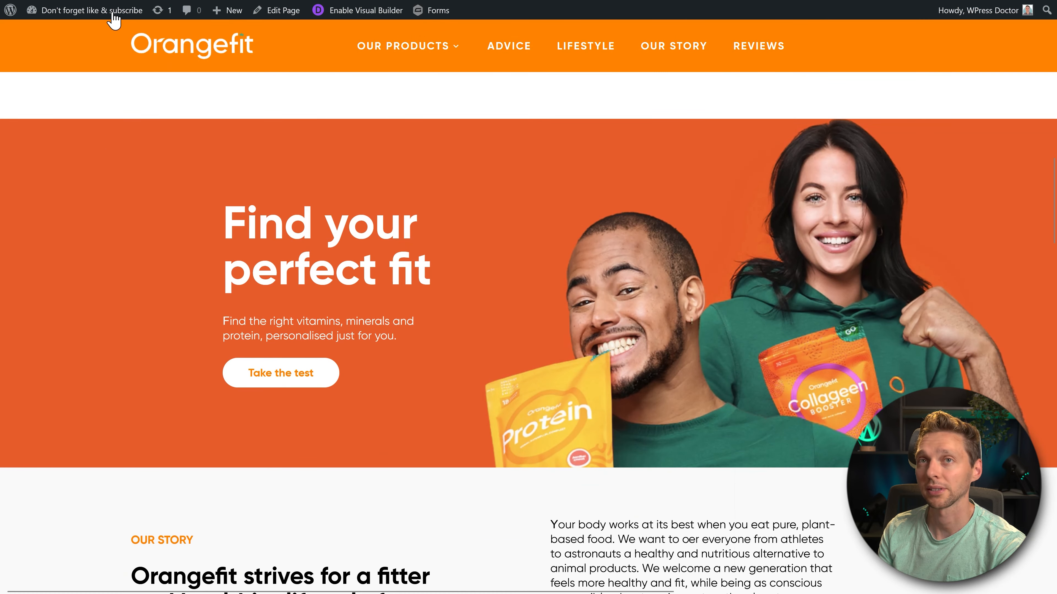
{"action": "scroll", "coordinate": [129, 154], "scroll_direction": "down", "scroll_amount": 4}
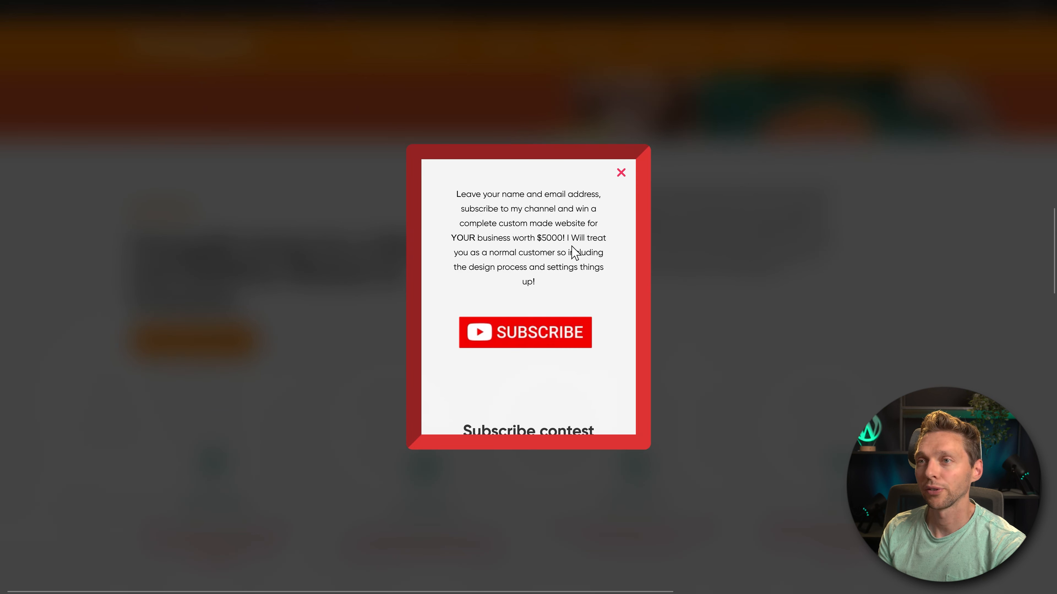
{"action": "left_click", "coordinate": [540, 338]}
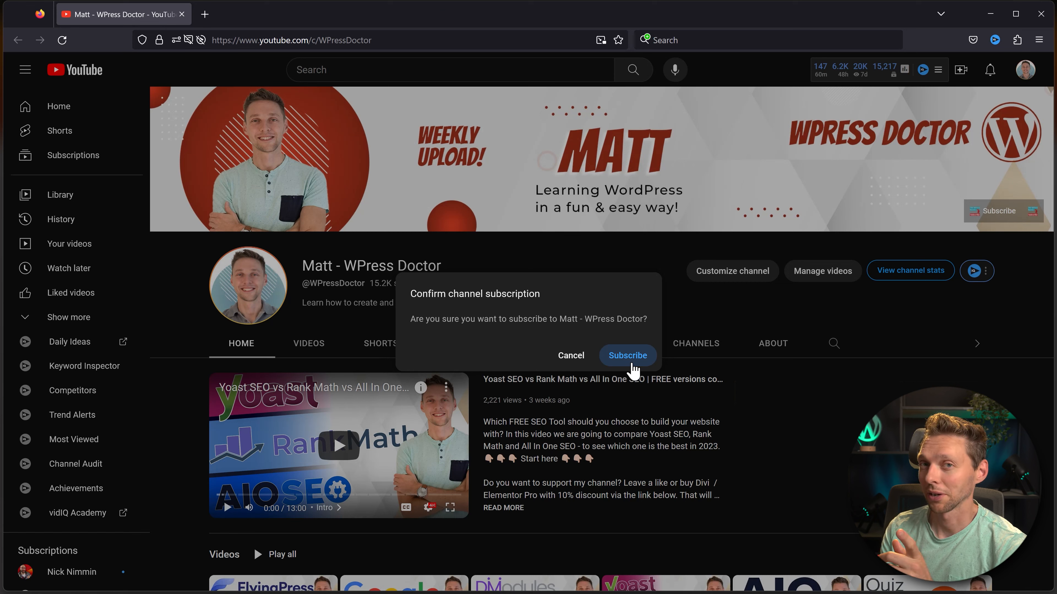
{"action": "left_click", "coordinate": [632, 365]}
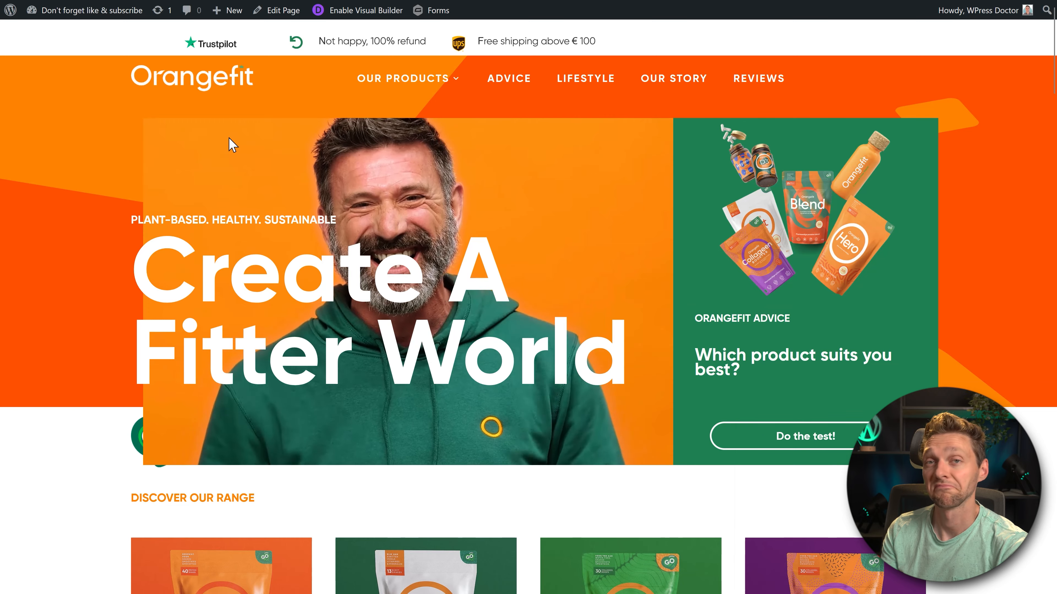
- Check on the freshly loaded homepage whether the popup shows again while moving down the page
{"action": "scroll", "coordinate": [523, 323], "scroll_direction": "down", "scroll_amount": 15}
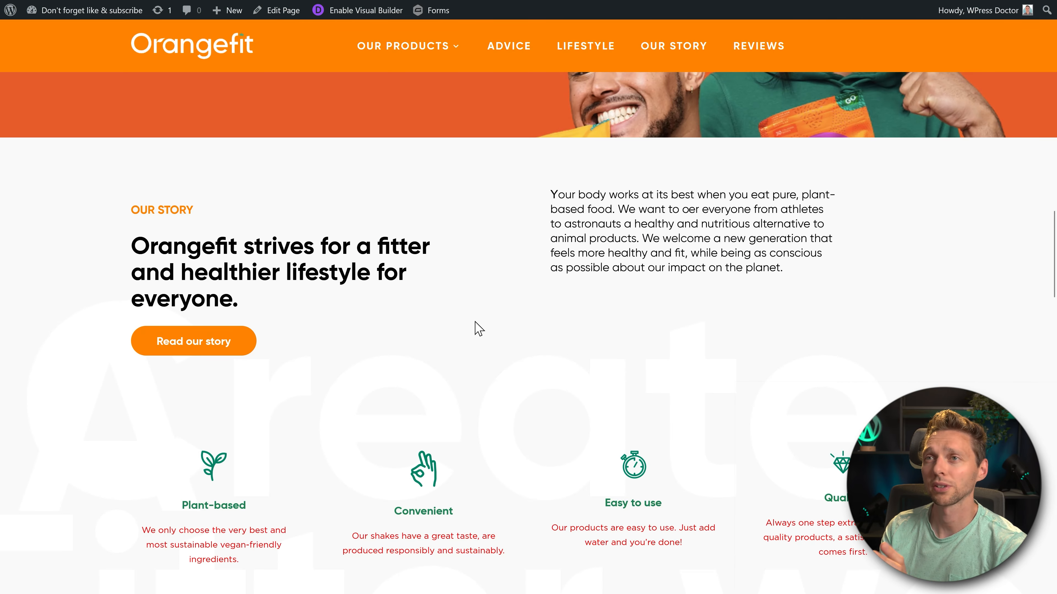
{"action": "scroll", "coordinate": [468, 302], "scroll_direction": "up", "scroll_amount": 15}
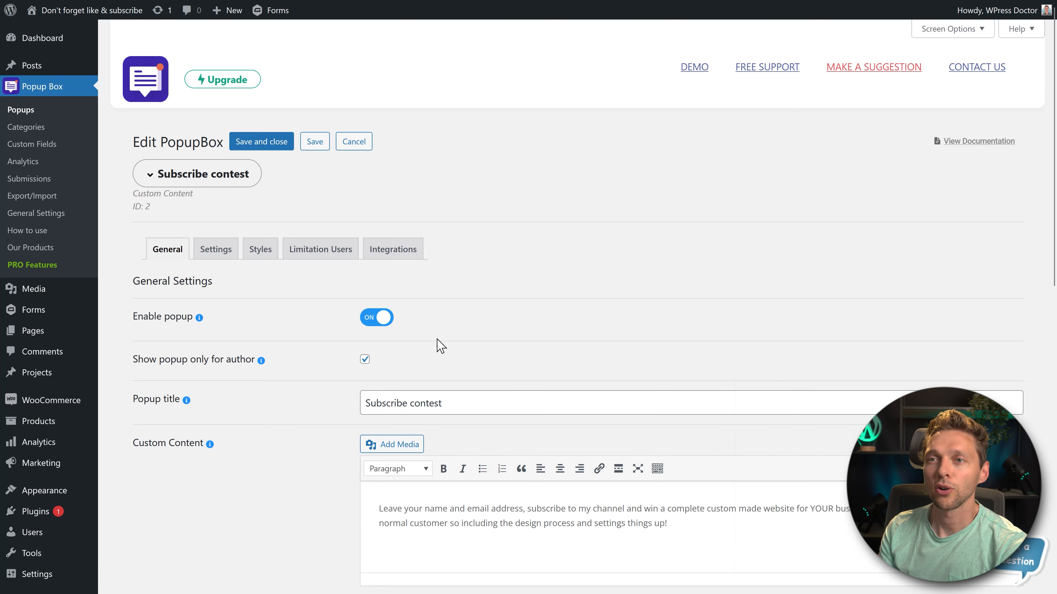
- Turn off "Show popup only for author" for the Subscribe contest popup and save it
{"action": "triple_click", "coordinate": [262, 367]}
{"action": "left_click", "coordinate": [303, 367]}
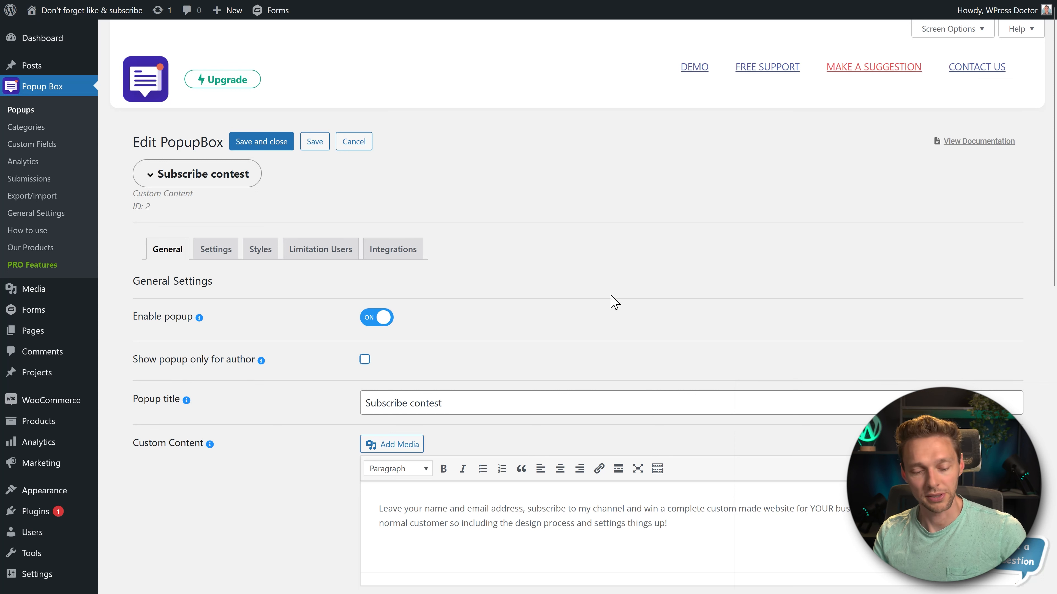
{"action": "key", "text": "ctrl+s"}
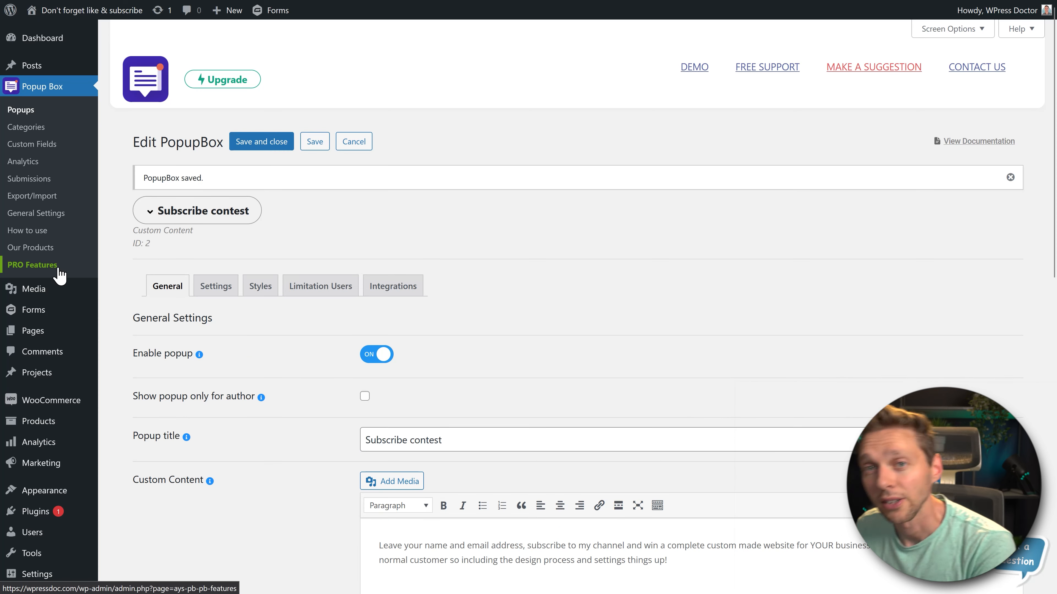
- Examine the Developer plan's price, site allowance, upgrade period and support period on the PRO Features page
{"action": "left_click", "coordinate": [33, 265]}
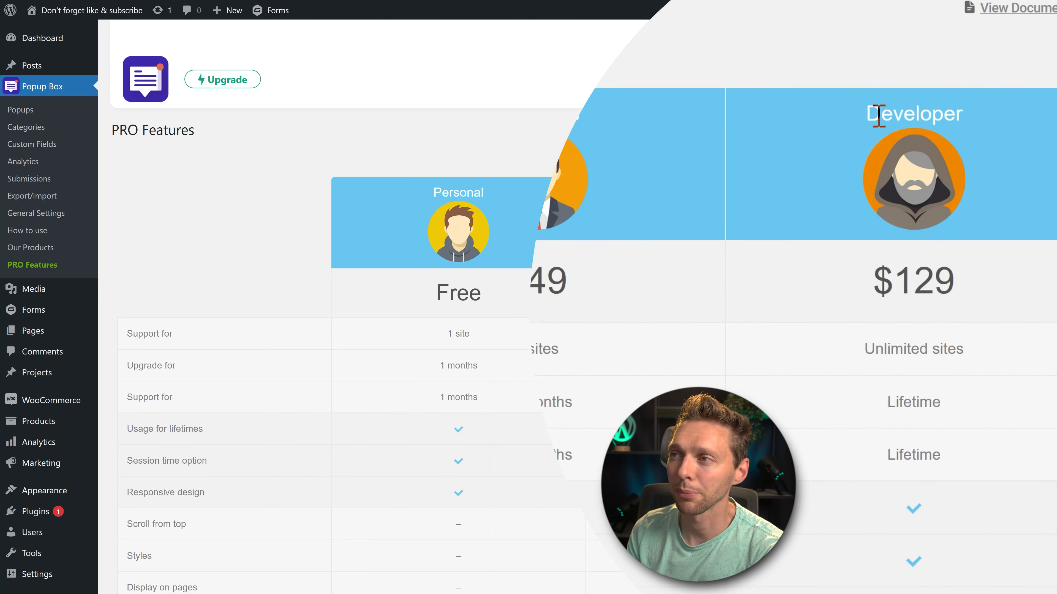
{"action": "left_click_drag", "start_coordinate": [880, 116], "coordinate": [965, 118]}
{"action": "left_click_drag", "start_coordinate": [966, 349], "coordinate": [874, 349]}
{"action": "left_click", "coordinate": [947, 399]}
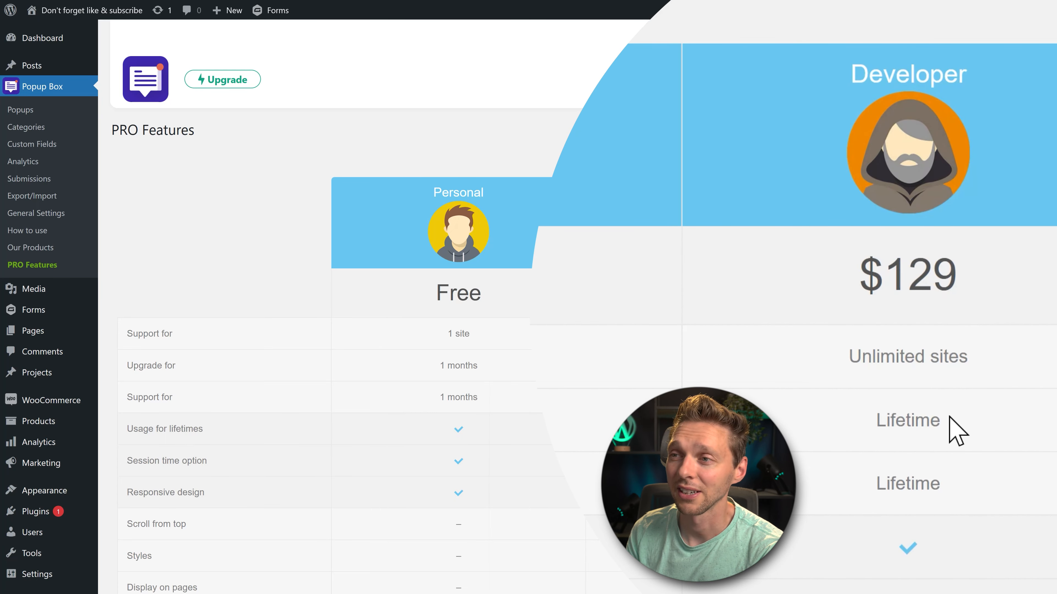
{"action": "left_click_drag", "start_coordinate": [950, 418], "coordinate": [823, 432]}
{"action": "left_click_drag", "start_coordinate": [949, 483], "coordinate": [832, 466]}
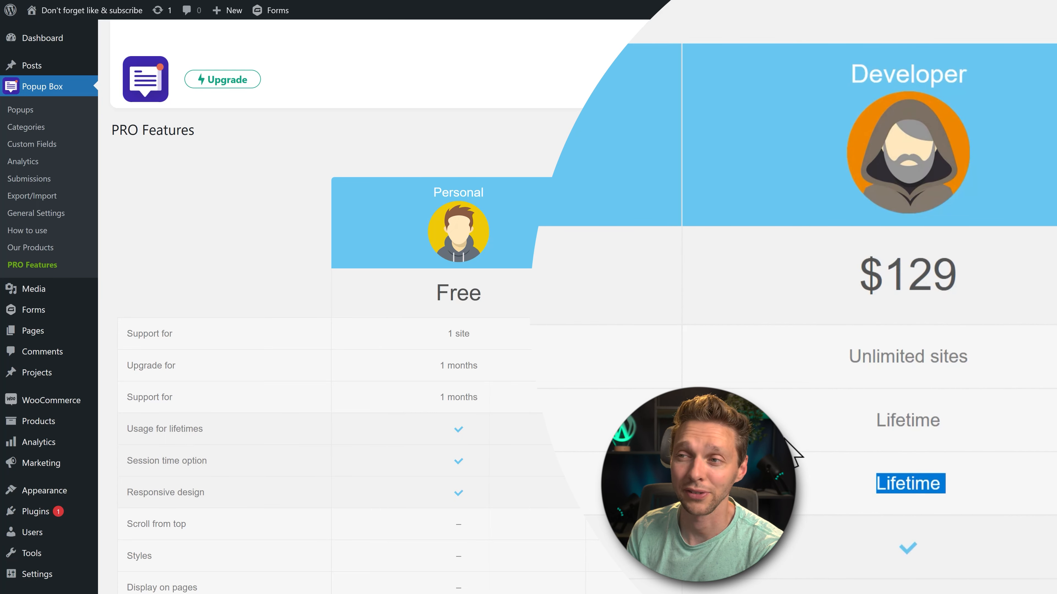
{"action": "left_click", "coordinate": [803, 383]}
{"action": "left_click_drag", "start_coordinate": [844, 279], "coordinate": [1002, 284]}
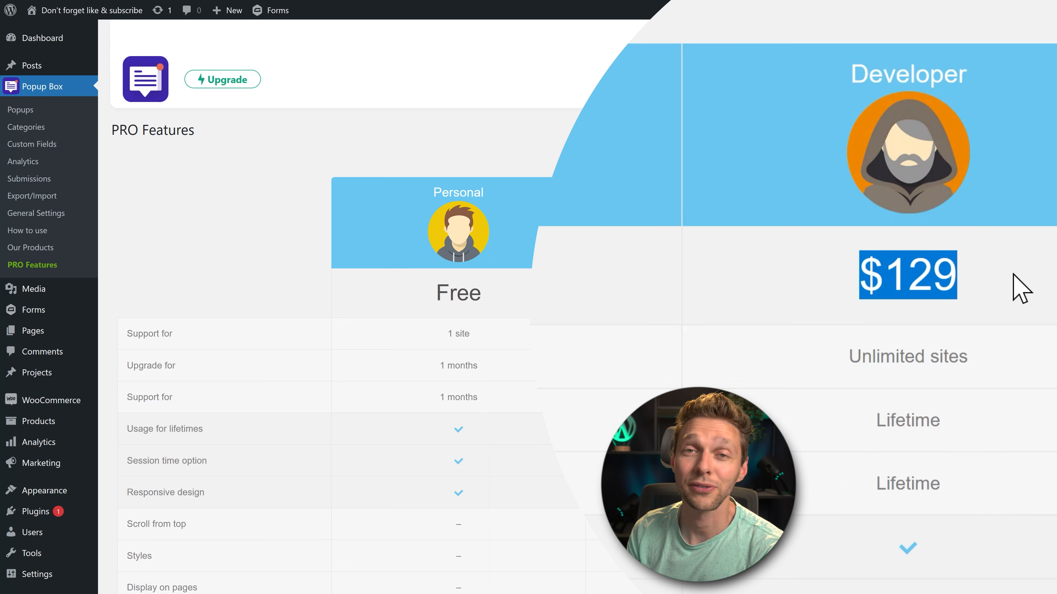
{"action": "left_click_drag", "start_coordinate": [974, 356], "coordinate": [804, 385]}
{"action": "left_click", "coordinate": [959, 370]}
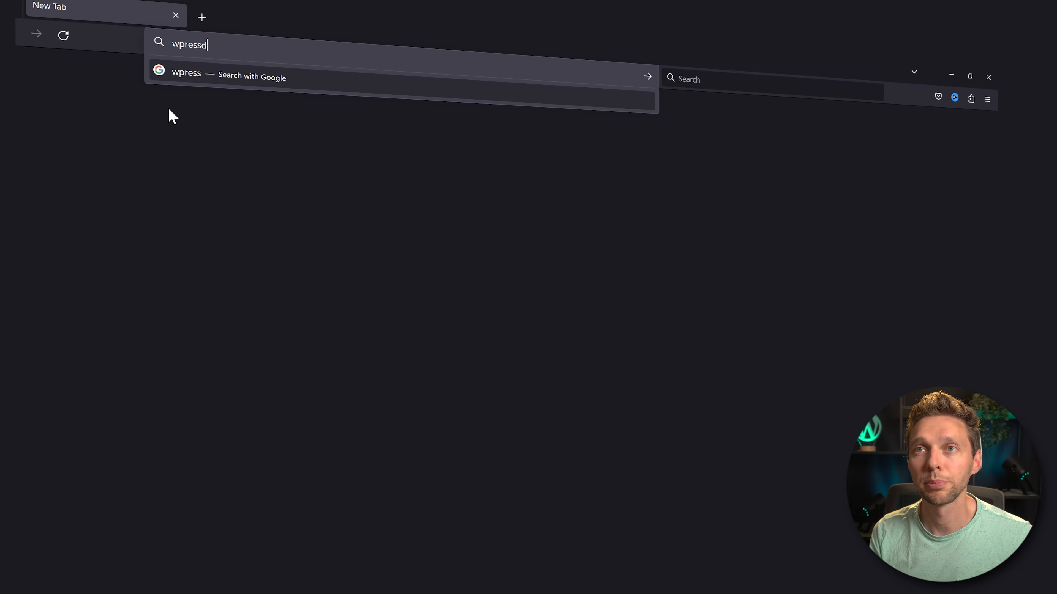
- Open wpressdoctor.com/popup in a new browser tab
{"action": "type", "text": "cto"}
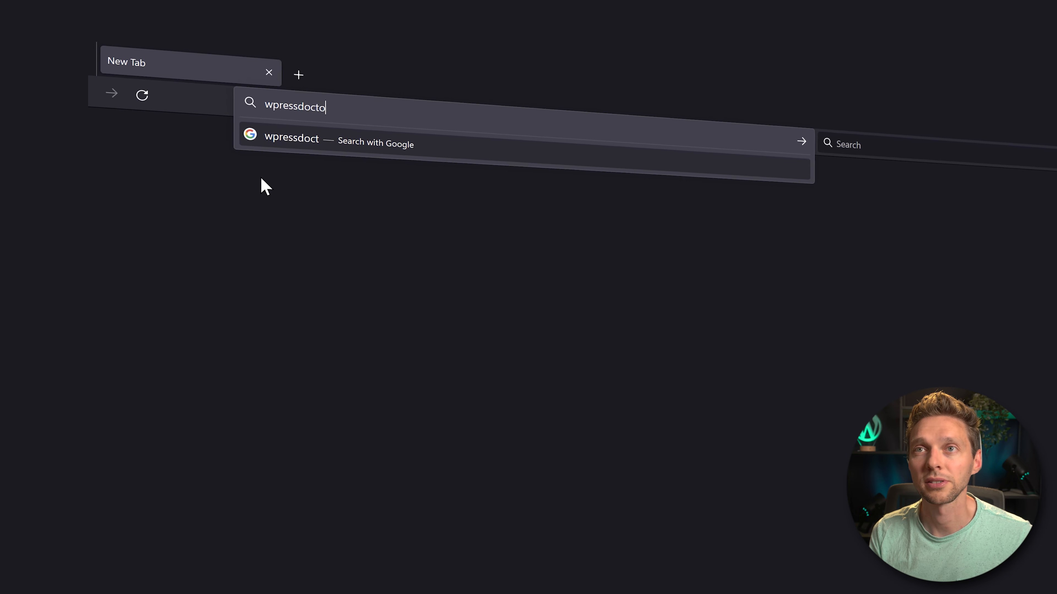
{"action": "type", "text": "r.com/pop"}
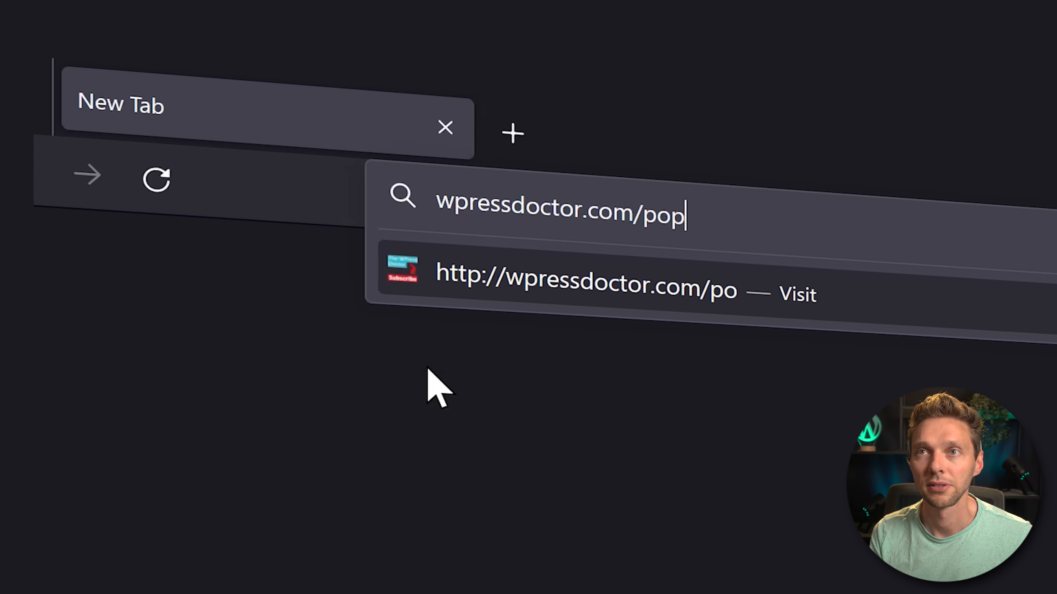
{"action": "type", "text": "up"}
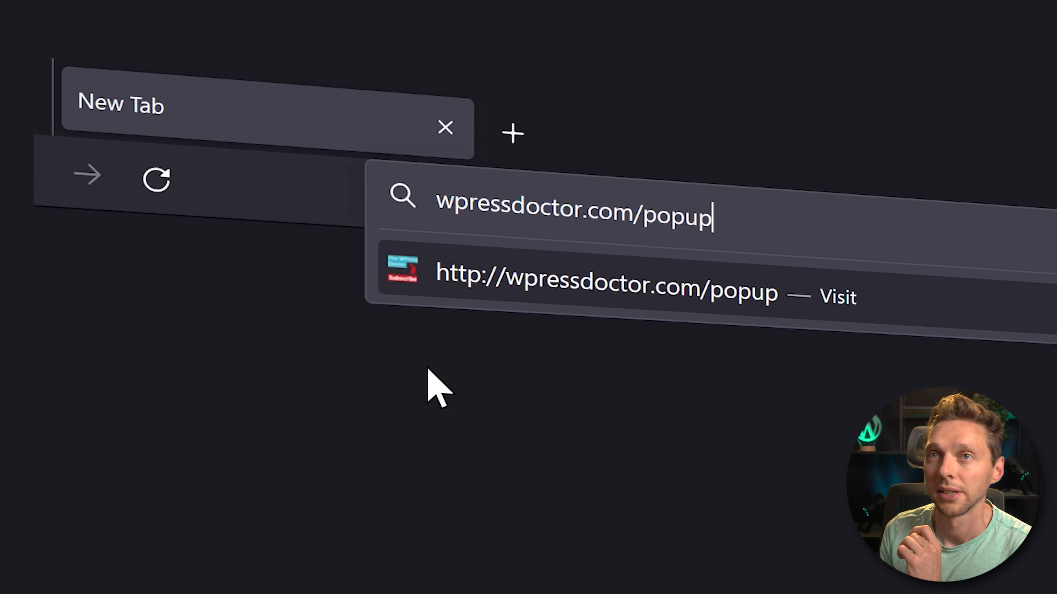
{"action": "key", "text": "Return"}
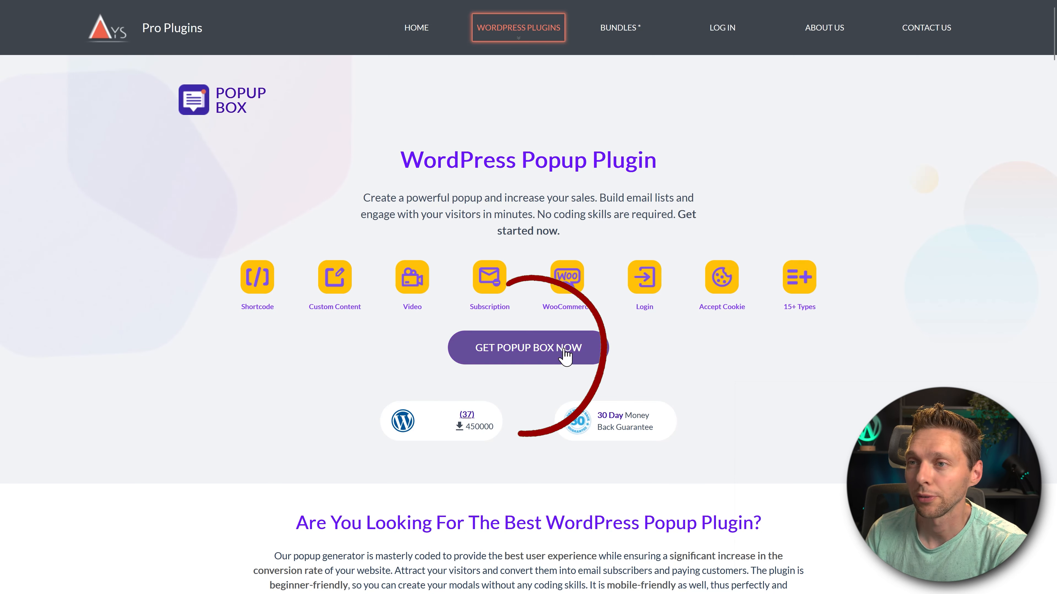
- Go to the Popup Box plan comparison and examine the Developer plan's discounted price
{"action": "left_click", "coordinate": [518, 354]}
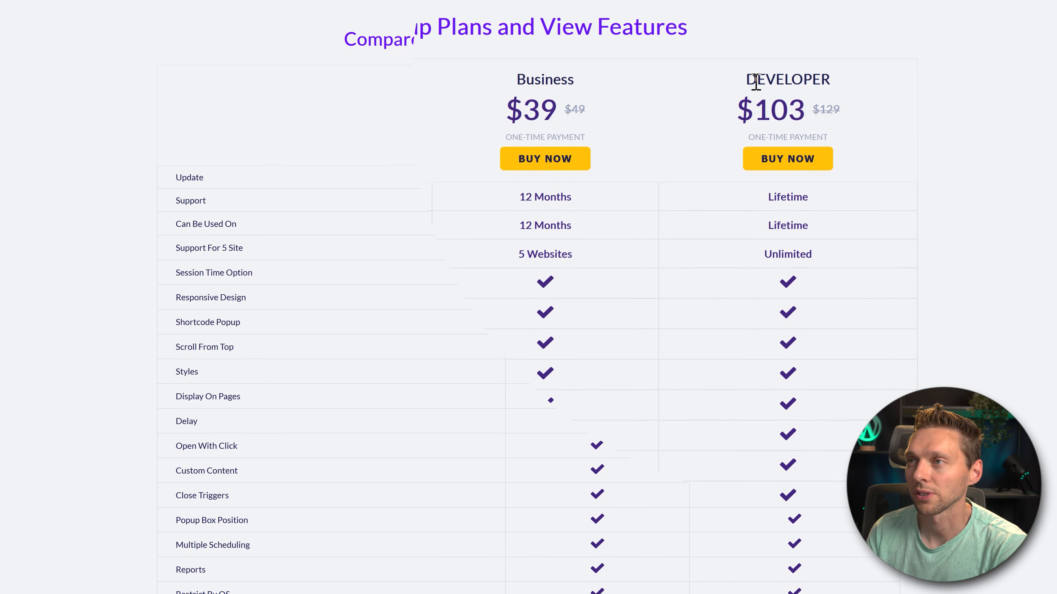
{"action": "left_click_drag", "start_coordinate": [750, 75], "coordinate": [870, 85]}
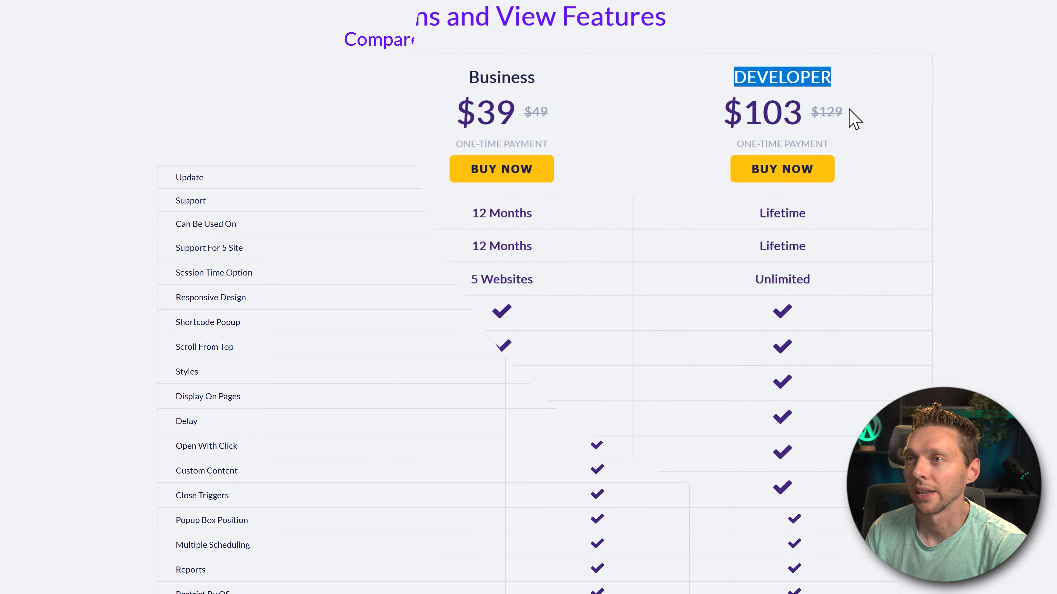
{"action": "left_click", "coordinate": [849, 111]}
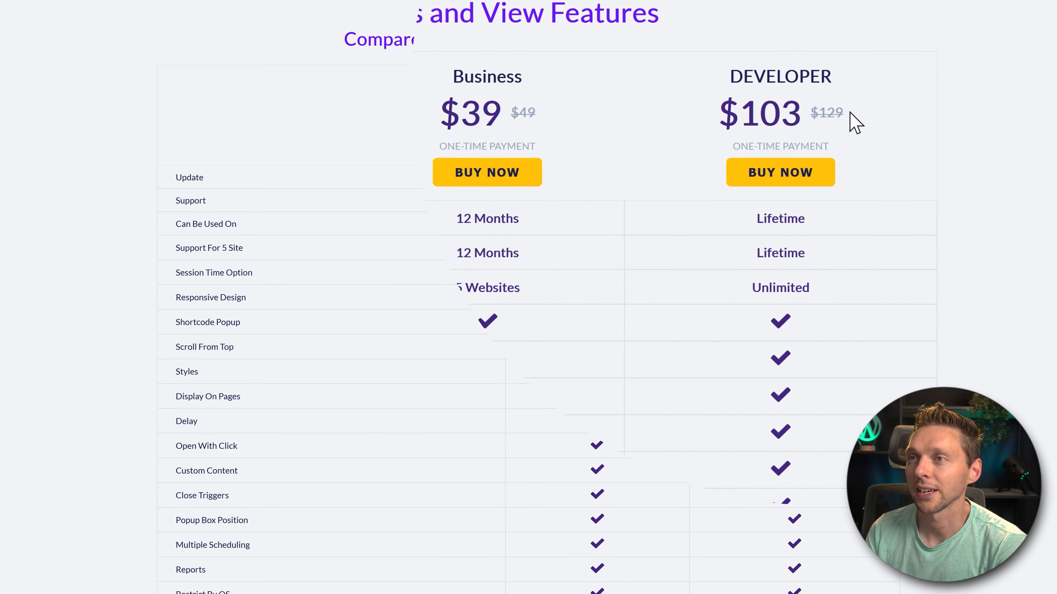
- Examine the Developer plan's payment type, update and support periods, and website allowance in the plan comparison
{"action": "left_click_drag", "start_coordinate": [721, 151], "coordinate": [809, 155]}
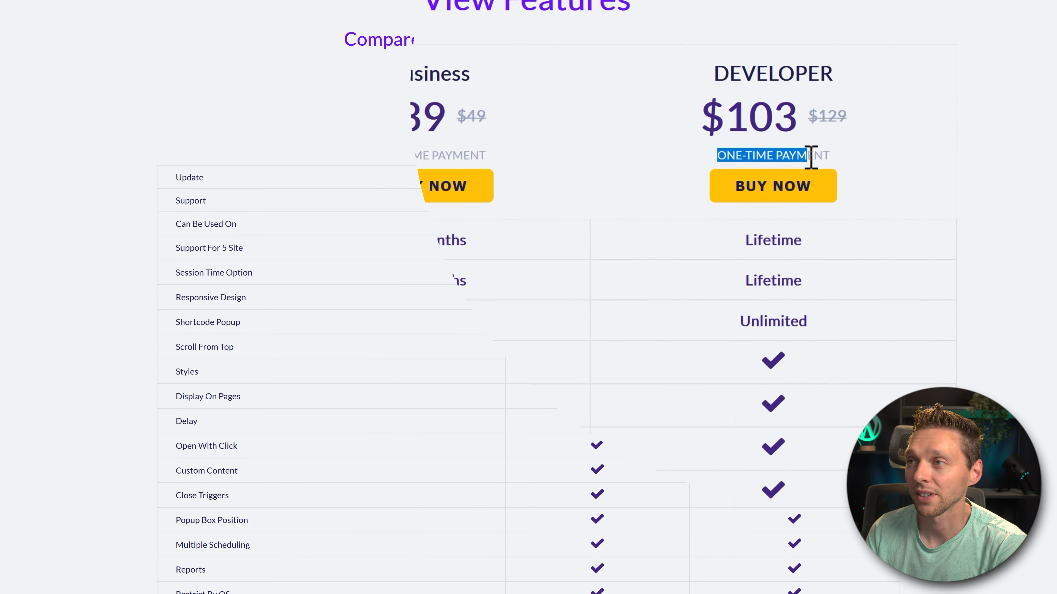
{"action": "left_click", "coordinate": [826, 251]}
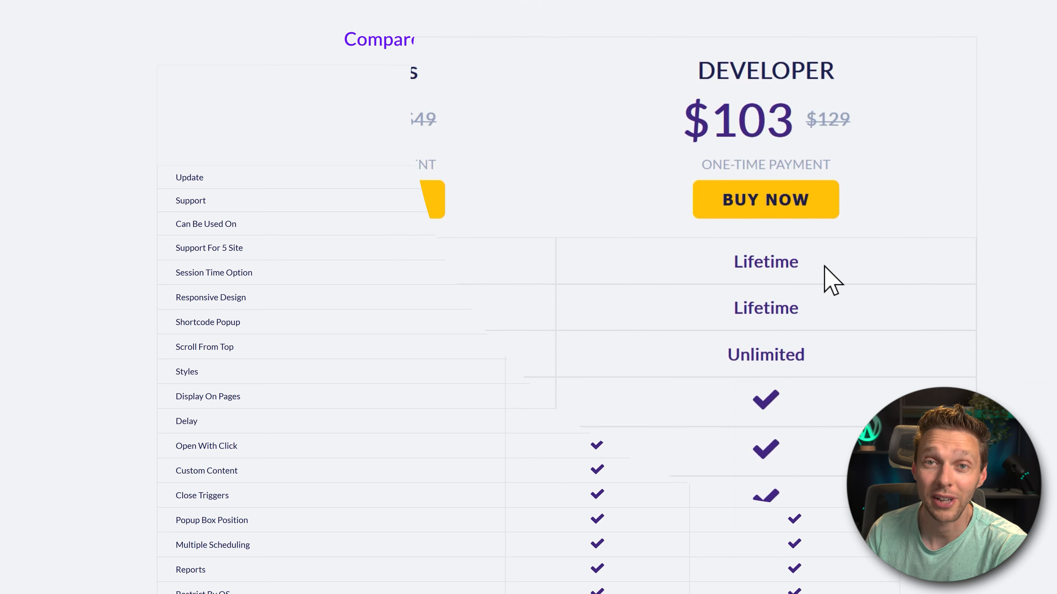
{"action": "left_click_drag", "start_coordinate": [809, 358], "coordinate": [722, 362]}
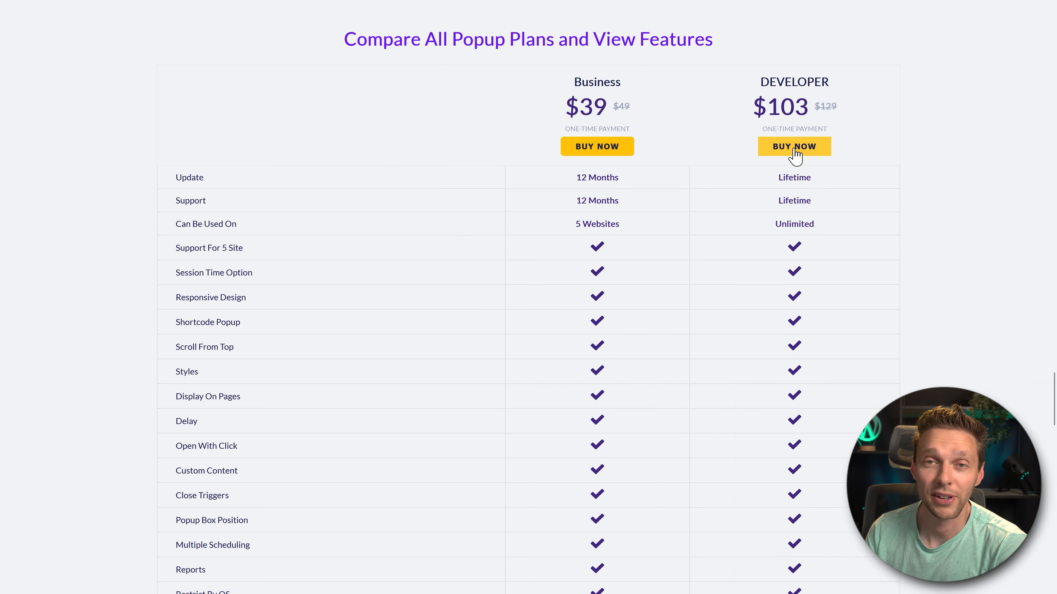
- Start the Developer plan purchase with PayPal and the terms accepted, and open the Ays Pro account login page
{"action": "left_click", "coordinate": [799, 152]}
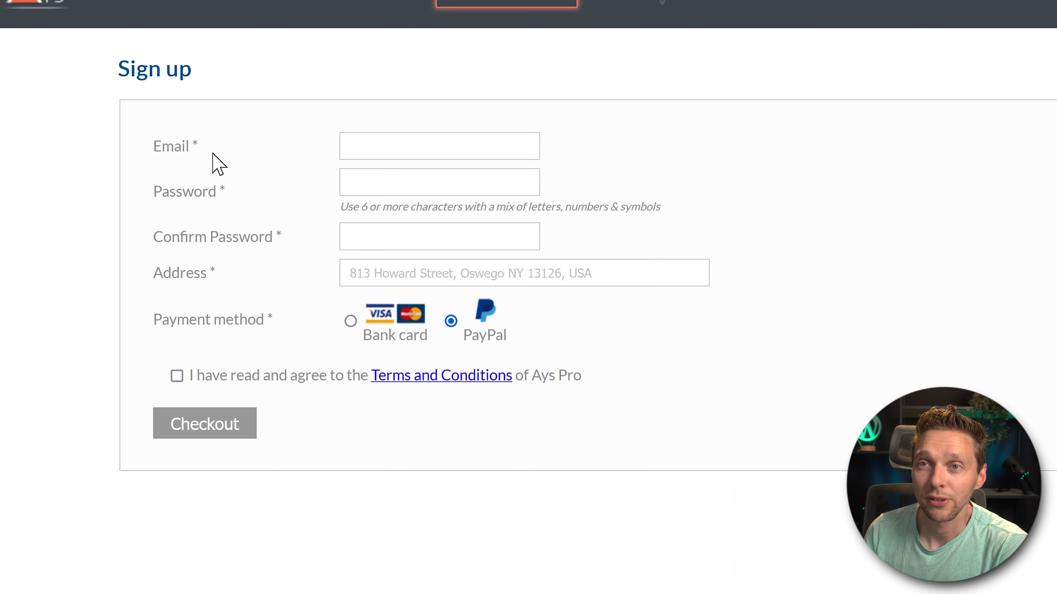
{"action": "left_click", "coordinate": [350, 321]}
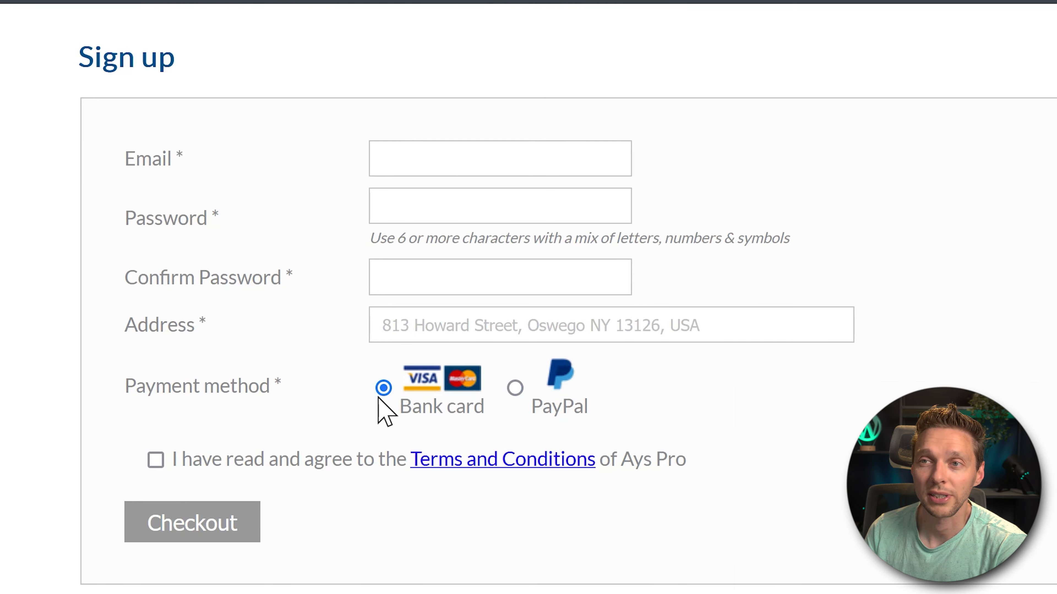
{"action": "left_click", "coordinate": [518, 403]}
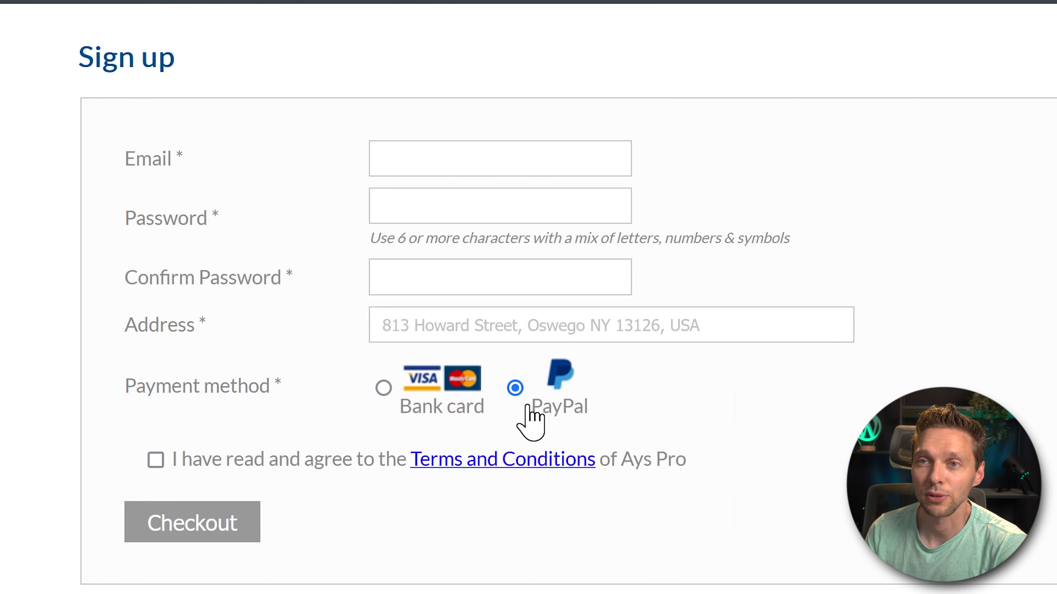
{"action": "left_click", "coordinate": [156, 460]}
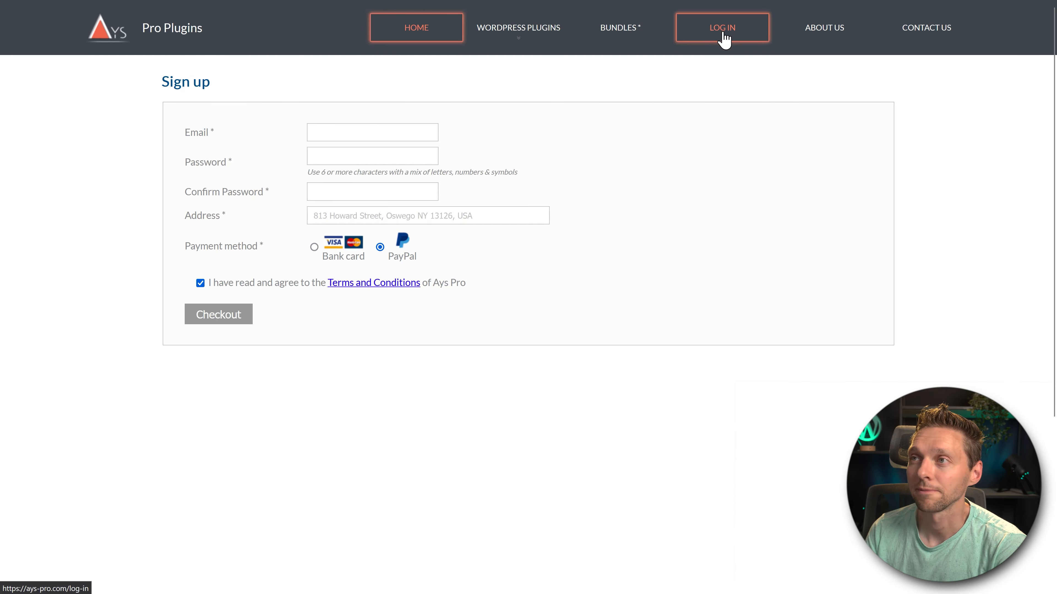
{"action": "left_click", "coordinate": [723, 33]}
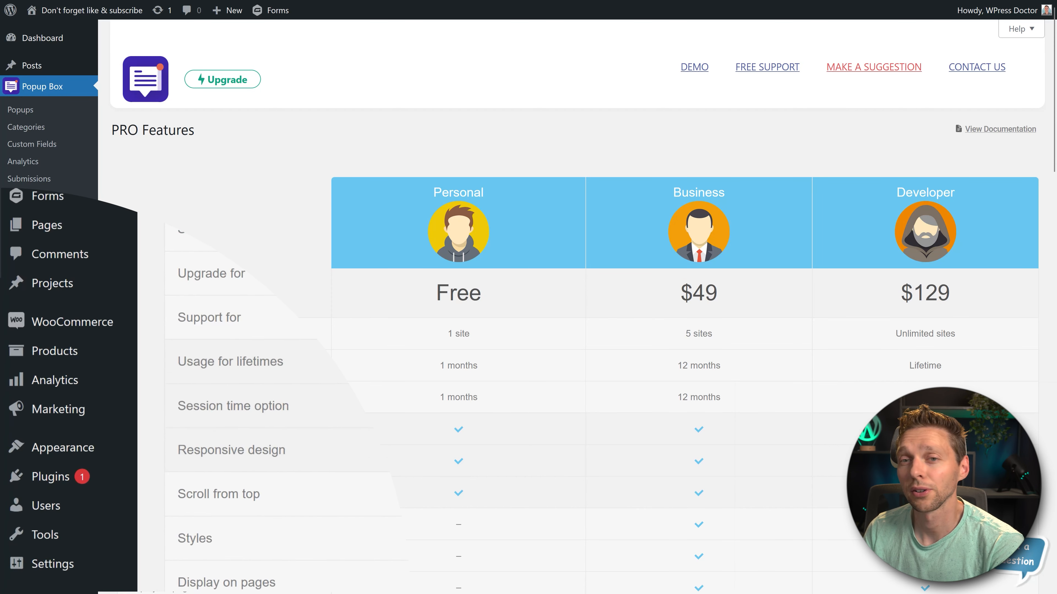
- Upload ays-popup-box-20.8.9.zip as a new plugin in the WordPress admin and install it
{"action": "mouse_move", "coordinate": [119, 420]}
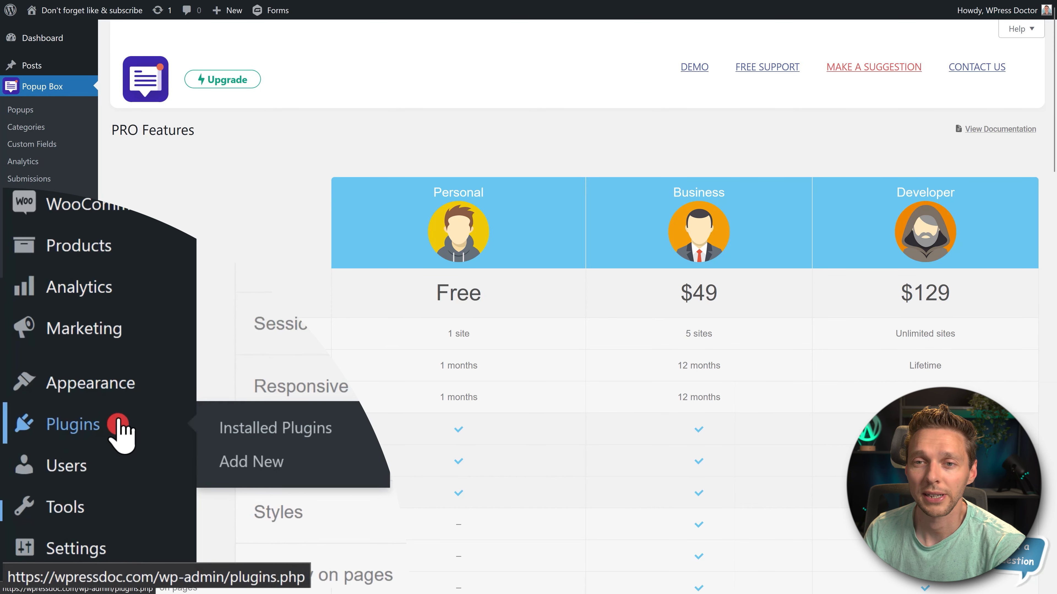
{"action": "left_click", "coordinate": [276, 460]}
{"action": "left_click", "coordinate": [274, 53]}
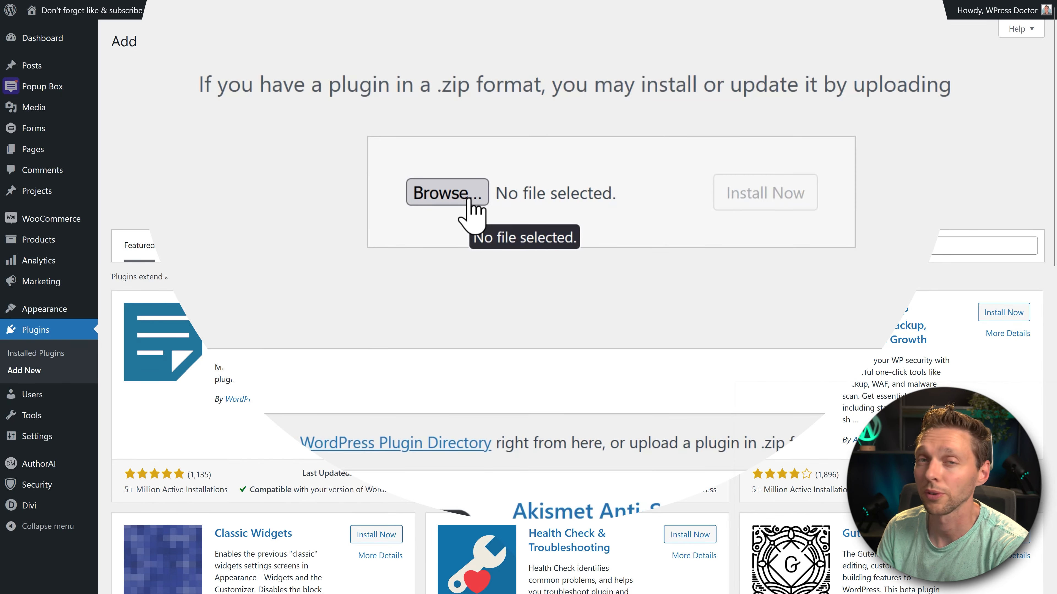
{"action": "left_click", "coordinate": [468, 199]}
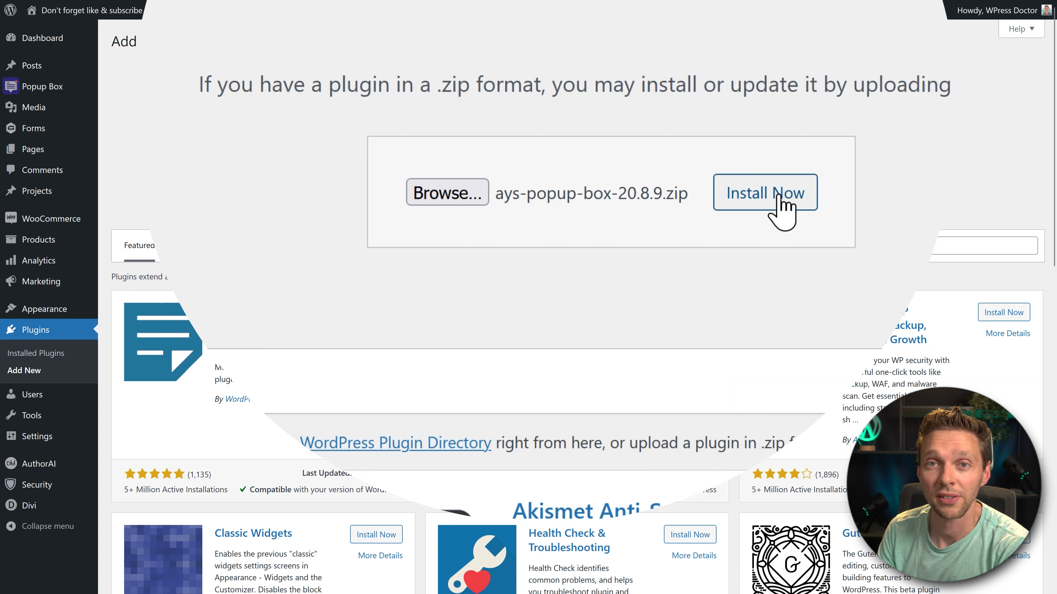
{"action": "left_click", "coordinate": [777, 196]}
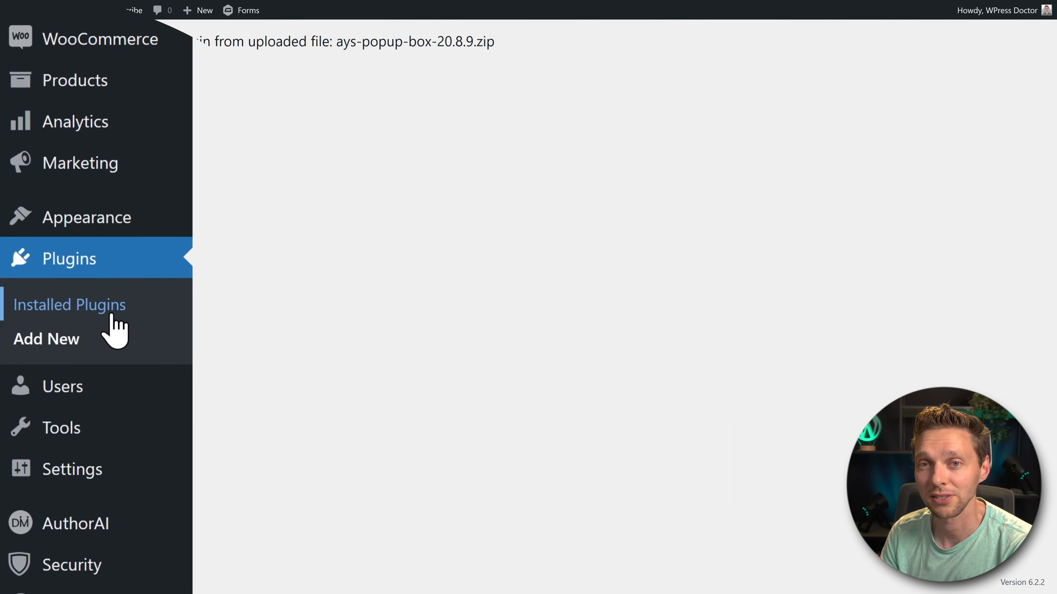
- Deactivate Popup Box version 3.6.2 among the installed plugins, using the upgrade option that saves its data
{"action": "left_click", "coordinate": [115, 310]}
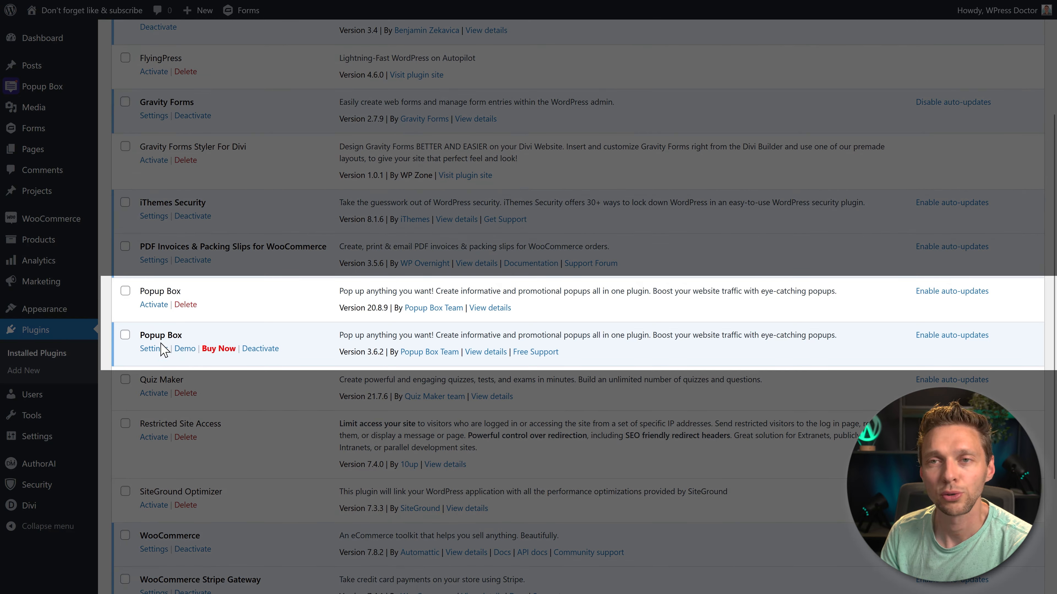
{"action": "left_click_drag", "start_coordinate": [182, 292], "coordinate": [140, 293]}
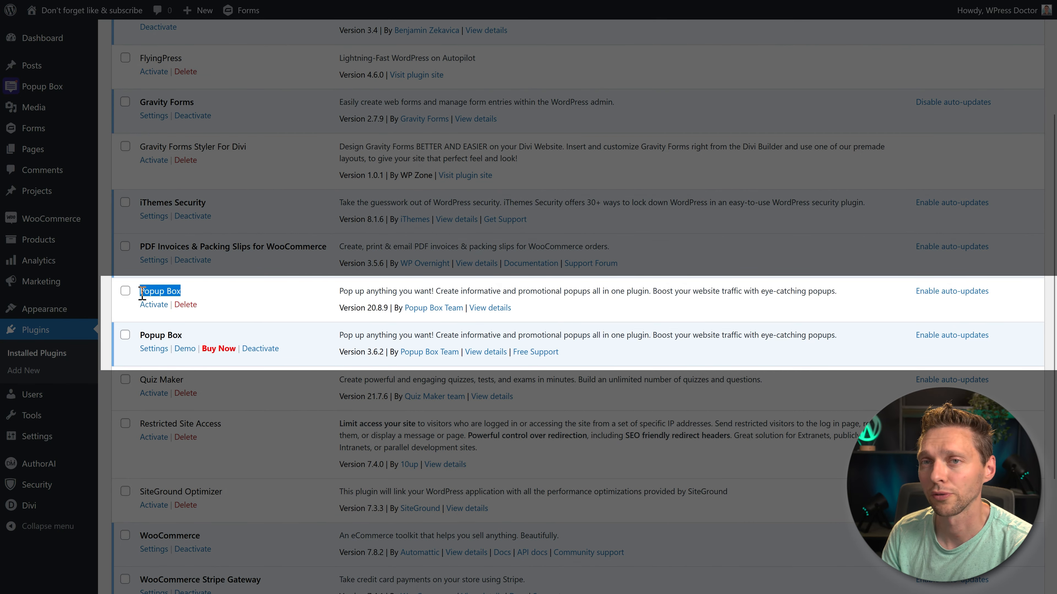
{"action": "left_click_drag", "start_coordinate": [190, 333], "coordinate": [142, 337]}
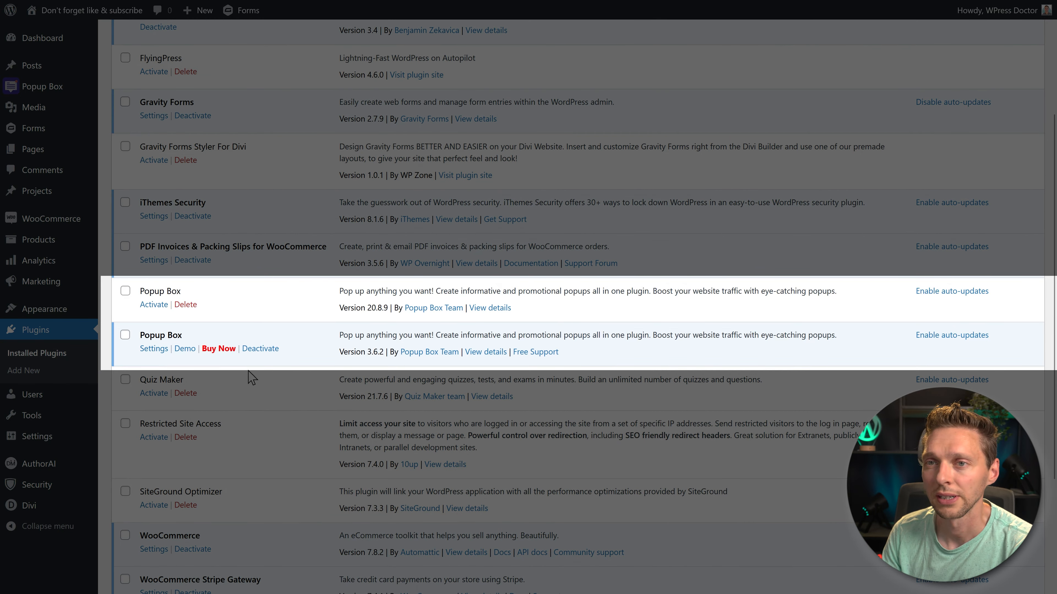
{"action": "left_click", "coordinate": [258, 350]}
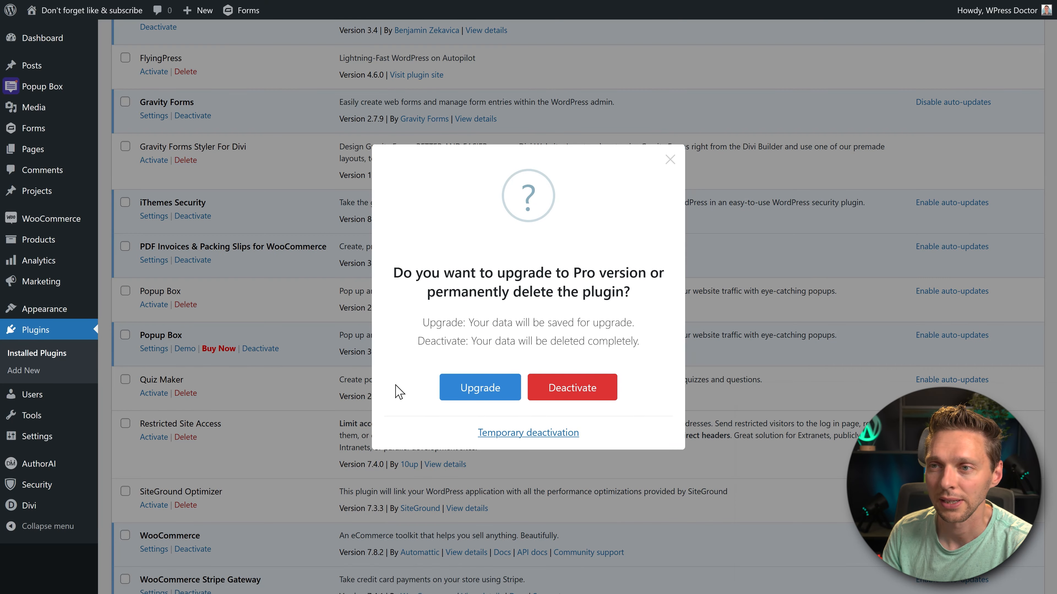
{"action": "left_click", "coordinate": [487, 396]}
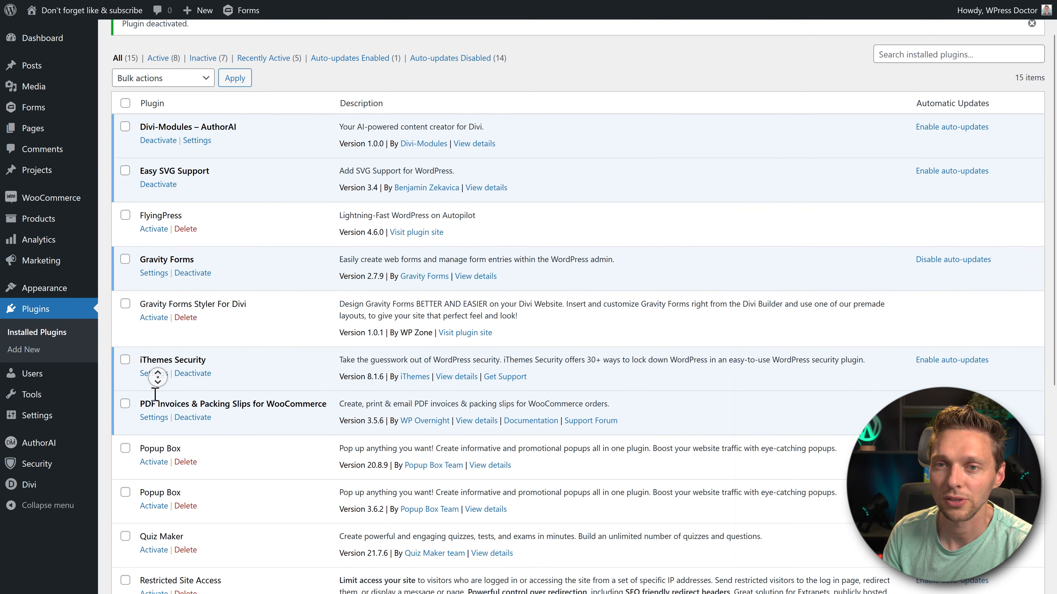
- Activate Popup Box version 20.8.9 and delete Popup Box version 3.6.2 from the installed plugins
{"action": "scroll", "coordinate": [161, 383], "scroll_direction": "down", "scroll_amount": 2}
{"action": "left_click", "coordinate": [153, 411]}
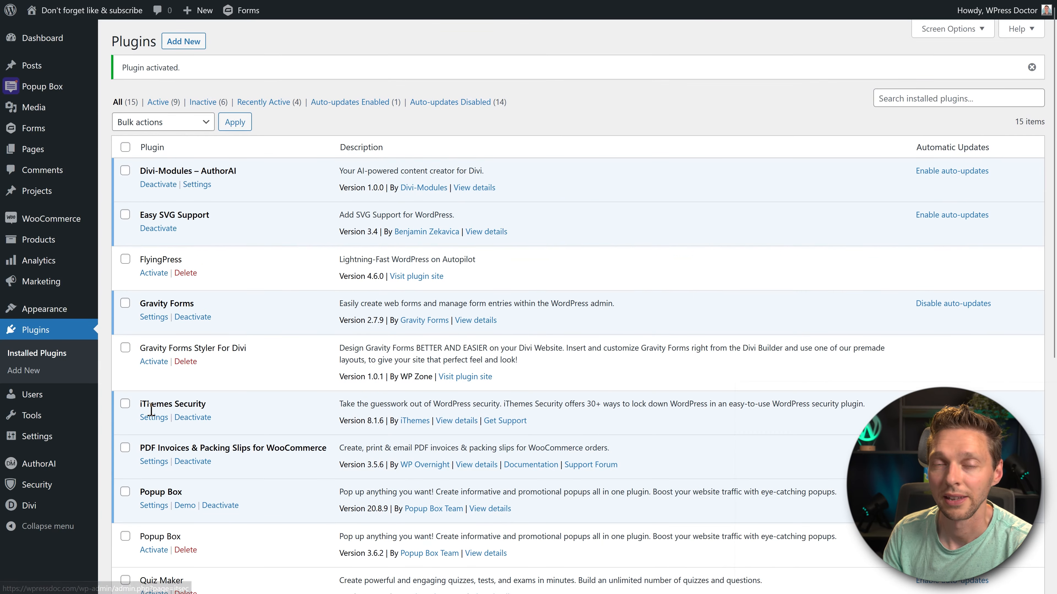
{"action": "scroll", "coordinate": [199, 336], "scroll_direction": "down", "scroll_amount": 3}
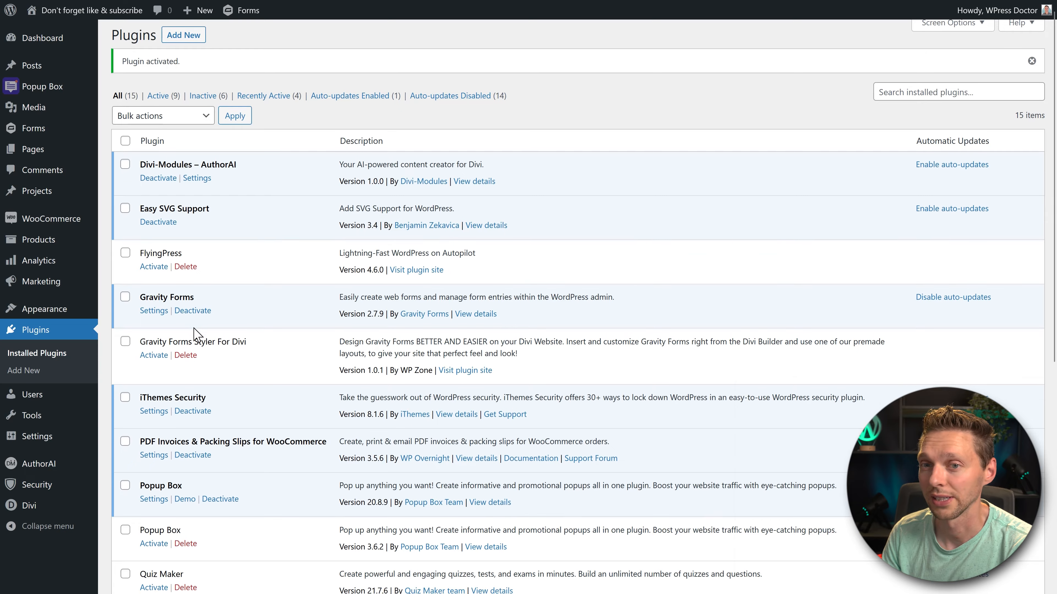
{"action": "left_click", "coordinate": [186, 417]}
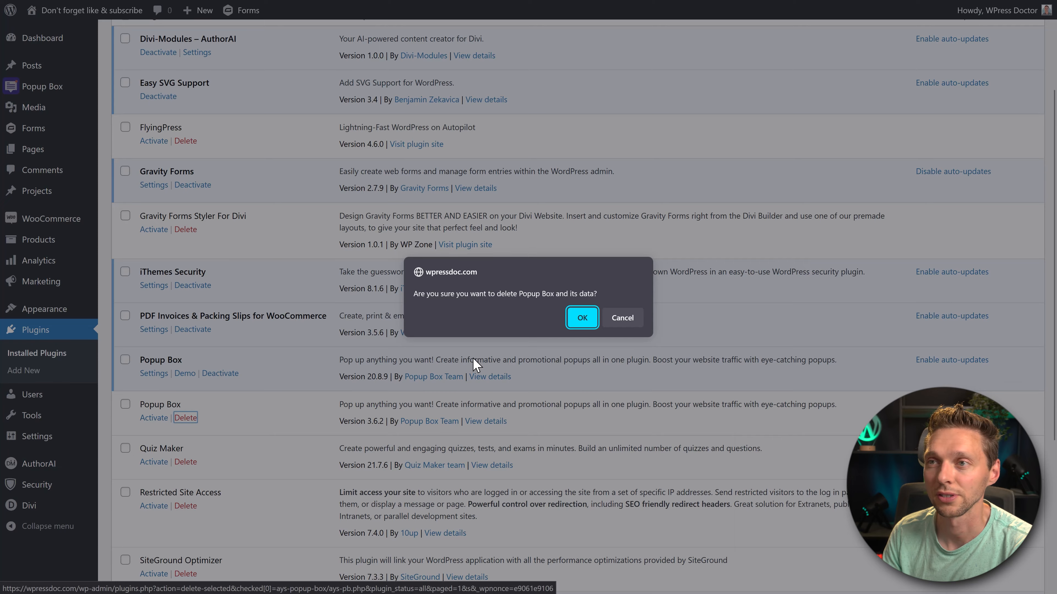
{"action": "left_click", "coordinate": [574, 316]}
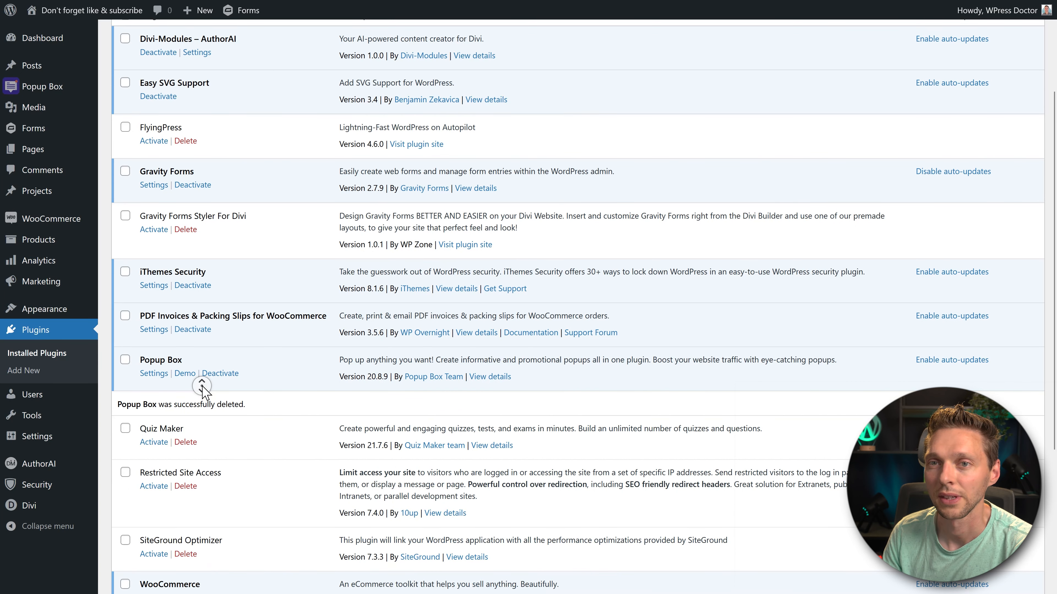
- Open the Popup Box list of popups and check whether the existing contest popup is still there
{"action": "scroll", "coordinate": [199, 367], "scroll_direction": "up", "scroll_amount": 3}
{"action": "mouse_move", "coordinate": [52, 89]}
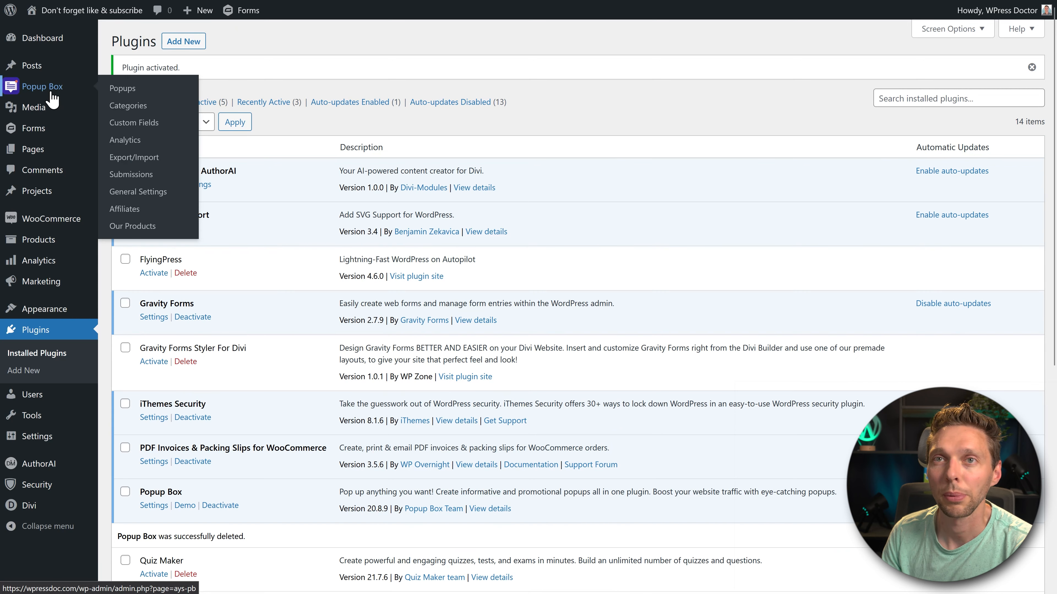
{"action": "left_click", "coordinate": [113, 92]}
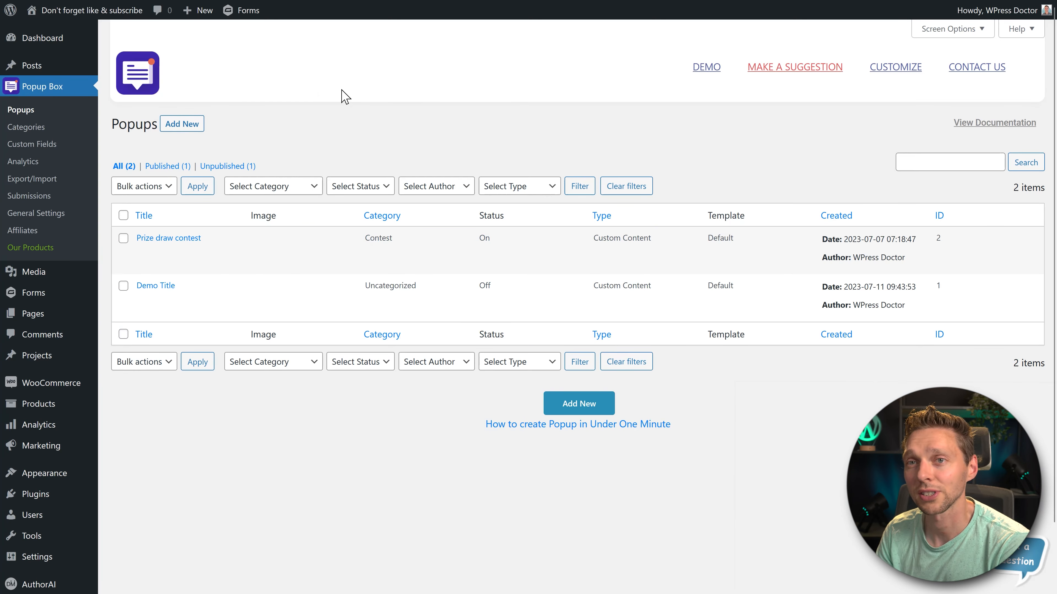
{"action": "mouse_move", "coordinate": [184, 243]}
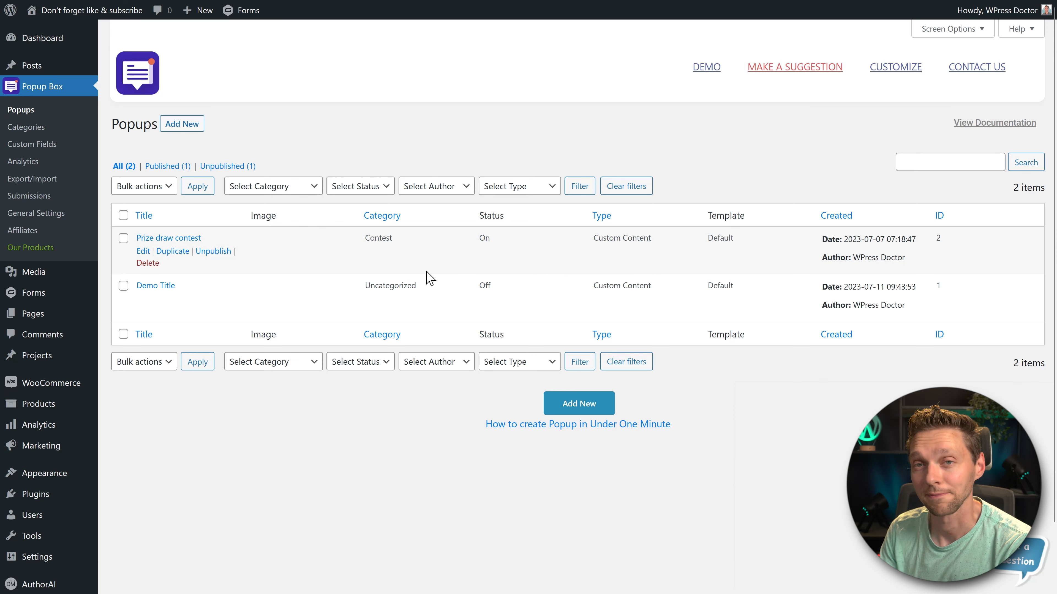
- Start a new popup, browse the available popup types and choose Subscription
{"action": "left_click", "coordinate": [187, 126]}
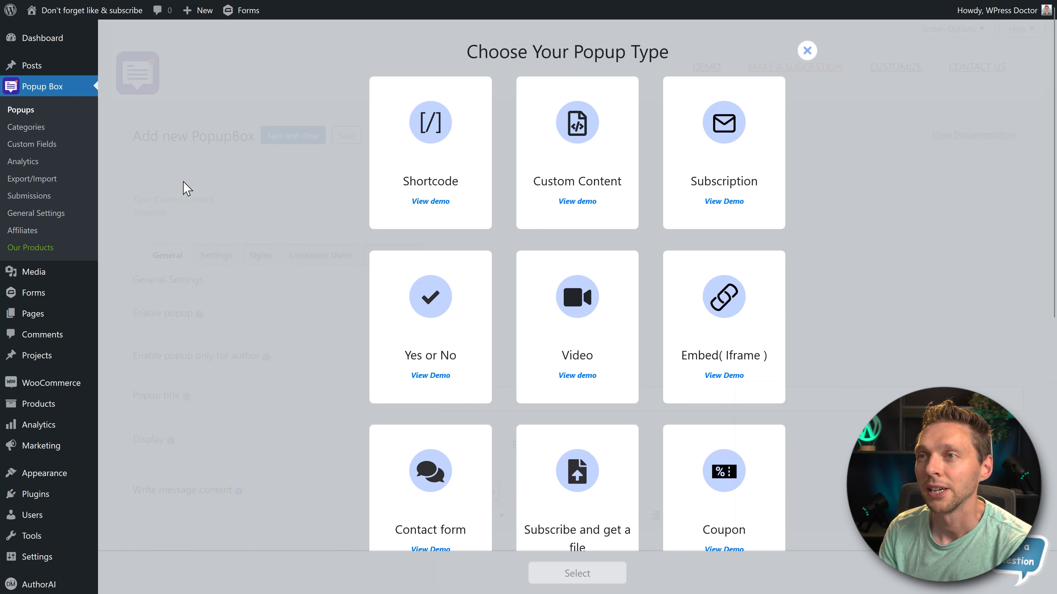
{"action": "middle_click", "coordinate": [794, 383]}
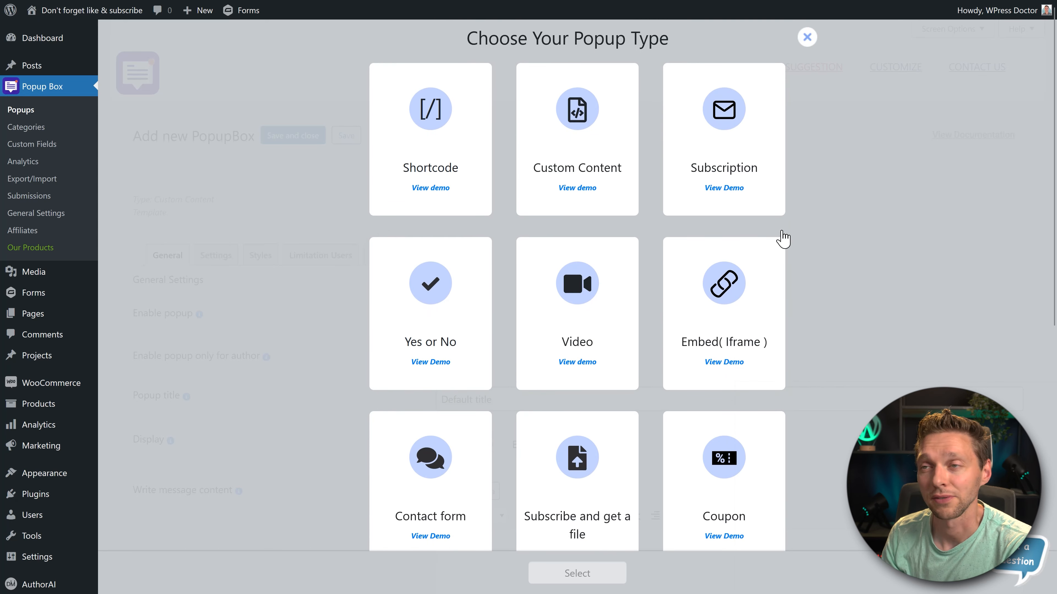
{"action": "middle_click", "coordinate": [834, 194]}
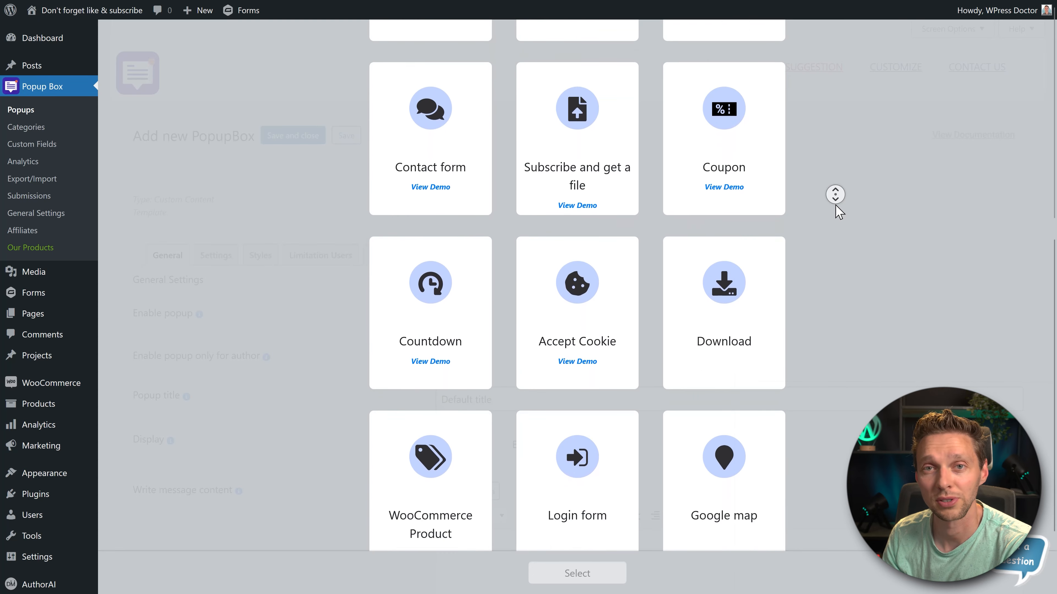
{"action": "middle_click", "coordinate": [836, 205]}
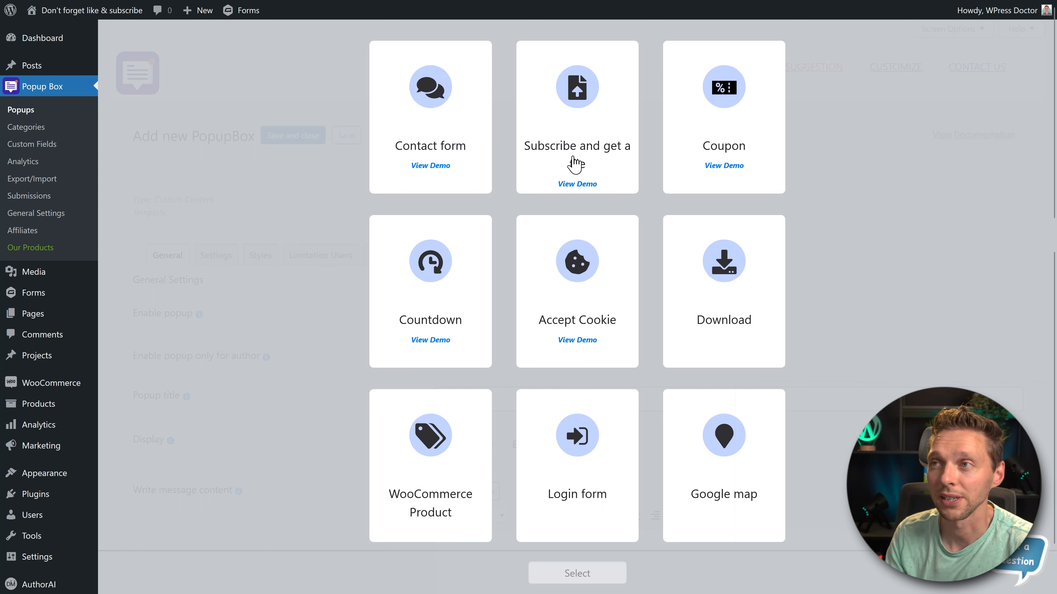
{"action": "scroll", "coordinate": [555, 144], "scroll_direction": "up", "scroll_amount": 5}
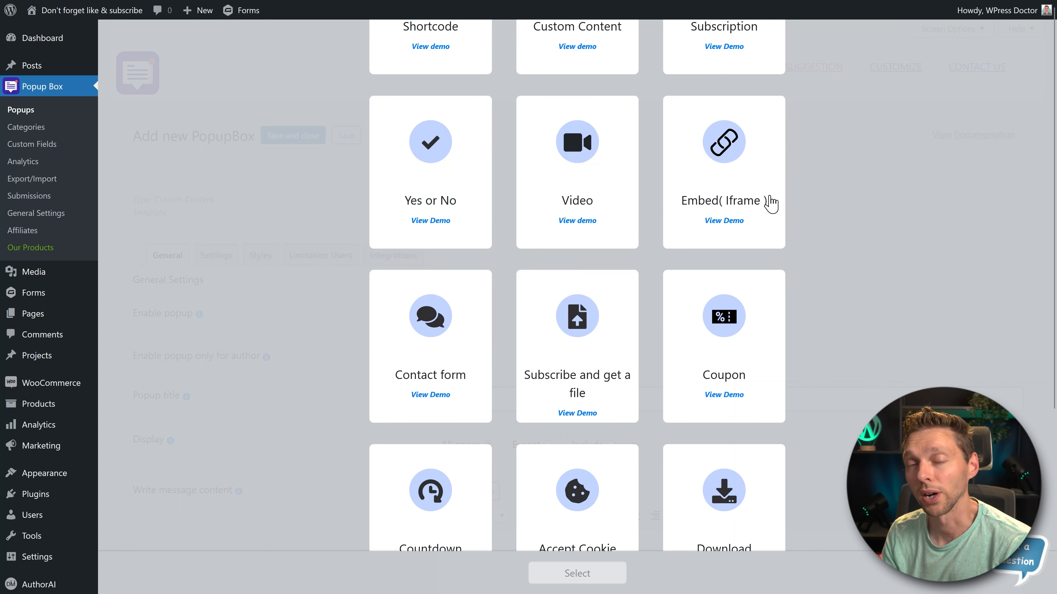
{"action": "middle_click", "coordinate": [830, 168]}
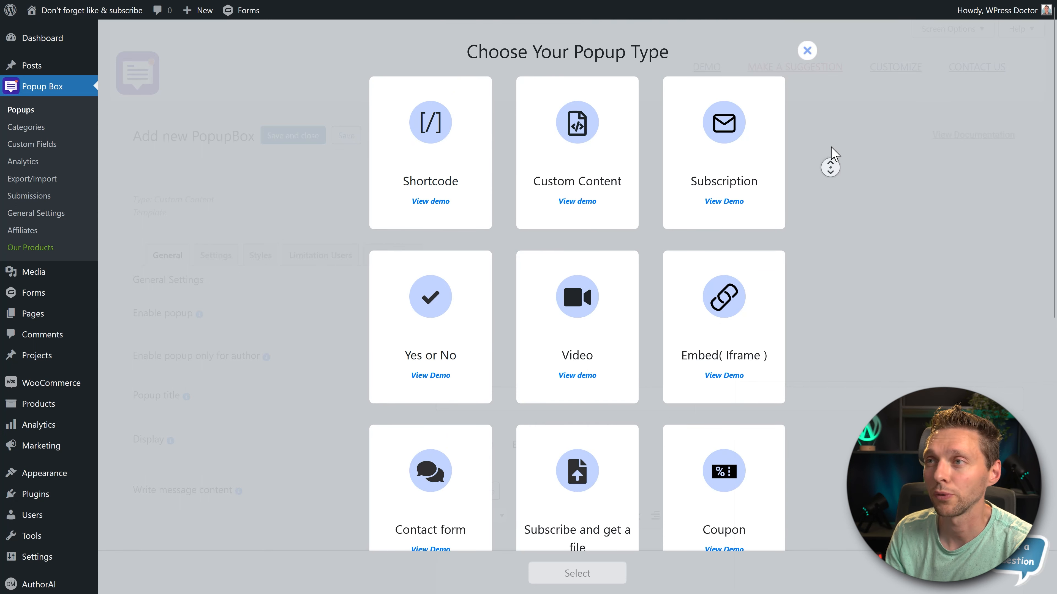
{"action": "left_click", "coordinate": [709, 164]}
{"action": "left_click", "coordinate": [575, 581]}
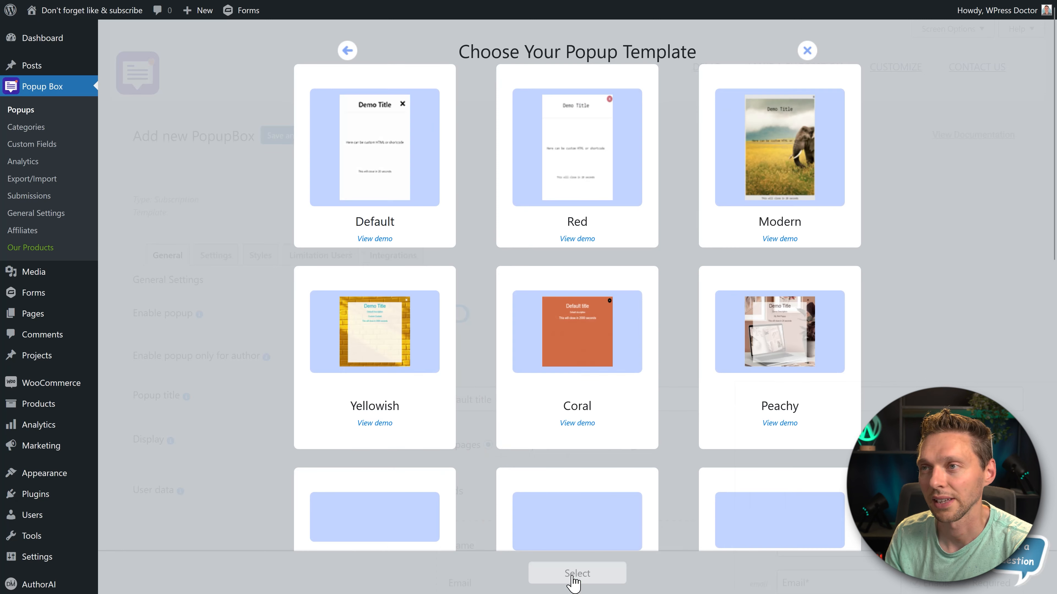
- Browse the popup templates and apply the Food template to the new subscription popup
{"action": "middle_click", "coordinate": [965, 128]}
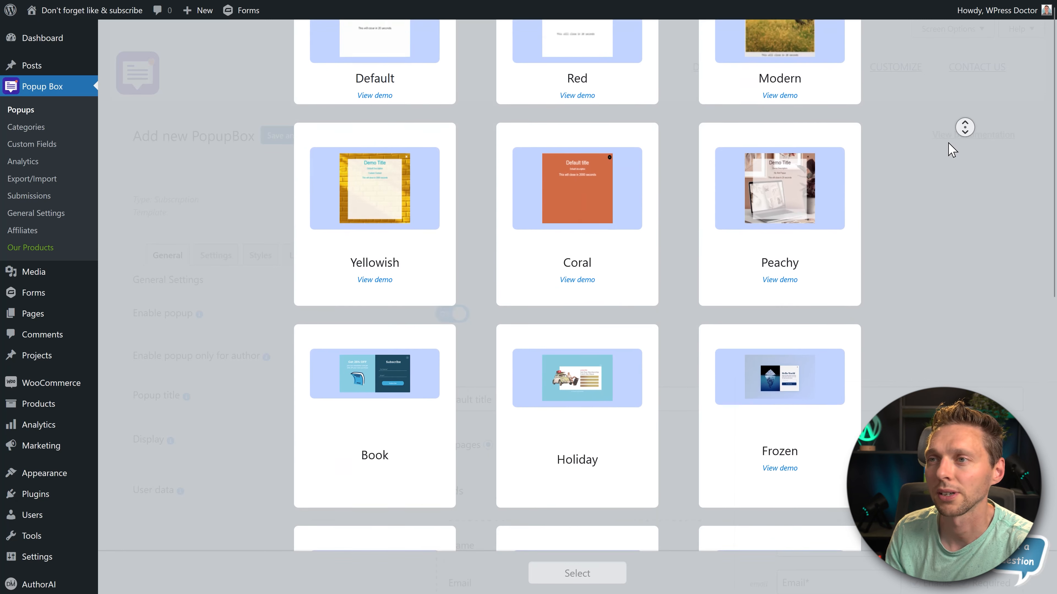
{"action": "middle_click", "coordinate": [949, 145]}
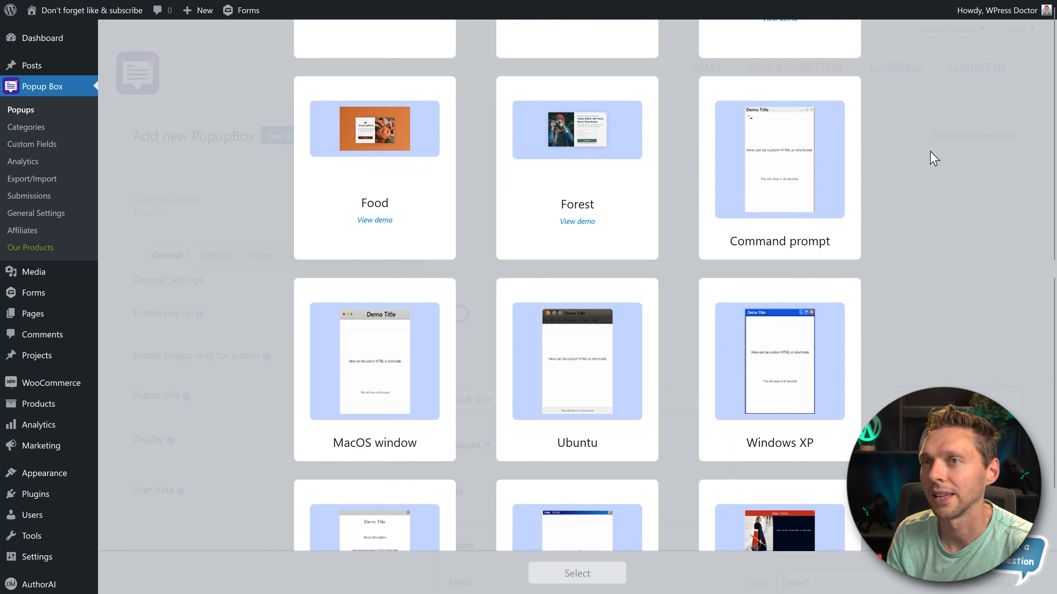
{"action": "left_click", "coordinate": [636, 176]}
{"action": "left_click", "coordinate": [409, 150]}
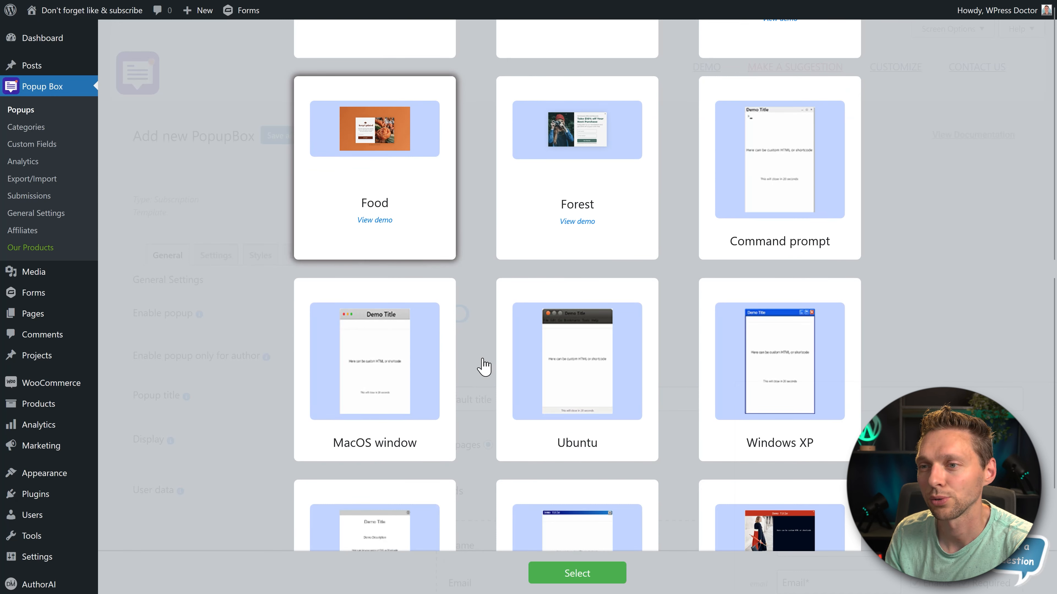
{"action": "left_click", "coordinate": [578, 571]}
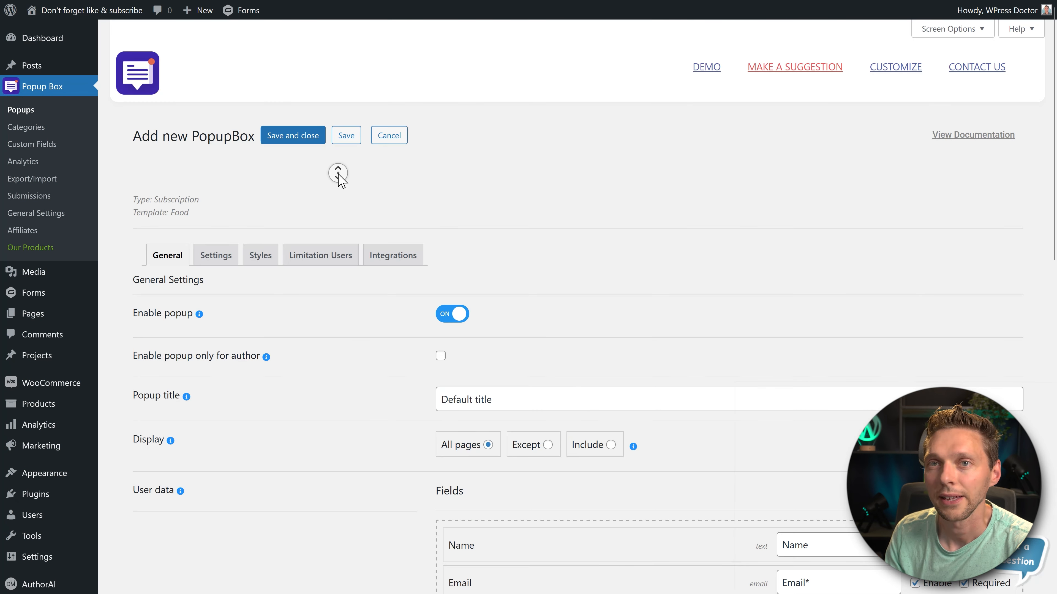
{"action": "middle_click", "coordinate": [332, 182]}
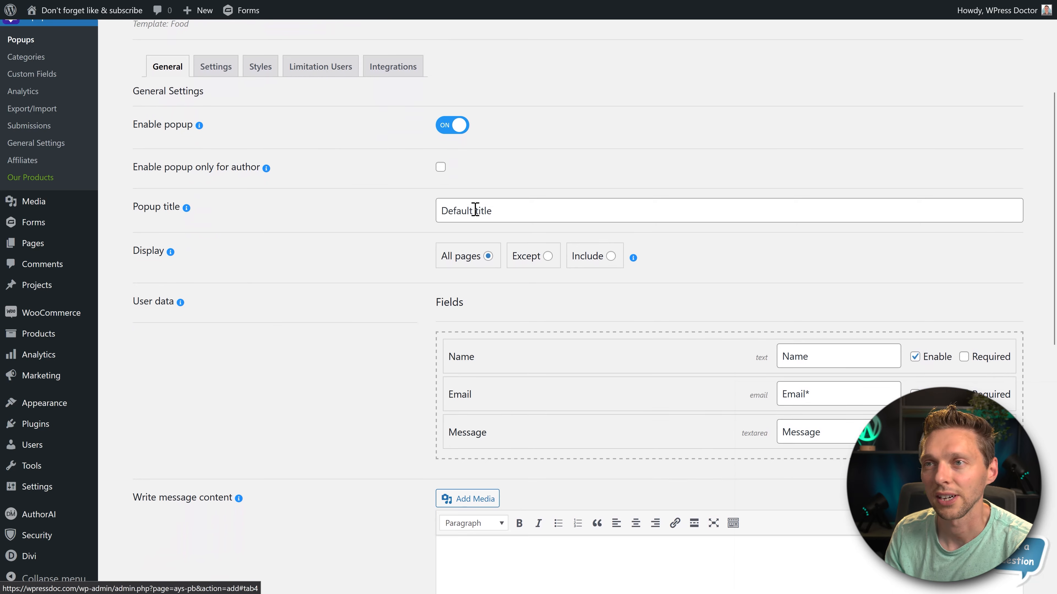
- Set the popup title to "Subscribe to get amazing WordPress discounts" and the button text to "Subscribe!"
{"action": "triple_click", "coordinate": [475, 210]}
{"action": "type", "text": "Subscribe to get amazing WordPress discounts"}
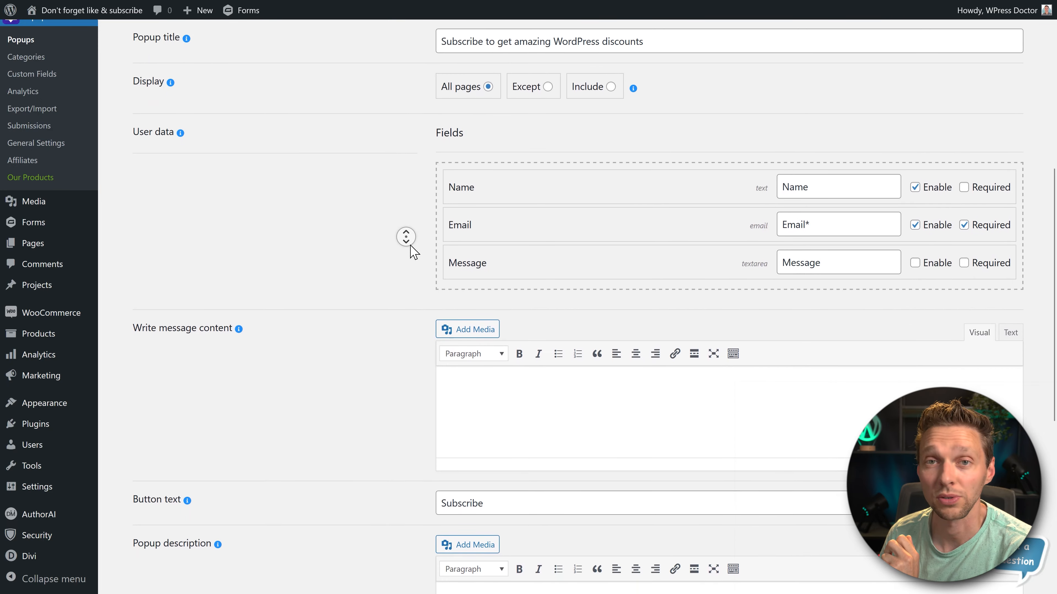
{"action": "middle_click", "coordinate": [411, 248]}
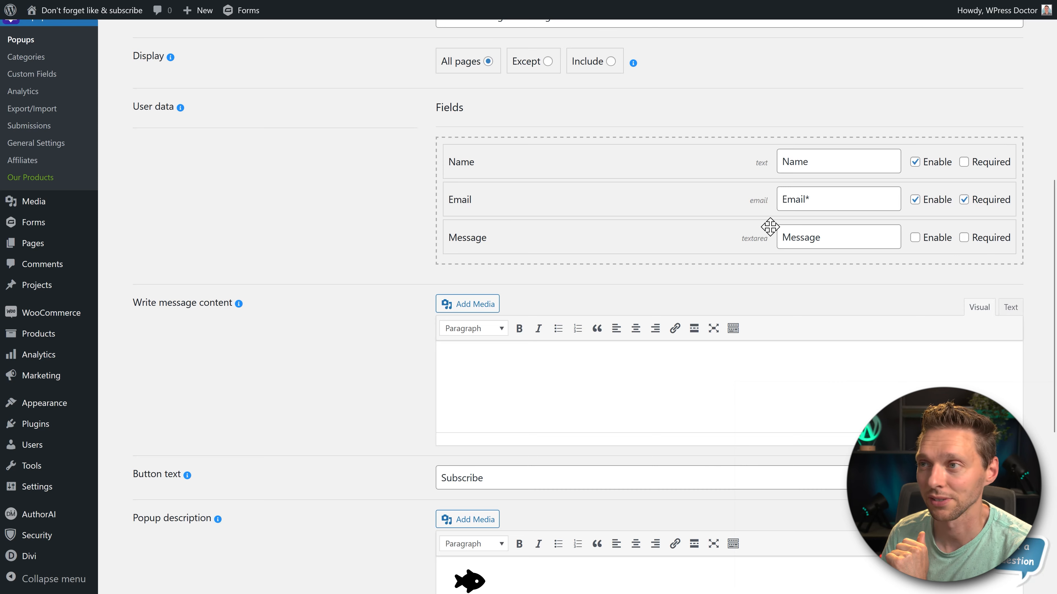
{"action": "scroll", "coordinate": [333, 323], "scroll_direction": "down", "scroll_amount": 2}
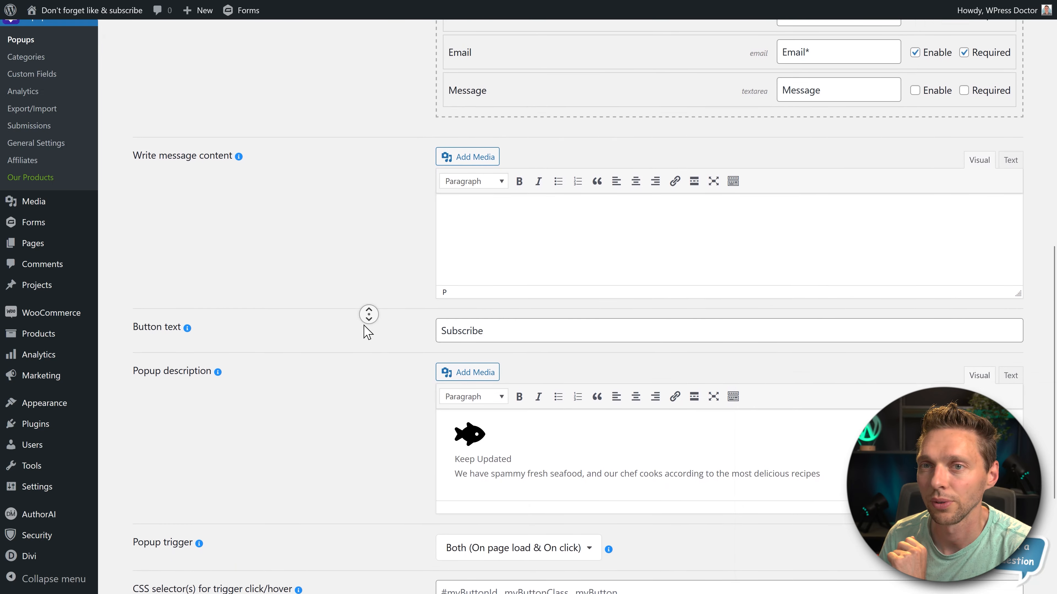
{"action": "left_click", "coordinate": [501, 181]}
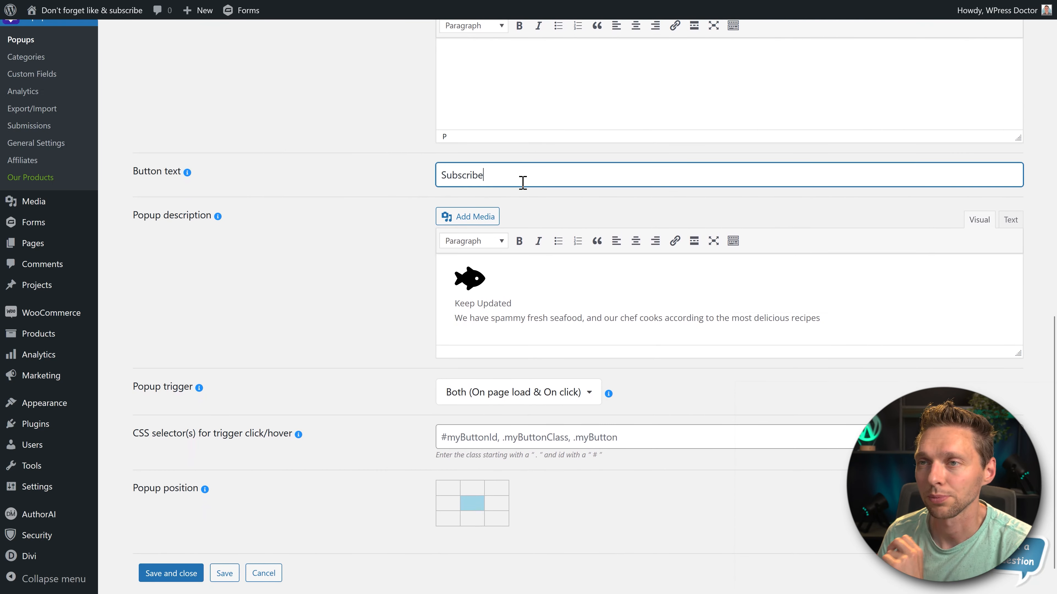
{"action": "type", "text": "!"}
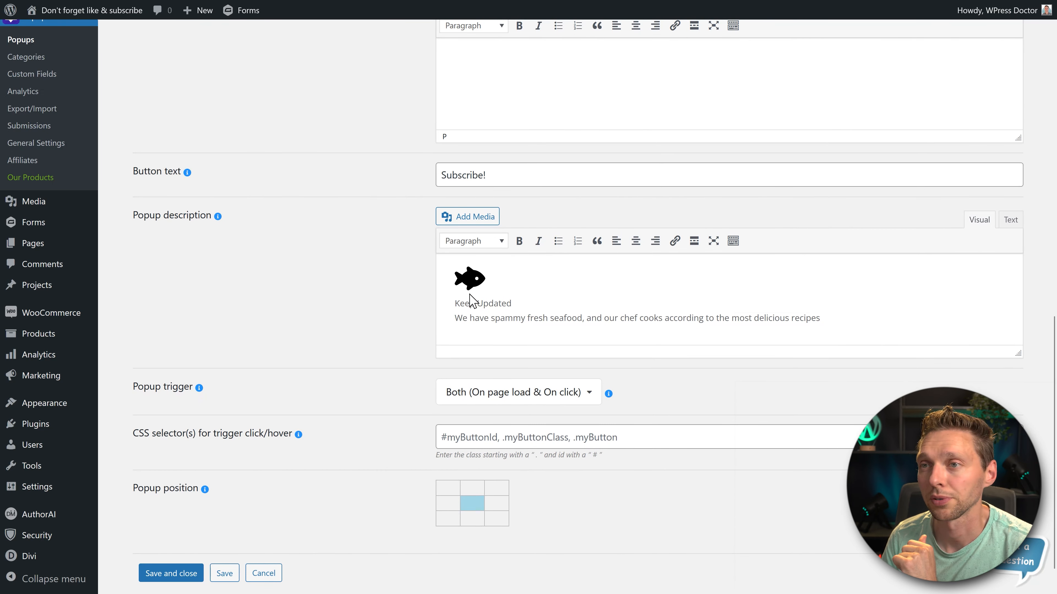
- Replace the popup description with "You will receive any great WordPress discount codes for premium themes and plugins, straight from the WPress Doctor!"
{"action": "left_click_drag", "start_coordinate": [499, 325], "coordinate": [682, 318]}
{"action": "left_click", "coordinate": [693, 317]}
{"action": "left_click_drag", "start_coordinate": [816, 317], "coordinate": [492, 289]}
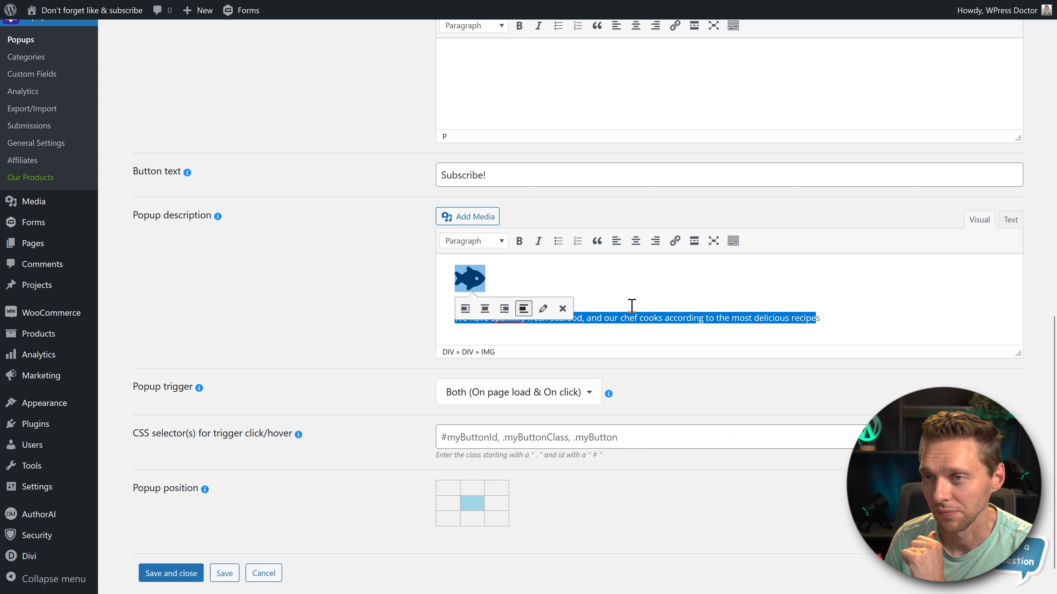
{"action": "left_click_drag", "start_coordinate": [836, 318], "coordinate": [429, 277]}
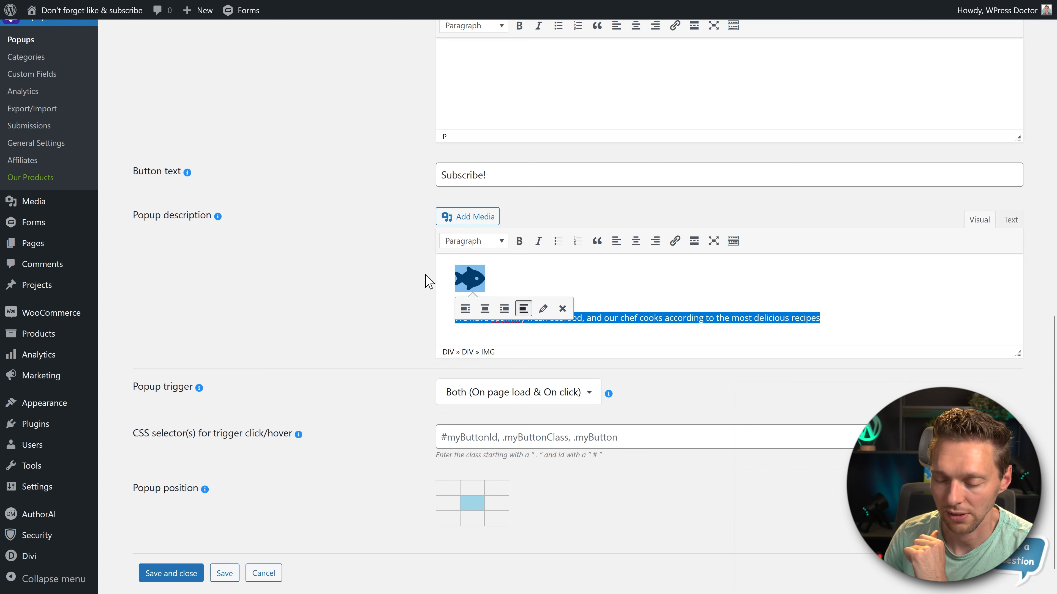
{"action": "key", "text": "BackSpace"}
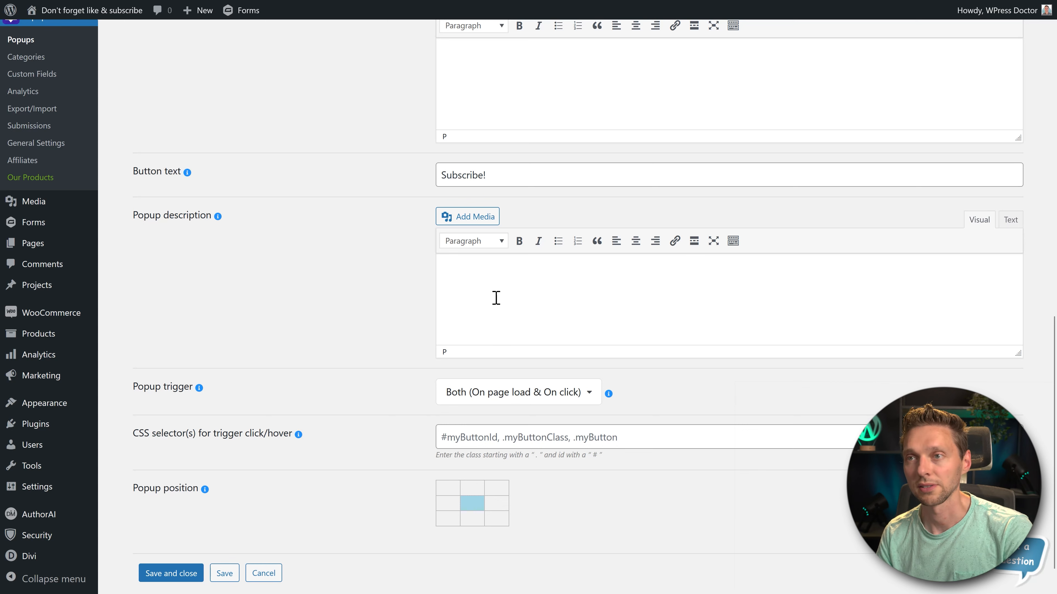
{"action": "type", "text": "You will receive any great WordPress discount codes for premium themes and plugins, straight from the WPress Doctor!"}
{"action": "scroll", "coordinate": [391, 287], "scroll_direction": "down", "scroll_amount": 1}
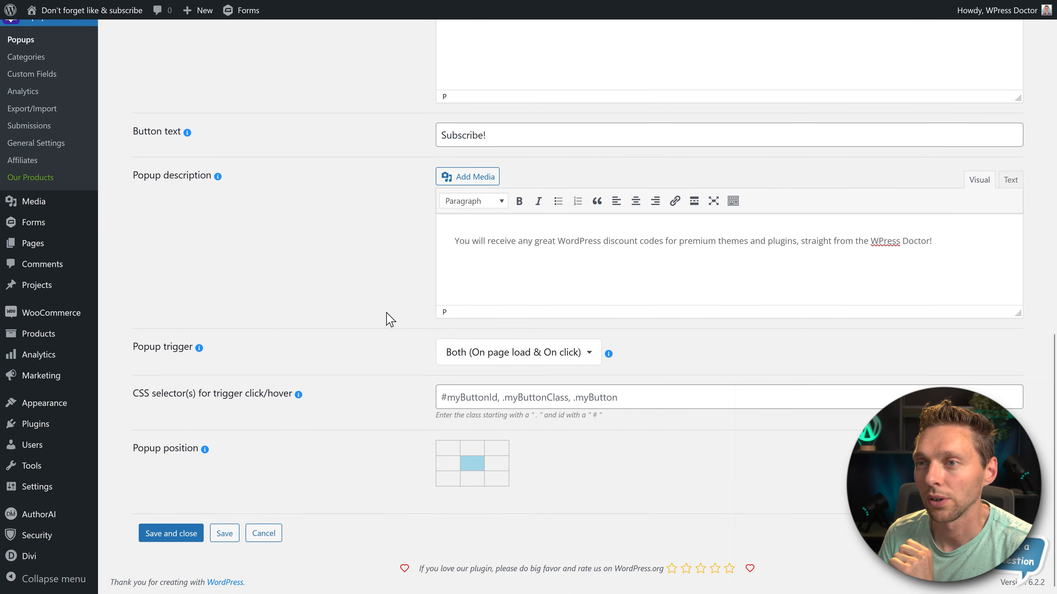
- Set the popup trigger to Exit intent and save the popup without closing it
{"action": "left_click", "coordinate": [495, 356]}
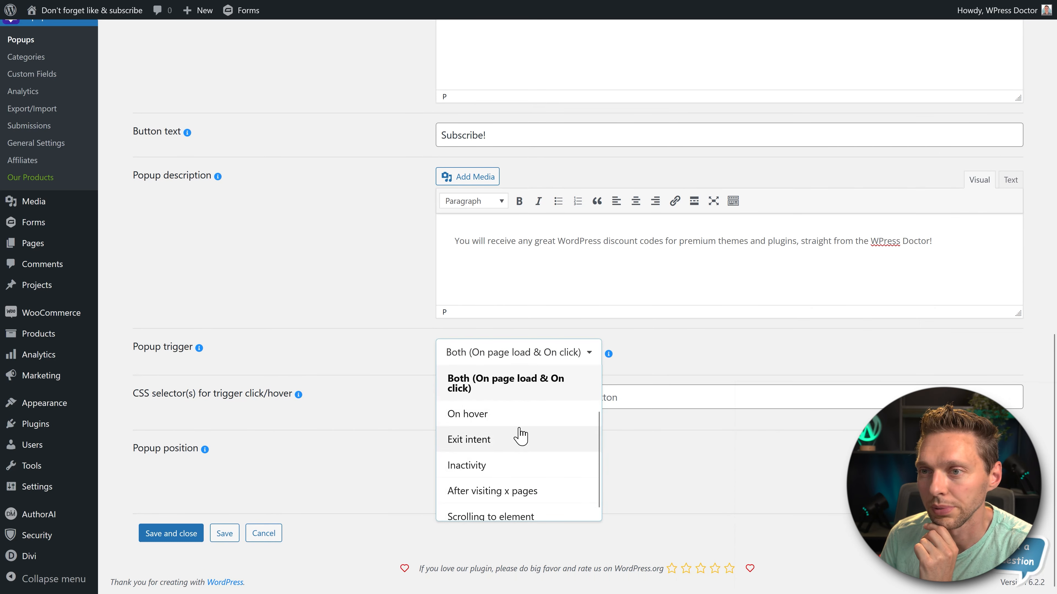
{"action": "scroll", "coordinate": [599, 421], "scroll_direction": "down", "scroll_amount": 1}
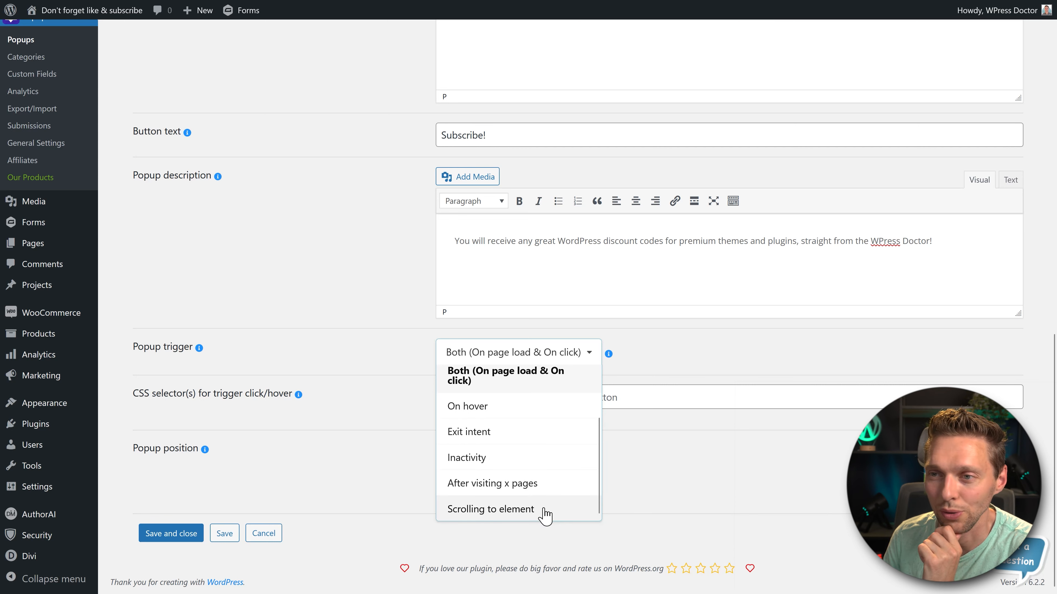
{"action": "left_click", "coordinate": [512, 431]}
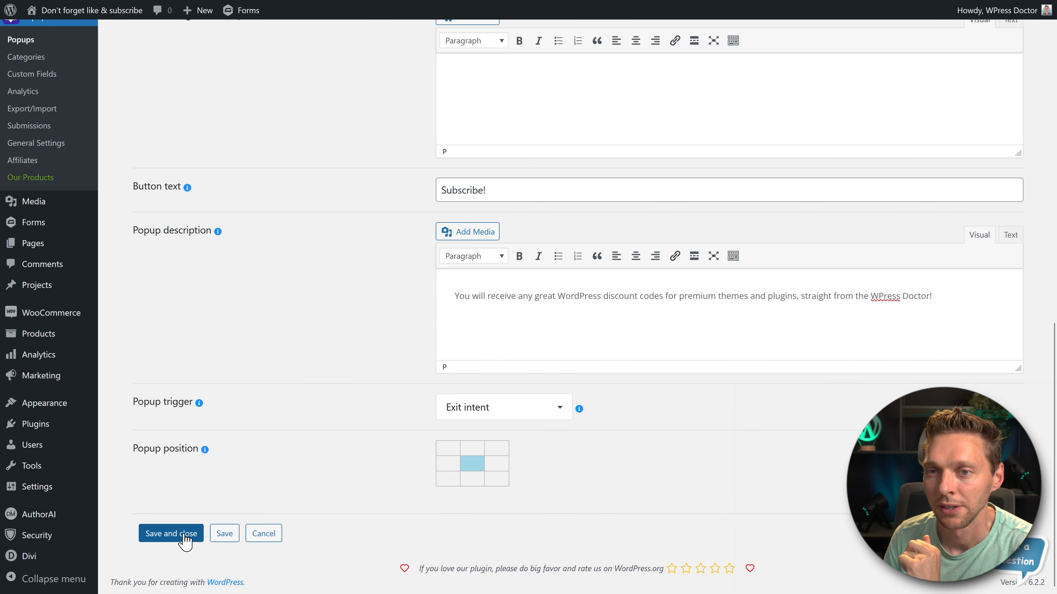
{"action": "left_click", "coordinate": [224, 534]}
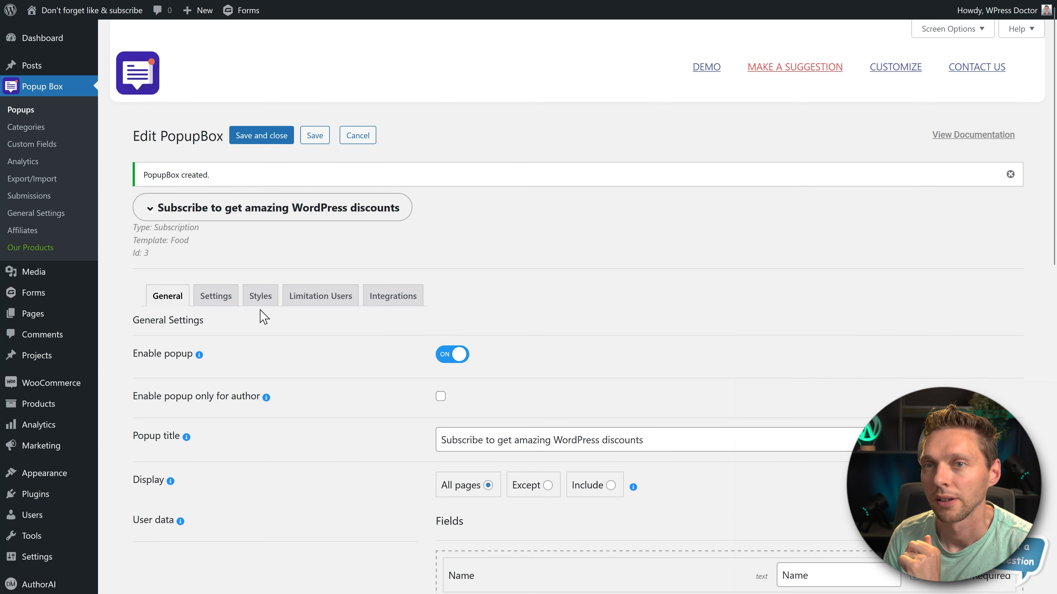
- In the popup's closing settings, enable closing by pressing ESC and by clicking outside the box
{"action": "left_click", "coordinate": [214, 296]}
{"action": "scroll", "coordinate": [572, 250], "scroll_direction": "down", "scroll_amount": 5}
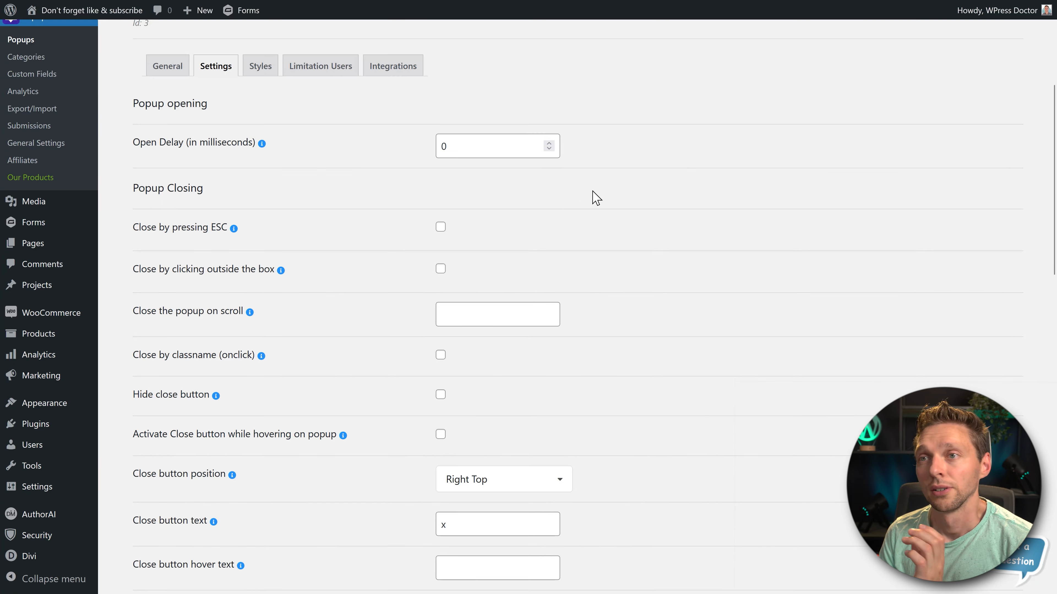
{"action": "scroll", "coordinate": [592, 196], "scroll_direction": "down", "scroll_amount": 1}
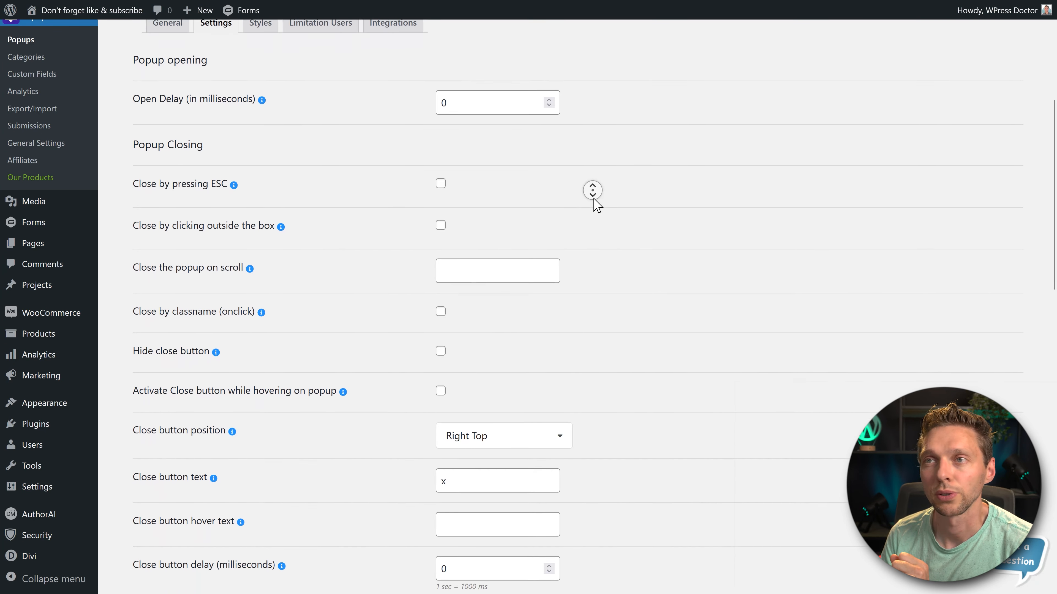
{"action": "left_click", "coordinate": [441, 171]}
{"action": "left_click", "coordinate": [440, 213]}
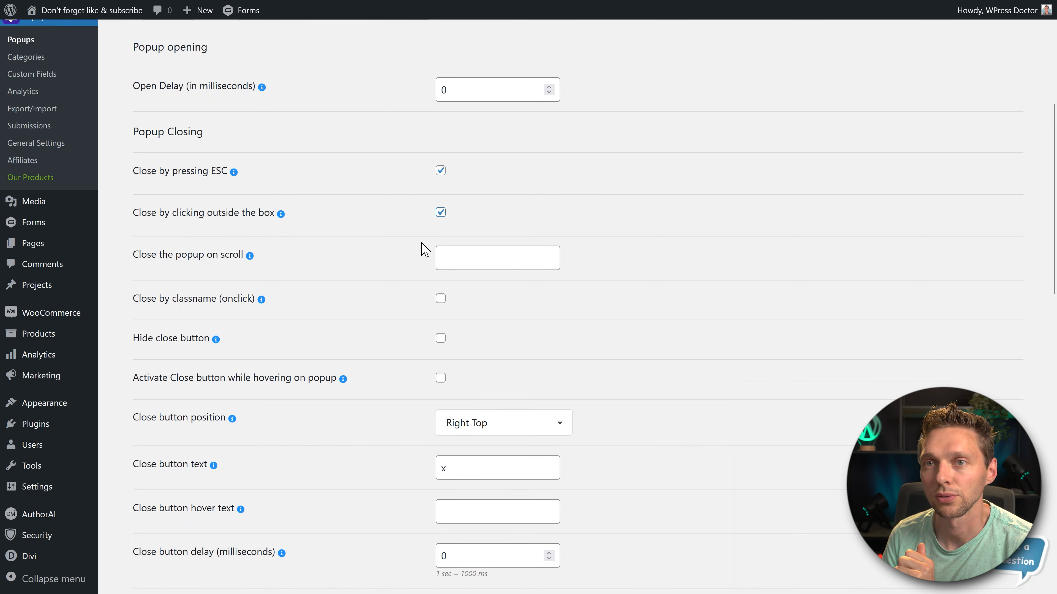
- Assign the popup to the Subscribe newsletter category and enable the blurred overlay
{"action": "scroll", "coordinate": [419, 256], "scroll_direction": "down", "scroll_amount": 3}
{"action": "scroll", "coordinate": [377, 236], "scroll_direction": "down", "scroll_amount": 10}
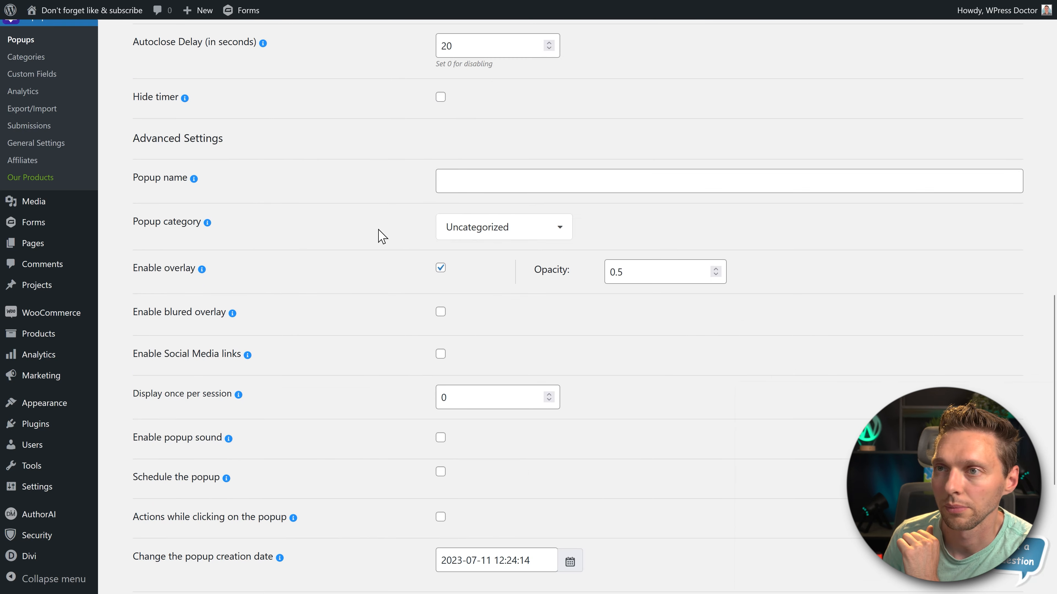
{"action": "left_click", "coordinate": [499, 235]}
{"action": "left_click", "coordinate": [504, 310]}
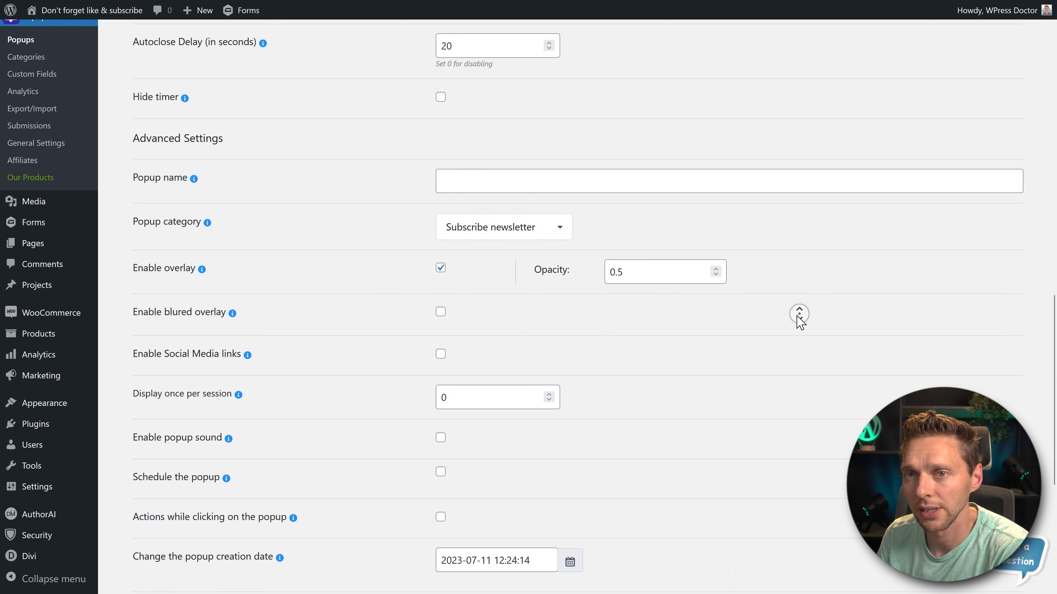
{"action": "scroll", "coordinate": [800, 316], "scroll_direction": "down", "scroll_amount": 1}
{"action": "left_click", "coordinate": [441, 306]}
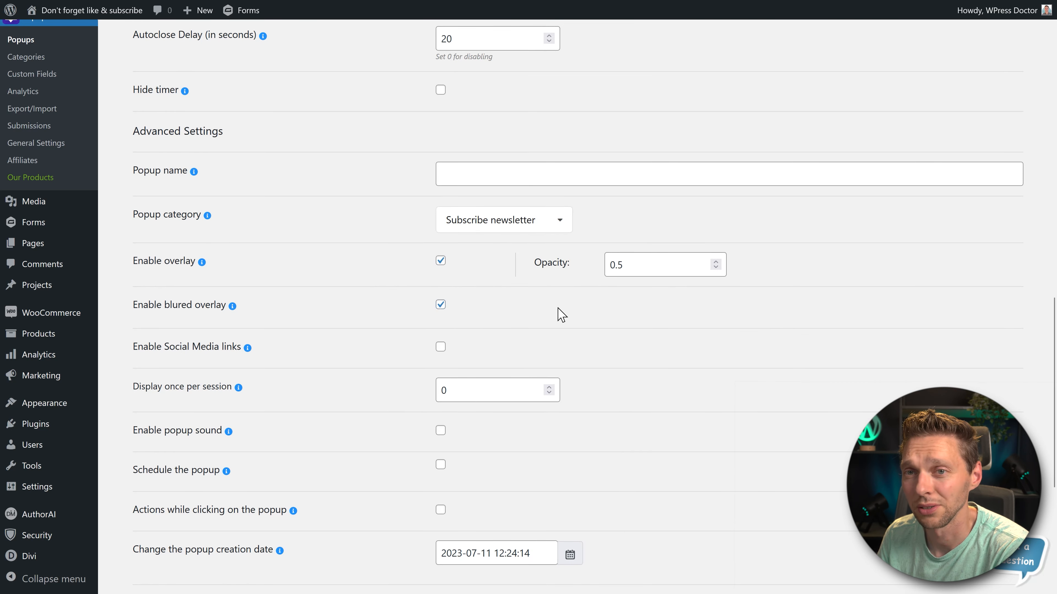
- Enable redirect after subscription with the redirect URL /contact/thank-you/ and save the popup
{"action": "scroll", "coordinate": [581, 317], "scroll_direction": "down", "scroll_amount": 7}
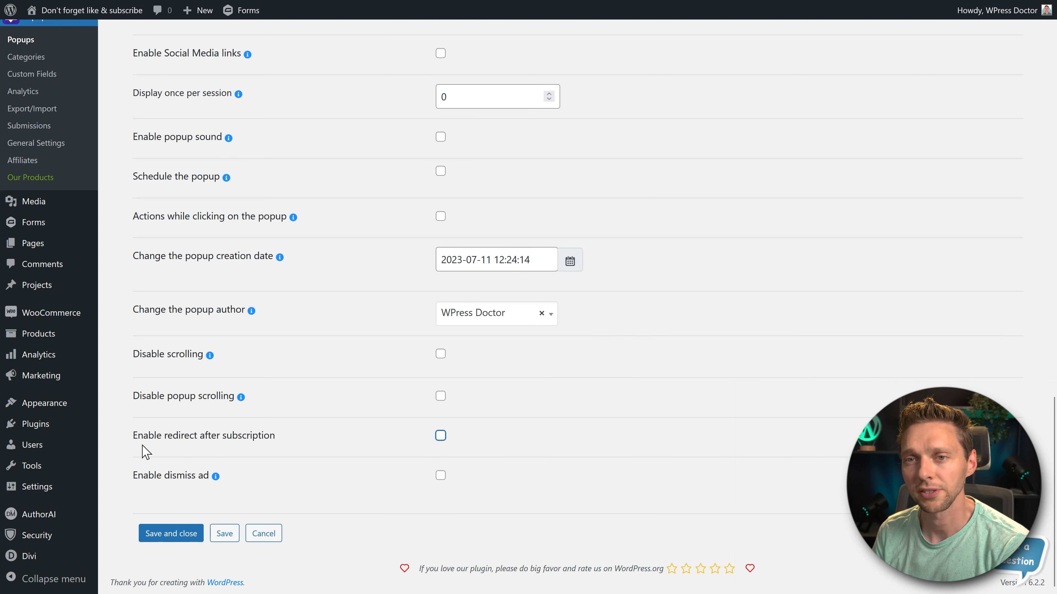
{"action": "left_click", "coordinate": [442, 436]}
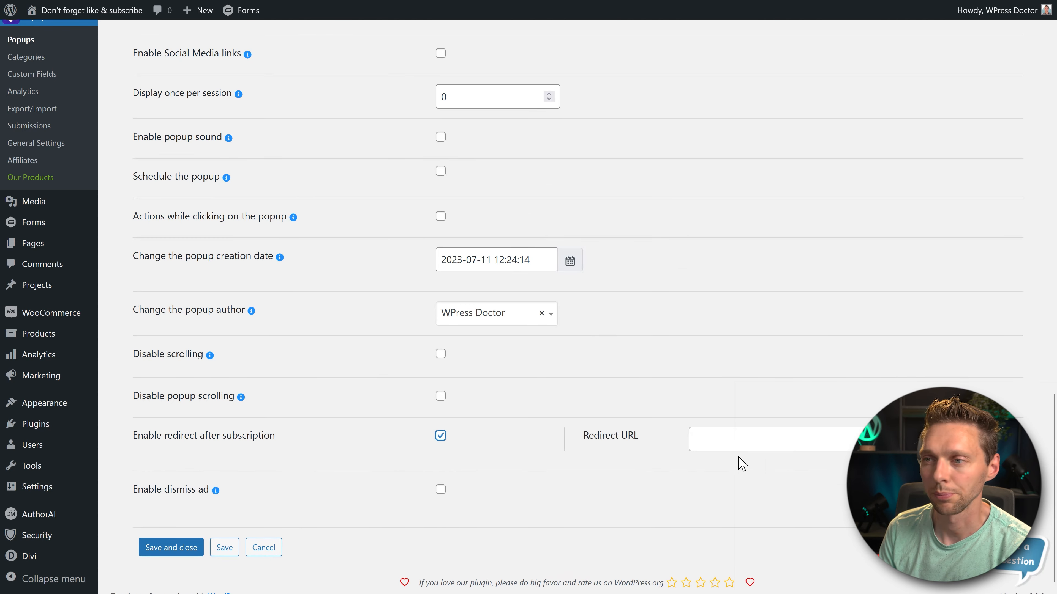
{"action": "left_click", "coordinate": [743, 442]}
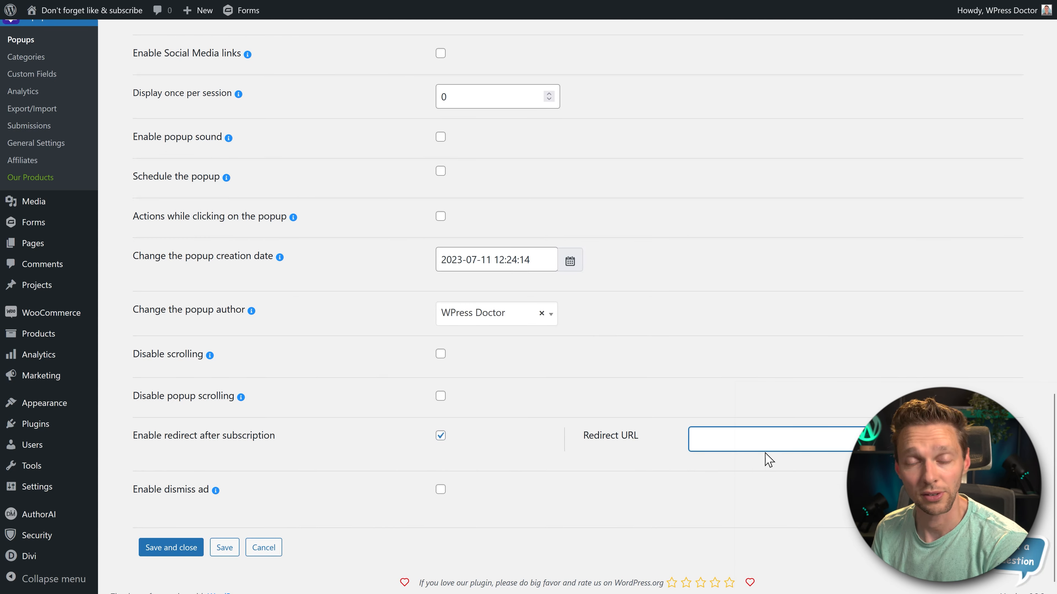
{"action": "type", "text": "/contact/thank-you/"}
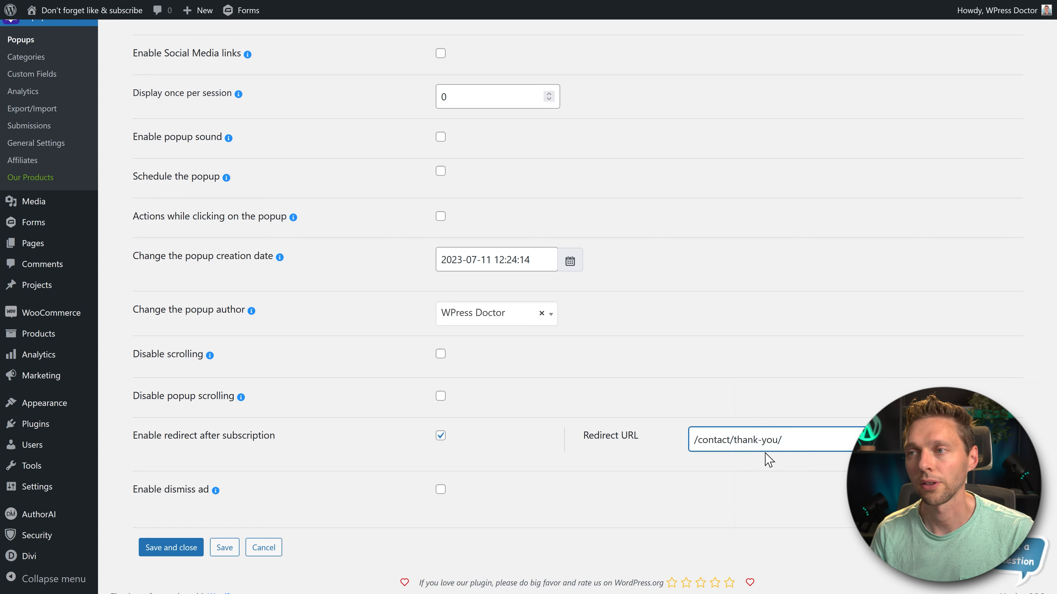
{"action": "left_click", "coordinate": [224, 547]}
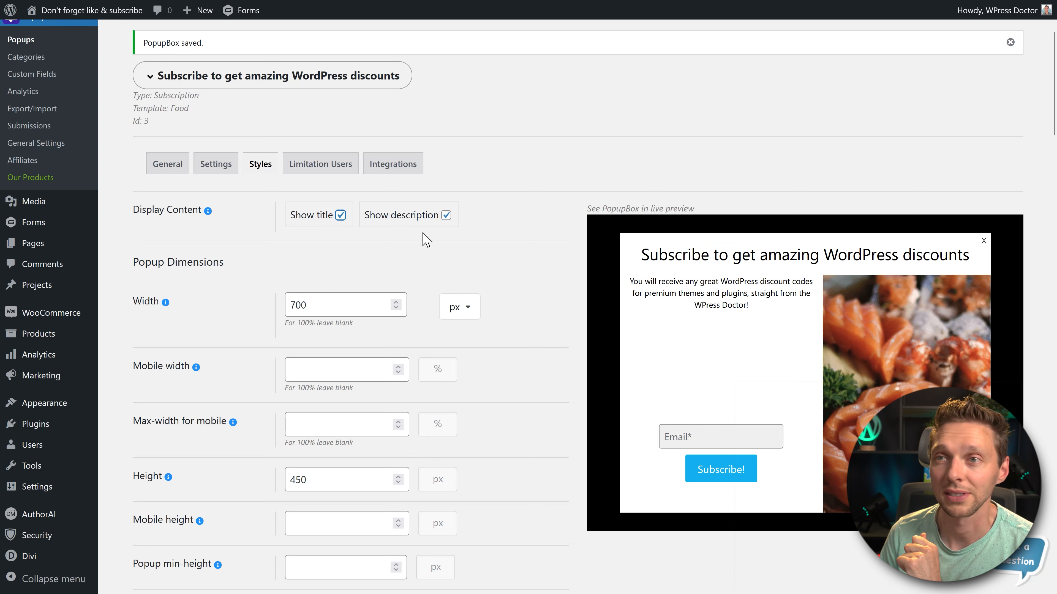
- In the popup's styles, replace the food background picture with the Orangefit Diet product image and save the popup
{"action": "left_click", "coordinate": [446, 215]}
{"action": "left_click", "coordinate": [446, 215]}
{"action": "middle_click", "coordinate": [532, 180]}
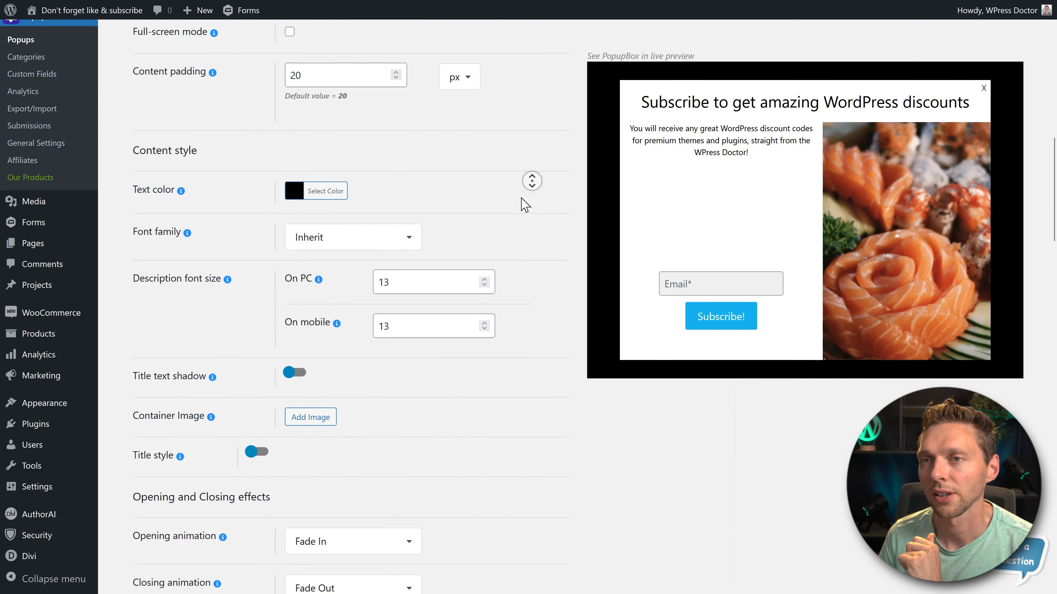
{"action": "middle_click", "coordinate": [522, 203]}
{"action": "scroll", "coordinate": [465, 208], "scroll_direction": "down", "scroll_amount": 10}
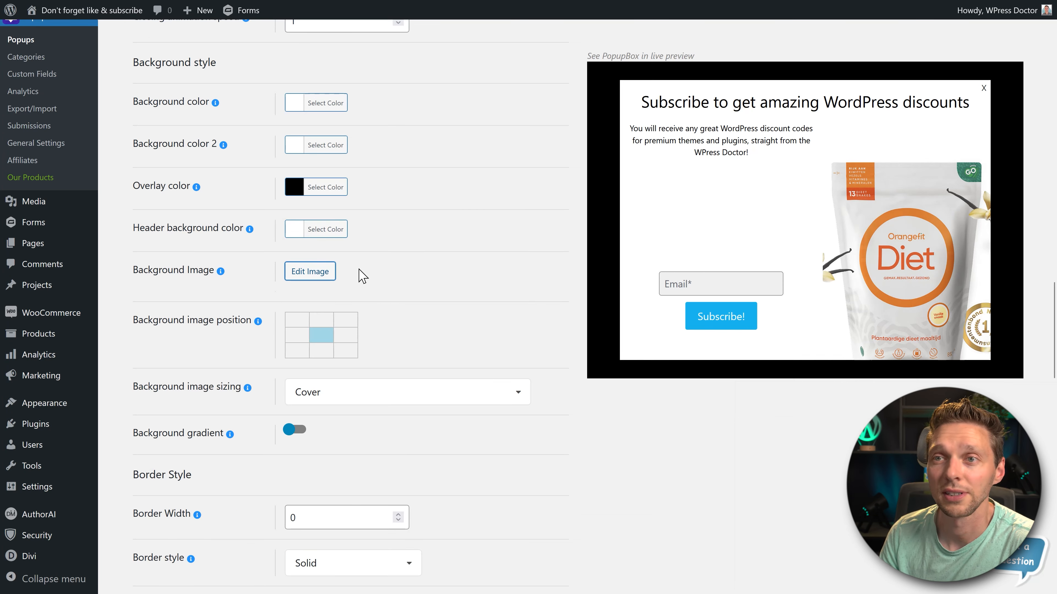
{"action": "scroll", "coordinate": [472, 281], "scroll_direction": "up", "scroll_amount": 7}
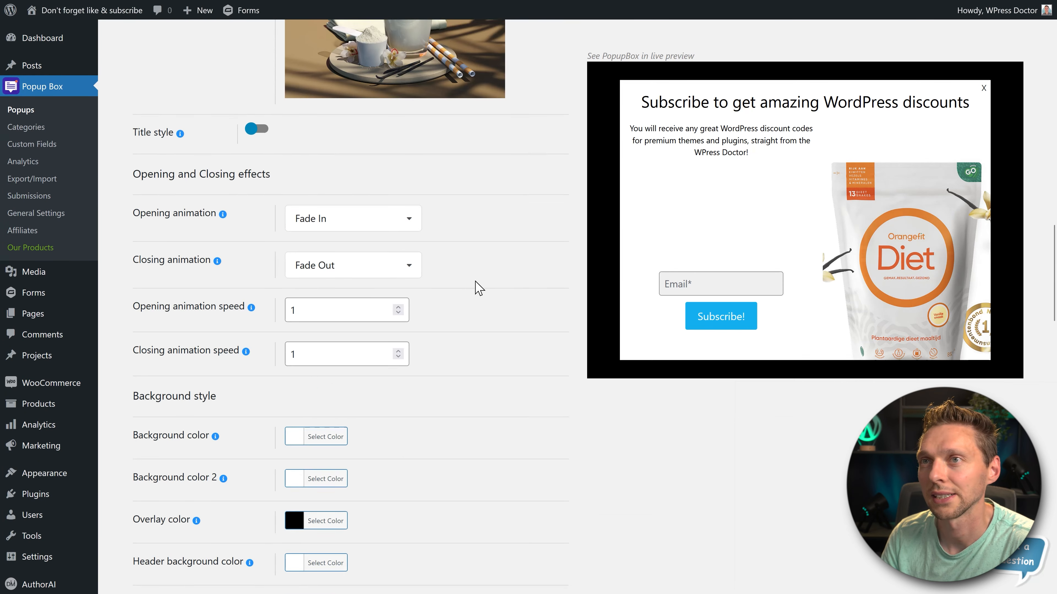
{"action": "scroll", "coordinate": [523, 394], "scroll_direction": "down", "scroll_amount": 18}
{"action": "middle_click", "coordinate": [519, 388]}
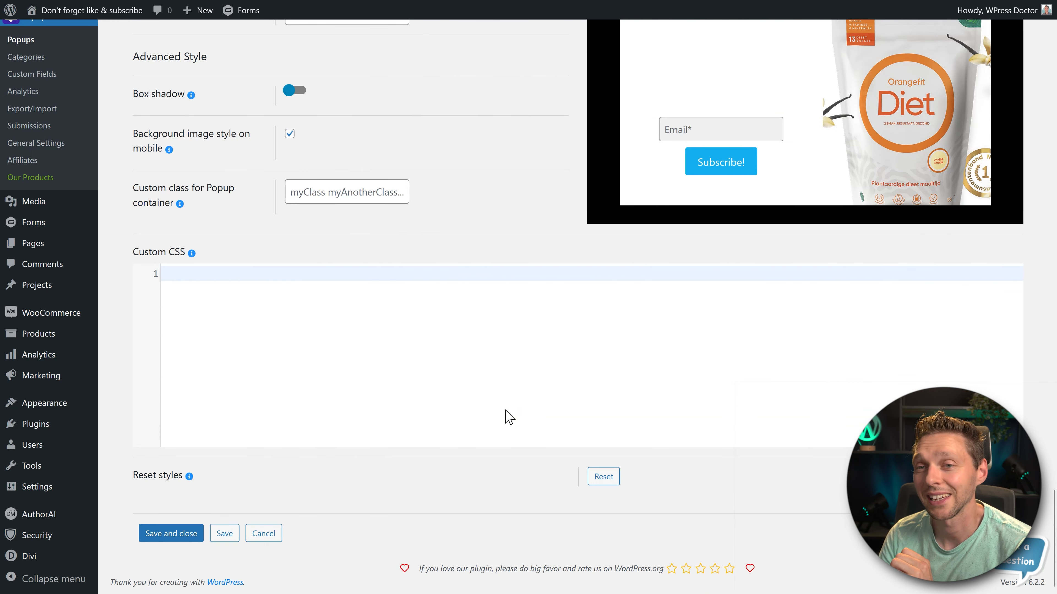
{"action": "left_click", "coordinate": [224, 536]}
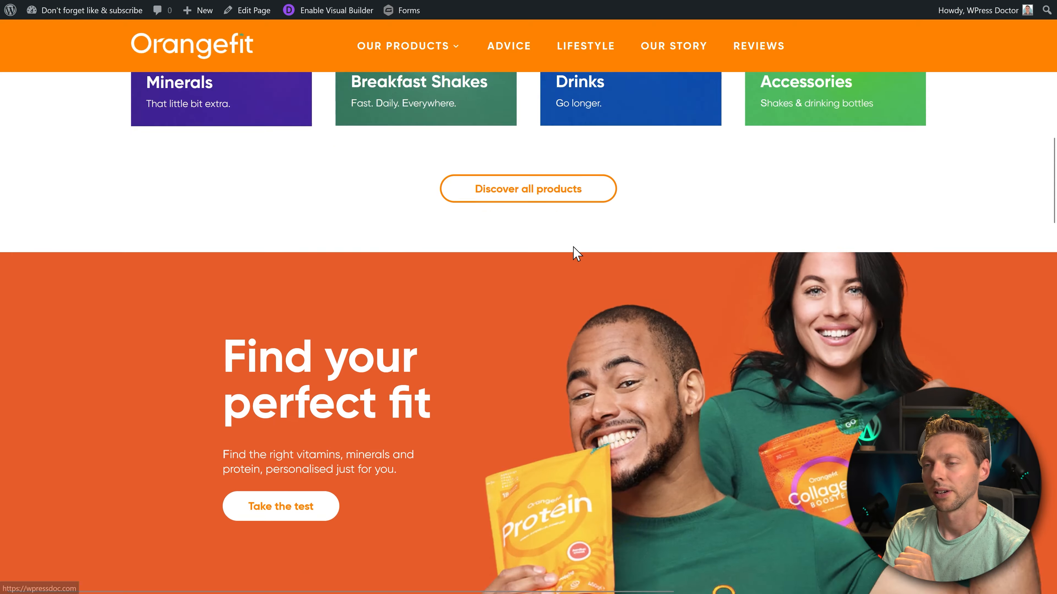
- Browse the site's front page and trigger the exit-intent subscription popup
{"action": "scroll", "coordinate": [576, 250], "scroll_direction": "down", "scroll_amount": 6}
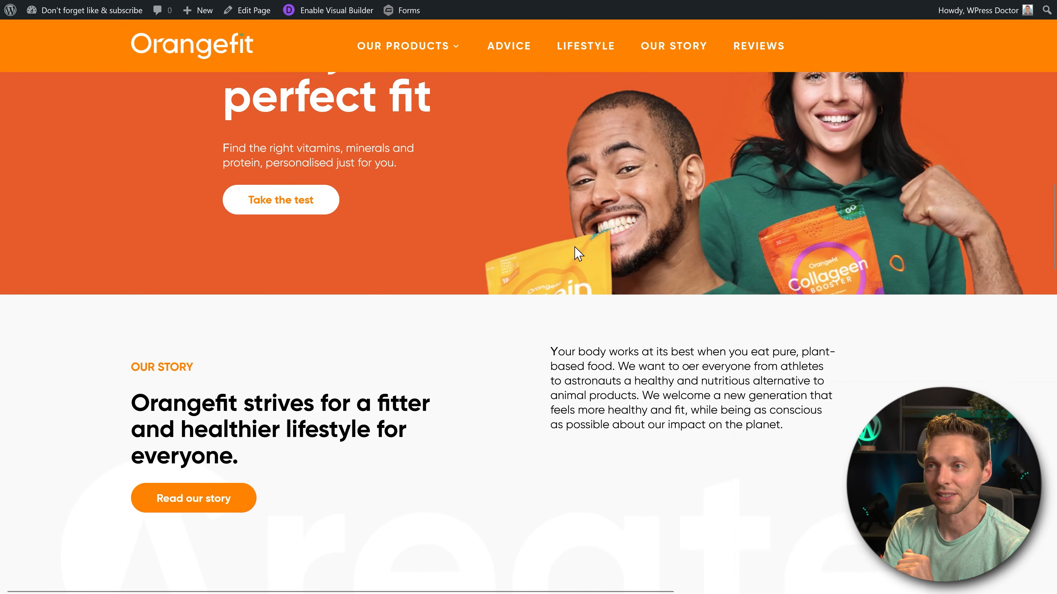
{"action": "scroll", "coordinate": [576, 250], "scroll_direction": "down", "scroll_amount": 8}
{"action": "left_click_drag", "start_coordinate": [390, 297], "coordinate": [478, 317]}
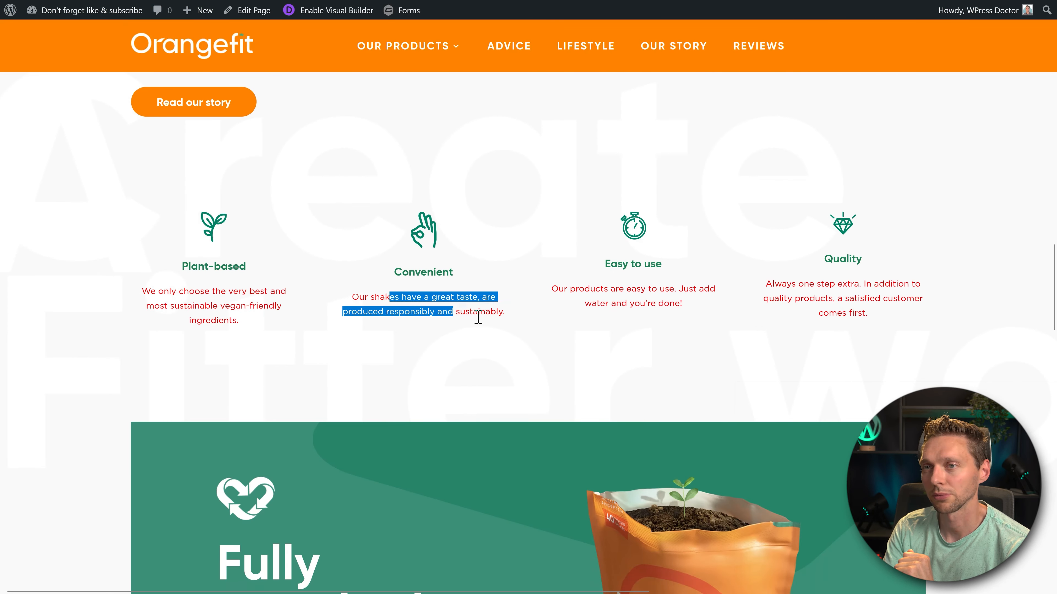
{"action": "left_click", "coordinate": [490, 333]}
{"action": "scroll", "coordinate": [509, 343], "scroll_direction": "down", "scroll_amount": 4}
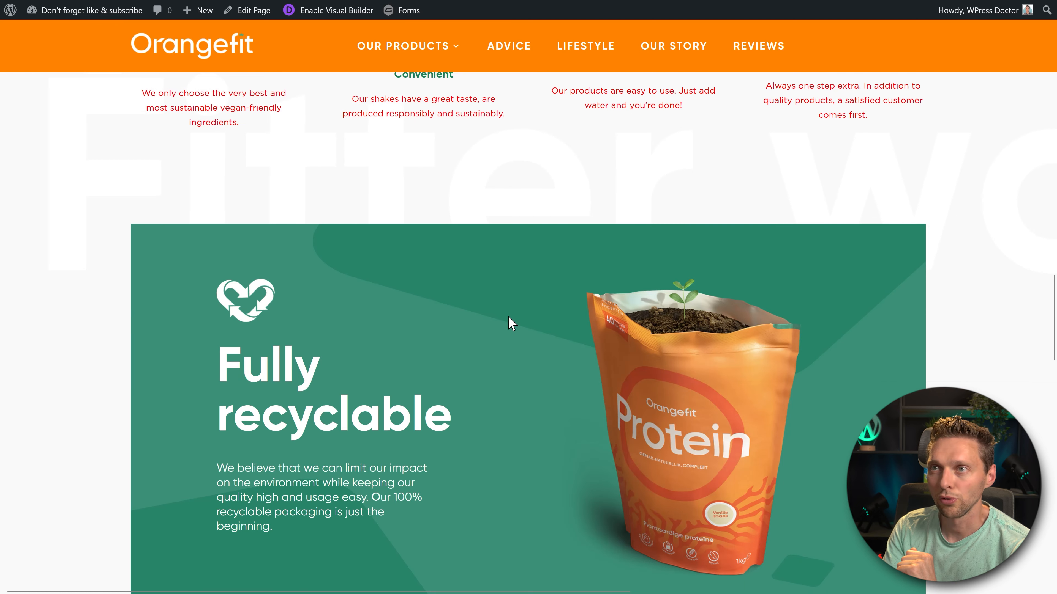
{"action": "mouse_move", "coordinate": [503, 6]}
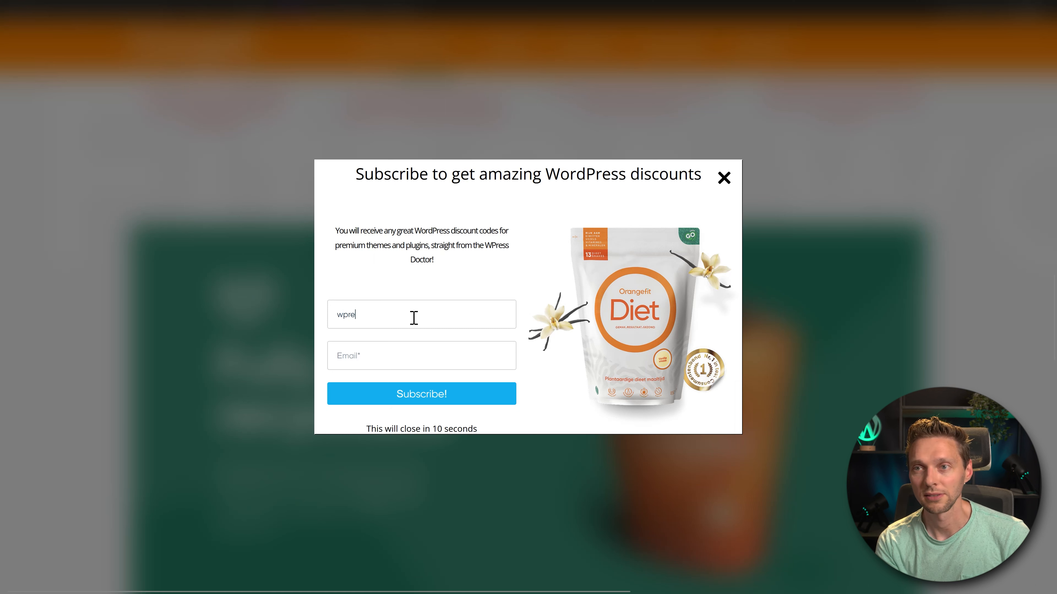
- Fill in the subscriber's name and e-mail address in the popup and submit the subscription
{"action": "type", "text": "ssdoc"}
{"action": "key", "text": "Tab"}
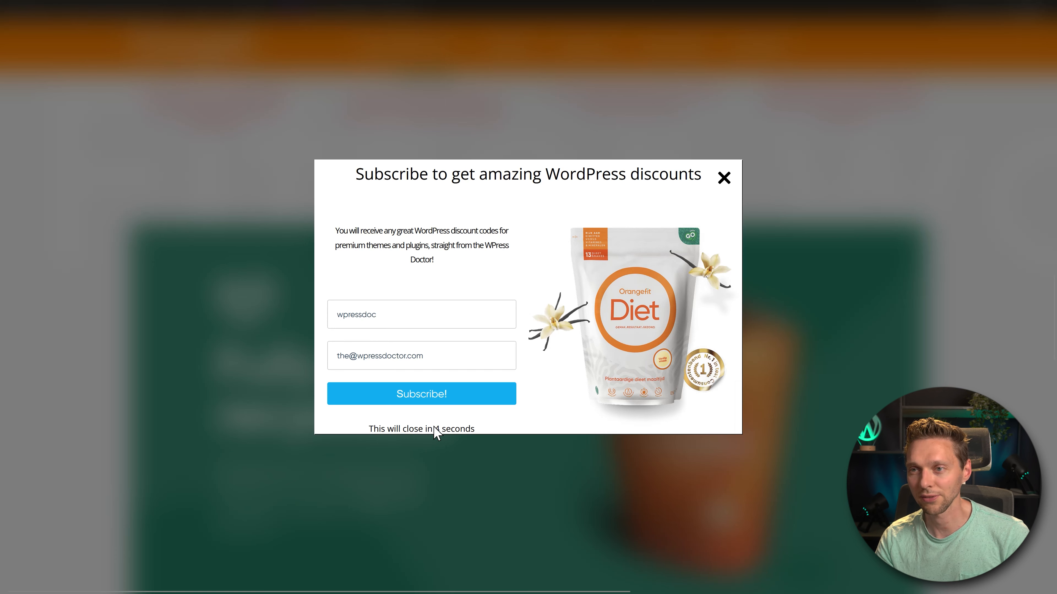
{"action": "left_click", "coordinate": [434, 399]}
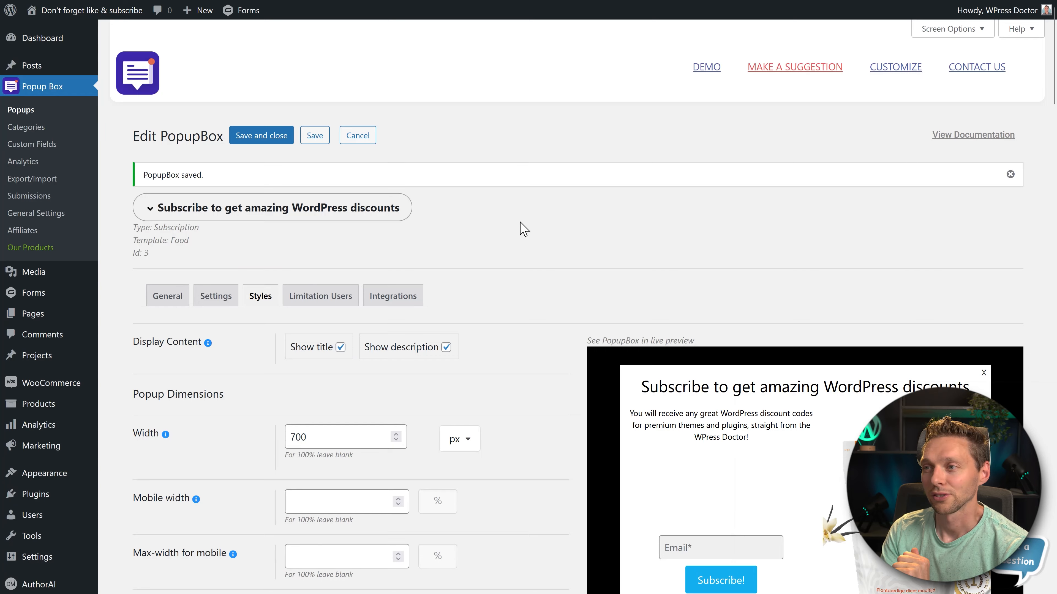
- Review the subscription popup's user limitation options, from once-per-user display to dismissing by closing
{"action": "scroll", "coordinate": [523, 228], "scroll_direction": "down", "scroll_amount": 3}
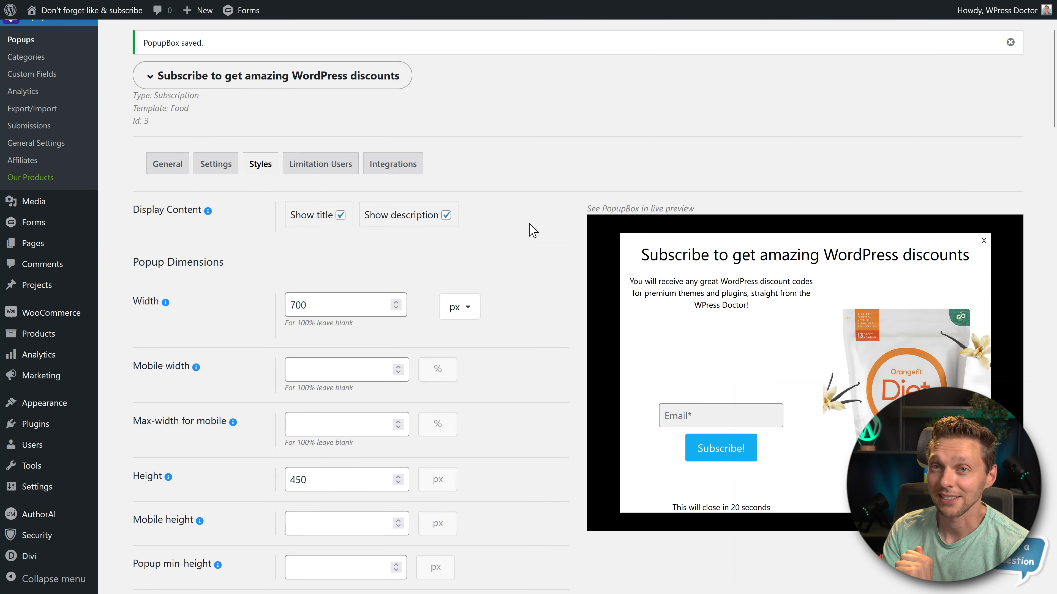
{"action": "scroll", "coordinate": [533, 230], "scroll_direction": "up", "scroll_amount": 3}
{"action": "left_click", "coordinate": [331, 298]}
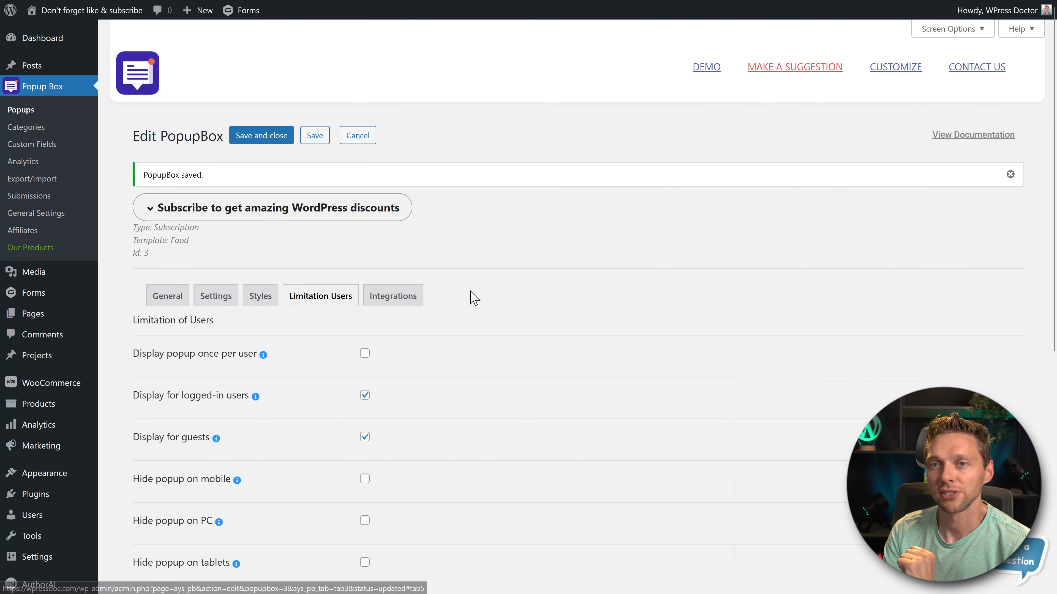
{"action": "scroll", "coordinate": [472, 298], "scroll_direction": "down", "scroll_amount": 3}
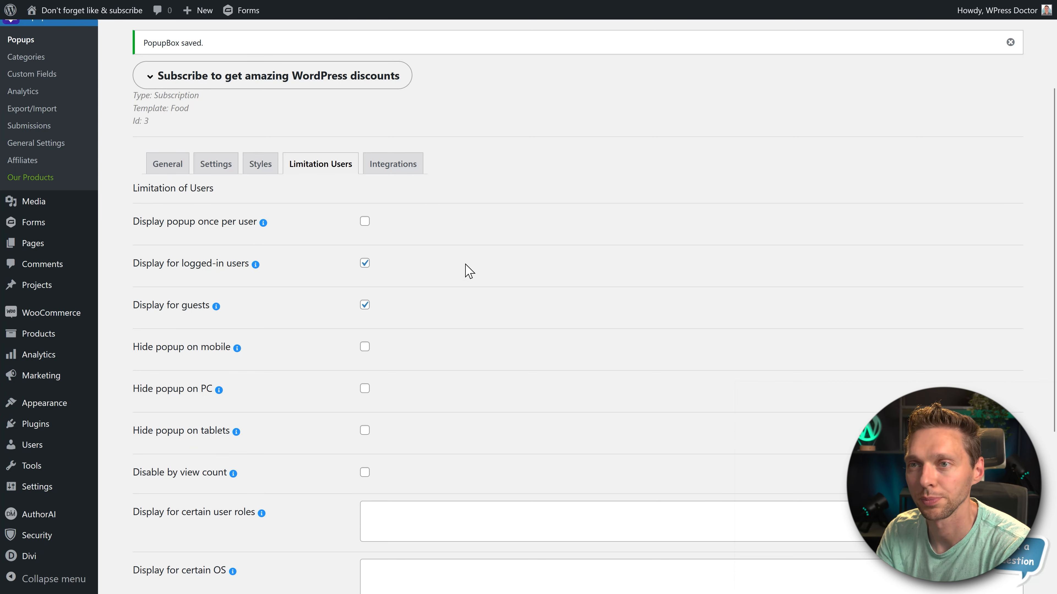
{"action": "scroll", "coordinate": [468, 271], "scroll_direction": "down", "scroll_amount": 3}
{"action": "scroll", "coordinate": [468, 261], "scroll_direction": "down", "scroll_amount": 3}
{"action": "middle_click", "coordinate": [512, 193]}
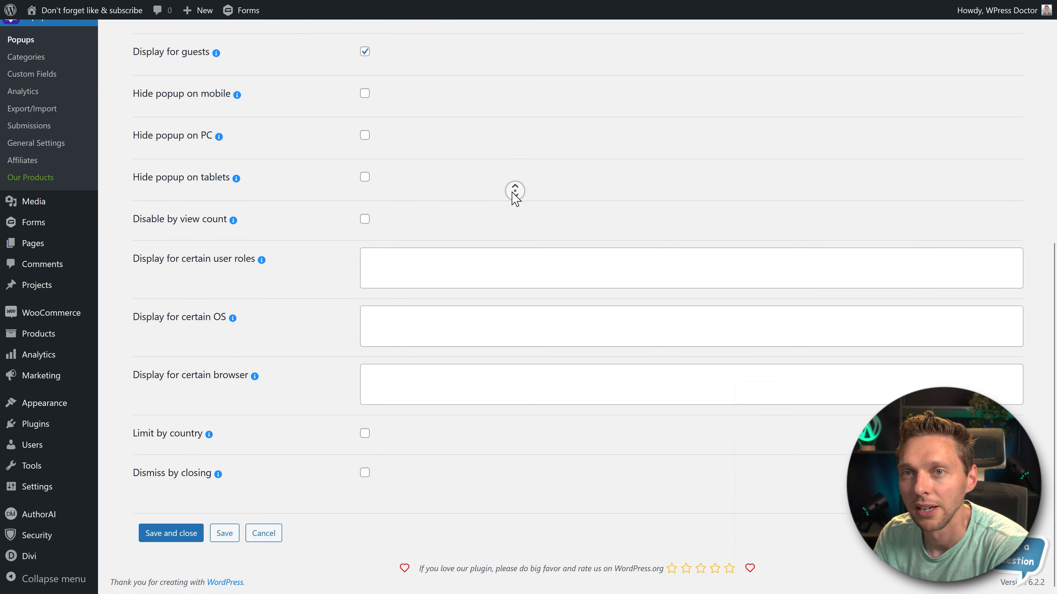
- Look through the available choices for displaying the popup to certain operating systems, user roles and browsers
{"action": "left_click", "coordinate": [425, 315]}
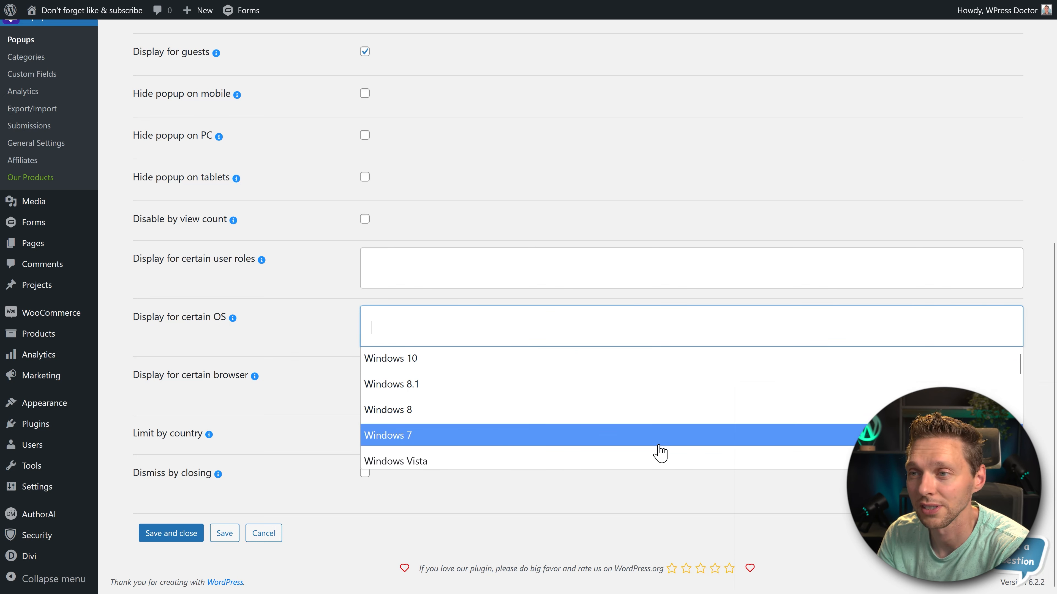
{"action": "mouse_move", "coordinate": [1021, 368]}
{"action": "left_mouse_down"}
{"action": "mouse_move", "coordinate": [1017, 406]}
{"action": "mouse_move", "coordinate": [1016, 354]}
{"action": "left_mouse_up"}
{"action": "left_click", "coordinate": [842, 284]}
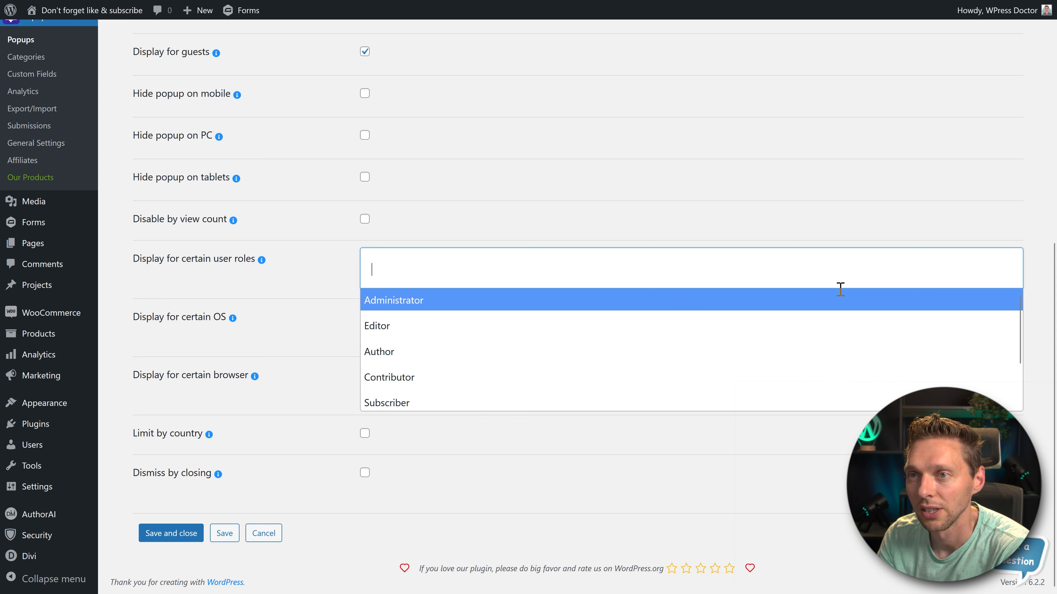
{"action": "left_click", "coordinate": [786, 252]}
{"action": "left_click", "coordinate": [585, 389]}
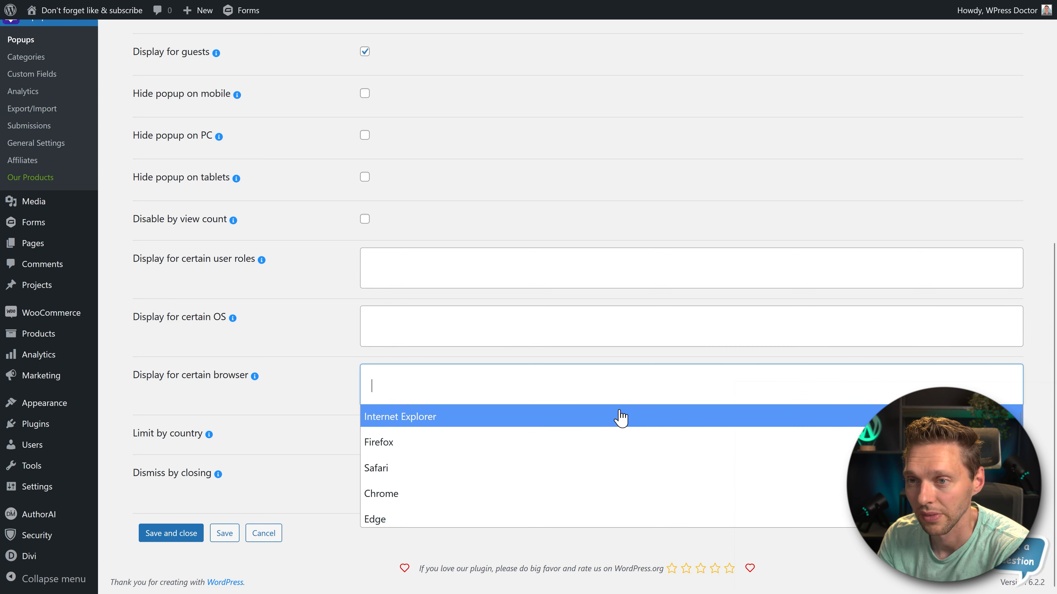
- Try out limiting the popup by country, browse the country list and turn the limit off again
{"action": "left_click", "coordinate": [365, 433]}
{"action": "left_click", "coordinate": [482, 438]}
{"action": "left_click", "coordinate": [529, 491]}
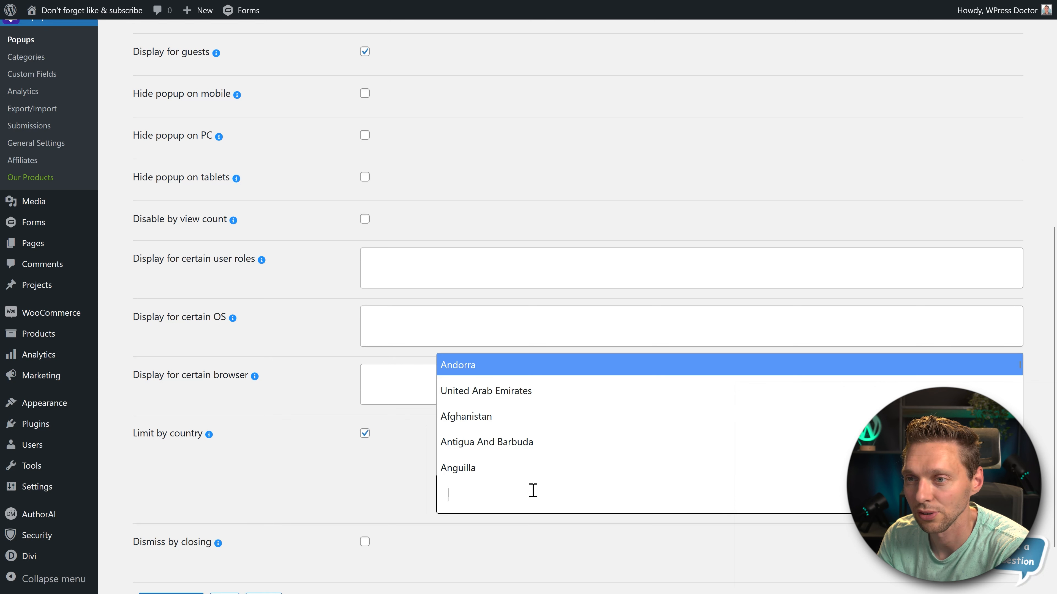
{"action": "scroll", "coordinate": [532, 433], "scroll_direction": "down", "scroll_amount": 3}
{"action": "scroll", "coordinate": [533, 433], "scroll_direction": "down", "scroll_amount": 10}
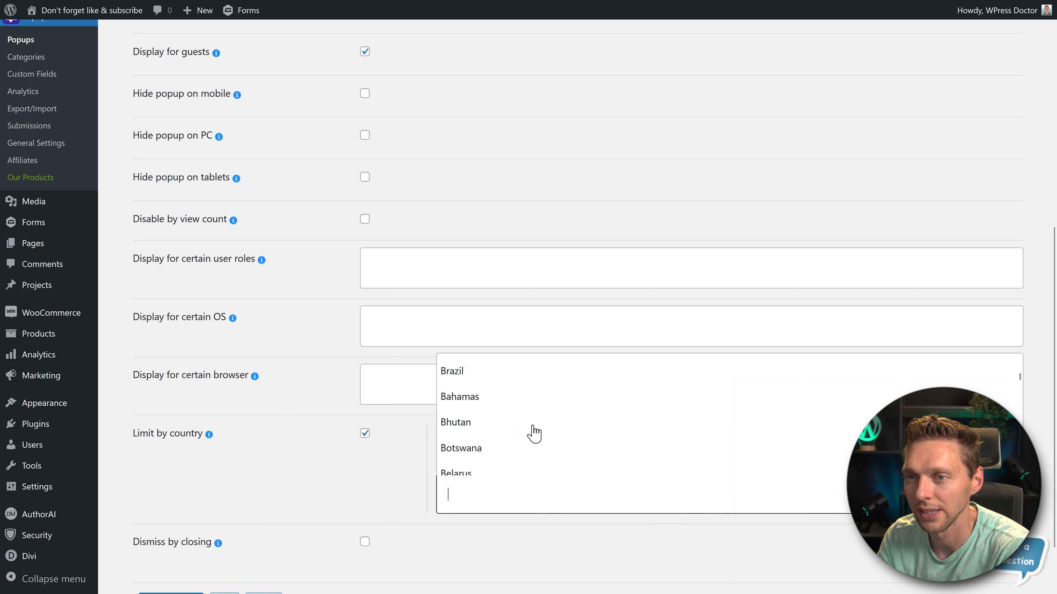
{"action": "left_click", "coordinate": [365, 433]}
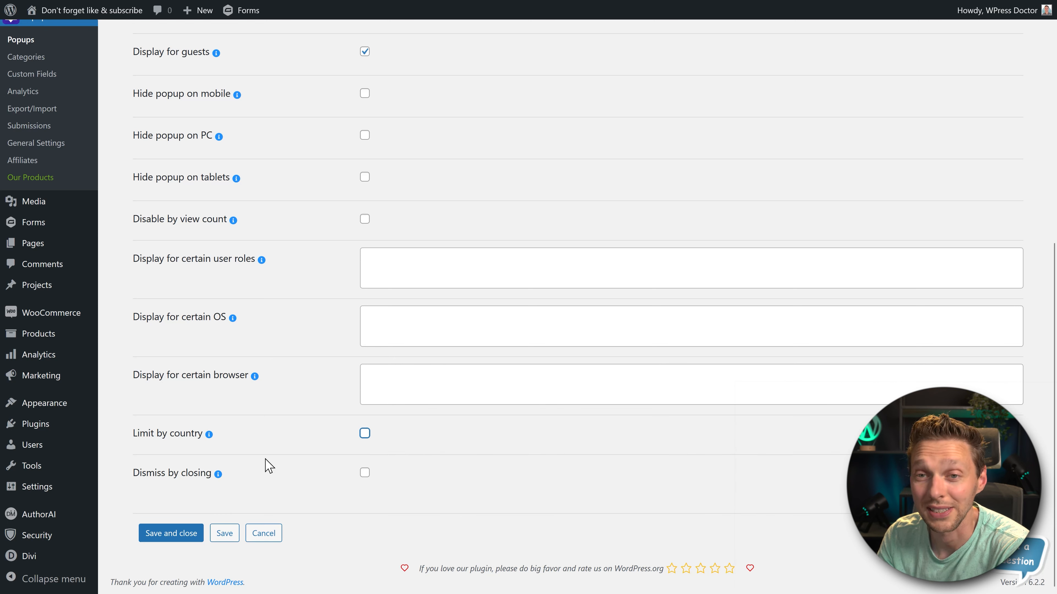
- Switch Dismiss by closing on and back off for the popup, and save it
{"action": "left_click", "coordinate": [365, 473]}
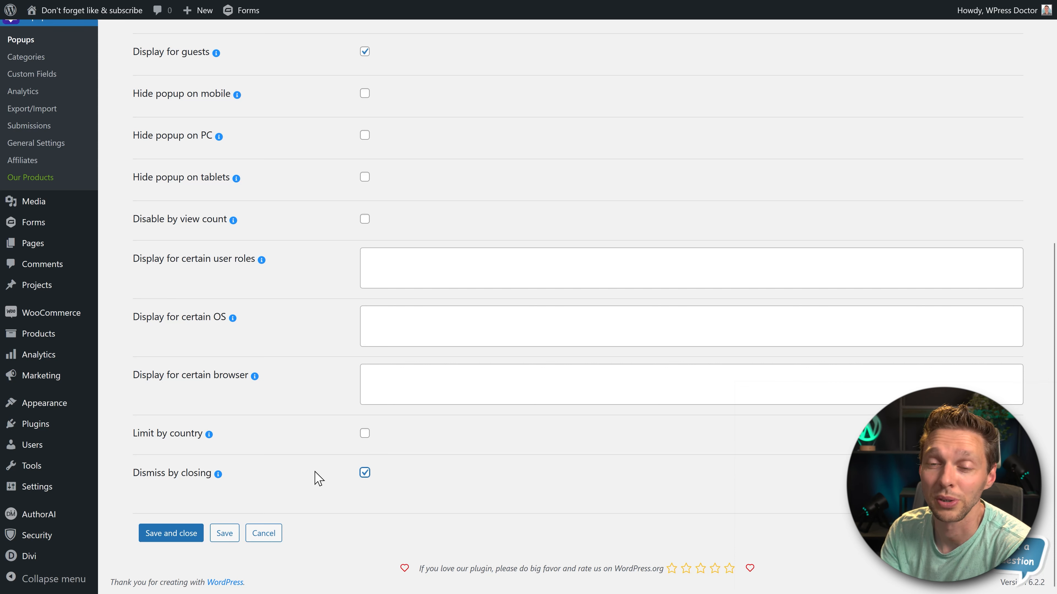
{"action": "left_click", "coordinate": [365, 473]}
{"action": "left_click", "coordinate": [225, 534]}
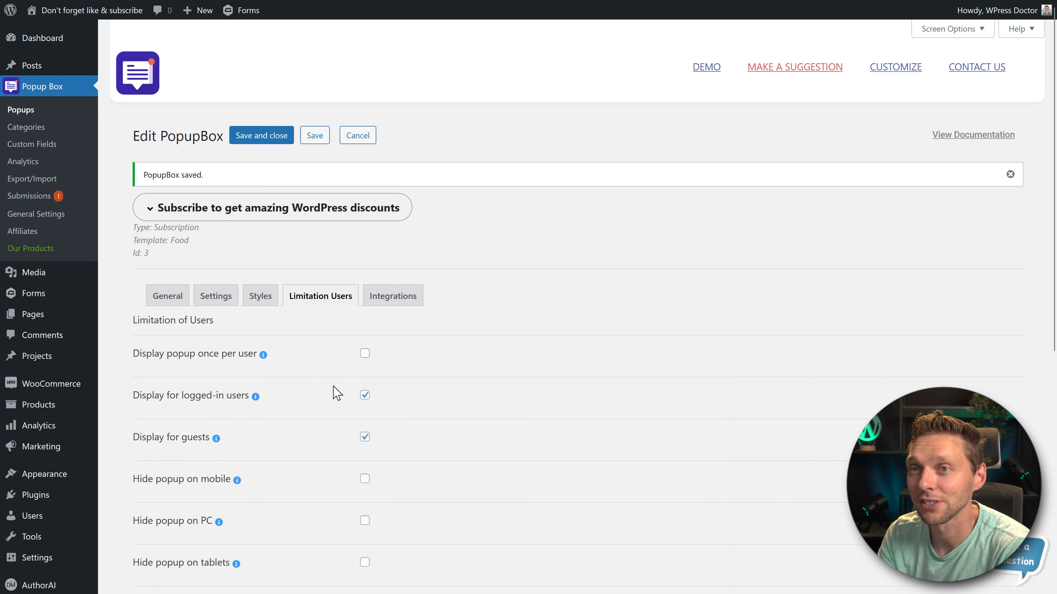
- Review the popup's integrations and examine the fields for the available services in the plugin's general integration settings
{"action": "left_click", "coordinate": [393, 296]}
{"action": "middle_click", "coordinate": [538, 291]}
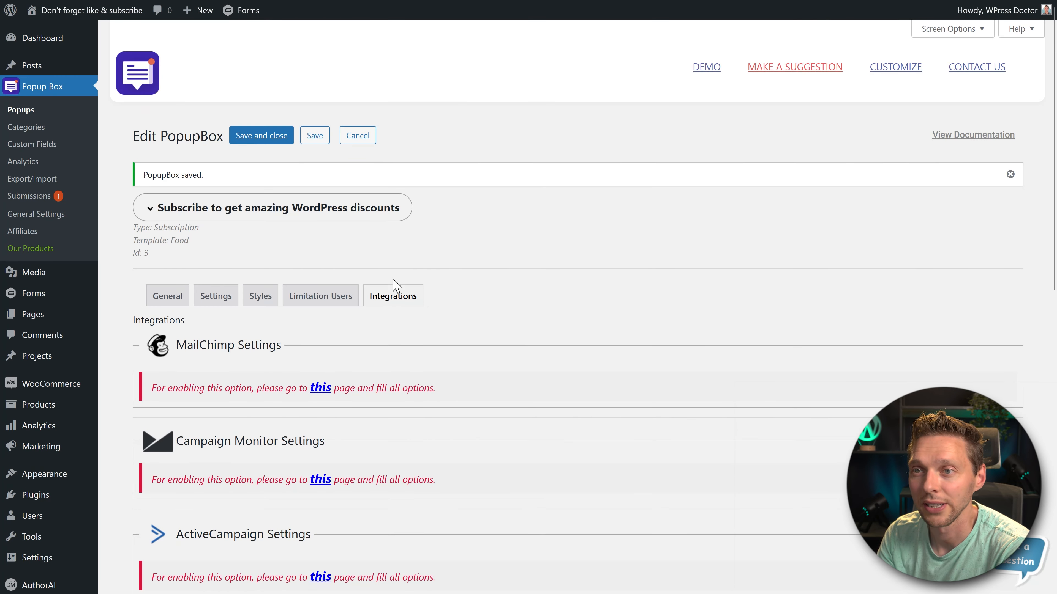
{"action": "middle_click", "coordinate": [529, 264]}
{"action": "middle_click", "coordinate": [507, 318]}
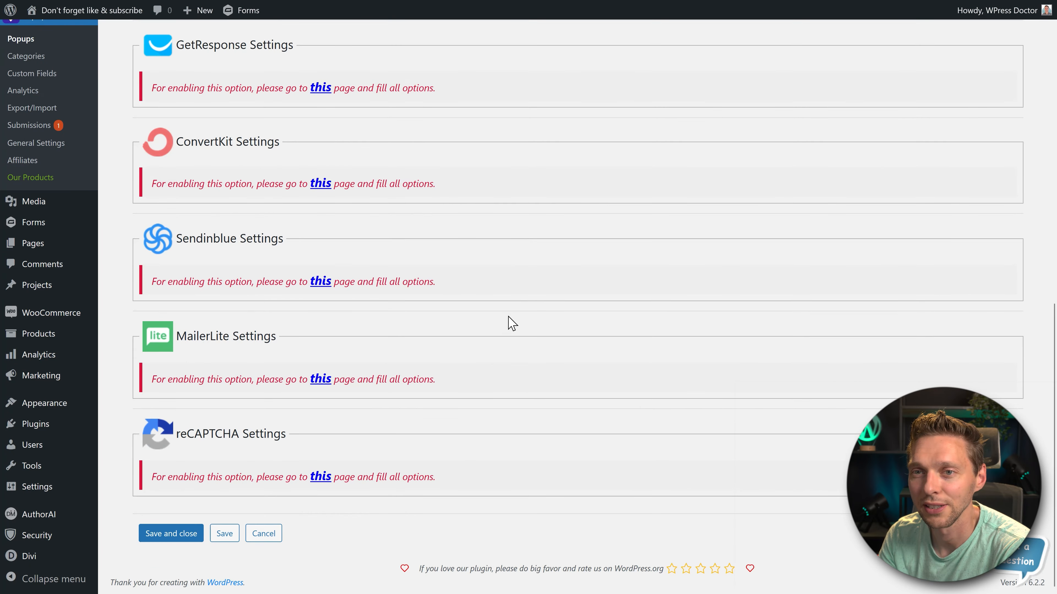
{"action": "left_click", "coordinate": [320, 477]}
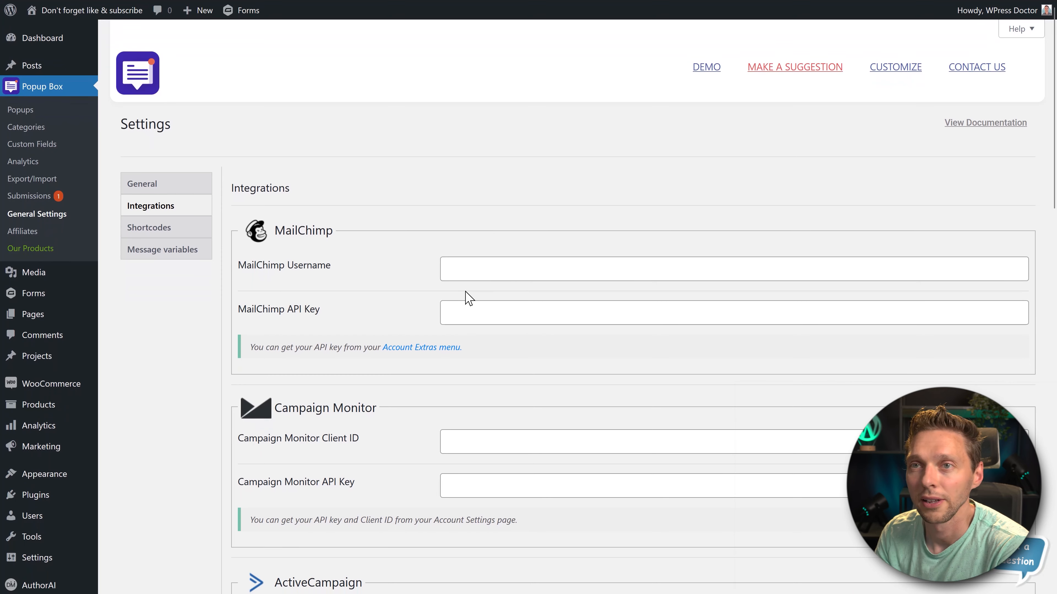
{"action": "middle_click", "coordinate": [459, 200]}
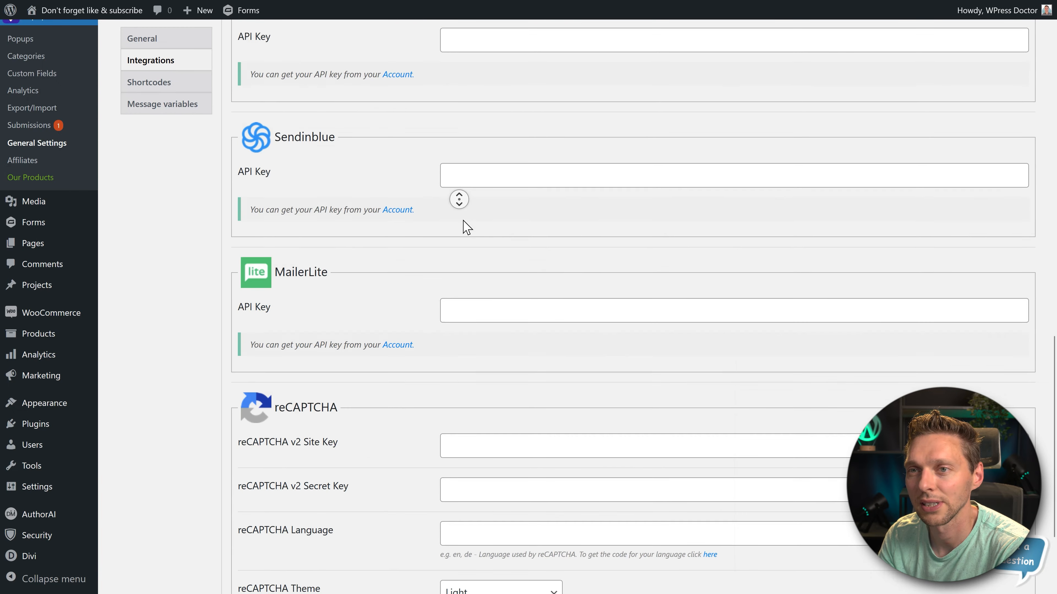
{"action": "middle_click", "coordinate": [463, 220]}
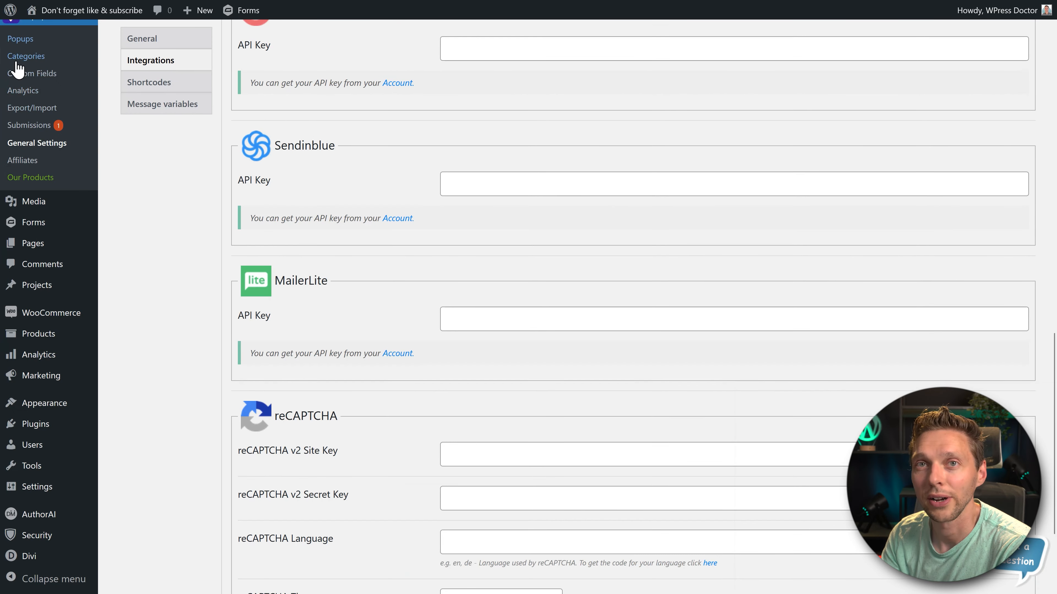
- View the submissions of the "Subscribe to get amazing WordPress discounts" popup and check its subscriber list
{"action": "left_click", "coordinate": [31, 126]}
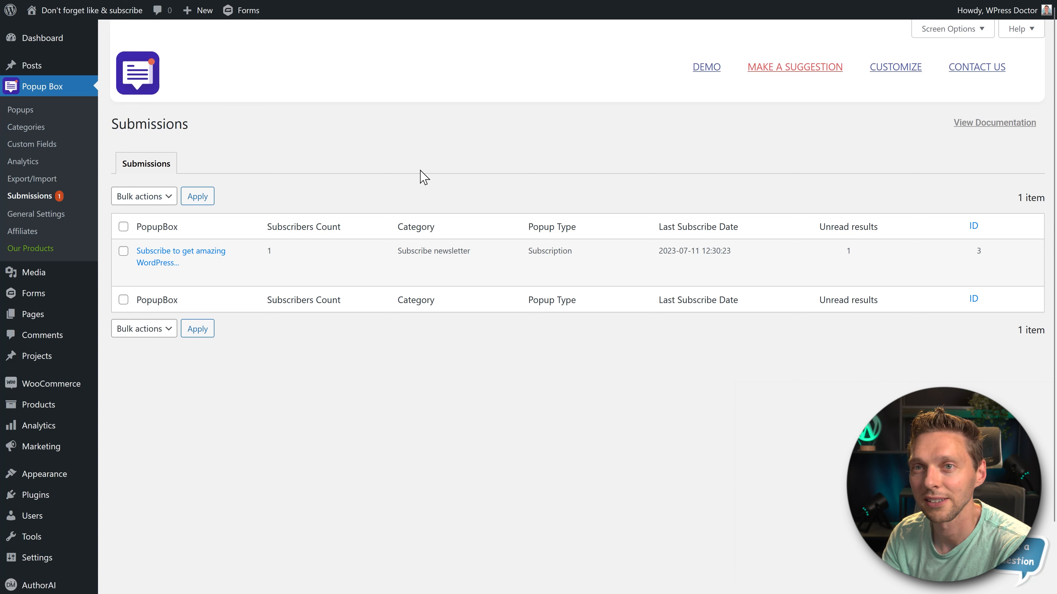
{"action": "mouse_move", "coordinate": [235, 262]}
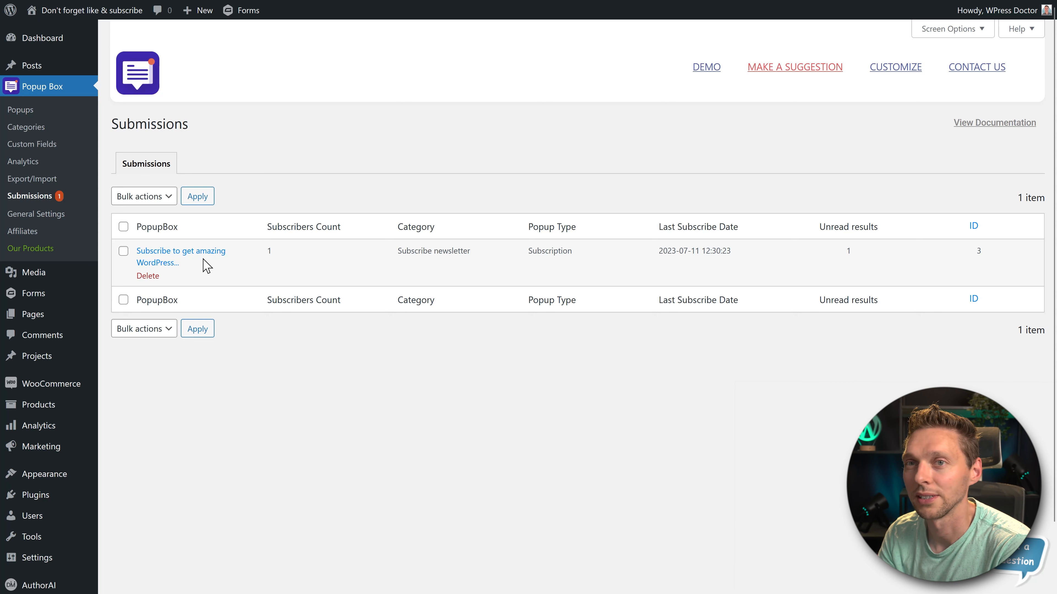
{"action": "left_click", "coordinate": [177, 262]}
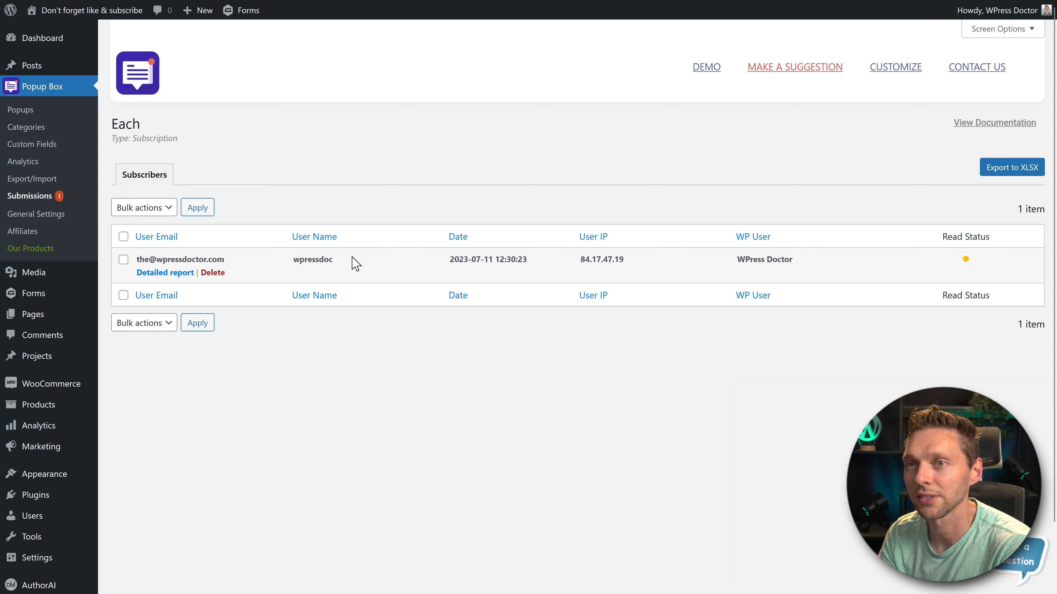
{"action": "left_click_drag", "start_coordinate": [238, 266], "coordinate": [138, 262]}
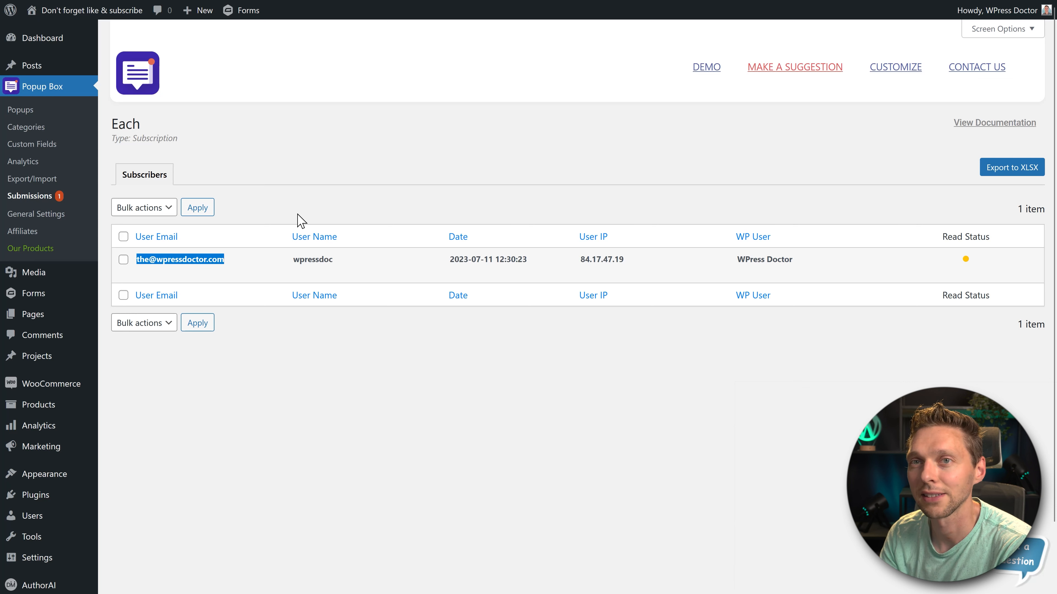
{"action": "left_click", "coordinate": [302, 225]}
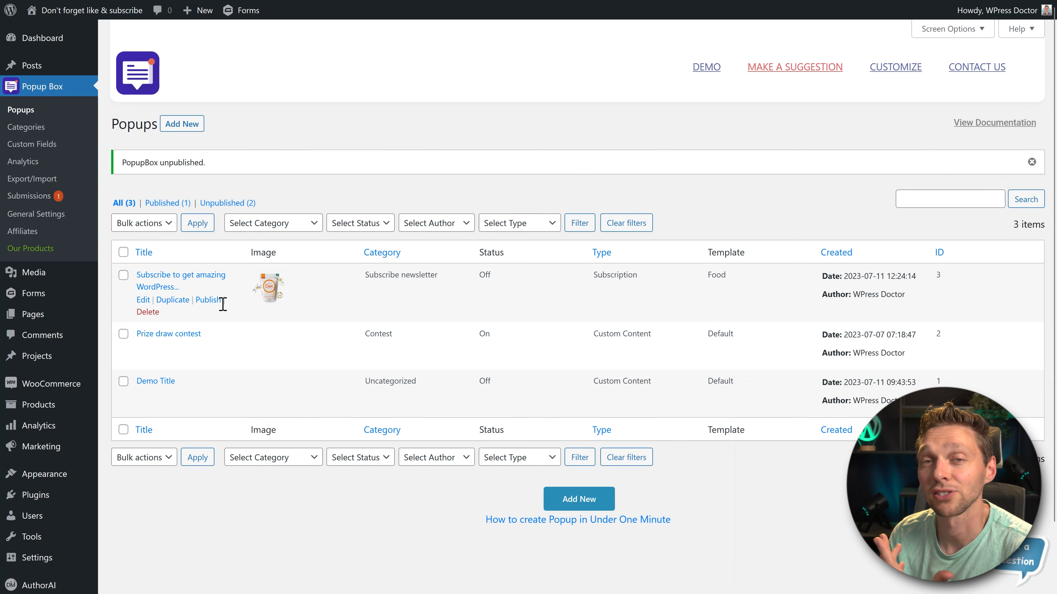
- Unpublish the Prize draw contest popup
{"action": "left_click", "coordinate": [225, 347]}
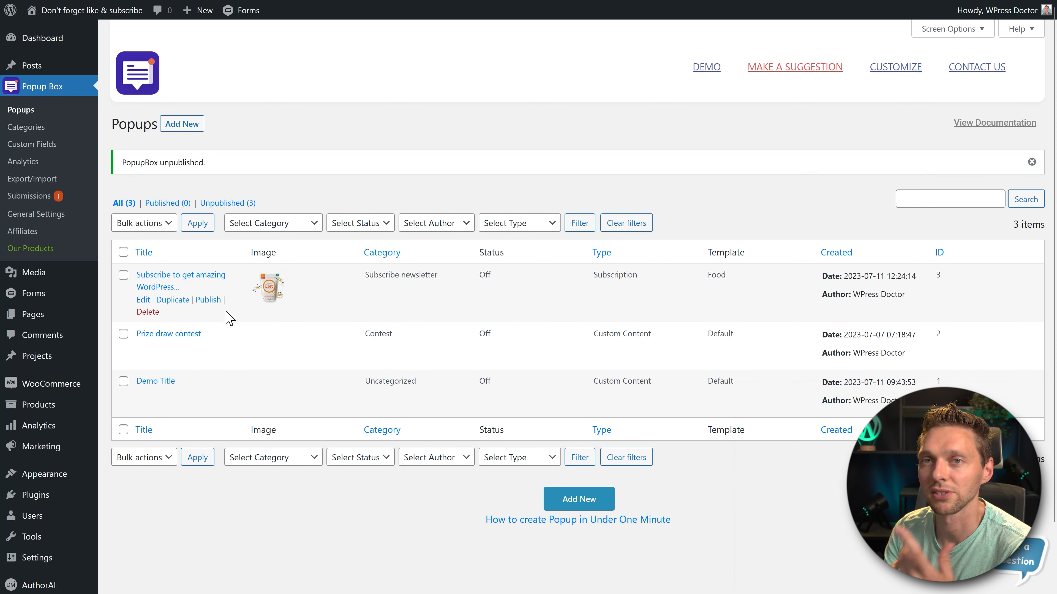
- Create a new Yes or No popup with the Default template, titled "Did you already liked this video?"
{"action": "left_click", "coordinate": [191, 124]}
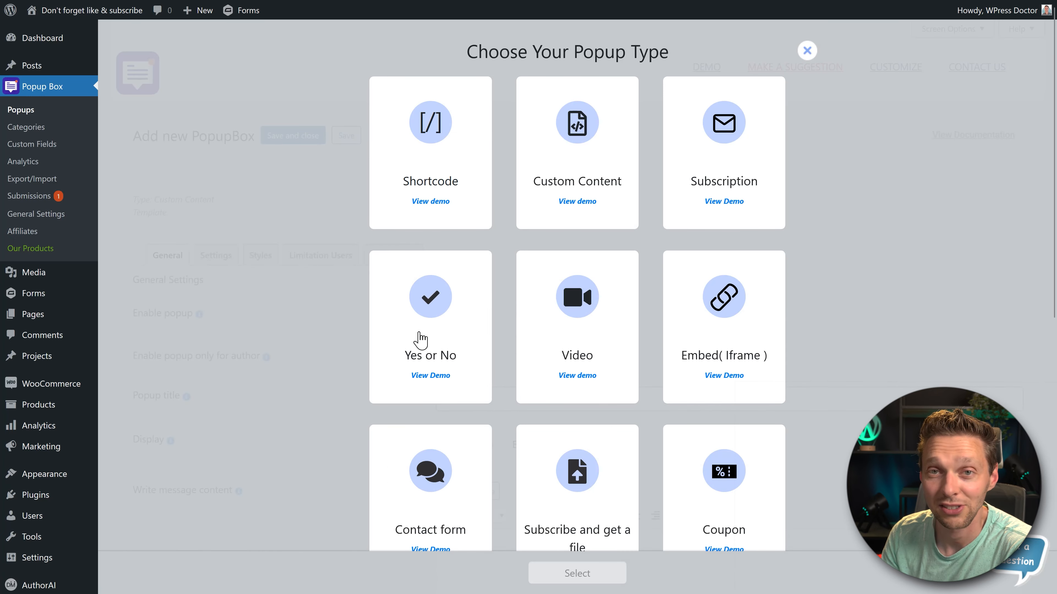
{"action": "left_click", "coordinate": [421, 339]}
{"action": "left_click", "coordinate": [577, 573]}
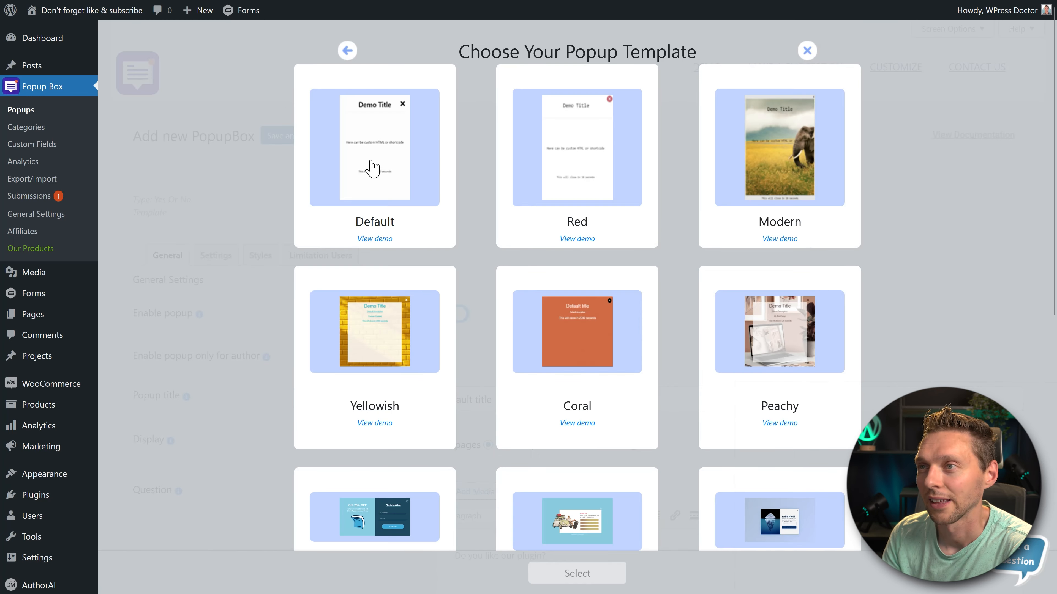
{"action": "left_click", "coordinate": [358, 169]}
{"action": "left_click", "coordinate": [601, 571]}
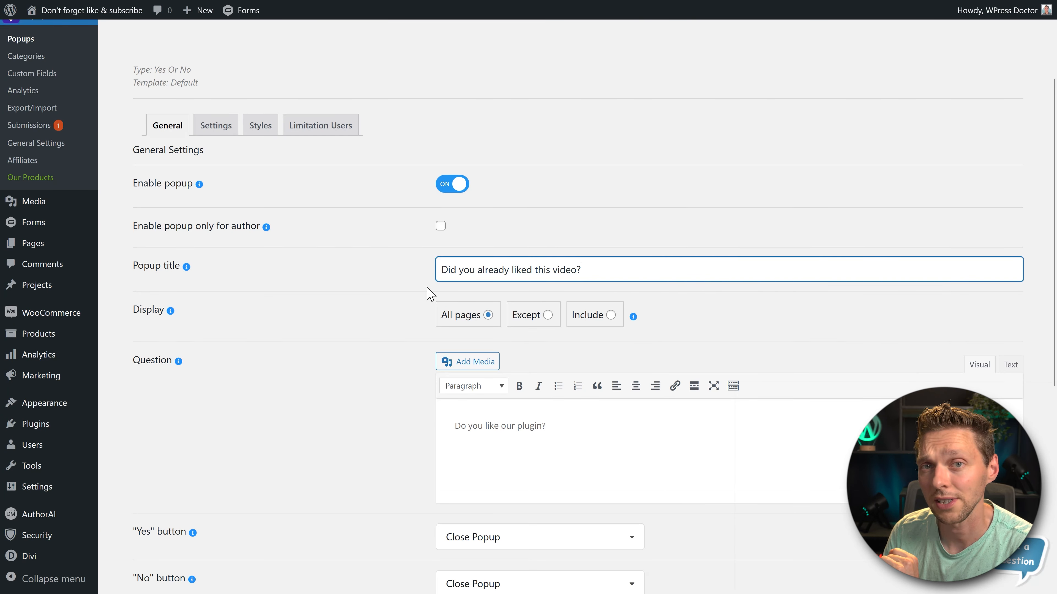
- Set the popup's question text to "Tell me if I did a great job with this video!"
{"action": "scroll", "coordinate": [416, 287], "scroll_direction": "down", "scroll_amount": 4}
{"action": "left_click", "coordinate": [499, 281]}
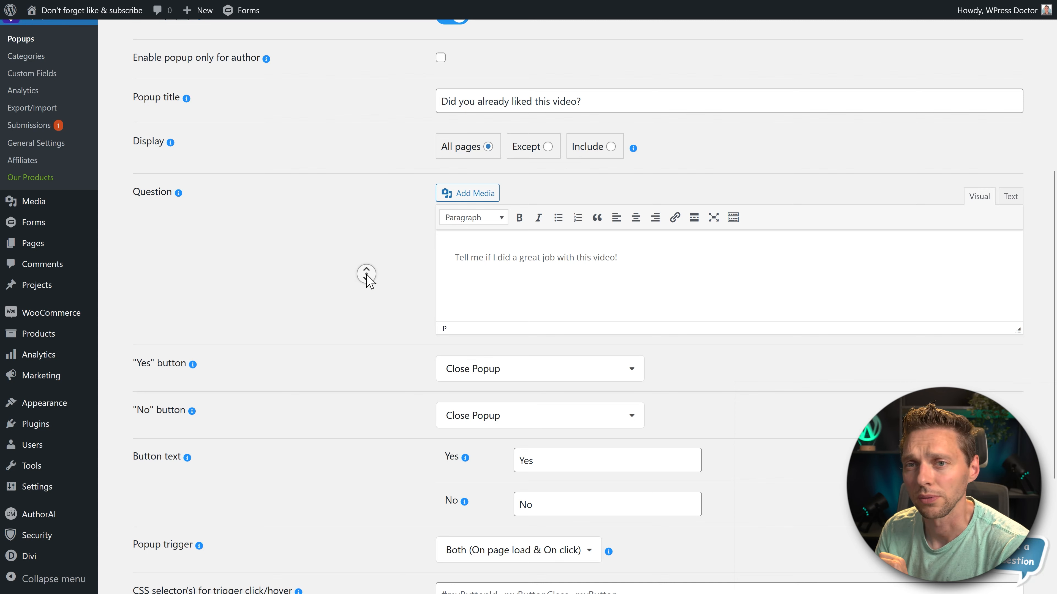
- Try out Redirection URL as the action for both the Yes and the No button
{"action": "scroll", "coordinate": [367, 278], "scroll_direction": "down", "scroll_amount": 5}
{"action": "left_click", "coordinate": [499, 171]}
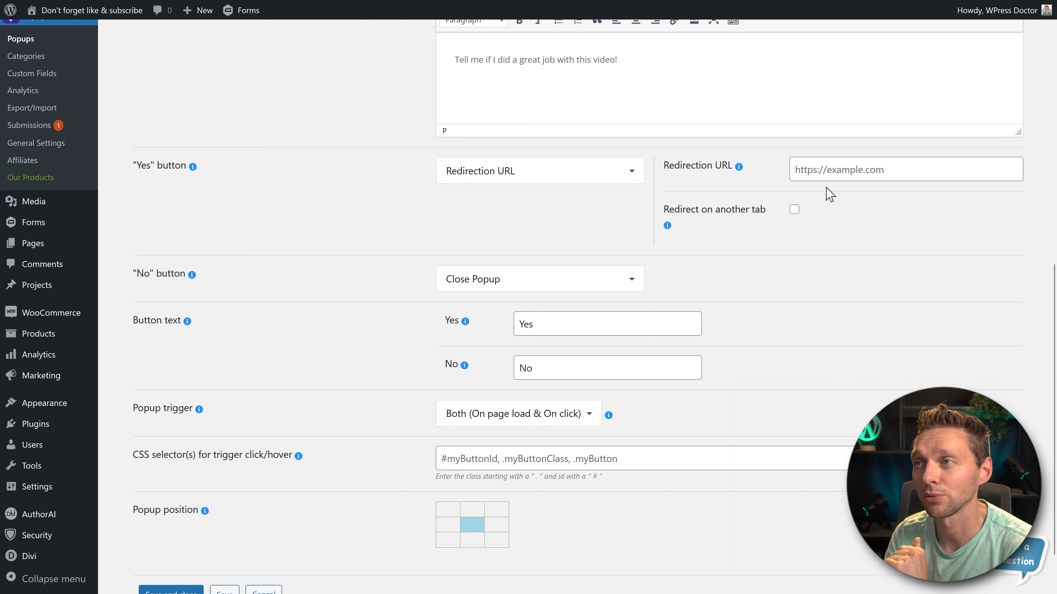
{"action": "left_click", "coordinate": [541, 278]}
{"action": "left_click", "coordinate": [491, 333]}
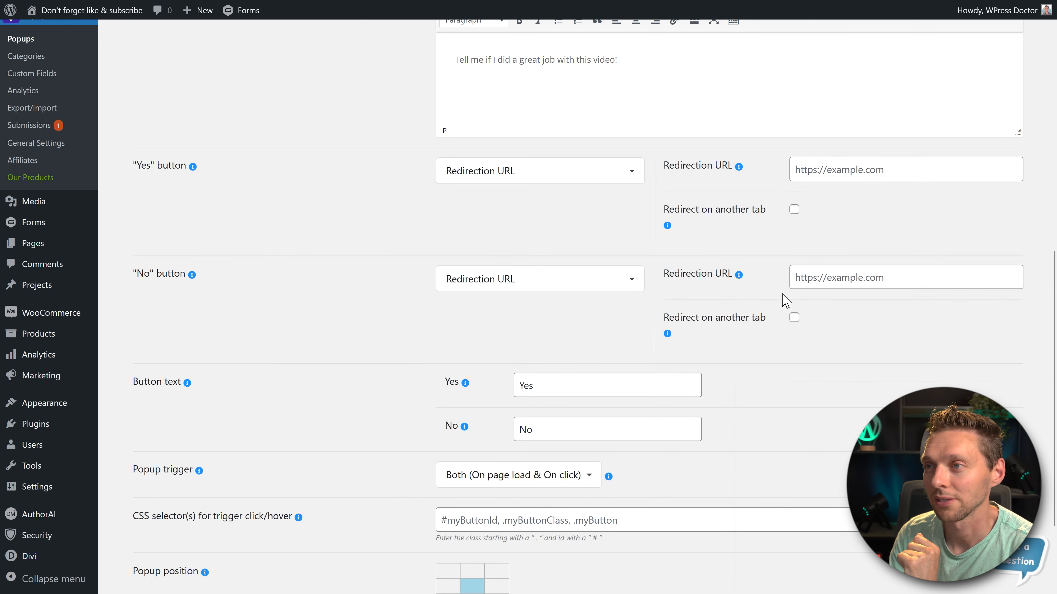
{"action": "left_click", "coordinate": [796, 284]}
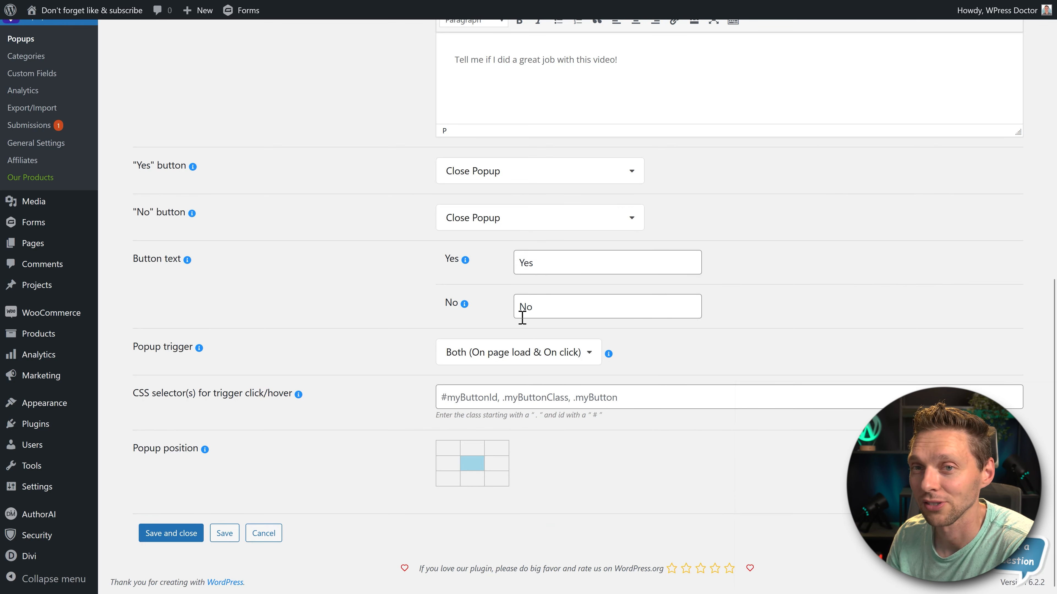
- Set the popup trigger to Inactivity after 5 seconds, save the popup and assign it the Social media category
{"action": "left_click", "coordinate": [457, 353]}
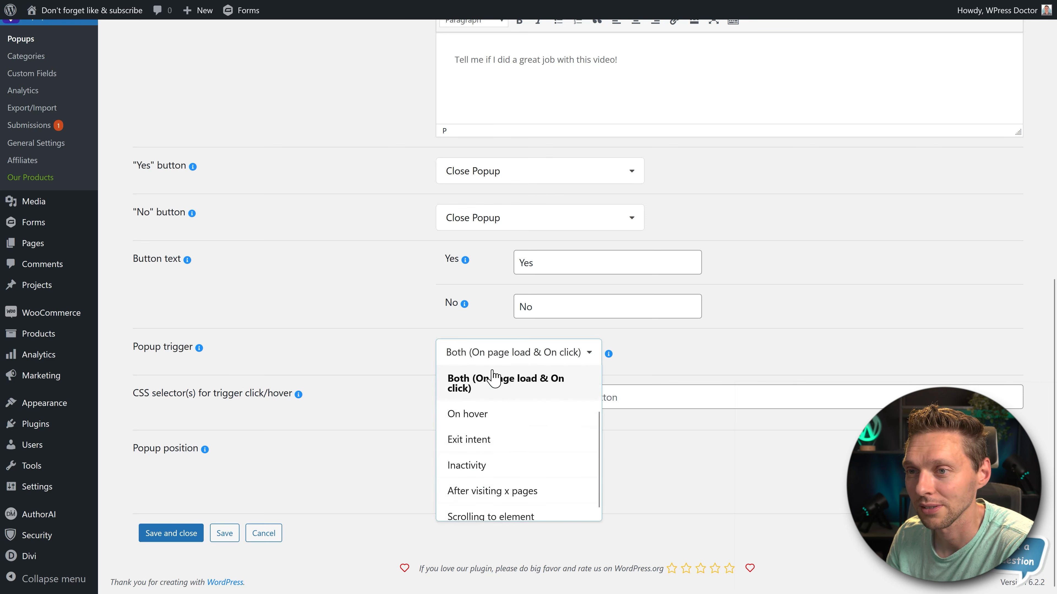
{"action": "left_click", "coordinate": [567, 465]}
{"action": "left_click_drag", "start_coordinate": [452, 405], "coordinate": [429, 401]}
{"action": "left_click", "coordinate": [393, 401]}
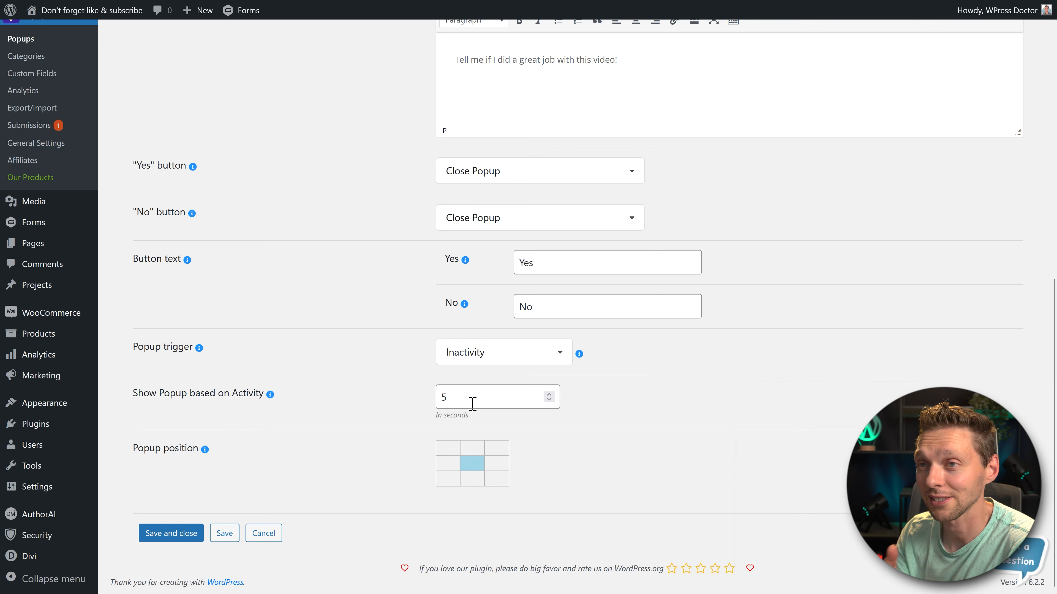
{"action": "left_click", "coordinate": [223, 529]}
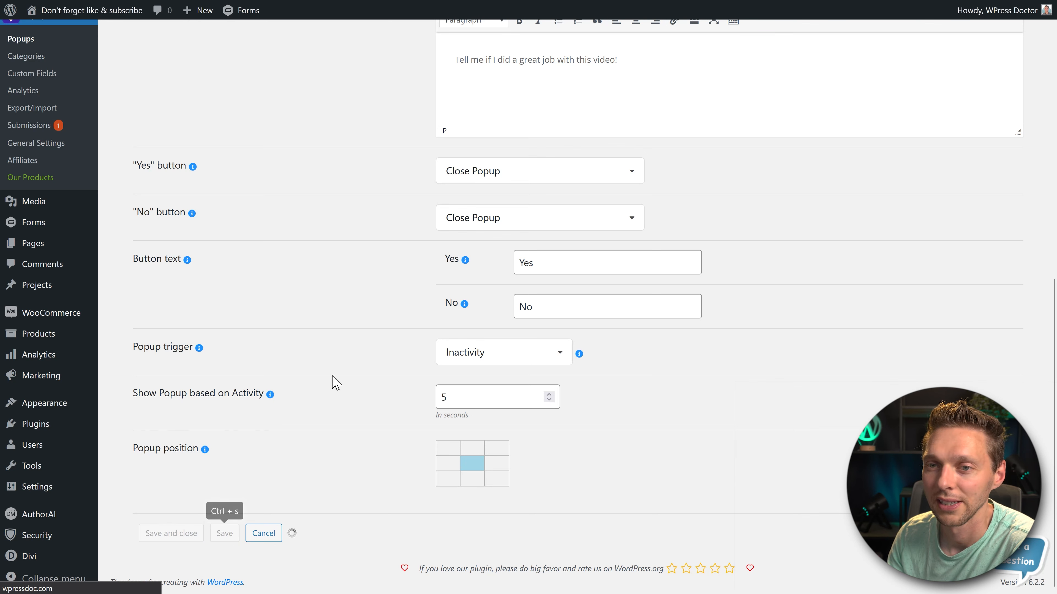
{"action": "left_click", "coordinate": [213, 293]}
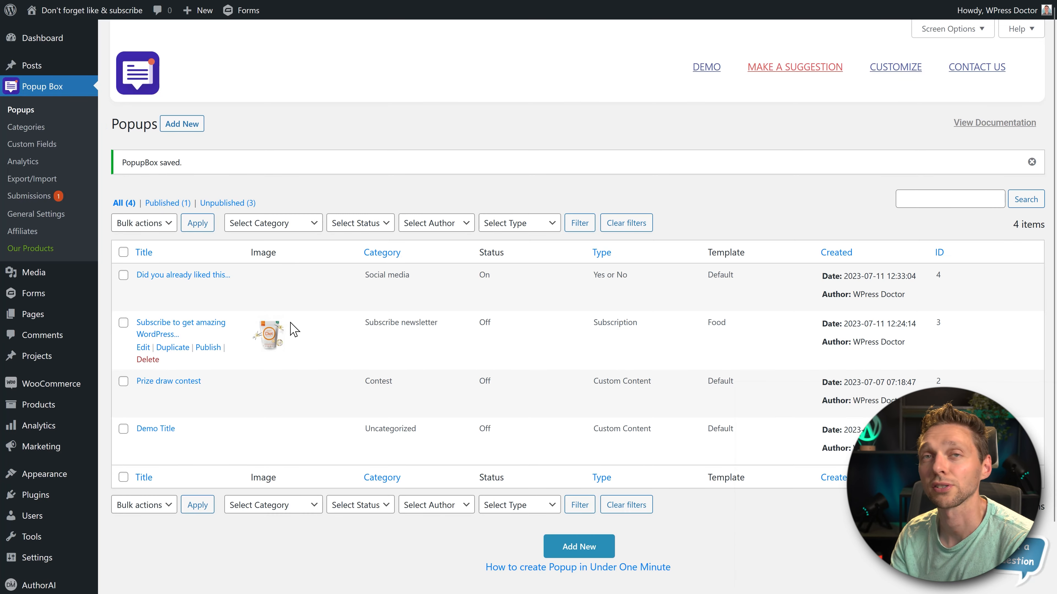
- Test the inactivity popup on the live site by opening the Protein shakes product page, waiting idle and answering No
{"action": "left_click", "coordinate": [54, 29]}
{"action": "scroll", "coordinate": [989, 287], "scroll_direction": "down", "scroll_amount": 8}
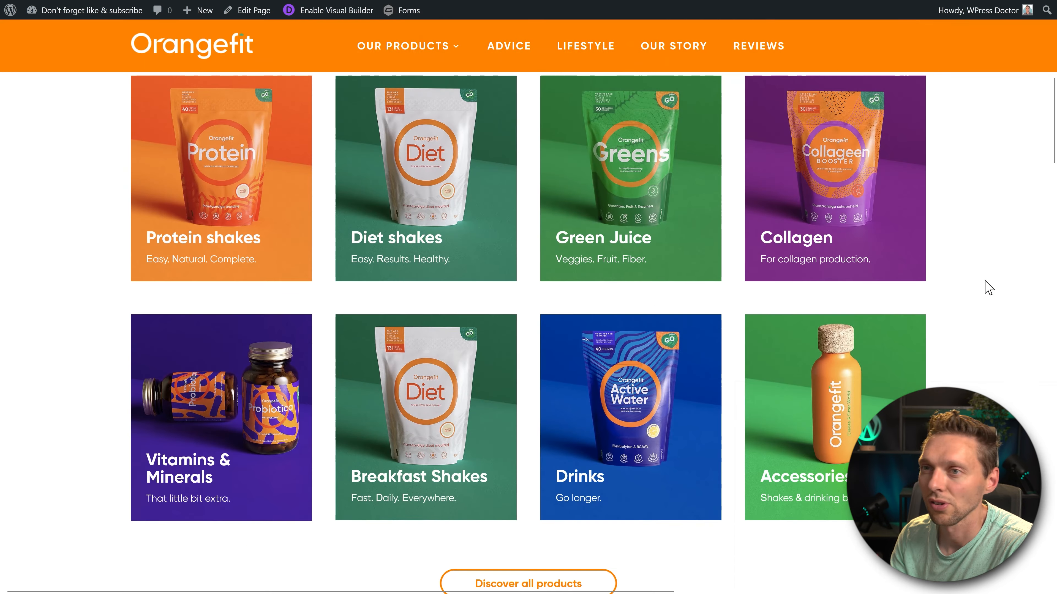
{"action": "scroll", "coordinate": [986, 291], "scroll_direction": "down", "scroll_amount": 10}
{"action": "scroll", "coordinate": [982, 299], "scroll_direction": "up", "scroll_amount": 5}
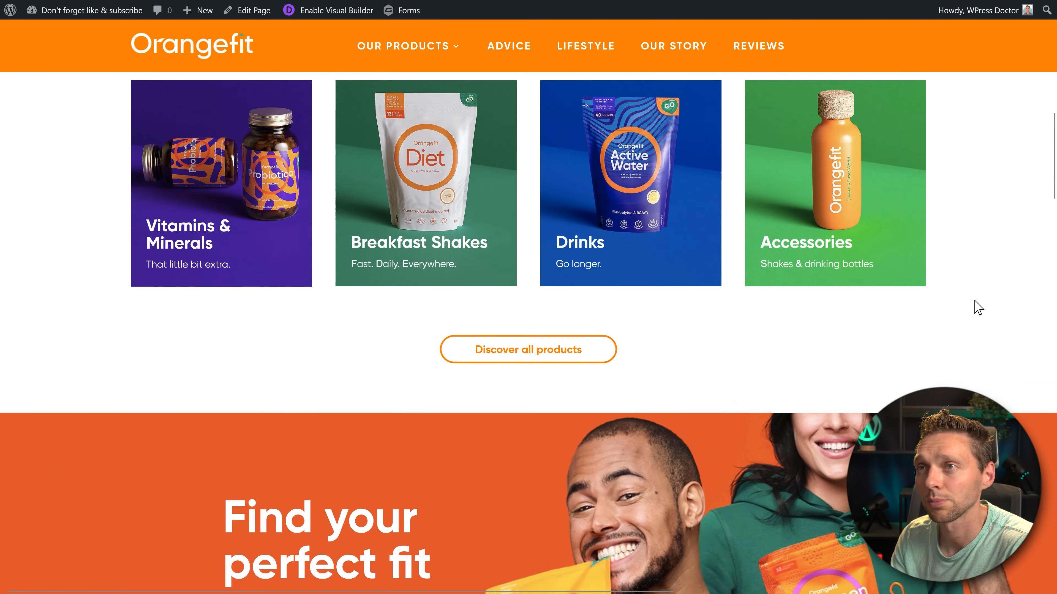
{"action": "scroll", "coordinate": [978, 307], "scroll_direction": "up", "scroll_amount": 10}
{"action": "mouse_move", "coordinate": [410, 48]}
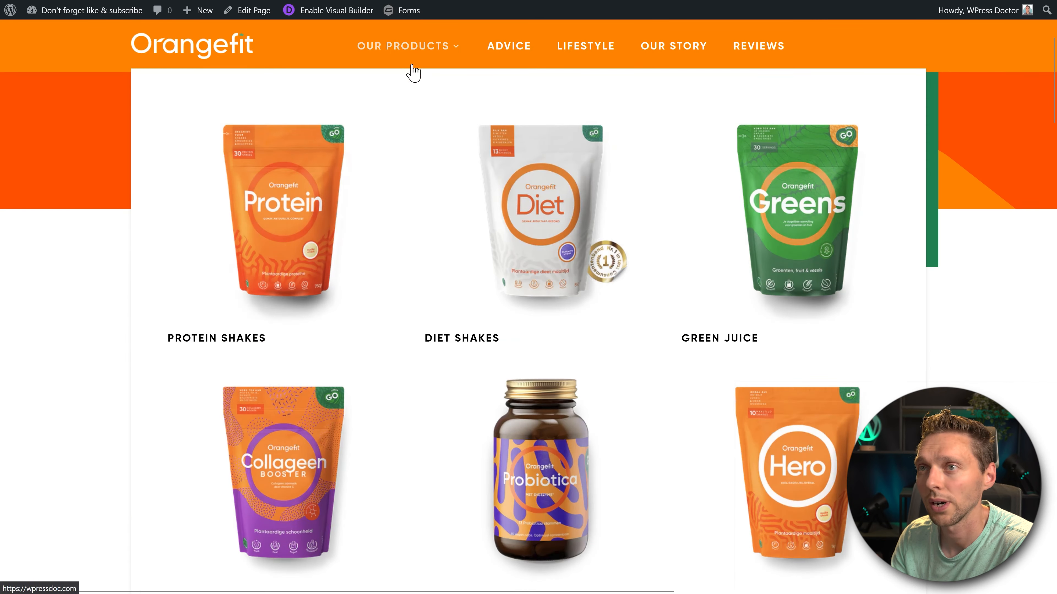
{"action": "left_click", "coordinate": [310, 213]}
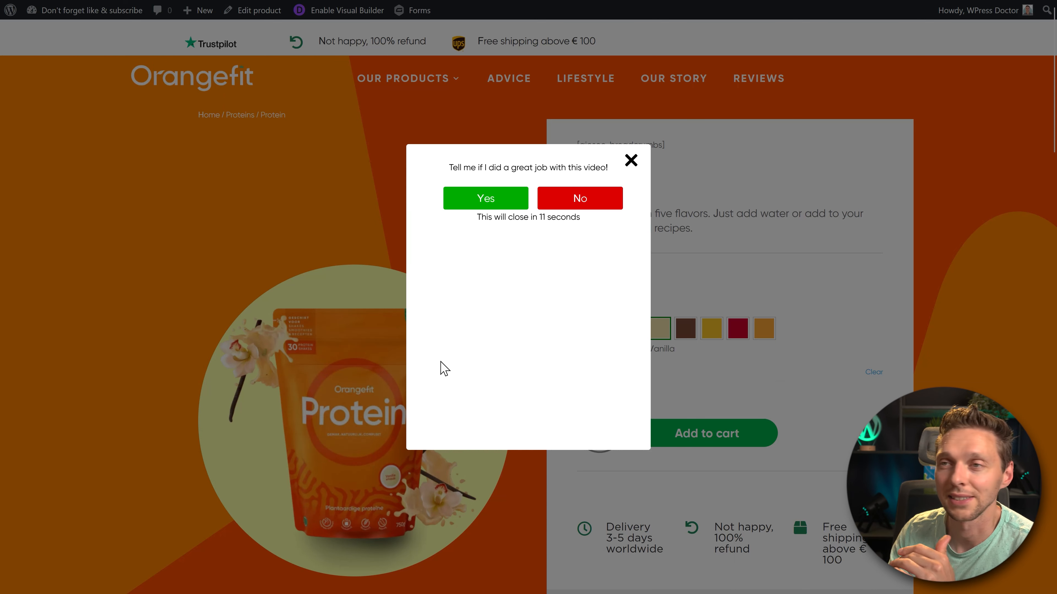
{"action": "left_click", "coordinate": [579, 199]}
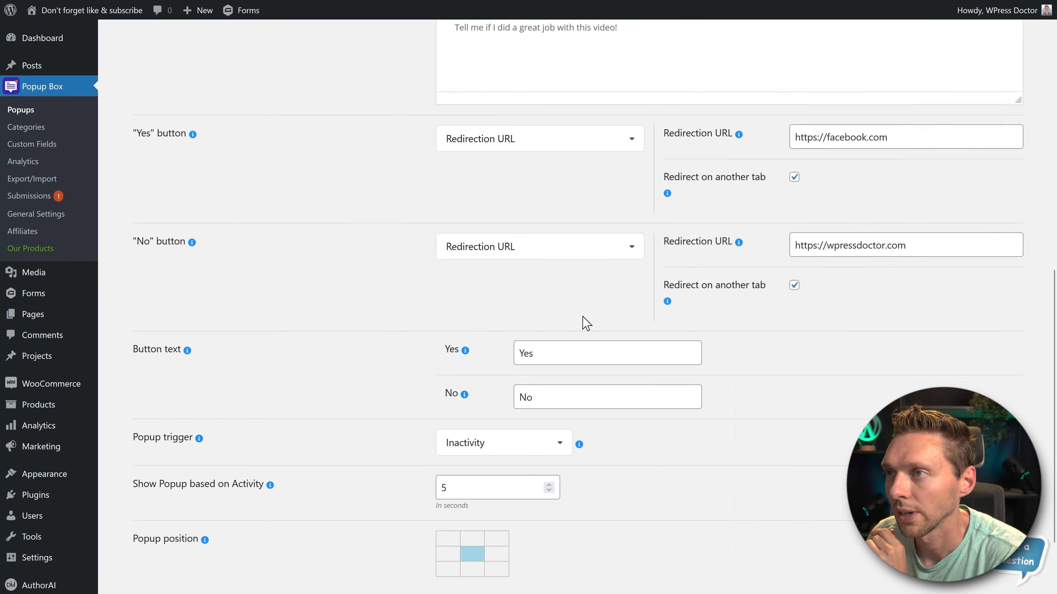
- Review the Redirection URL and redirect-on-another-tab settings of the popup's Yes and No buttons
{"action": "left_click_drag", "start_coordinate": [894, 184], "coordinate": [803, 185]}
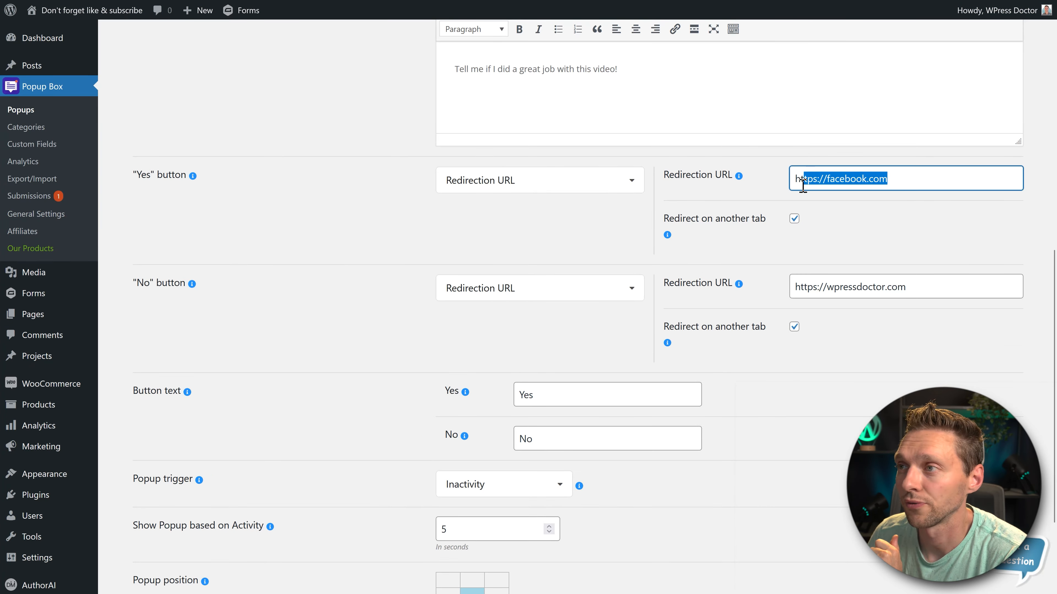
{"action": "left_click", "coordinate": [830, 243]}
{"action": "left_click_drag", "start_coordinate": [910, 287], "coordinate": [869, 285]}
{"action": "left_click", "coordinate": [907, 243]}
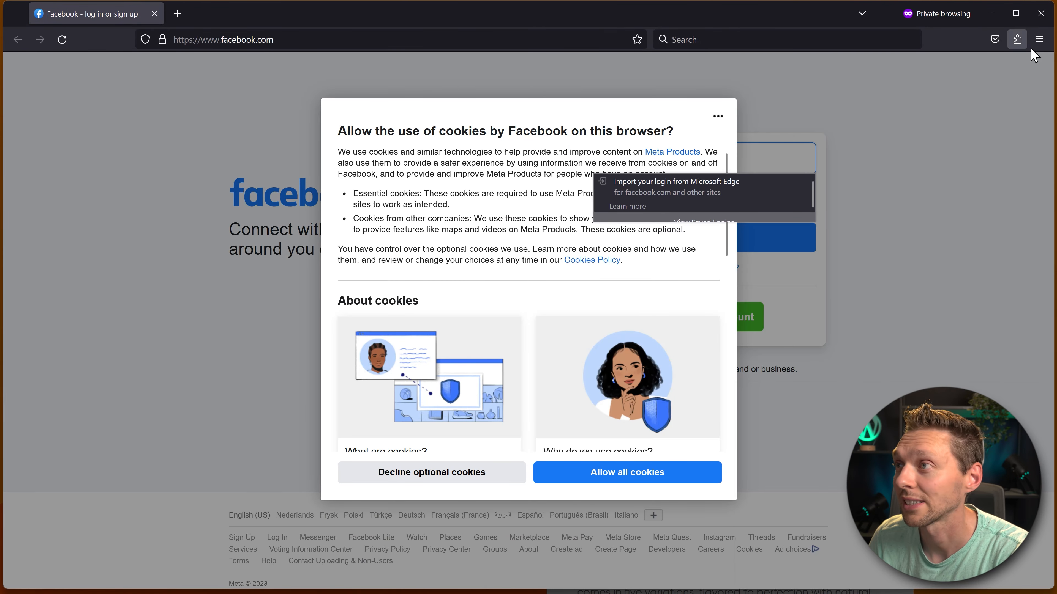
- Close the Facebook page opened by the Yes answer and test the No answer's redirection to wpressdoctor.com
{"action": "left_click", "coordinate": [1041, 13]}
{"action": "left_click", "coordinate": [592, 196]}
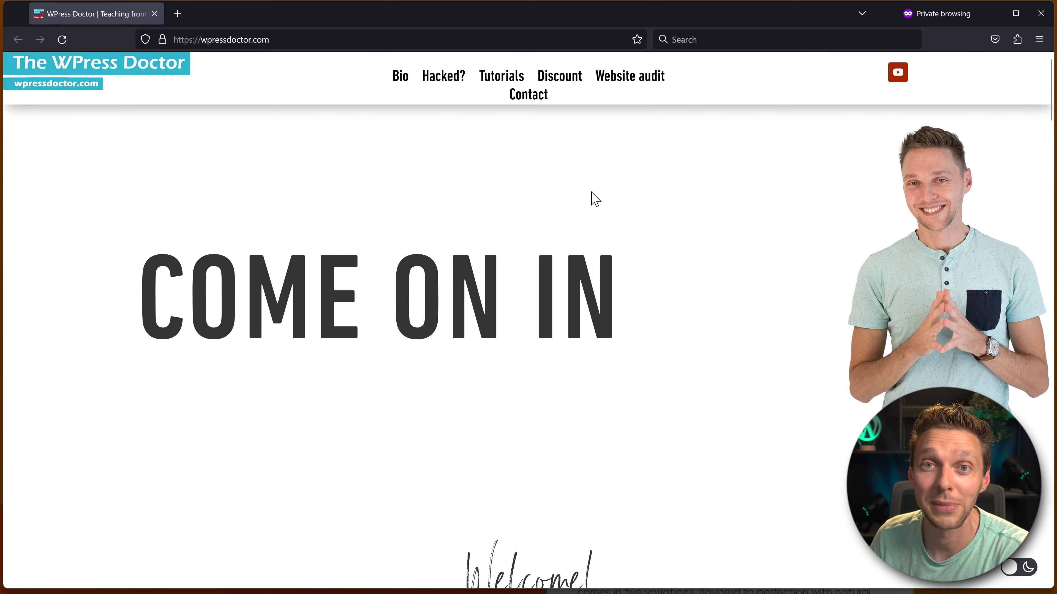
{"action": "left_click", "coordinate": [994, 39]}
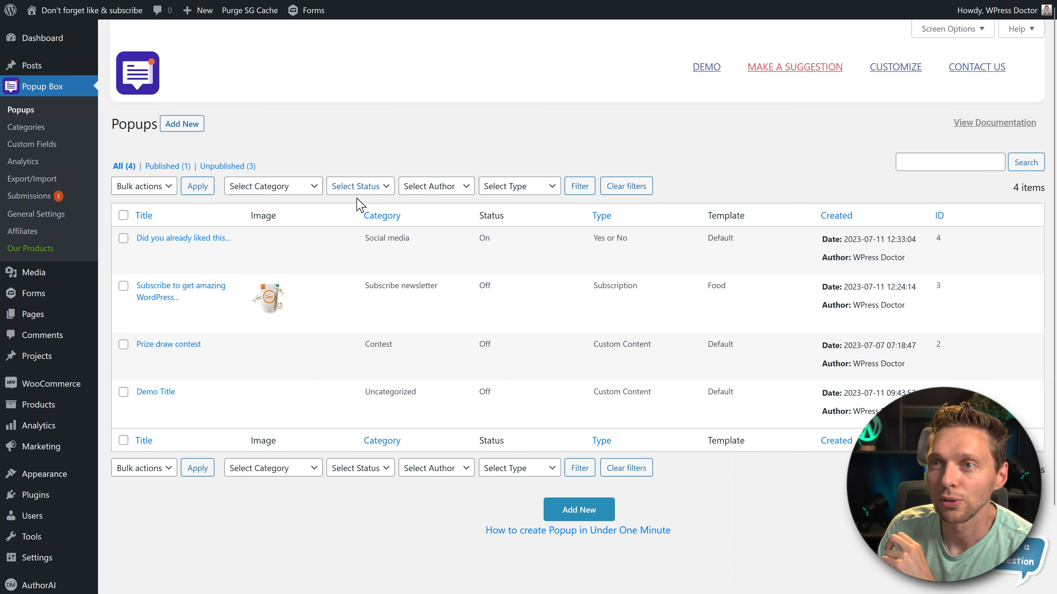
- Unpublish the "Did you already liked this..." popup and create a new Video popup with the Video template
{"action": "left_click", "coordinate": [210, 252]}
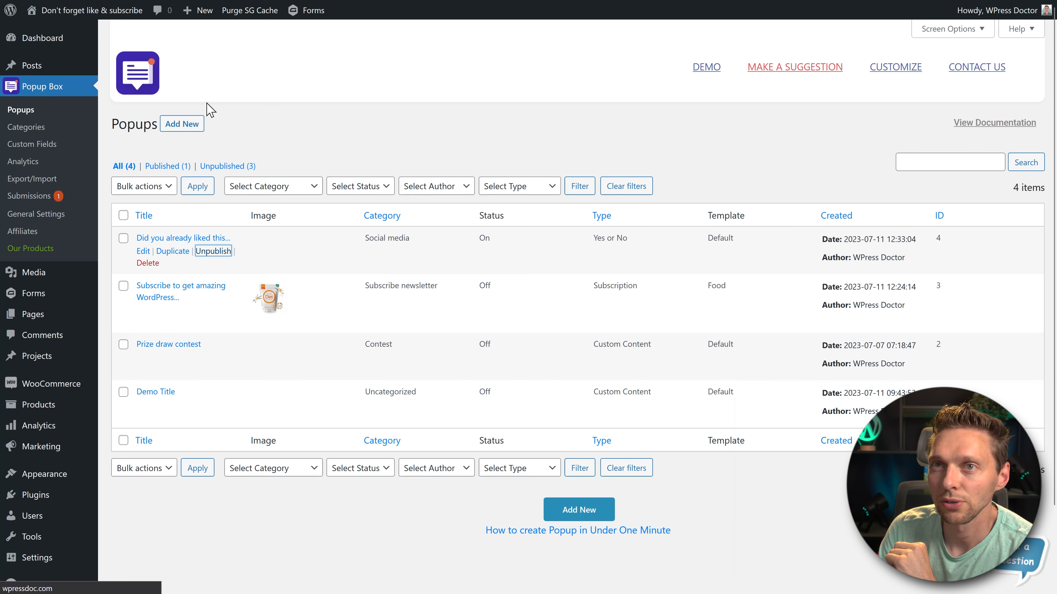
{"action": "left_click", "coordinate": [183, 125]}
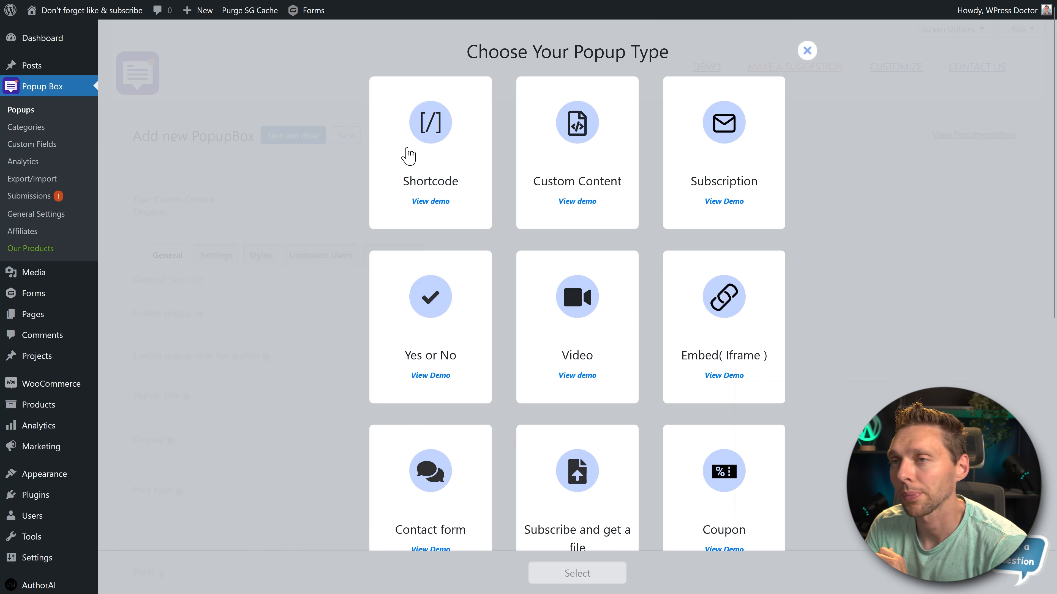
{"action": "left_click", "coordinate": [586, 323]}
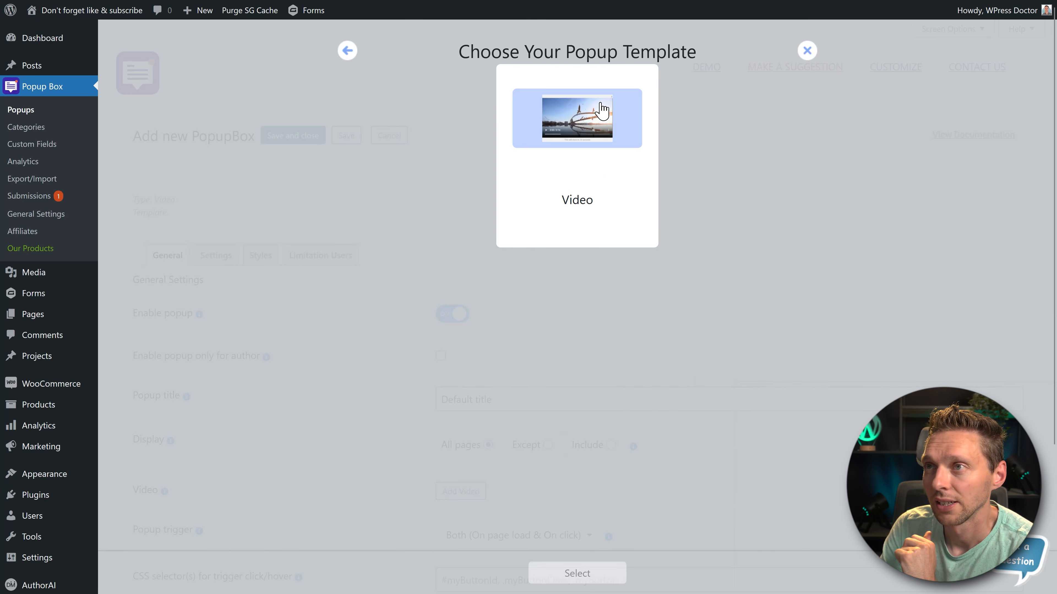
{"action": "left_click", "coordinate": [578, 130]}
{"action": "left_click", "coordinate": [577, 575]}
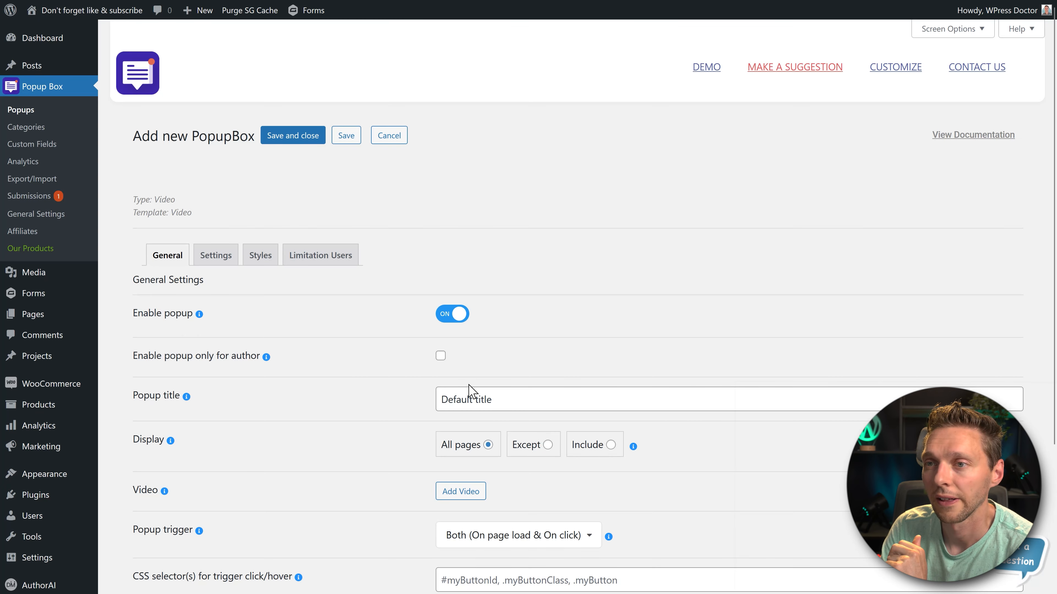
{"action": "left_click_drag", "start_coordinate": [525, 395], "coordinate": [422, 412]}
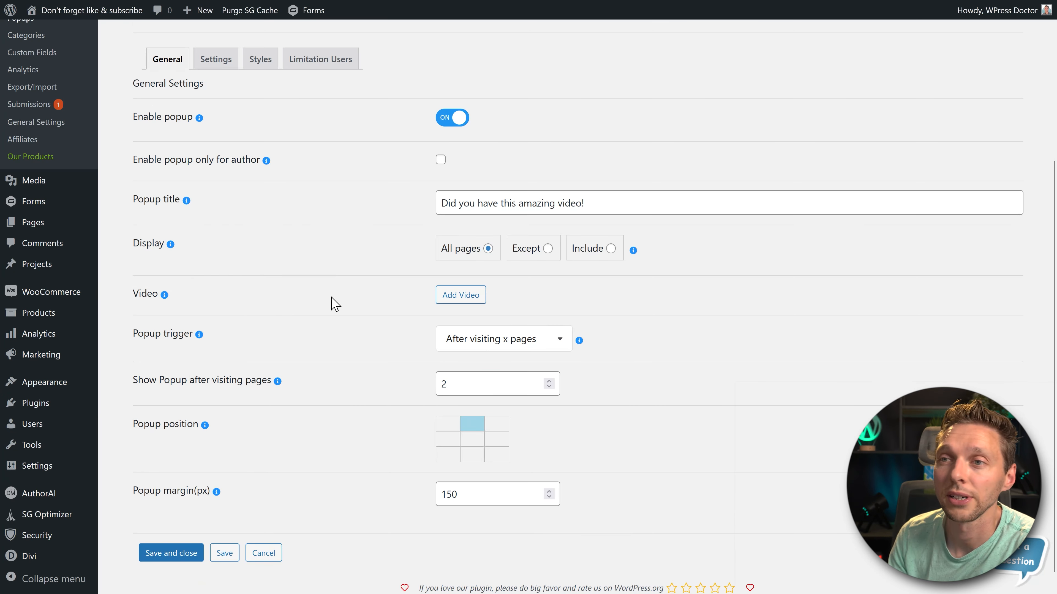
{"action": "left_click", "coordinate": [441, 300]}
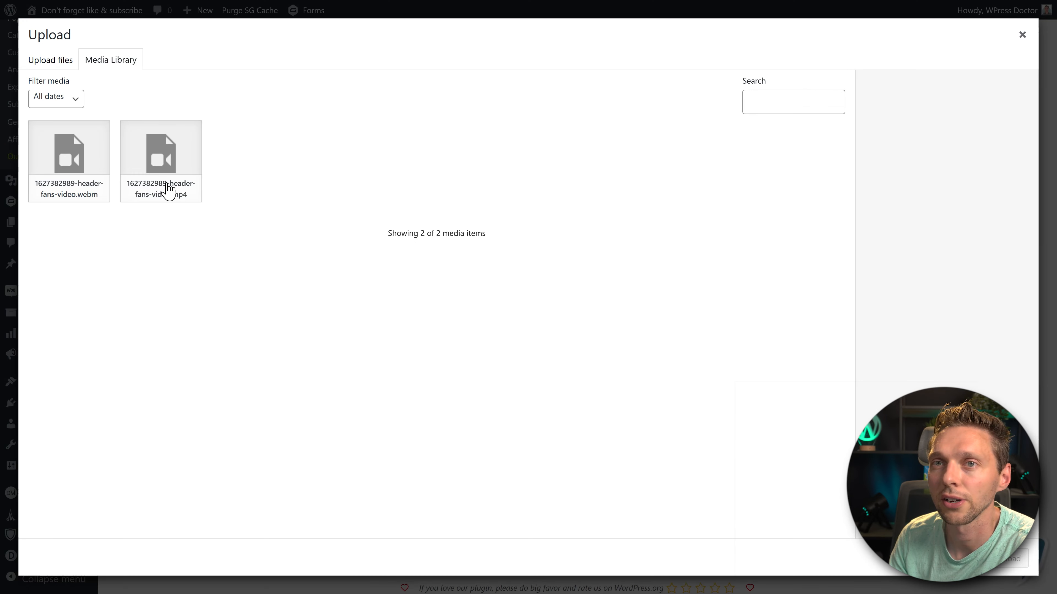
{"action": "left_click", "coordinate": [169, 192]}
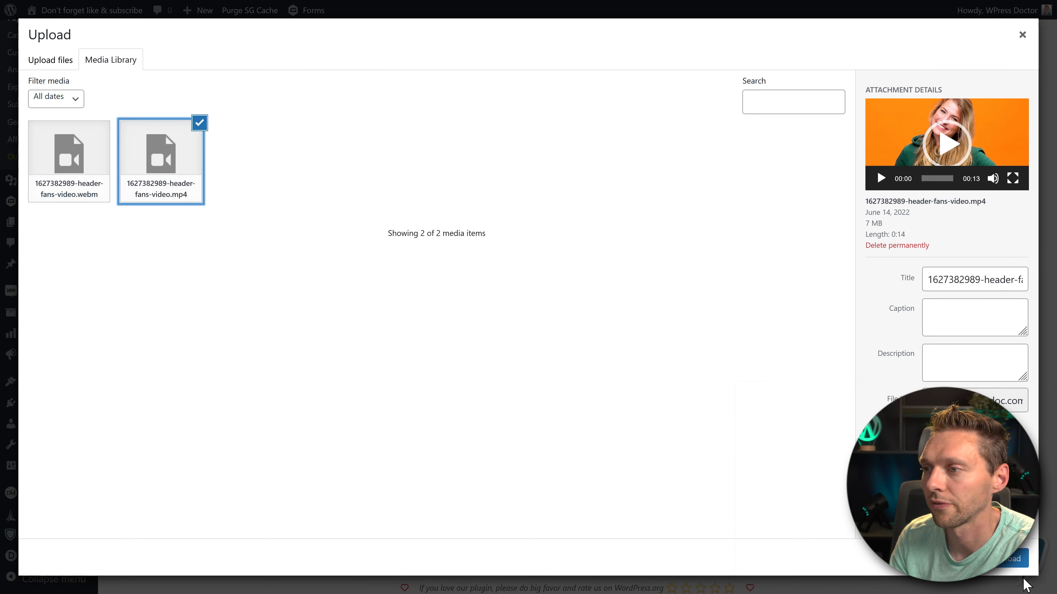
{"action": "left_click", "coordinate": [1017, 560]}
{"action": "scroll", "coordinate": [771, 368], "scroll_direction": "down", "scroll_amount": 4}
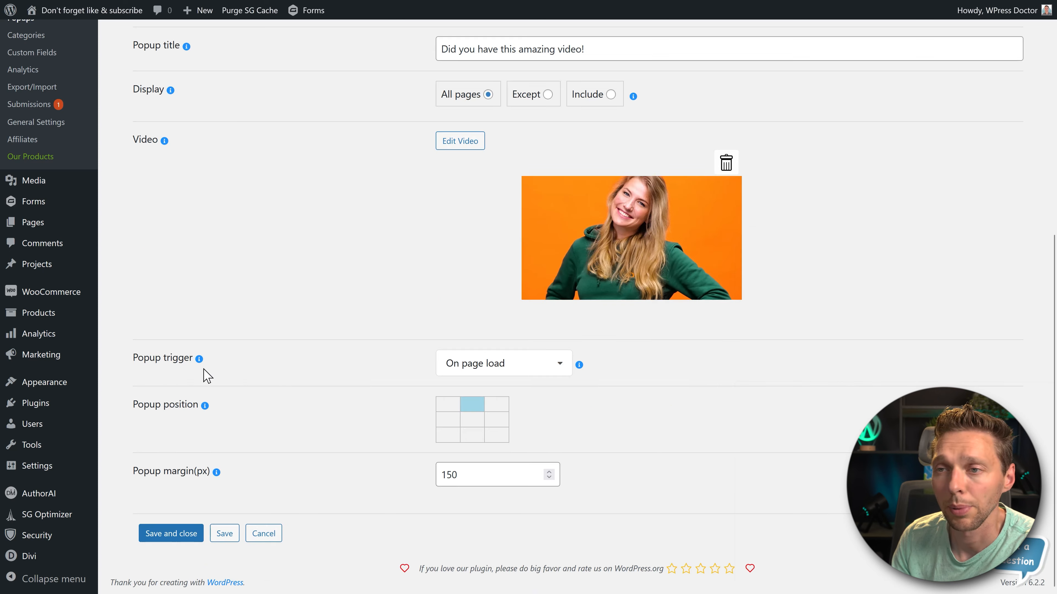
- Set the video popup's trigger to After visiting x pages with 2 pages, and save and close the popup
{"action": "left_click", "coordinate": [478, 372]}
{"action": "scroll", "coordinate": [490, 493], "scroll_direction": "down", "scroll_amount": 2}
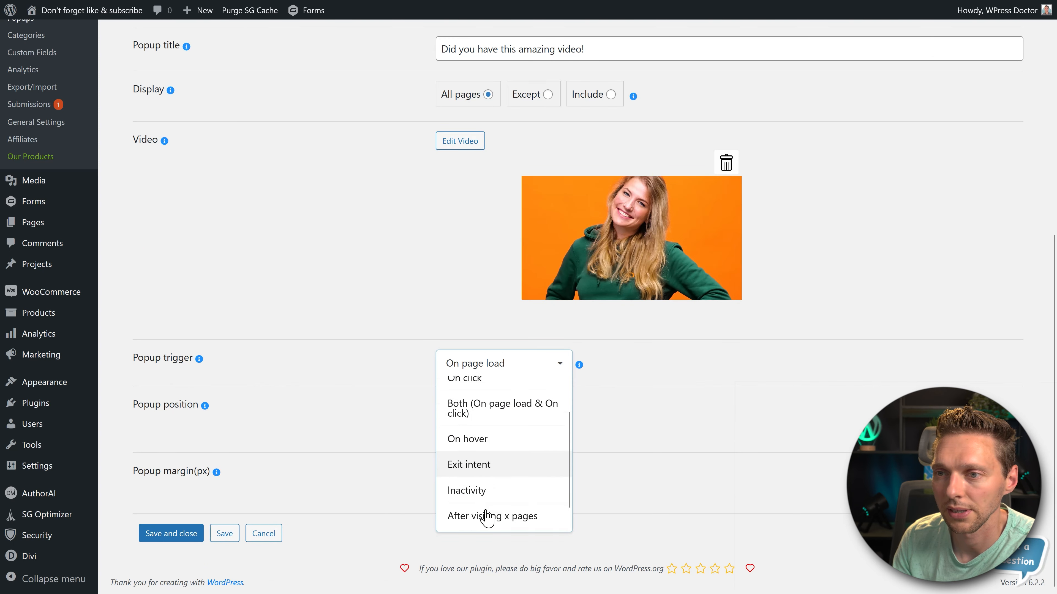
{"action": "left_click", "coordinate": [491, 491]}
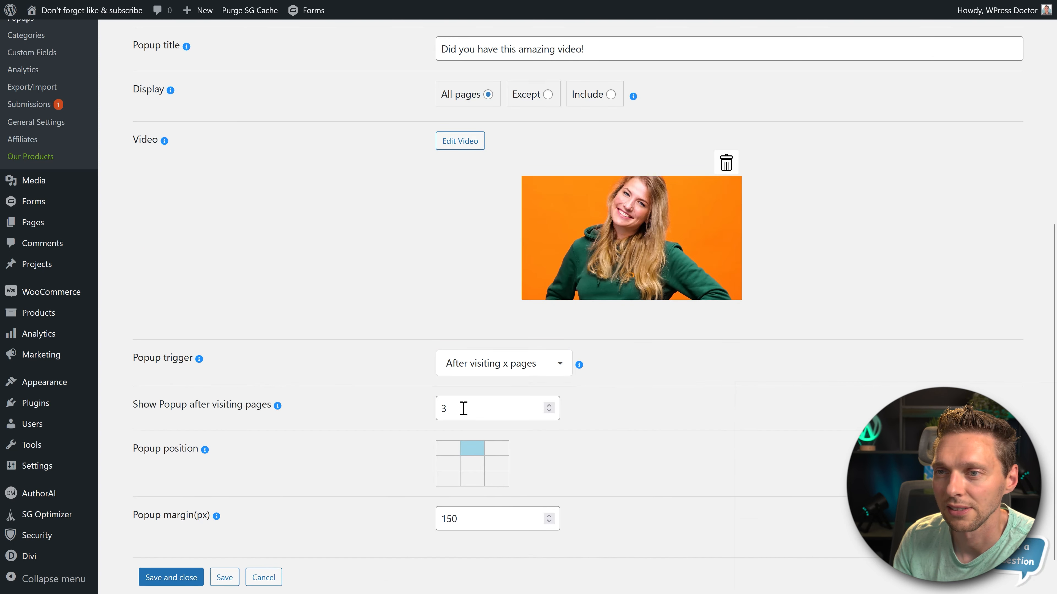
{"action": "left_click_drag", "start_coordinate": [464, 409], "coordinate": [415, 419]}
{"action": "left_click", "coordinate": [375, 418]}
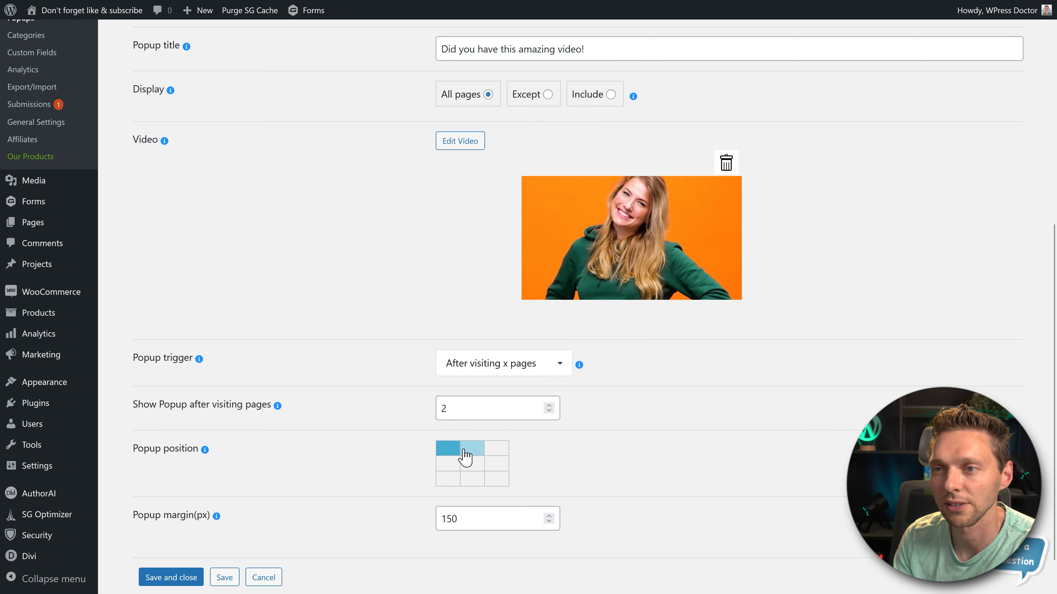
{"action": "left_click", "coordinate": [171, 577]}
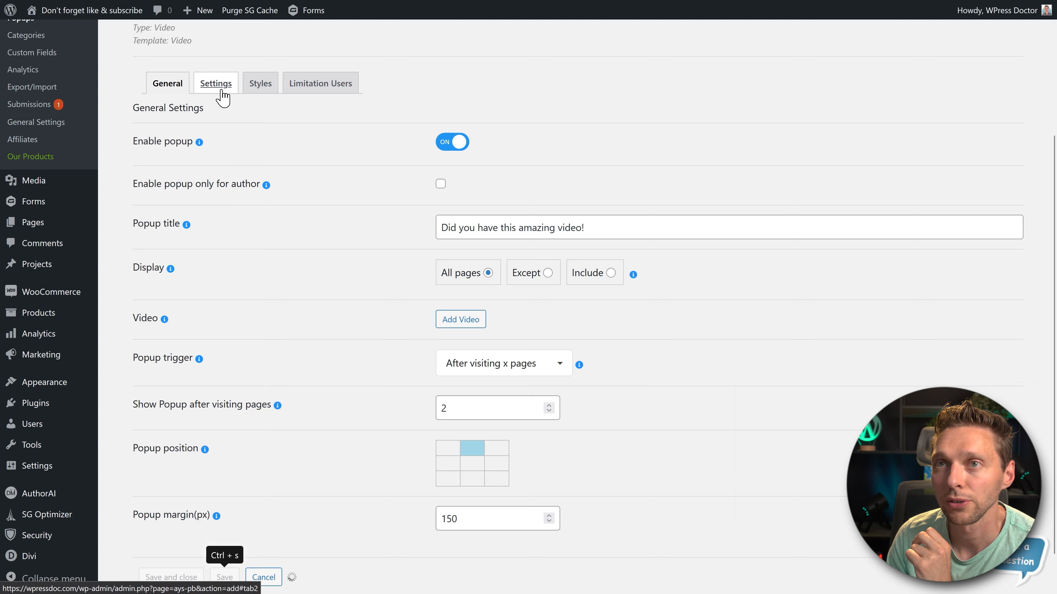
- In the video popup's closing settings, set Autoclose Delay to 0 and enable Autoclose on video completion
{"action": "left_click", "coordinate": [216, 83]}
{"action": "middle_click", "coordinate": [572, 238]}
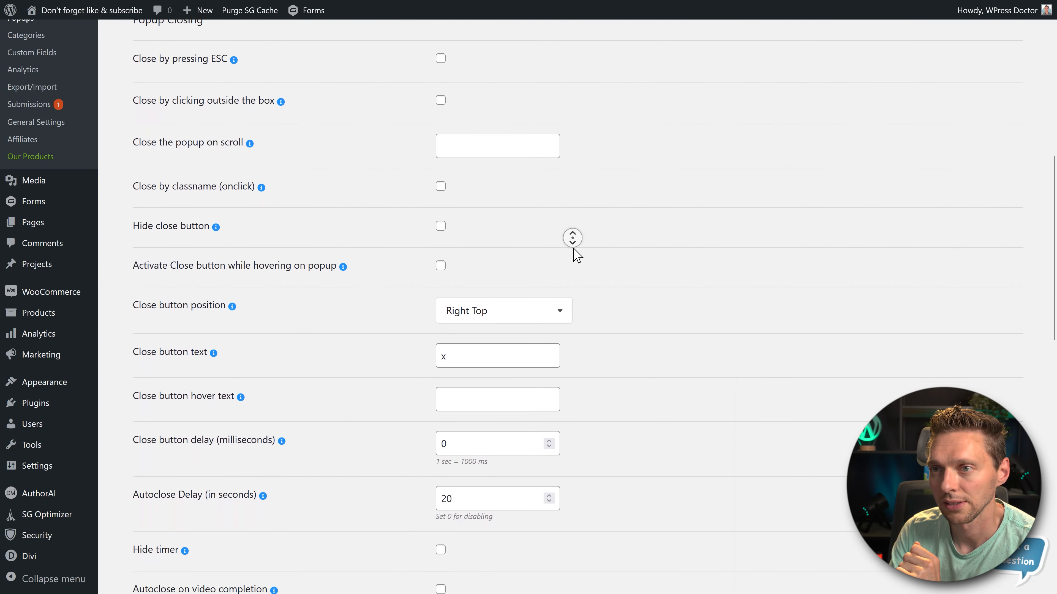
{"action": "left_click", "coordinate": [461, 328]}
{"action": "double_click", "coordinate": [445, 337]}
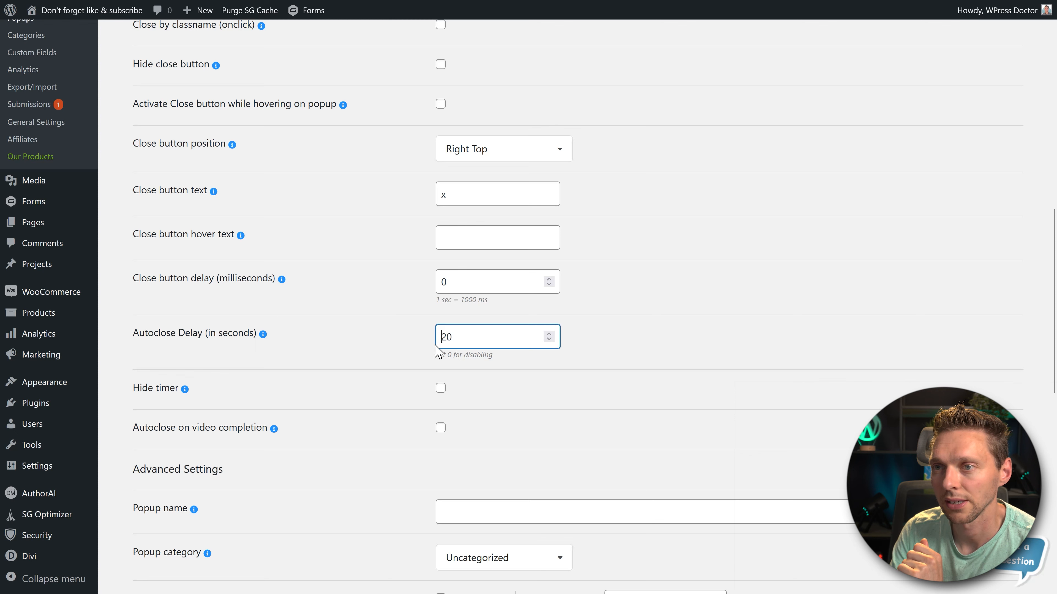
{"action": "type", "text": "0"}
{"action": "left_click", "coordinate": [414, 346]}
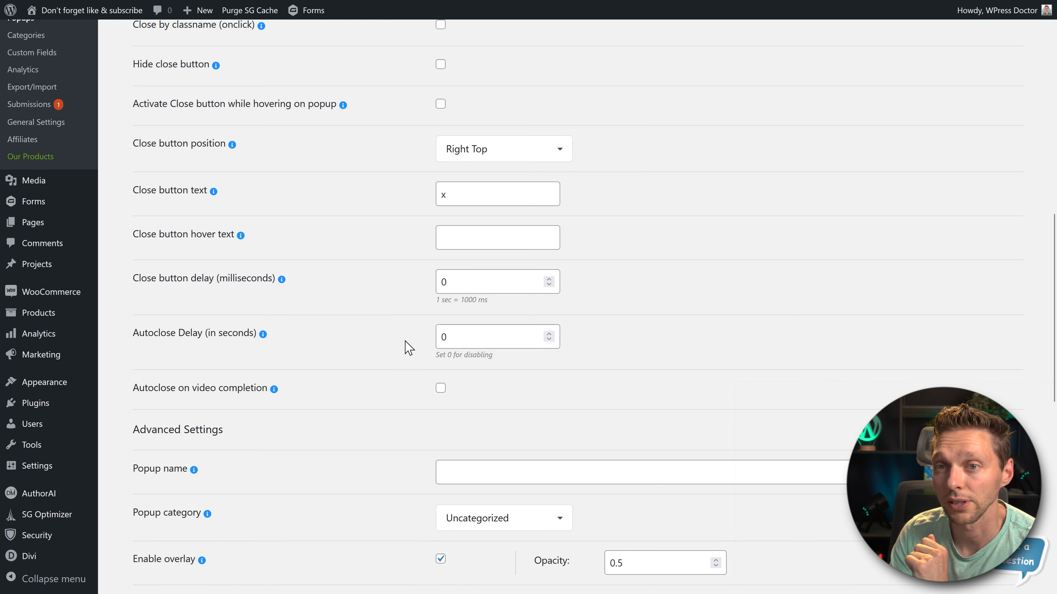
{"action": "middle_click", "coordinate": [403, 349]}
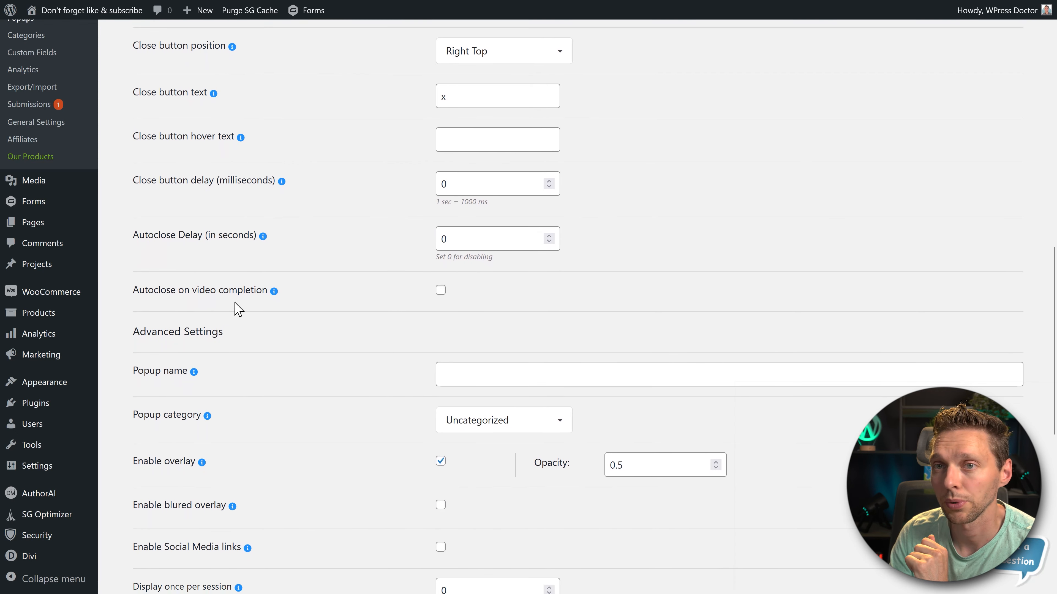
{"action": "left_click", "coordinate": [438, 291]}
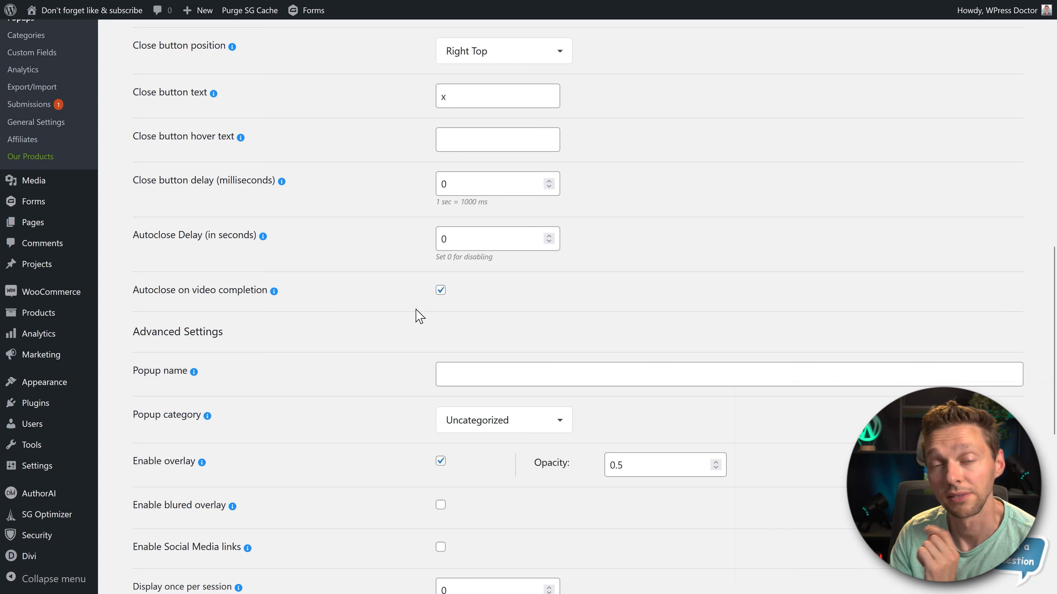
- Assign the video popup the Subscribe newsletter category and enable its blurred overlay and Social Media links
{"action": "middle_click", "coordinate": [384, 354]}
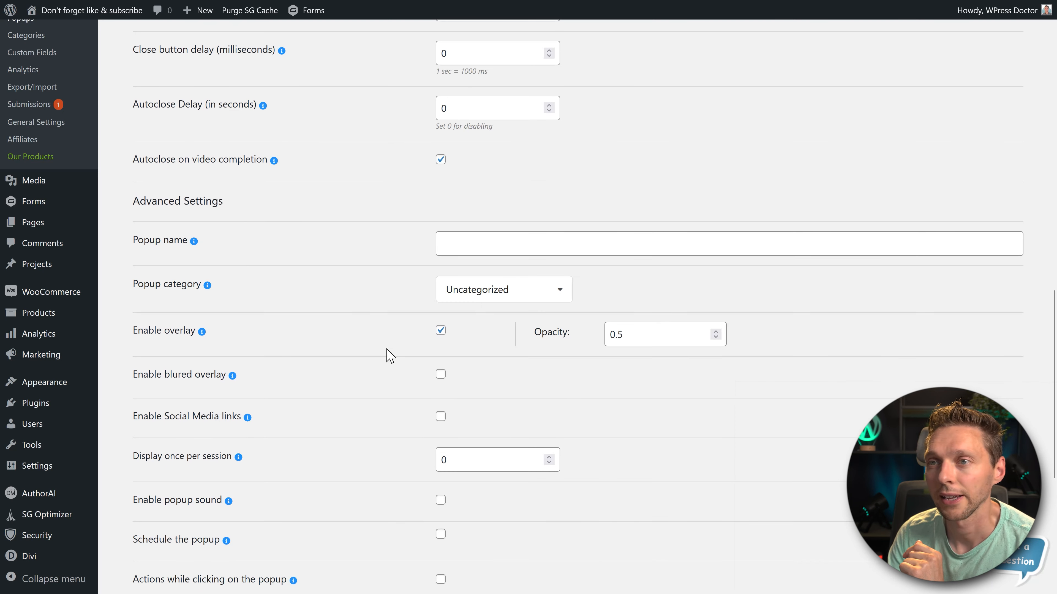
{"action": "left_click", "coordinate": [488, 290]}
{"action": "left_click", "coordinate": [466, 364]}
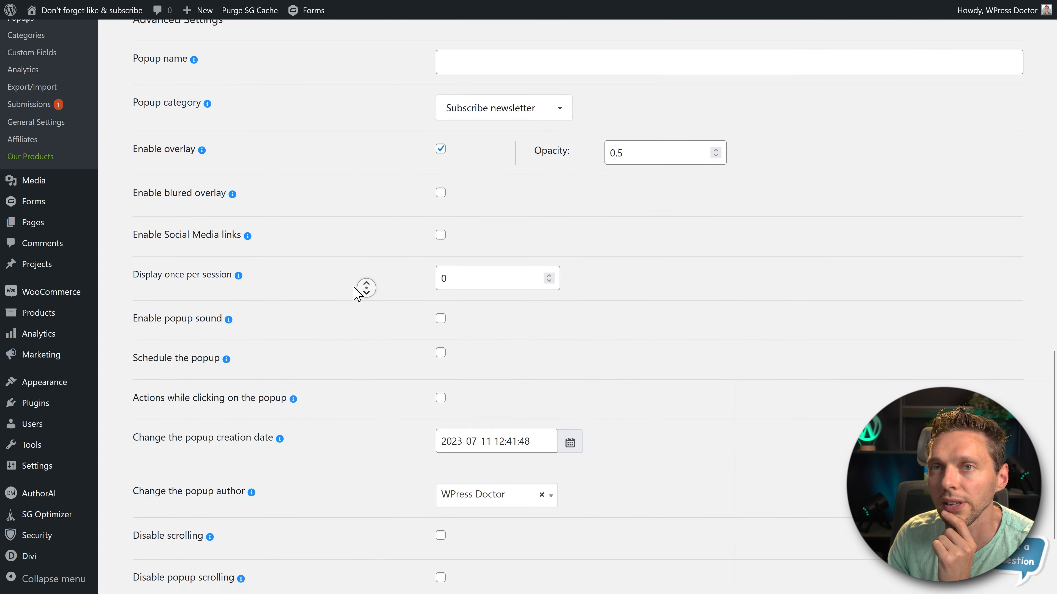
{"action": "left_click", "coordinate": [441, 171]}
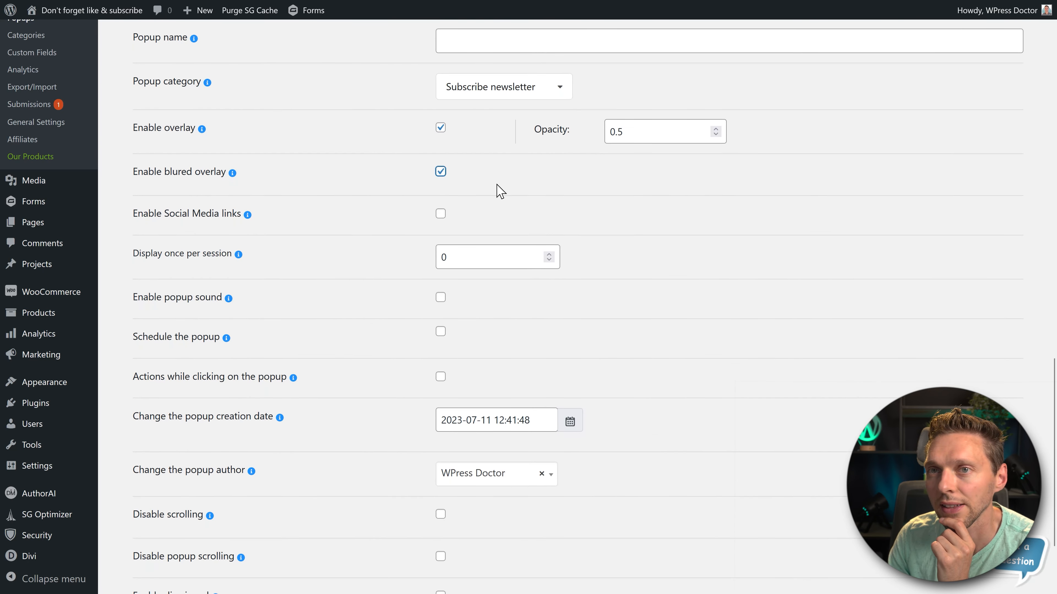
{"action": "middle_click", "coordinate": [581, 186]}
{"action": "middle_click", "coordinate": [585, 204]}
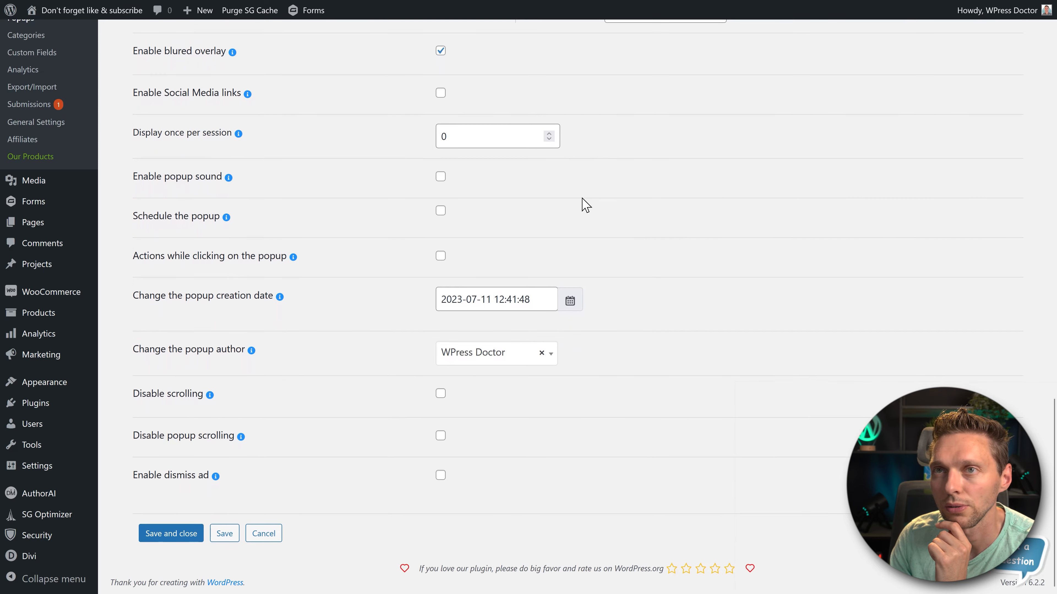
{"action": "left_click", "coordinate": [441, 95]}
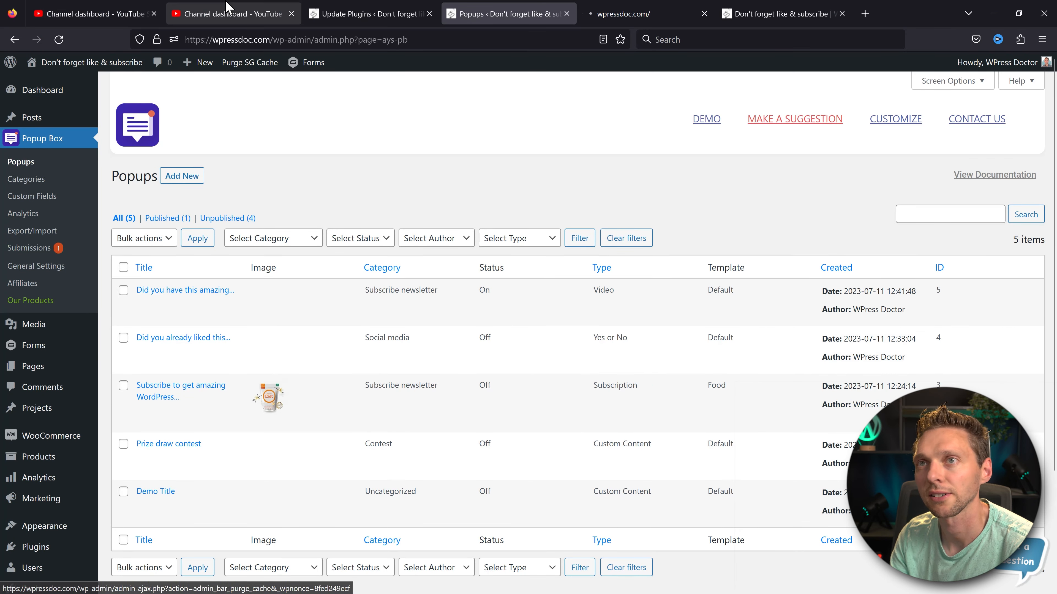
- Test the video popup on the live site by visiting the Protein shakes page and playing the video full screen
{"action": "left_click", "coordinate": [622, 14]}
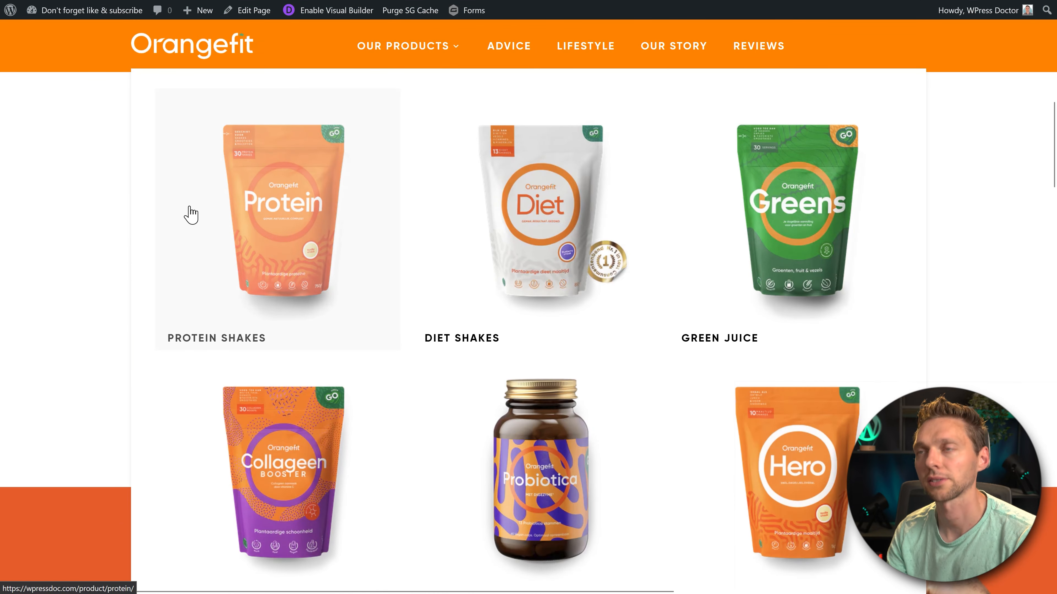
{"action": "left_click", "coordinate": [190, 213]}
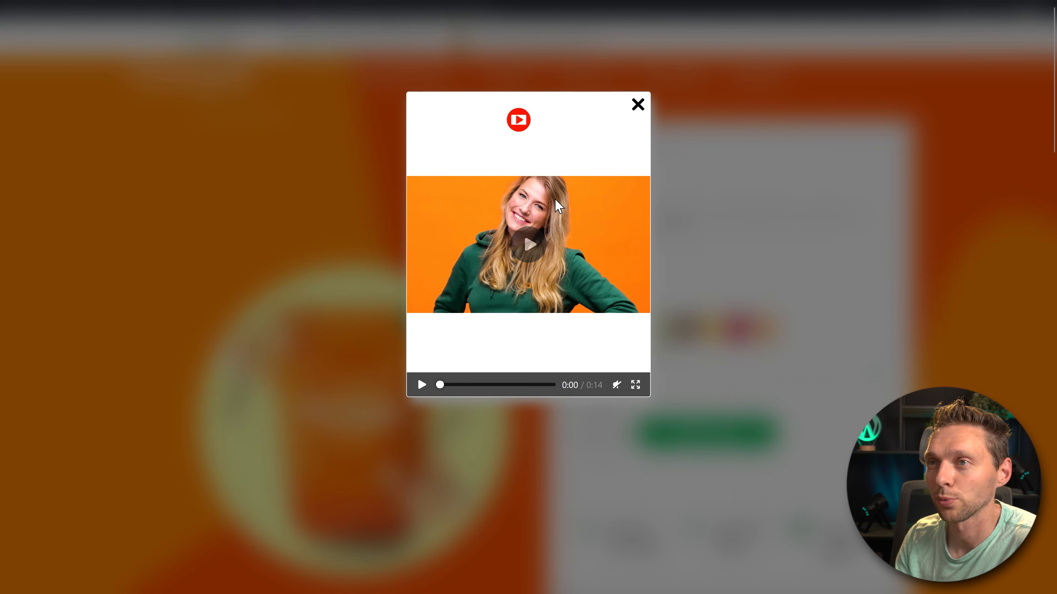
{"action": "left_click", "coordinate": [532, 242]}
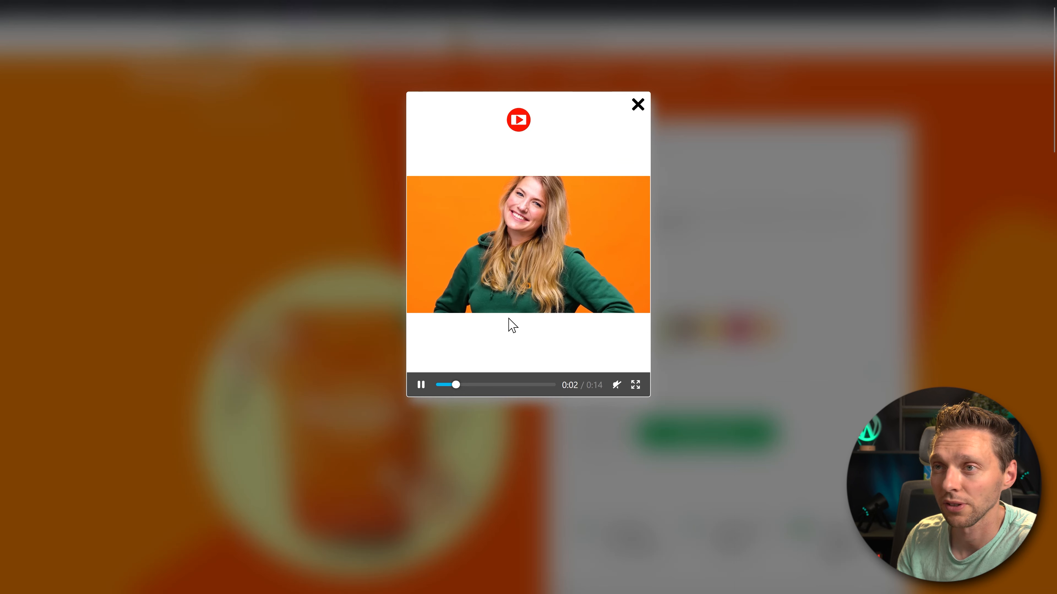
{"action": "left_click", "coordinate": [636, 386]}
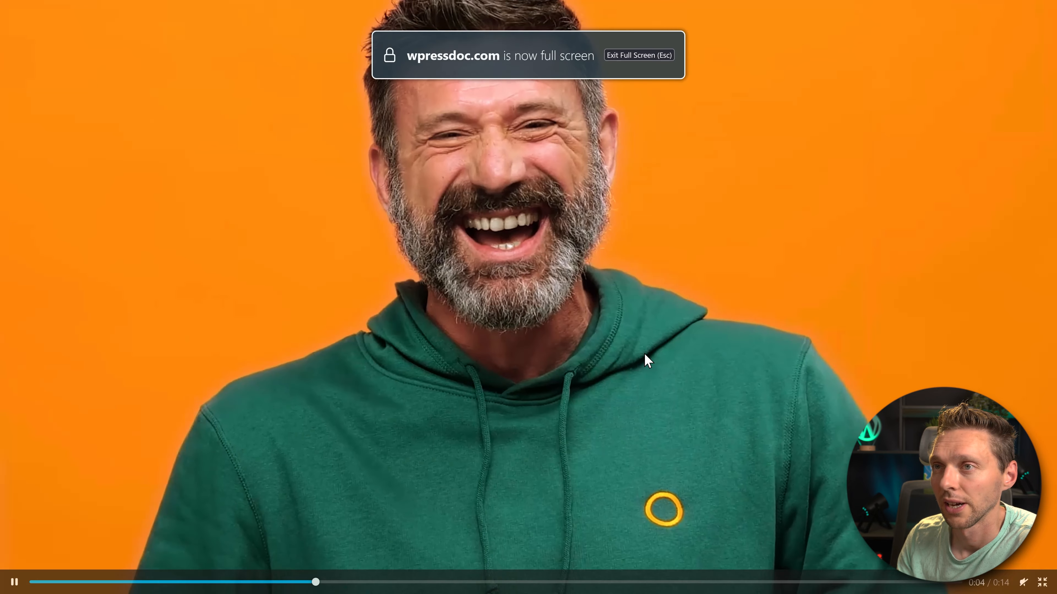
- Exit full screen, close the video popup on the live site and unpublish it in the popup list
{"action": "key", "text": "Escape"}
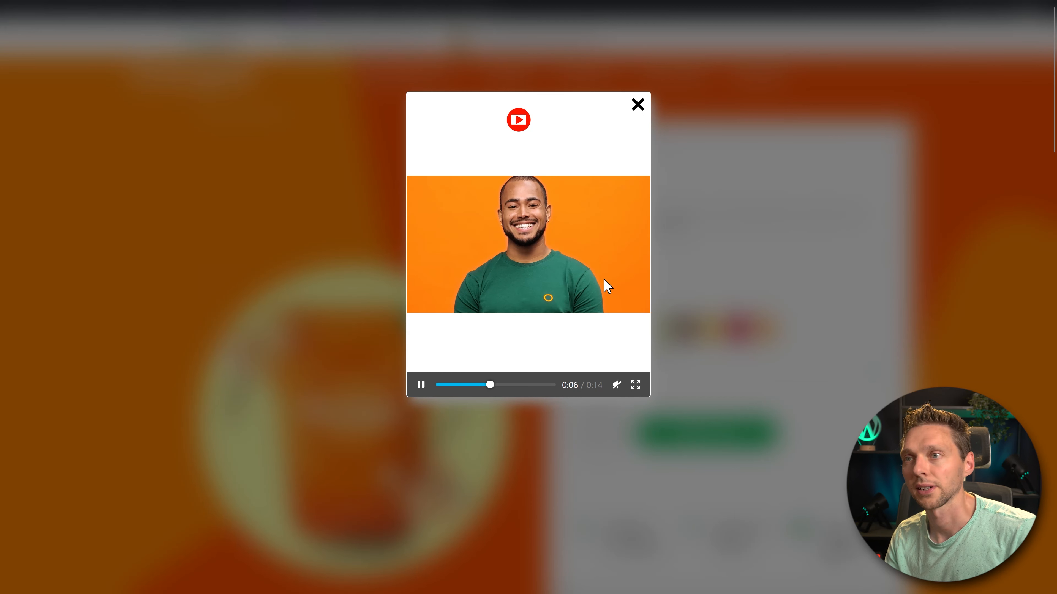
{"action": "left_click", "coordinate": [638, 105]}
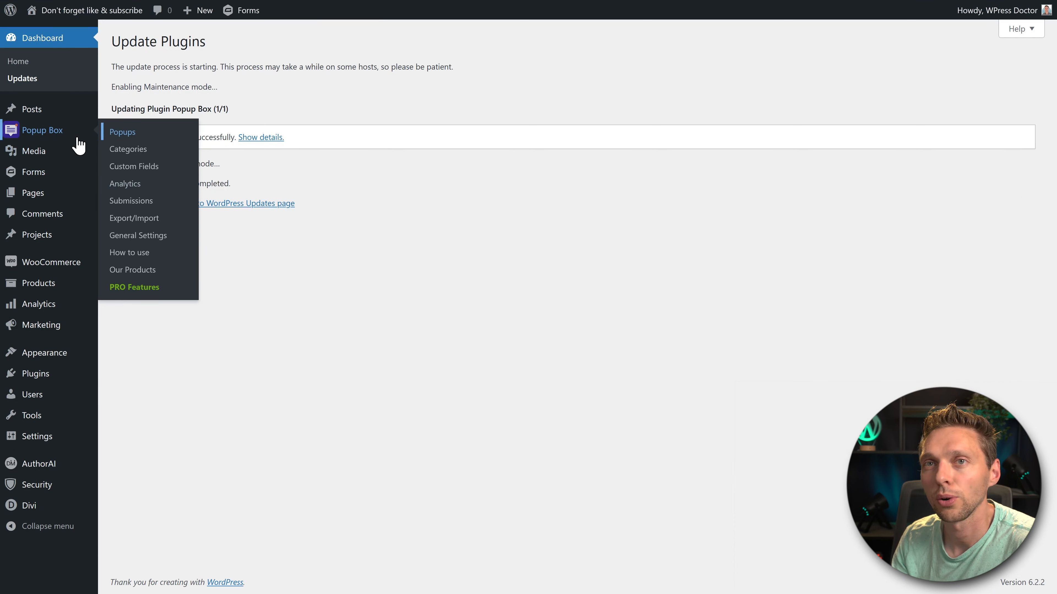
{"action": "left_click", "coordinate": [122, 132]}
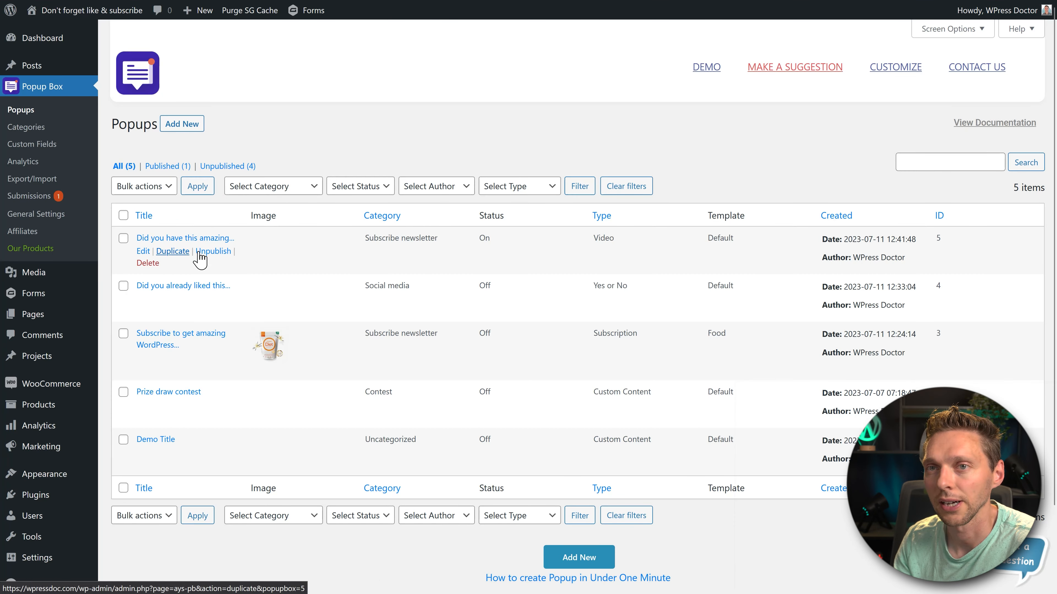
{"action": "left_click", "coordinate": [213, 251]}
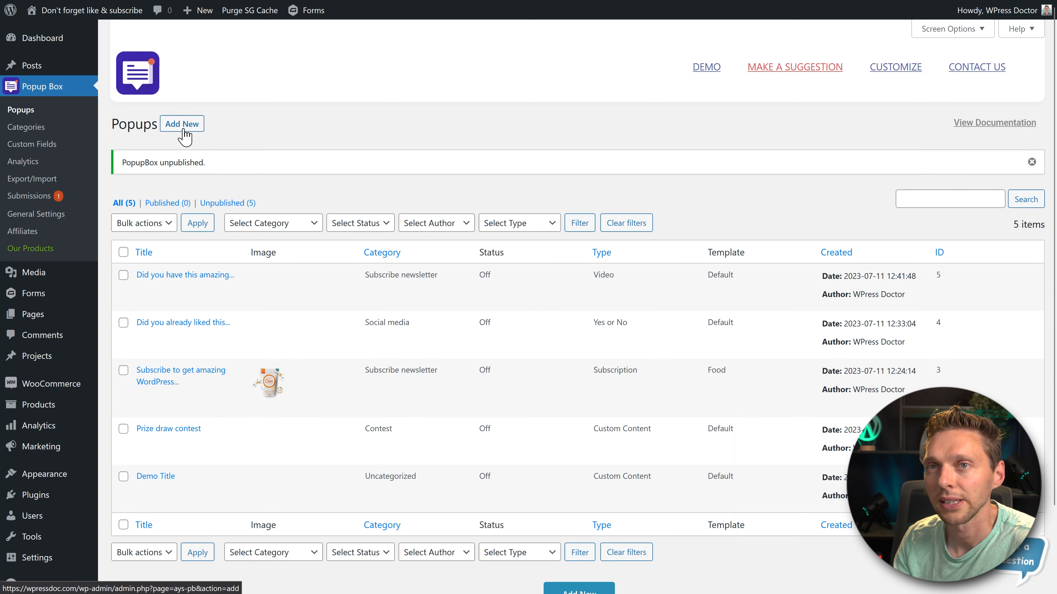
- Create a new popup of type Embed (Iframe) using the Holiday template
{"action": "left_click", "coordinate": [183, 125]}
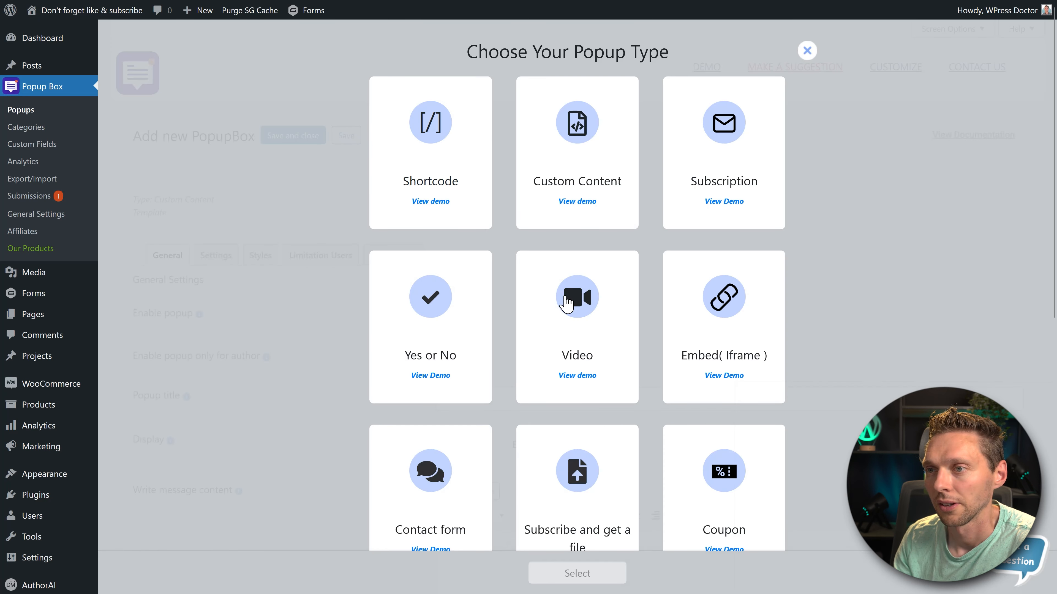
{"action": "left_click", "coordinate": [715, 329]}
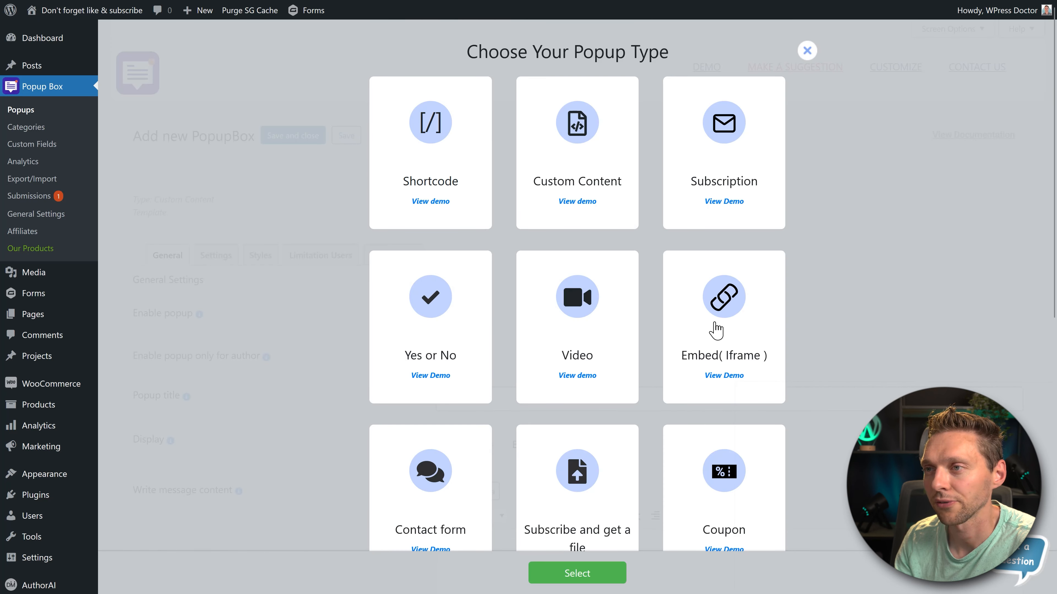
{"action": "left_click", "coordinate": [599, 576]}
{"action": "scroll", "coordinate": [566, 290], "scroll_direction": "down", "scroll_amount": 5}
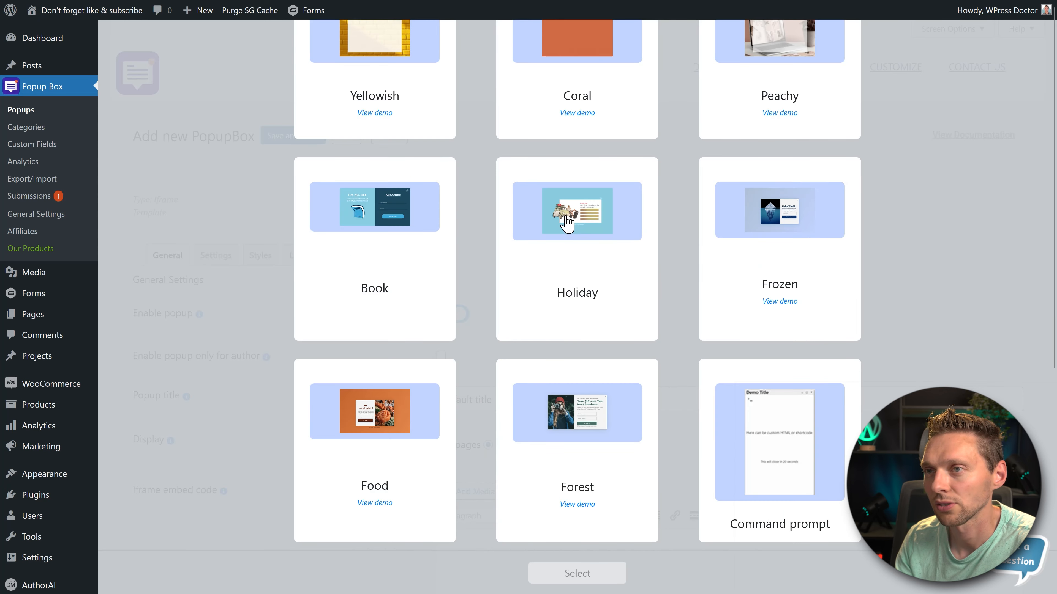
{"action": "left_click", "coordinate": [566, 290]}
{"action": "left_click", "coordinate": [592, 573]}
- Title the iframe popup "Can you see my iFrame?"
{"action": "left_click_drag", "start_coordinate": [495, 400], "coordinate": [401, 424]}
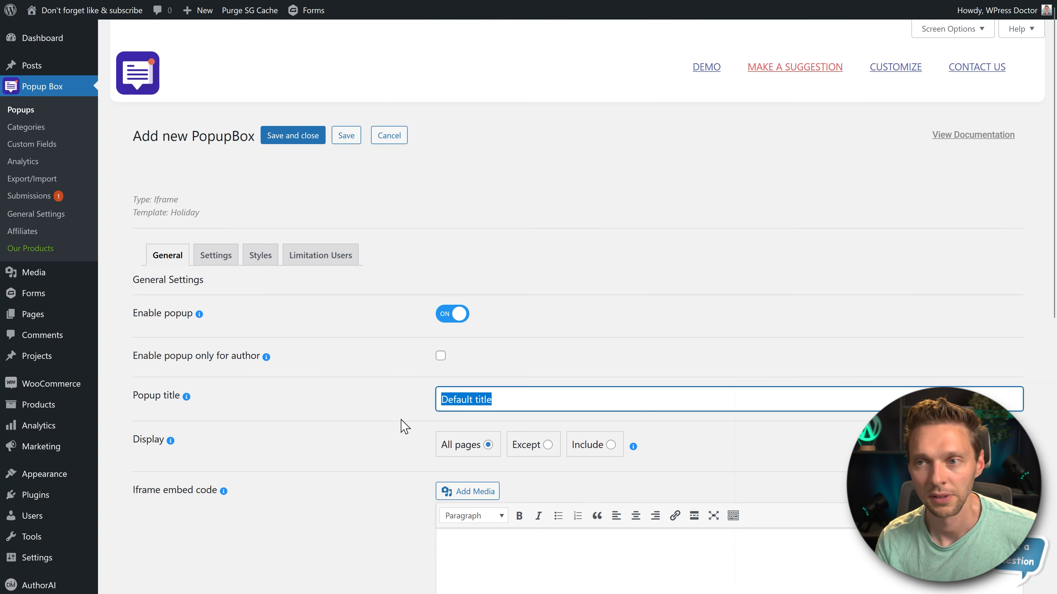
{"action": "type", "text": "CAn you see my iFrame?"}
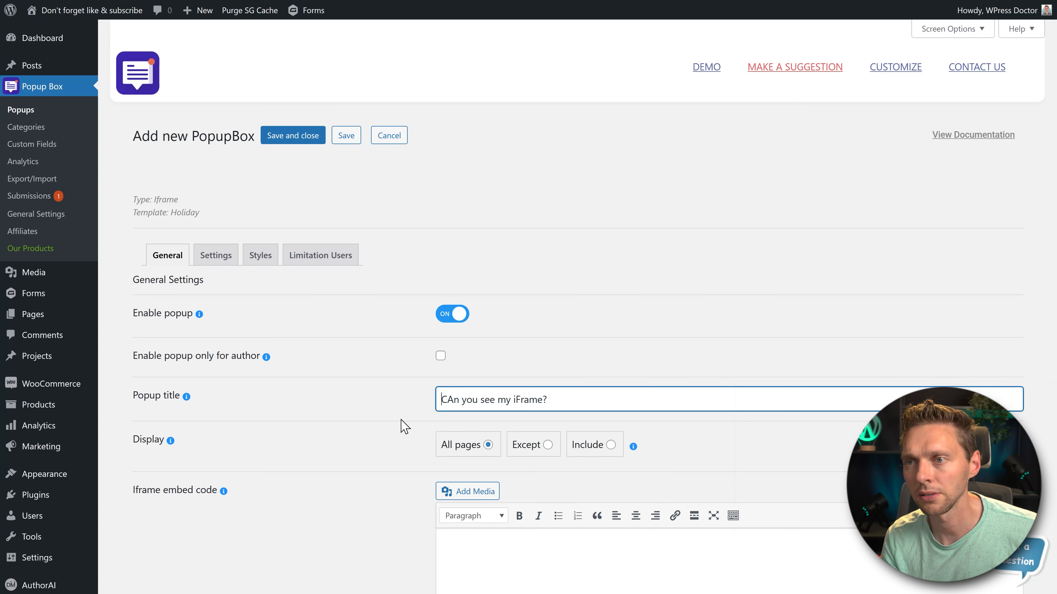
{"action": "key", "text": "Right"}
{"action": "key", "text": "Delete"}
{"action": "type", "text": "a"}
{"action": "key", "text": "End"}
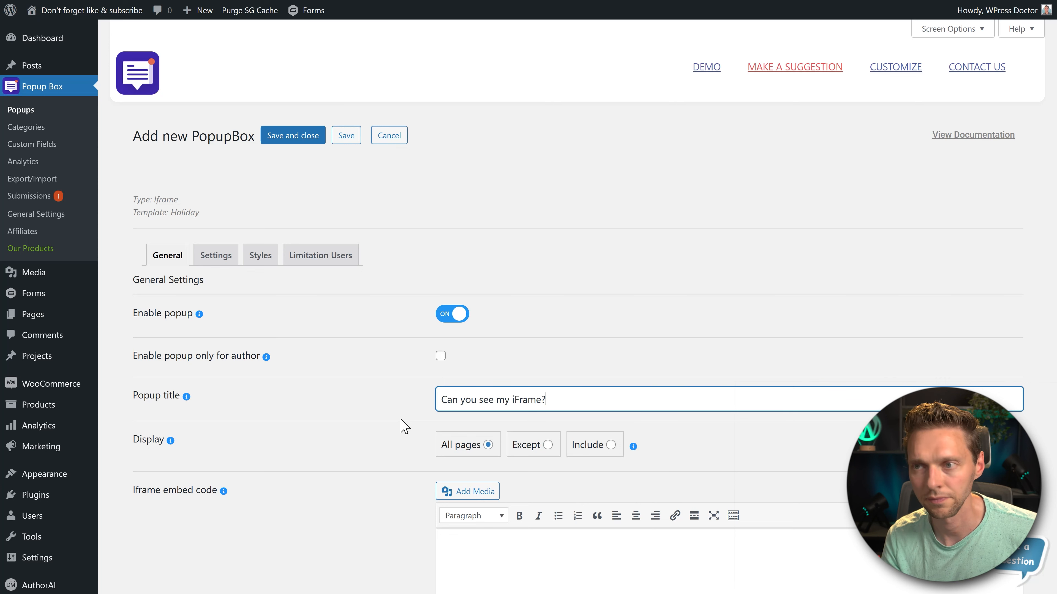
{"action": "left_click", "coordinate": [339, 351]}
- Paste the YouTube video's iframe code as plain text into the popup's Iframe embed code
{"action": "scroll", "coordinate": [338, 352], "scroll_direction": "down", "scroll_amount": 2}
{"action": "scroll", "coordinate": [354, 312], "scroll_direction": "down", "scroll_amount": 2}
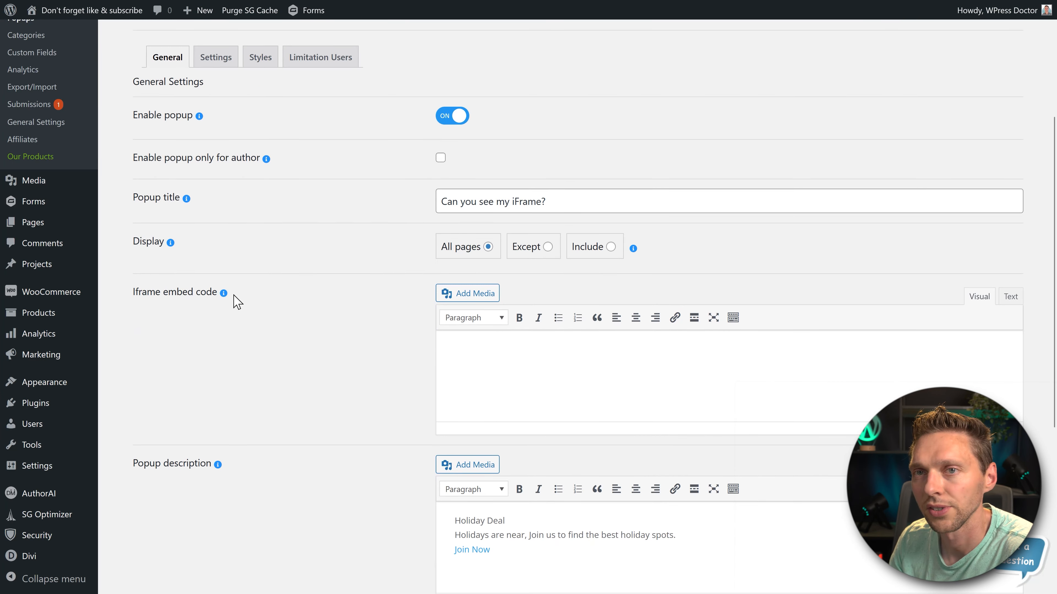
{"action": "middle_click", "coordinate": [371, 312]}
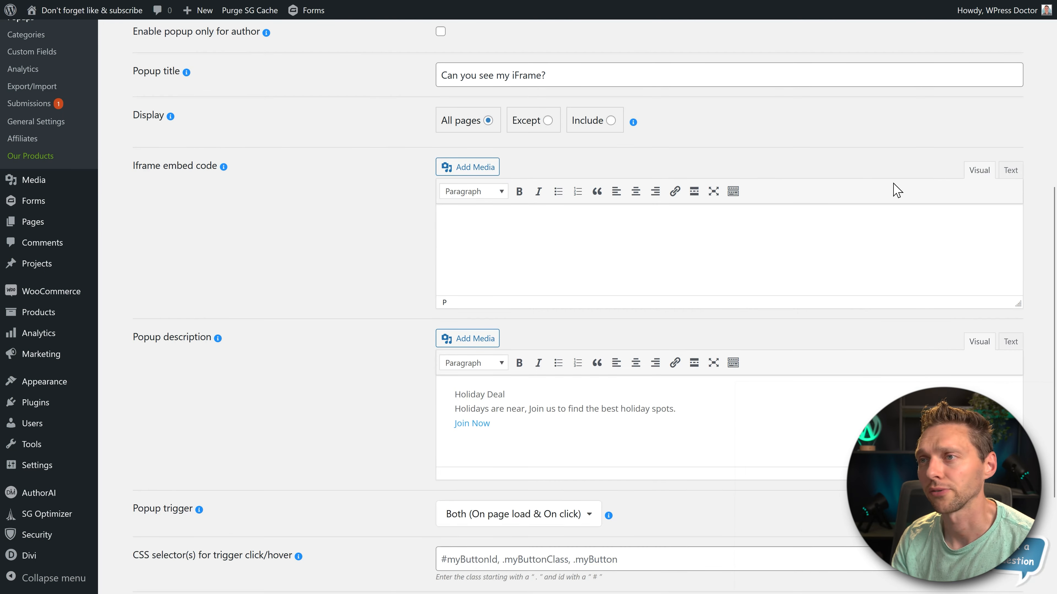
{"action": "left_click", "coordinate": [1014, 172]}
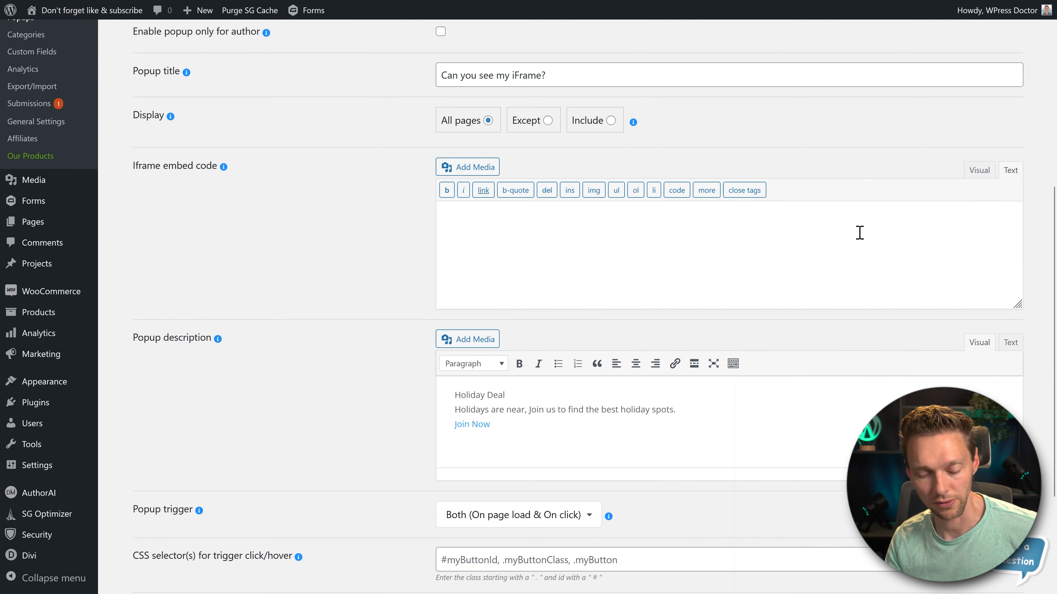
{"action": "type", "text": "<iframe width=\"560\" height=\"315\" src=\"https://www.youtube.com/embed/1ZyCXybC9GA\" title=\"YouTube video player\" frameborder=\"0\" allow=\"accelerometer; autoplay; clipboard-write; encrypted-media; gyroscope; picture-in-picture; web-share\" allowfullscreen></iframe>"}
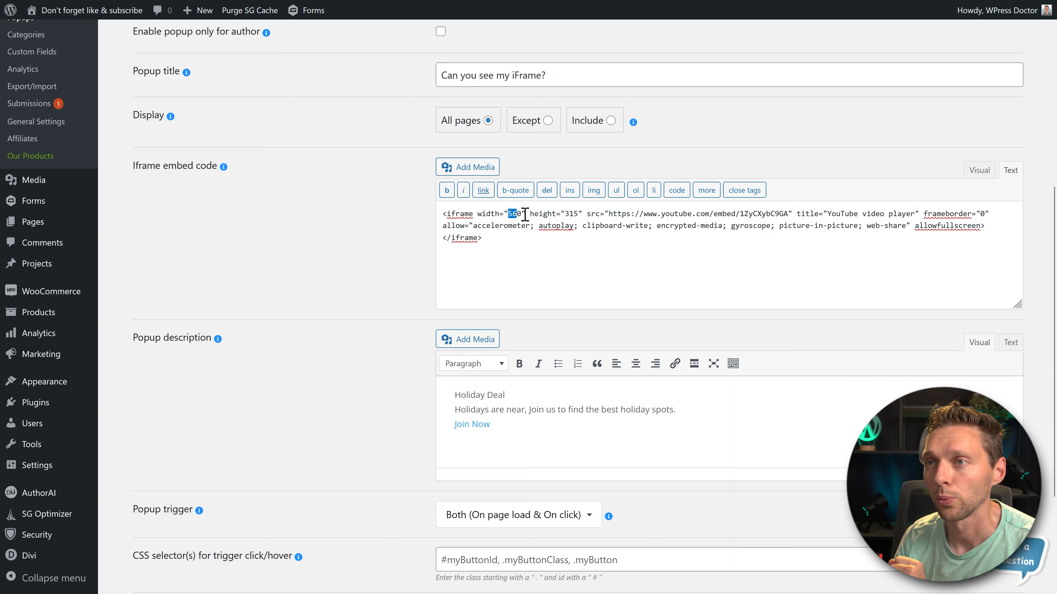
{"action": "left_click_drag", "start_coordinate": [525, 215], "coordinate": [578, 214]}
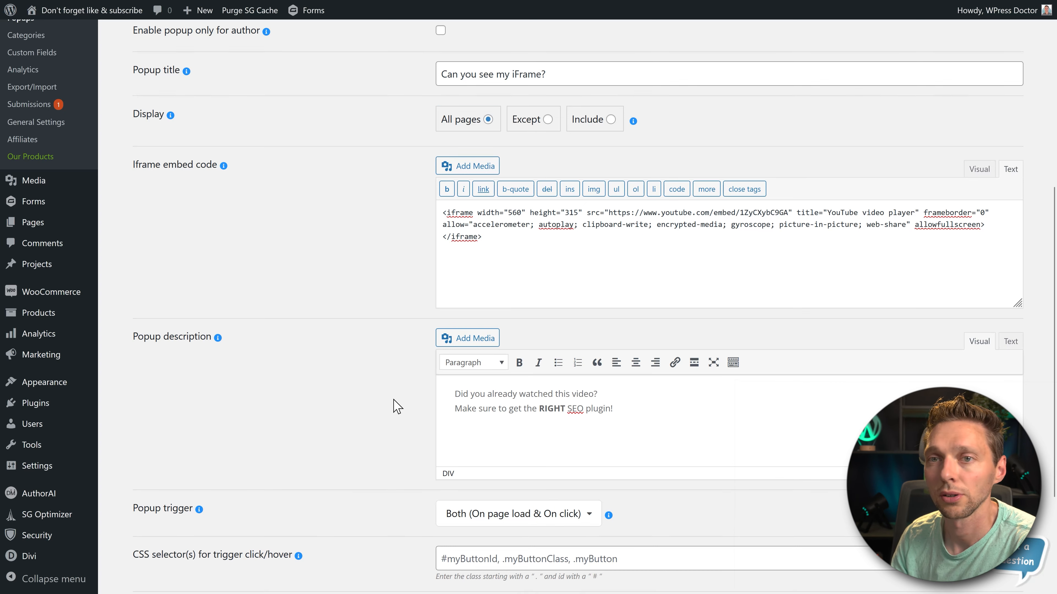
- Set the iframe popup's trigger to Scrolling to element with the selector #scrollpopup-trigger
{"action": "scroll", "coordinate": [400, 391], "scroll_direction": "down", "scroll_amount": 2}
{"action": "middle_click", "coordinate": [405, 362]}
{"action": "left_click", "coordinate": [503, 365]}
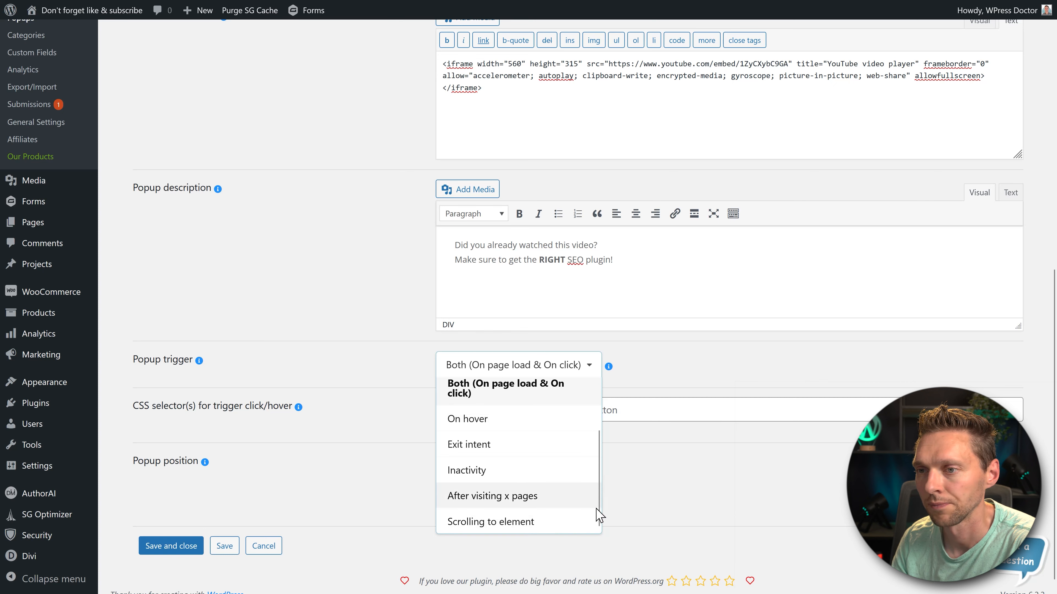
{"action": "left_click", "coordinate": [583, 522]}
{"action": "left_click", "coordinate": [466, 417]}
{"action": "type", "text": "scrollpopup-trigger"}
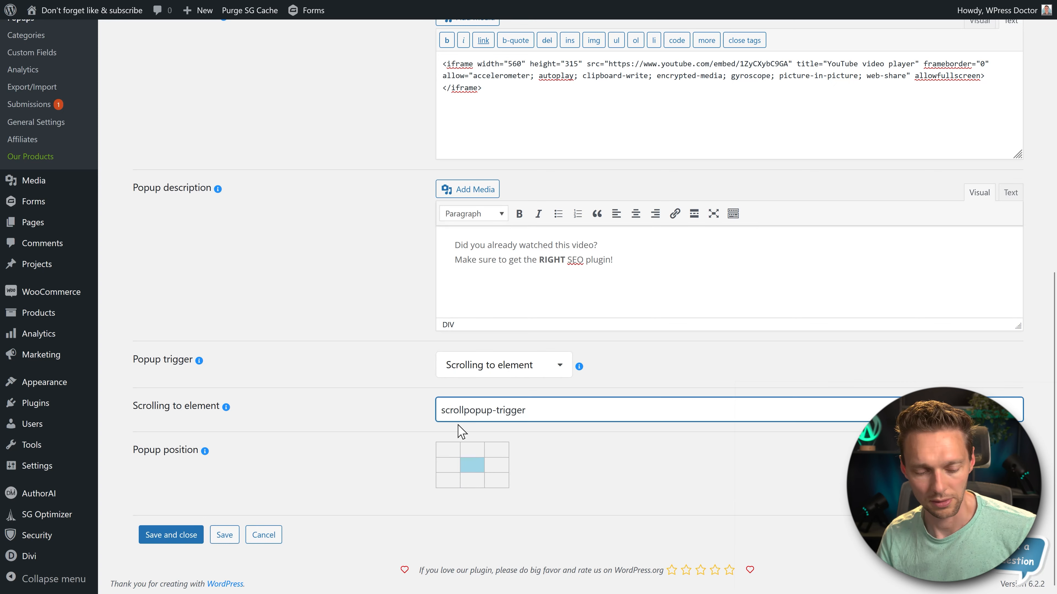
{"action": "key", "text": "Home"}
{"action": "type", "text": "#"}
{"action": "left_click_drag", "start_coordinate": [537, 419], "coordinate": [454, 416]}
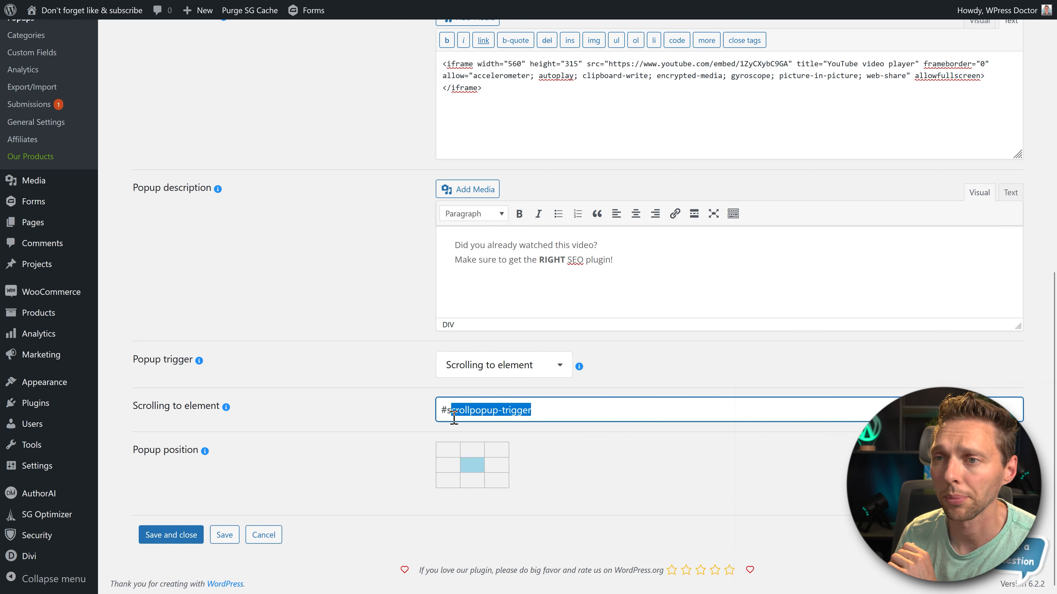
{"action": "left_click", "coordinate": [478, 419]}
{"action": "left_click_drag", "start_coordinate": [546, 417], "coordinate": [458, 419]}
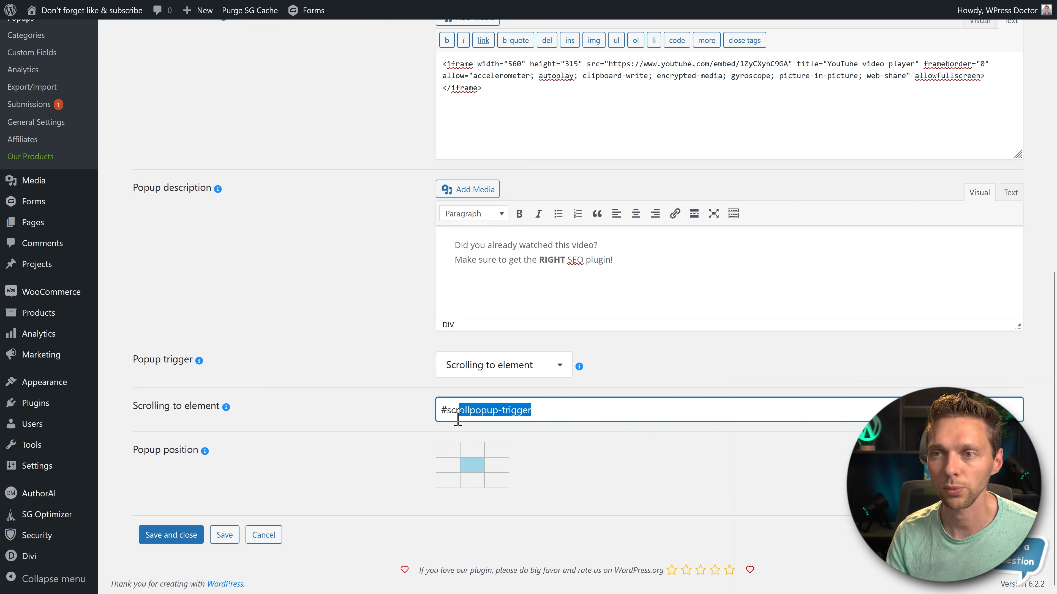
{"action": "left_click", "coordinate": [394, 412]}
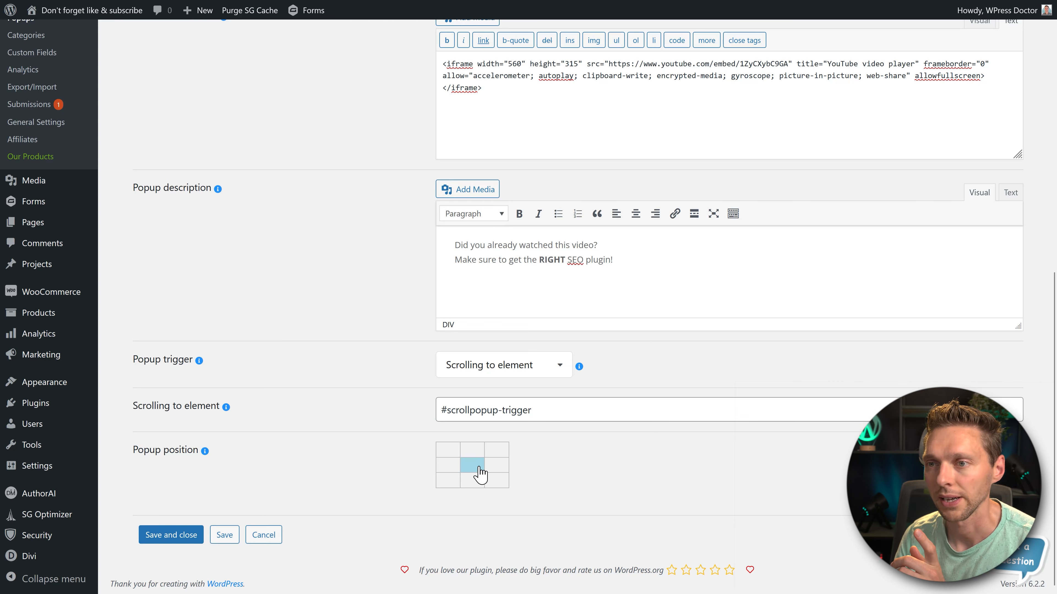
- Position the iframe popup at bottom center with a 150 px margin, and save and close it
{"action": "left_click", "coordinate": [476, 482]}
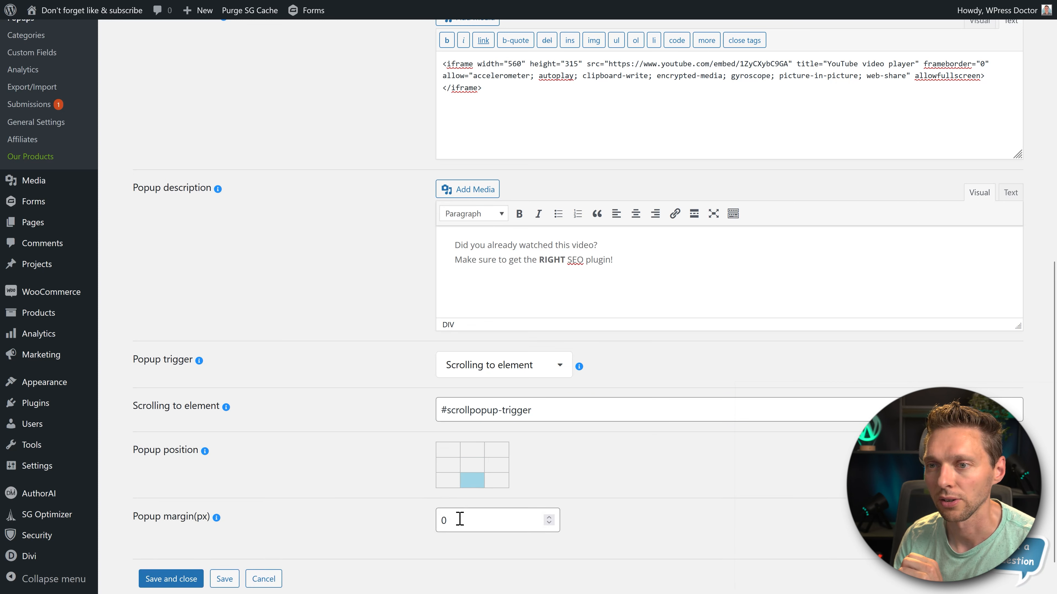
{"action": "left_click_drag", "start_coordinate": [460, 519], "coordinate": [432, 521]}
{"action": "left_click", "coordinate": [249, 502]}
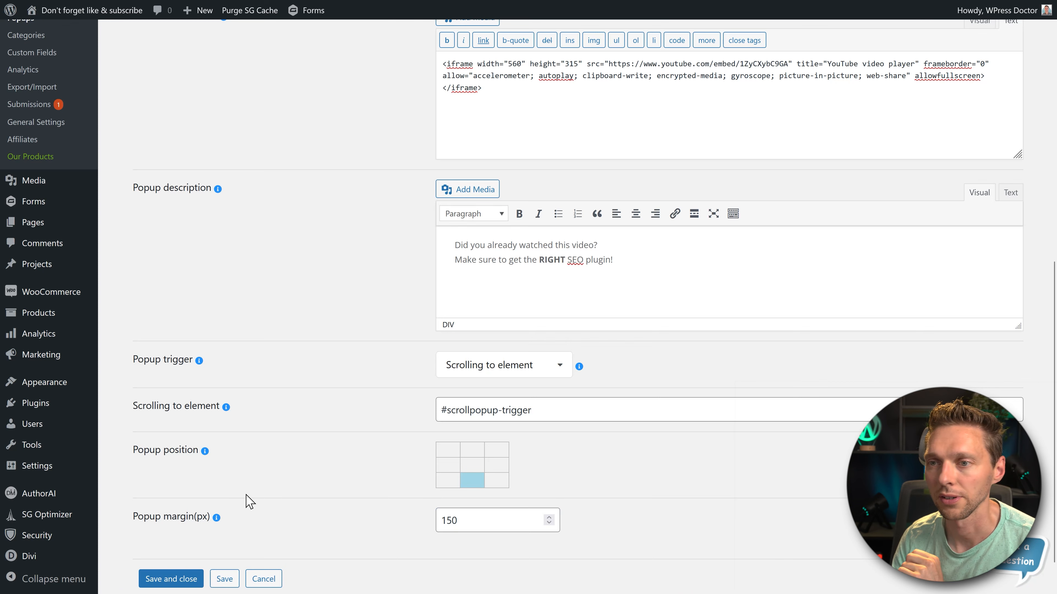
{"action": "left_click", "coordinate": [182, 579]}
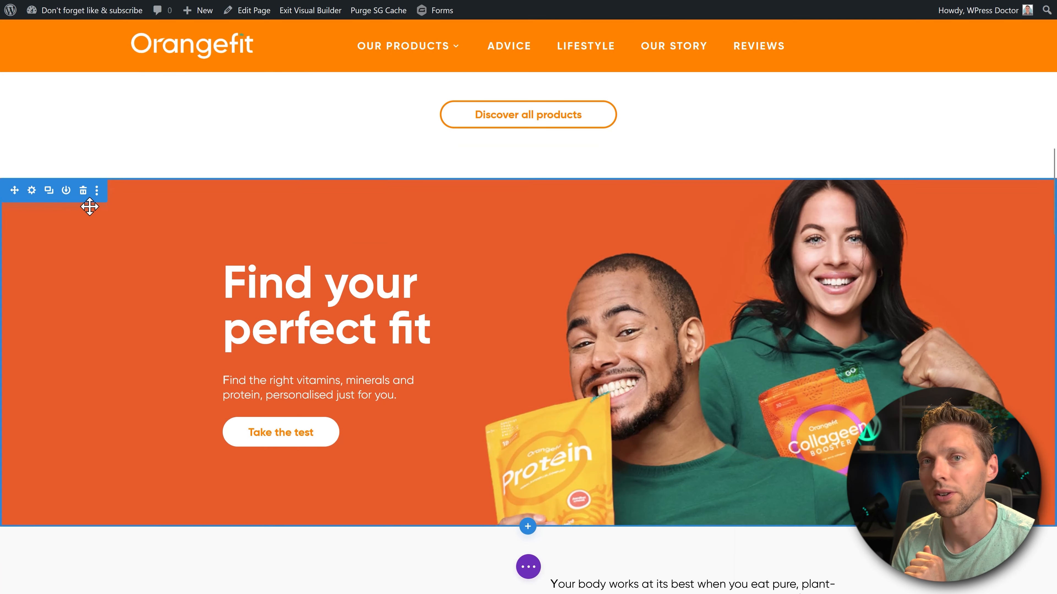
- Give the "Find your perfect fit" section on the homepage the CSS ID scrollpopup-trigger and save its settings
{"action": "scroll", "coordinate": [89, 206], "scroll_direction": "down", "scroll_amount": 2}
{"action": "left_click", "coordinate": [32, 124]}
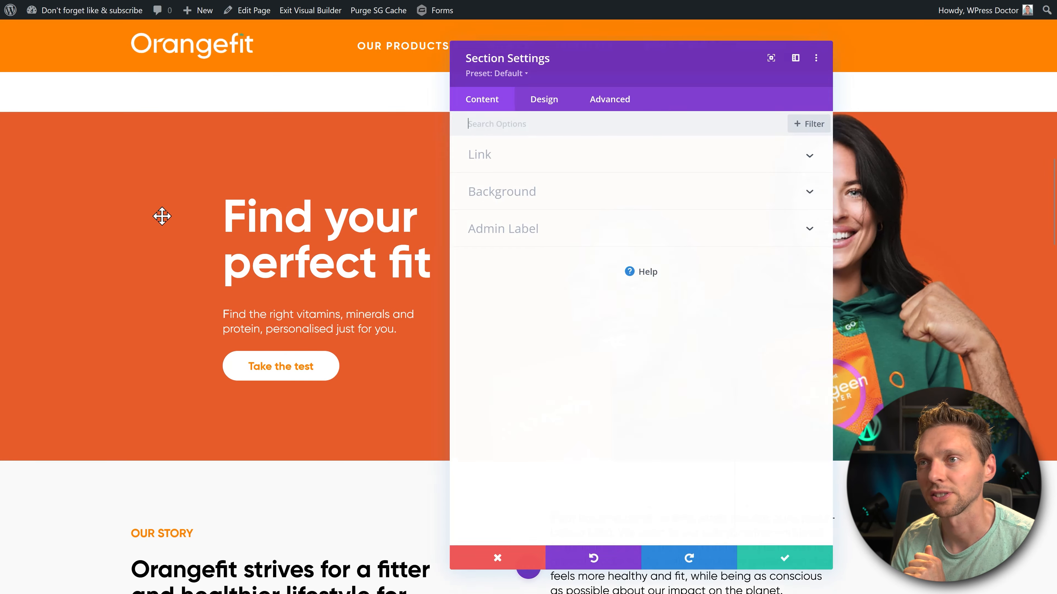
{"action": "left_click", "coordinate": [634, 104]}
{"action": "left_click", "coordinate": [557, 157]}
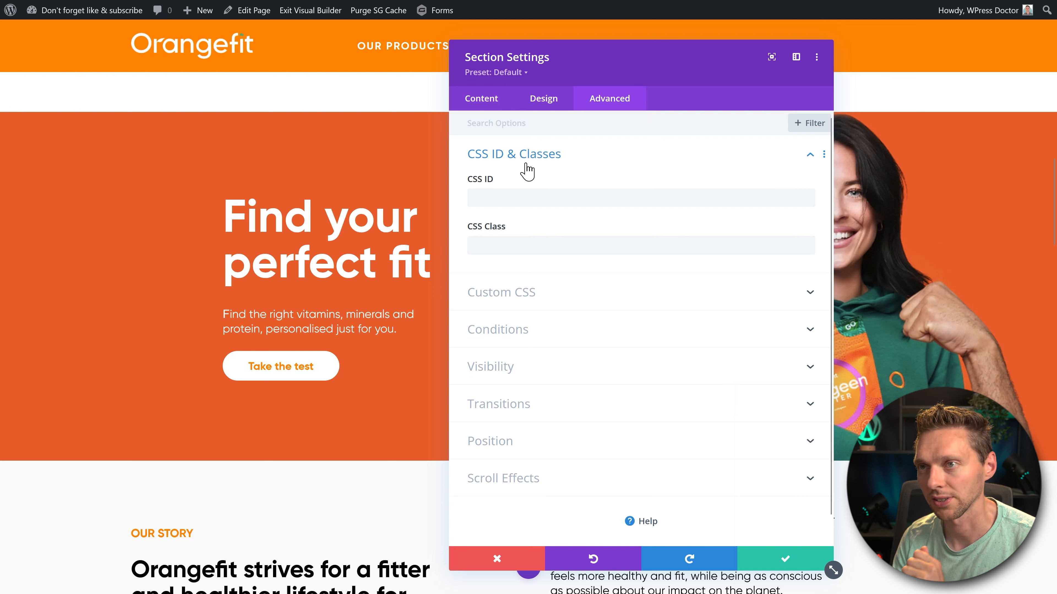
{"action": "left_click", "coordinate": [524, 198]}
{"action": "type", "text": "scrollpopup-trigger"}
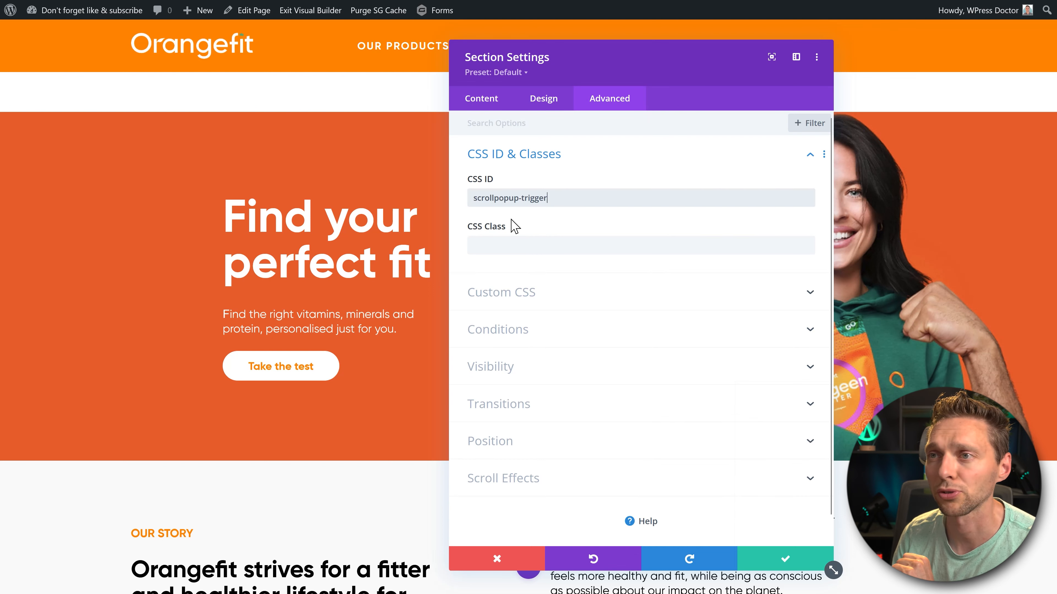
{"action": "left_click", "coordinate": [787, 559]}
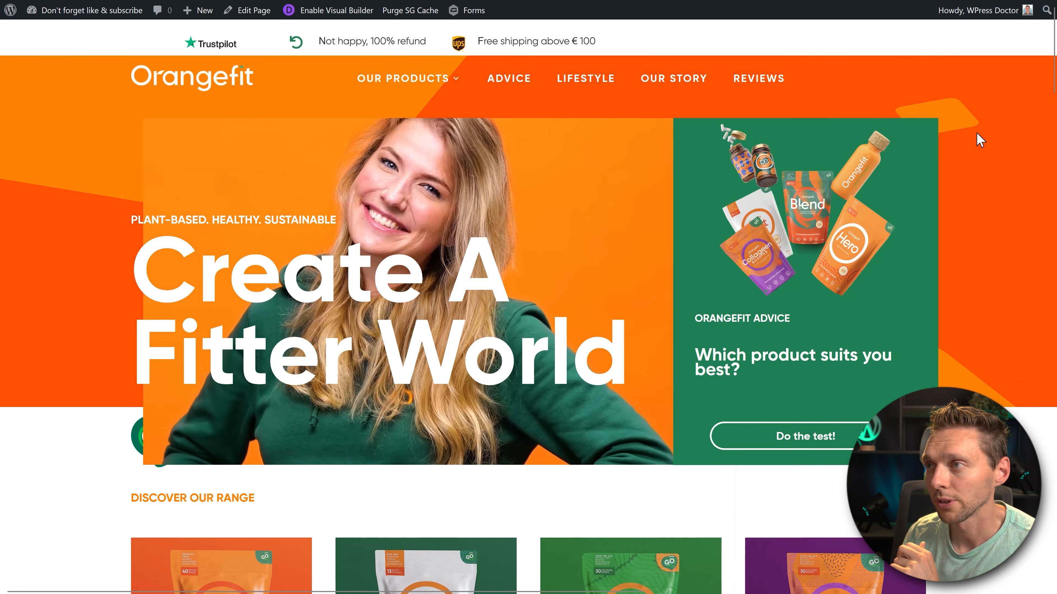
- Test the iframe popup by scrolling the live homepage towards the "Find your perfect fit" section
{"action": "middle_click", "coordinate": [975, 132]}
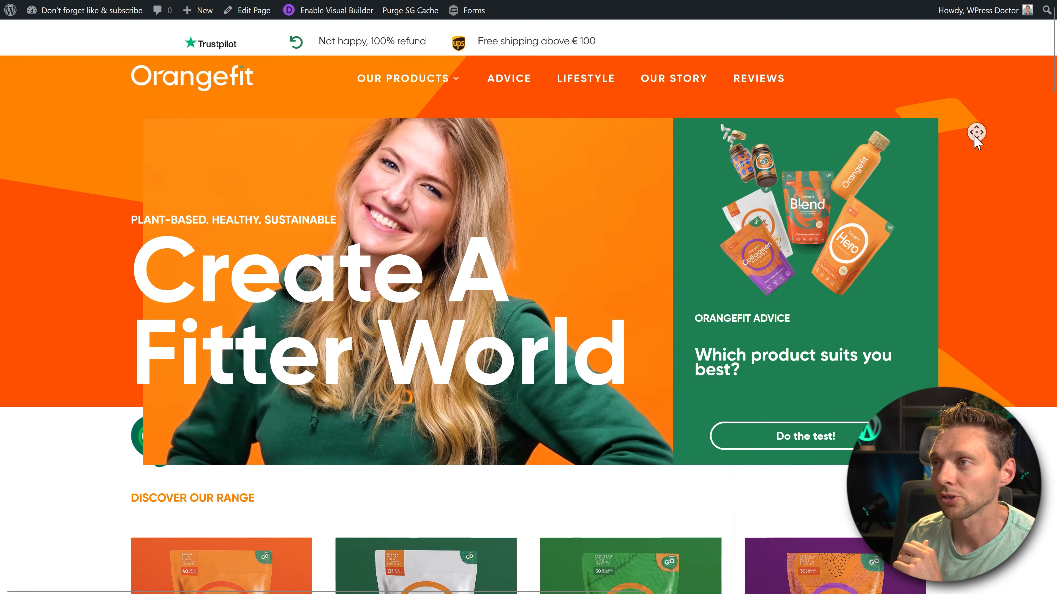
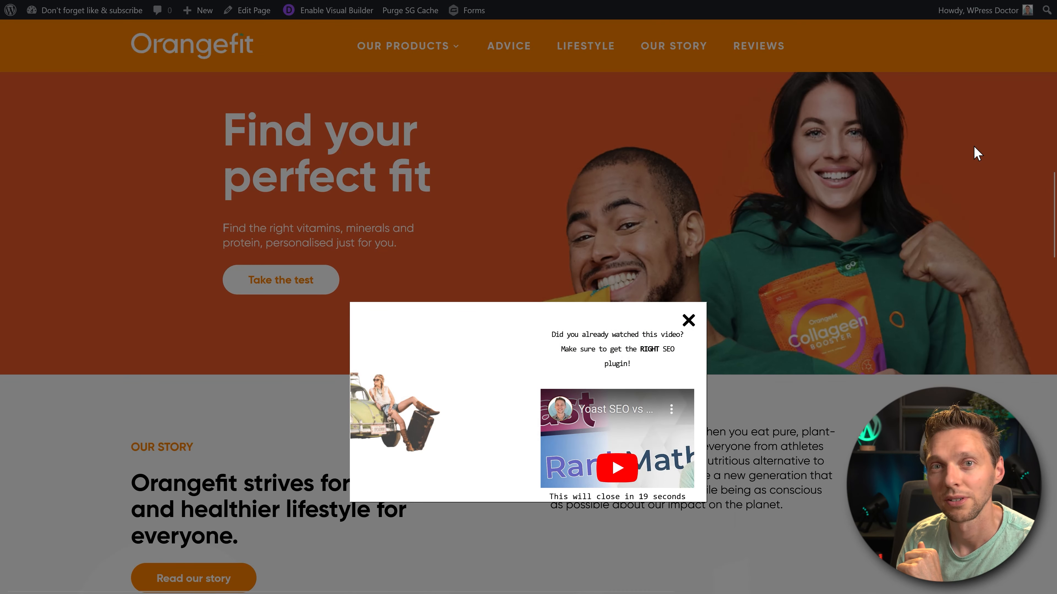
- Examine the message text in the live iframe popup and play its embedded video
{"action": "left_click_drag", "start_coordinate": [574, 333], "coordinate": [647, 363]}
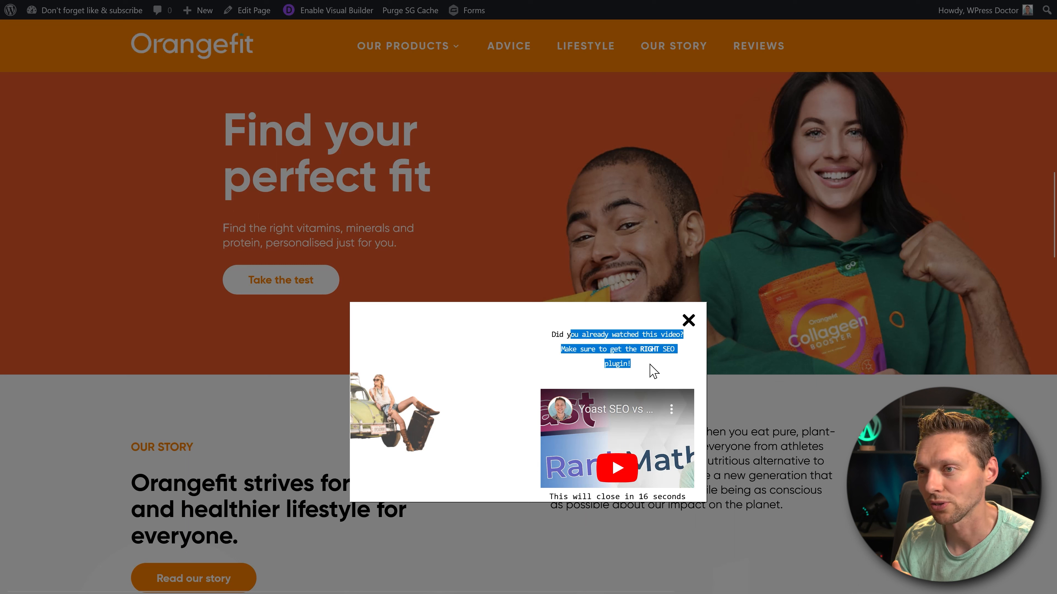
{"action": "left_click", "coordinate": [653, 370]}
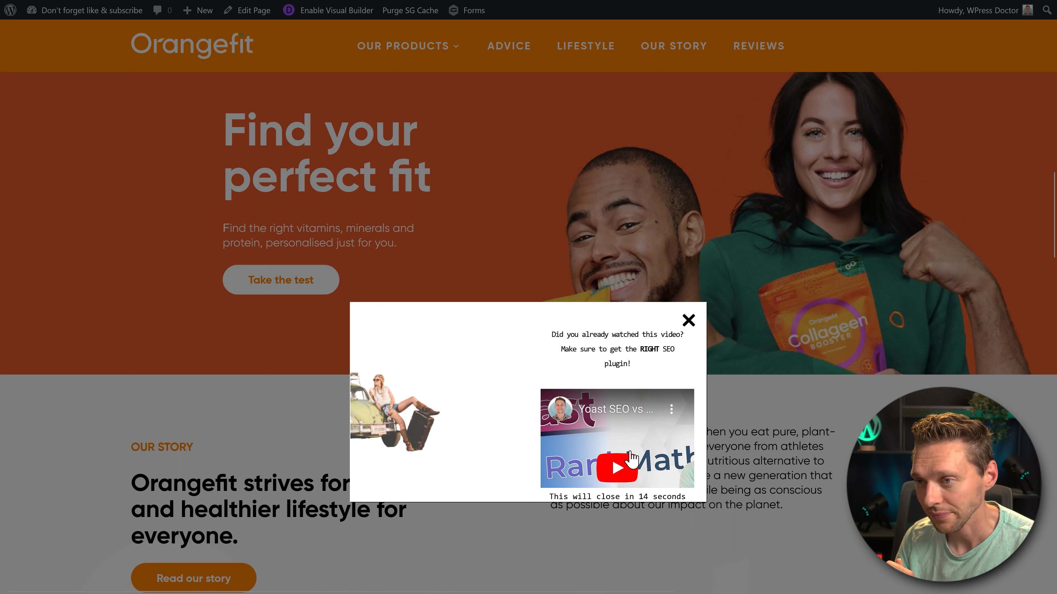
{"action": "left_click", "coordinate": [638, 472]}
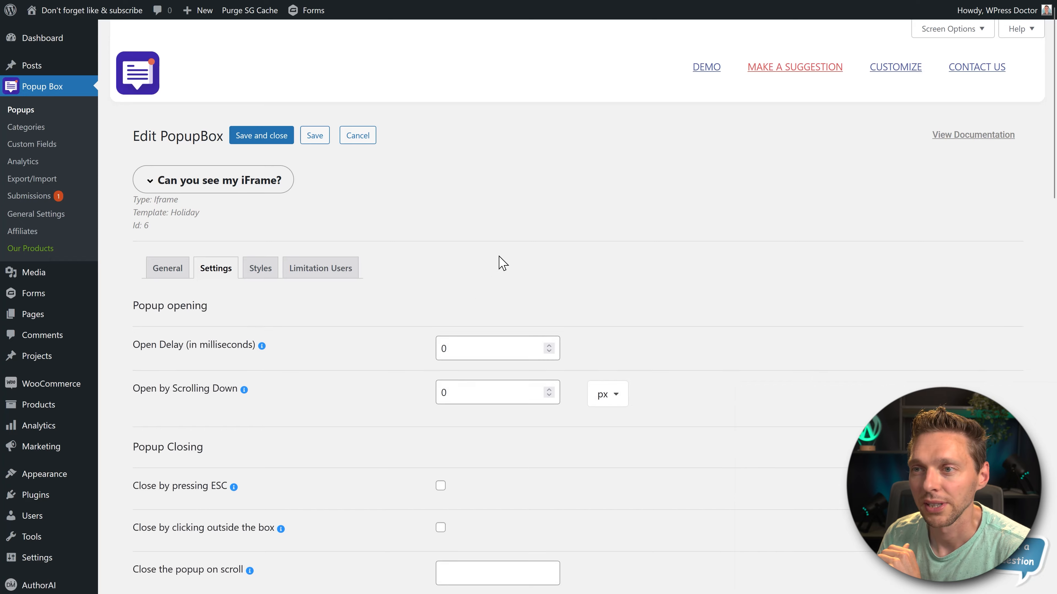
- Set the iframe popup's Autoclose Delay to 0 seconds and save and close it
{"action": "middle_click", "coordinate": [499, 255]}
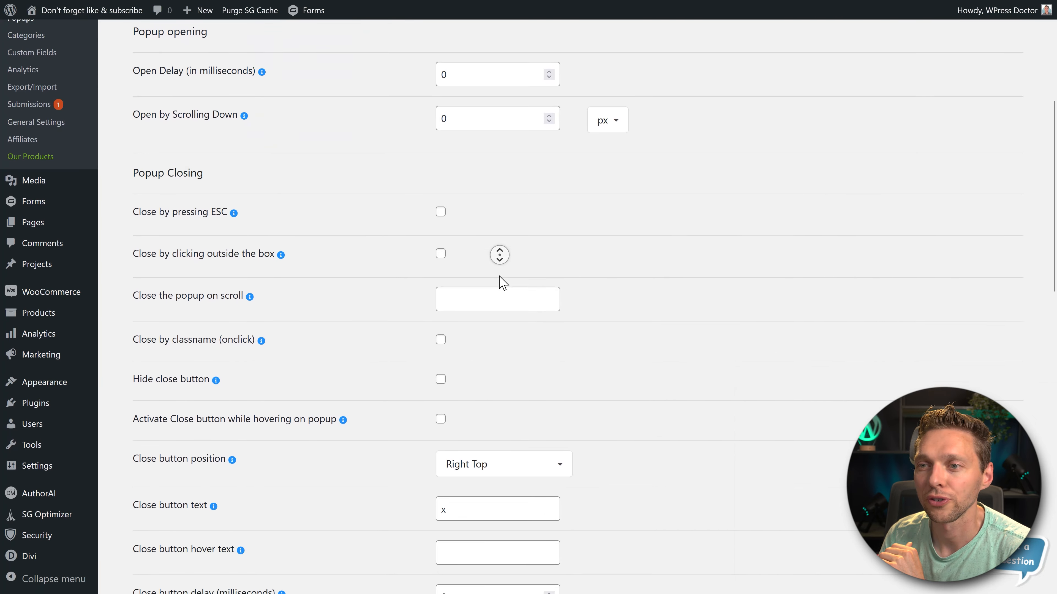
{"action": "double_click", "coordinate": [481, 287]}
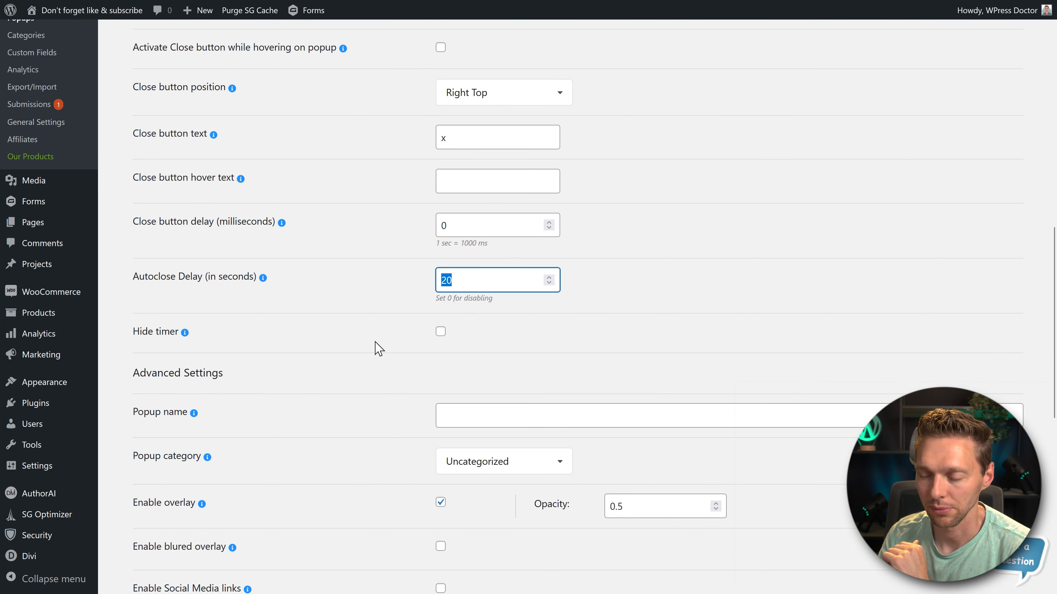
{"action": "type", "text": "0"}
{"action": "left_click", "coordinate": [339, 290]}
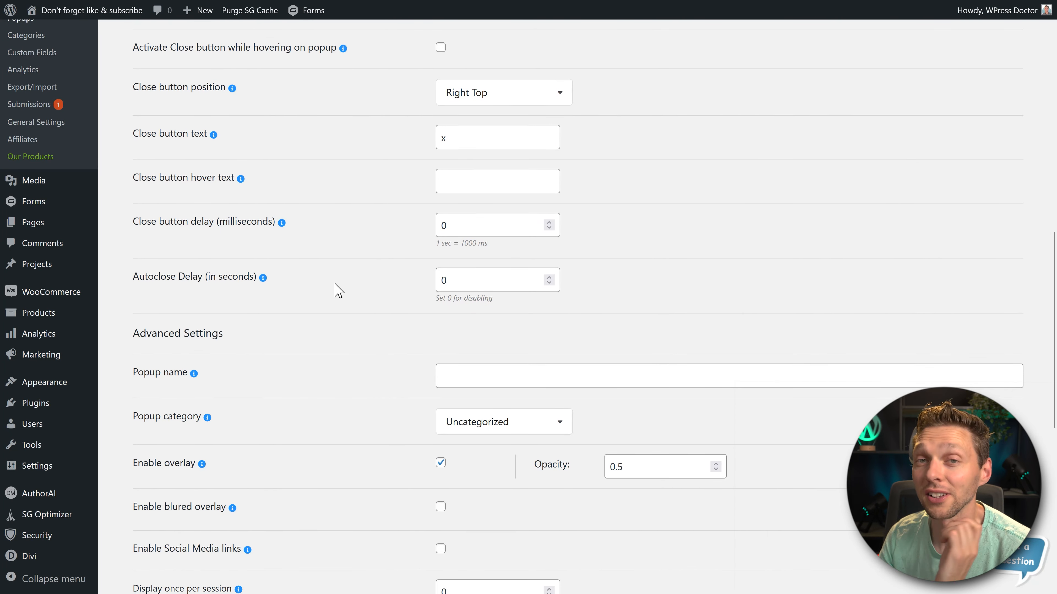
{"action": "double_click", "coordinate": [477, 276]}
{"action": "left_click", "coordinate": [372, 317]}
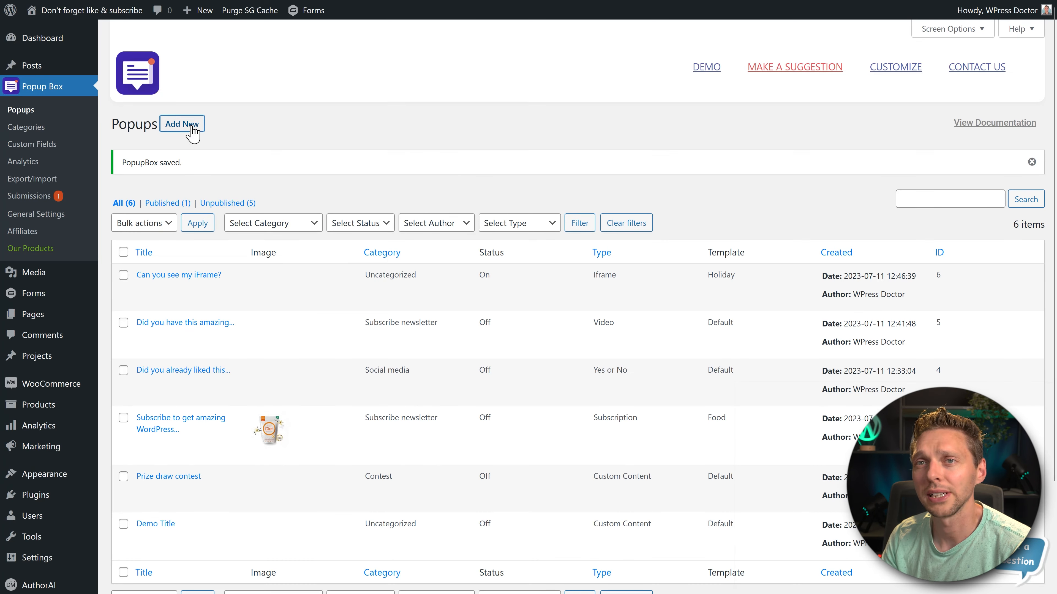
- Create a new Contact form popup titled "Contact me for all your WOrdPress related questions!"
{"action": "scroll", "coordinate": [443, 281], "scroll_direction": "down", "scroll_amount": 6}
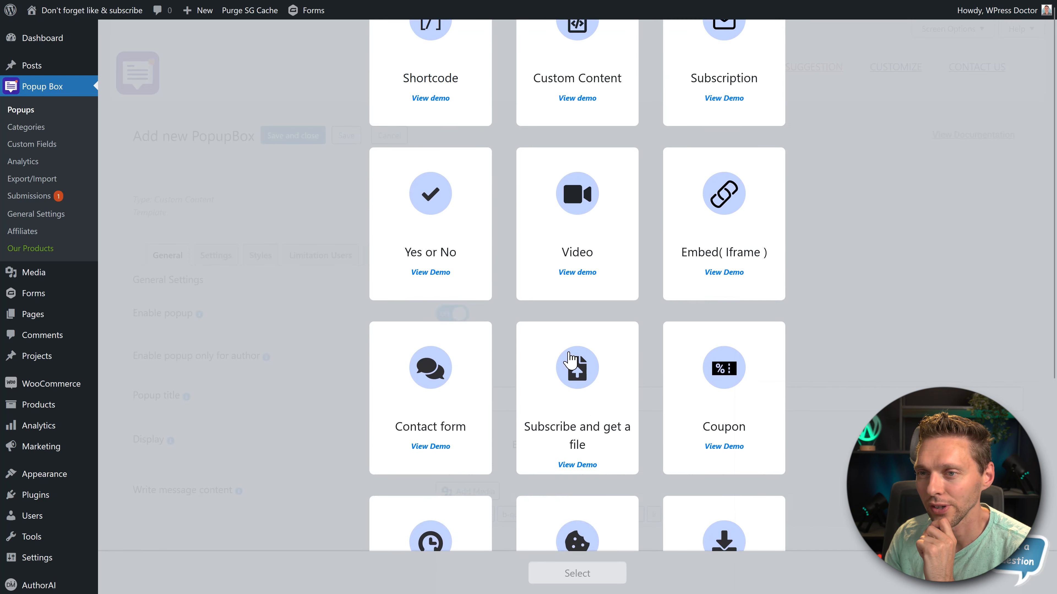
{"action": "left_click", "coordinate": [433, 283]}
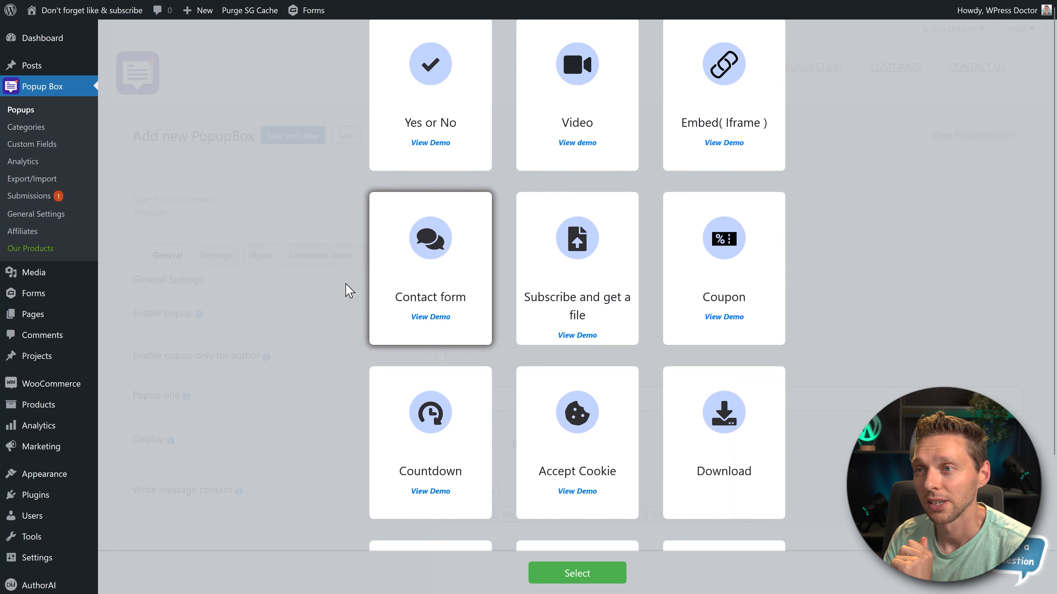
{"action": "left_click", "coordinate": [762, 210]}
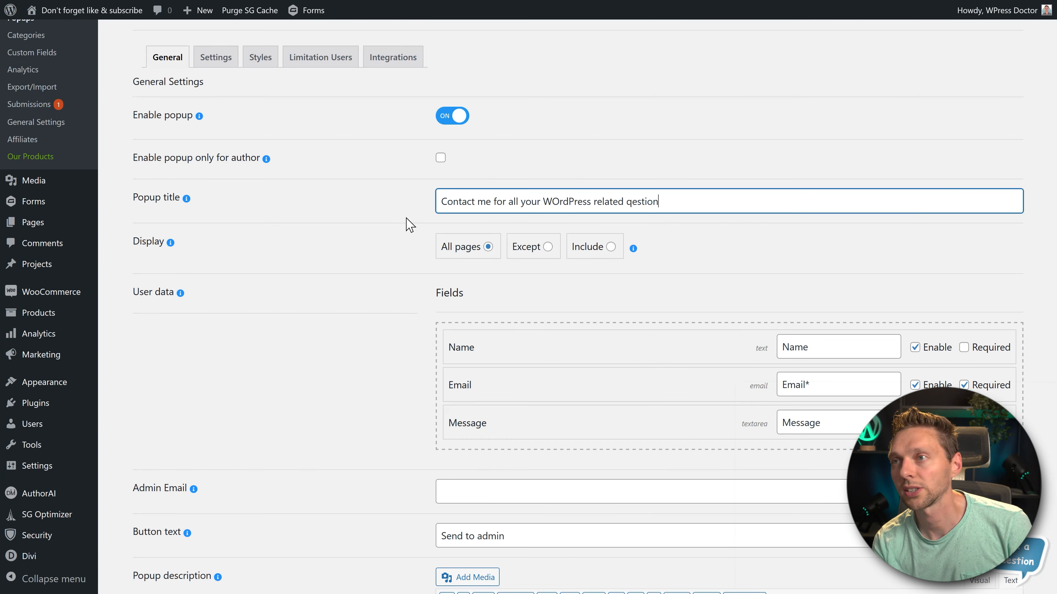
{"action": "left_click", "coordinate": [407, 223]}
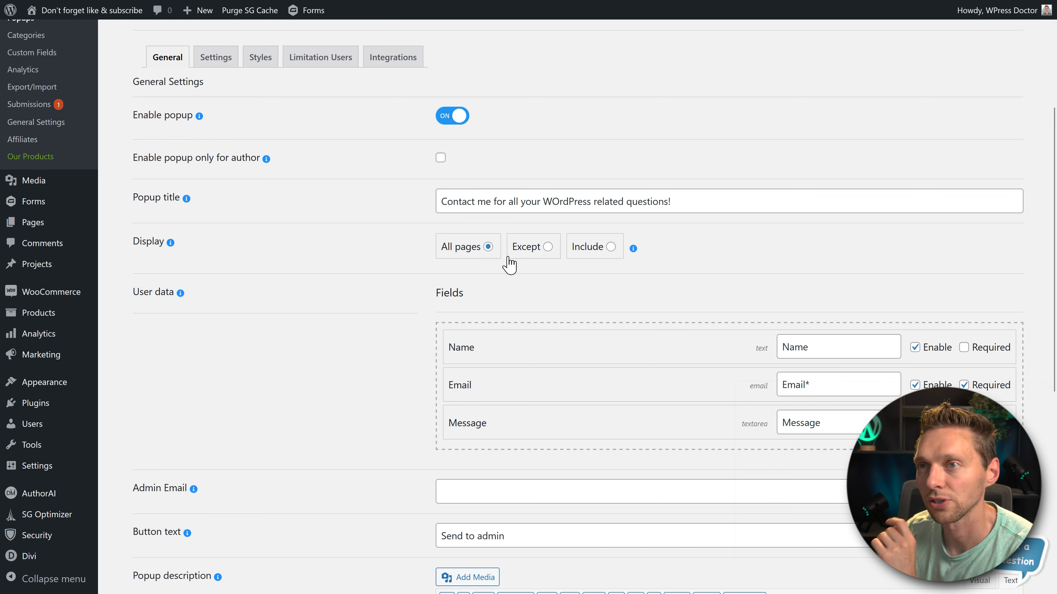
- Fill in the contact popup's admin email, button text "Submit!" and description "Just ask me any question you want about WordPress!"
{"action": "scroll", "coordinate": [614, 292], "scroll_direction": "down", "scroll_amount": 4}
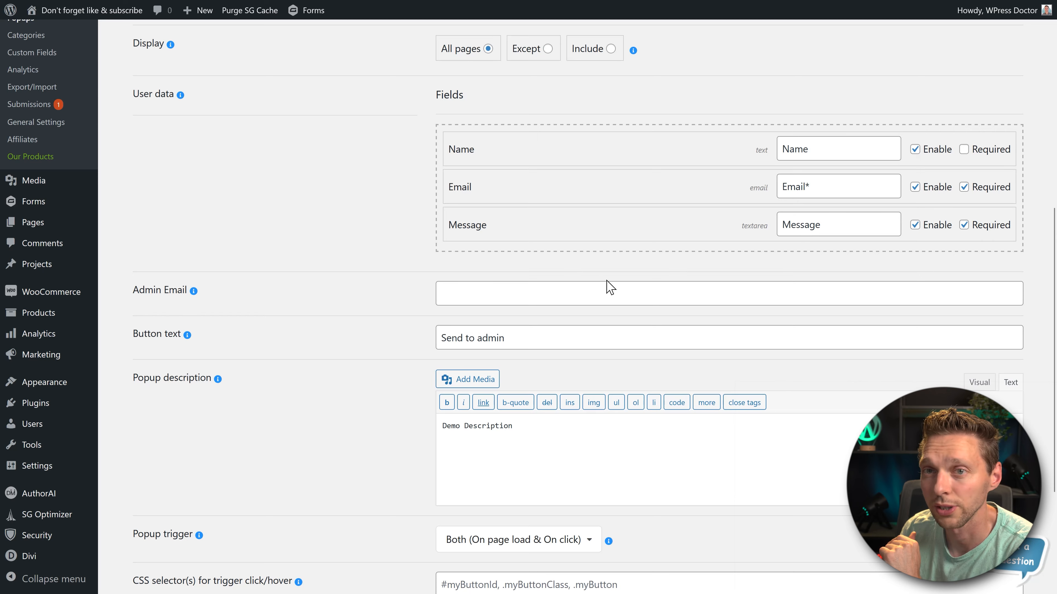
{"action": "scroll", "coordinate": [304, 312], "scroll_direction": "down", "scroll_amount": 3}
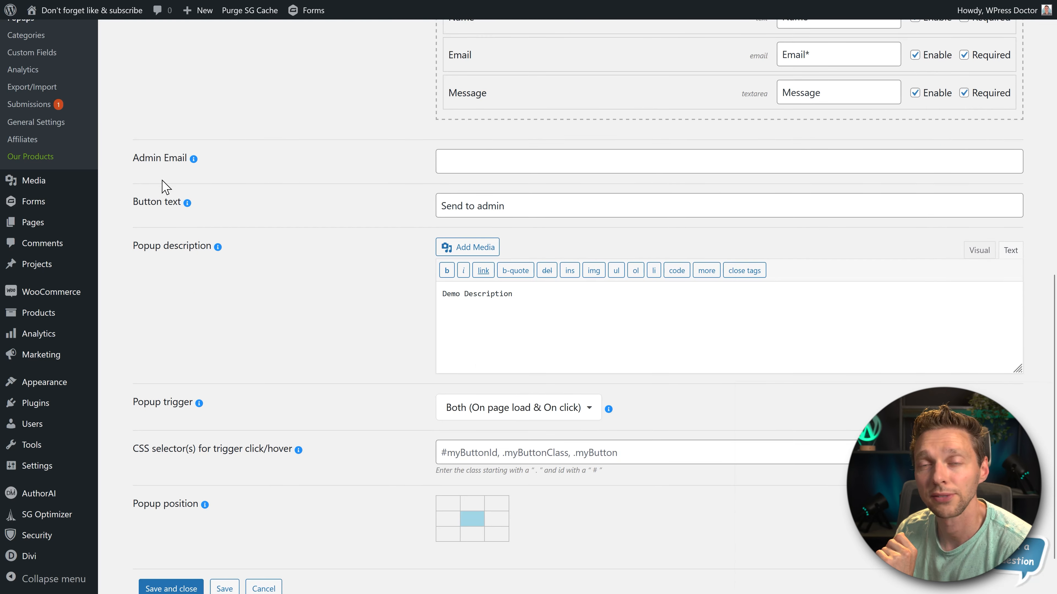
{"action": "left_click", "coordinate": [458, 158]}
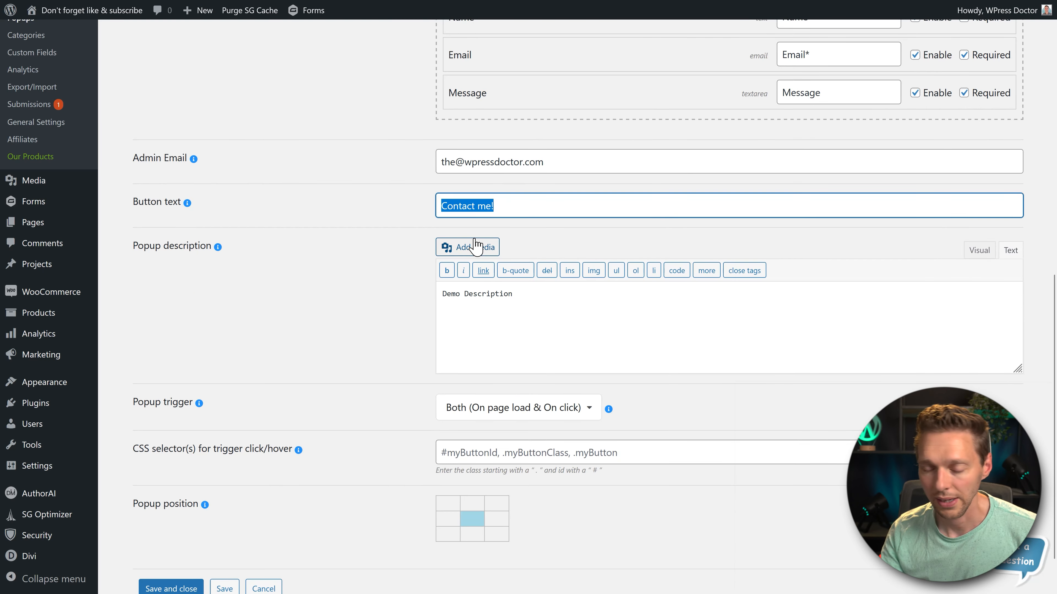
{"action": "key", "text": "BackSpace"}
{"action": "type", "text": "Submit!"}
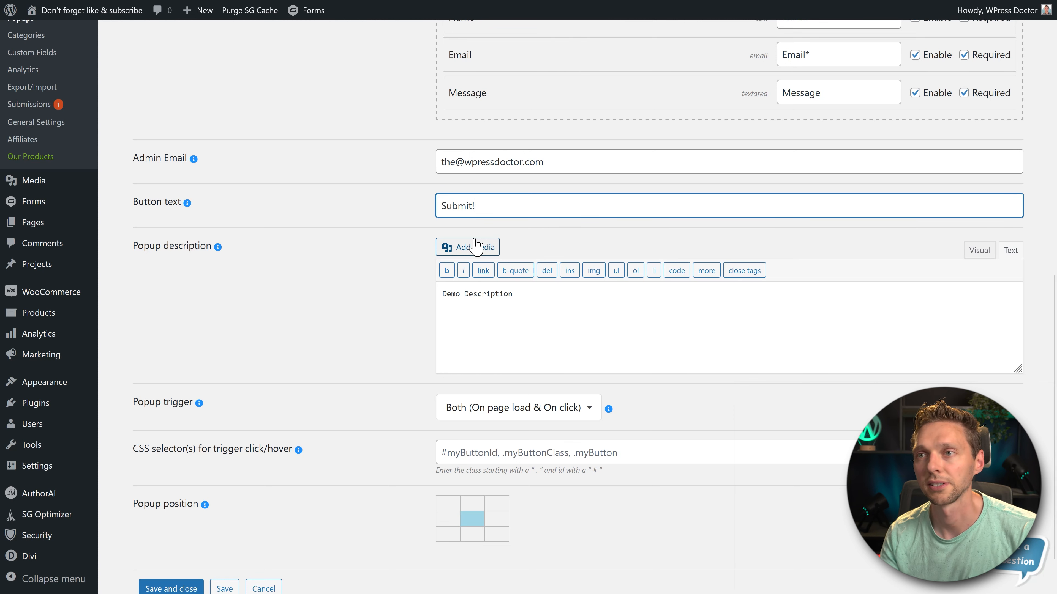
{"action": "left_click_drag", "start_coordinate": [442, 293], "coordinate": [423, 333]}
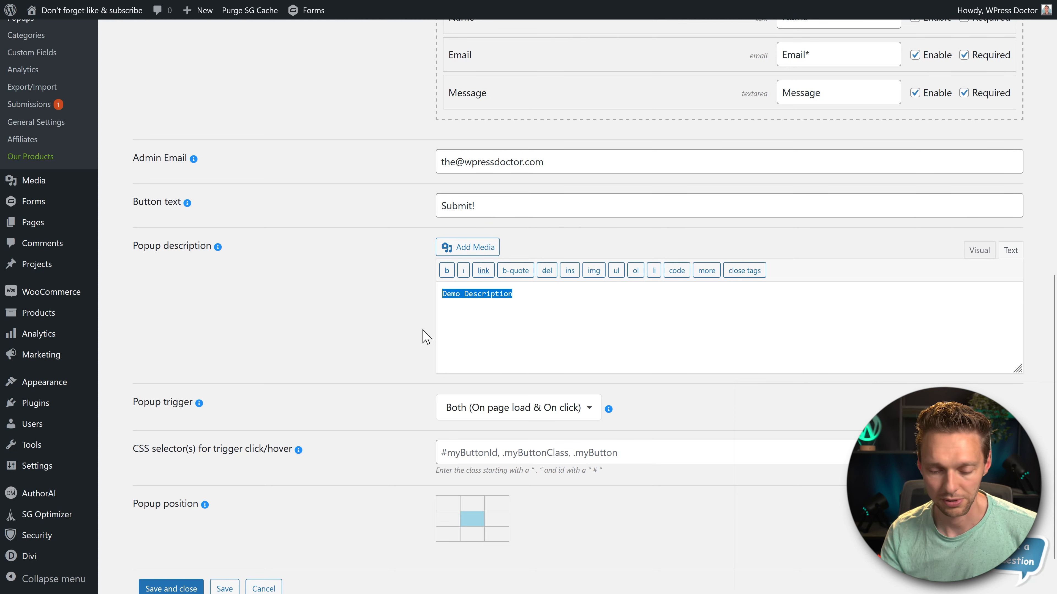
{"action": "type", "text": "Just ask me any question you want about WordPress!"}
- Set the contact form popup's trigger to Exit intent and save and close it
{"action": "left_click", "coordinate": [533, 410]}
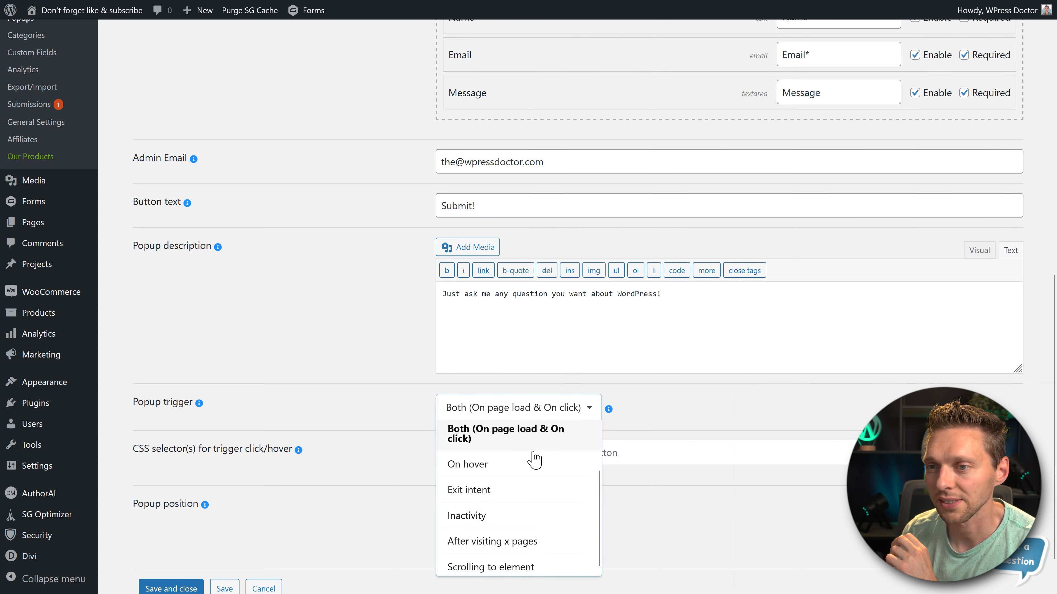
{"action": "scroll", "coordinate": [534, 459], "scroll_direction": "down", "scroll_amount": 1}
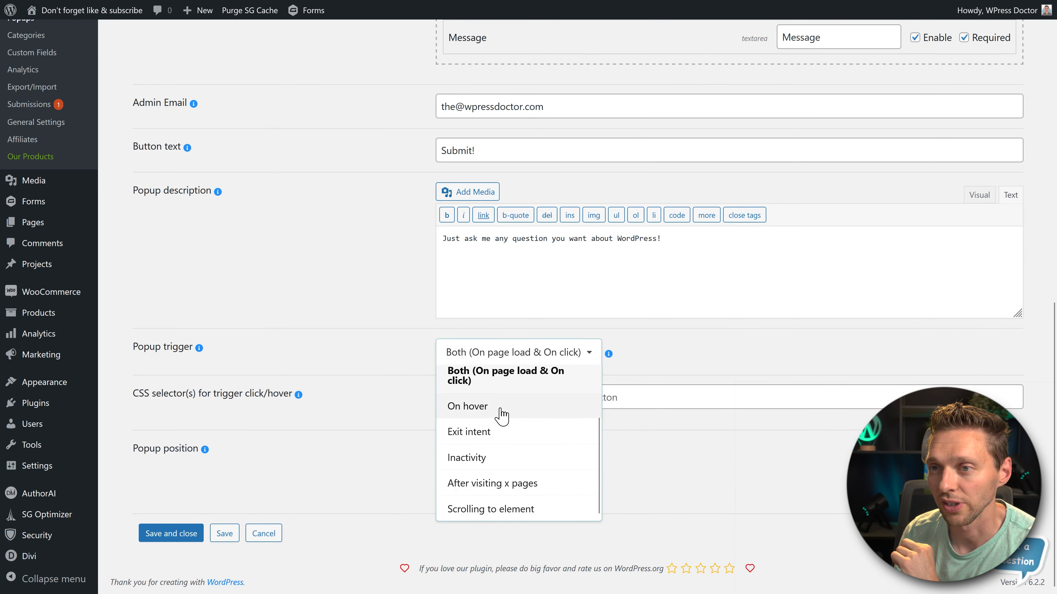
{"action": "left_click", "coordinate": [495, 433]}
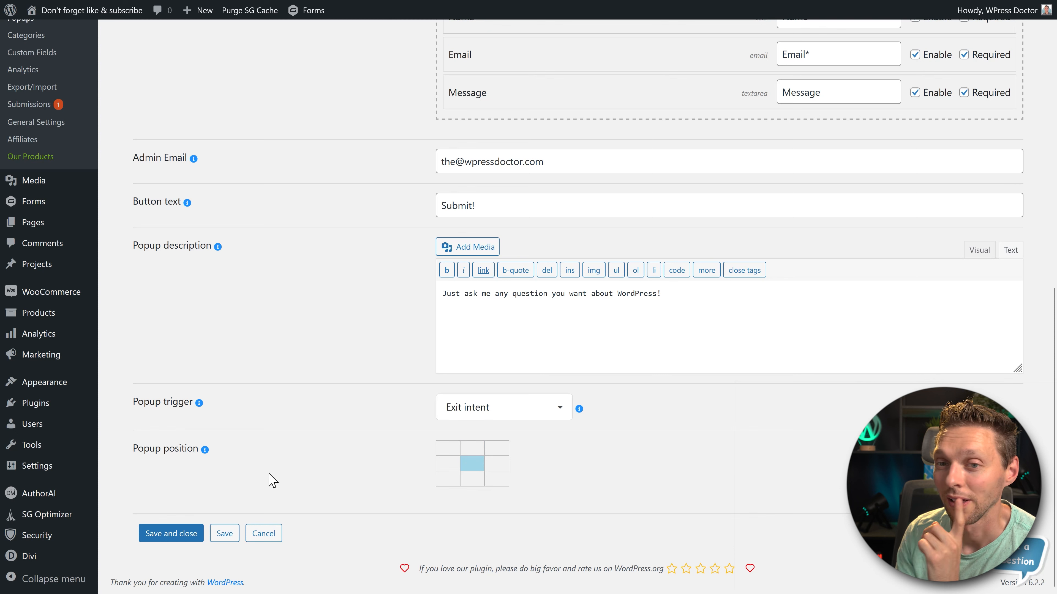
{"action": "left_click", "coordinate": [187, 531]}
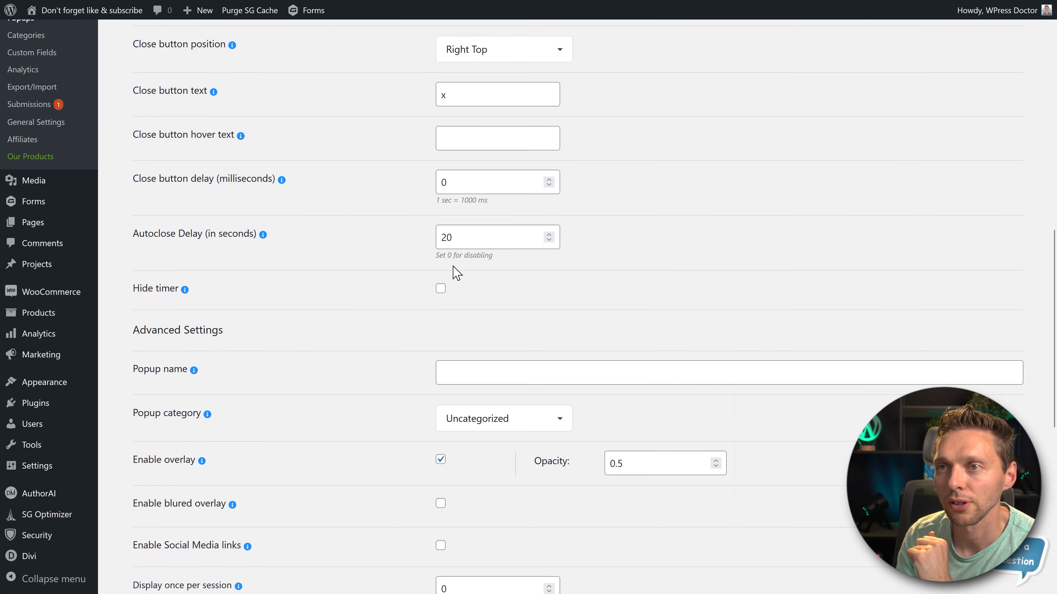
- Set the contact form popup's Autoclose Delay to 0 seconds and save and close it
{"action": "double_click", "coordinate": [446, 237]}
{"action": "type", "text": "0"}
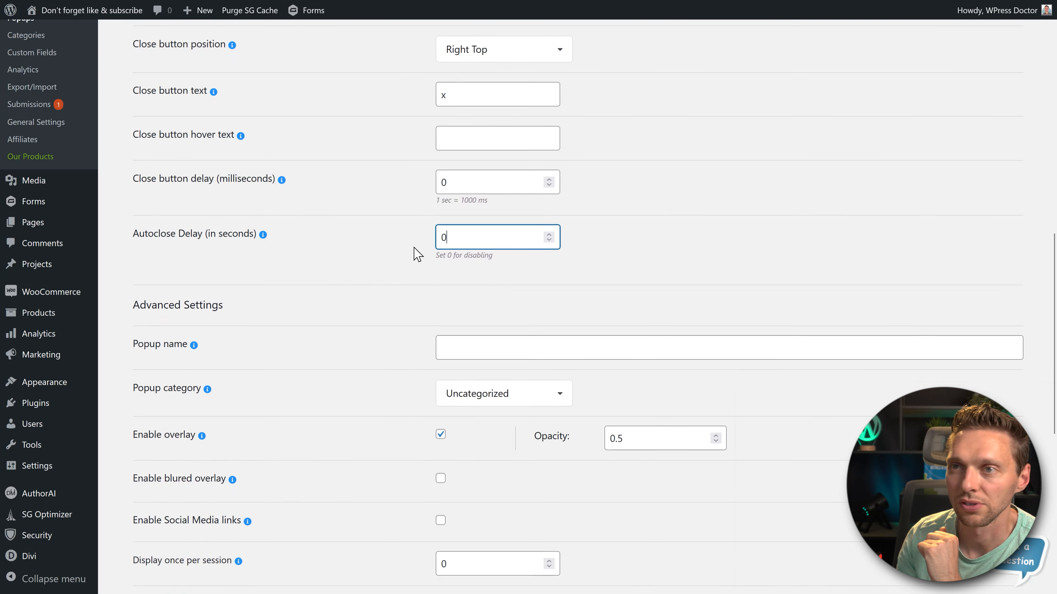
{"action": "left_click", "coordinate": [342, 259]}
{"action": "scroll", "coordinate": [339, 251], "scroll_direction": "down", "scroll_amount": 10}
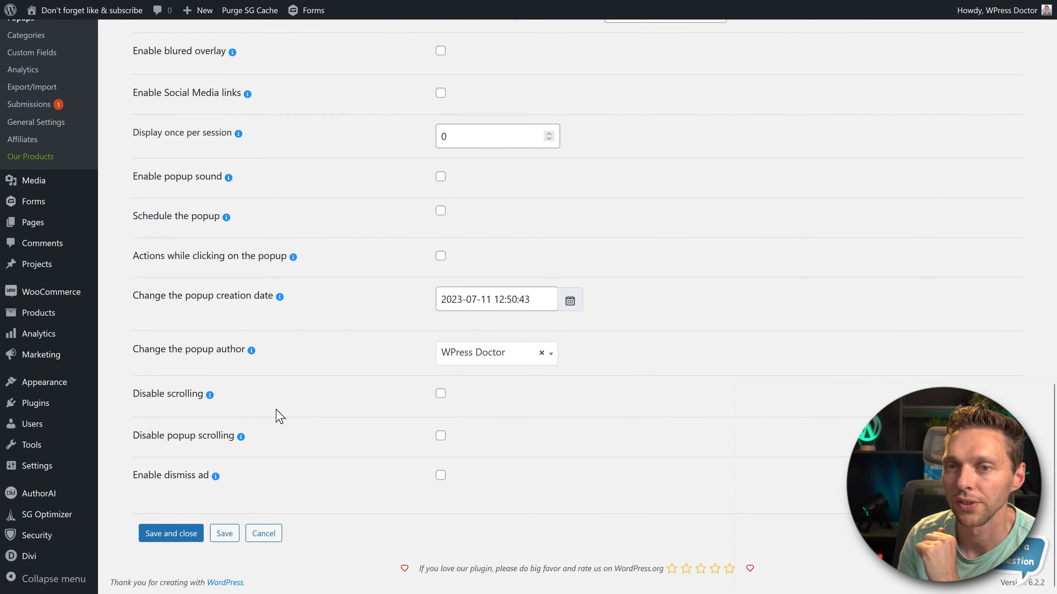
{"action": "left_click", "coordinate": [176, 538]}
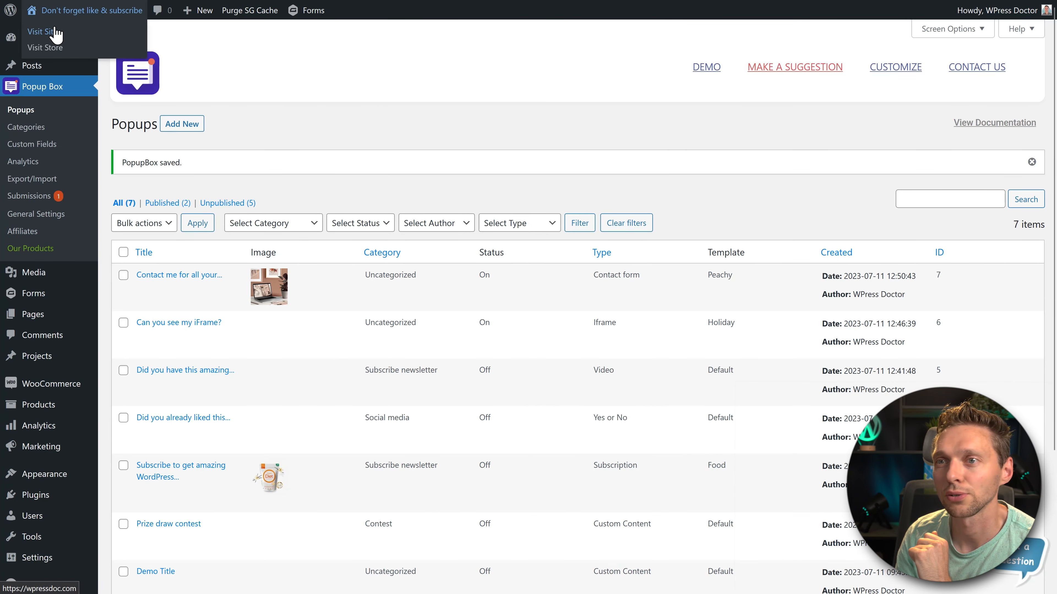
- Open the live site and test the contact form popup's exit intent trigger on the protein product page
{"action": "right_click", "coordinate": [55, 33]}
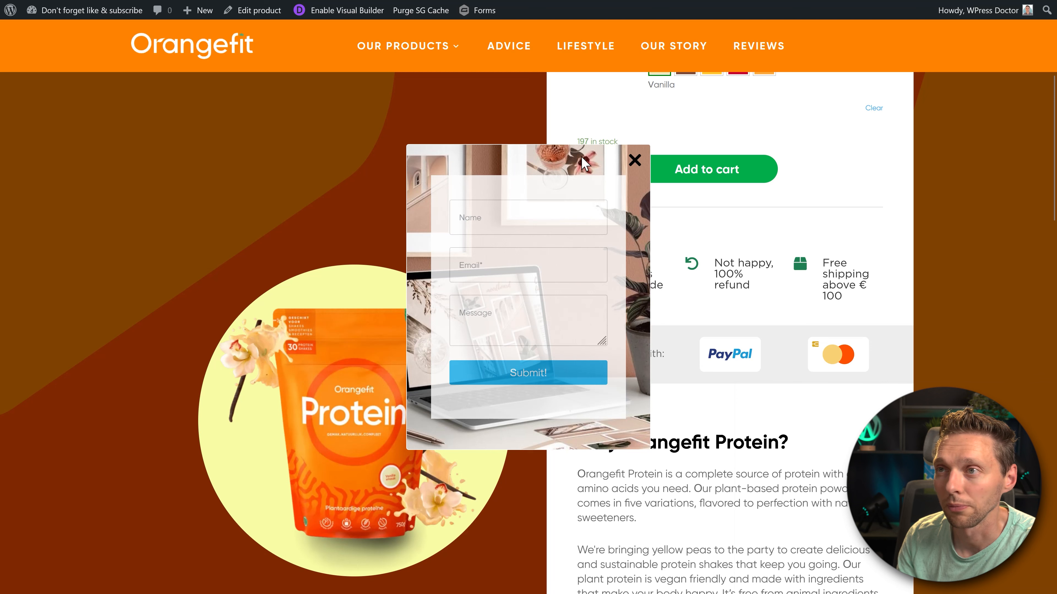
{"action": "scroll", "coordinate": [365, 179], "scroll_direction": "up", "scroll_amount": 2}
{"action": "scroll", "coordinate": [468, 308], "scroll_direction": "up", "scroll_amount": 2}
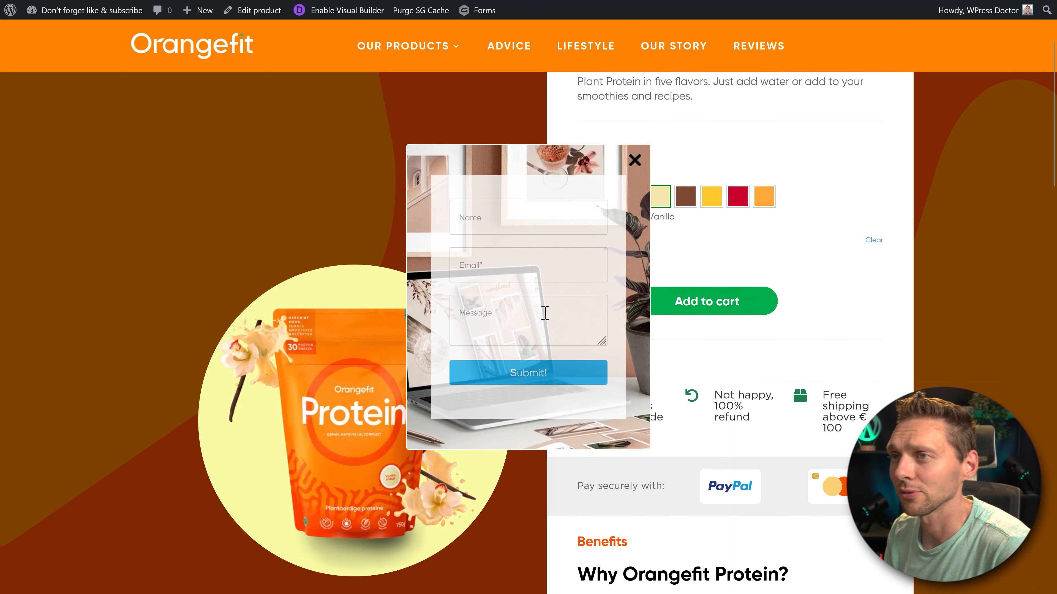
- Fill in a name, an e-mail address and a test message in the contact form popup and submit it
{"action": "left_click", "coordinate": [499, 227]}
{"action": "type", "text": "Matt"}
{"action": "key", "text": "Tab"}
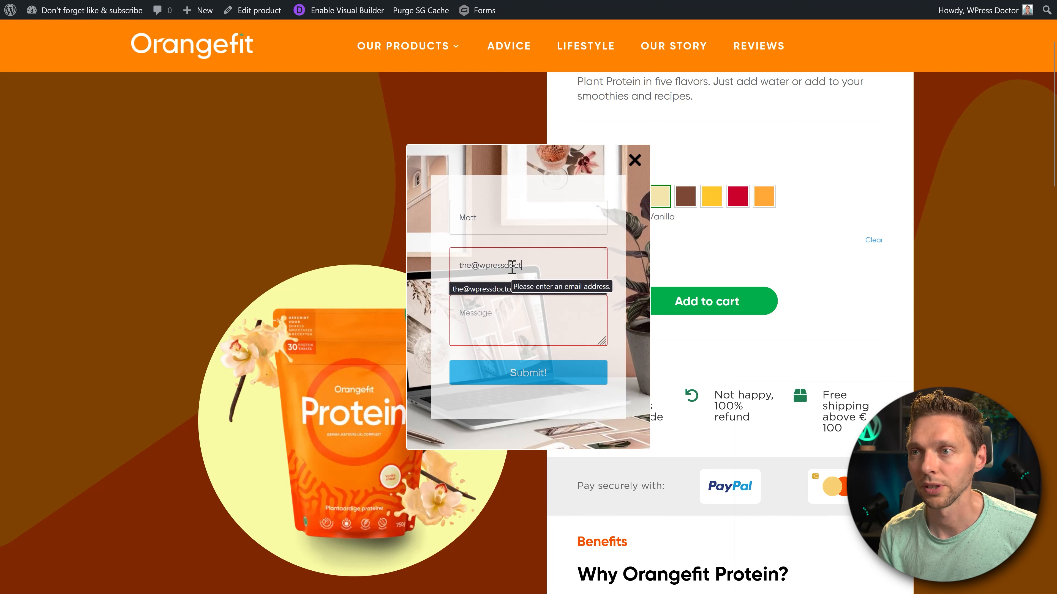
{"action": "key", "text": "Tab"}
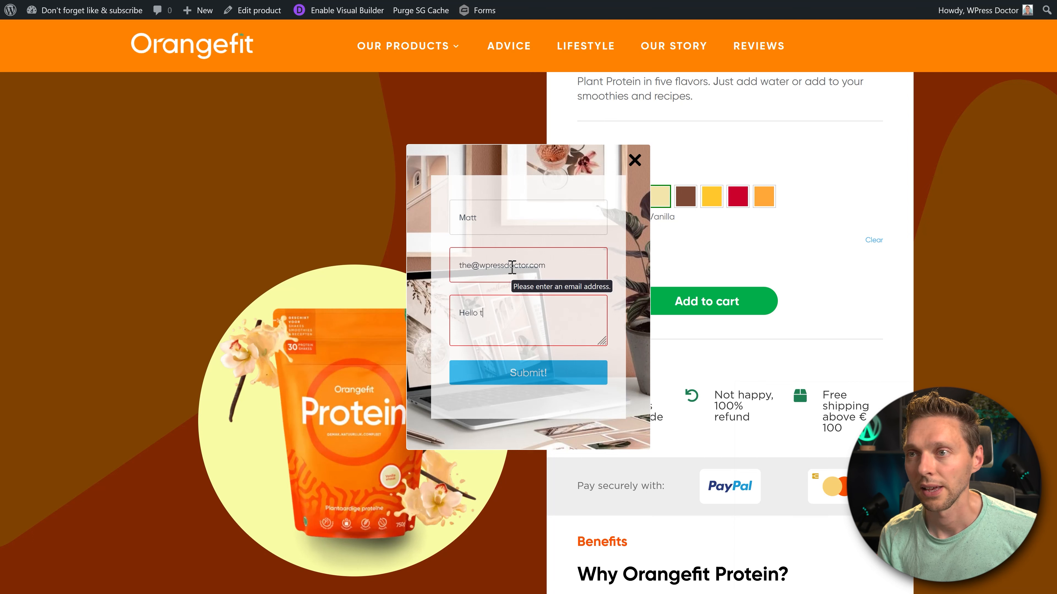
{"action": "left_click", "coordinate": [533, 373]}
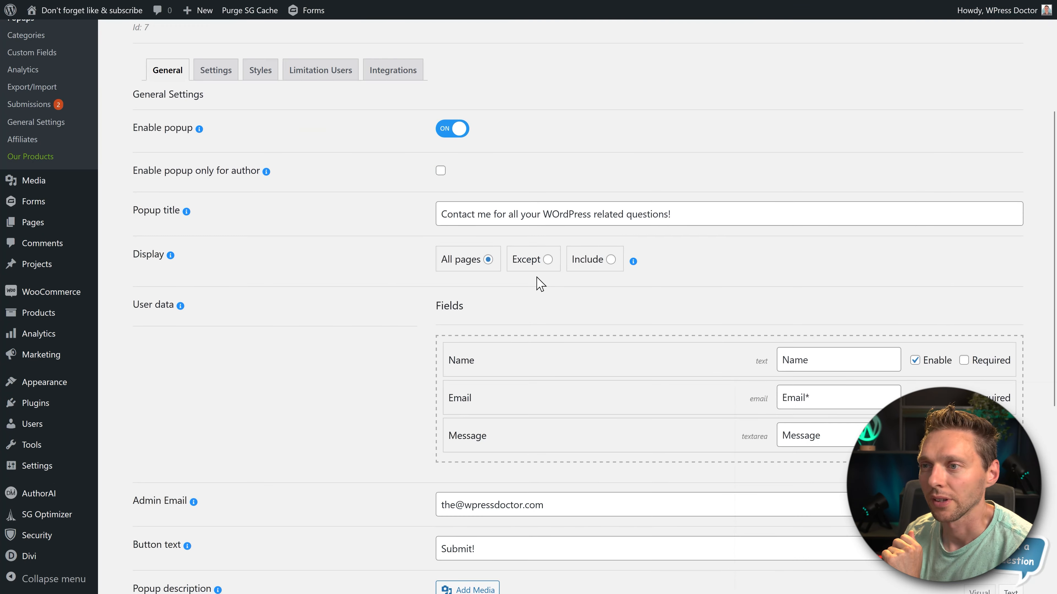
- Try to move the Email field below the Message field in the contact form popup's user data
{"action": "scroll", "coordinate": [540, 287], "scroll_direction": "down", "scroll_amount": 1}
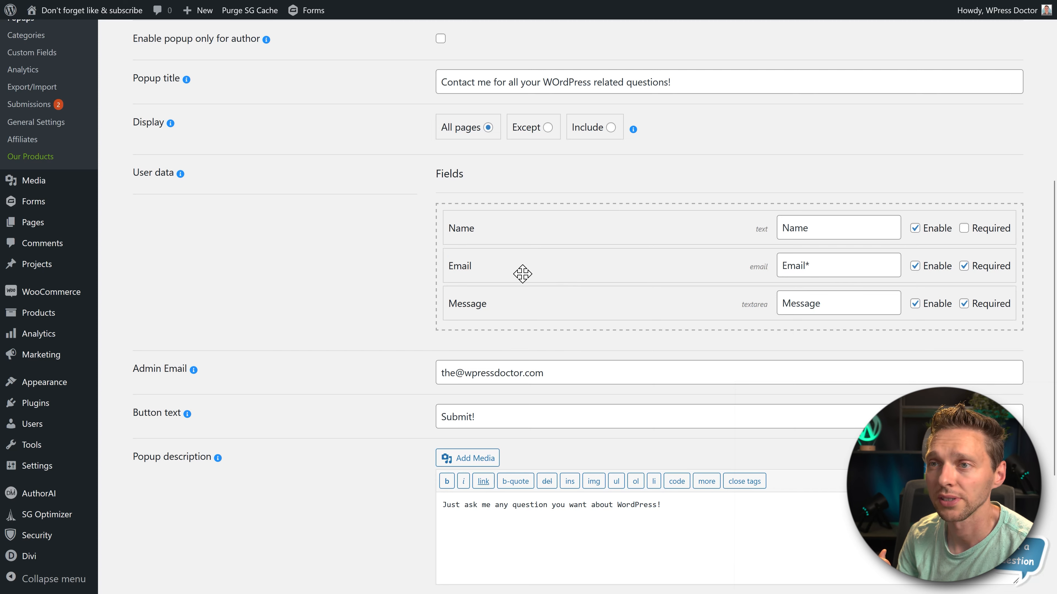
{"action": "left_click_drag", "start_coordinate": [522, 274], "coordinate": [512, 301]}
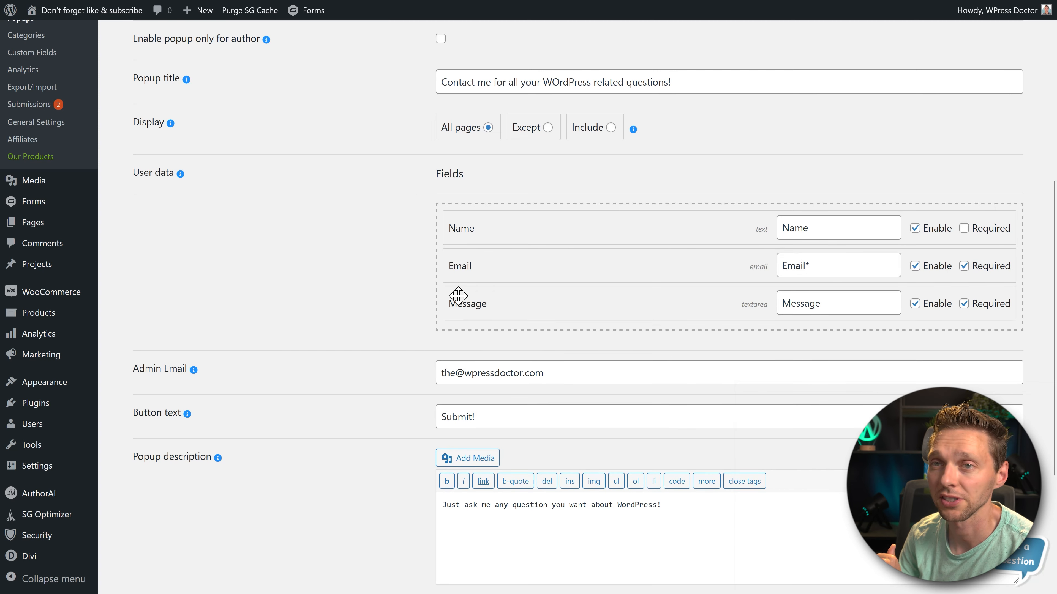
{"action": "scroll", "coordinate": [249, 235], "scroll_direction": "up", "scroll_amount": 2}
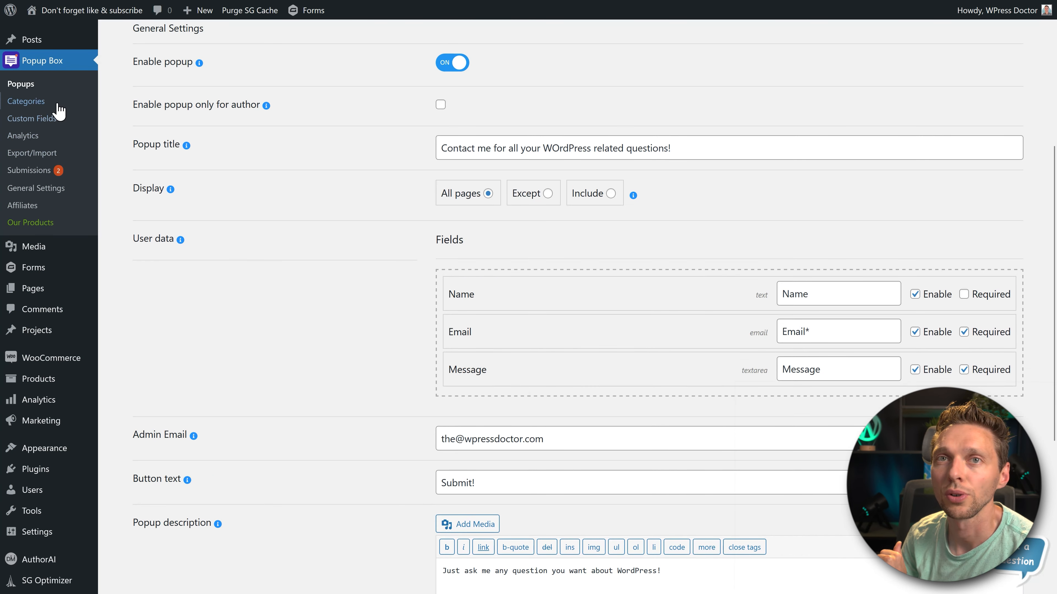
- Start a new popup custom field named "Subsrcibed?" and set its type to Select
{"action": "right_click", "coordinate": [37, 125]}
{"action": "left_click", "coordinate": [33, 119]}
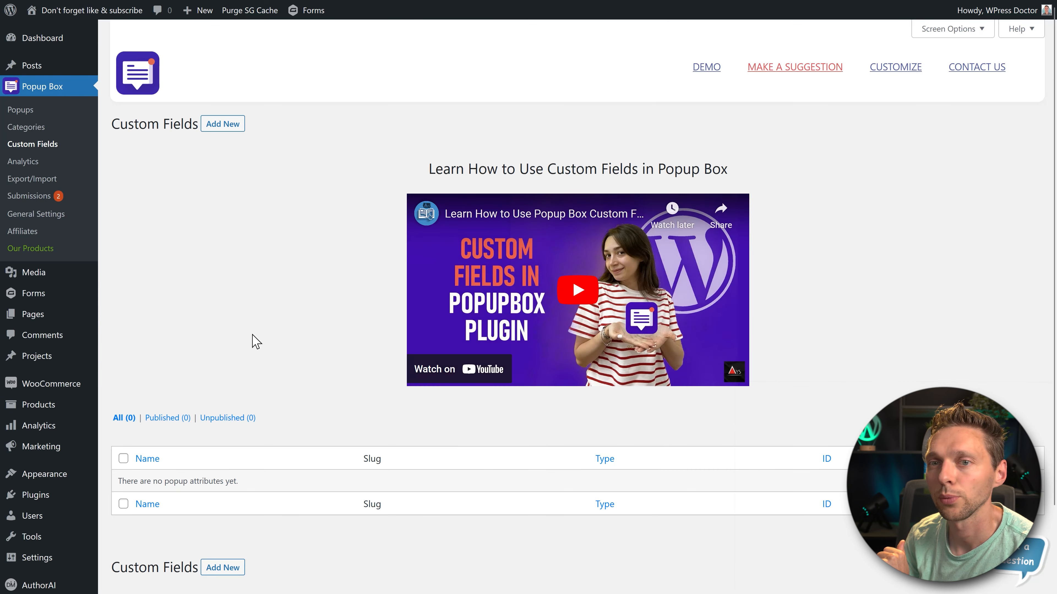
{"action": "left_click", "coordinate": [223, 567]}
{"action": "scroll", "coordinate": [270, 336], "scroll_direction": "up", "scroll_amount": 2}
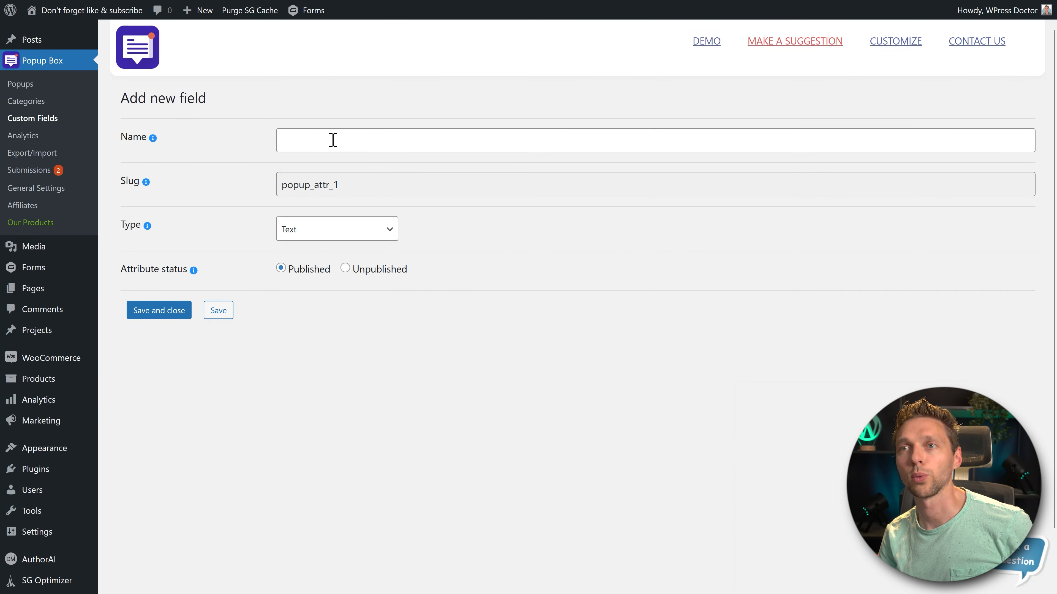
{"action": "left_click", "coordinate": [334, 140]}
{"action": "type", "text": "Subscribed?"}
{"action": "left_click", "coordinate": [339, 253]}
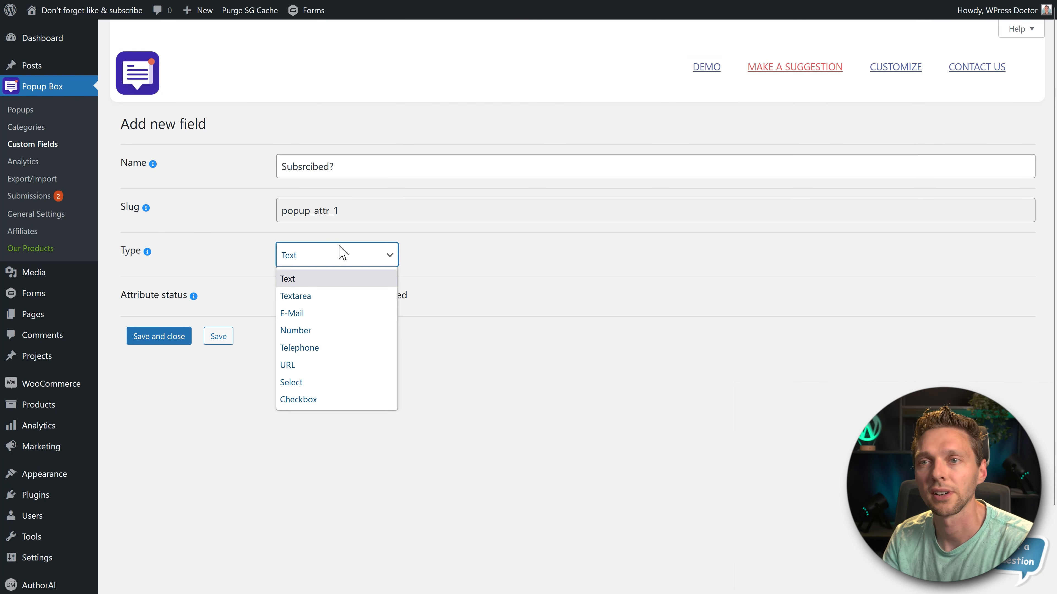
{"action": "left_click", "coordinate": [300, 382]}
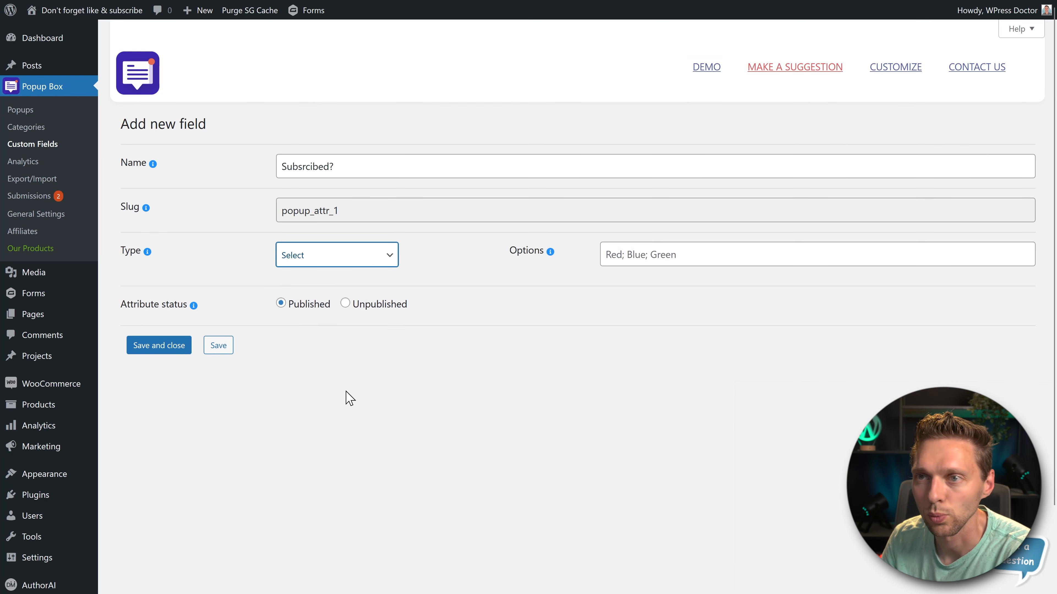
- Give the custom field the options "Yes; No", rename it "Did you already subscribed to my YT channel?" and save it
{"action": "left_click", "coordinate": [690, 256]}
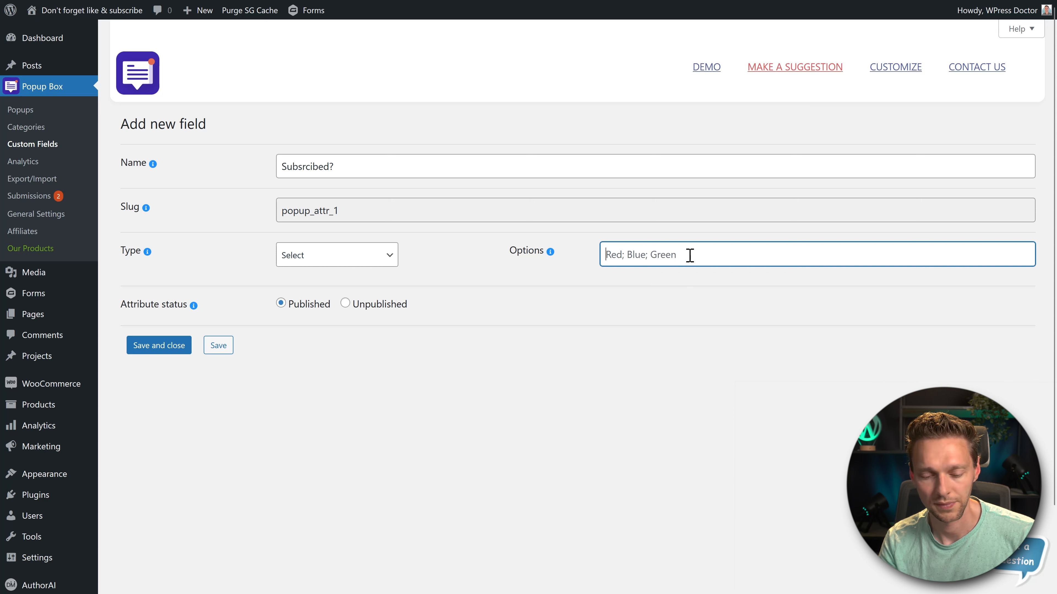
{"action": "type", "text": "Yes; No"}
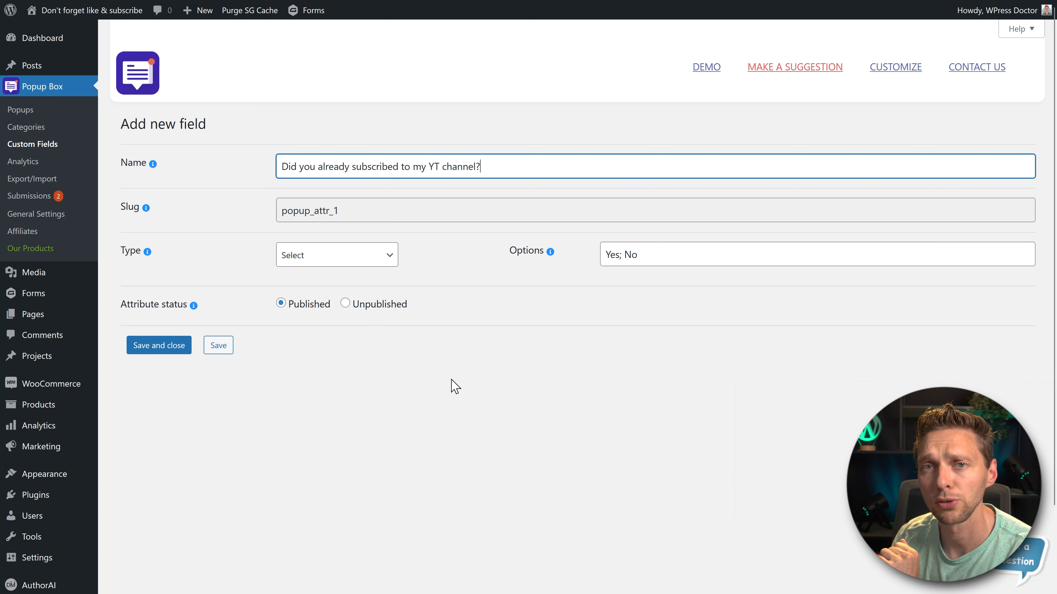
{"action": "key", "text": "Return"}
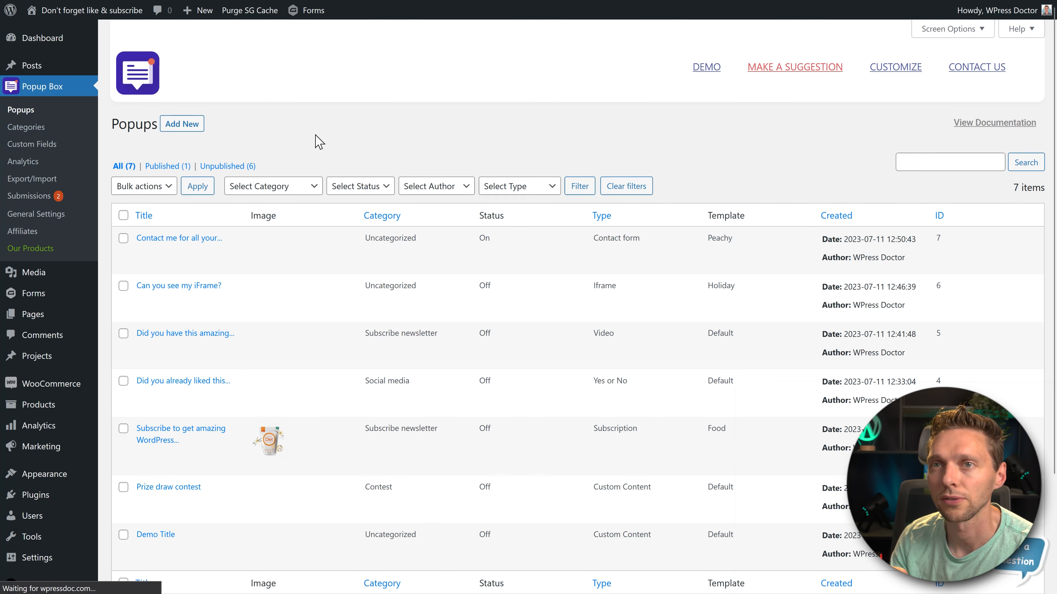
- Enable the YT channel custom field in the contact form popup, make it required, and save and close the popup
{"action": "left_click", "coordinate": [143, 252]}
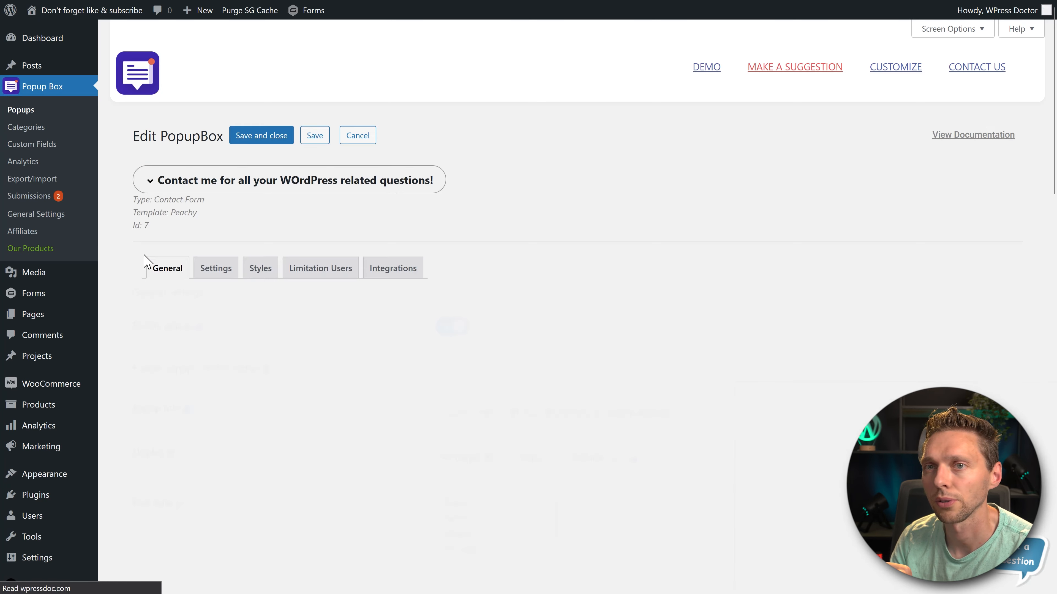
{"action": "middle_click", "coordinate": [593, 202]}
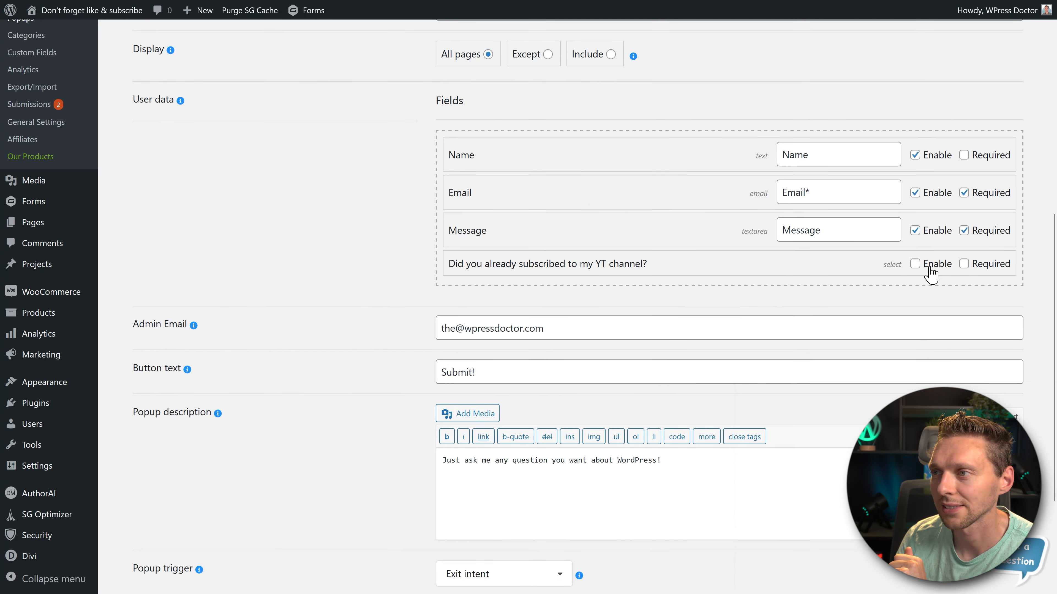
{"action": "left_click", "coordinate": [917, 265]}
{"action": "left_click", "coordinate": [969, 266]}
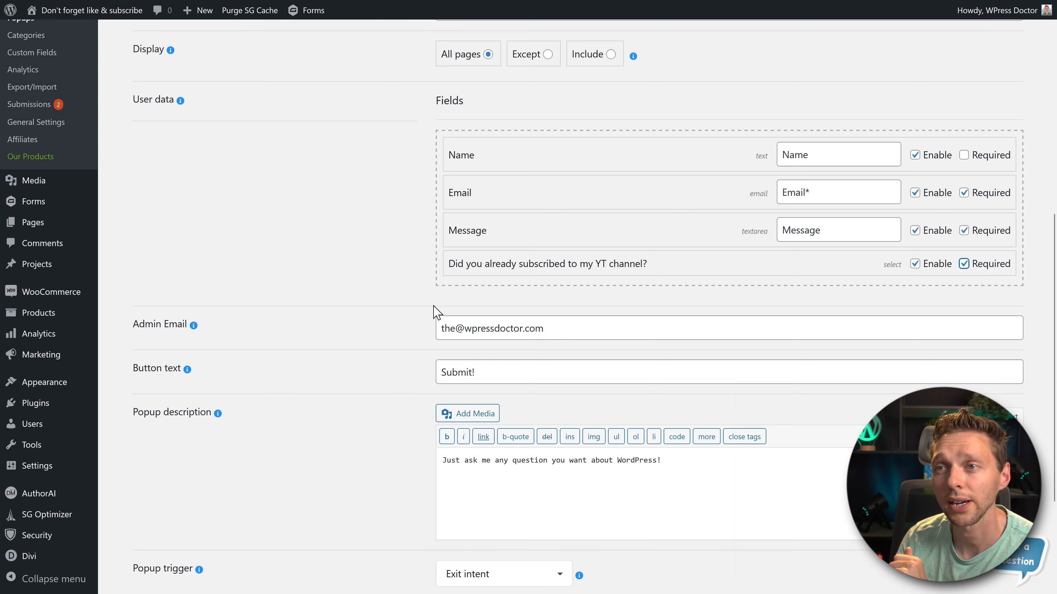
{"action": "scroll", "coordinate": [382, 313], "scroll_direction": "down", "scroll_amount": 4}
{"action": "left_click", "coordinate": [158, 534]}
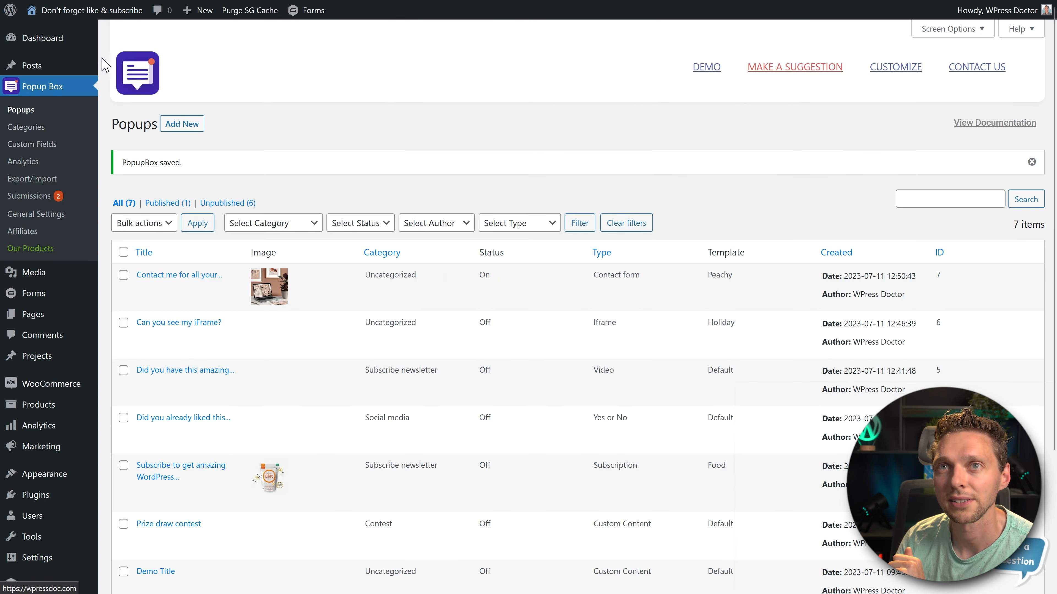
- Test the contact form popup on the live protein page by choosing No in the custom dropdown and trying to submit the empty form
{"action": "mouse_move", "coordinate": [89, 23]}
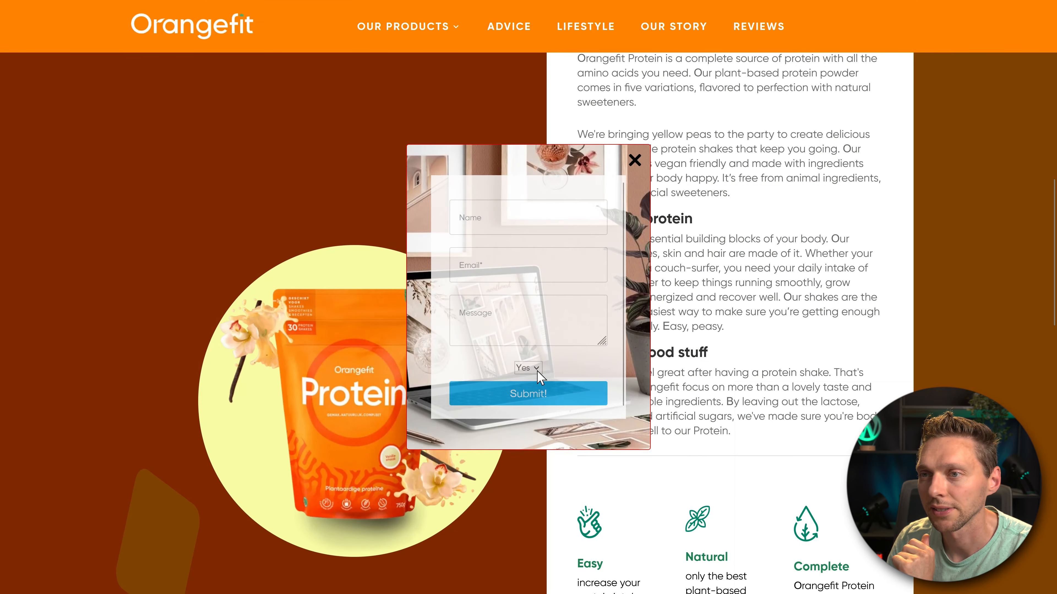
{"action": "left_click", "coordinate": [536, 372]}
{"action": "left_click", "coordinate": [537, 371]}
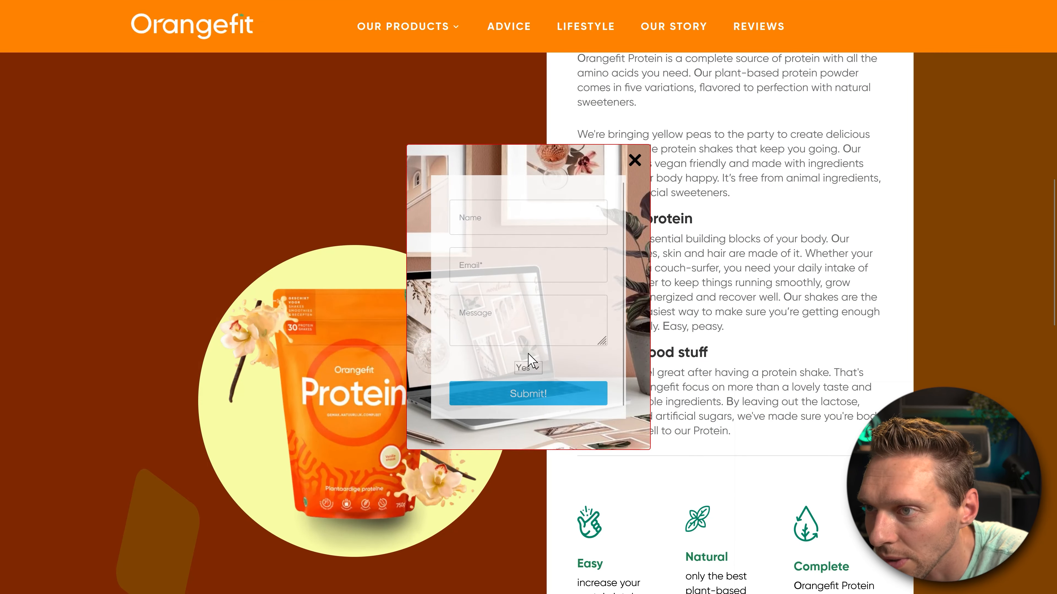
{"action": "left_click", "coordinate": [534, 368]}
{"action": "left_click", "coordinate": [532, 385]}
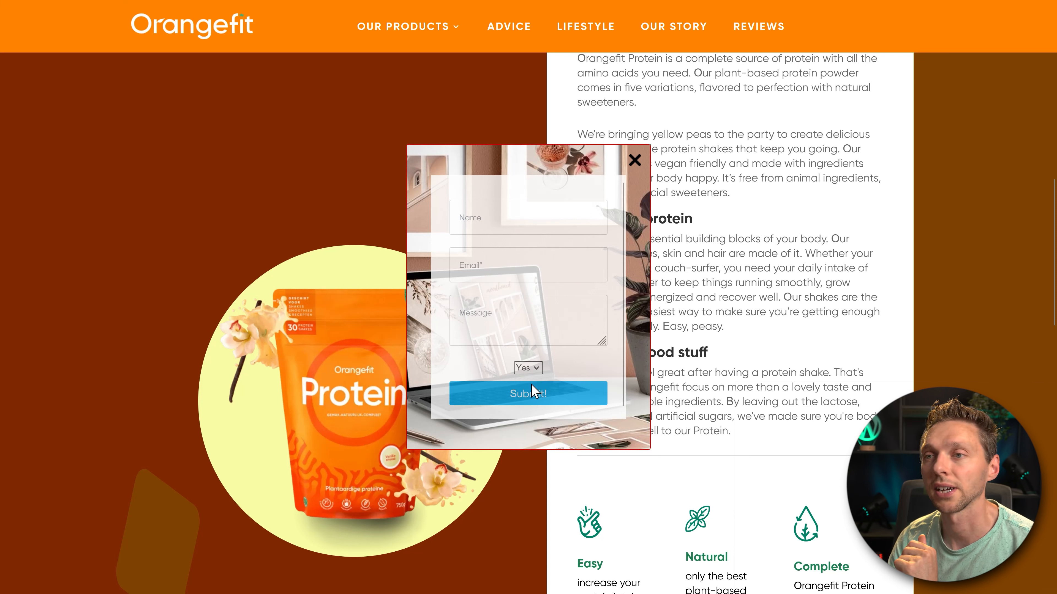
{"action": "left_click", "coordinate": [531, 396]}
{"action": "left_click", "coordinate": [530, 370]}
{"action": "left_click", "coordinate": [527, 386]}
{"action": "left_click", "coordinate": [529, 371]}
{"action": "left_click", "coordinate": [524, 398]}
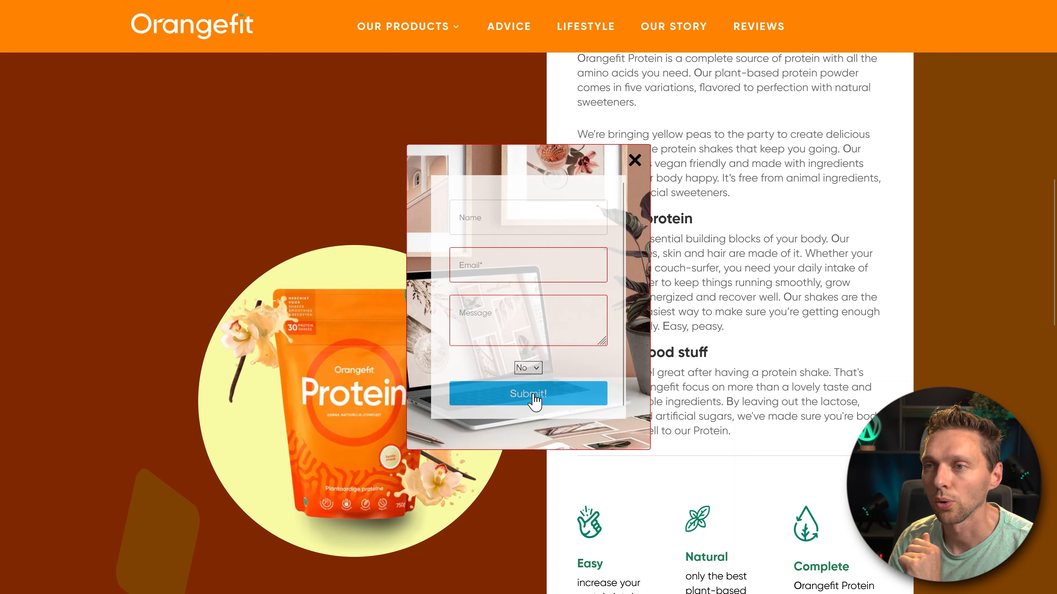
{"action": "left_click", "coordinate": [538, 397]}
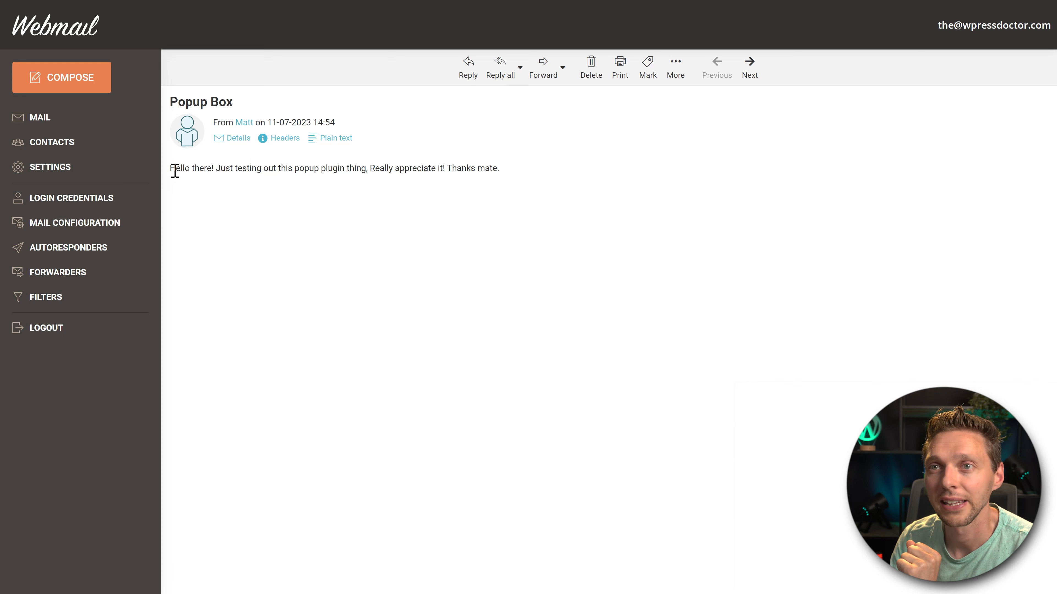
- Read the message sent through the contact form popup in the webmail inbox
{"action": "left_click_drag", "start_coordinate": [175, 168], "coordinate": [527, 166]}
{"action": "left_click", "coordinate": [527, 167]}
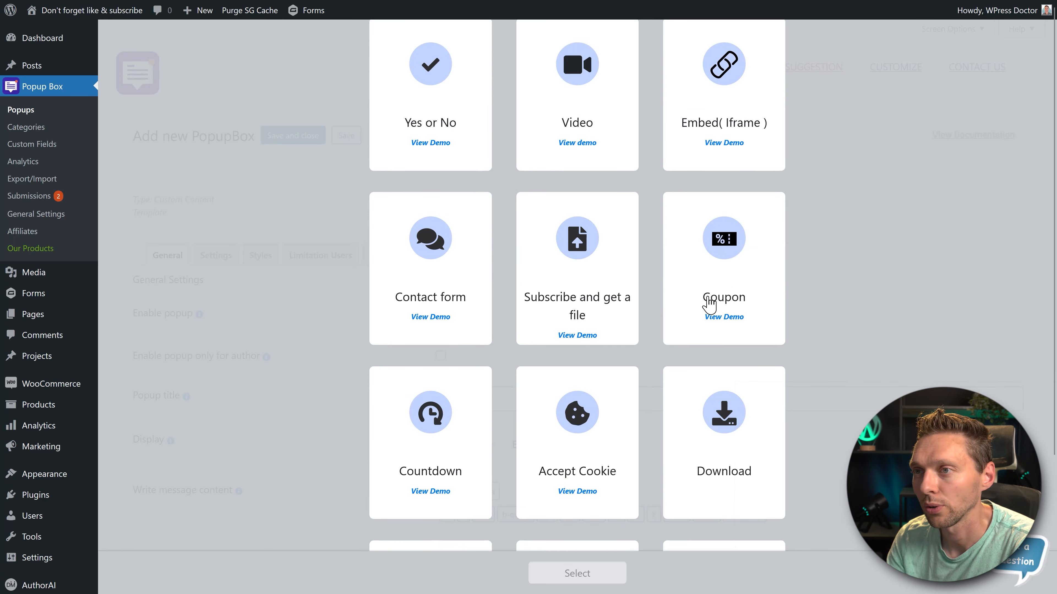
- Create a "Subscribe and get a file" popup with the Forest template, enable it and title it "Subscribe and get my PDF File"
{"action": "scroll", "coordinate": [709, 304], "scroll_direction": "down", "scroll_amount": 3}
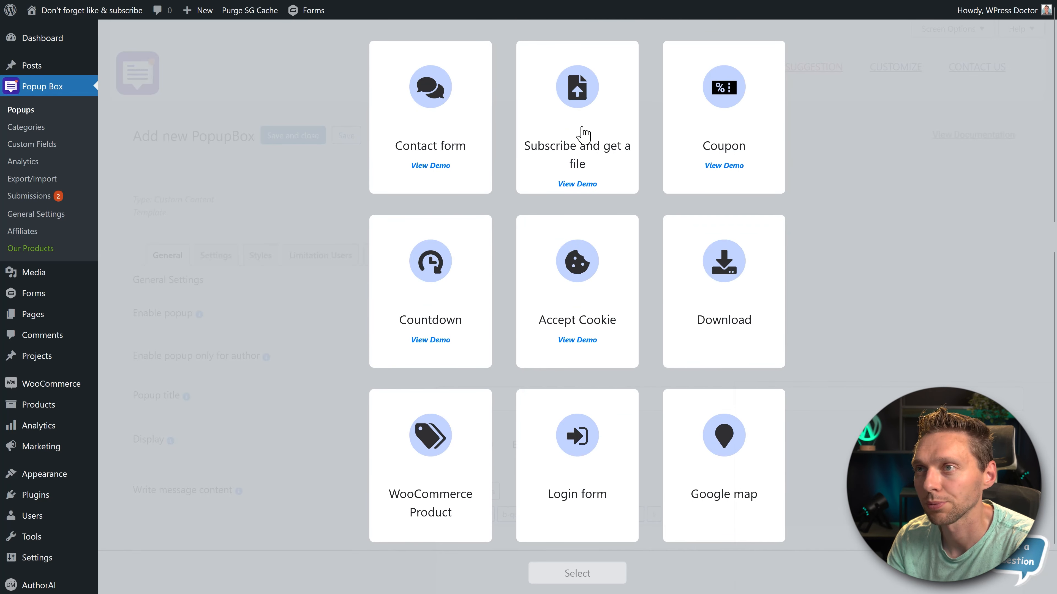
{"action": "left_click", "coordinate": [568, 113]}
{"action": "left_click", "coordinate": [572, 581]}
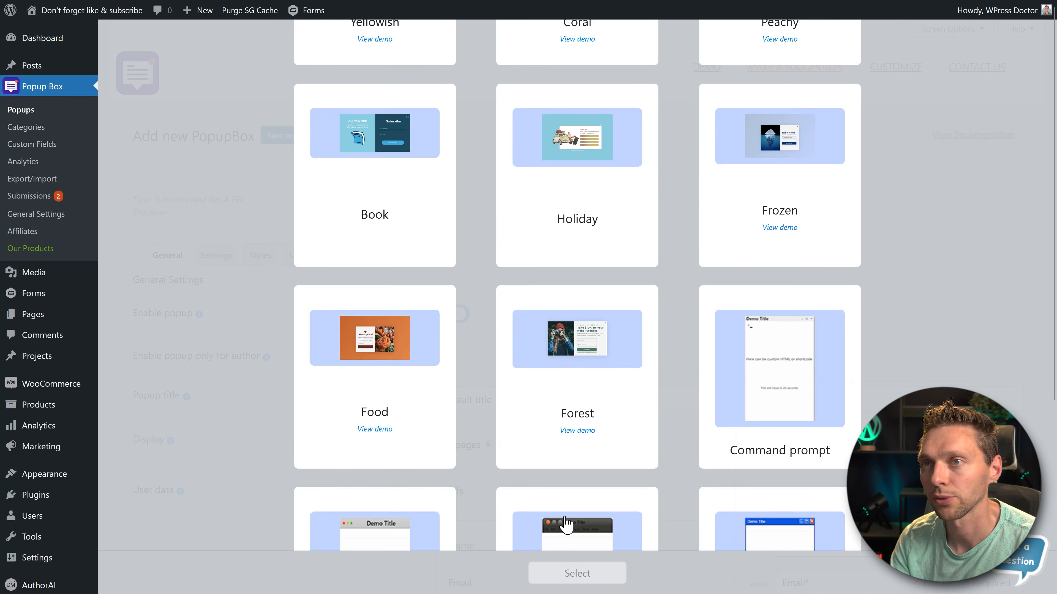
{"action": "scroll", "coordinate": [566, 524], "scroll_direction": "down", "scroll_amount": 3}
{"action": "left_click", "coordinate": [522, 212]}
{"action": "left_click", "coordinate": [561, 574]}
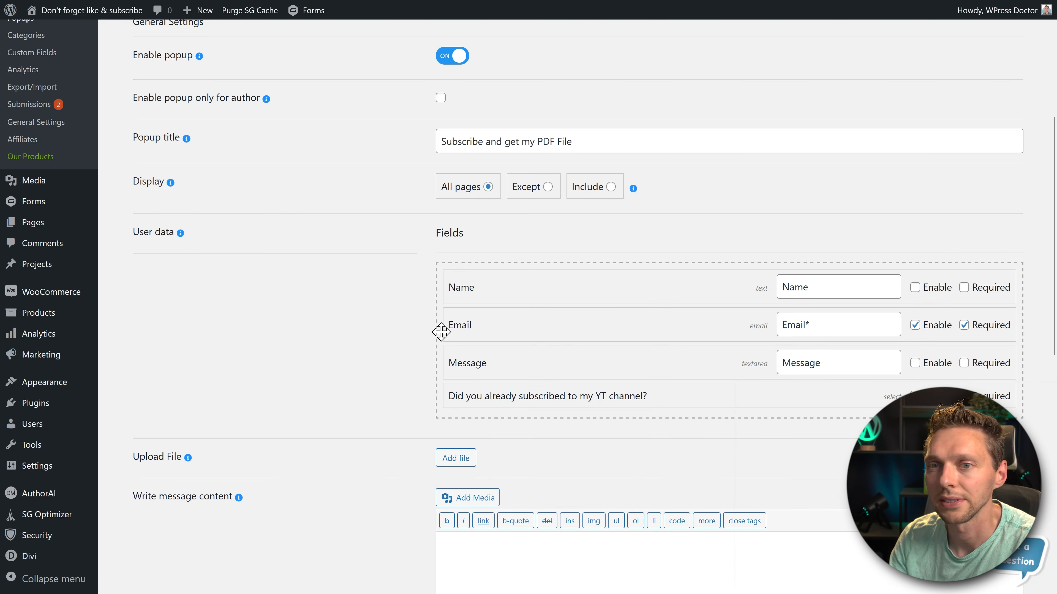
- Attach Hallelujah-sound-effect.mp3 and set the message content to "Thank you for requesting this amazing sound effect! I hope you will be blessed by it!"
{"action": "scroll", "coordinate": [367, 312], "scroll_direction": "down", "scroll_amount": 3}
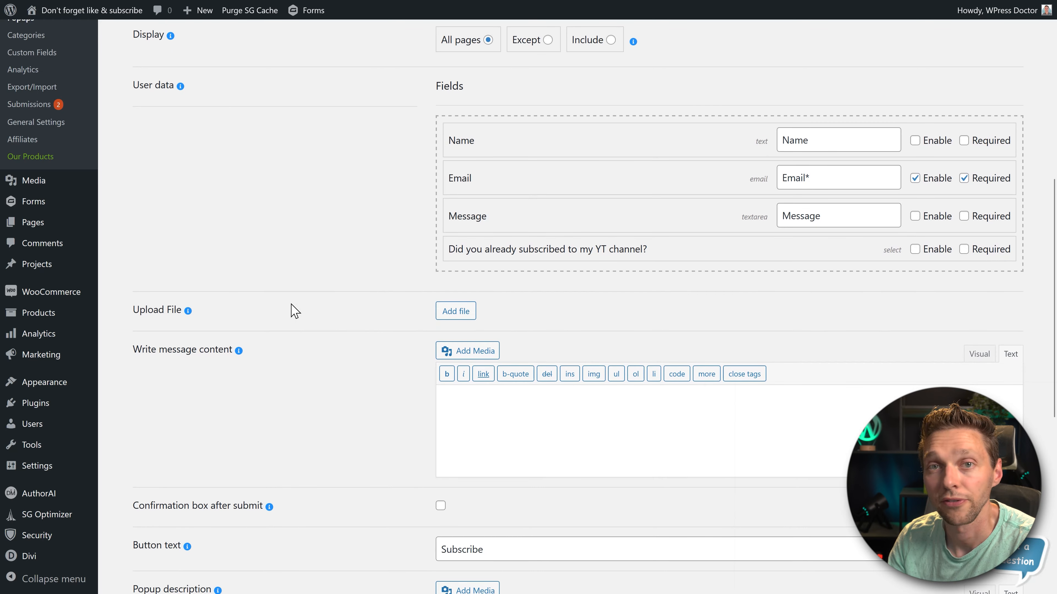
{"action": "left_click", "coordinate": [439, 315]}
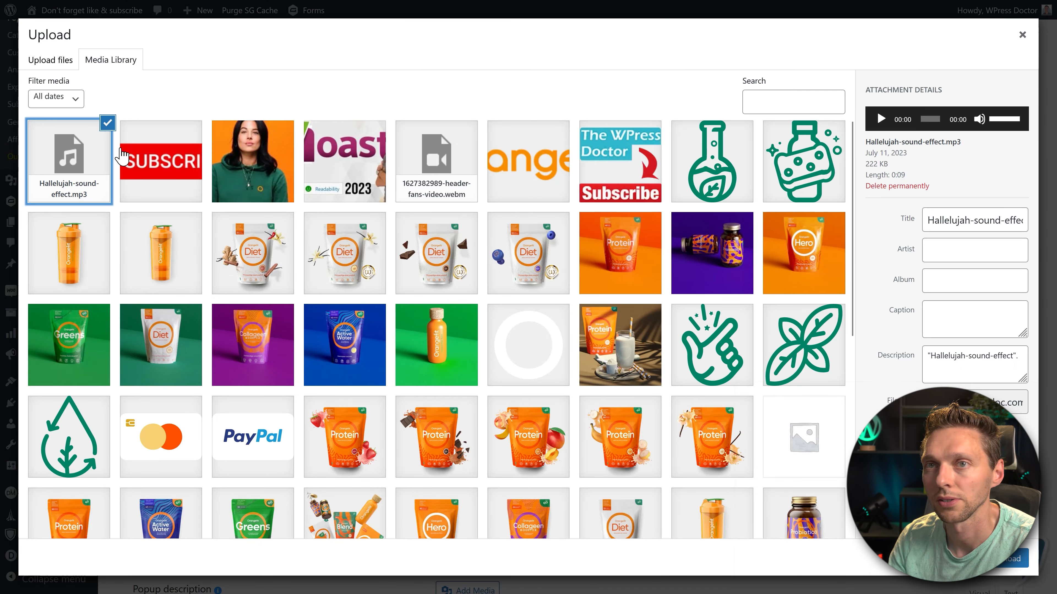
{"action": "left_click", "coordinate": [1021, 560]}
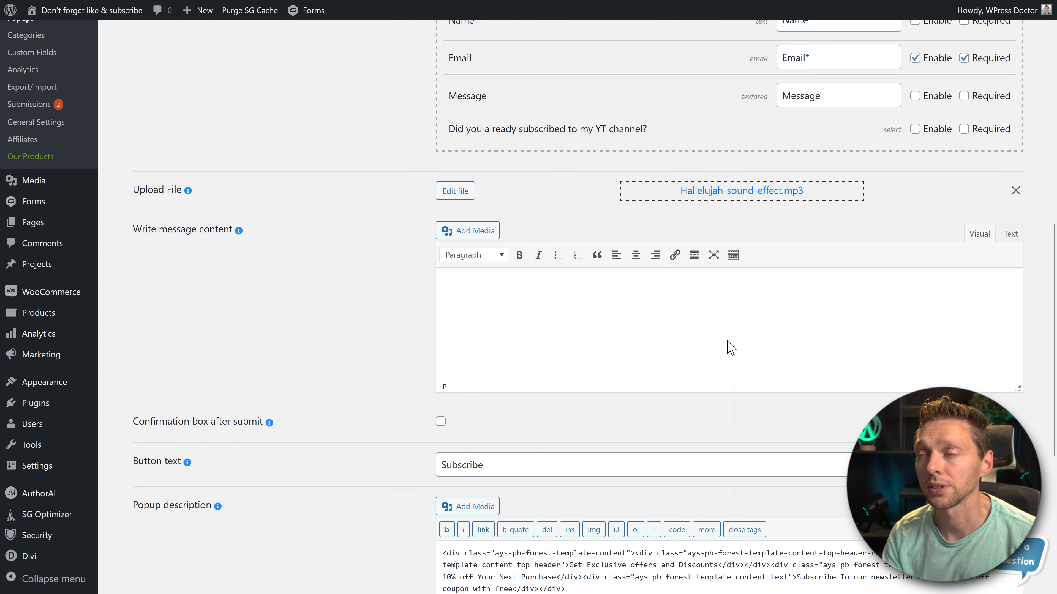
{"action": "type", "text": "Thank you for requesting this amazing sound effect! I hope you will be blessed by it!"}
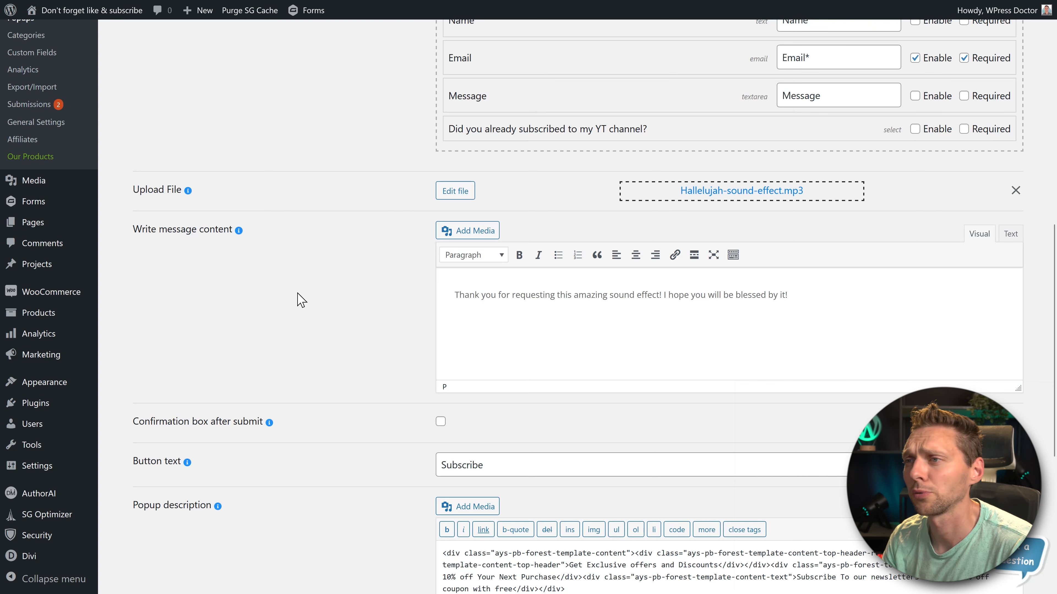
- Enable the confirmation box after submit and set the popup's button text to "Subscribe to the channel"
{"action": "middle_click", "coordinate": [366, 260]}
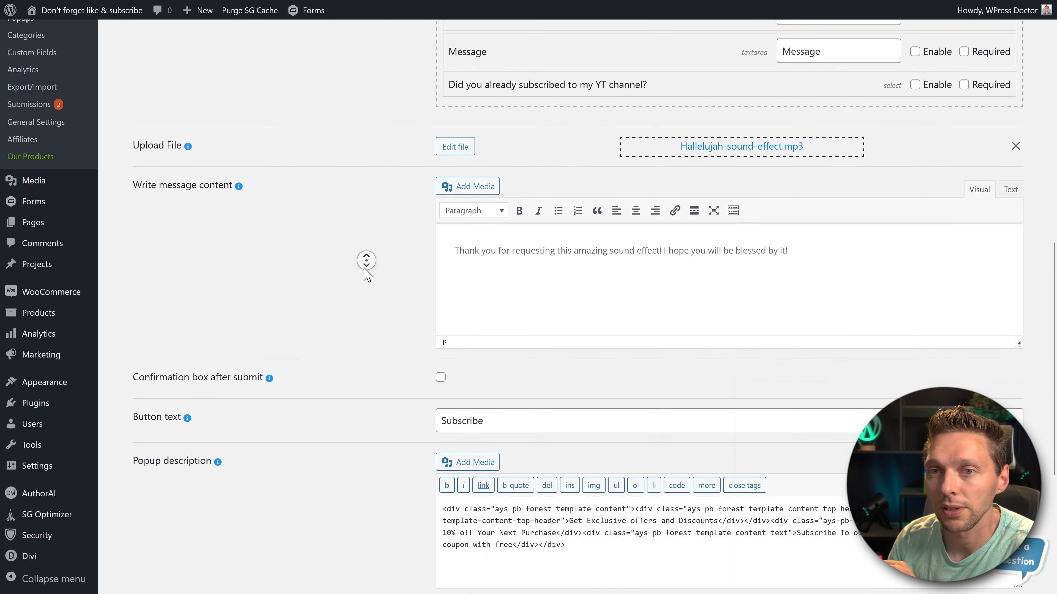
{"action": "middle_click", "coordinate": [364, 269]}
{"action": "mouse_move", "coordinate": [270, 293]}
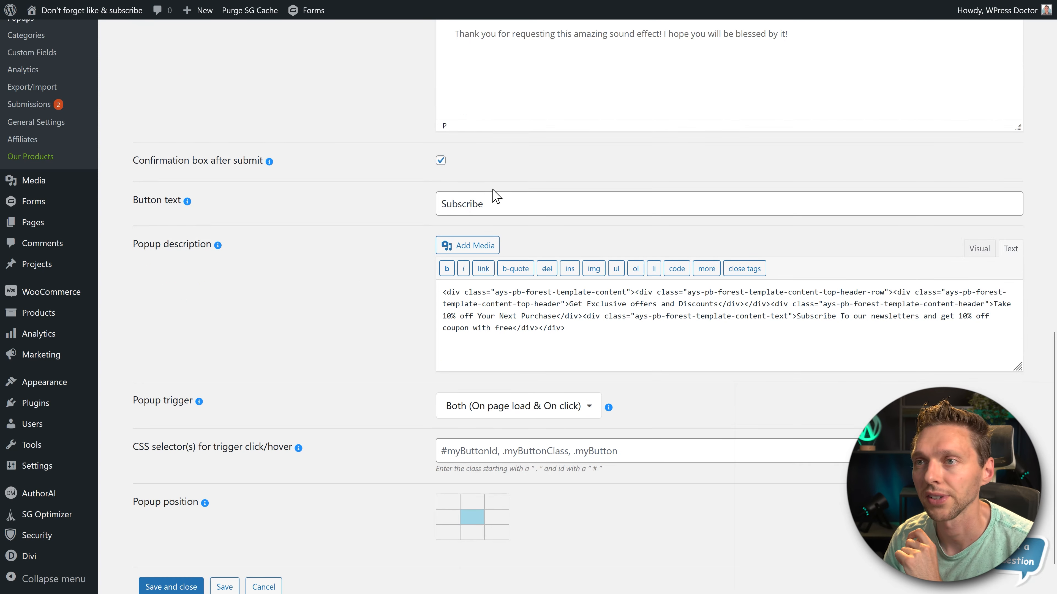
{"action": "double_click", "coordinate": [534, 207]}
{"action": "left_click", "coordinate": [533, 209]}
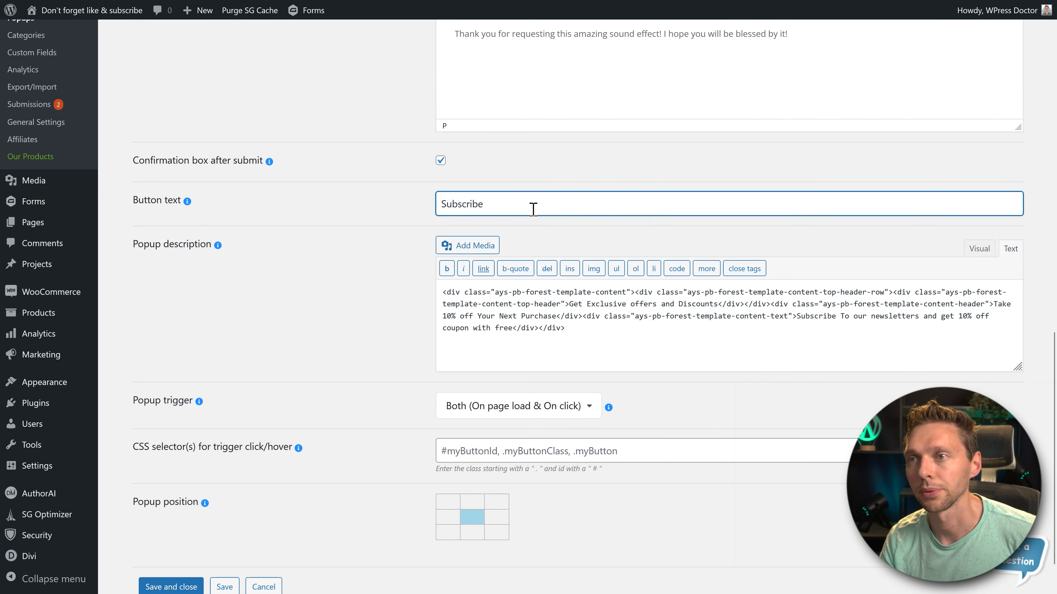
{"action": "type", "text": "to the channel"}
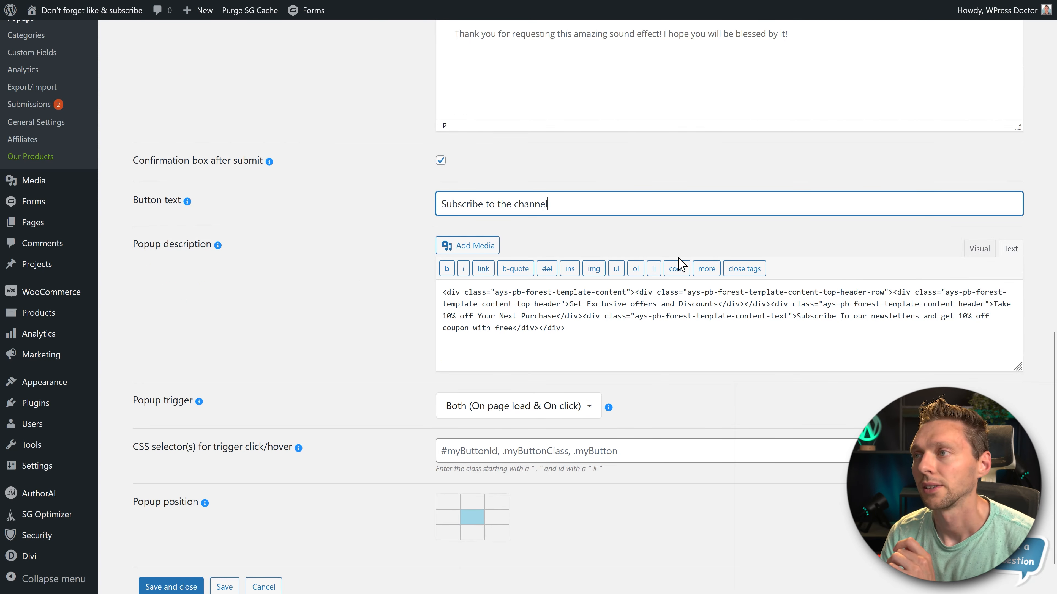
- Show the popup description in the visual editor and choose a popup trigger that opens on page load
{"action": "left_click", "coordinate": [977, 248]}
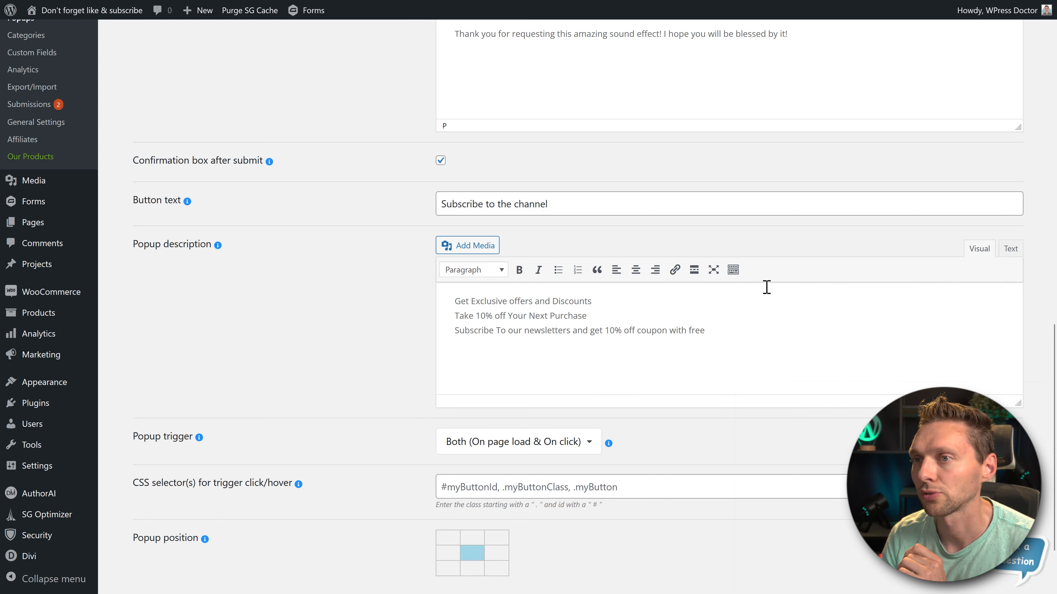
{"action": "left_click", "coordinate": [633, 307]}
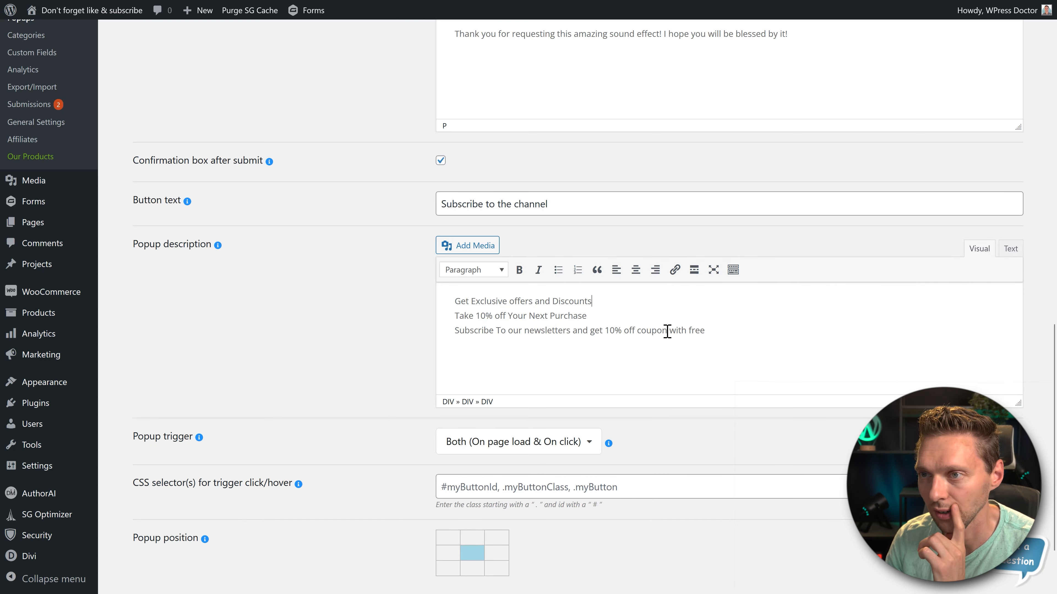
{"action": "left_click", "coordinate": [495, 443]}
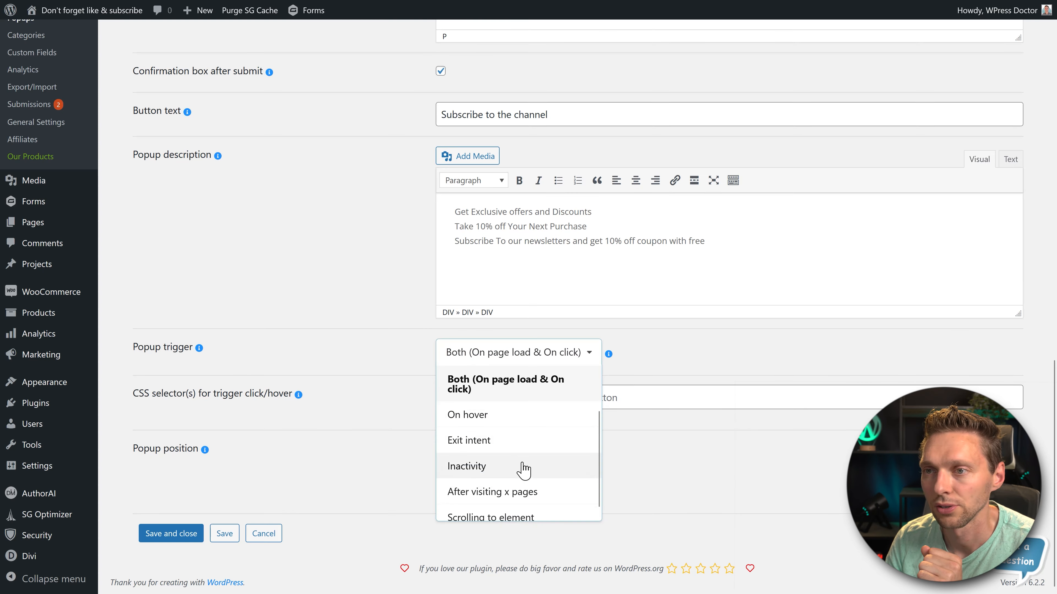
{"action": "left_click", "coordinate": [503, 380]}
- Set the file popup's open delay to 5000 milliseconds in its settings
{"action": "left_click", "coordinate": [215, 274]}
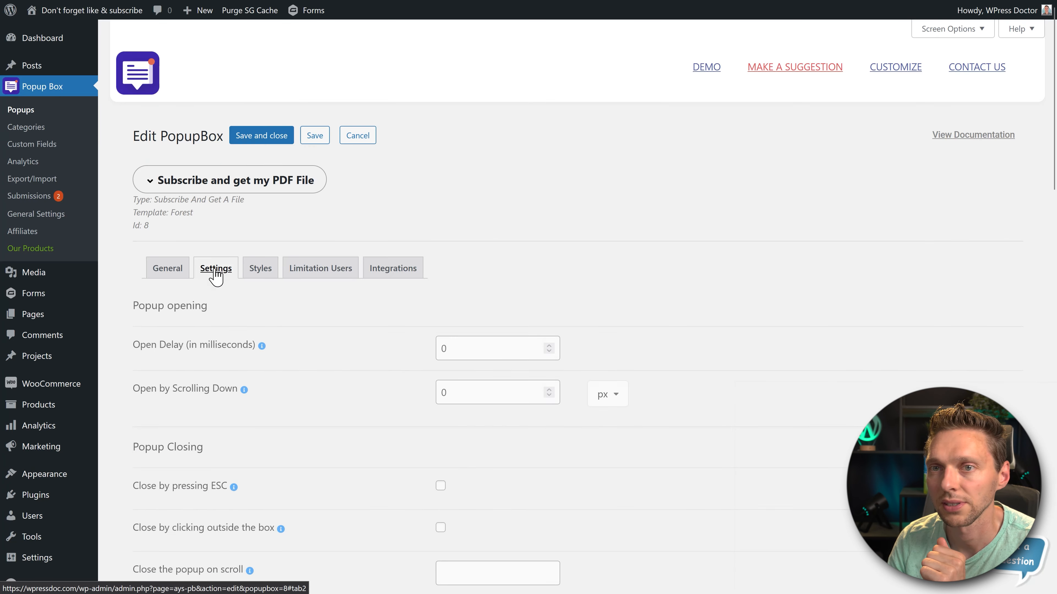
{"action": "scroll", "coordinate": [211, 322], "scroll_direction": "down", "scroll_amount": 3}
{"action": "left_click", "coordinate": [453, 152]}
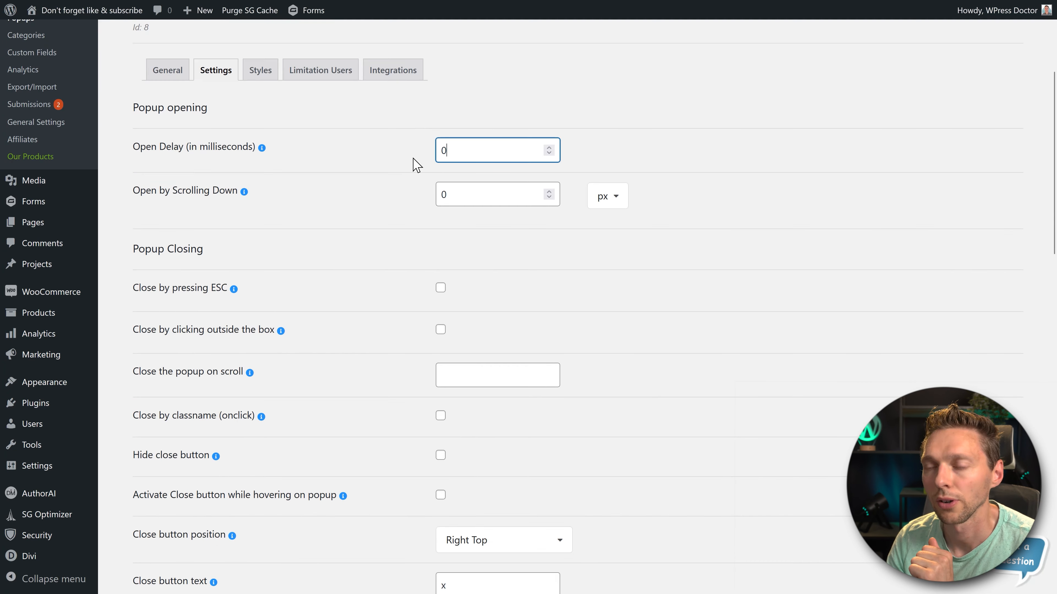
{"action": "left_click", "coordinate": [360, 161]}
- Enable the popup closing options "Close by pressing ESC" and "Close by clicking outside the box"
{"action": "middle_click", "coordinate": [354, 203]}
{"action": "middle_click", "coordinate": [356, 213]}
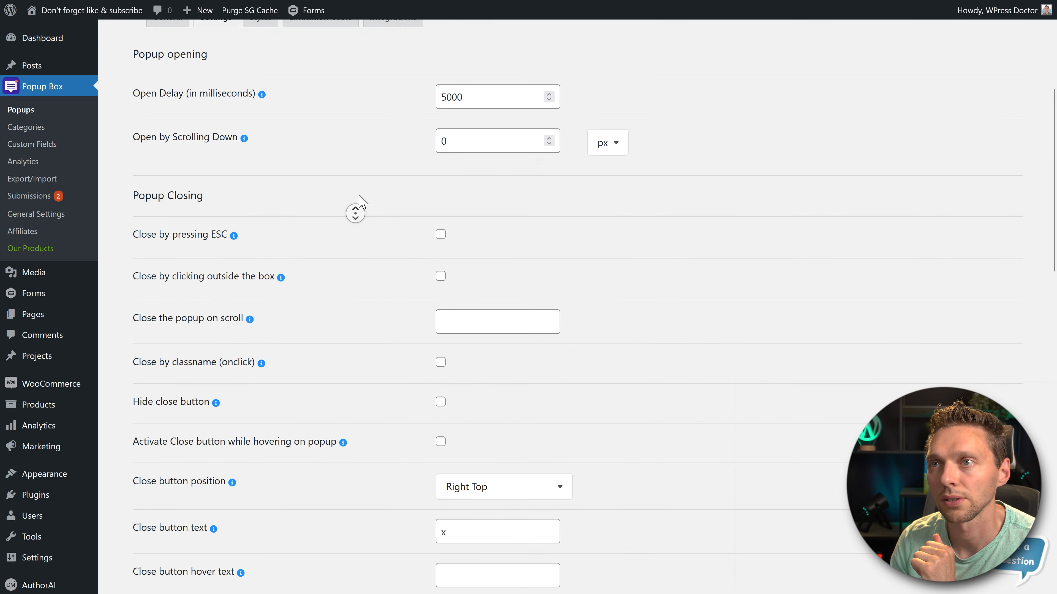
{"action": "left_click", "coordinate": [397, 225]}
{"action": "left_click", "coordinate": [440, 261]}
{"action": "left_click", "coordinate": [441, 302]}
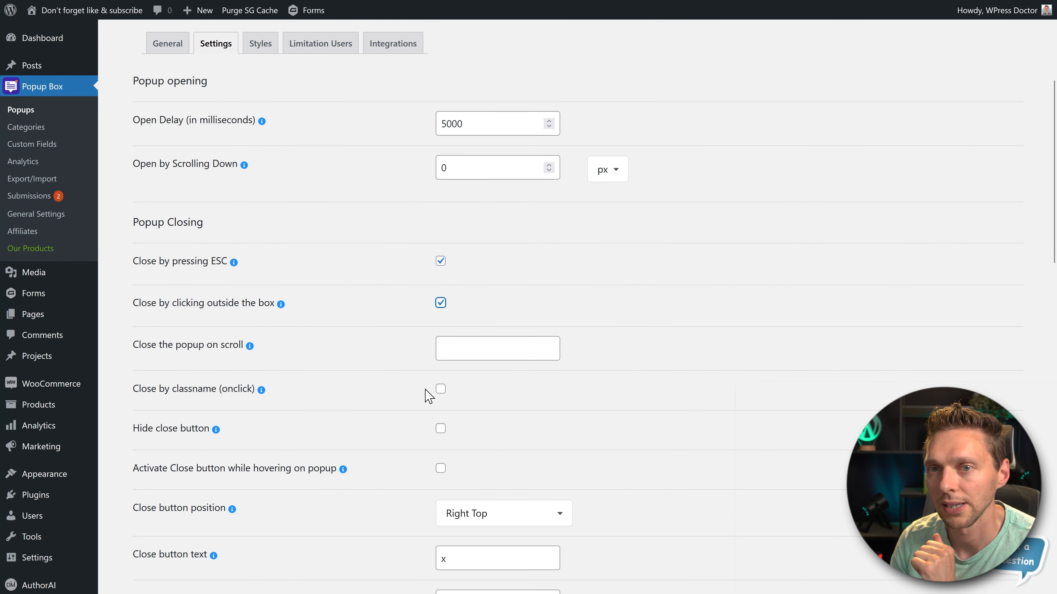
- Disable automatic closing of the popup by setting its autoclose delay to 0 seconds
{"action": "scroll", "coordinate": [443, 425], "scroll_direction": "down", "scroll_amount": 2}
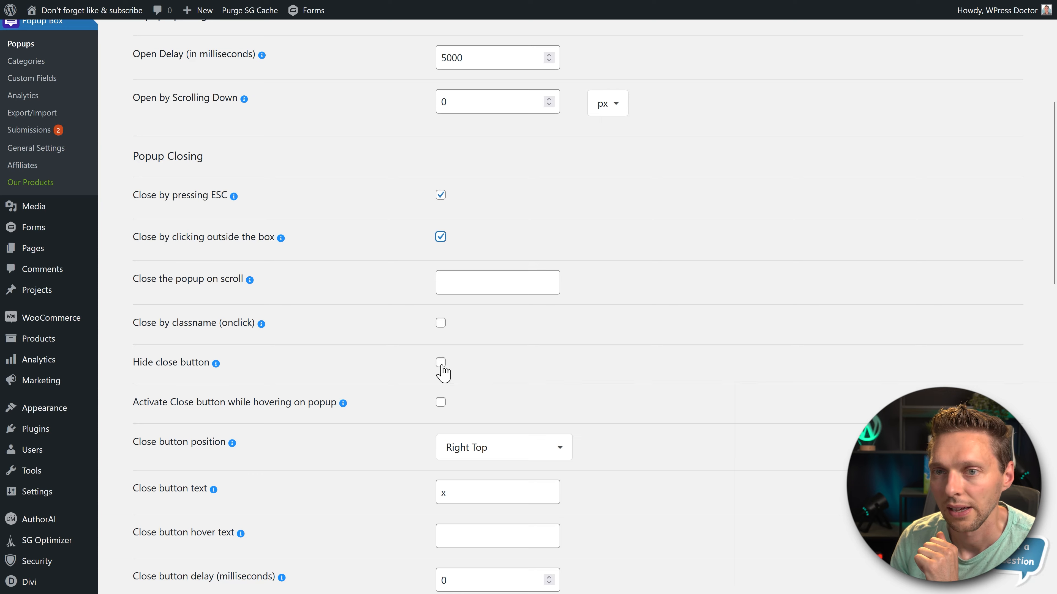
{"action": "scroll", "coordinate": [432, 368], "scroll_direction": "down", "scroll_amount": 1}
{"action": "middle_click", "coordinate": [421, 356]}
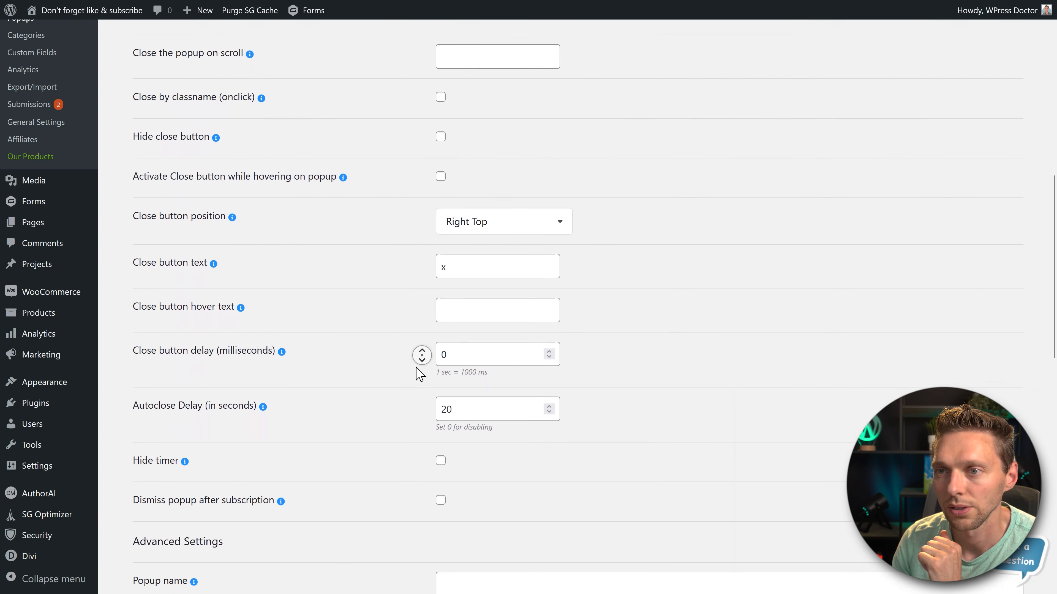
{"action": "left_click", "coordinate": [448, 377]}
{"action": "key", "text": "BackSpace"}
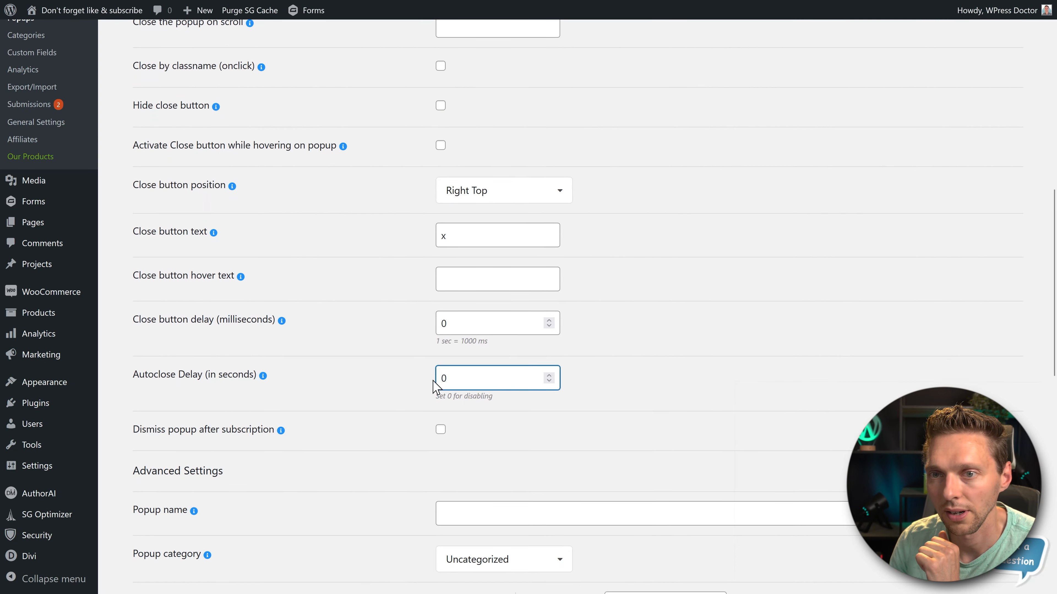
- Enable the blurred overlay in the popup's advanced settings
{"action": "middle_click", "coordinate": [410, 391]}
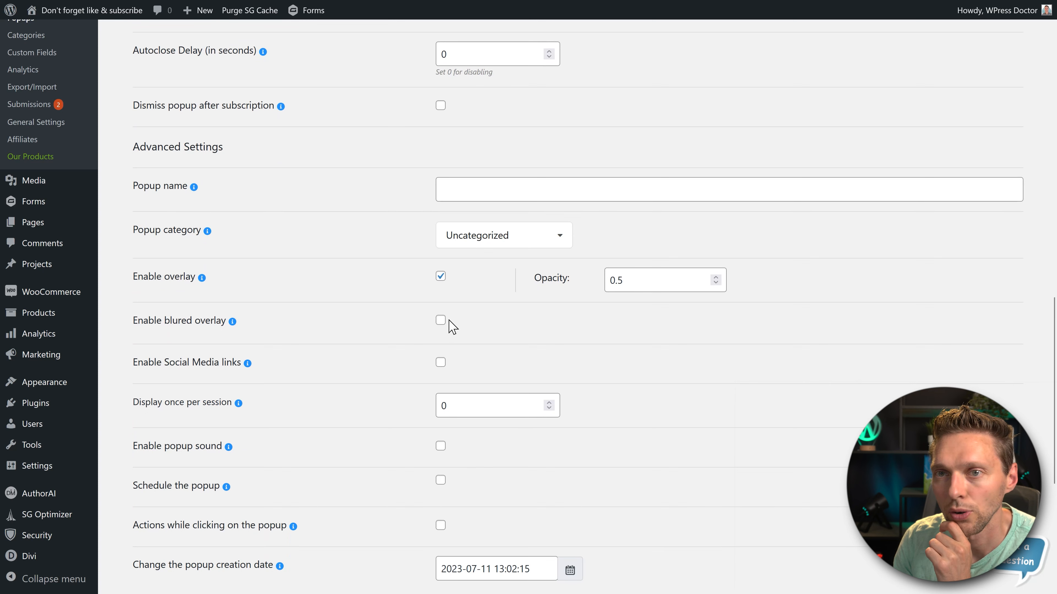
{"action": "left_click", "coordinate": [440, 321]}
{"action": "middle_click", "coordinate": [381, 338]}
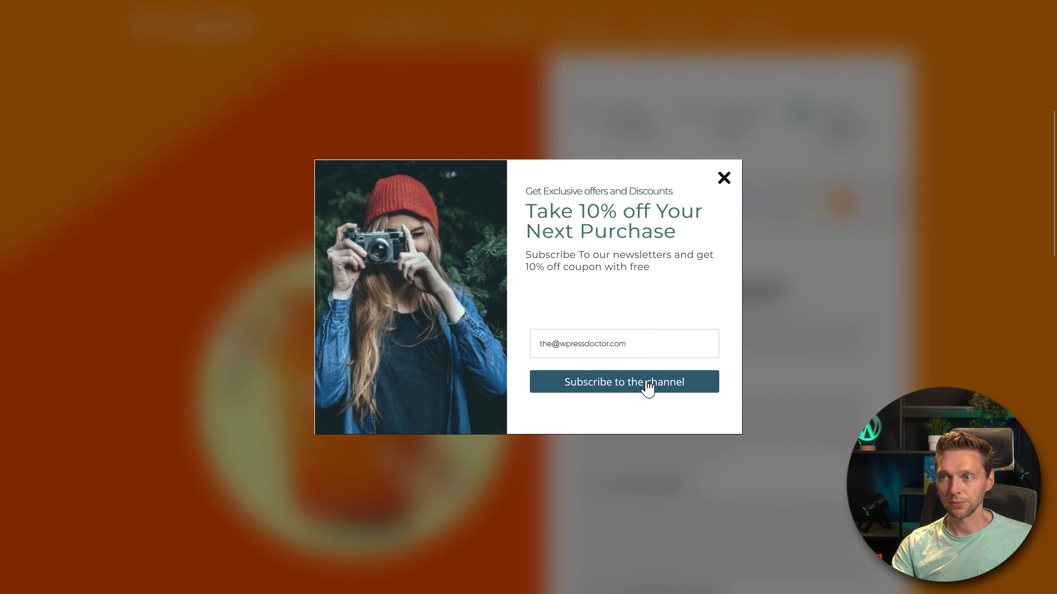
- Subscribe through the file popup with an e-mail address and check the received webmail message for the Hallelujah-sound-effect.mp3 attachment
{"action": "left_click", "coordinate": [648, 388]}
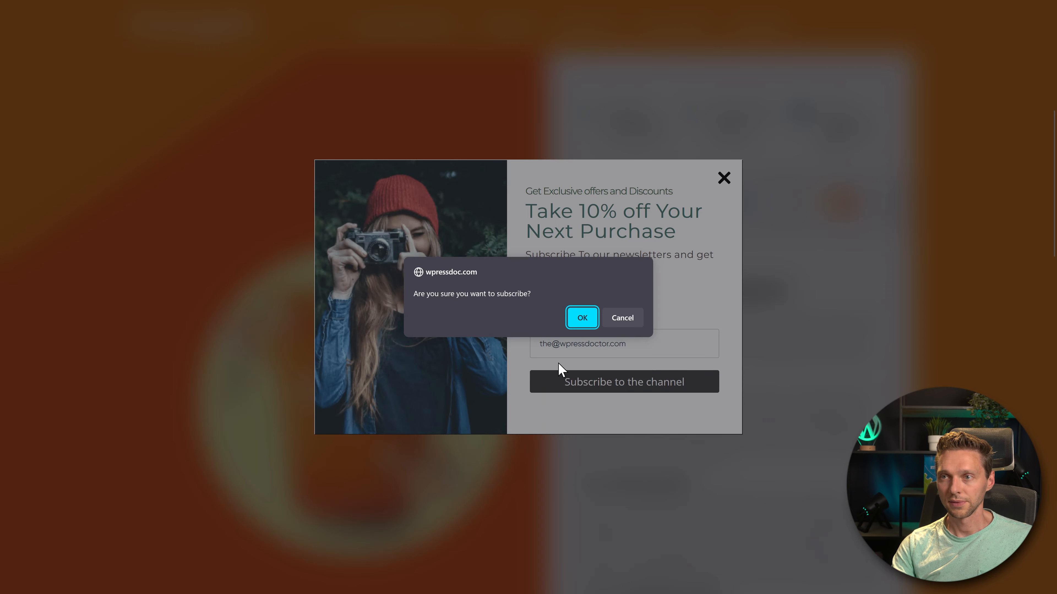
{"action": "left_click", "coordinate": [582, 317]}
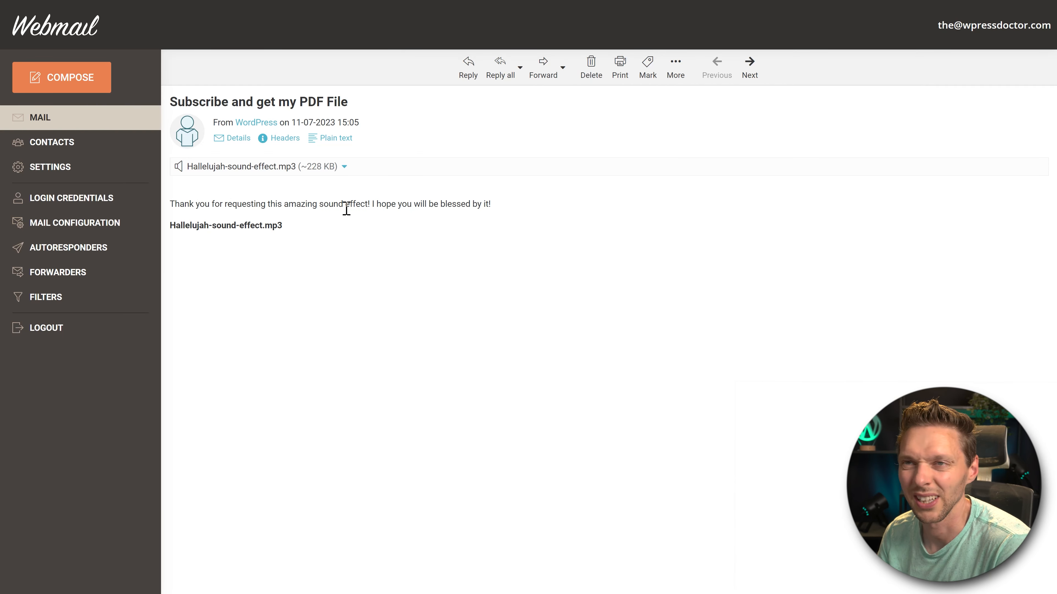
{"action": "left_click_drag", "start_coordinate": [389, 170], "coordinate": [178, 166]}
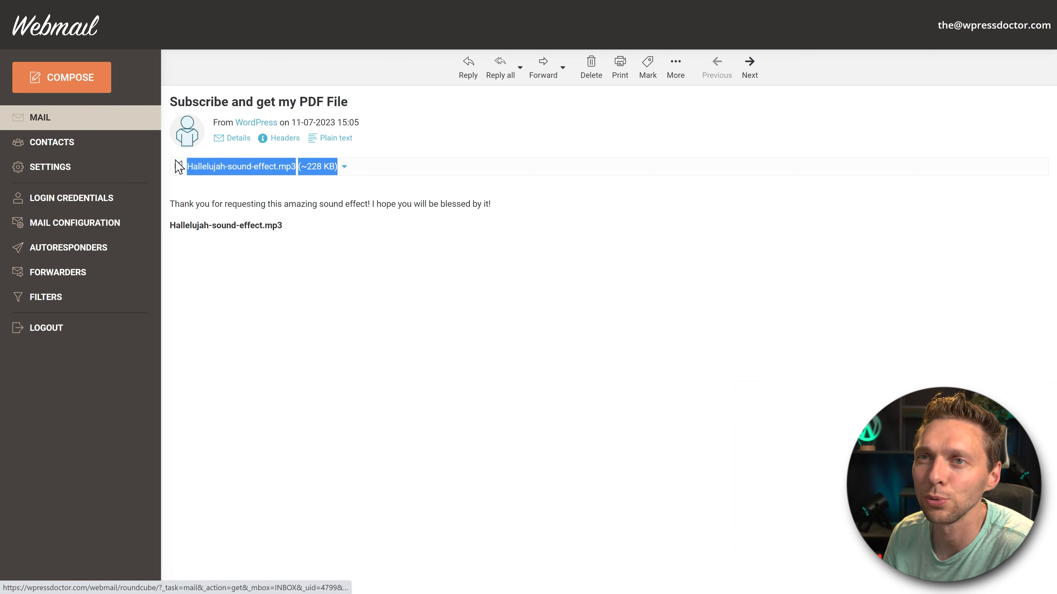
{"action": "left_click", "coordinate": [254, 206]}
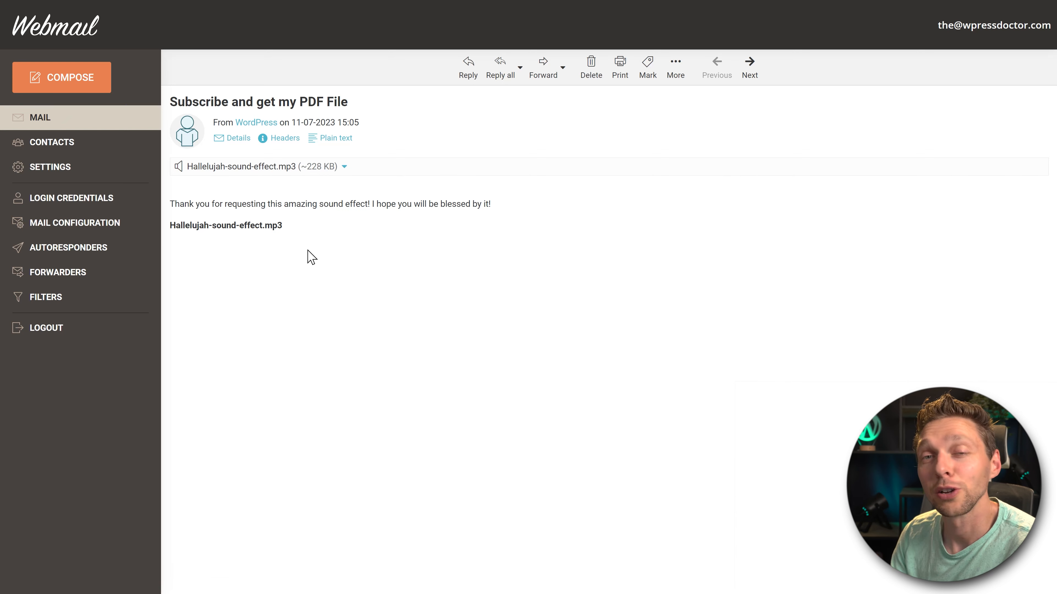
{"action": "left_click", "coordinate": [344, 167]}
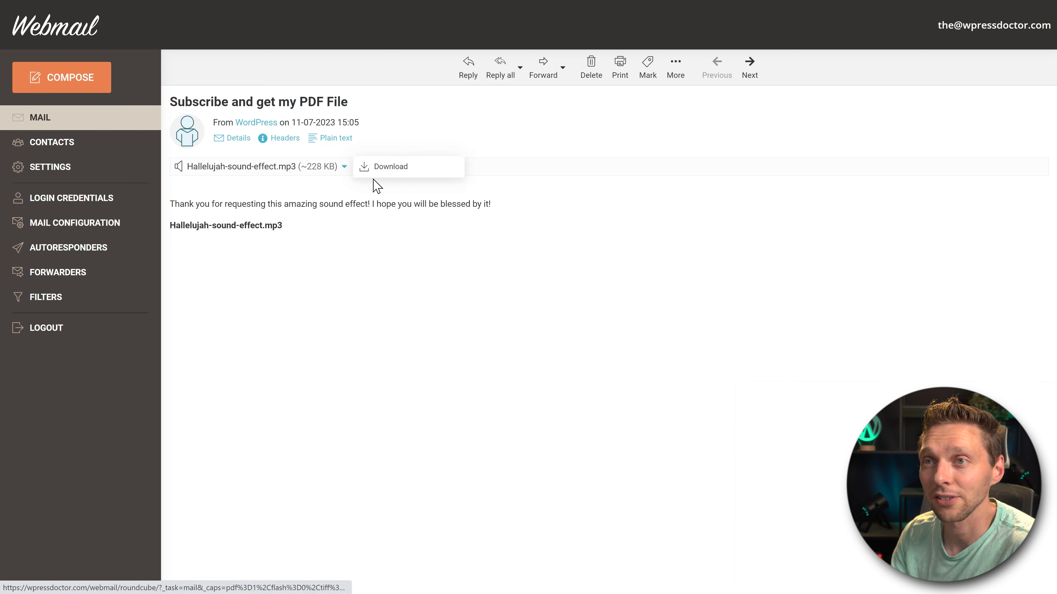
{"action": "left_click", "coordinate": [389, 227]}
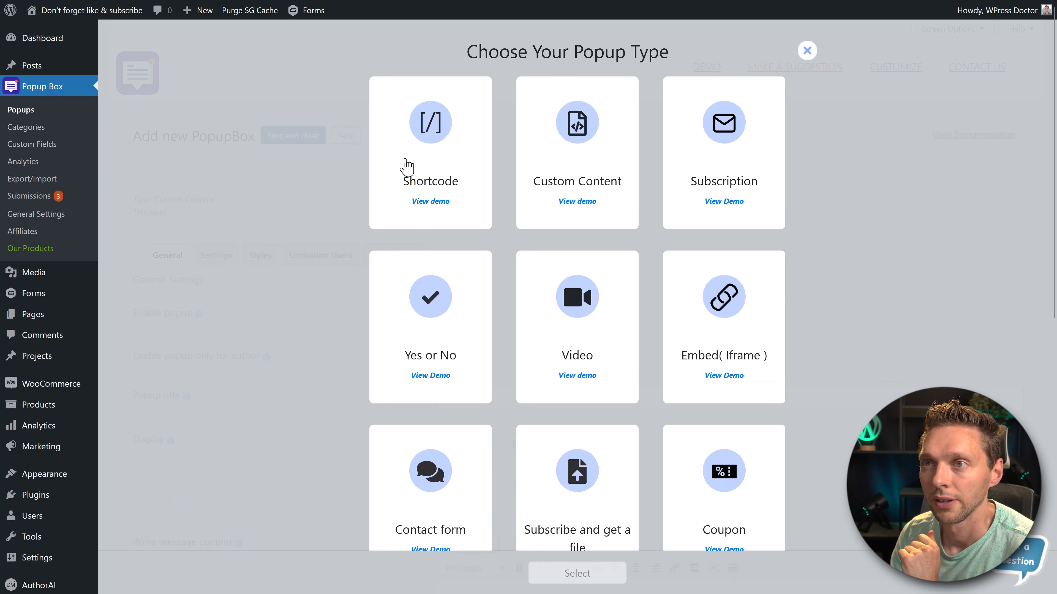
- Start a new popup of the Coupon type using the Default template
{"action": "middle_click", "coordinate": [856, 269]}
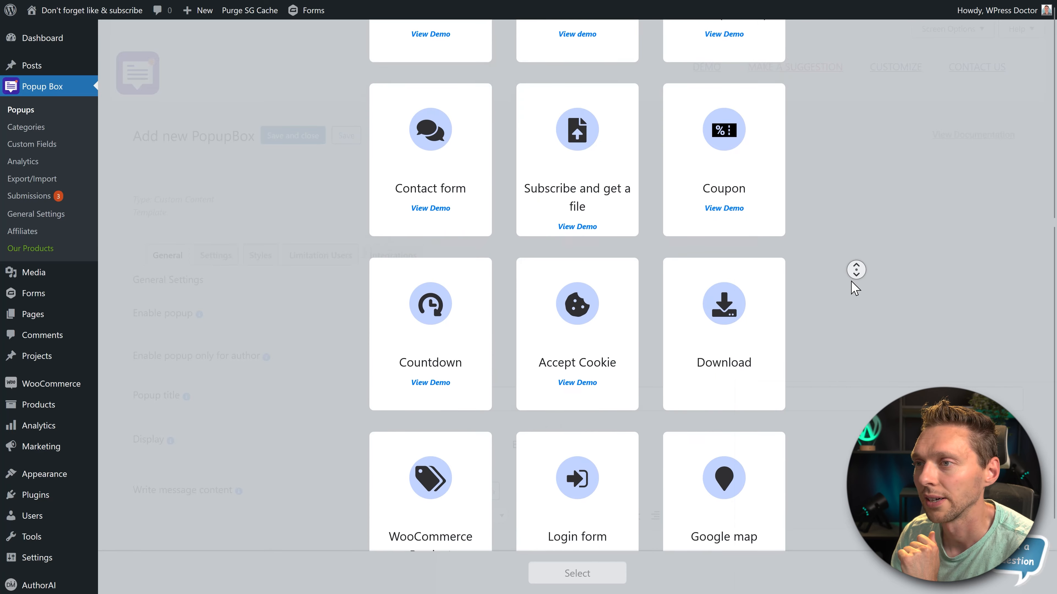
{"action": "left_click", "coordinate": [583, 574]}
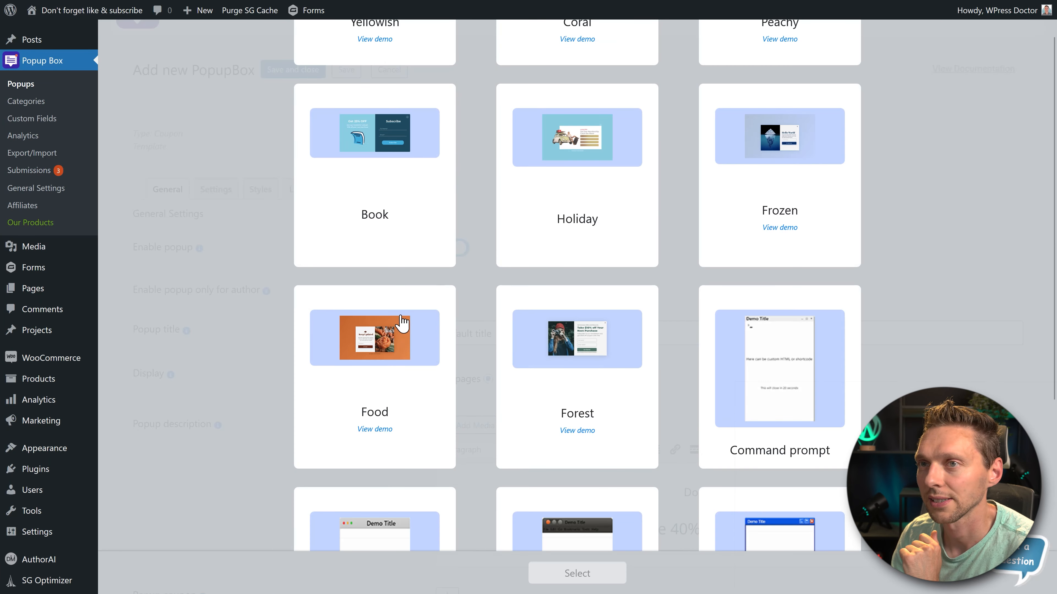
{"action": "scroll", "coordinate": [416, 291], "scroll_direction": "up", "scroll_amount": 8}
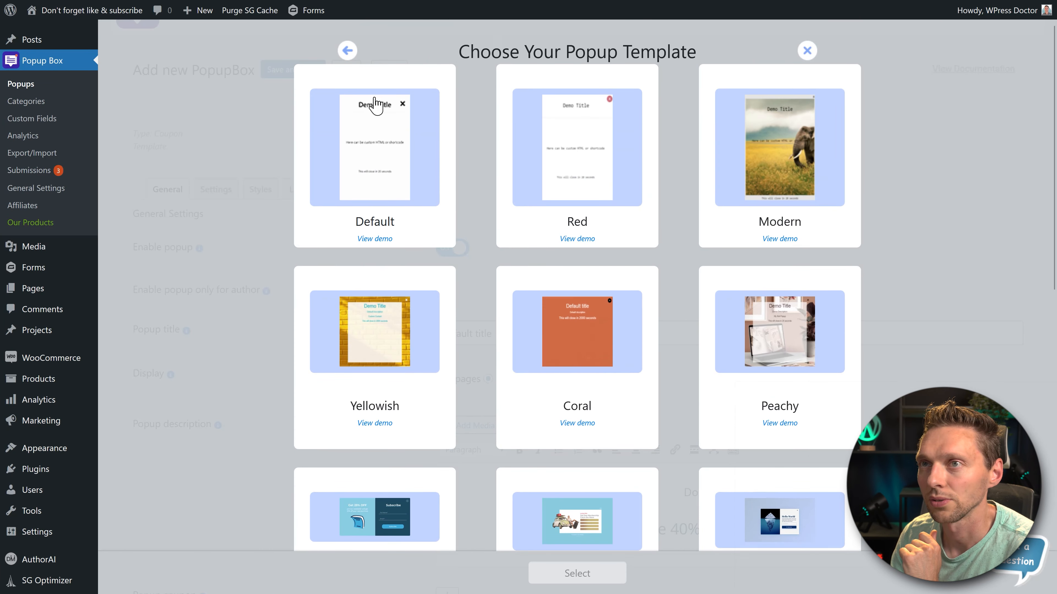
{"action": "left_click", "coordinate": [444, 255]}
{"action": "left_click", "coordinate": [587, 576]}
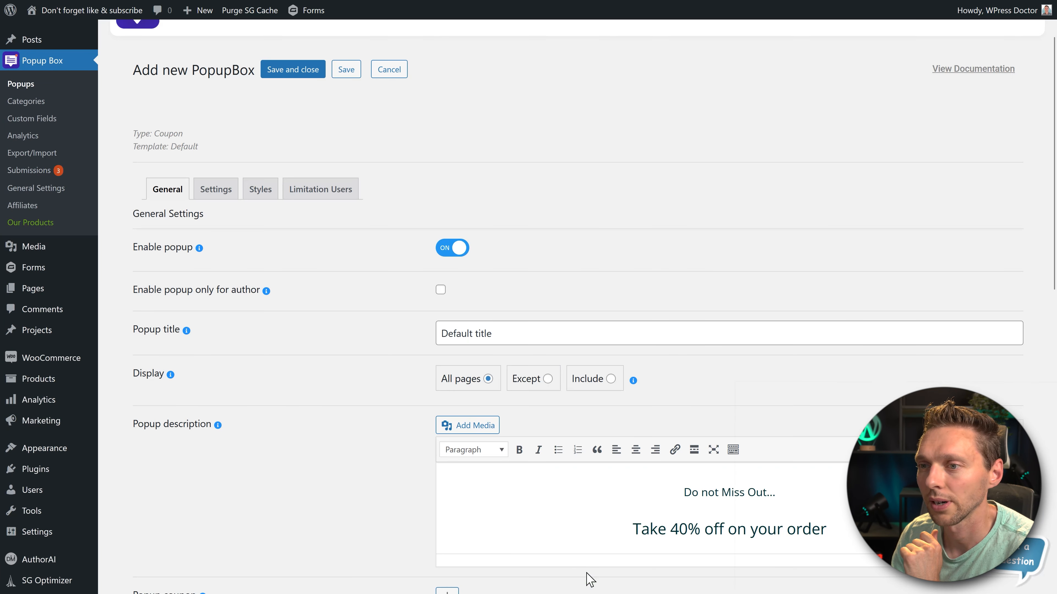
- Download the example coupon file pb-coupon-data-example.csv and open it in Excel to examine the Coupon Data column
{"action": "middle_click", "coordinate": [486, 137]}
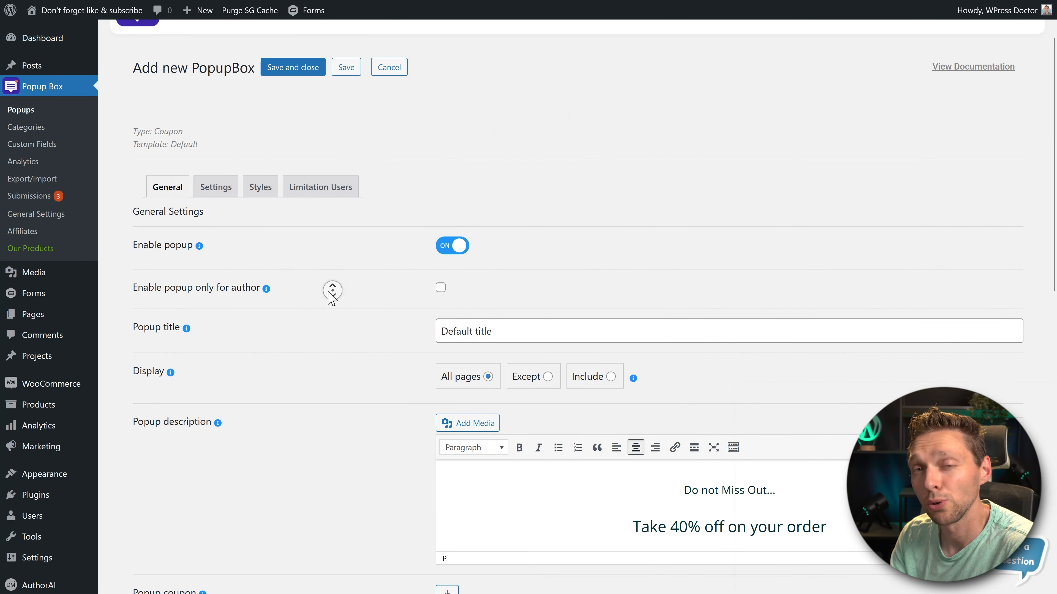
{"action": "middle_click", "coordinate": [328, 306]}
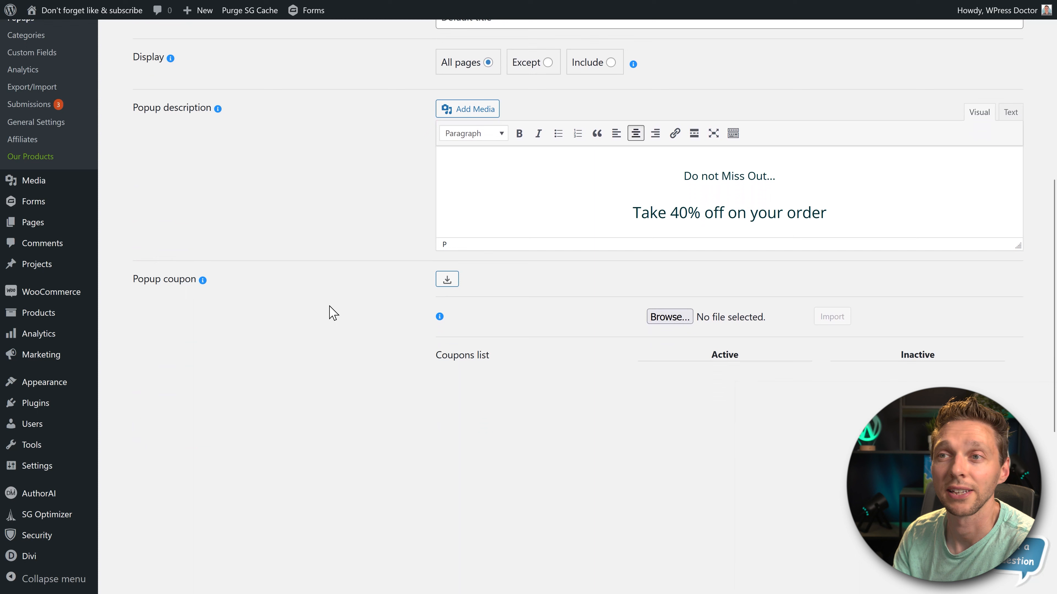
{"action": "left_click", "coordinate": [447, 280]}
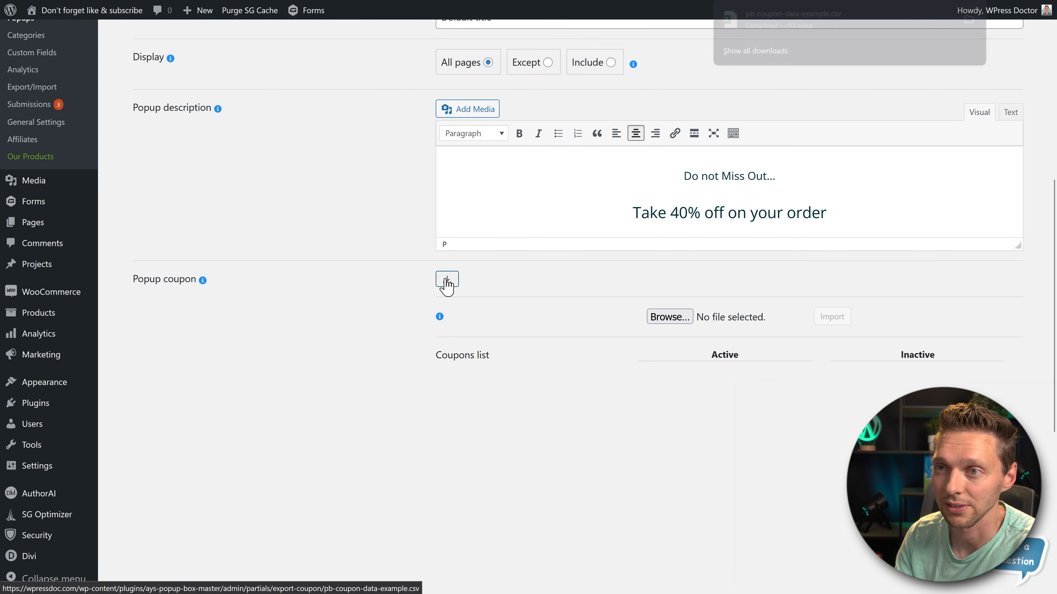
{"action": "left_click", "coordinate": [779, 24]}
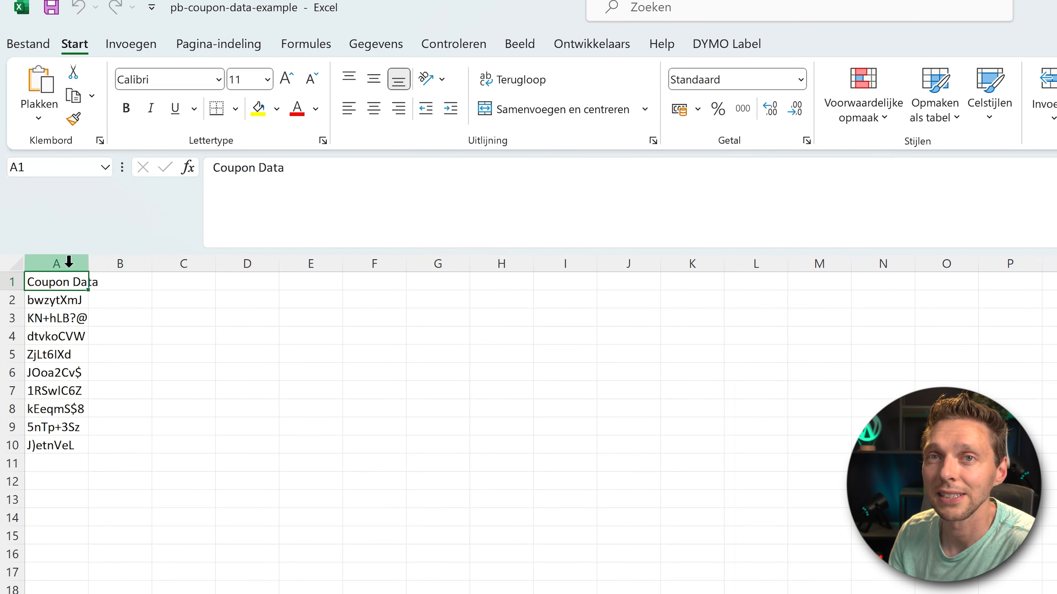
{"action": "left_click", "coordinate": [56, 264]}
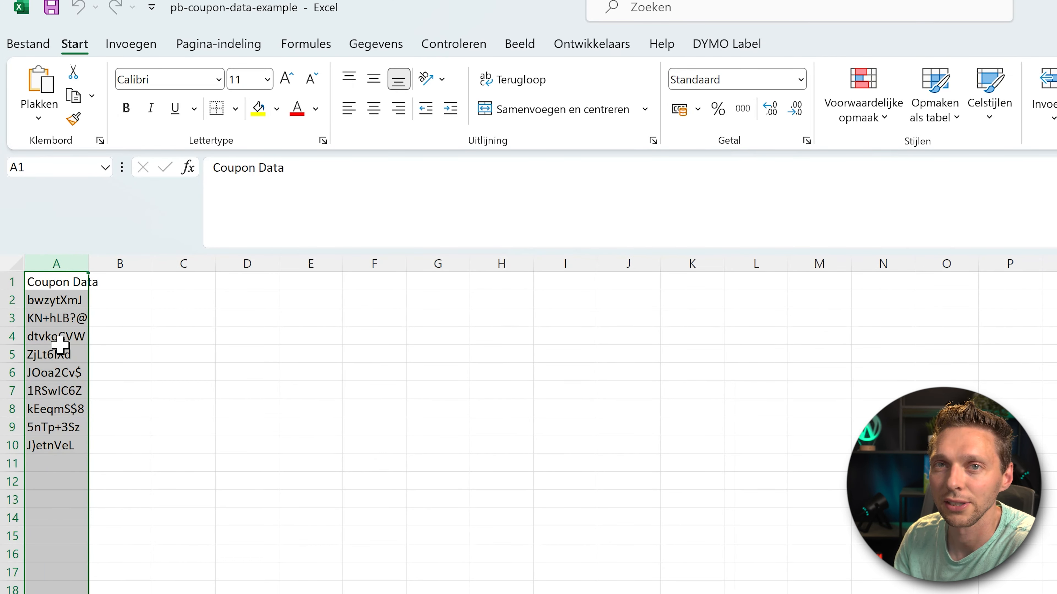
{"action": "left_click", "coordinate": [385, 224]}
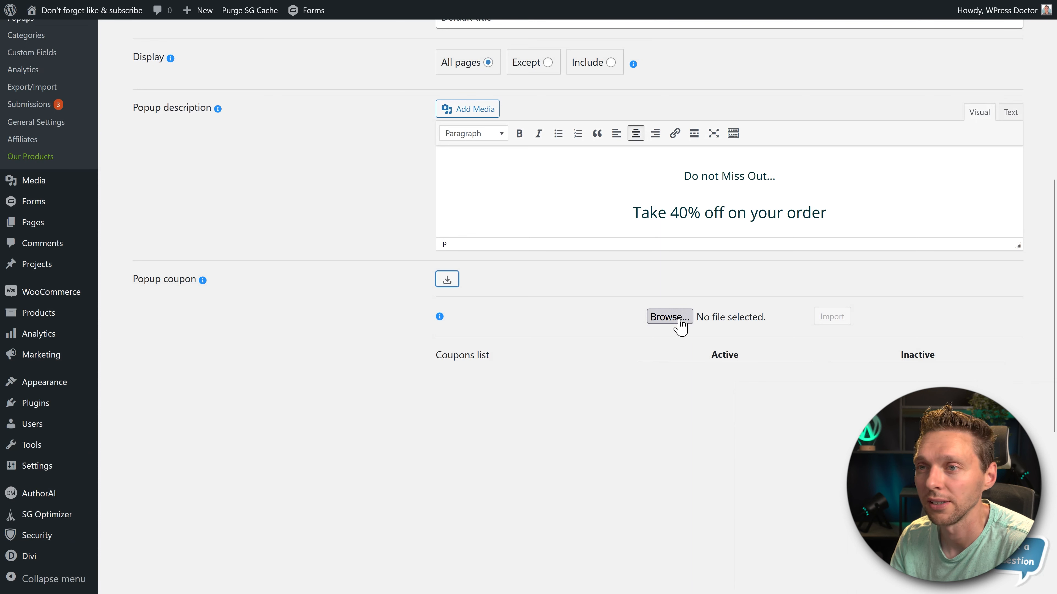
- Import the coupon codes from pb-coupon-data-example.csv into the popup's coupons list and review the active codes
{"action": "left_click", "coordinate": [677, 321]}
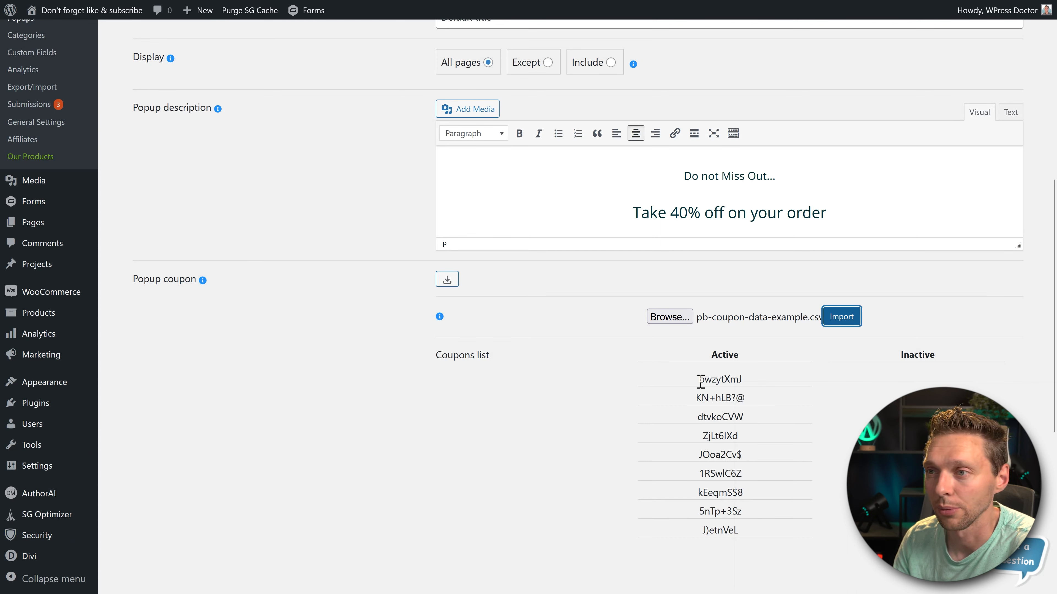
{"action": "left_click_drag", "start_coordinate": [700, 381], "coordinate": [764, 533]}
{"action": "left_click", "coordinate": [766, 540]}
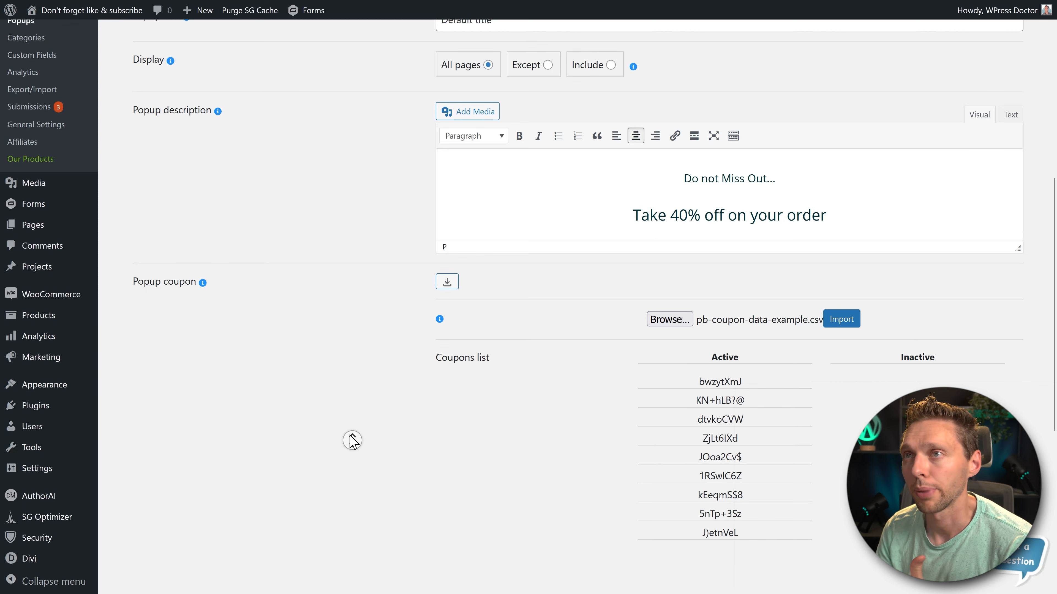
- Title the popup "Coupon popups" and trigger it after 4 seconds of inactivity
{"action": "scroll", "coordinate": [351, 443], "scroll_direction": "up", "scroll_amount": 4}
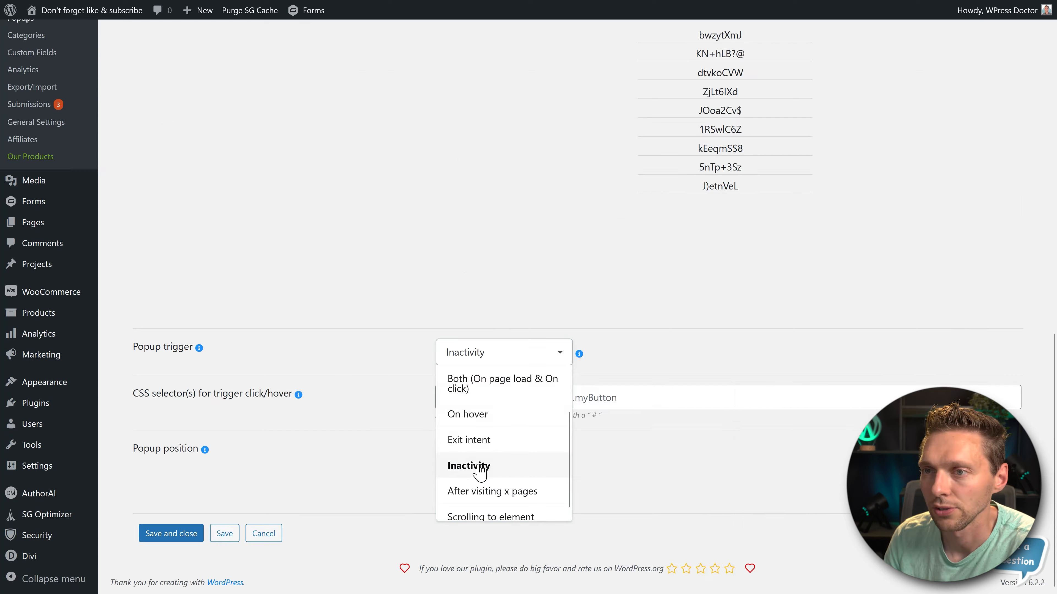
{"action": "left_click", "coordinate": [478, 402]}
{"action": "left_click", "coordinate": [439, 399]}
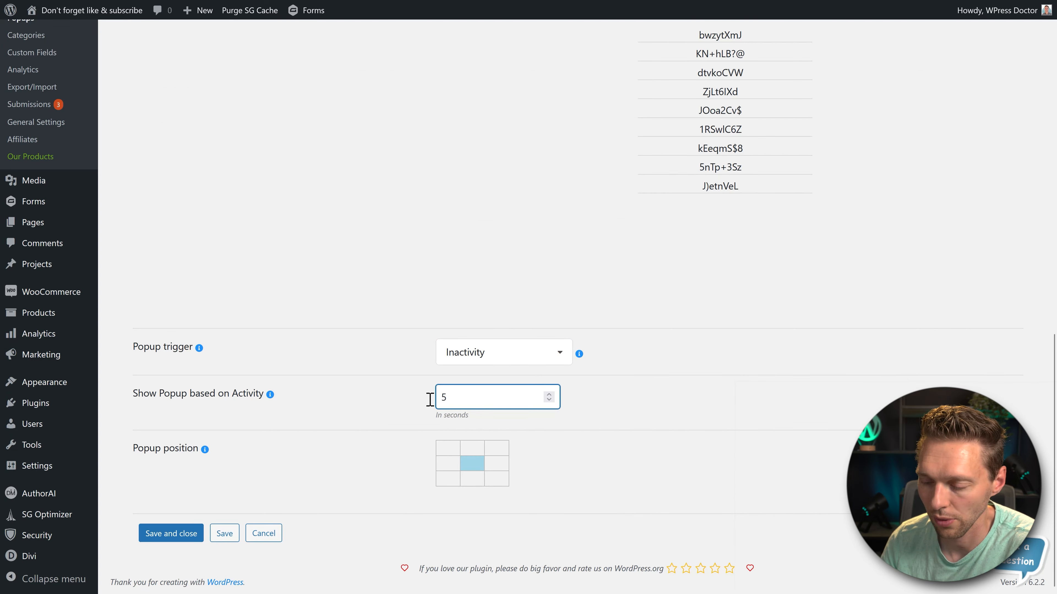
{"action": "type", "text": "4"}
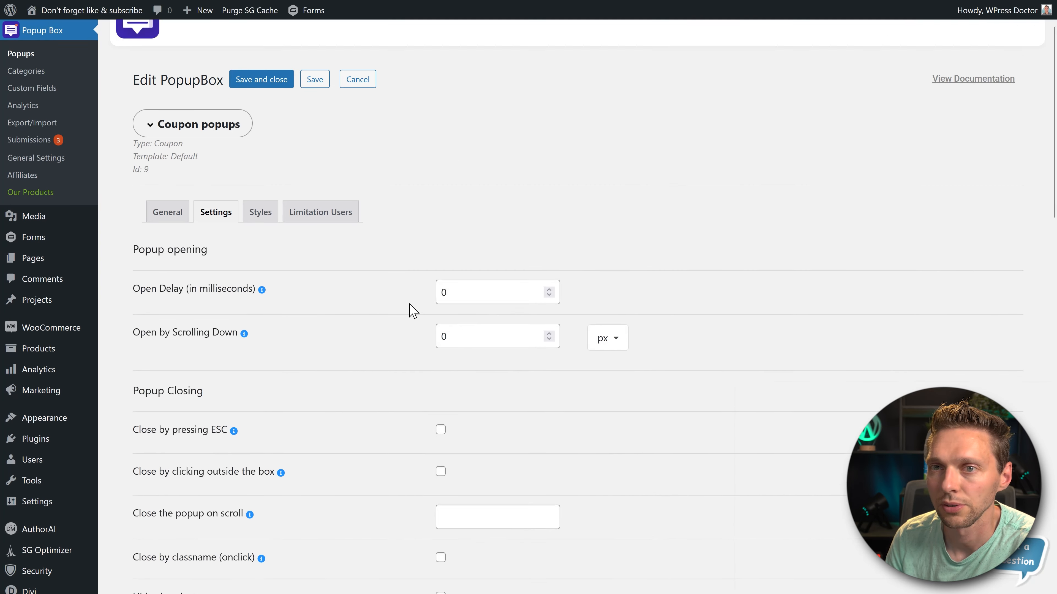
- Disable automatic closing of the coupon popup by setting its autoclose delay to 0 seconds
{"action": "scroll", "coordinate": [411, 312], "scroll_direction": "down", "scroll_amount": 10}
{"action": "double_click", "coordinate": [464, 197]}
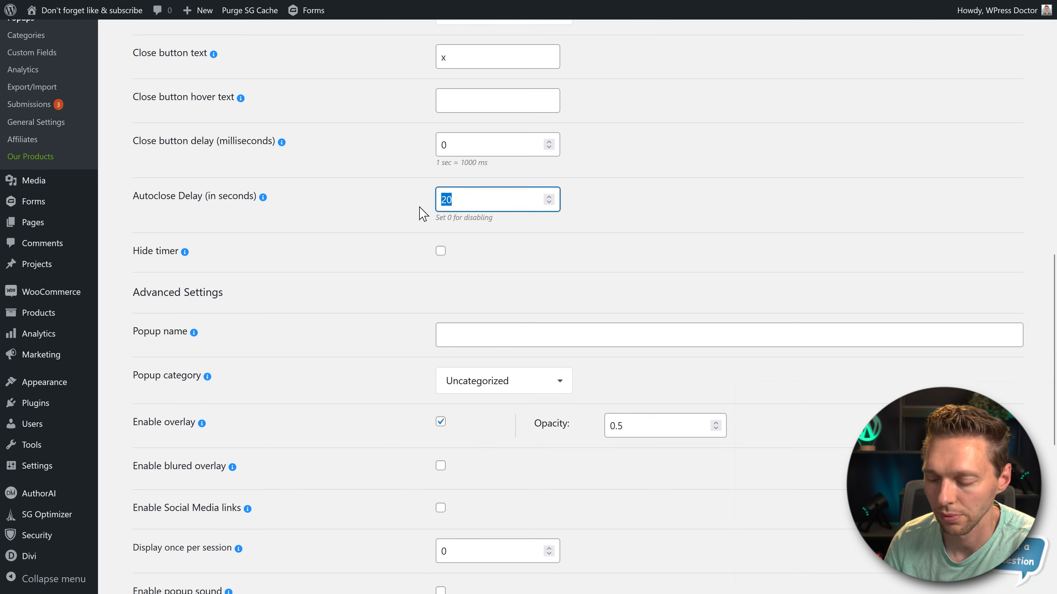
{"action": "type", "text": "0"}
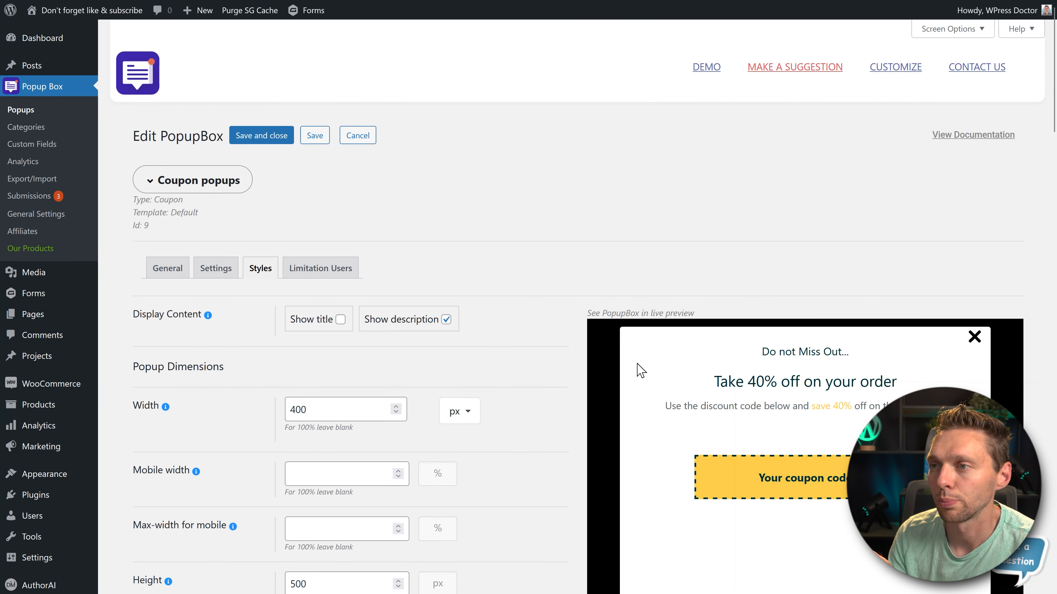
- Review the coupon popup's style settings and live preview, and save and close the popup
{"action": "scroll", "coordinate": [532, 322], "scroll_direction": "down", "scroll_amount": 3}
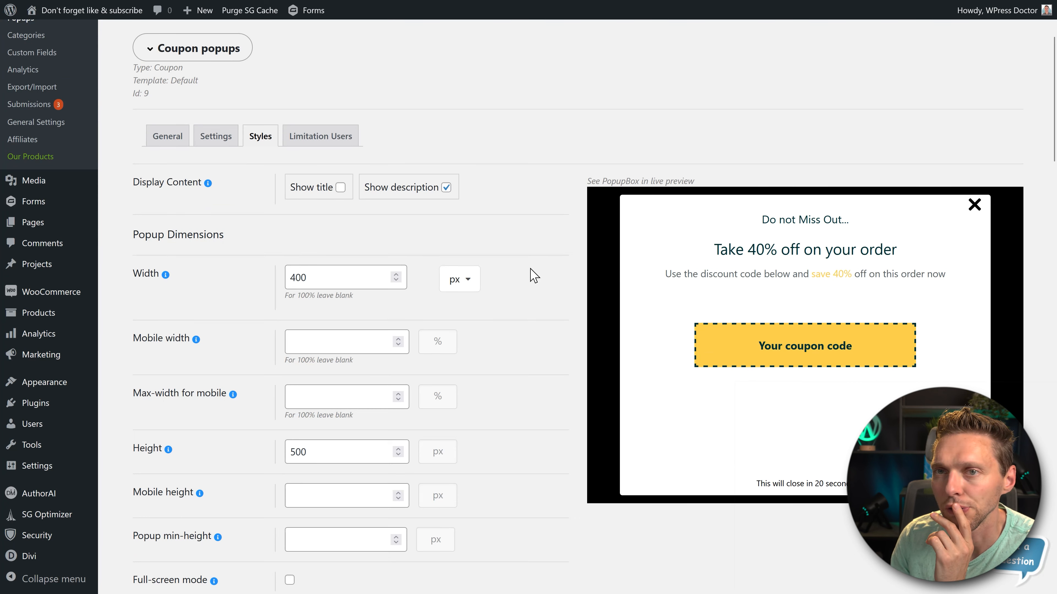
{"action": "scroll", "coordinate": [534, 275], "scroll_direction": "down", "scroll_amount": 20}
{"action": "middle_click", "coordinate": [561, 269]}
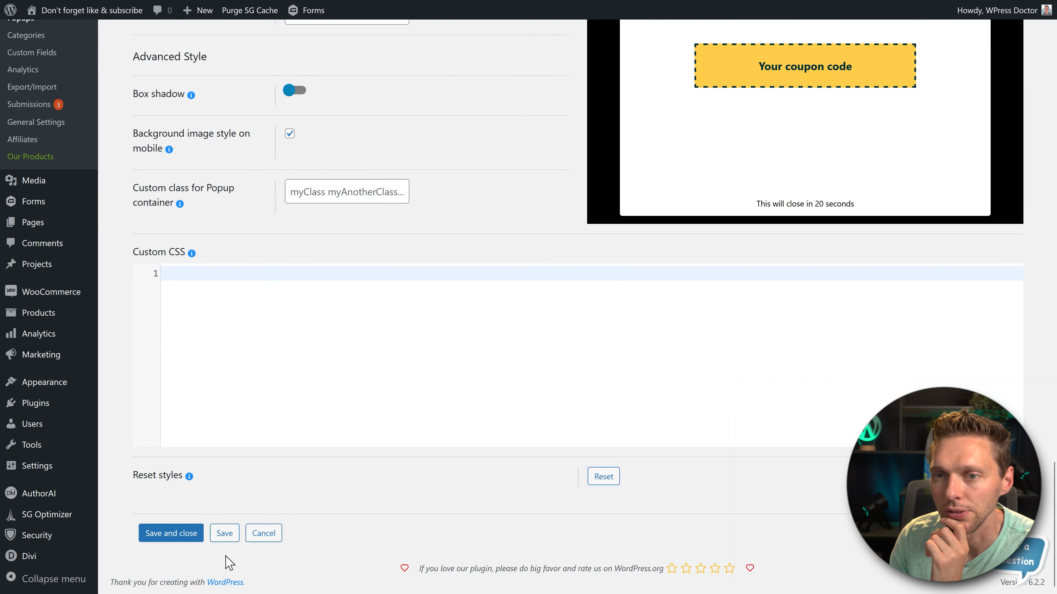
{"action": "left_click", "coordinate": [170, 533]}
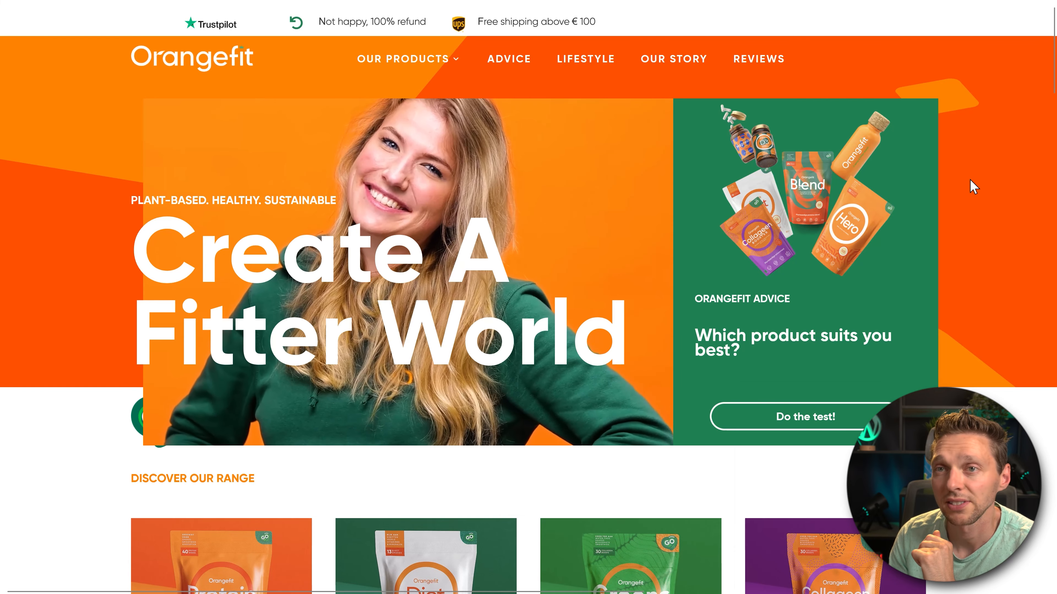
- Test the coupon popup on the website by waiting out the inactivity delay, and check its discount text and coupon code
{"action": "middle_click", "coordinate": [994, 148]}
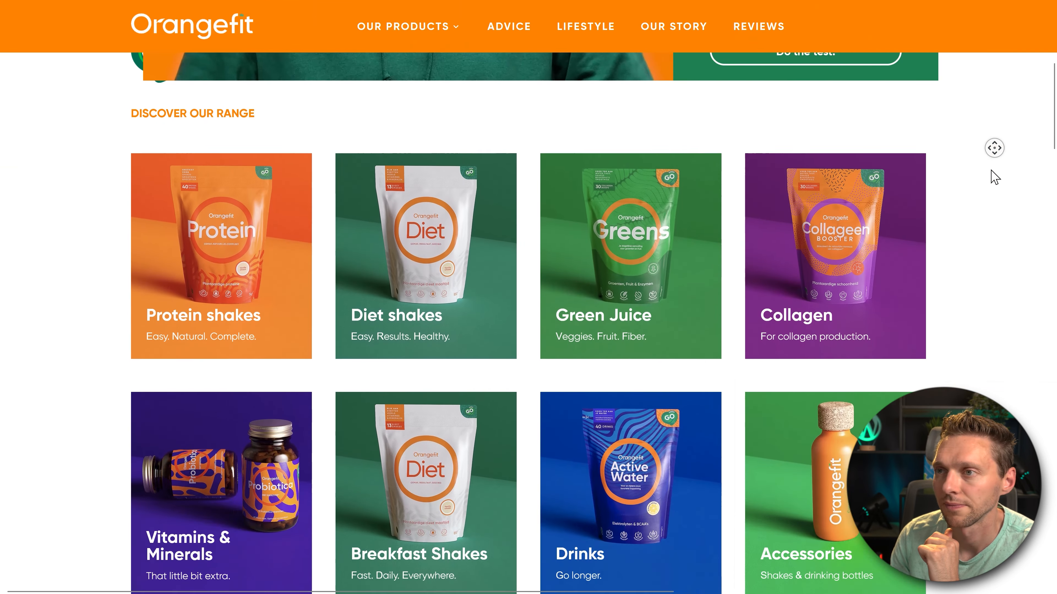
{"action": "middle_click", "coordinate": [990, 170]}
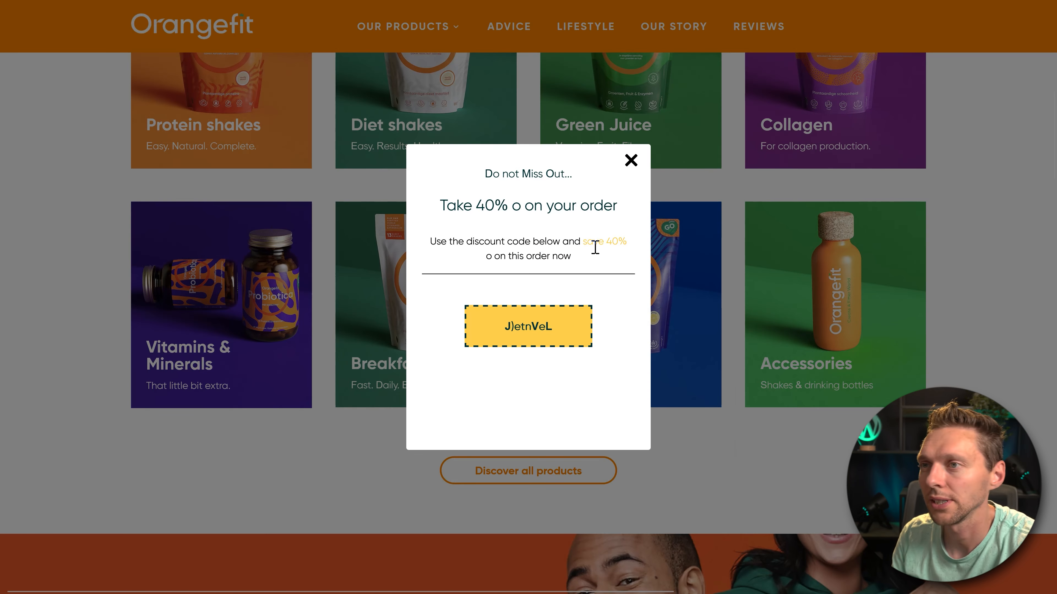
{"action": "left_click_drag", "start_coordinate": [580, 241], "coordinate": [625, 247]}
{"action": "left_click", "coordinate": [554, 336]}
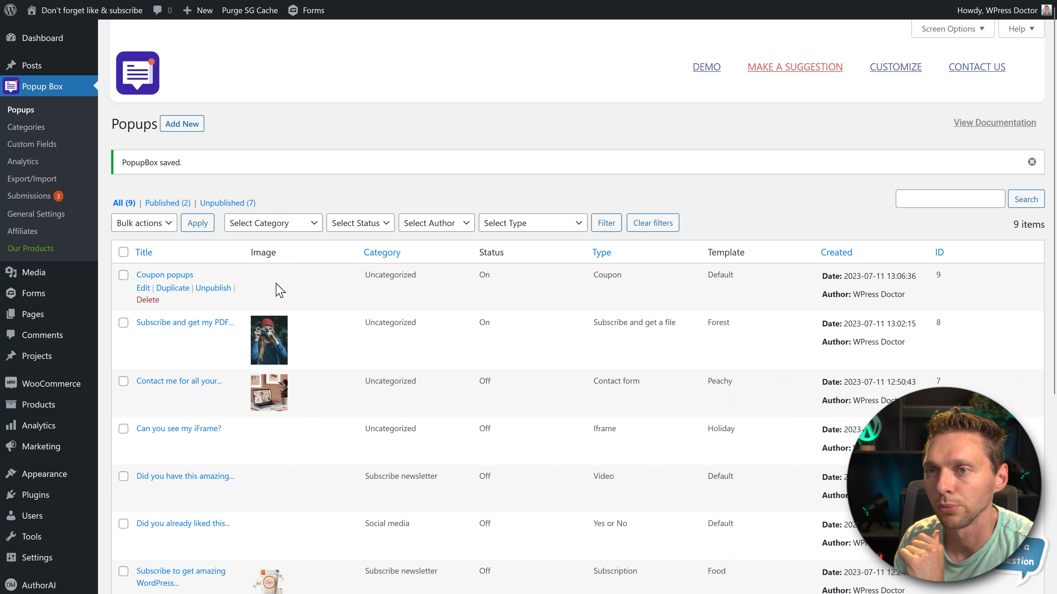
- Unpublish the two active popups and start a new Countdown popup using the Default template
{"action": "left_click", "coordinate": [213, 337]}
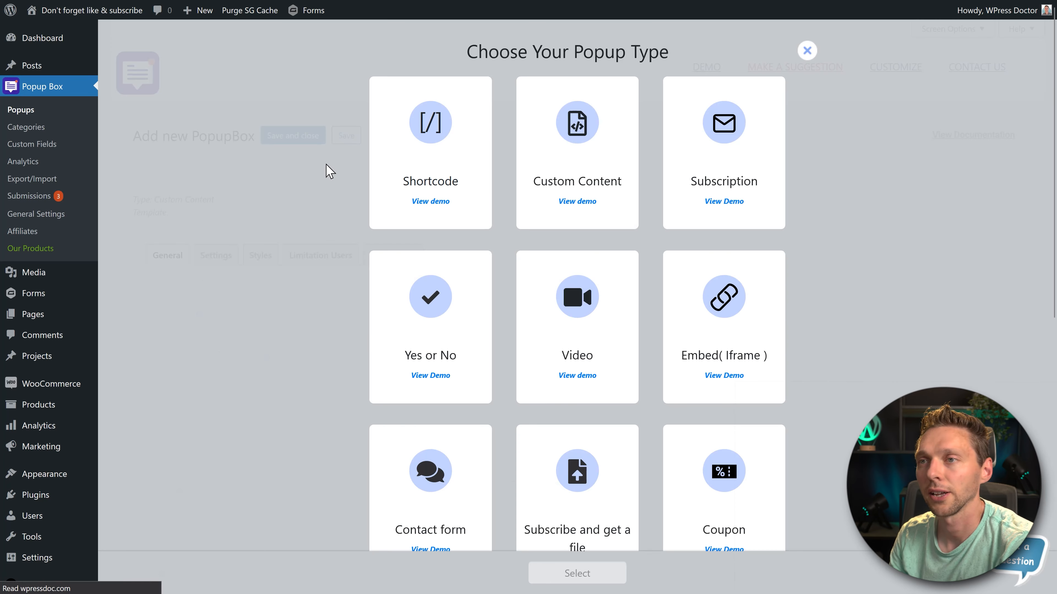
{"action": "scroll", "coordinate": [413, 229], "scroll_direction": "down", "scroll_amount": 9}
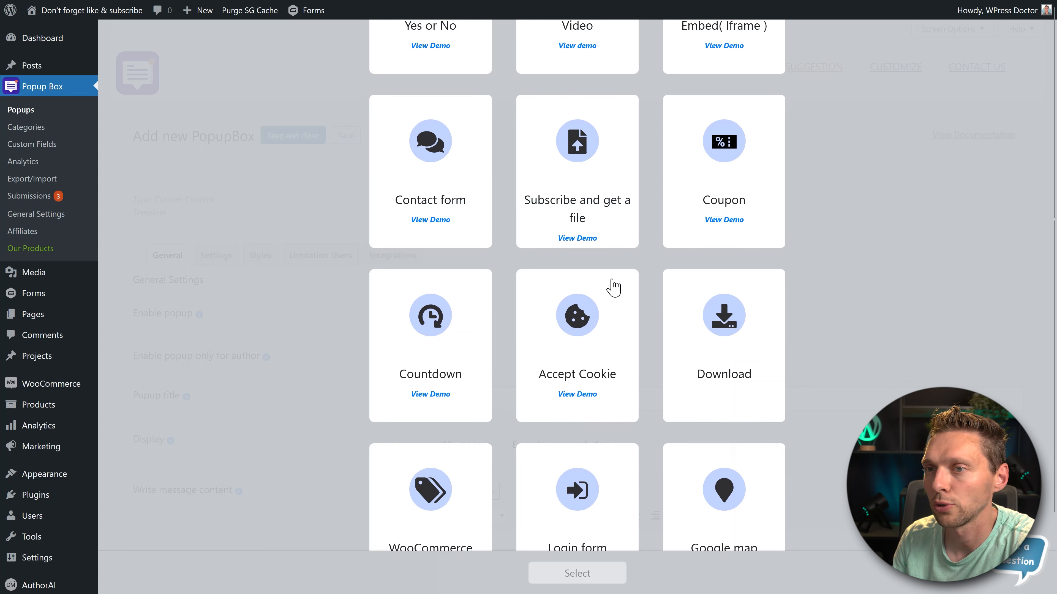
{"action": "left_click", "coordinate": [444, 305]}
{"action": "left_click", "coordinate": [592, 581]}
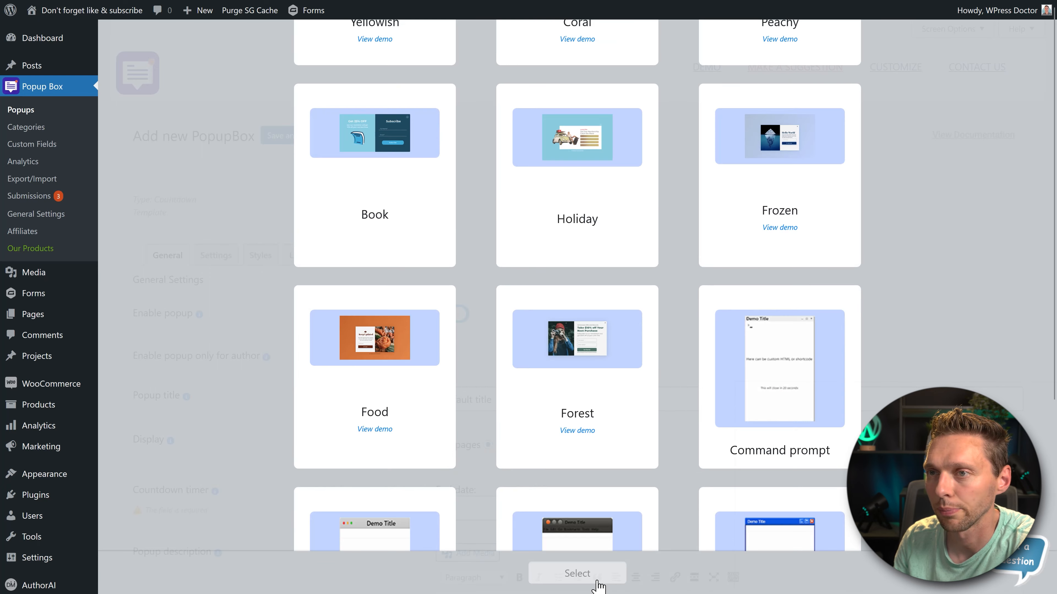
{"action": "left_click", "coordinate": [572, 577]}
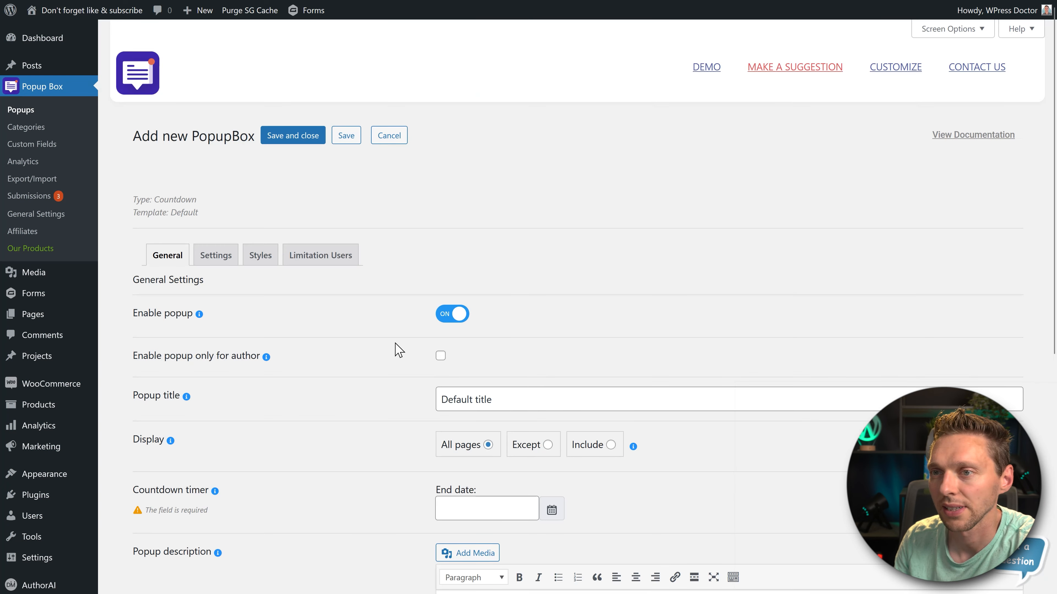
{"action": "scroll", "coordinate": [397, 353], "scroll_direction": "down", "scroll_amount": 5}
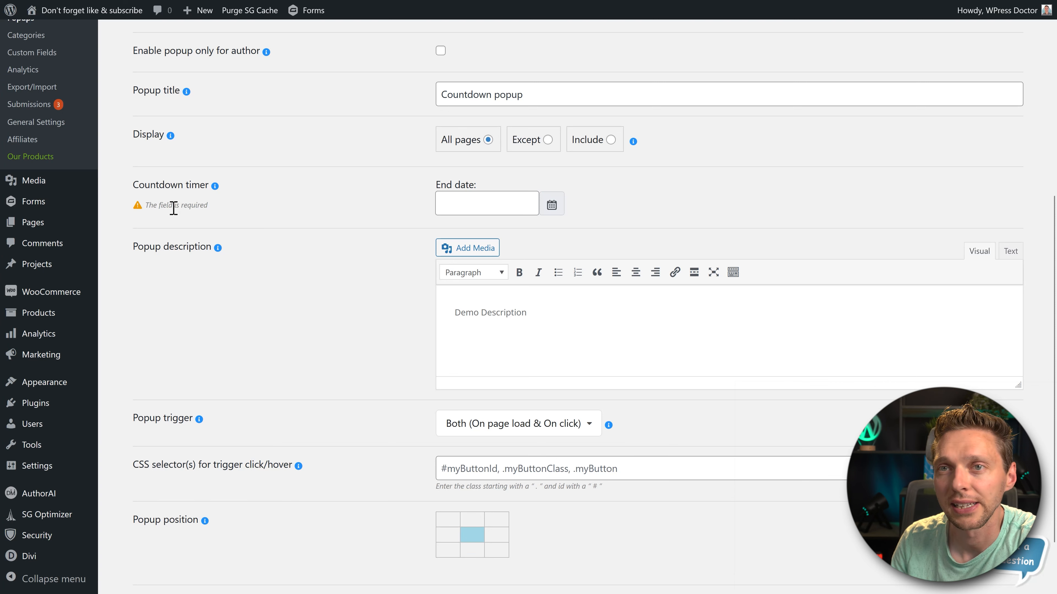
{"action": "left_click", "coordinate": [471, 200]}
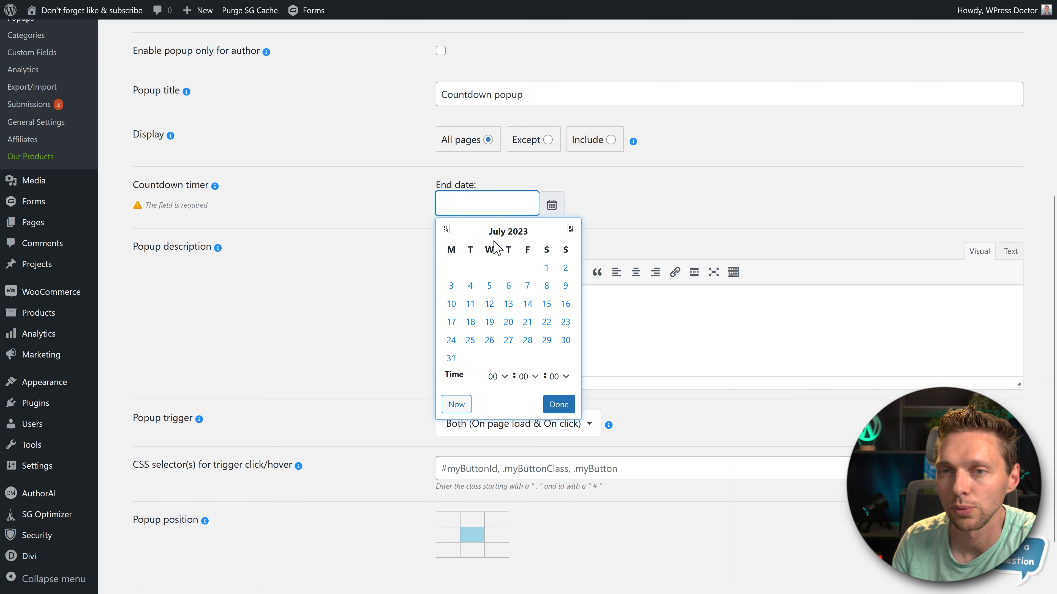
{"action": "left_click", "coordinate": [489, 303]}
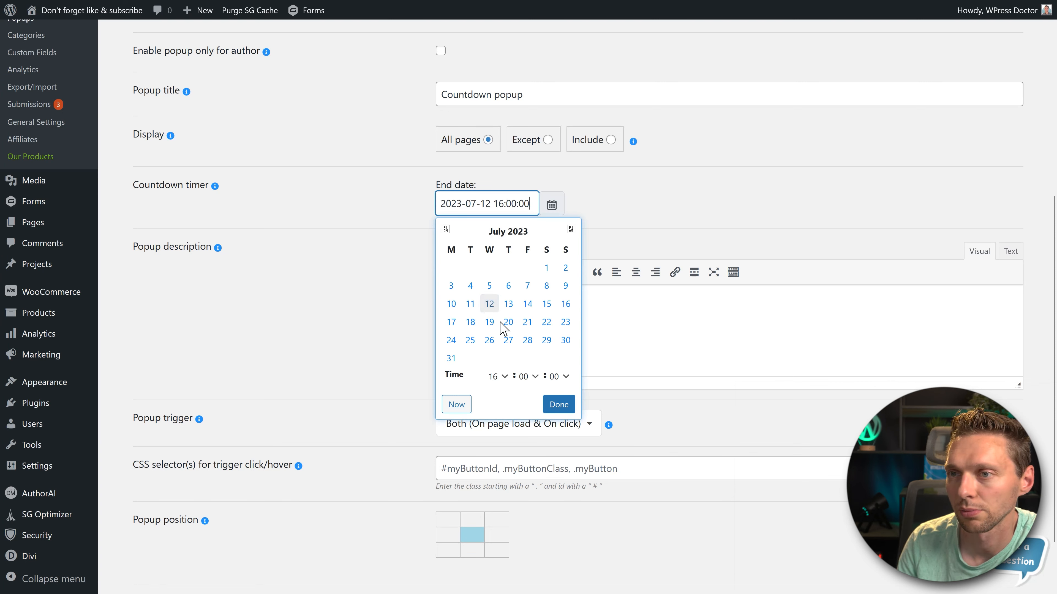
{"action": "left_click", "coordinate": [557, 406]}
- Replace the demo description with "Get ready for the launch!", keep the trigger as Both (On page load & On click), and save the popup
{"action": "triple_click", "coordinate": [485, 313]}
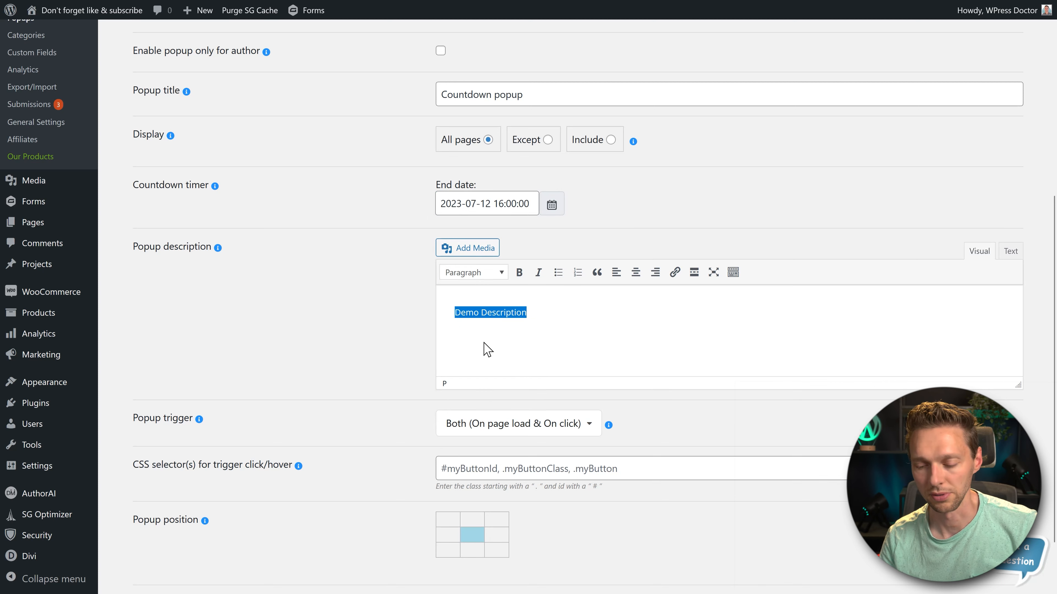
{"action": "type", "text": "Get ready for the launch!"}
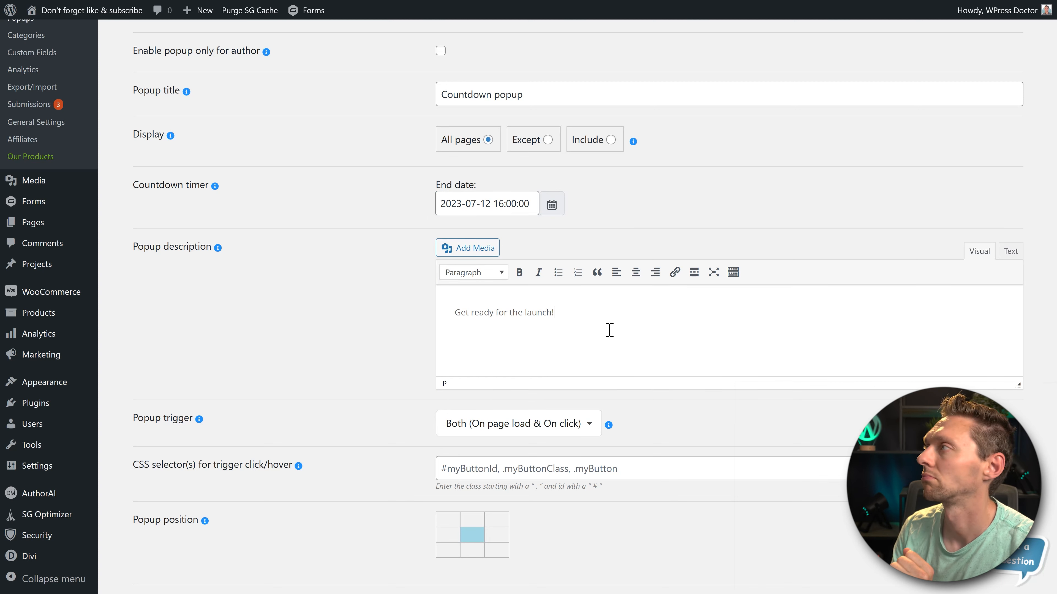
{"action": "scroll", "coordinate": [608, 330], "scroll_direction": "down", "scroll_amount": 2}
{"action": "left_click", "coordinate": [483, 353]}
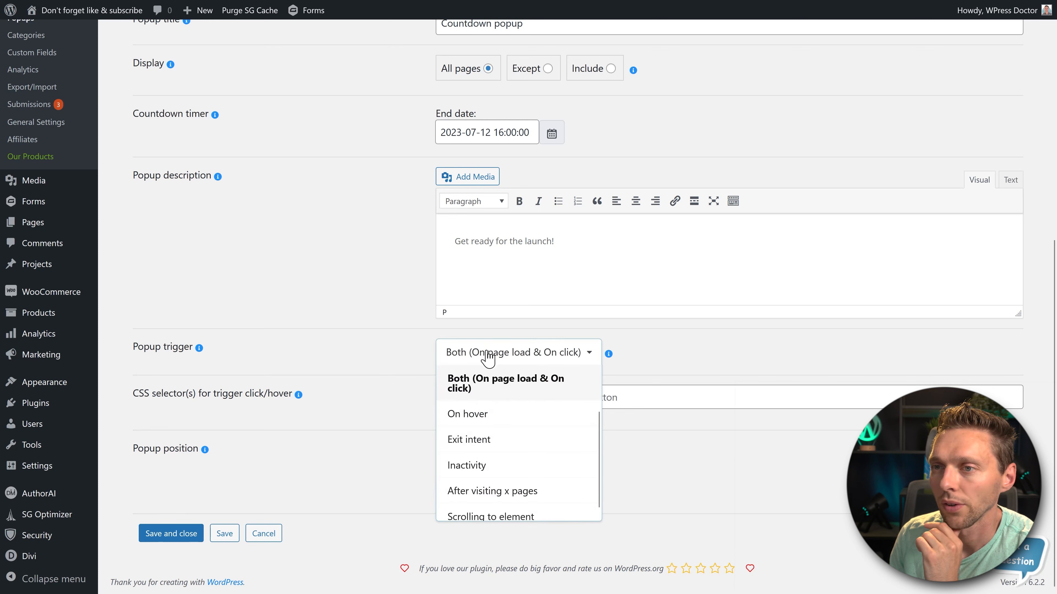
{"action": "left_click", "coordinate": [484, 391]}
{"action": "left_click", "coordinate": [171, 533]}
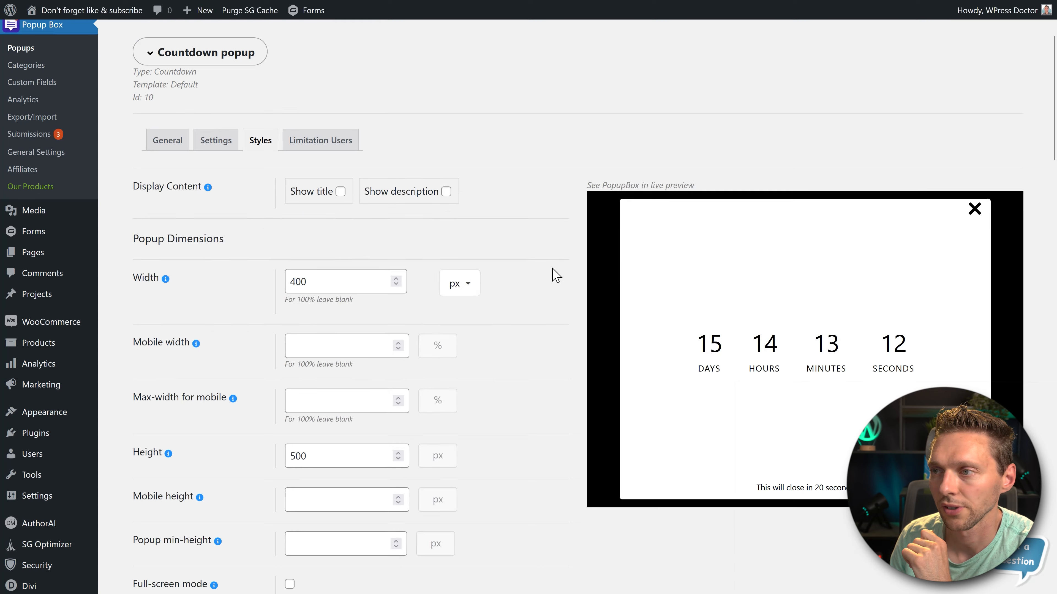
- Show both the title and the description in the countdown popup
{"action": "scroll", "coordinate": [556, 274], "scroll_direction": "down", "scroll_amount": 2}
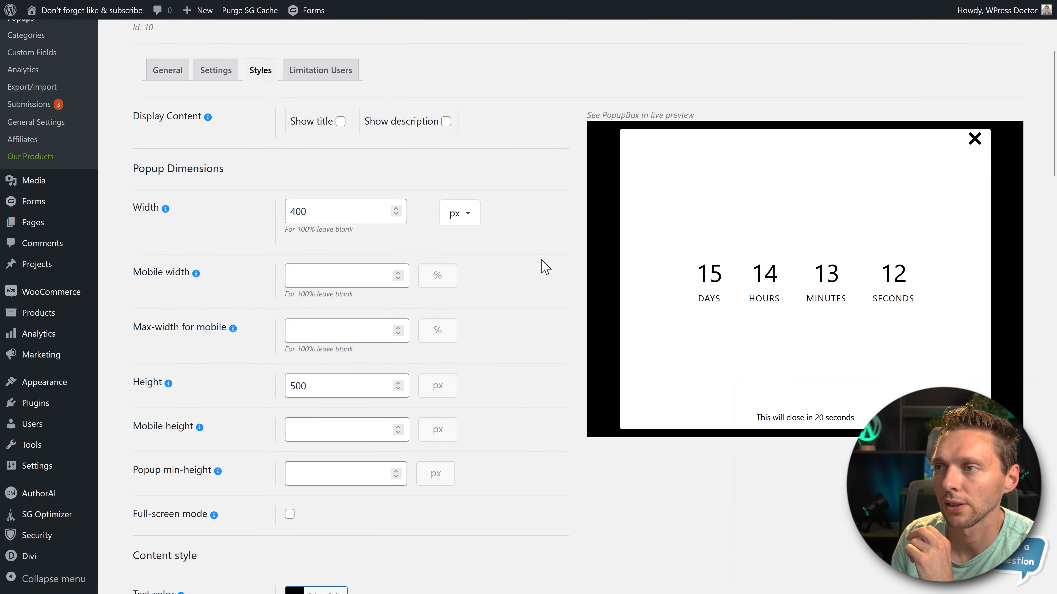
{"action": "double_click", "coordinate": [322, 211]}
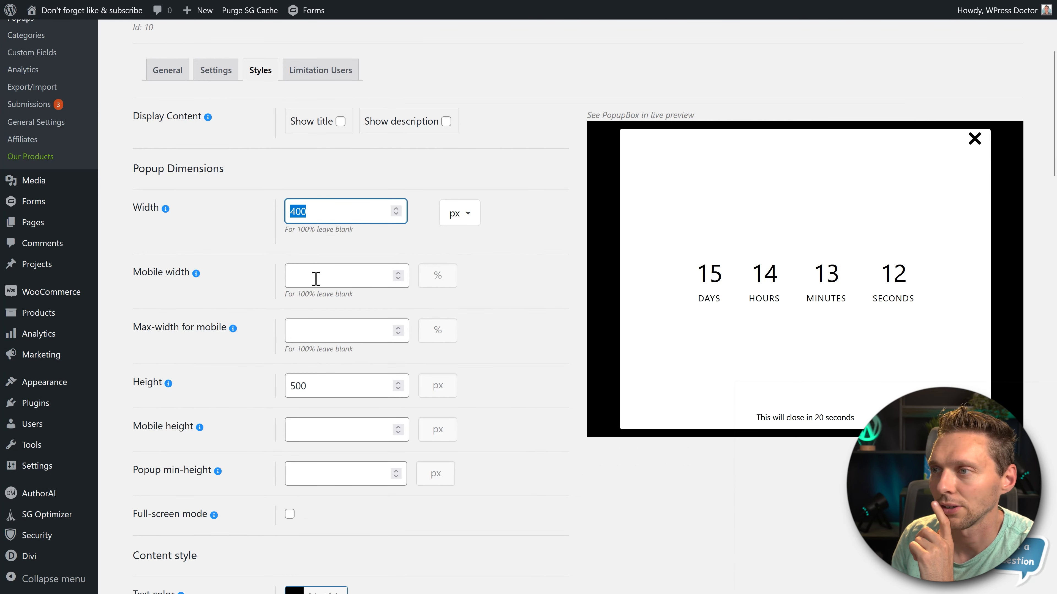
{"action": "left_click", "coordinate": [341, 121]}
{"action": "left_click", "coordinate": [411, 123]}
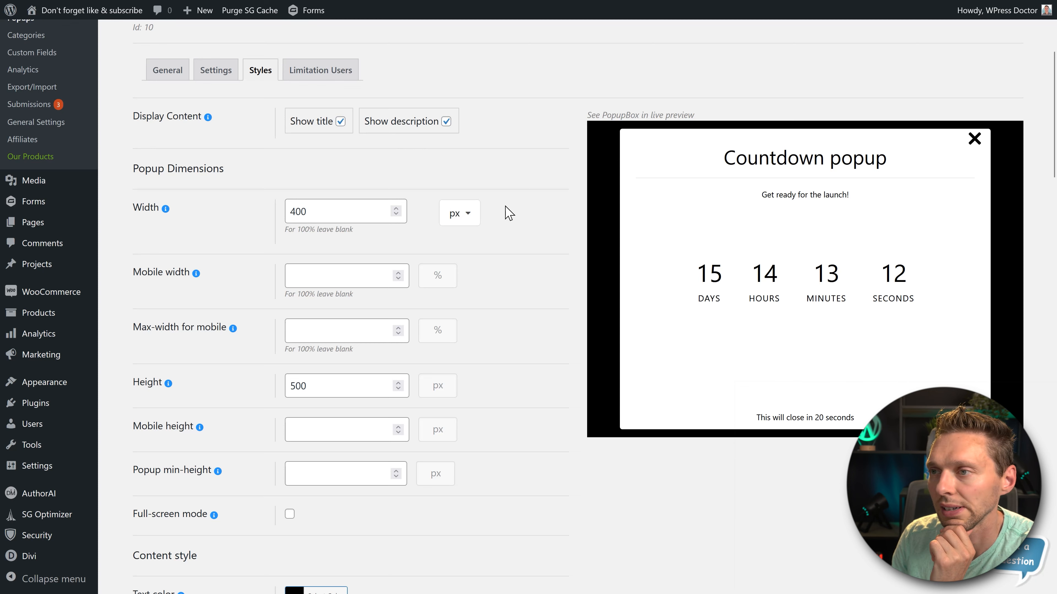
- Review the countdown popup's content, animation, background and border styles, and save and close the popup
{"action": "scroll", "coordinate": [483, 276], "scroll_direction": "down", "scroll_amount": 9}
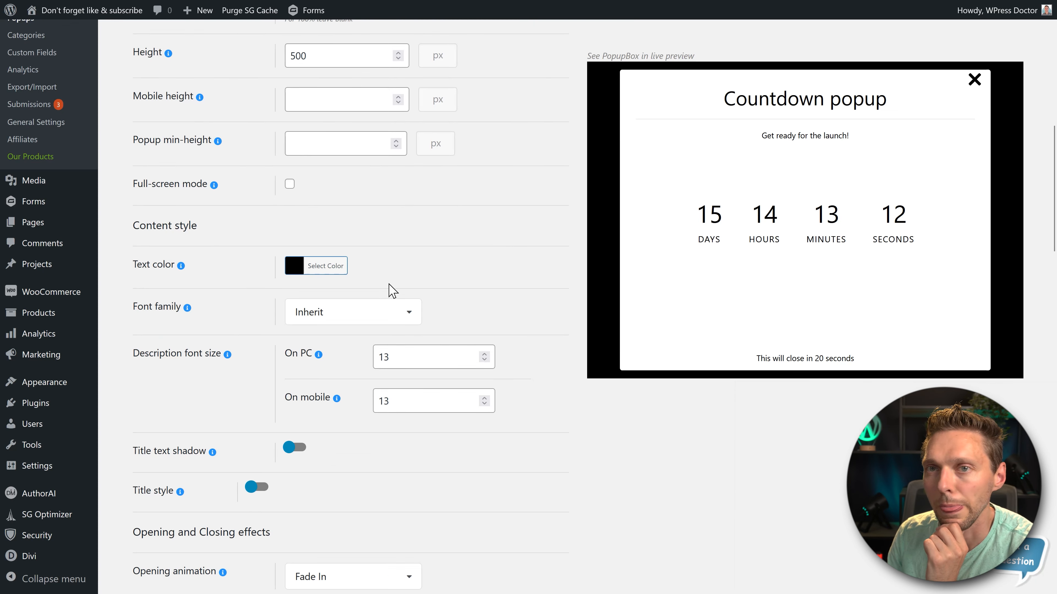
{"action": "scroll", "coordinate": [366, 317], "scroll_direction": "down", "scroll_amount": 3}
{"action": "middle_click", "coordinate": [521, 322]}
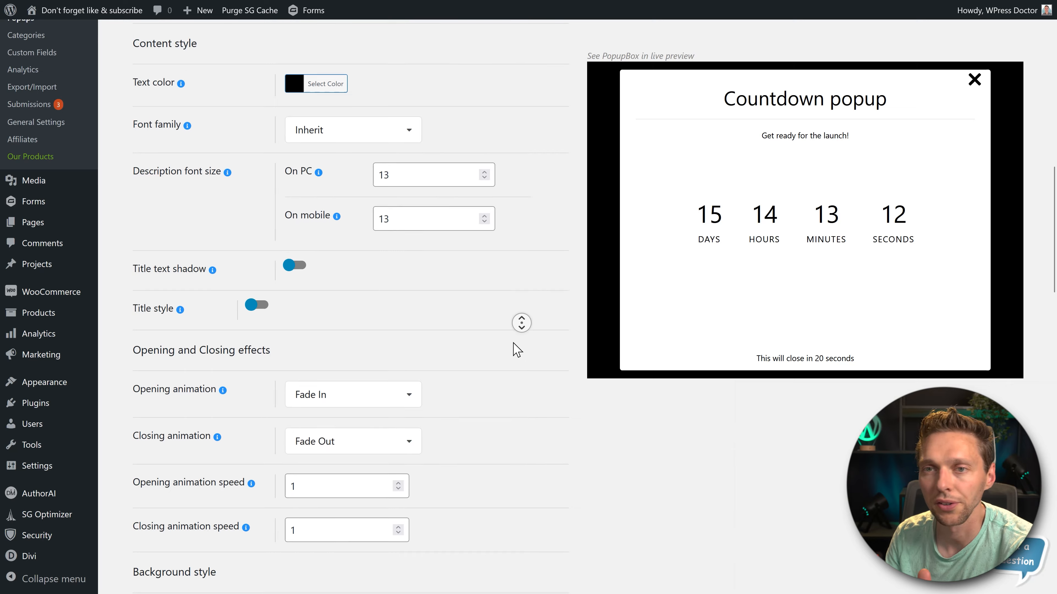
{"action": "scroll", "coordinate": [514, 351], "scroll_direction": "down", "scroll_amount": 8}
{"action": "scroll", "coordinate": [330, 533], "scroll_direction": "down", "scroll_amount": 20}
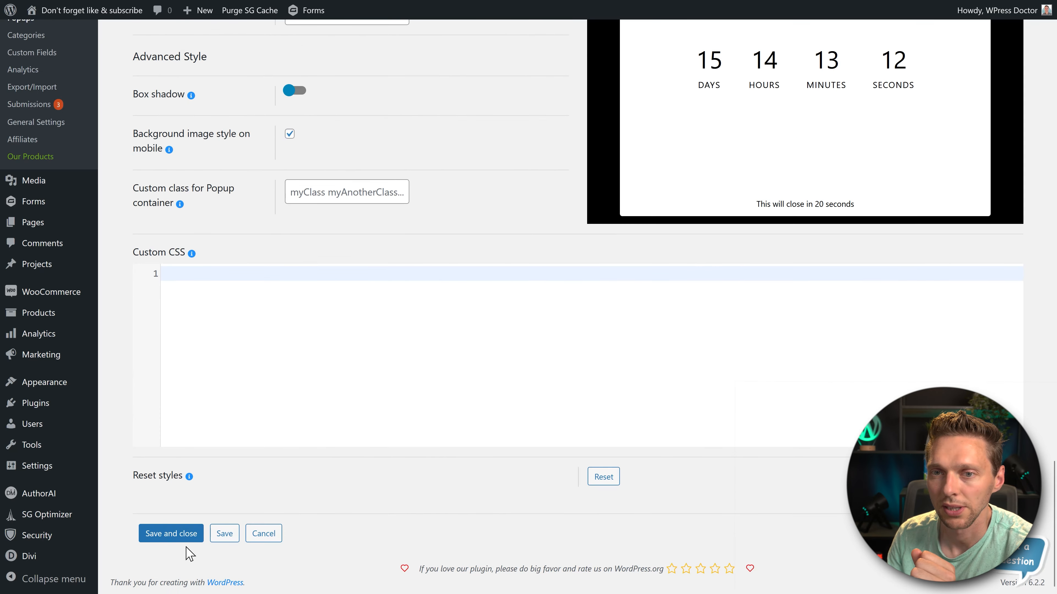
{"action": "left_click", "coordinate": [190, 537]}
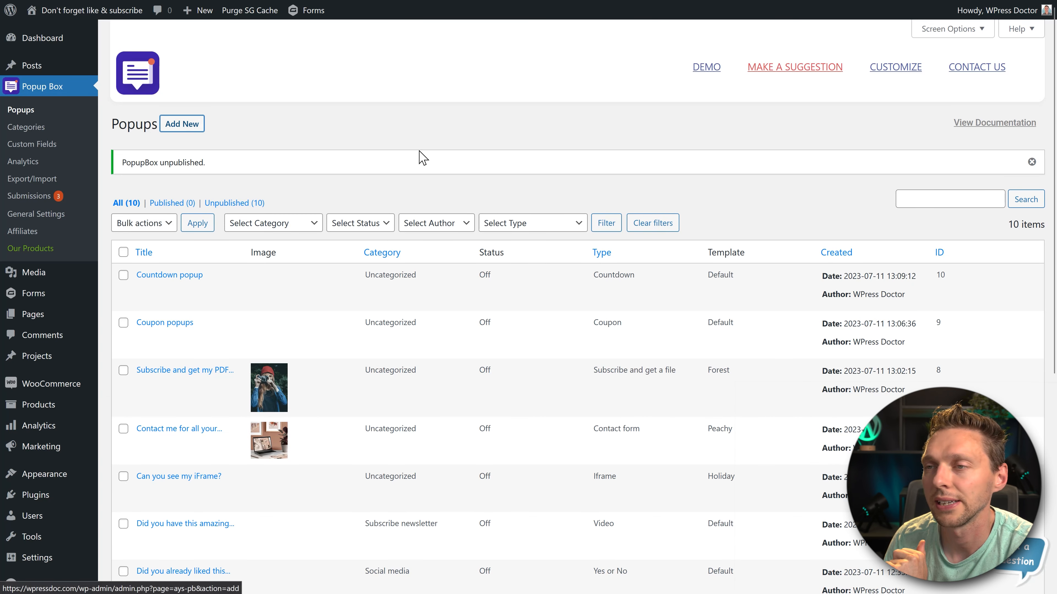
- Start a new Accept Cookie popup using the Cookie template
{"action": "scroll", "coordinate": [568, 268], "scroll_direction": "down", "scroll_amount": 10}
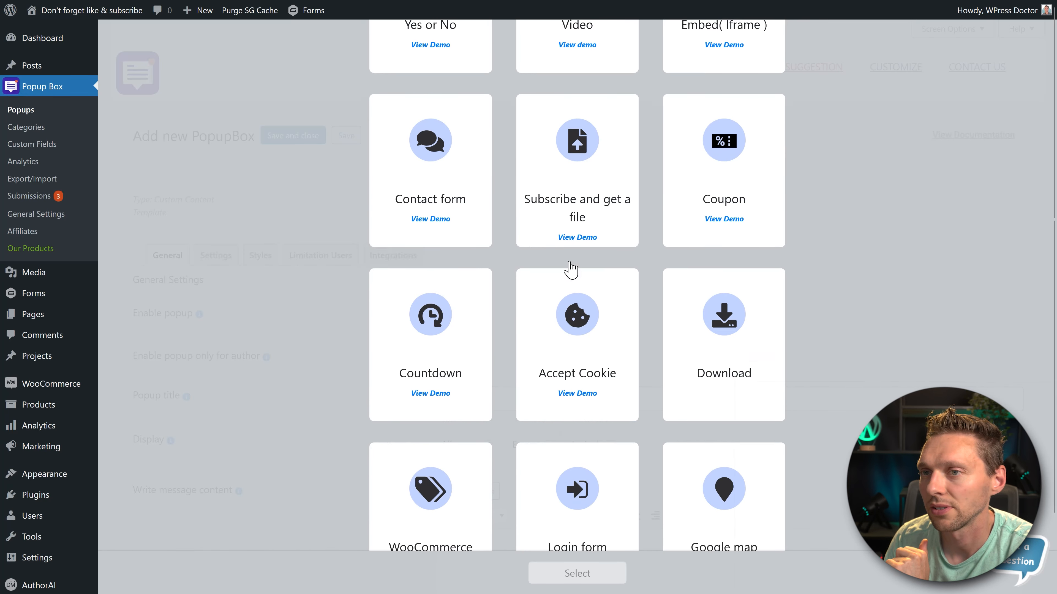
{"action": "scroll", "coordinate": [569, 270], "scroll_direction": "down", "scroll_amount": 3}
{"action": "left_click", "coordinate": [577, 298]}
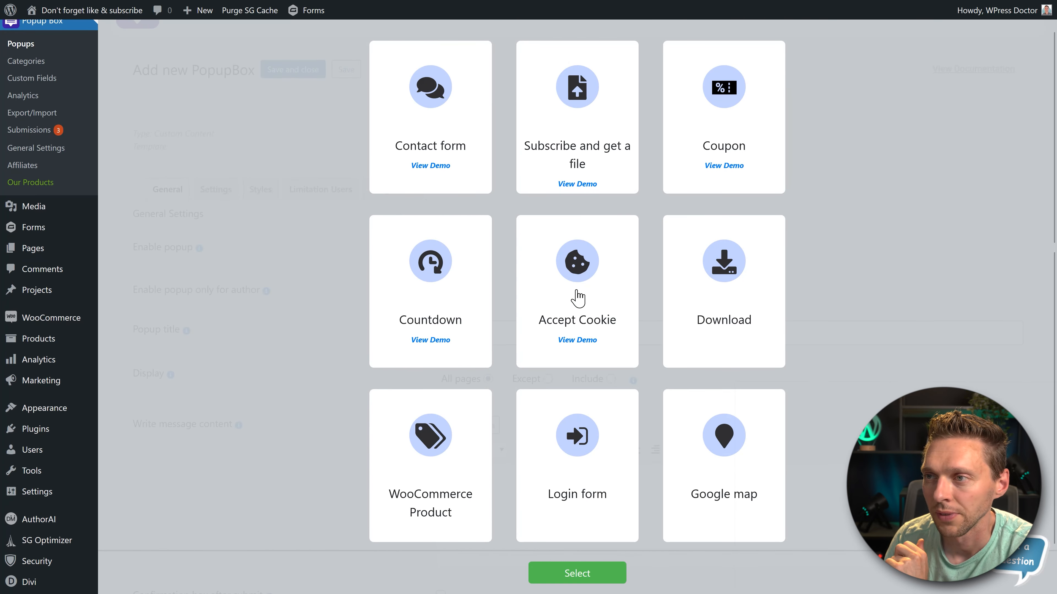
{"action": "left_click", "coordinate": [559, 574]}
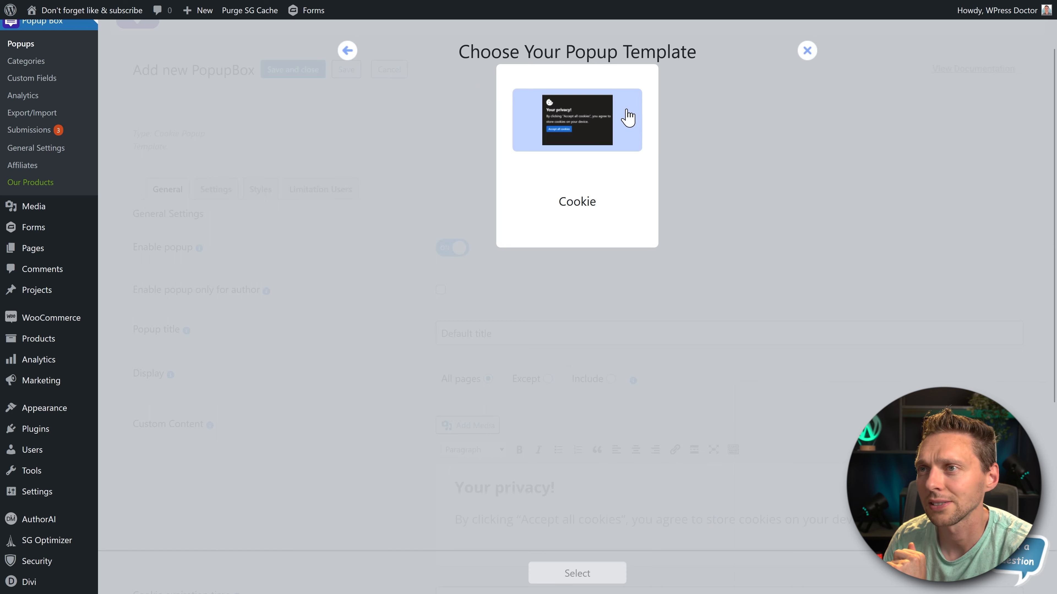
{"action": "left_click", "coordinate": [627, 119]}
{"action": "left_click", "coordinate": [599, 575]}
- Save the Accept Cookie popup with its default title and privacy text
{"action": "scroll", "coordinate": [460, 316], "scroll_direction": "down", "scroll_amount": 3}
{"action": "left_click_drag", "start_coordinate": [500, 199], "coordinate": [404, 208]}
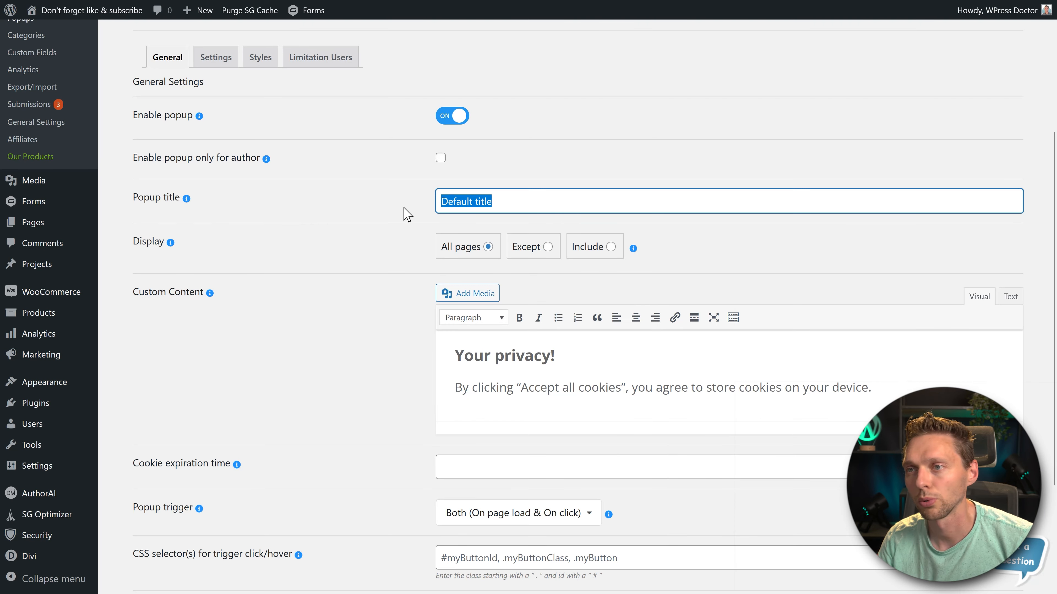
{"action": "left_click", "coordinate": [404, 210]}
{"action": "scroll", "coordinate": [295, 258], "scroll_direction": "down", "scroll_amount": 4}
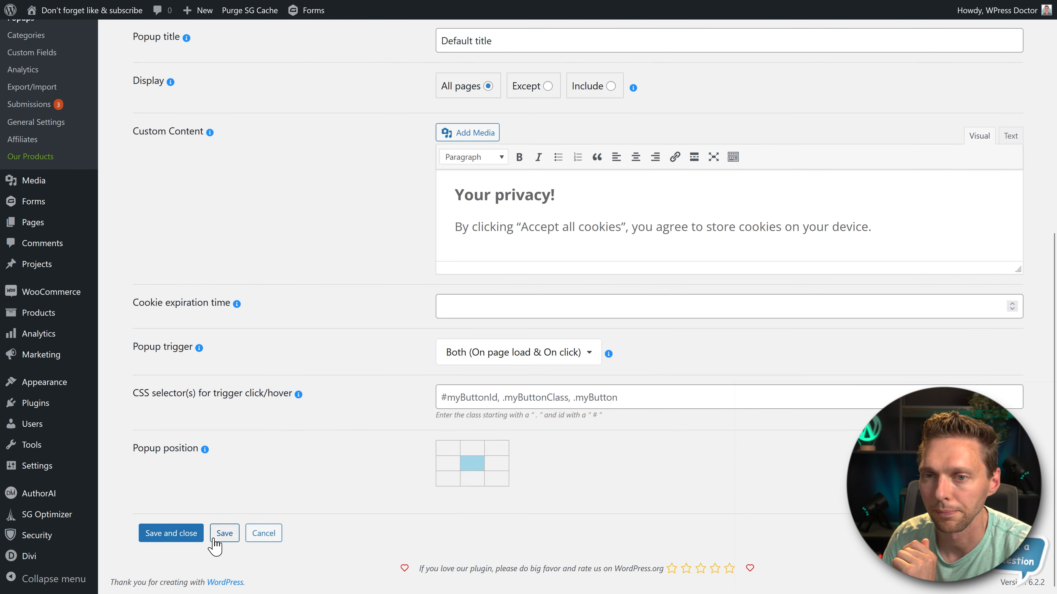
{"action": "left_click", "coordinate": [225, 533]}
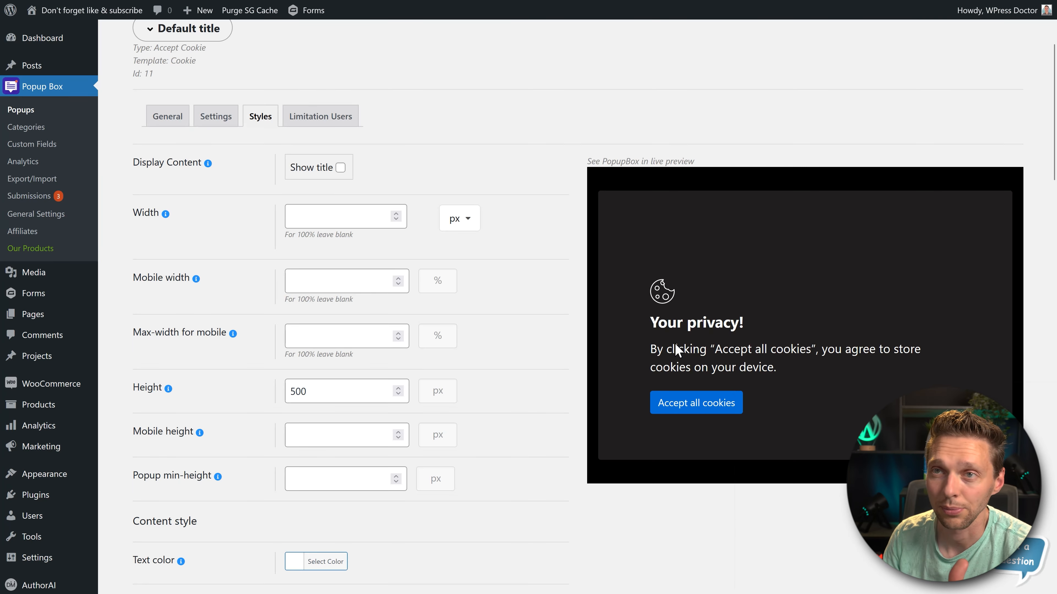
- Try showing the title in the cookie popup's live preview, and hide it again
{"action": "scroll", "coordinate": [572, 287], "scroll_direction": "down", "scroll_amount": 1}
{"action": "left_click", "coordinate": [340, 165]}
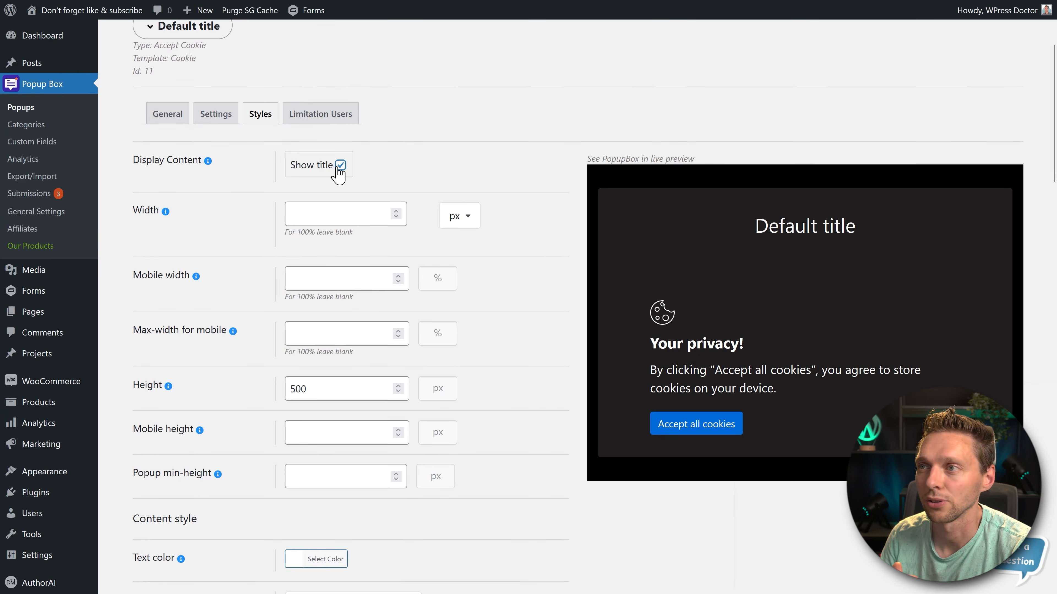
{"action": "left_click", "coordinate": [340, 165]}
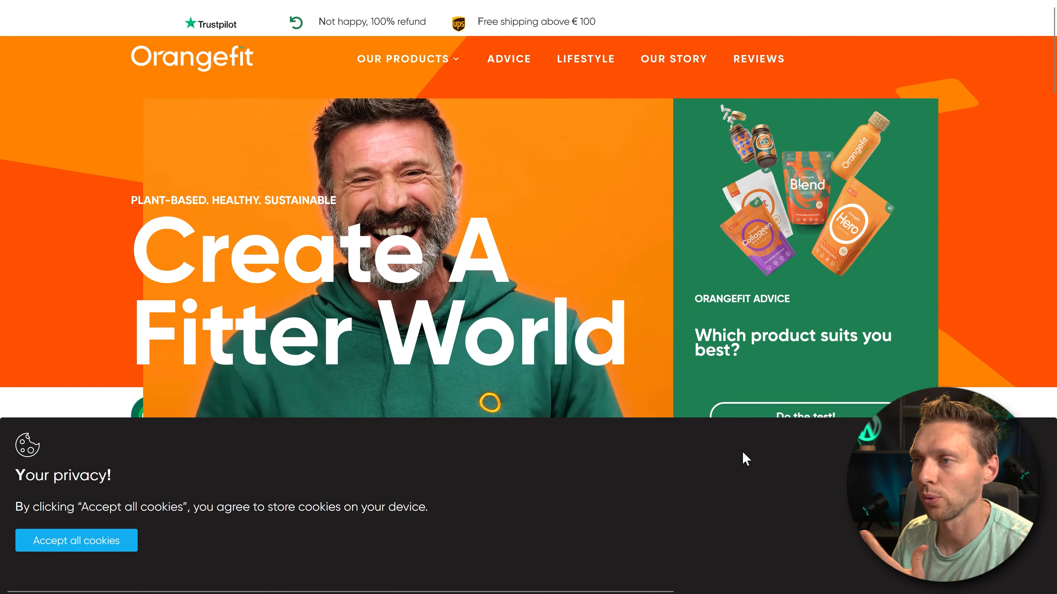
- Test the cookie popup on the website by browsing the home page with the notice open and accepting all cookies
{"action": "scroll", "coordinate": [356, 348], "scroll_direction": "down", "scroll_amount": 12}
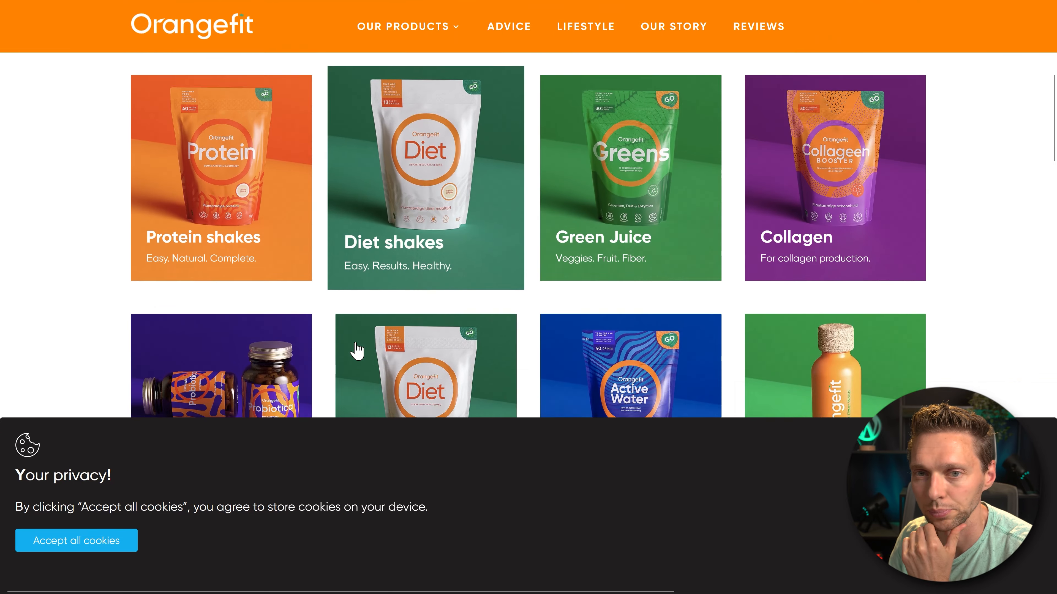
{"action": "scroll", "coordinate": [387, 502], "scroll_direction": "down", "scroll_amount": 6}
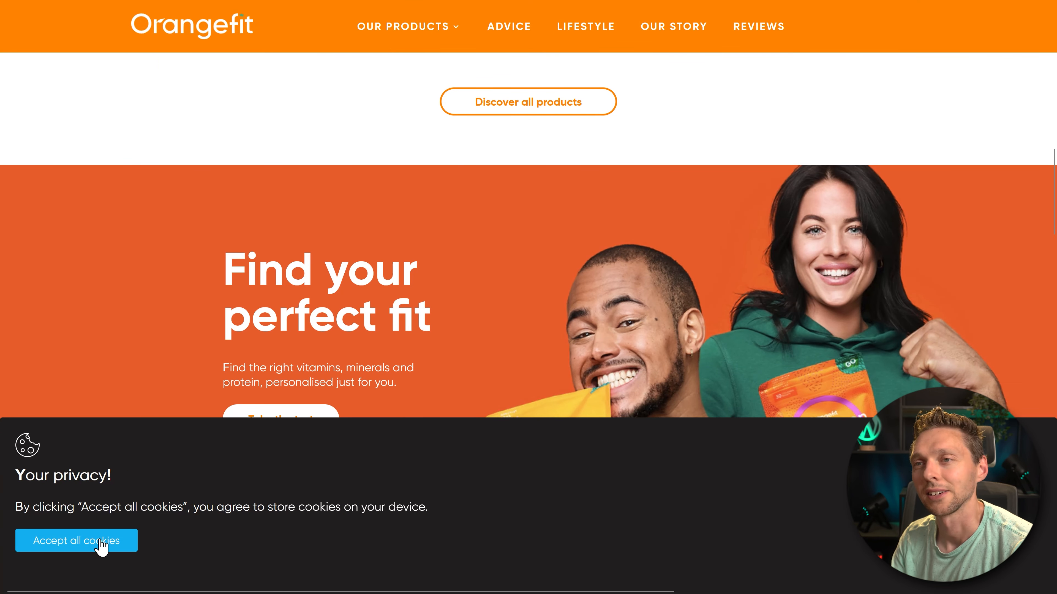
{"action": "scroll", "coordinate": [189, 359], "scroll_direction": "down", "scroll_amount": 5}
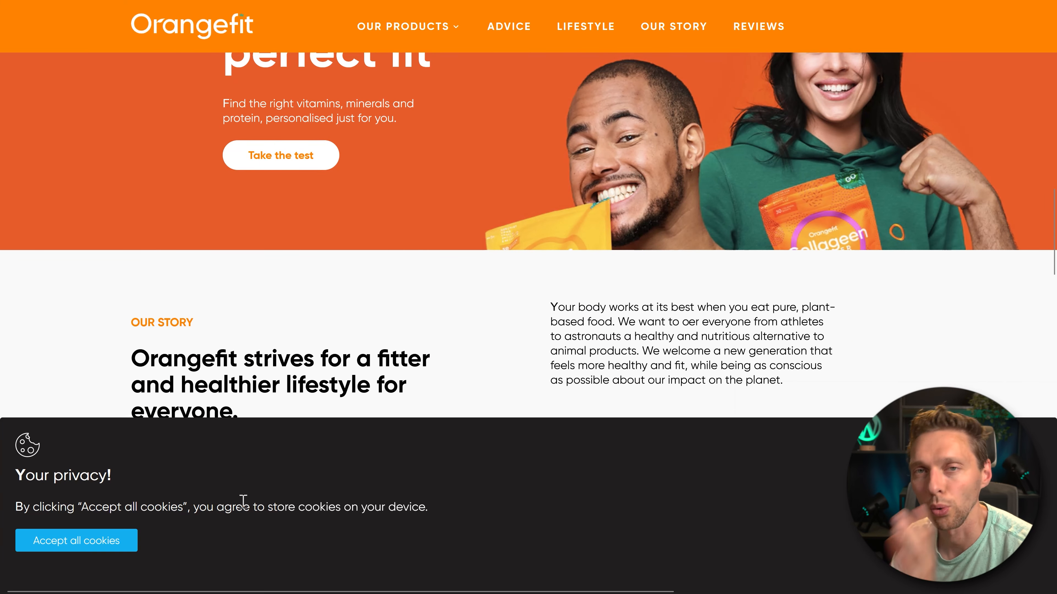
{"action": "left_click", "coordinate": [105, 546]}
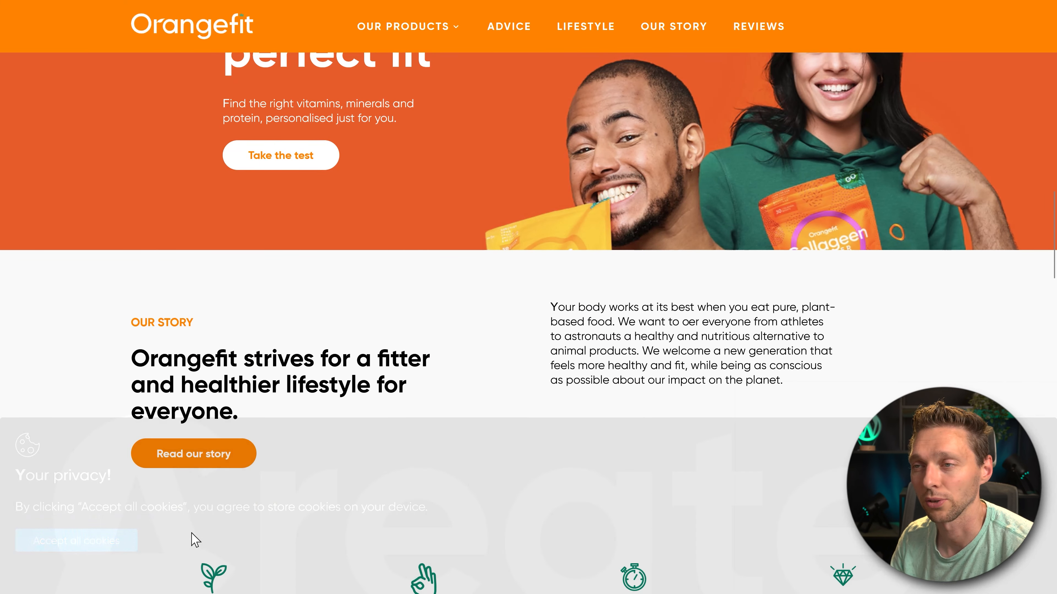
{"action": "scroll", "coordinate": [349, 429], "scroll_direction": "down", "scroll_amount": 2}
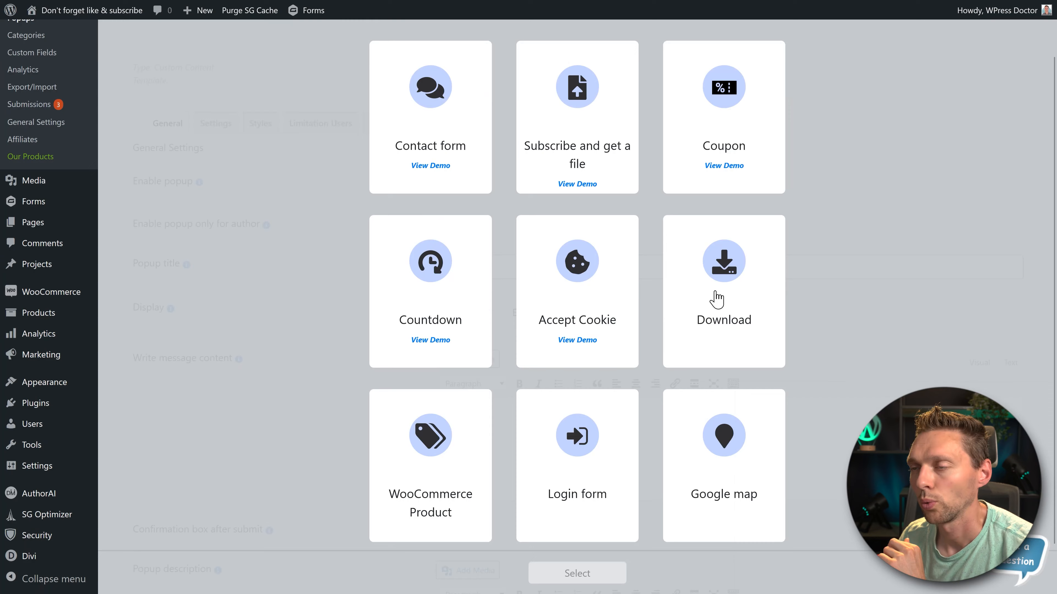
- Create and save a Download popup titled "Download something" with the description "Download something right here!", and attach Hallelujah-sound-effect.mp3 as its file
{"action": "left_click", "coordinate": [716, 293]}
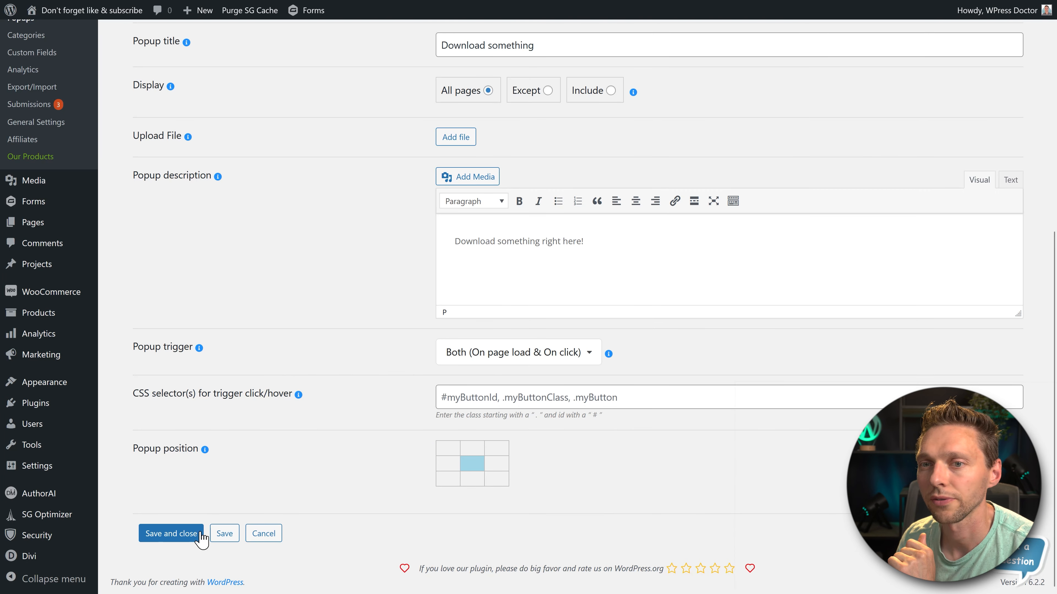
{"action": "left_click", "coordinate": [217, 537]}
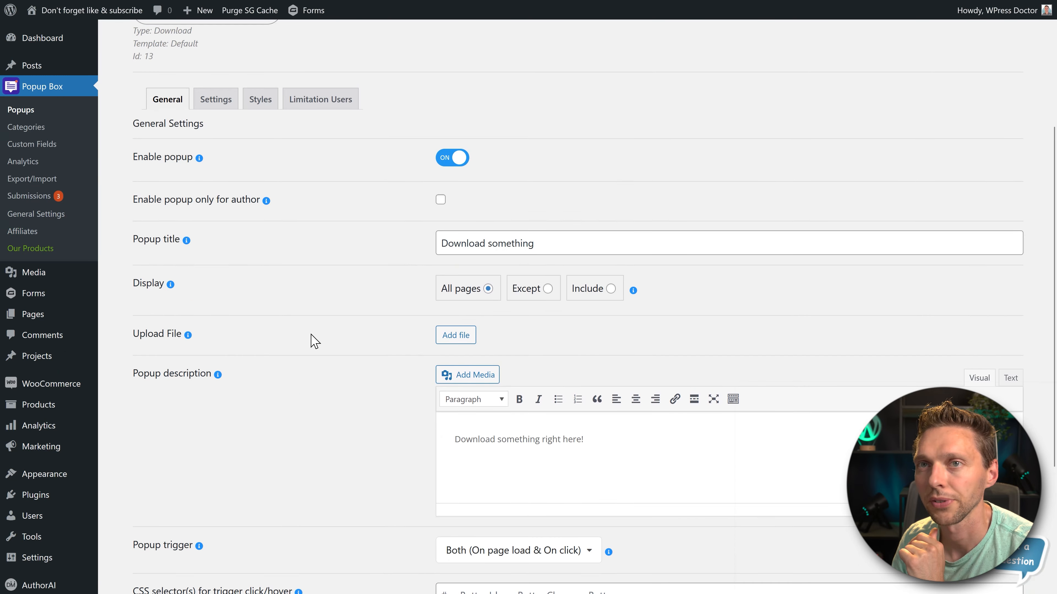
{"action": "left_click", "coordinate": [458, 337]}
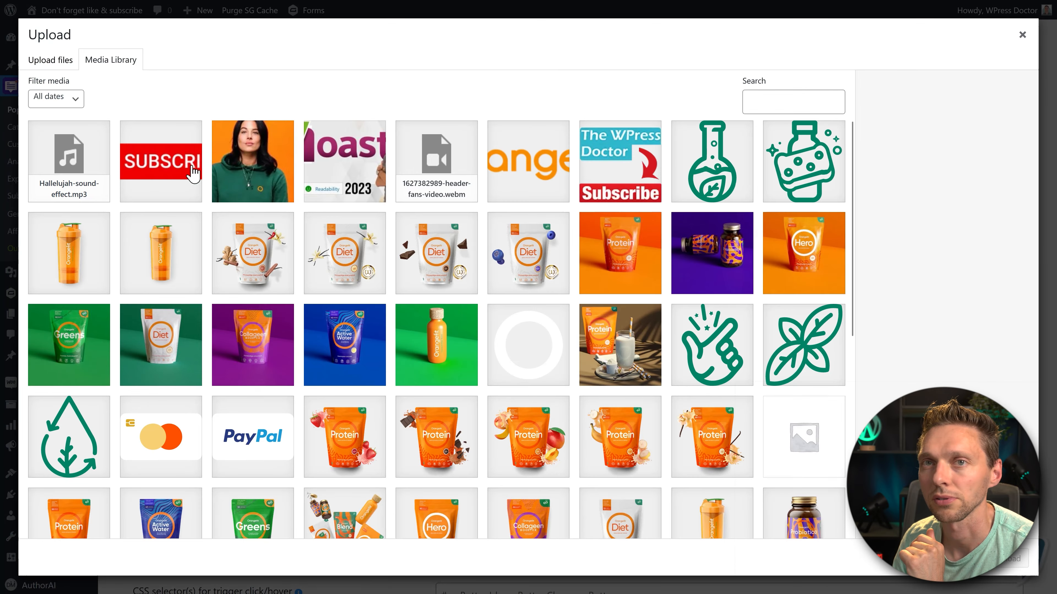
{"action": "left_click", "coordinate": [1004, 558]}
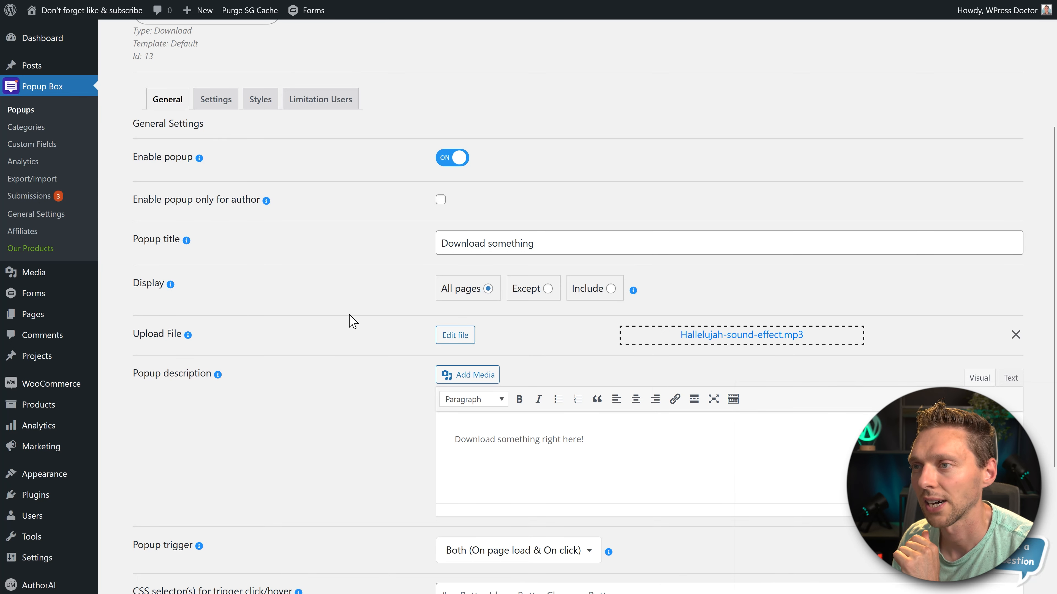
- Save and close the Download popup, and test its file download from the popup on the website
{"action": "scroll", "coordinate": [340, 282], "scroll_direction": "down", "scroll_amount": 5}
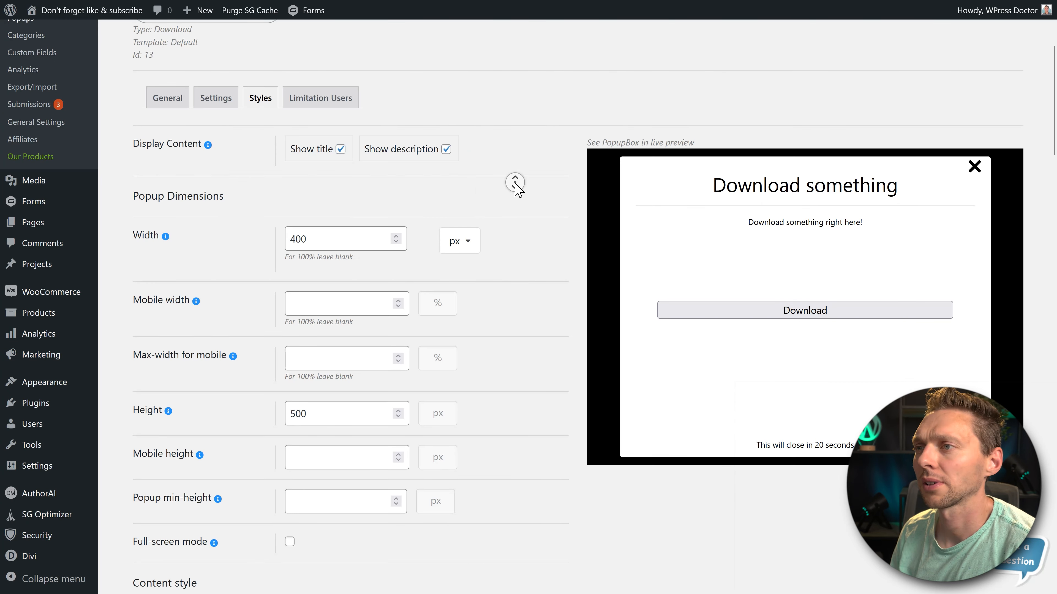
{"action": "scroll", "coordinate": [514, 182], "scroll_direction": "down", "scroll_amount": 4}
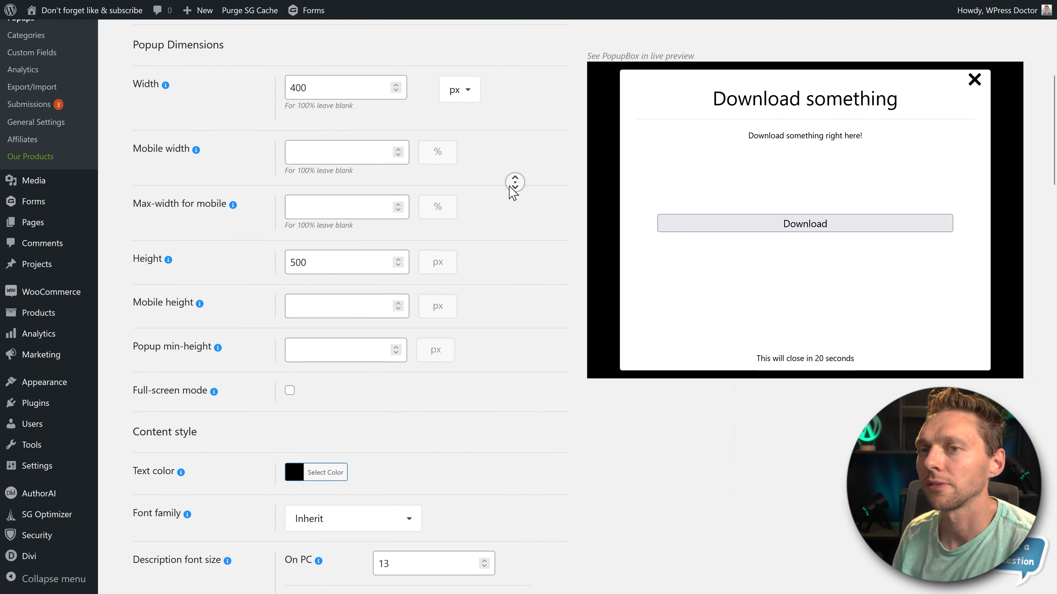
{"action": "scroll", "coordinate": [516, 184], "scroll_direction": "up", "scroll_amount": 2}
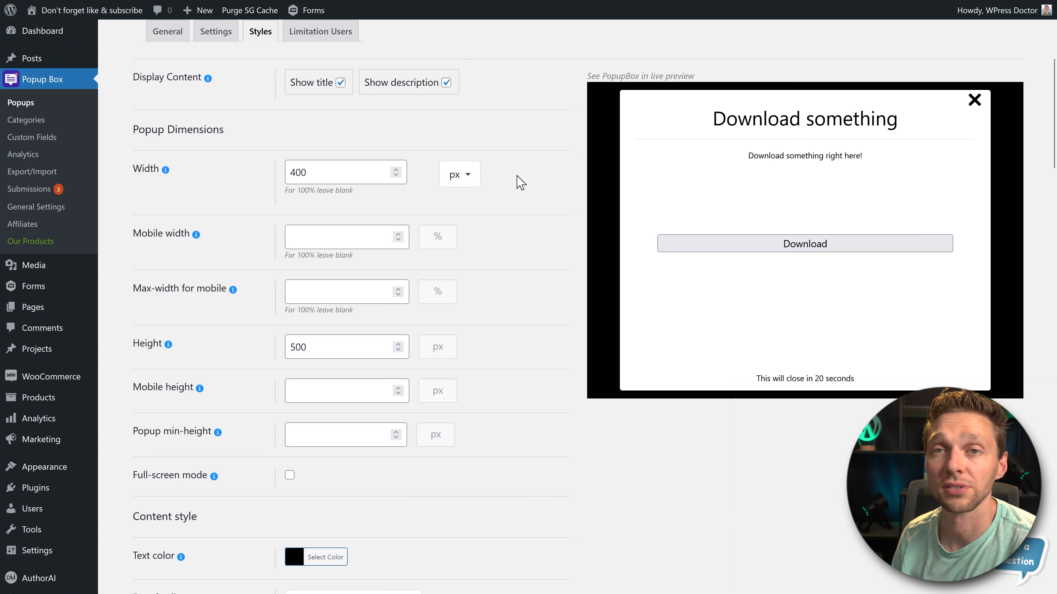
{"action": "scroll", "coordinate": [517, 177], "scroll_direction": "down", "scroll_amount": 20}
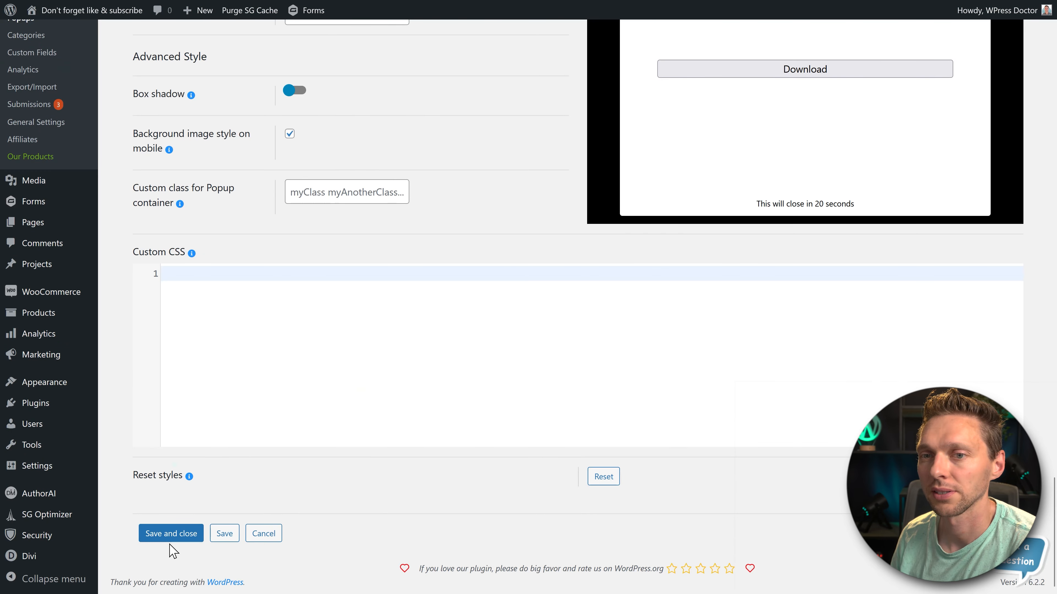
{"action": "left_click", "coordinate": [171, 533]}
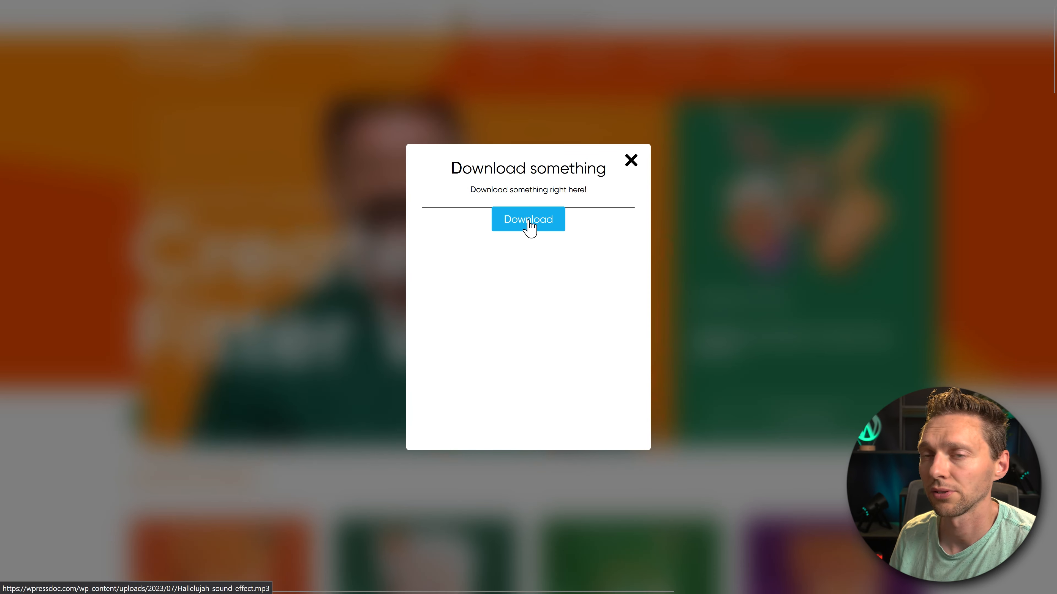
{"action": "left_click", "coordinate": [529, 225]}
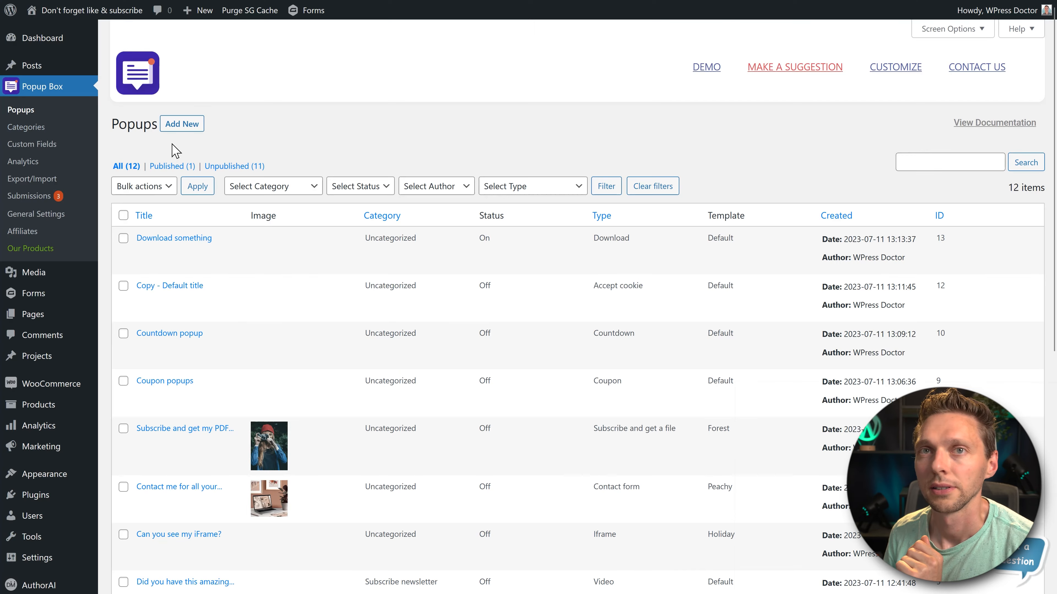
- Examine the popup analytics, covering the view counts and average durations in the reports and the charts in the statistics
{"action": "left_click", "coordinate": [37, 161]}
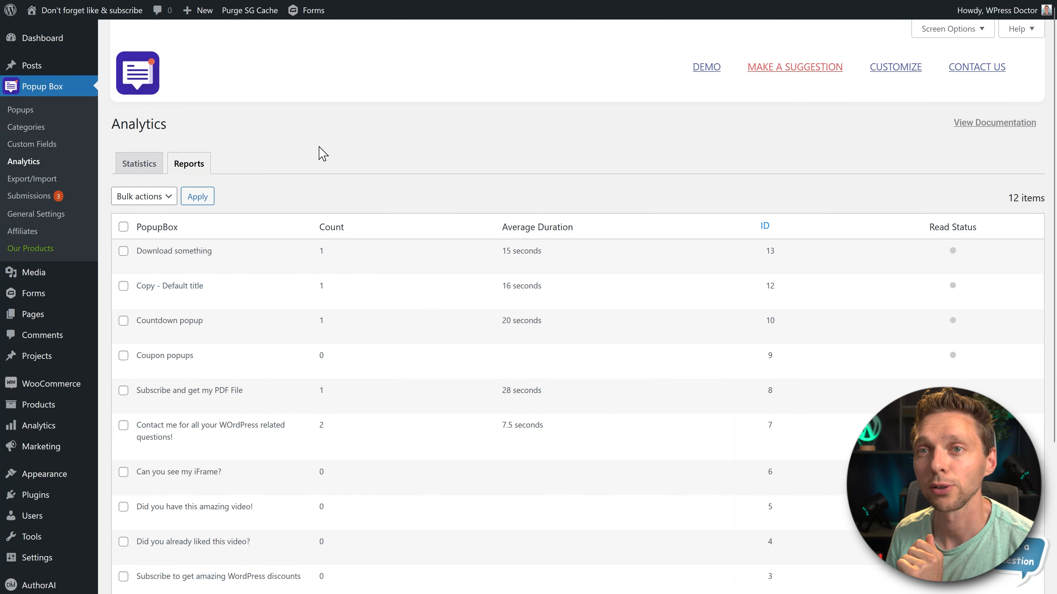
{"action": "scroll", "coordinate": [426, 139], "scroll_direction": "down", "scroll_amount": 3}
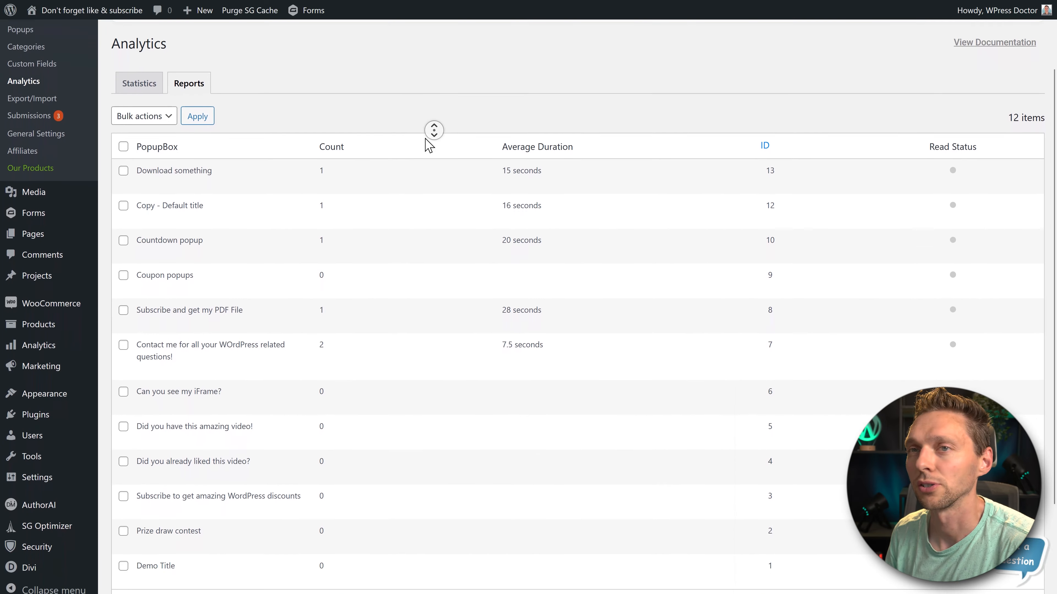
{"action": "middle_click", "coordinate": [425, 139]}
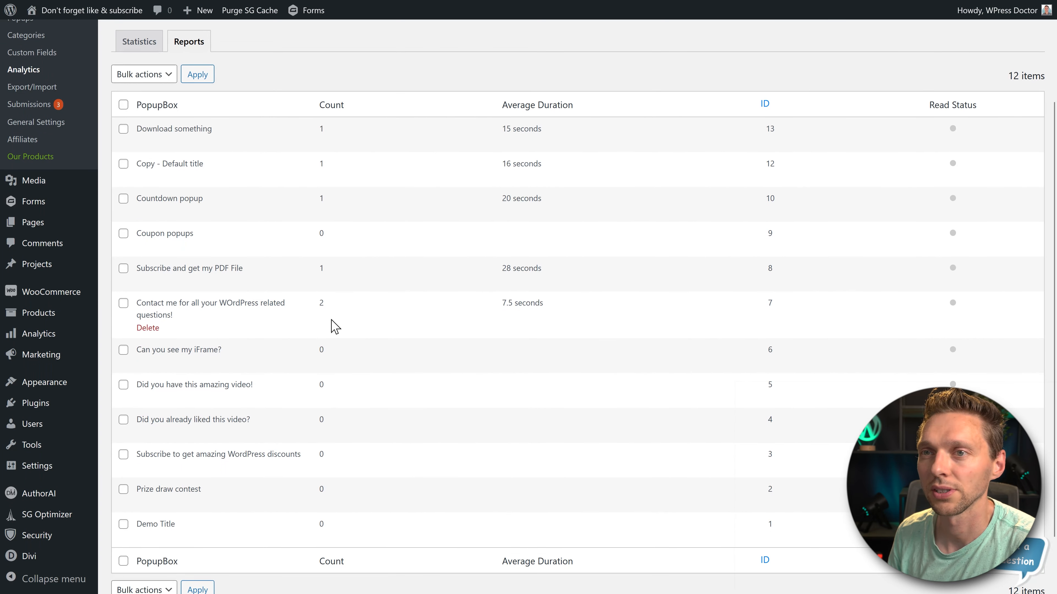
{"action": "left_click_drag", "start_coordinate": [304, 305], "coordinate": [306, 151]}
{"action": "left_click", "coordinate": [394, 151]}
{"action": "scroll", "coordinate": [389, 168], "scroll_direction": "up", "scroll_amount": 1}
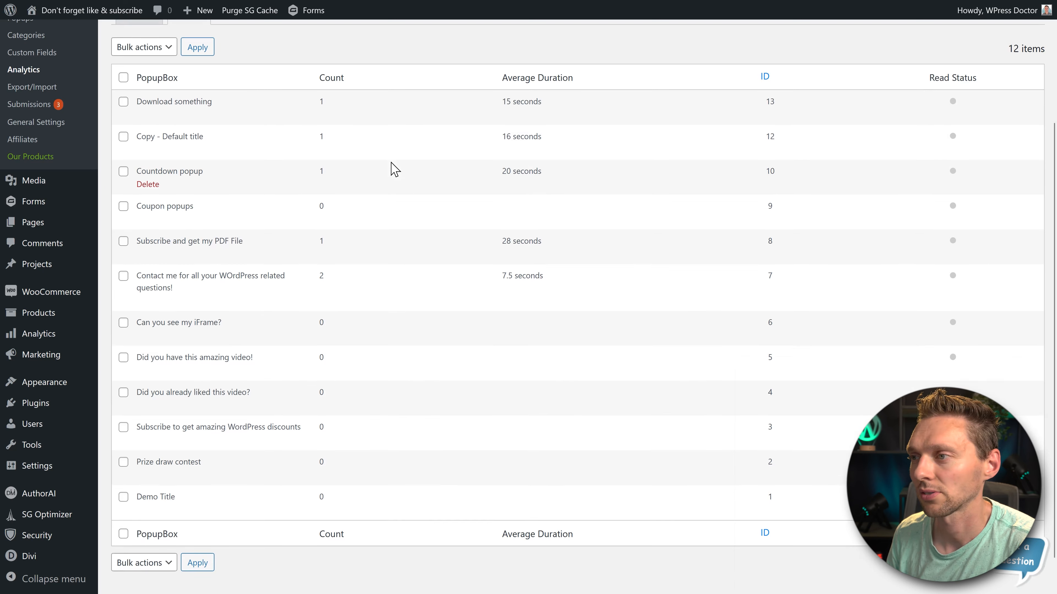
{"action": "middle_click", "coordinate": [454, 122]}
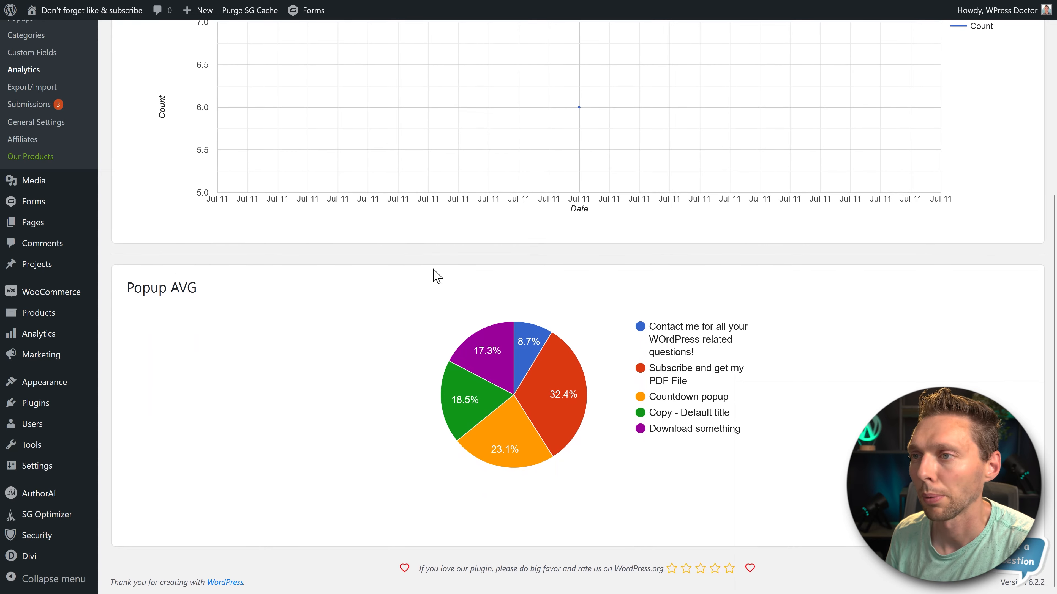
{"action": "mouse_move", "coordinate": [544, 357]}
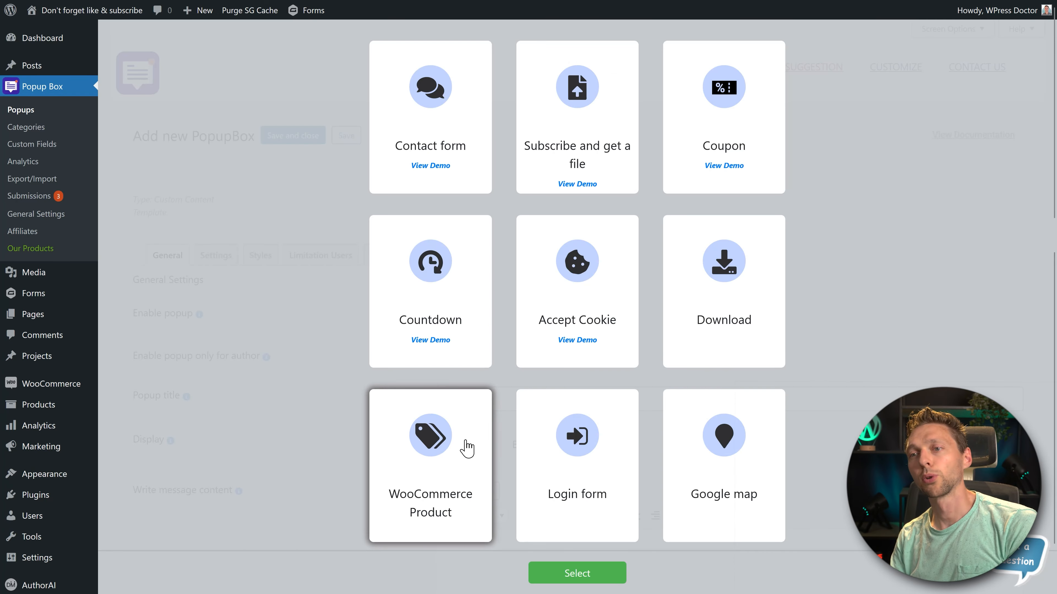
- Create and save a WooCommerce Product popup titled "WooCOmmerce product?" for Diet shakes, with the description "Here you can find my amazing diet shake!"
{"action": "left_click", "coordinate": [575, 573]}
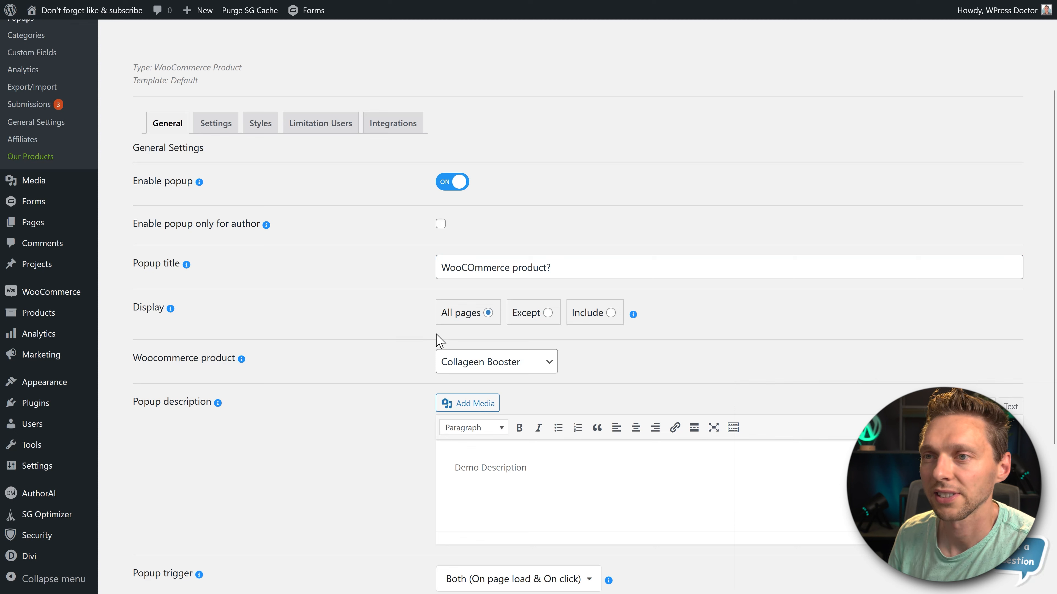
{"action": "left_click", "coordinate": [490, 369]}
{"action": "left_click", "coordinate": [470, 406]}
{"action": "scroll", "coordinate": [685, 359], "scroll_direction": "down", "scroll_amount": 5}
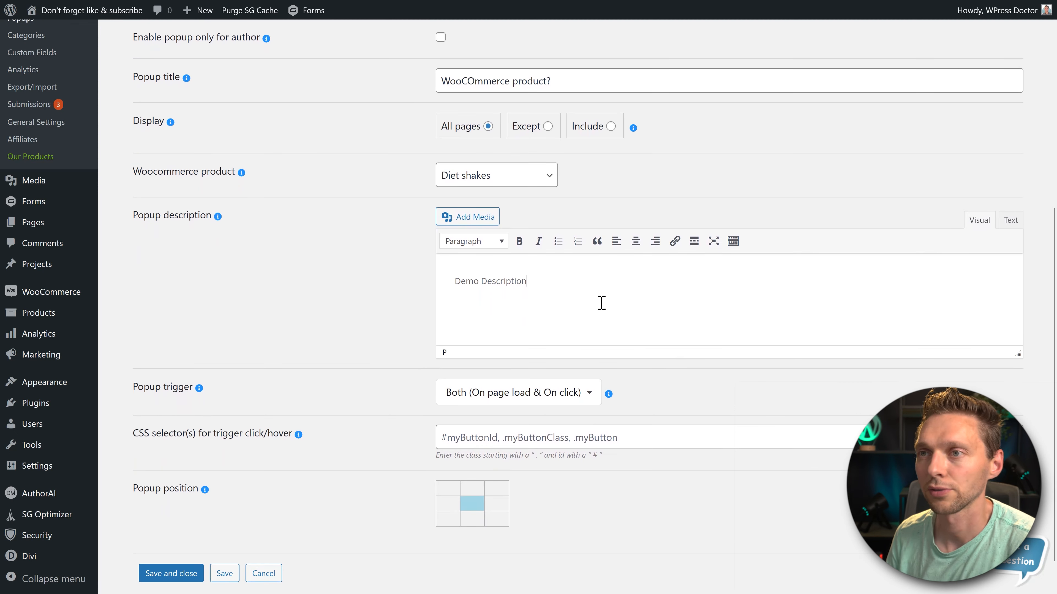
{"action": "triple_click", "coordinate": [485, 283]}
{"action": "type", "text": "Here you can find my amazing diet shake!"}
{"action": "left_click", "coordinate": [491, 401]}
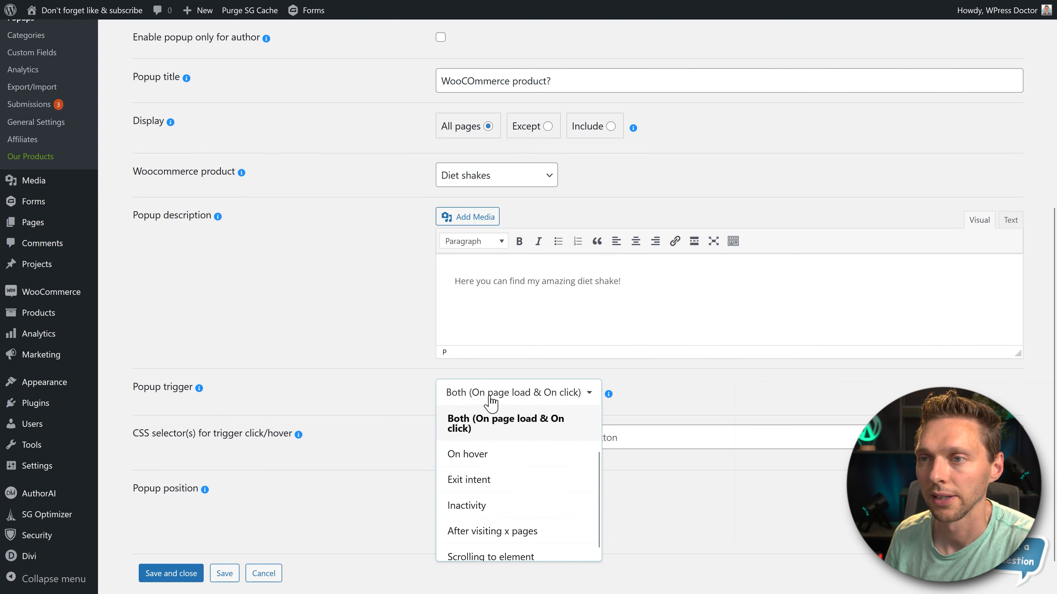
{"action": "left_click", "coordinate": [377, 385]}
{"action": "left_click", "coordinate": [171, 573]}
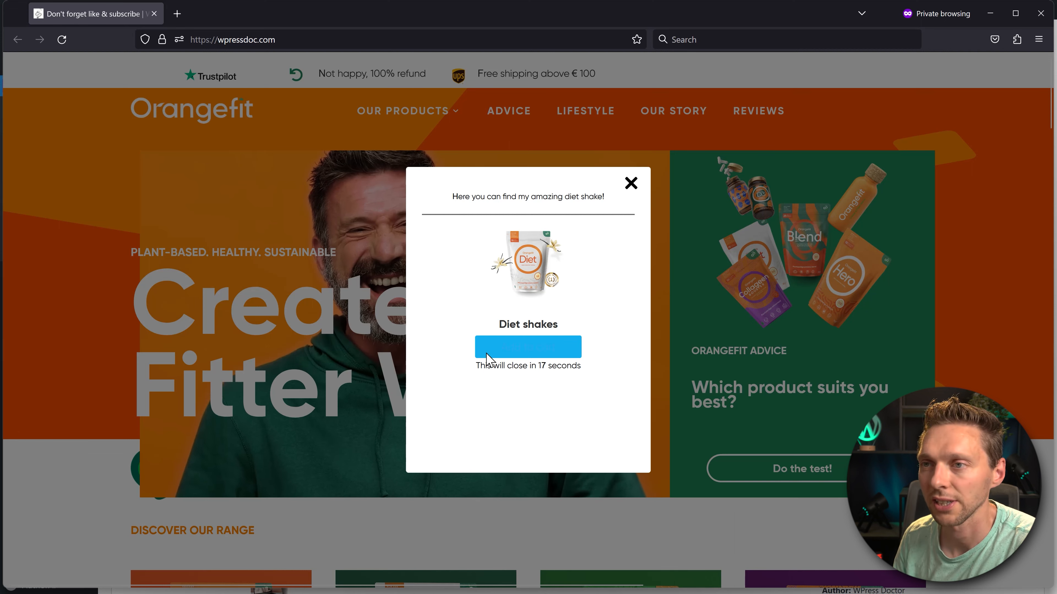
- Test the WooCommerce popup on the website by adding Diet shakes to the cart, viewing the cart and closing the popup
{"action": "left_click", "coordinate": [539, 351]}
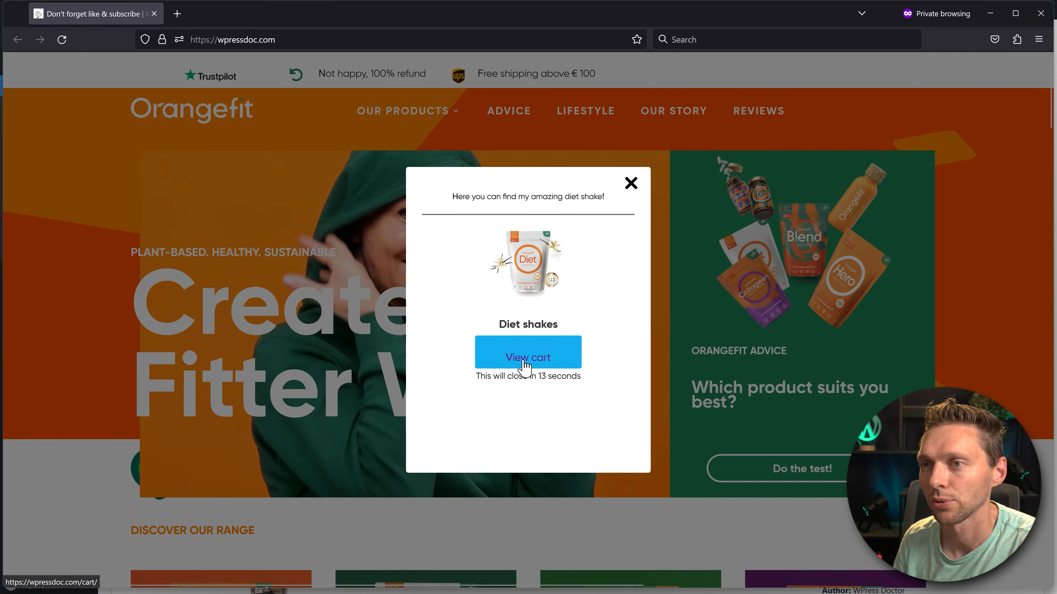
{"action": "left_click", "coordinate": [525, 366]}
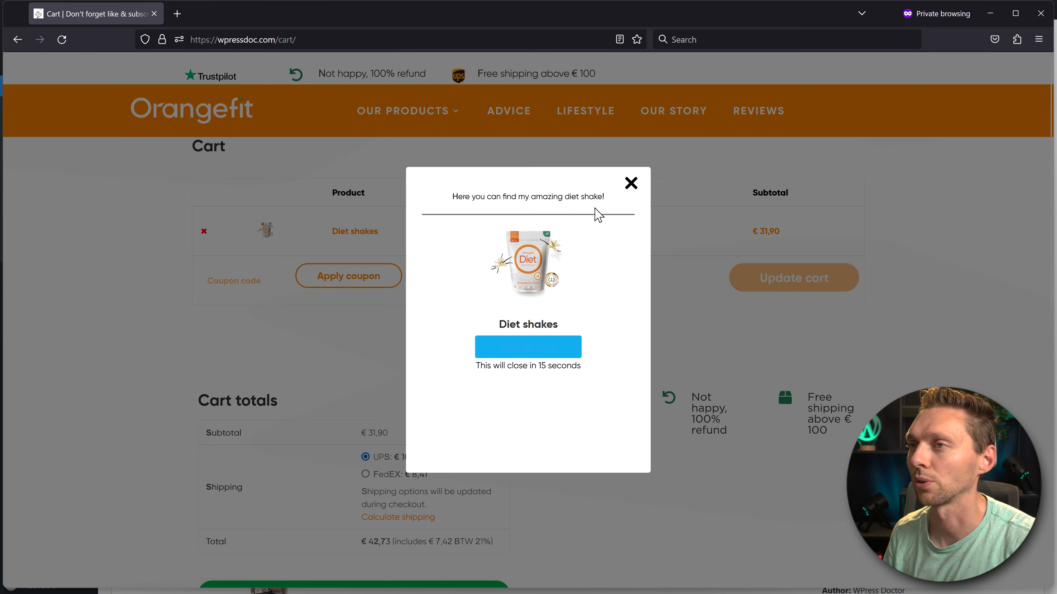
{"action": "left_click", "coordinate": [630, 192]}
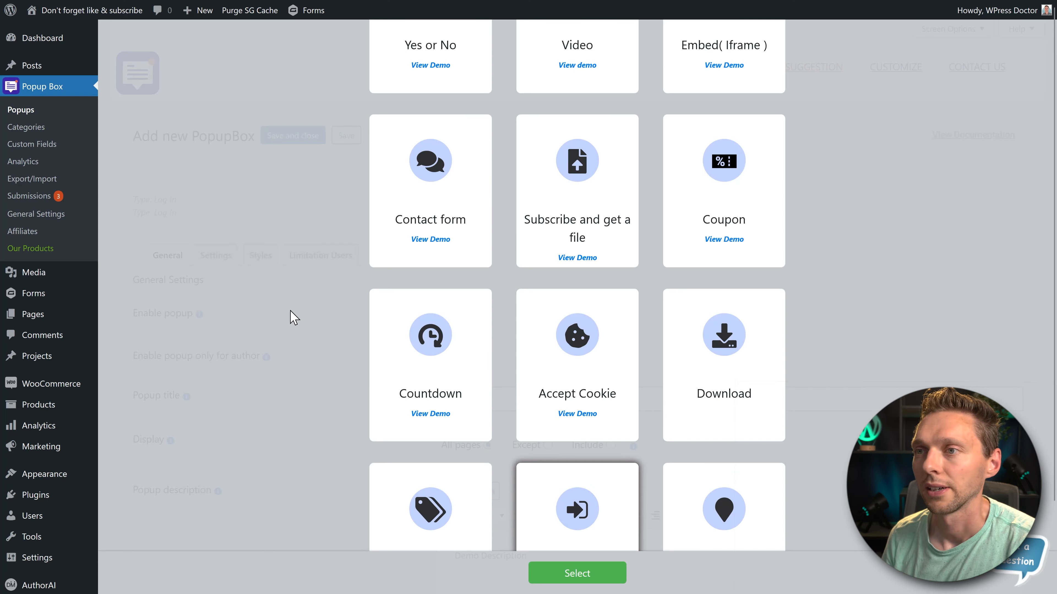
- Start a new popup of the Login form type
{"action": "scroll", "coordinate": [849, 182], "scroll_direction": "up", "scroll_amount": 5}
{"action": "middle_click", "coordinate": [841, 166]}
{"action": "scroll", "coordinate": [841, 165], "scroll_direction": "down", "scroll_amount": 5}
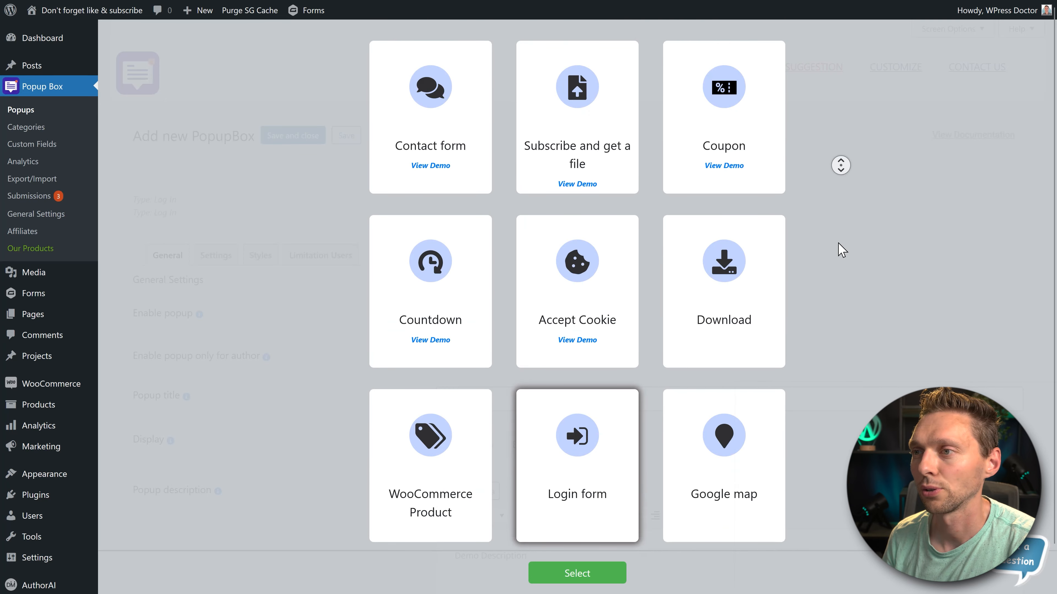
{"action": "left_click", "coordinate": [577, 573]}
{"action": "scroll", "coordinate": [416, 225], "scroll_direction": "up", "scroll_amount": 6}
{"action": "double_click", "coordinate": [372, 173]}
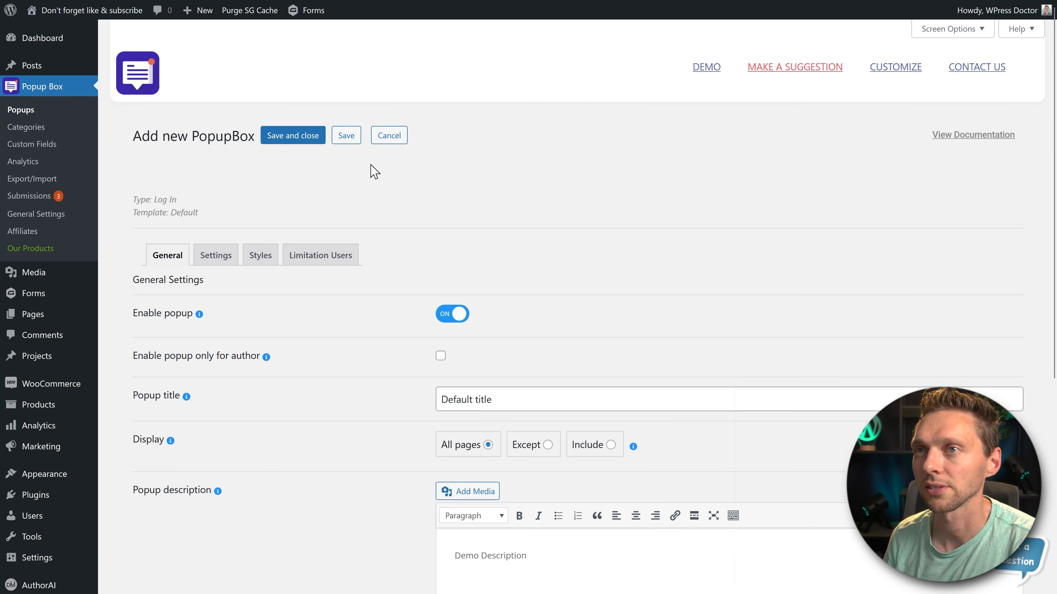
- Set the login popup's title to "Login FOrm"
{"action": "scroll", "coordinate": [301, 309], "scroll_direction": "down", "scroll_amount": 2}
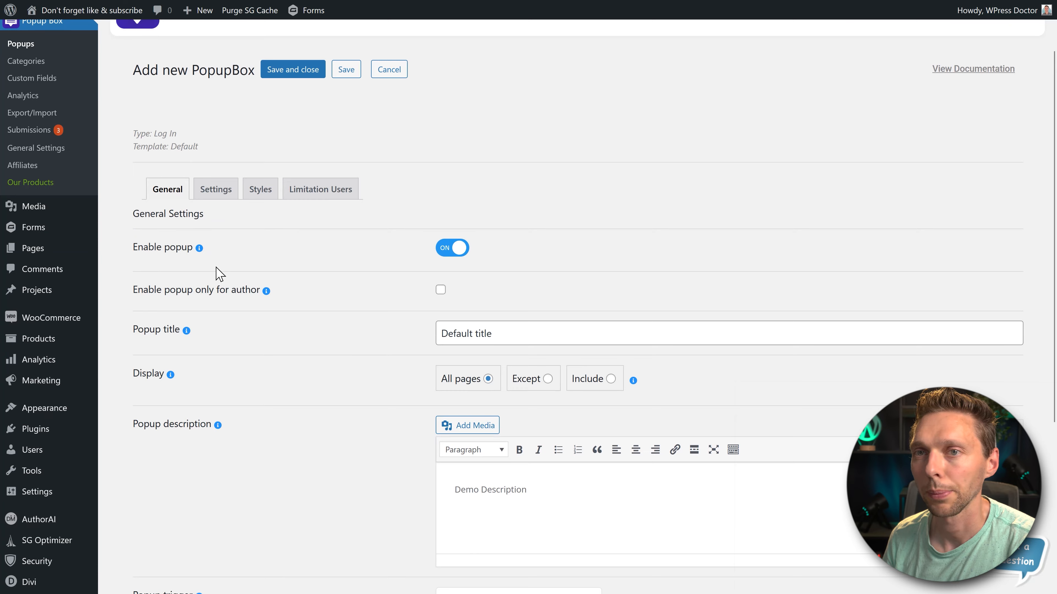
{"action": "scroll", "coordinate": [221, 270], "scroll_direction": "down", "scroll_amount": 2}
{"action": "scroll", "coordinate": [465, 252], "scroll_direction": "down", "scroll_amount": 2}
{"action": "left_click", "coordinate": [524, 138]}
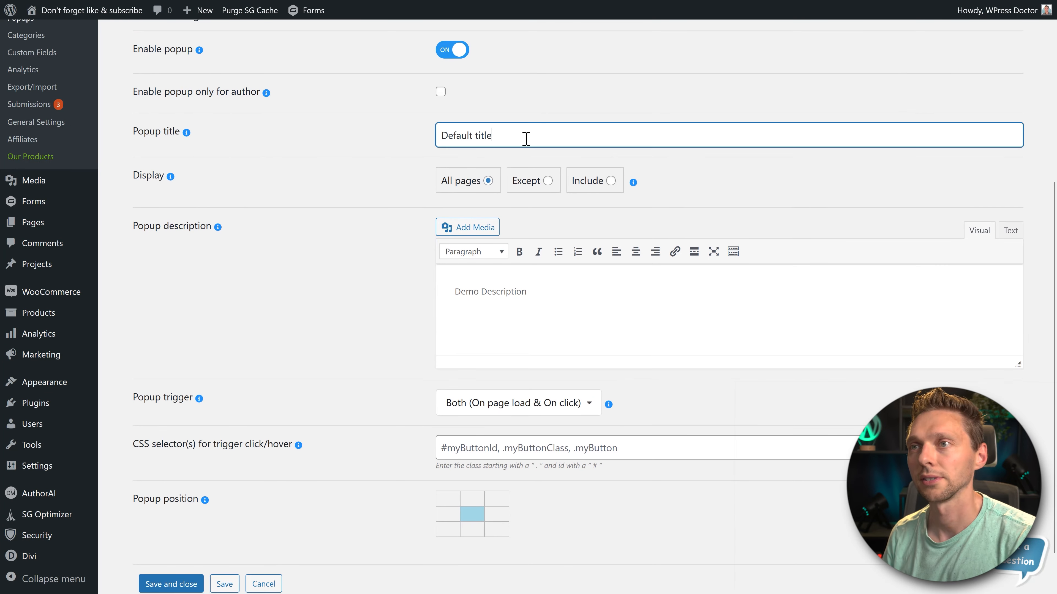
{"action": "key", "text": "ctrl+a"}
{"action": "type", "text": "Login FOrm"}
- Replace the login popup's description with "Please login First", and save and close the popup
{"action": "left_click", "coordinate": [436, 292]}
{"action": "type", "text": "Plea"}
{"action": "type", "text": "se llo"}
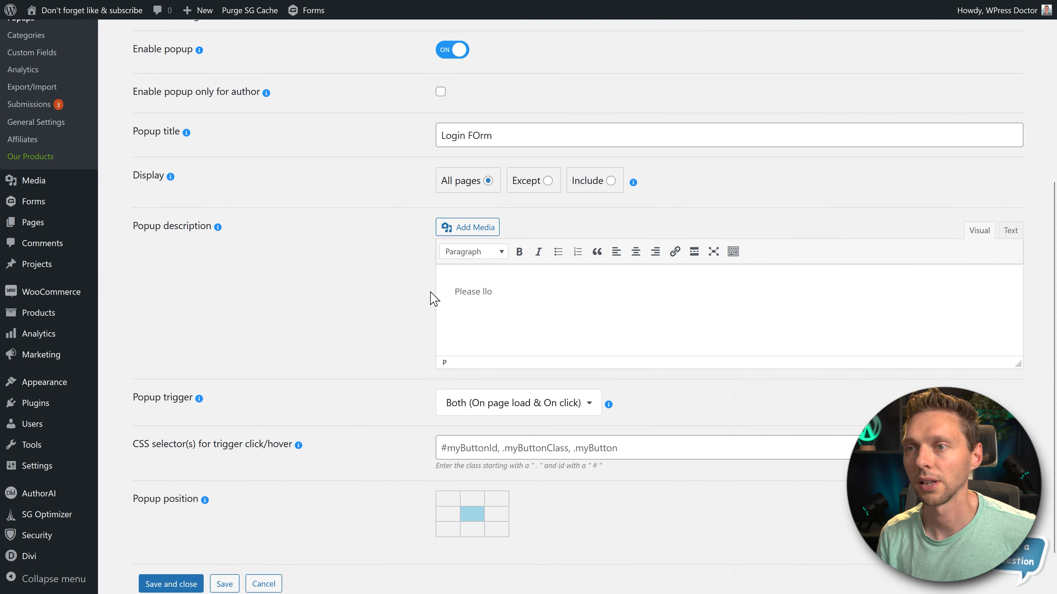
{"action": "key", "text": "BackSpace"}
{"action": "key", "text": "BackSpace"}
{"action": "type", "text": "ogin First"}
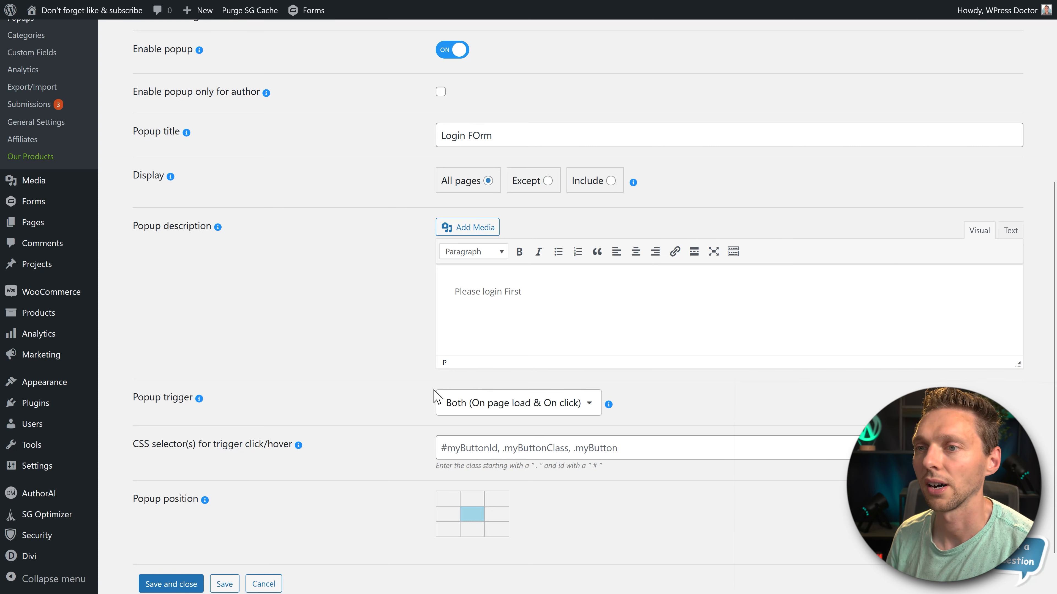
{"action": "scroll", "coordinate": [416, 385], "scroll_direction": "down", "scroll_amount": 1}
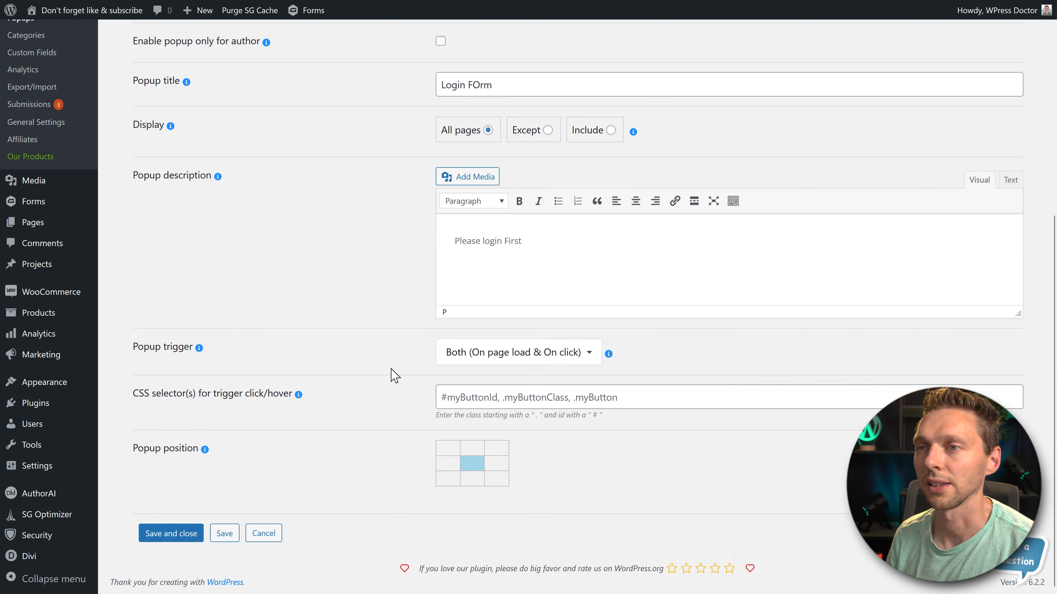
{"action": "left_click", "coordinate": [175, 536]}
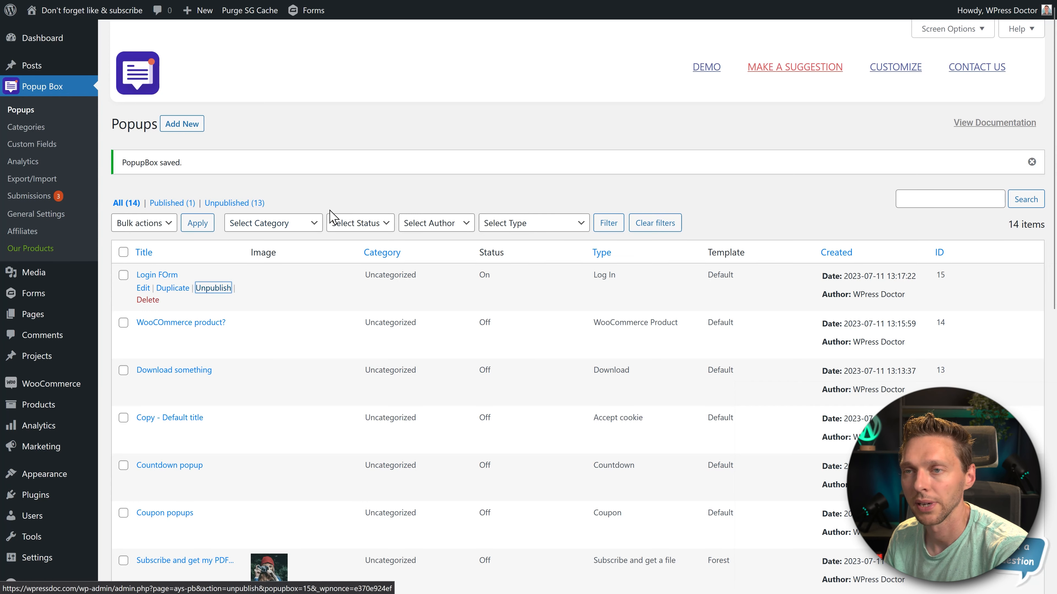
- Start a new popup of the Google map type using the Default template
{"action": "left_click", "coordinate": [182, 124]}
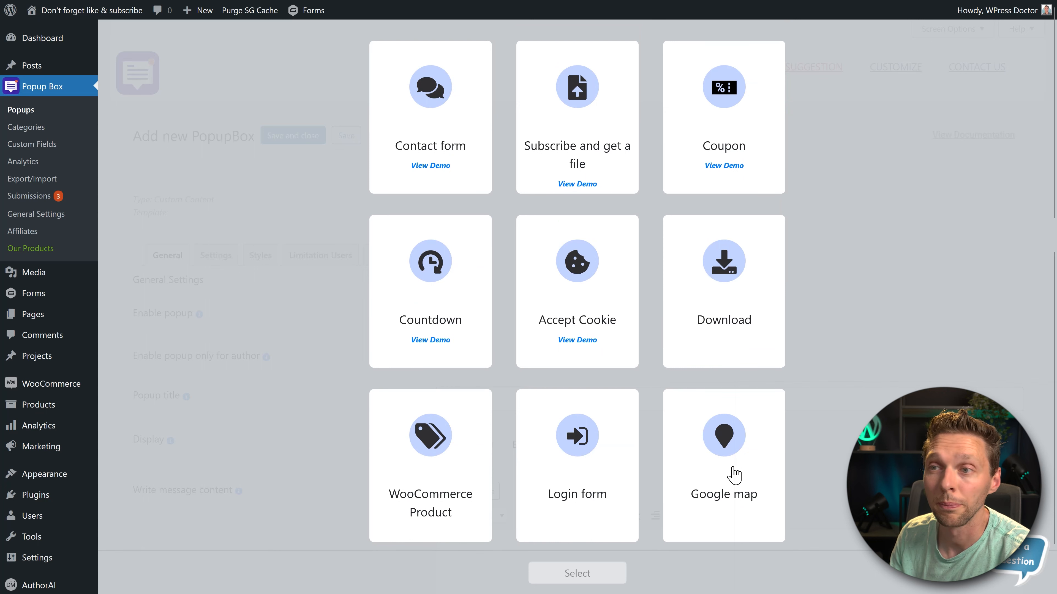
{"action": "left_click", "coordinate": [734, 475]}
{"action": "left_click", "coordinate": [601, 574]}
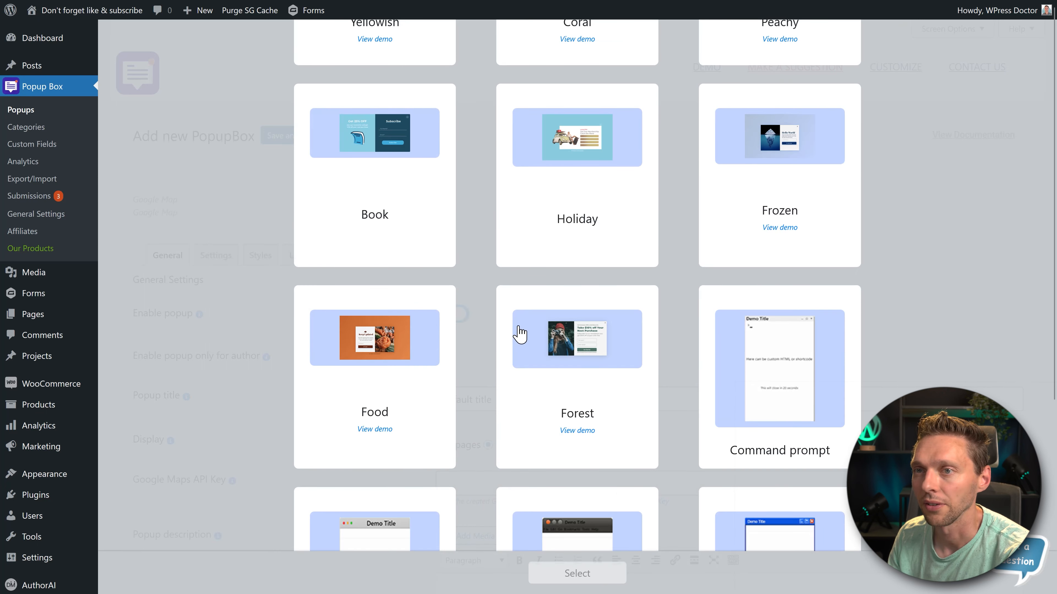
{"action": "scroll", "coordinate": [519, 332], "scroll_direction": "up", "scroll_amount": 8}
{"action": "left_click", "coordinate": [363, 177]}
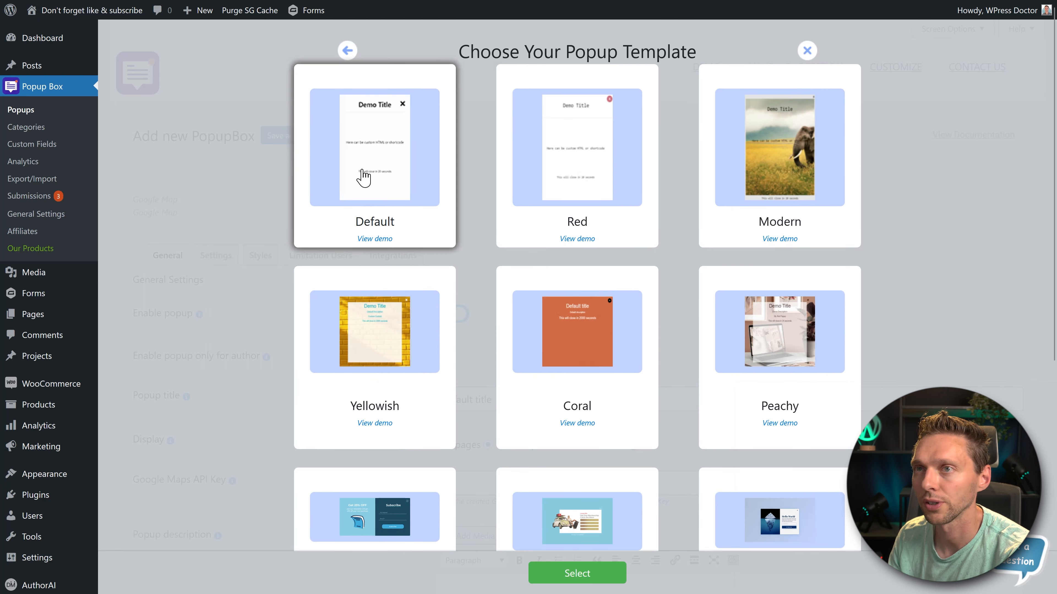
{"action": "left_click", "coordinate": [578, 575]}
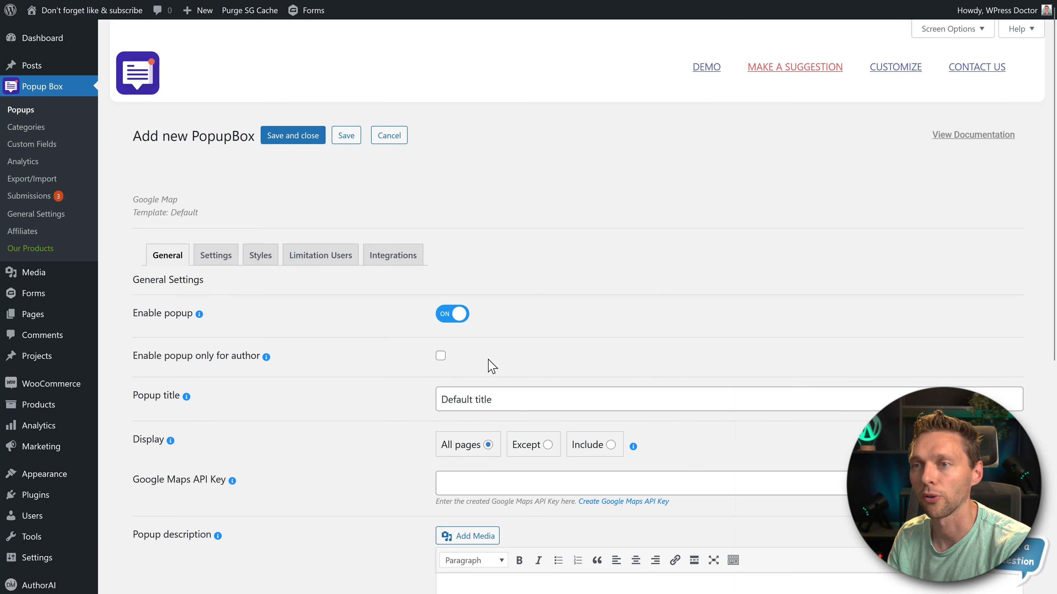
- Save the Google map popup with the title "Google Map?" and the description "Visit is right here!", and view its style settings and live preview
{"action": "left_click_drag", "start_coordinate": [496, 402], "coordinate": [401, 410]}
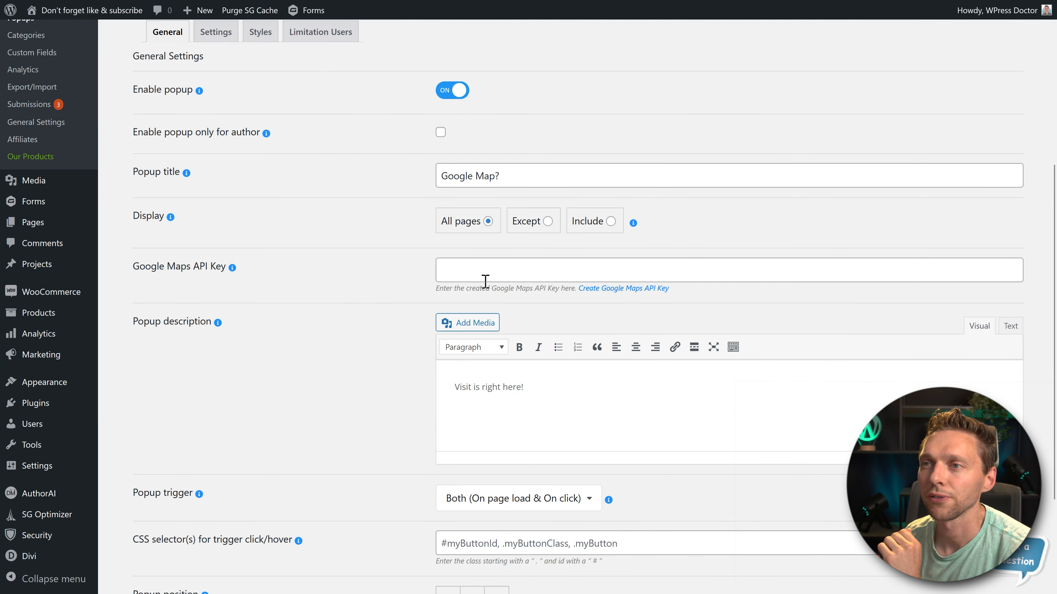
{"action": "left_click", "coordinate": [485, 282]}
{"action": "left_click", "coordinate": [388, 287]}
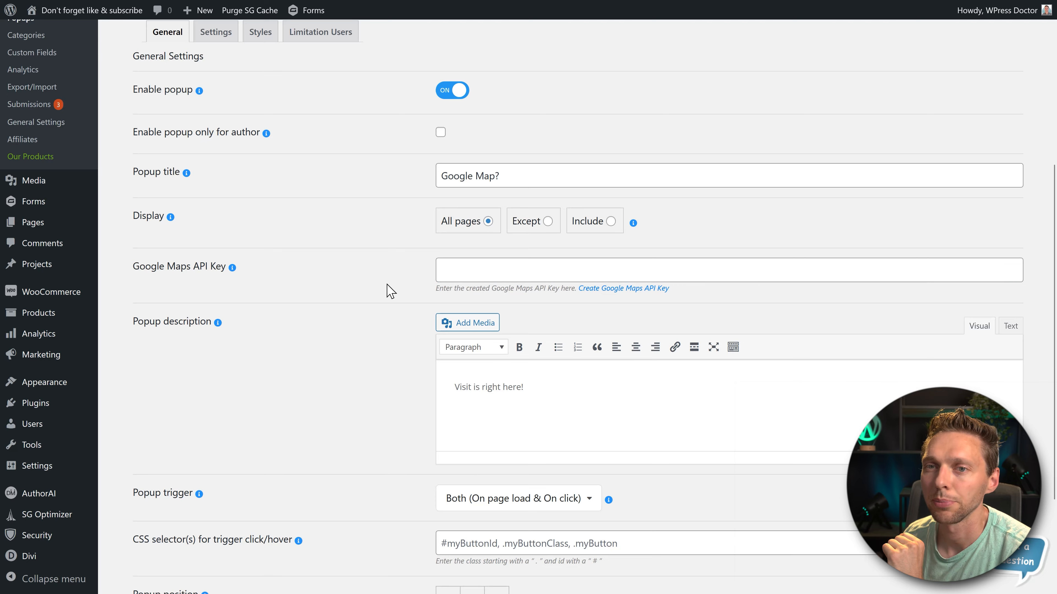
{"action": "scroll", "coordinate": [385, 286], "scroll_direction": "down", "scroll_amount": 3}
{"action": "scroll", "coordinate": [385, 285], "scroll_direction": "up", "scroll_amount": 6}
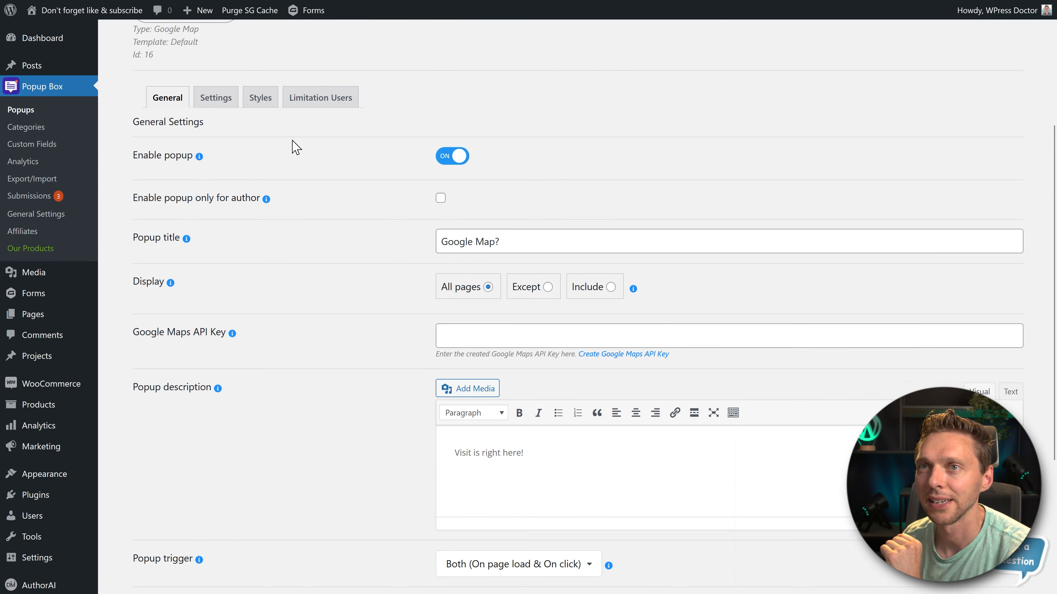
{"action": "left_click", "coordinate": [260, 100]}
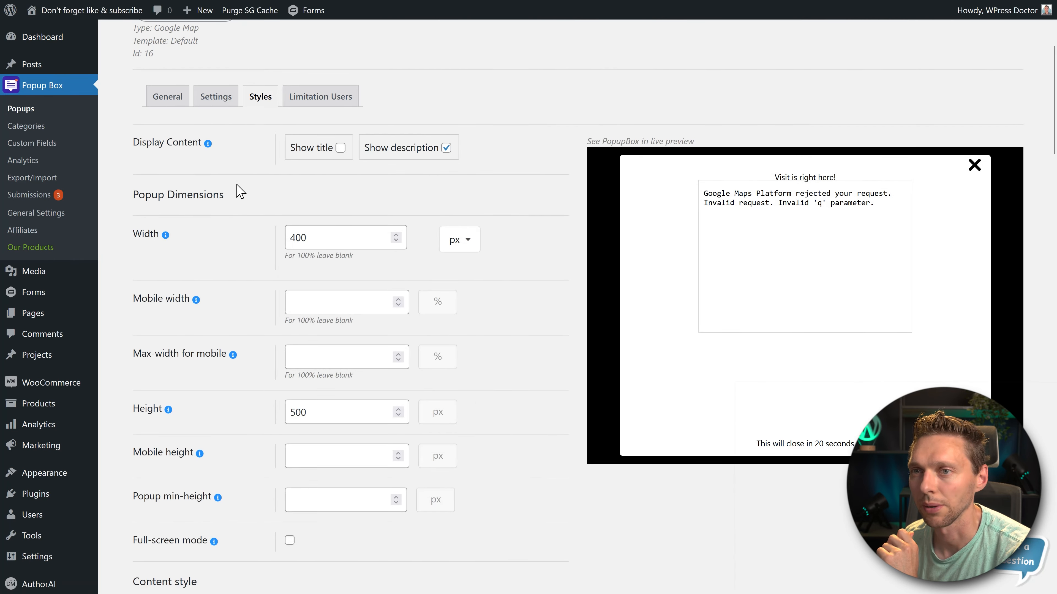
- Look through the Google map popup's style settings for opening and closing effects, background, border and button
{"action": "scroll", "coordinate": [242, 192], "scroll_direction": "down", "scroll_amount": 6}
{"action": "scroll", "coordinate": [243, 193], "scroll_direction": "down", "scroll_amount": 15}
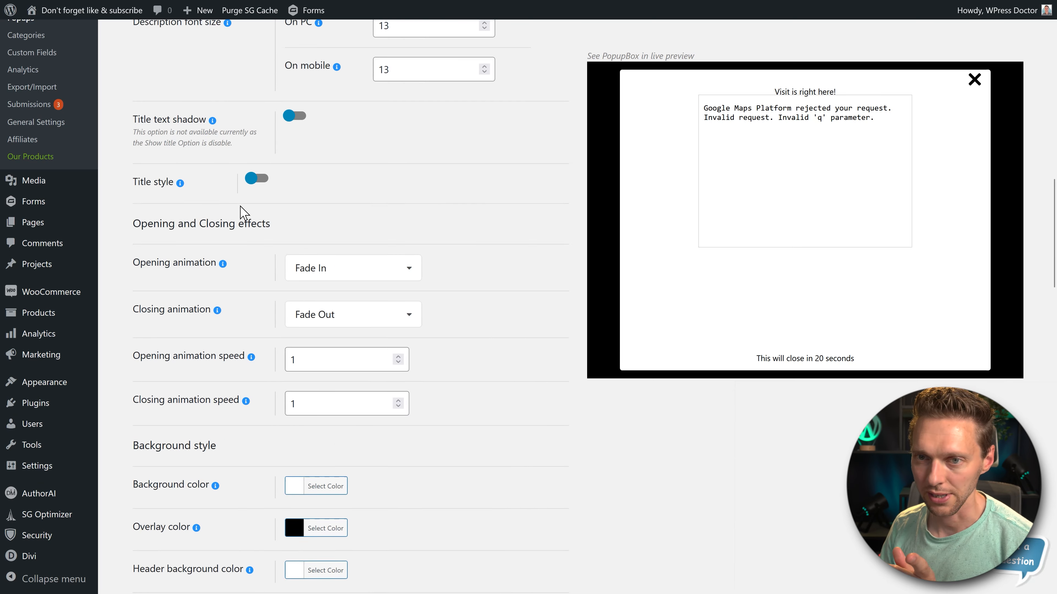
{"action": "scroll", "coordinate": [240, 233], "scroll_direction": "down", "scroll_amount": 6}
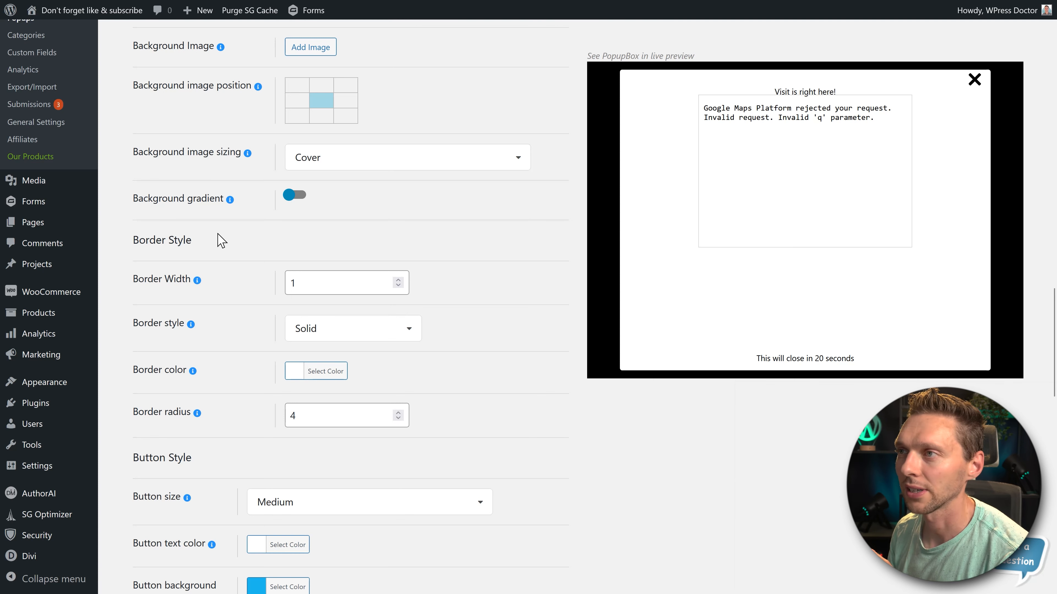
{"action": "scroll", "coordinate": [168, 91], "scroll_direction": "up", "scroll_amount": 3}
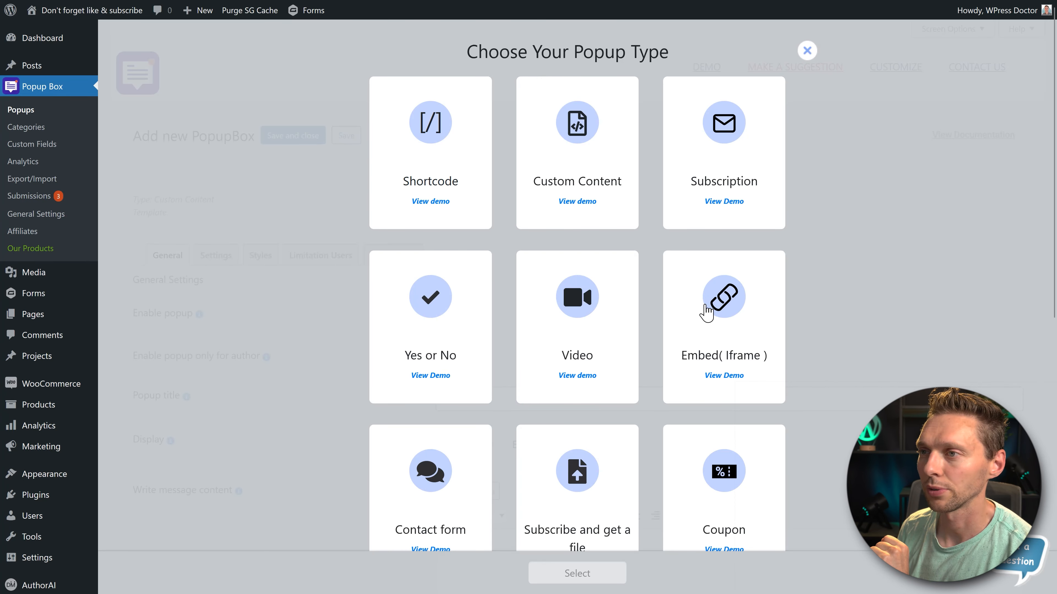
- Start a new Embed (Iframe) popup with the Default template and set its iframe embed code editor to Text mode
{"action": "left_click", "coordinate": [707, 314]}
{"action": "left_click", "coordinate": [583, 577]}
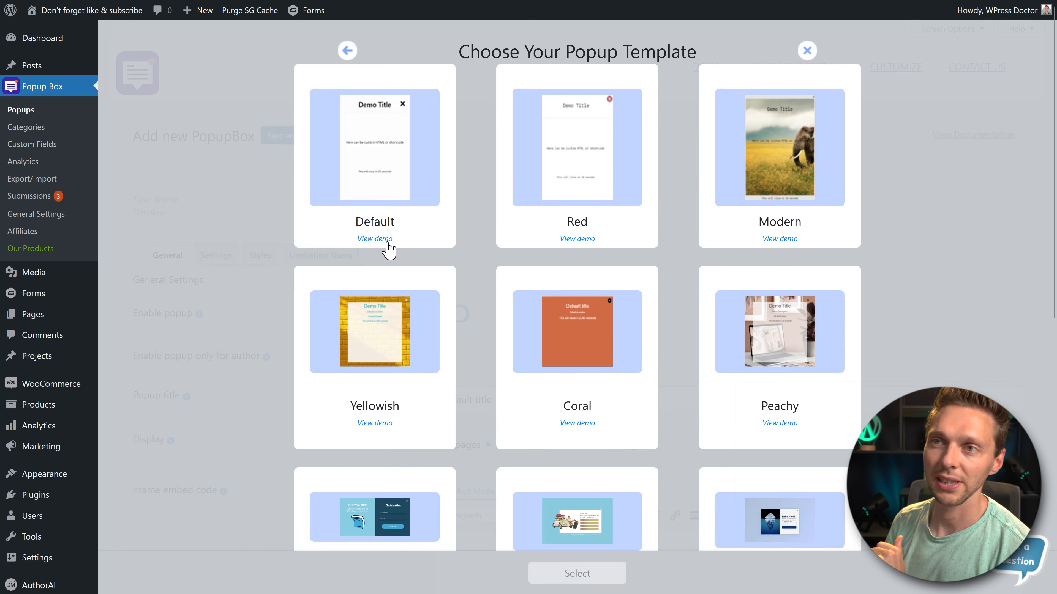
{"action": "left_click", "coordinate": [372, 138]}
{"action": "left_click", "coordinate": [595, 566]}
{"action": "middle_click", "coordinate": [355, 359]}
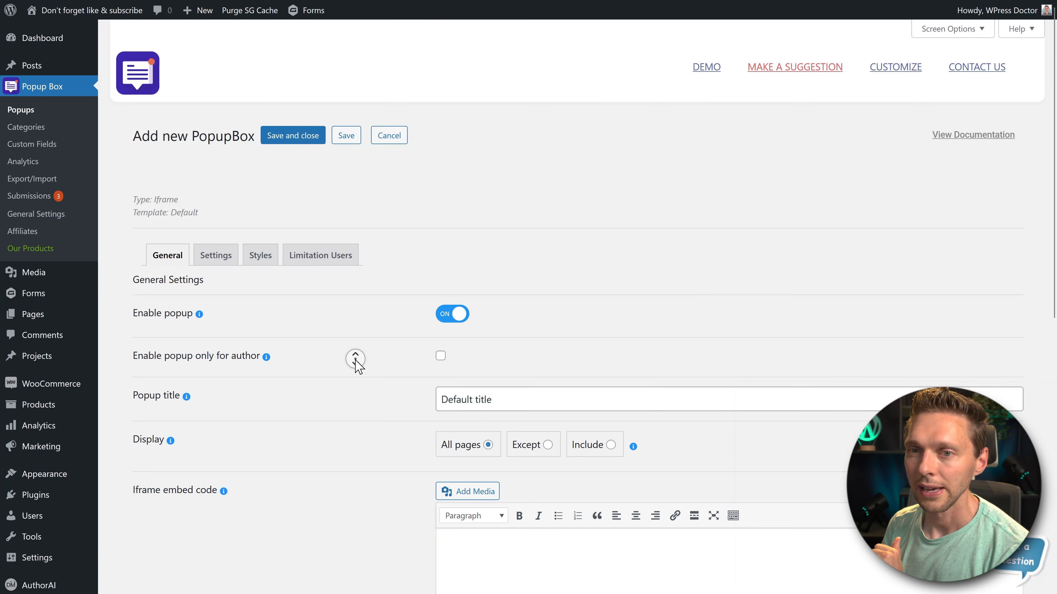
{"action": "middle_click", "coordinate": [362, 387]}
{"action": "left_click", "coordinate": [1010, 126]}
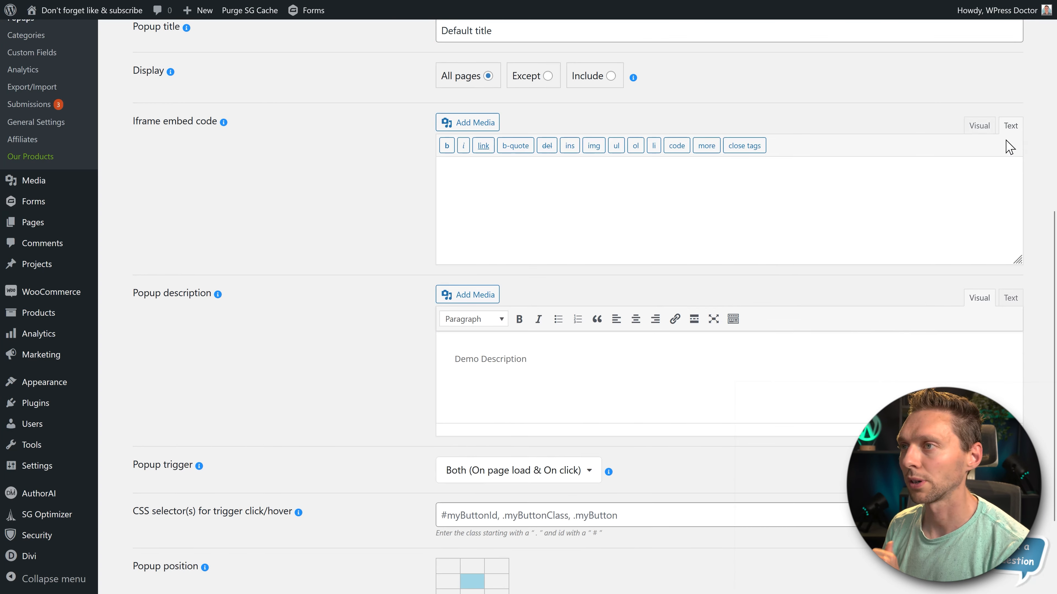
- Switch to Google Maps and copy the HTML code for embedding the medium-size Las Vegas map
{"action": "mouse_move", "coordinate": [491, 4]}
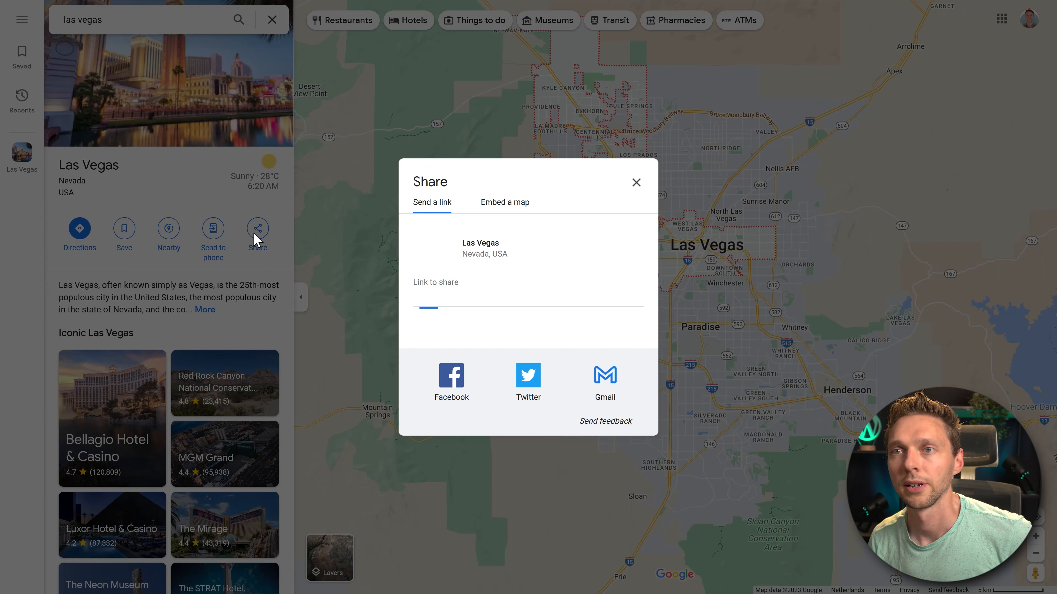
{"action": "left_click", "coordinate": [505, 204]}
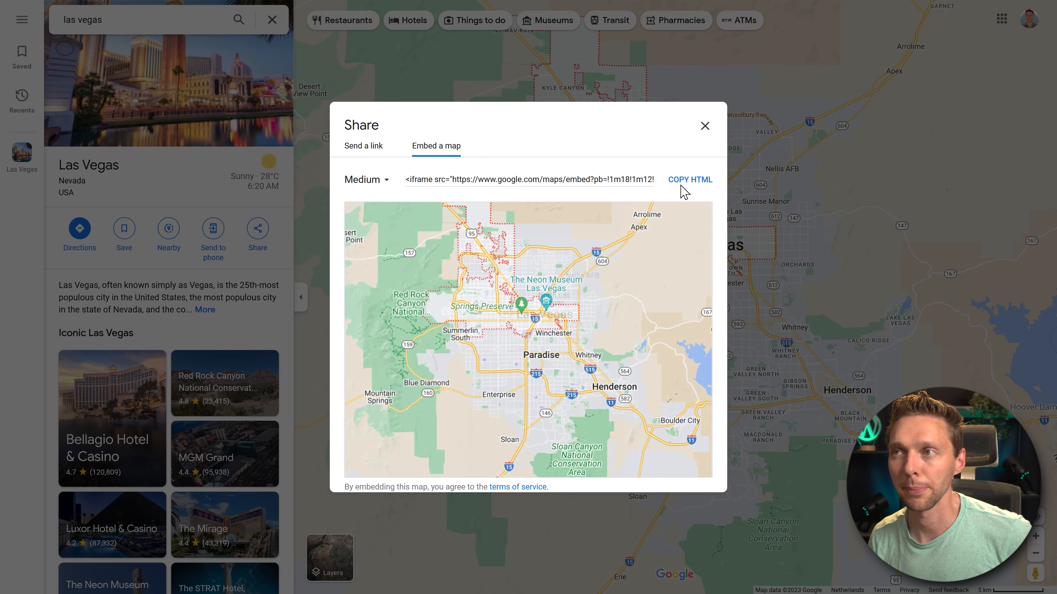
{"action": "left_click", "coordinate": [683, 185]}
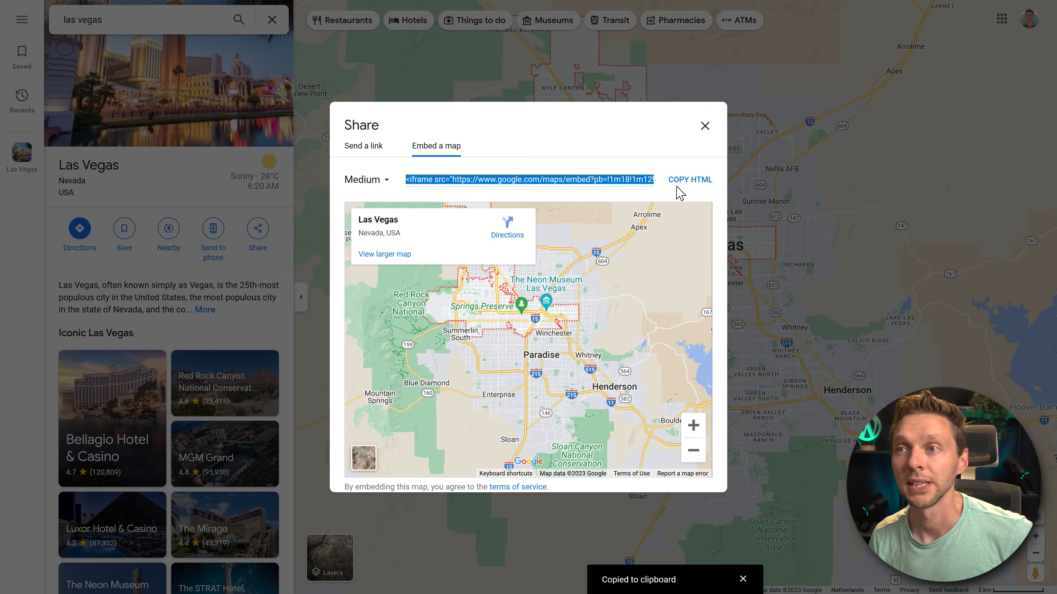
- Back in WordPress, paste the Las Vegas map code as the popup's iframe embed code, save it and open the list of popups
{"action": "mouse_move", "coordinate": [444, 9]}
{"action": "left_click", "coordinate": [258, 9]}
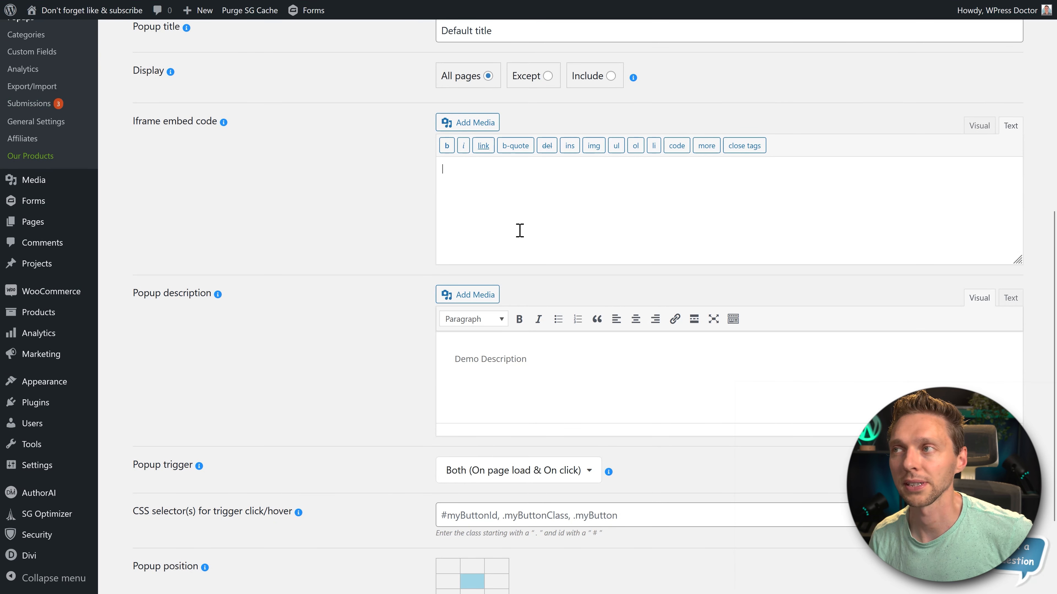
{"action": "key", "text": "ctrl+v"}
{"action": "scroll", "coordinate": [643, 433], "scroll_direction": "down", "scroll_amount": 3}
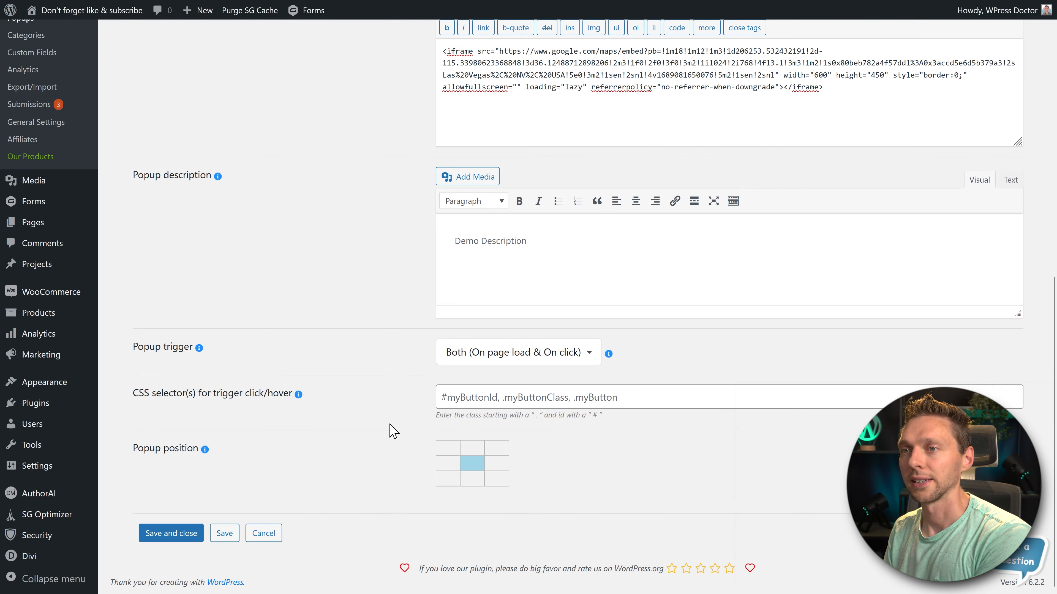
{"action": "left_click", "coordinate": [217, 533]}
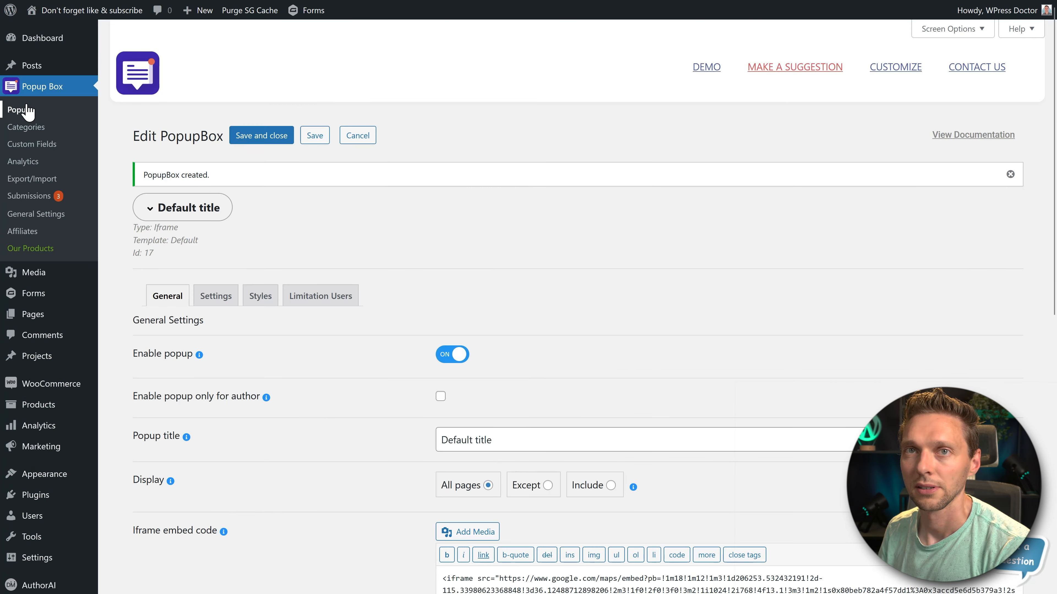
{"action": "left_click", "coordinate": [21, 109]}
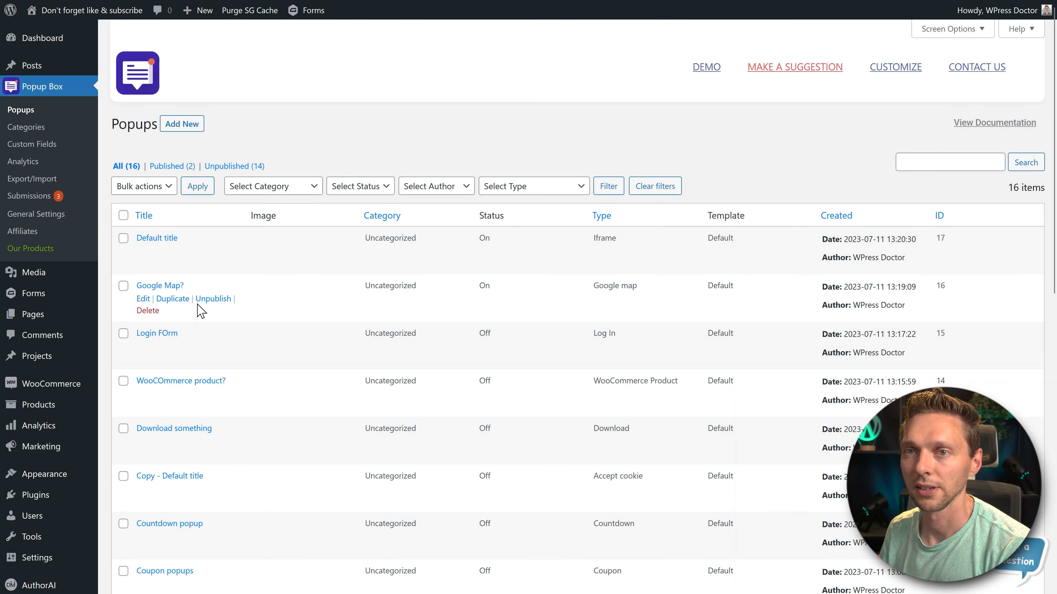